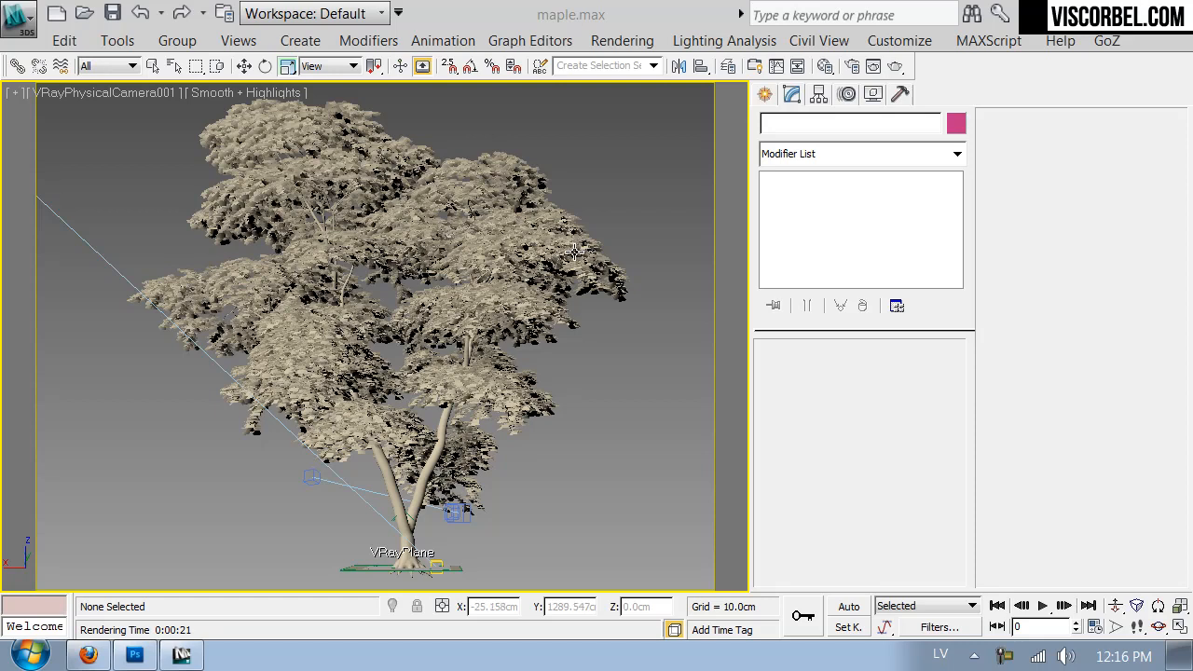
- Switch the viewport to VRayPhysicalCamera002, clear the selection and show edged faces on the tree
key(c)
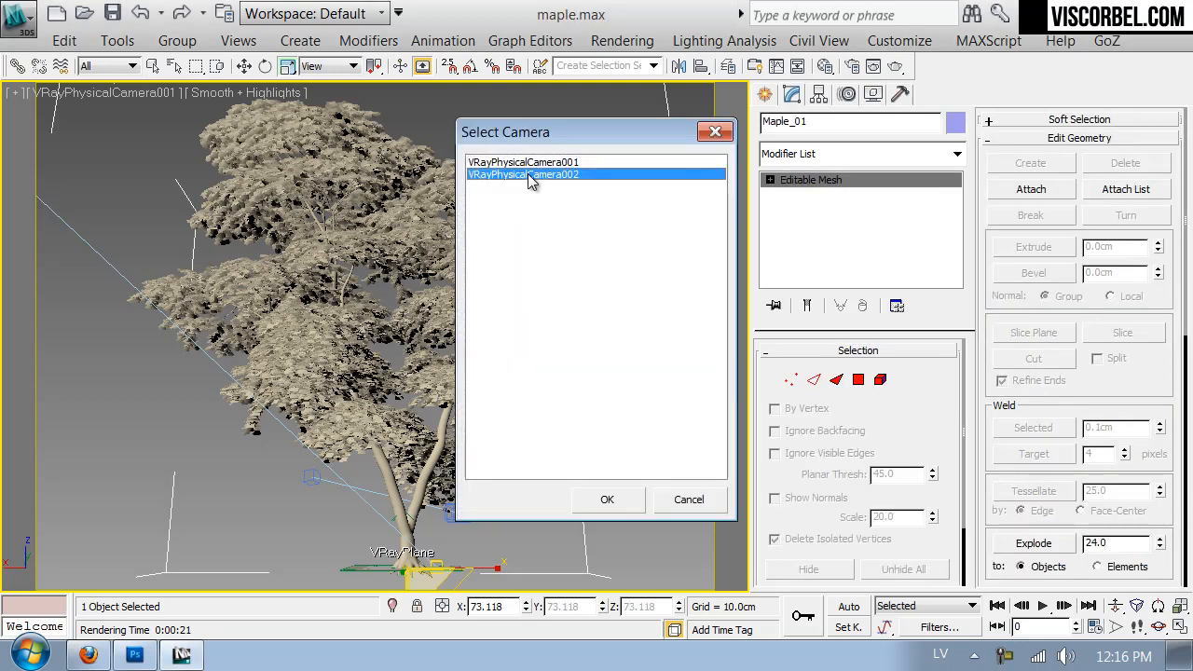
double_click(528, 173)
click(321, 395)
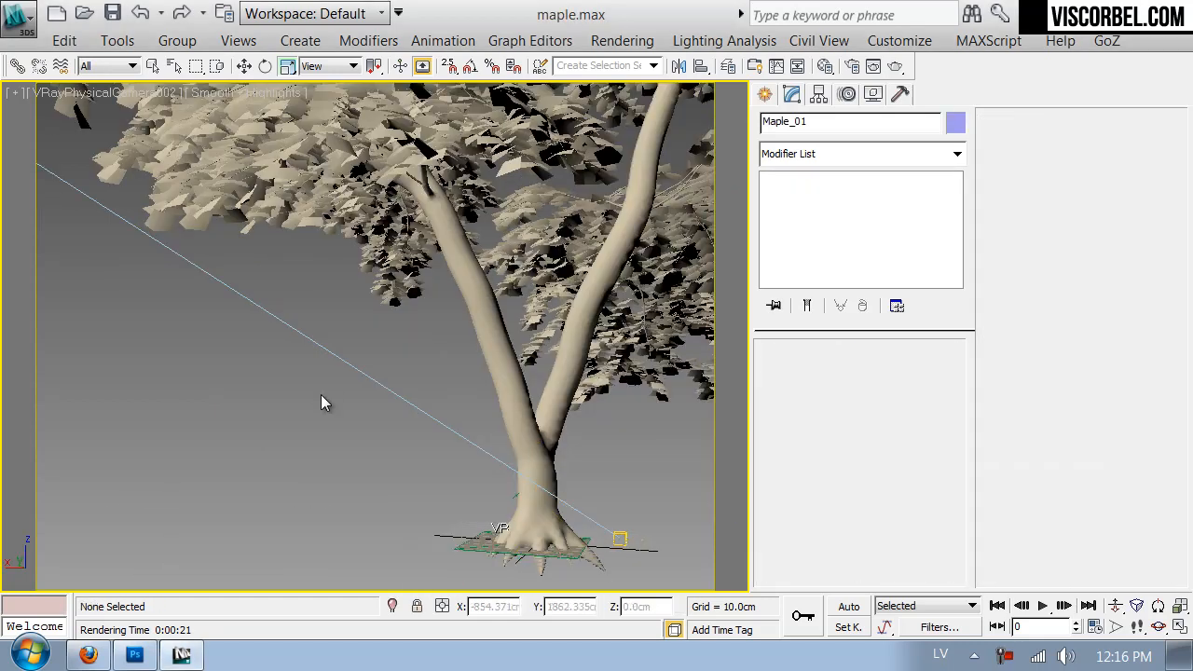
key(F4)
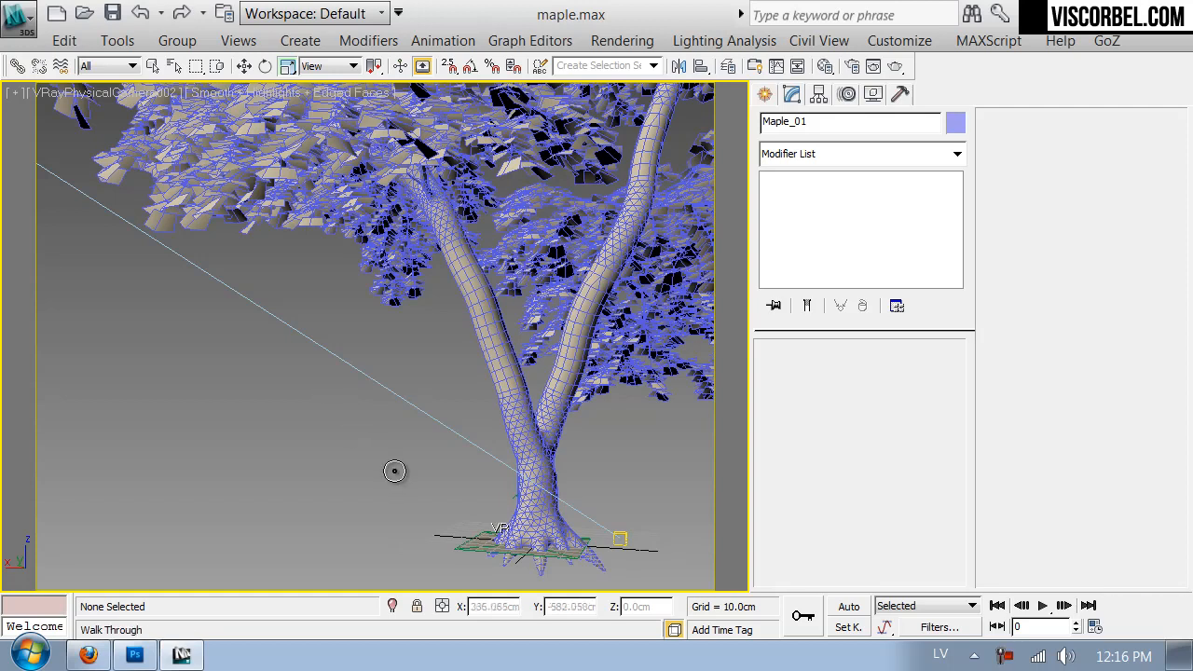
- Walk the VRayPhysicalCamera002 view in close to a hanging leaf cluster so single leaf planes can be picked
drag(397, 479, 445, 505)
key(Up)
key(Down)
key(Up)
key(Up)
key(Up)
key(Down)
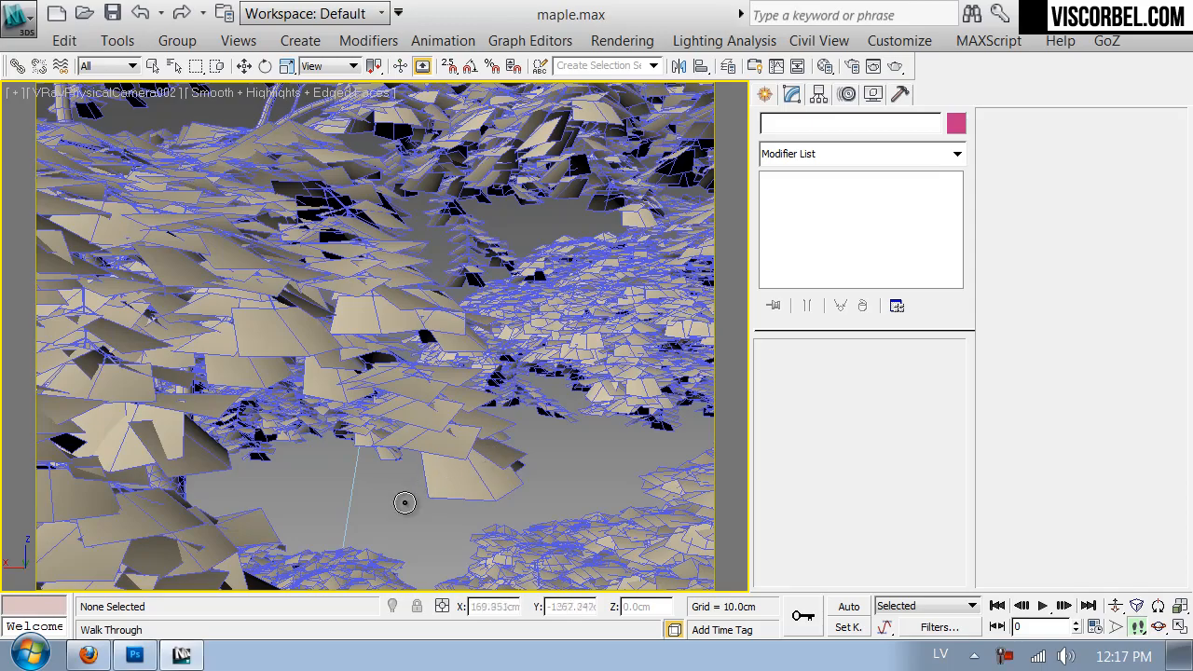
key(Up)
drag(518, 456, 528, 312)
key(Up)
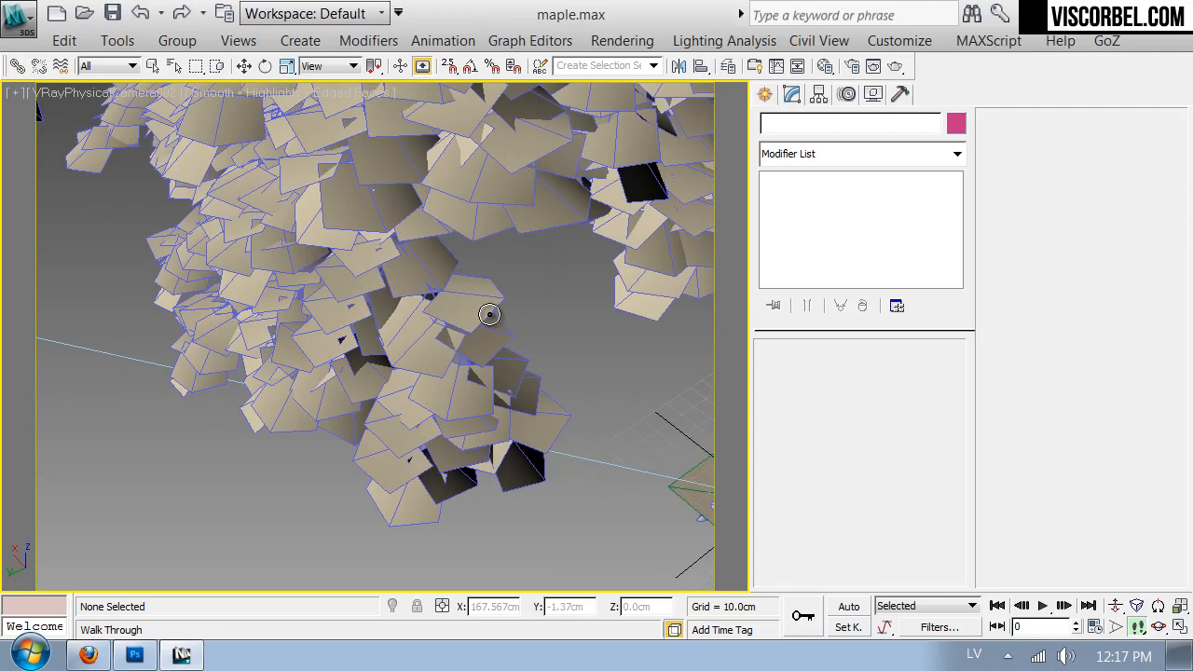
right_click(533, 334)
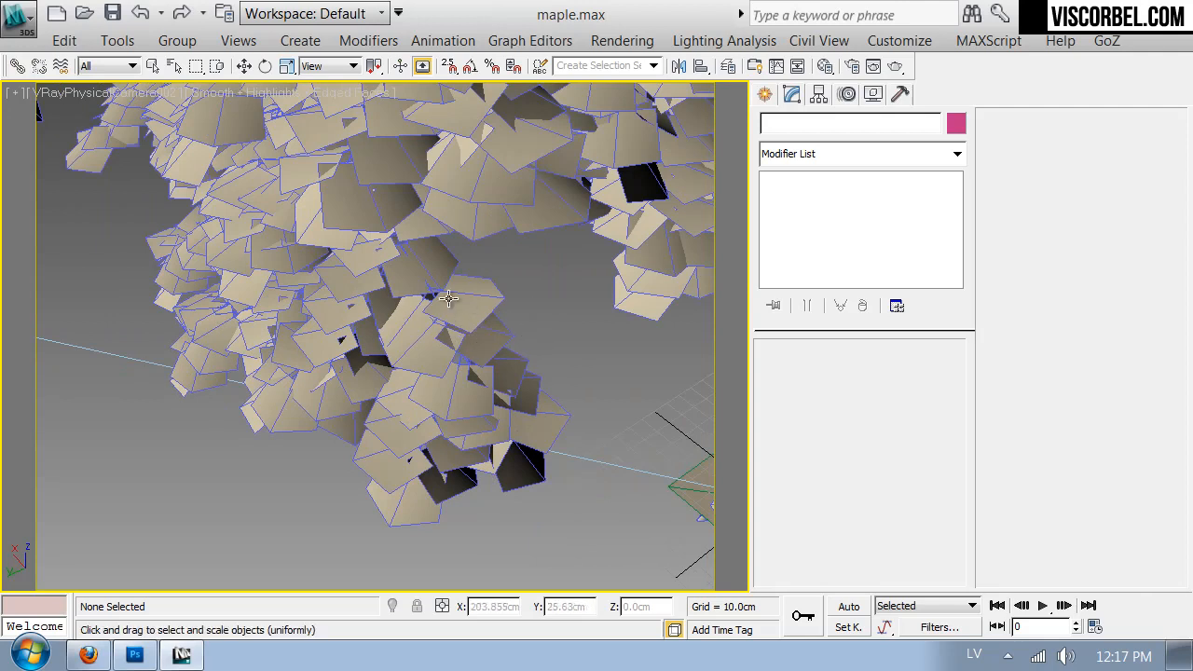
- Detach one leaf element of Maple_01 as a cloned object and freeze the tree mesh
click(429, 290)
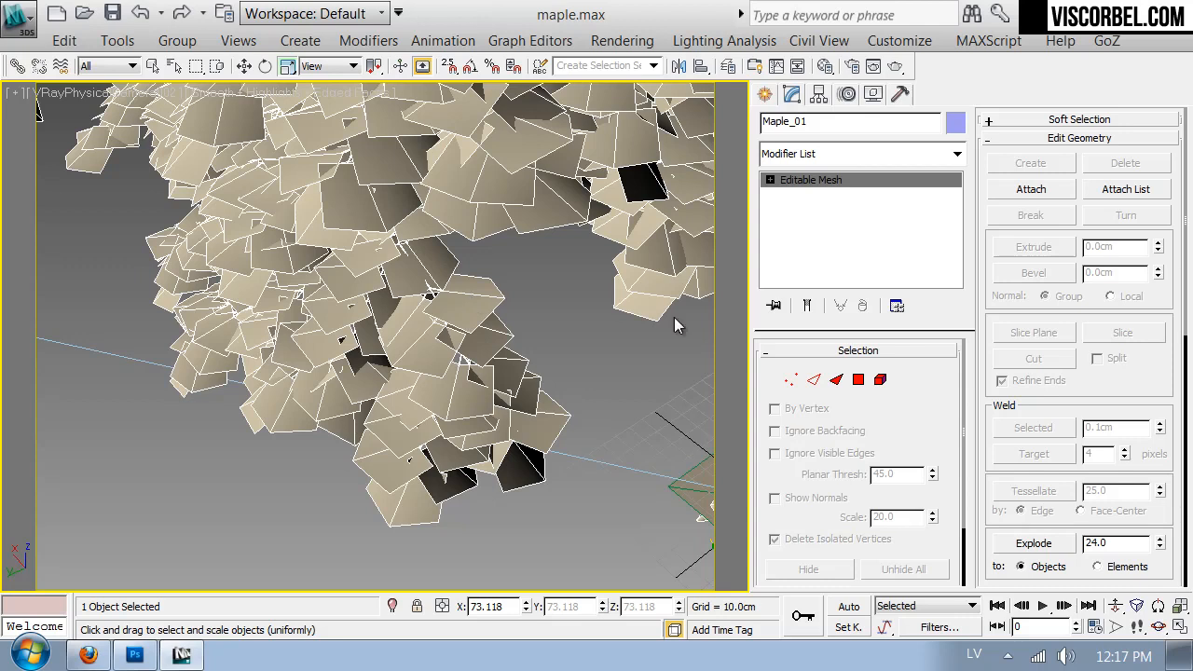
click(877, 380)
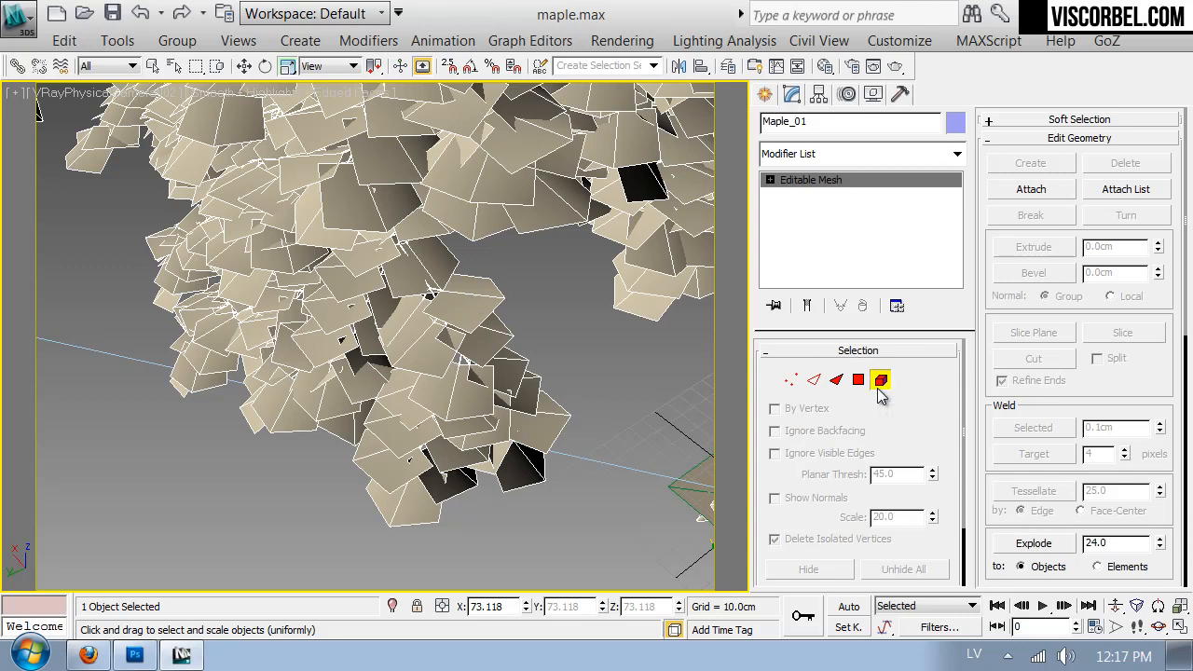
click(484, 296)
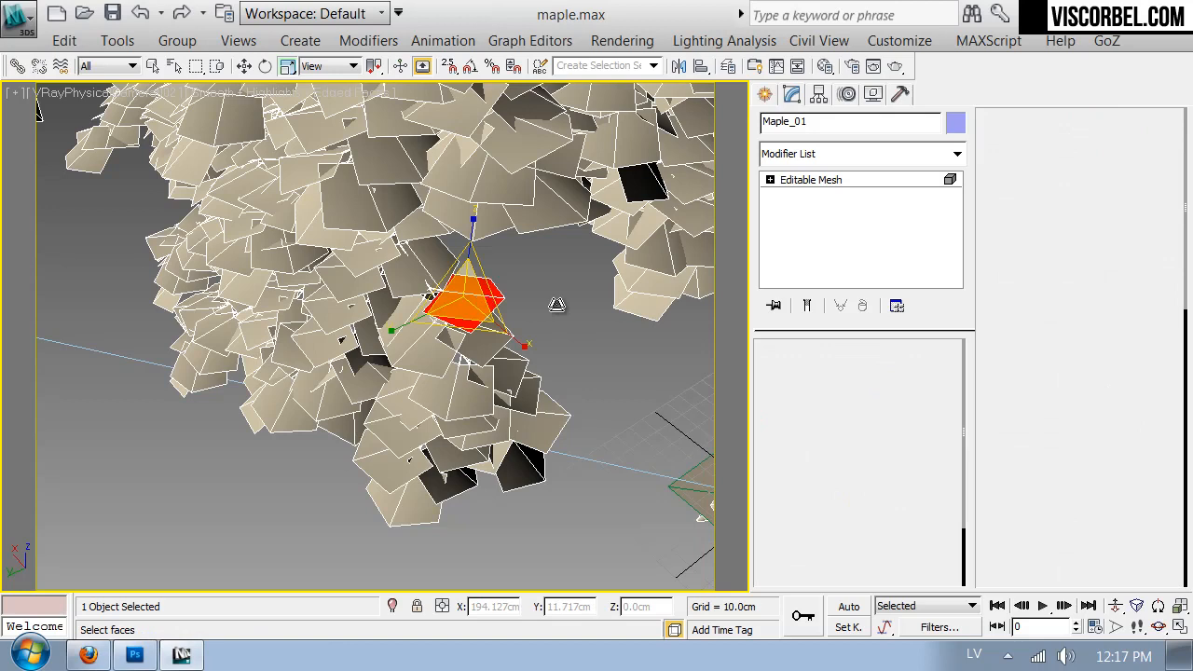
click(1128, 191)
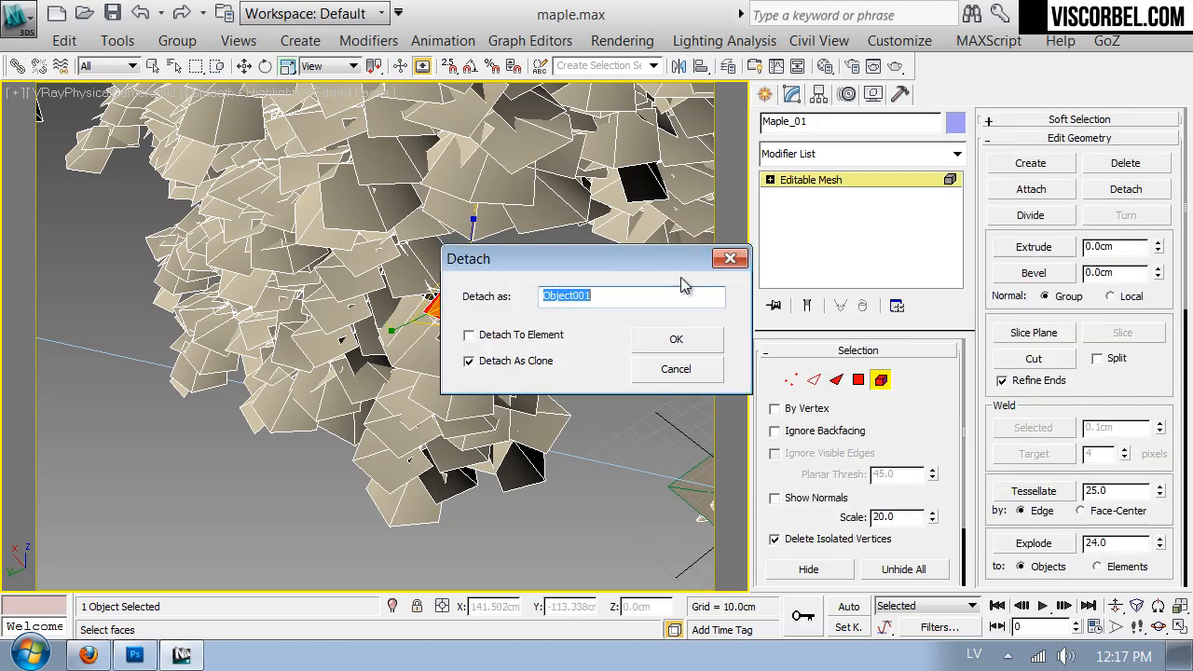
key(Return)
click(835, 182)
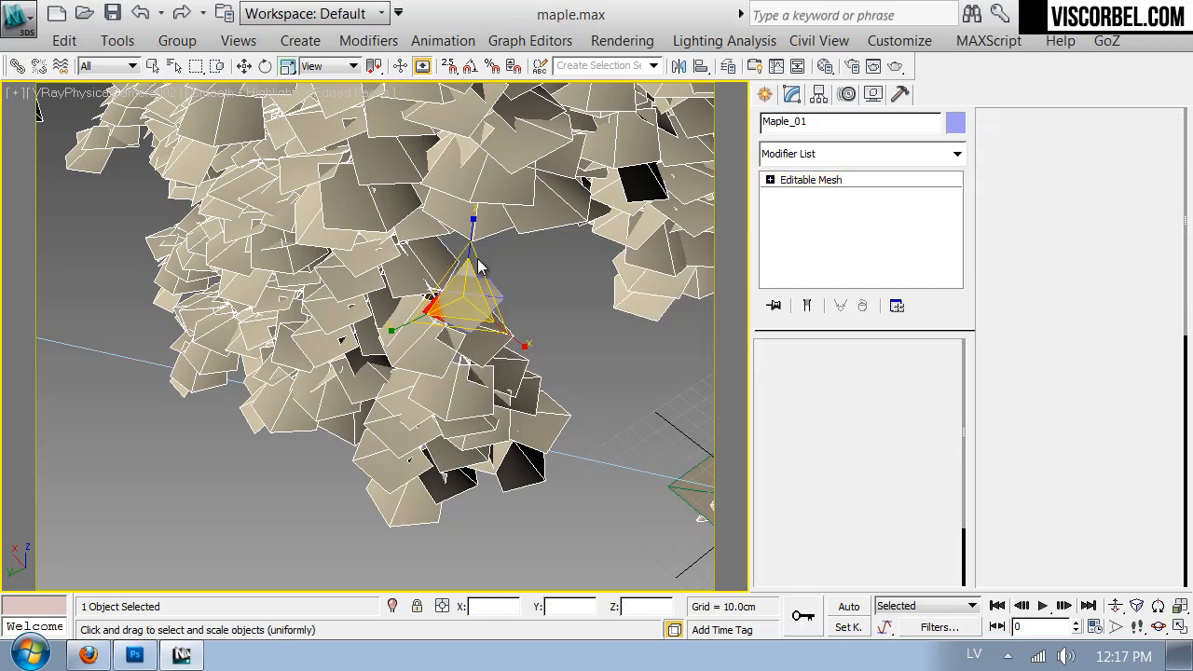
right_click(479, 268)
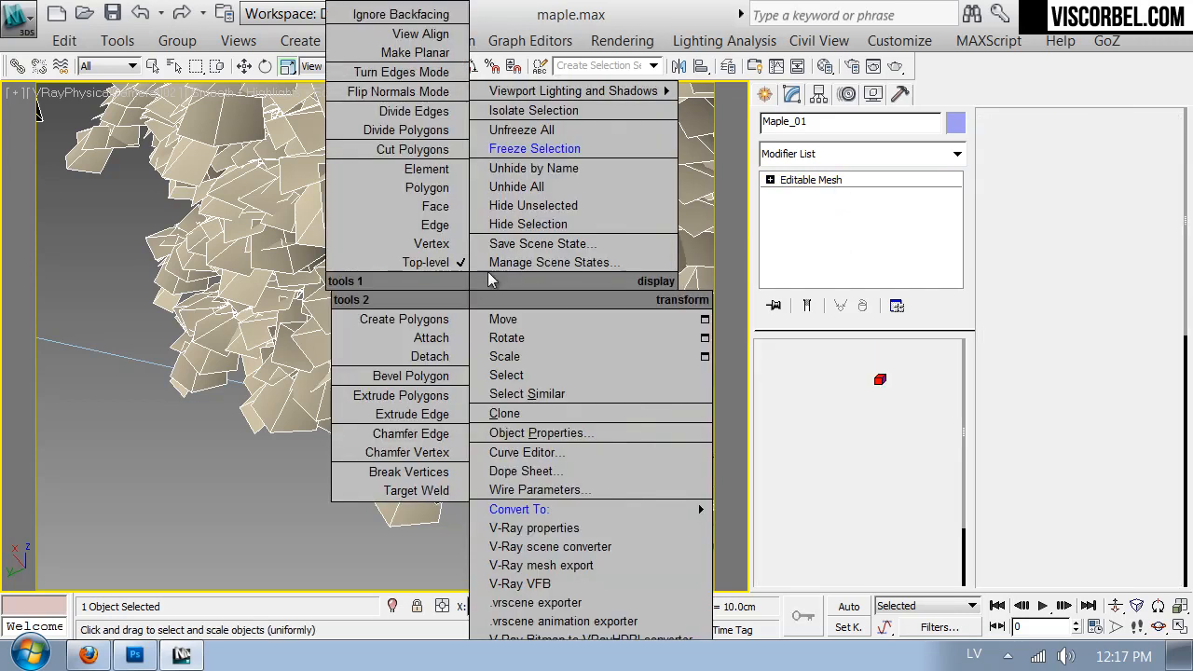
click(524, 109)
- Apply an Unwrap UVW modifier to the detached leaf and open its UVs in the UV Editor
click(471, 305)
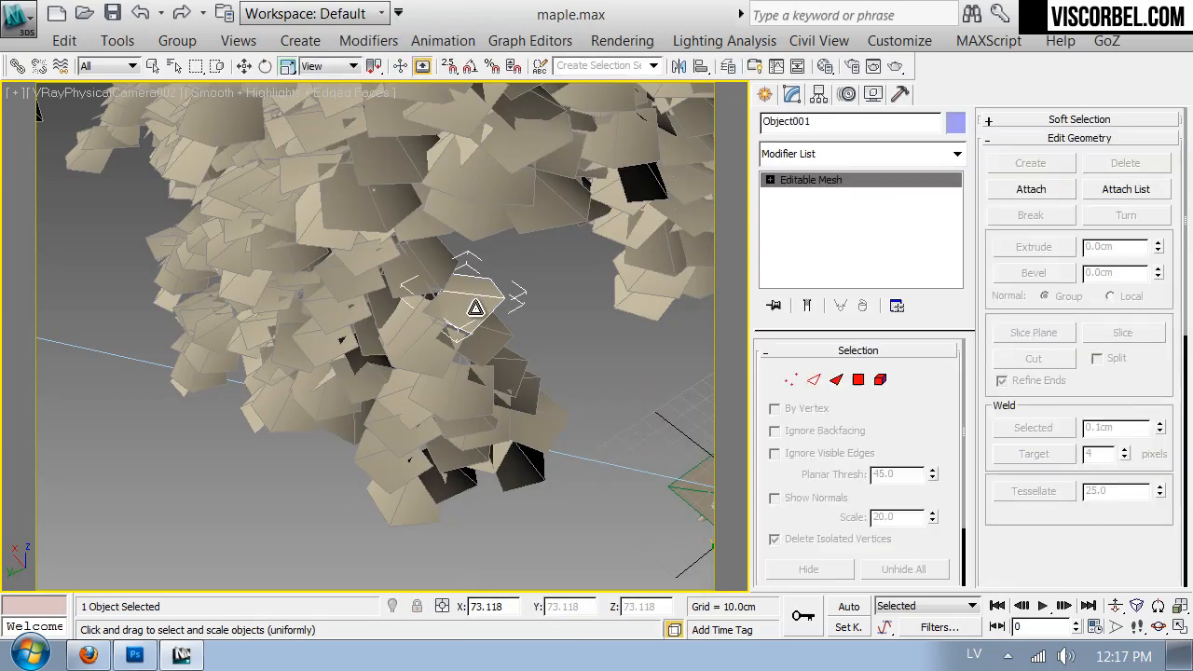
click(788, 156)
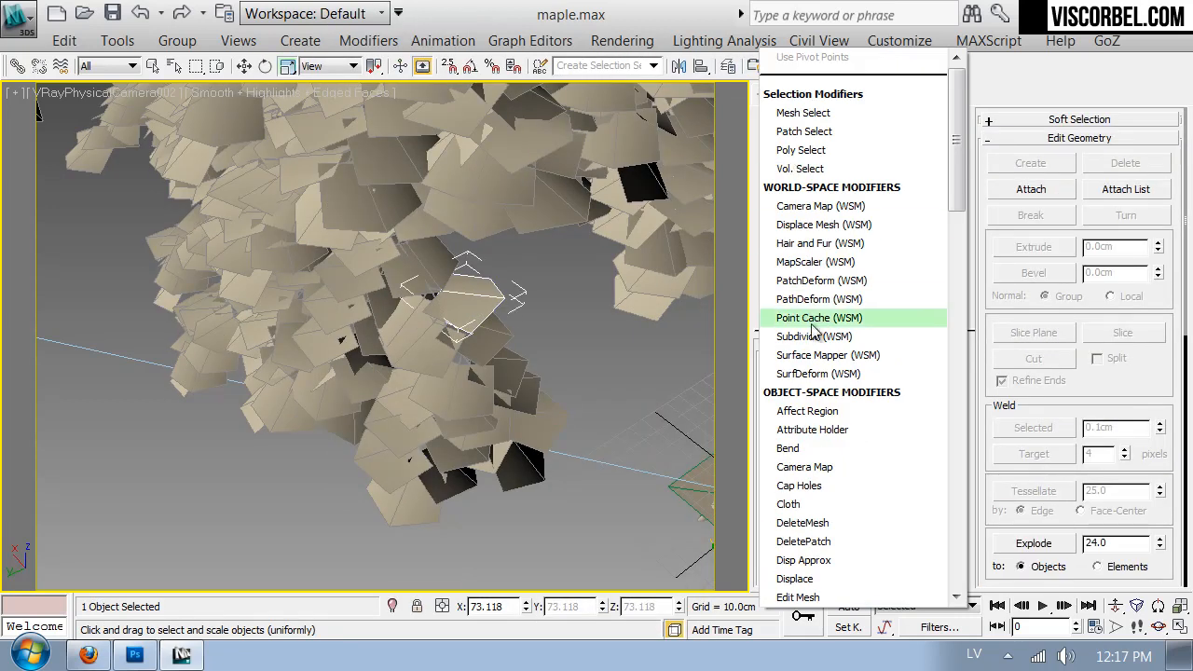
key(u)
key(u)
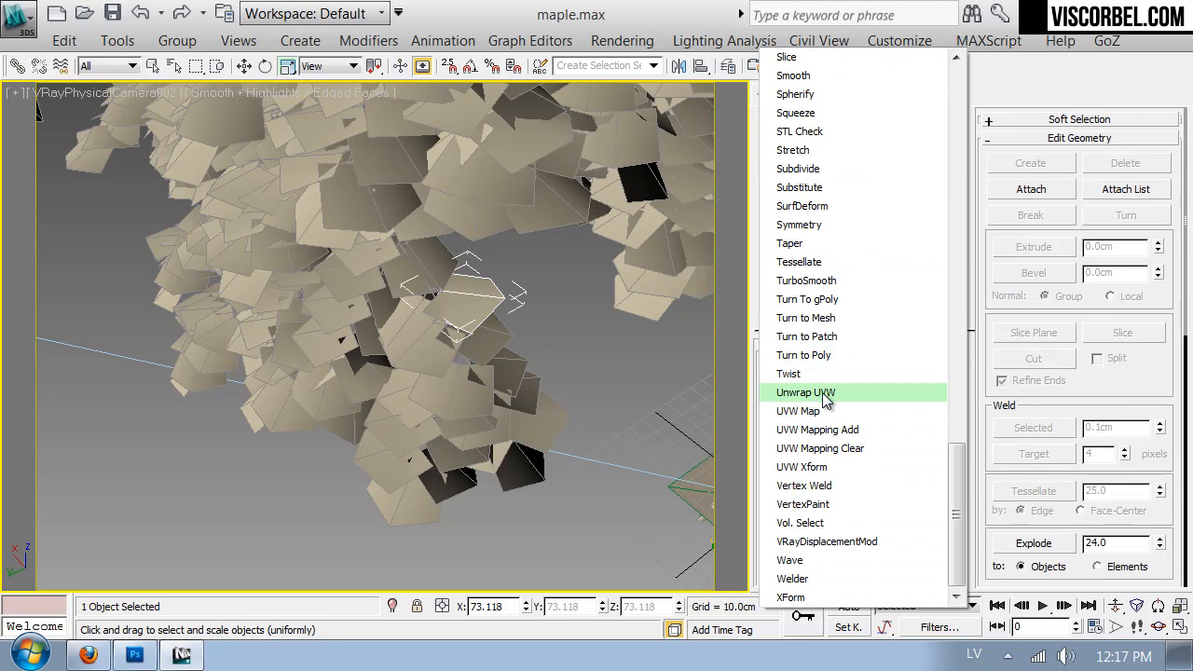
click(822, 392)
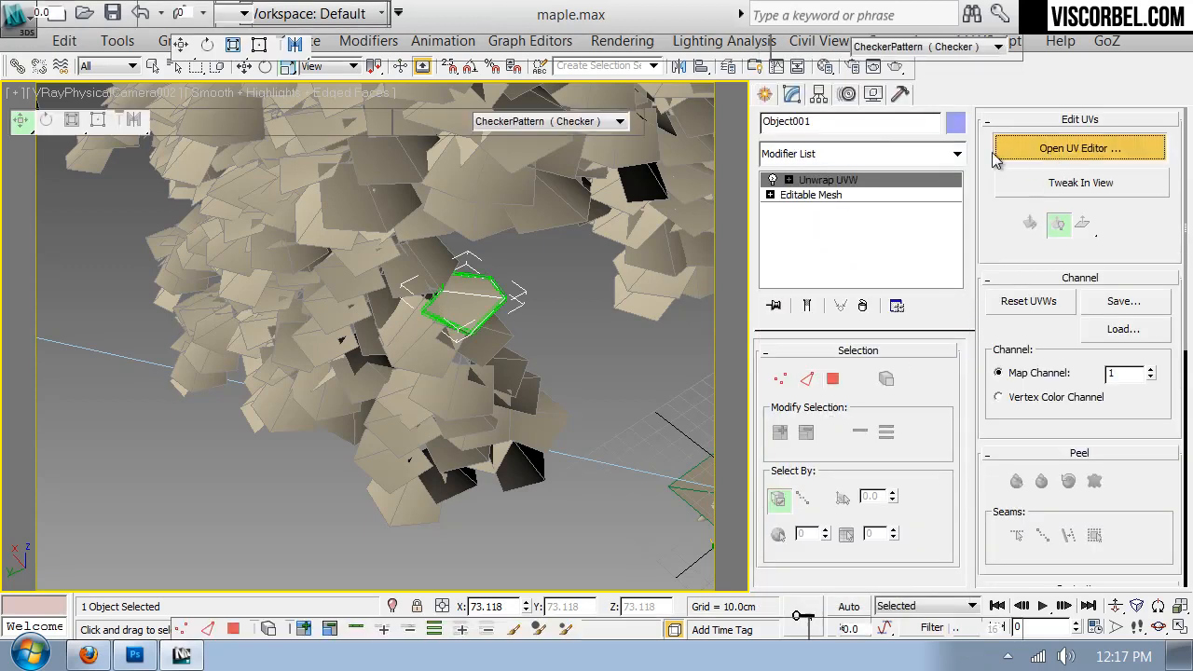
click(1017, 151)
scroll(279, 345, down, 3)
middle_drag(290, 306, 264, 339)
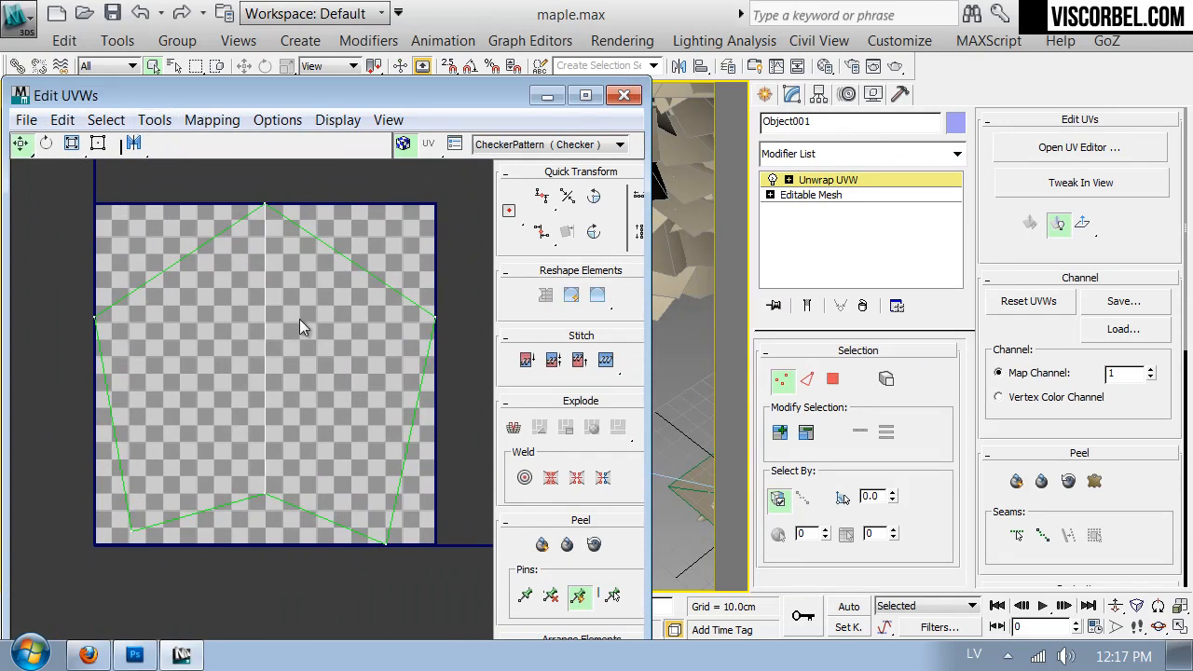
- Render the leaf's UVW template at 1024 × 1024 with visible and seam edges
click(155, 119)
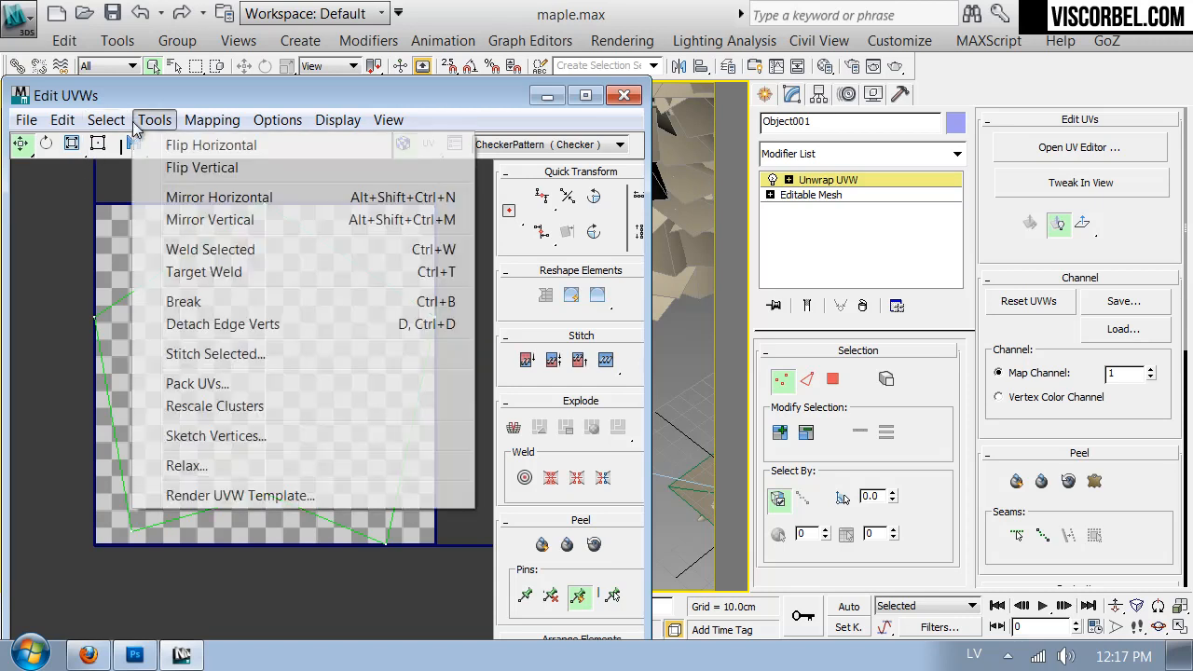
click(279, 501)
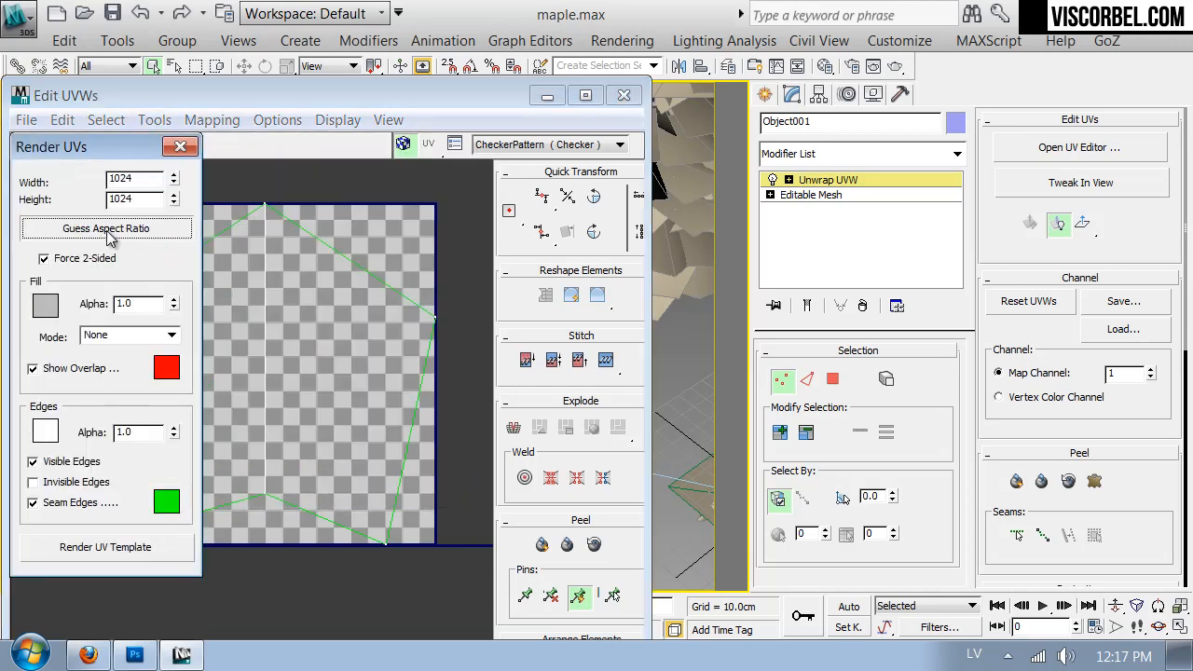
double_click(151, 180)
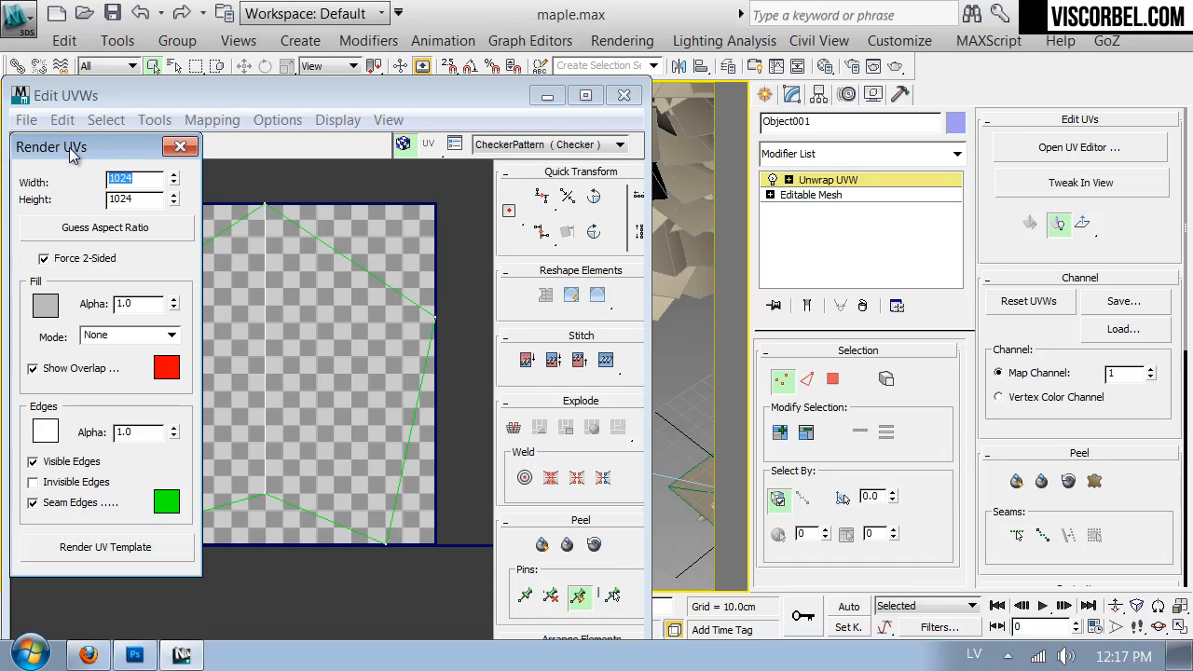
drag(79, 151, 673, 139)
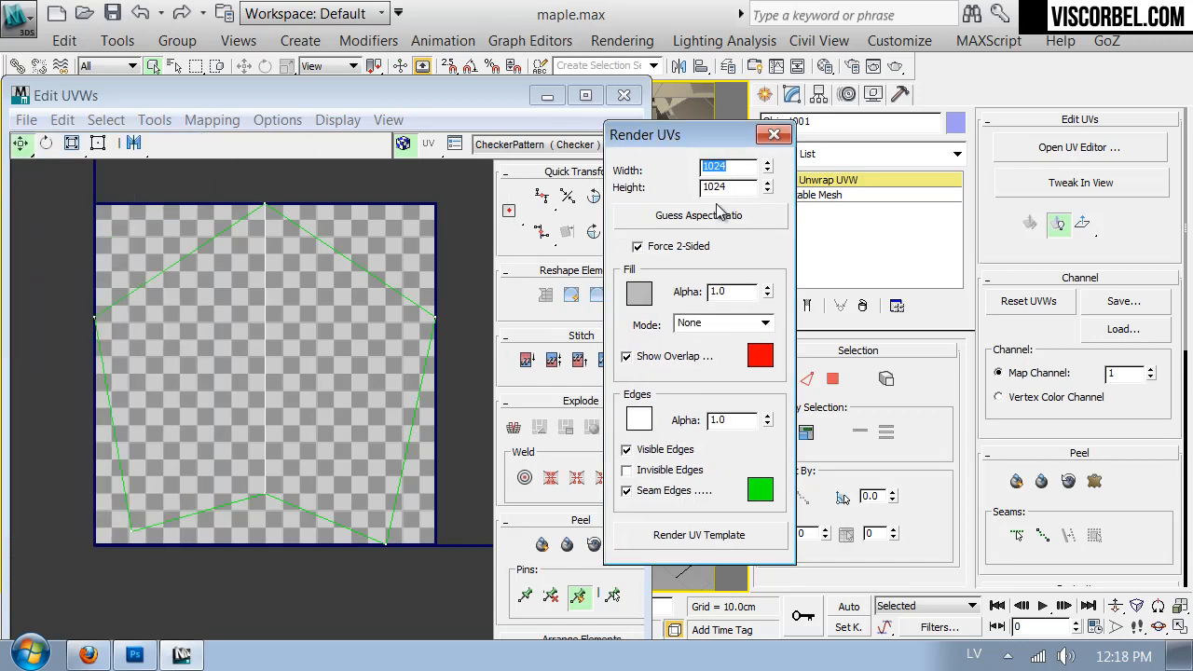
click(685, 539)
scroll(649, 344, up, 2)
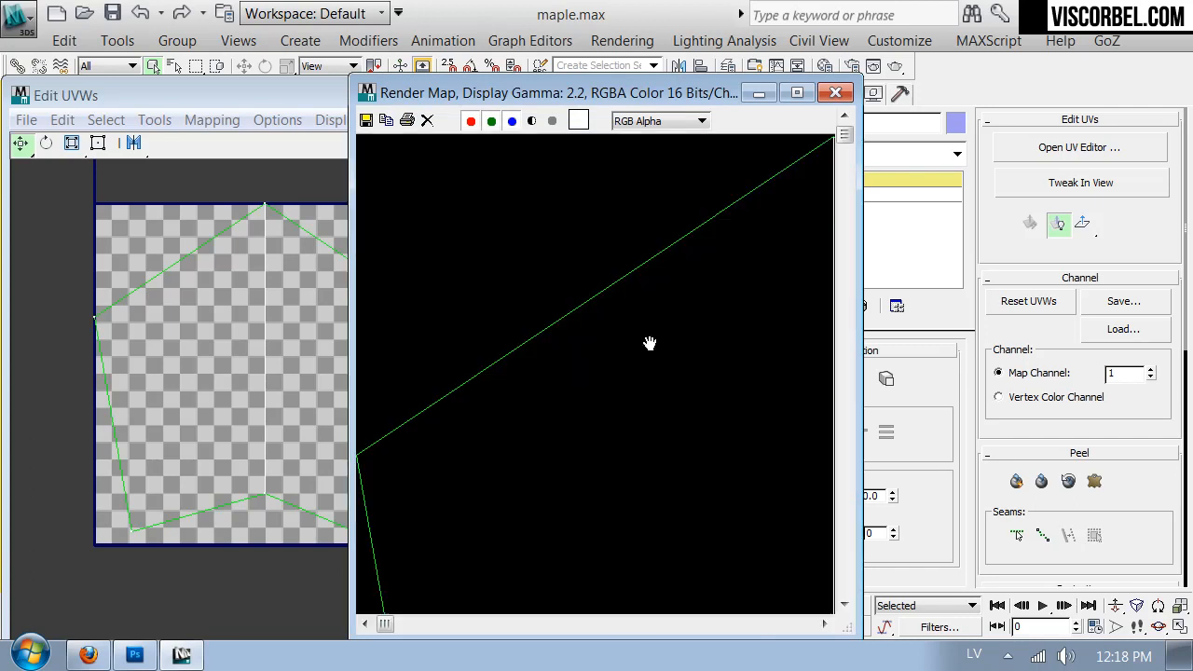
scroll(650, 341, down, 3)
- Save the rendered UV template as leaf_UV.png in the Textures folder inside VOL2, accepting the PNG options
click(365, 122)
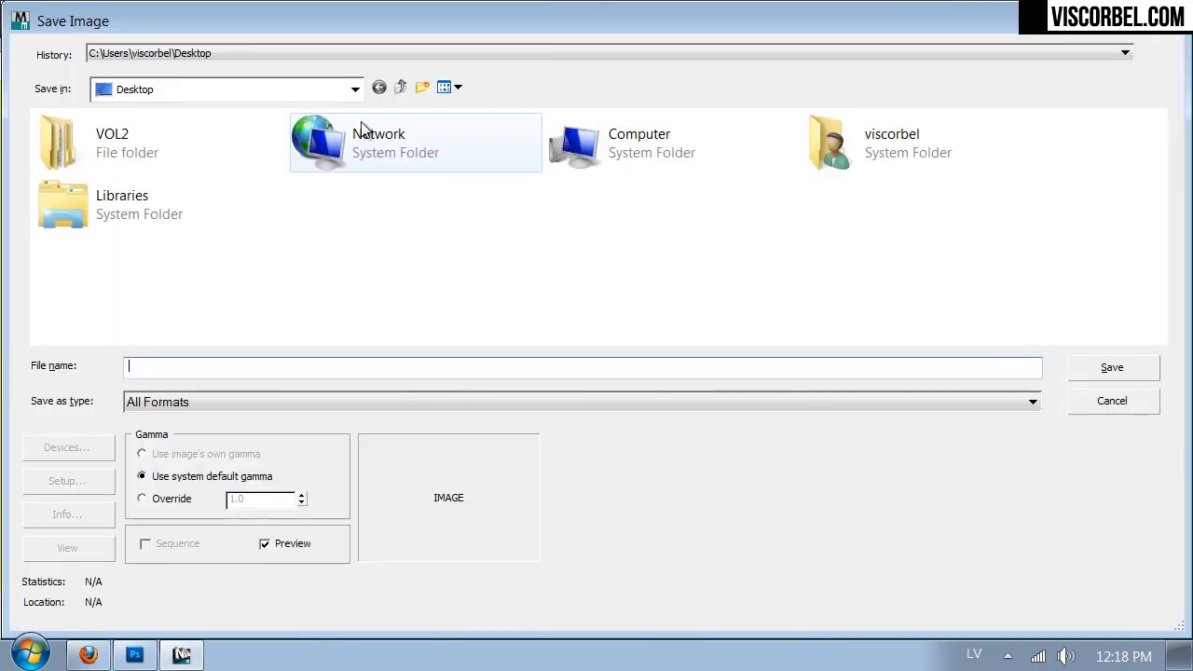
double_click(94, 149)
double_click(533, 168)
click(391, 365)
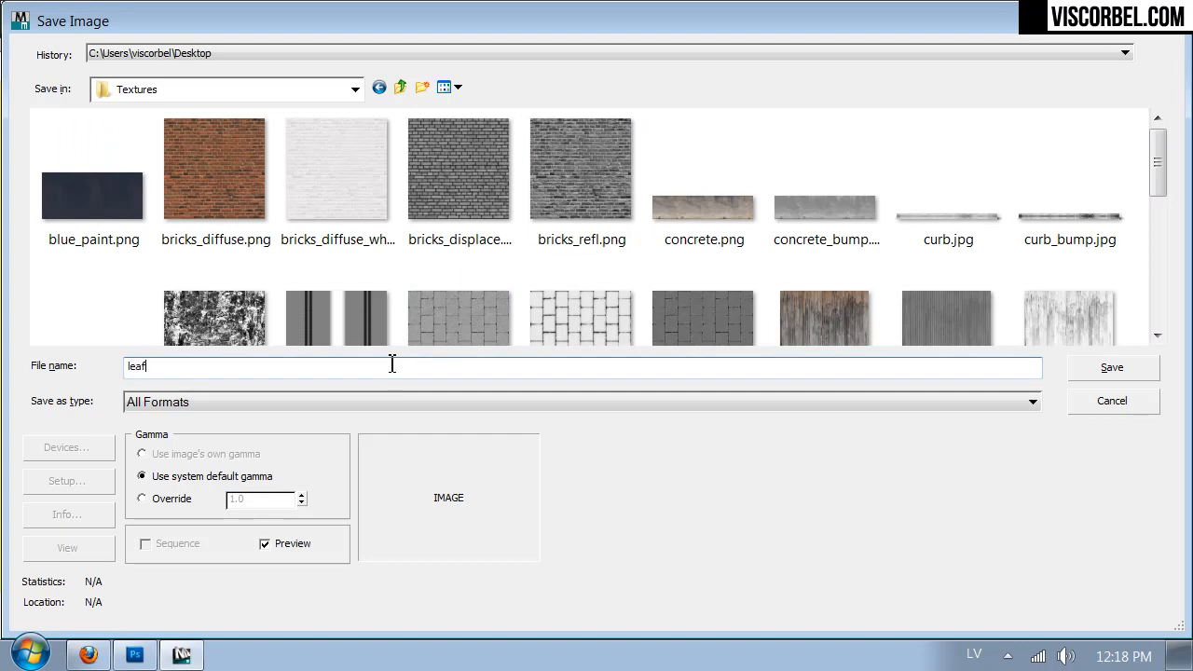
text(leaf_UV.png)
key(Return)
key(Return)
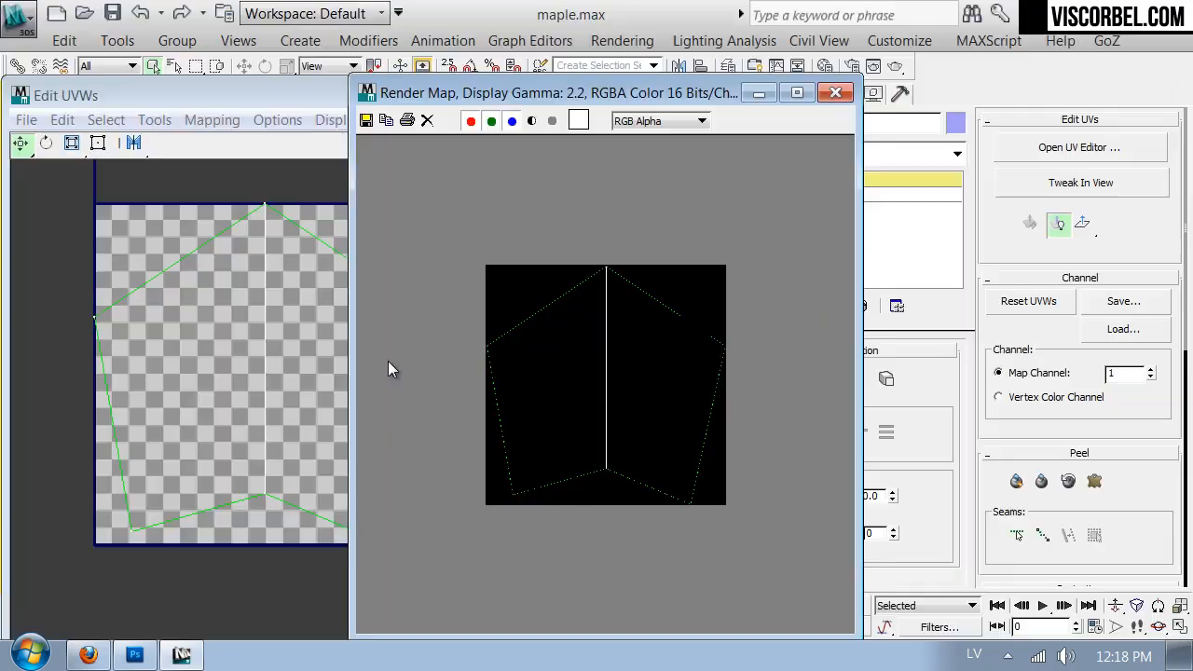
- Close the rendered map, the Render UVs dialog and the UV Editor, and deselect the leaf
click(835, 92)
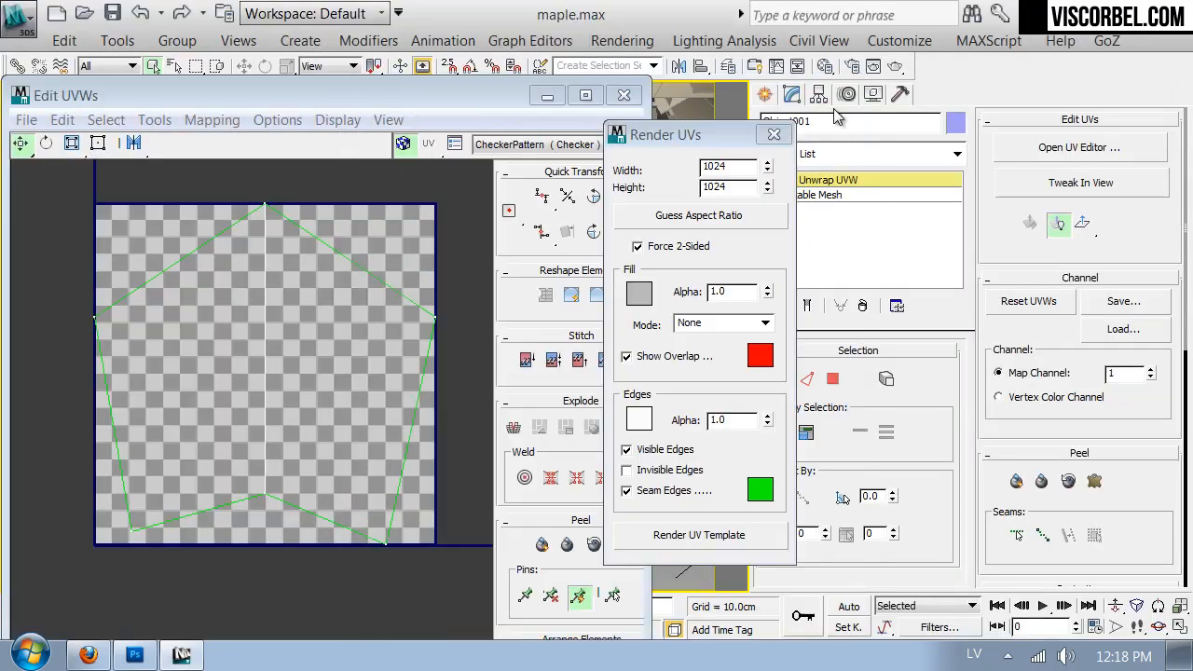
click(773, 134)
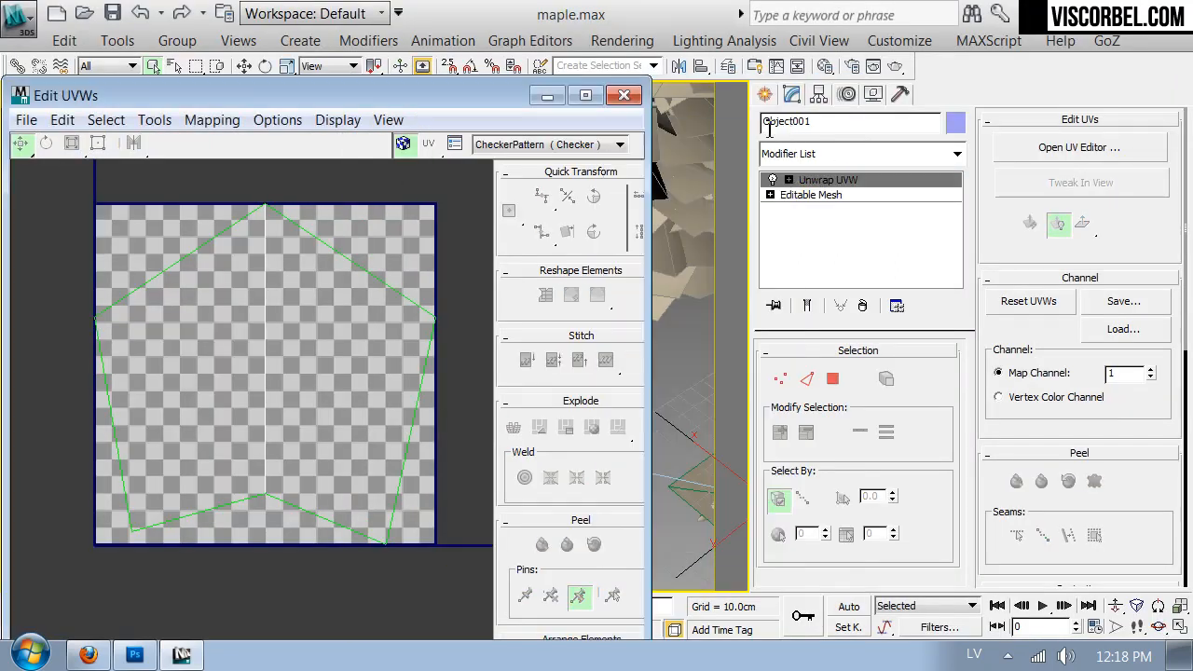
click(623, 96)
click(413, 285)
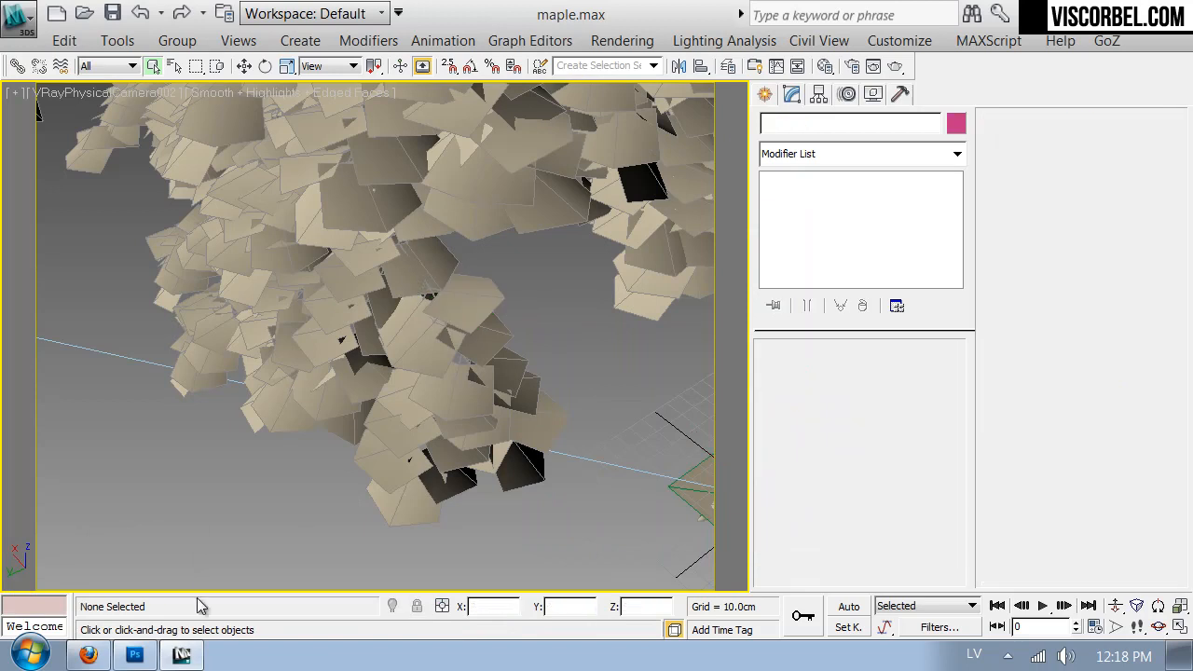
- Switch to Photoshop and close the untitled oak leaf document without saving it
click(88, 654)
click(140, 656)
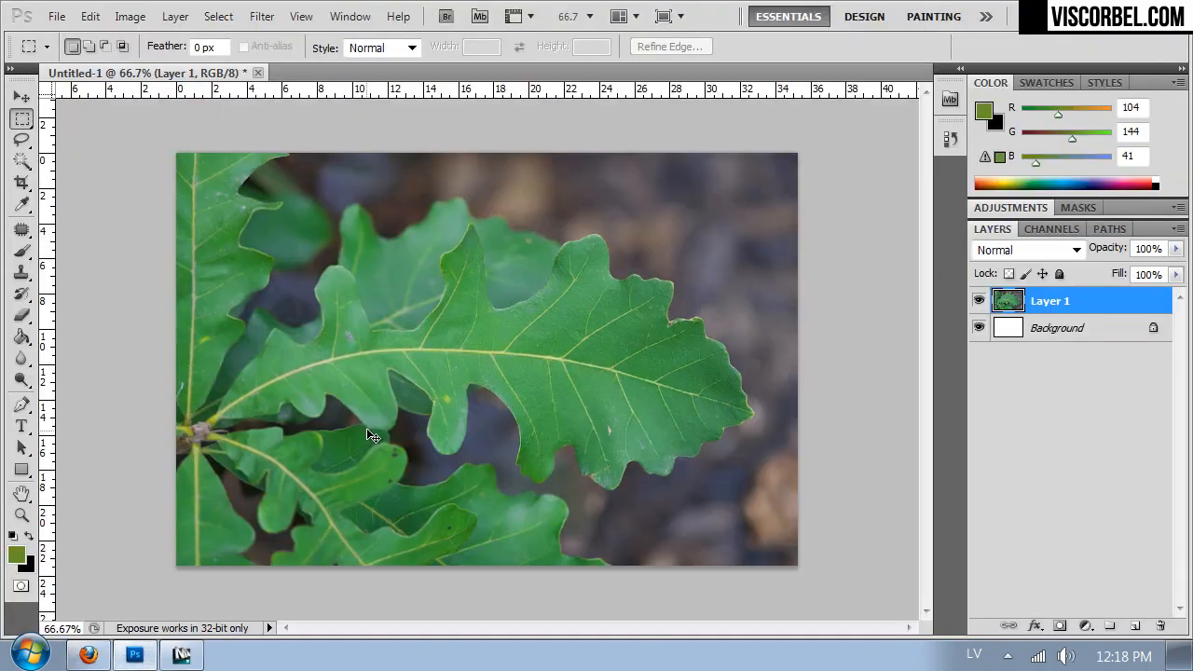
key(ctrl+w)
click(610, 263)
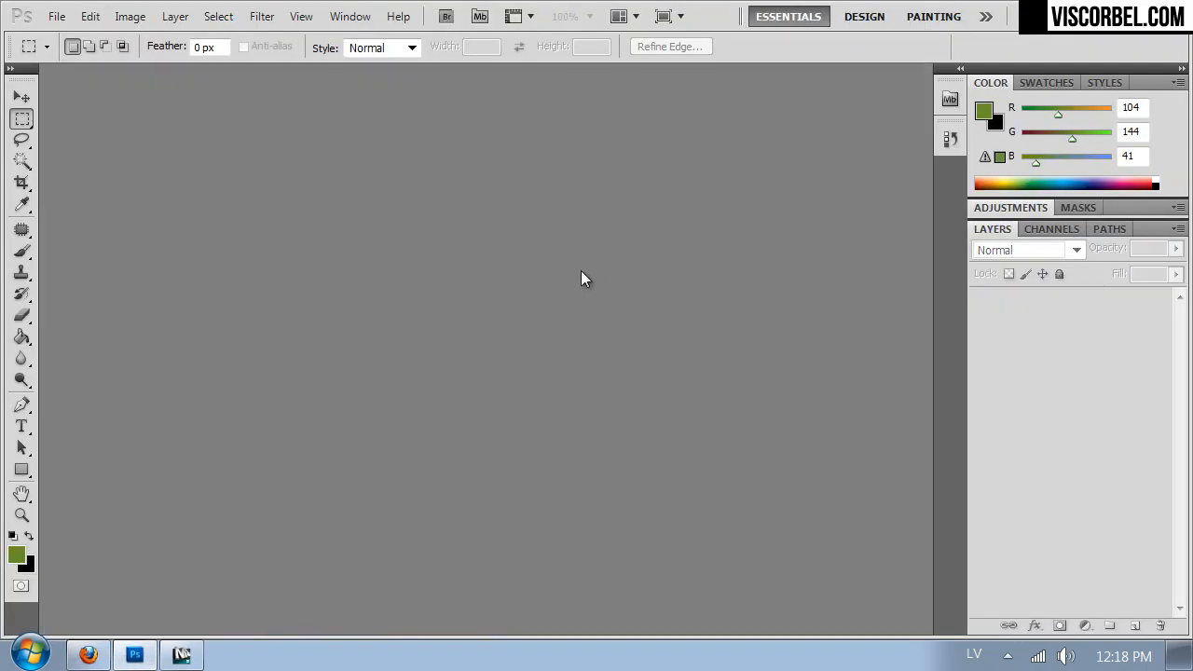
- Open leaf_UV.png from the Textures folder in Photoshop
key(alt+Tab)
key(alt+Tab)
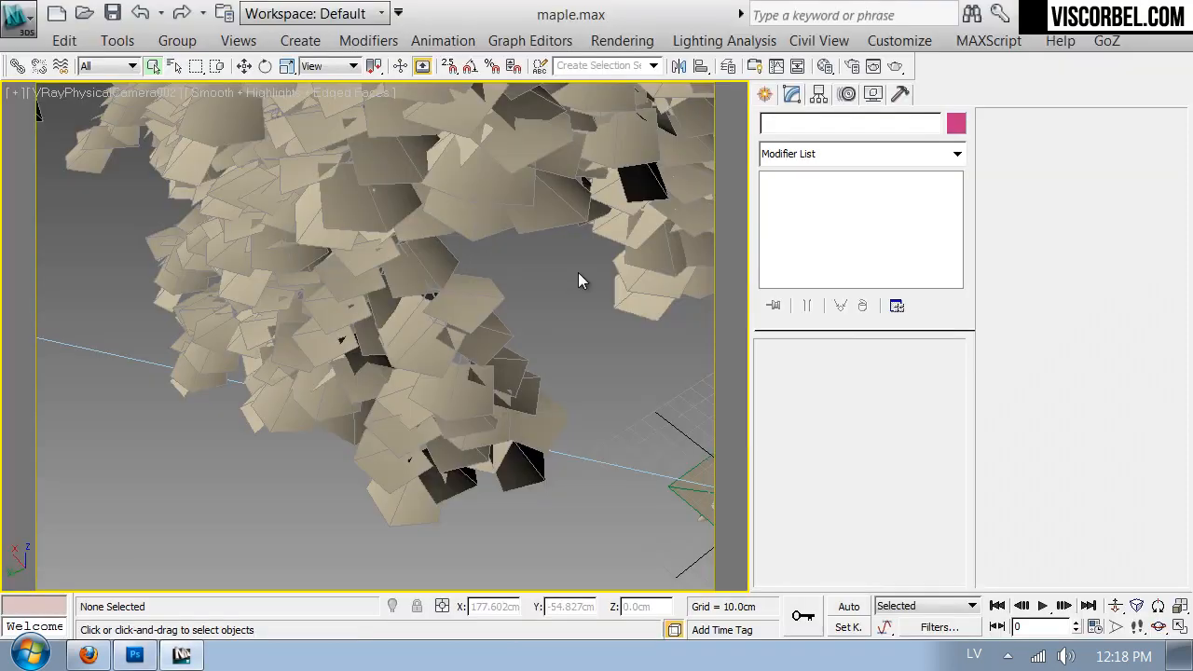
key(alt+Tab)
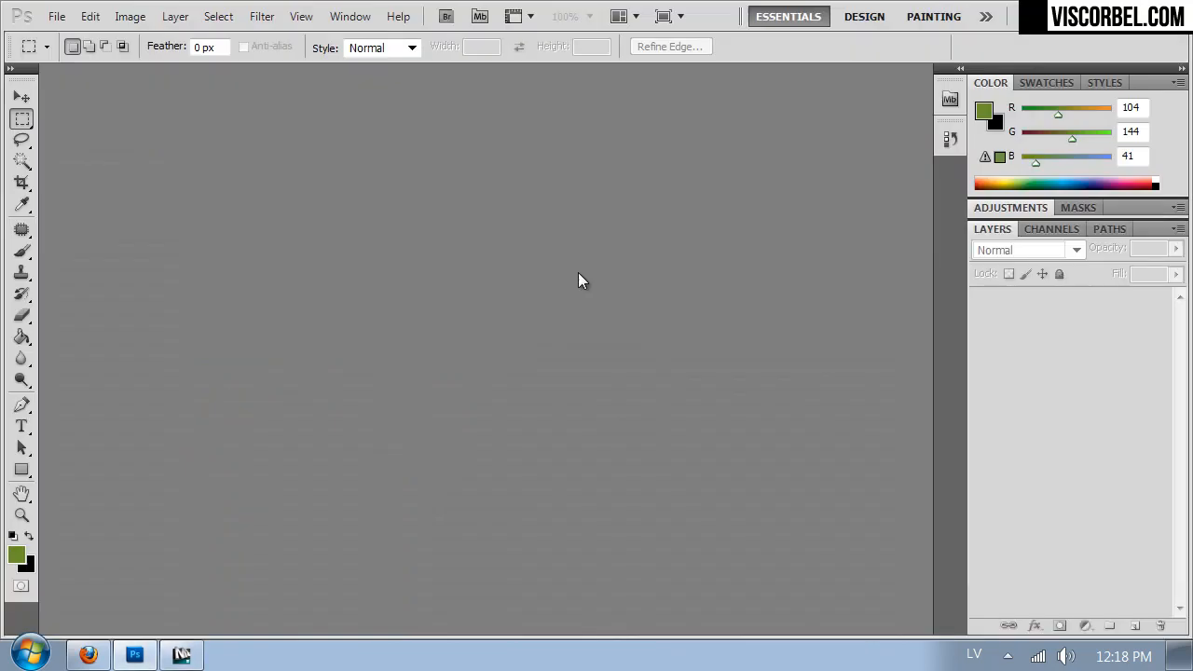
key(ctrl+o)
click(431, 334)
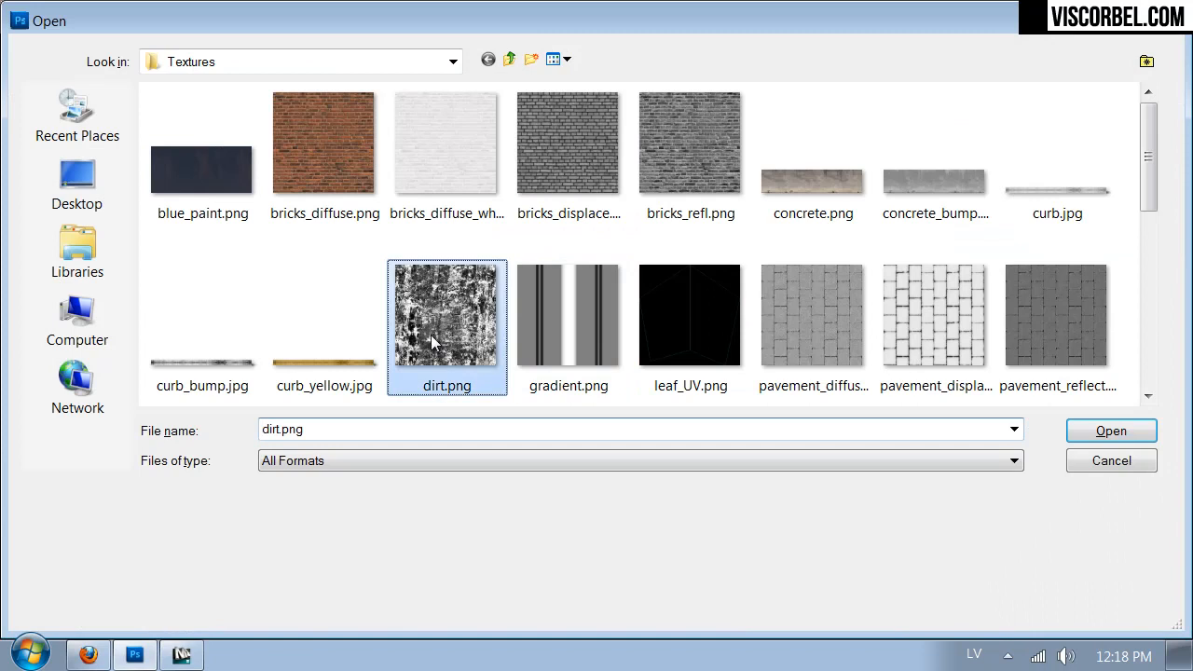
scroll(503, 322, down, 2)
double_click(734, 177)
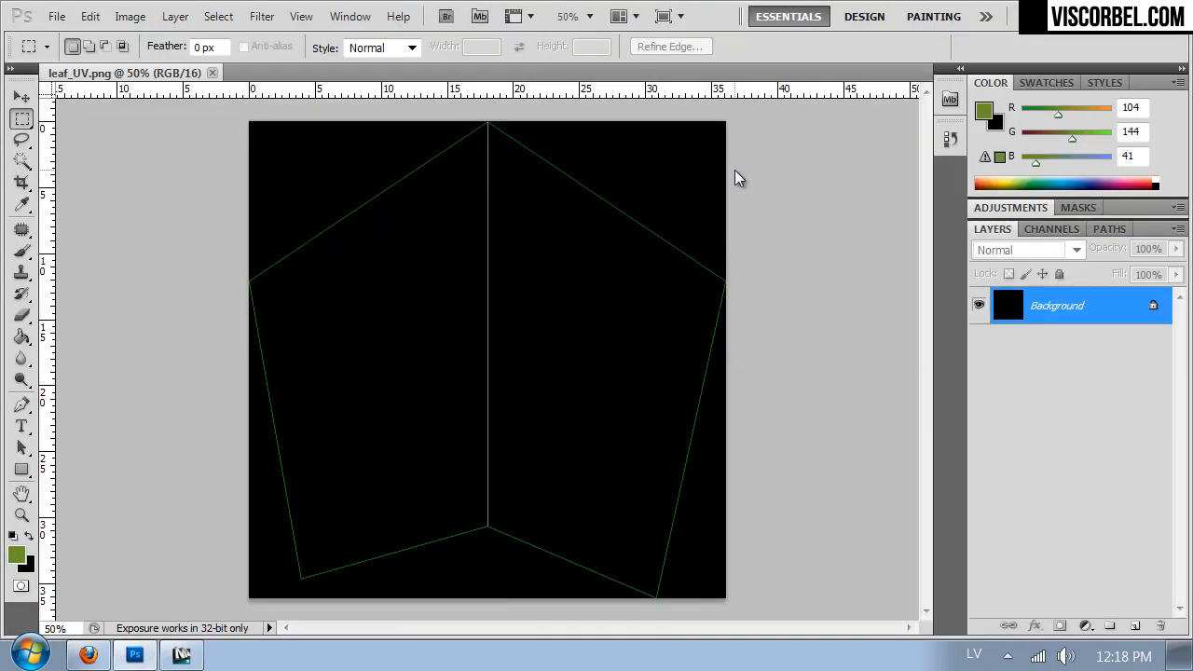
- Switch to Firefox and compare the four open maple leaf photos to choose one for the texture
click(89, 655)
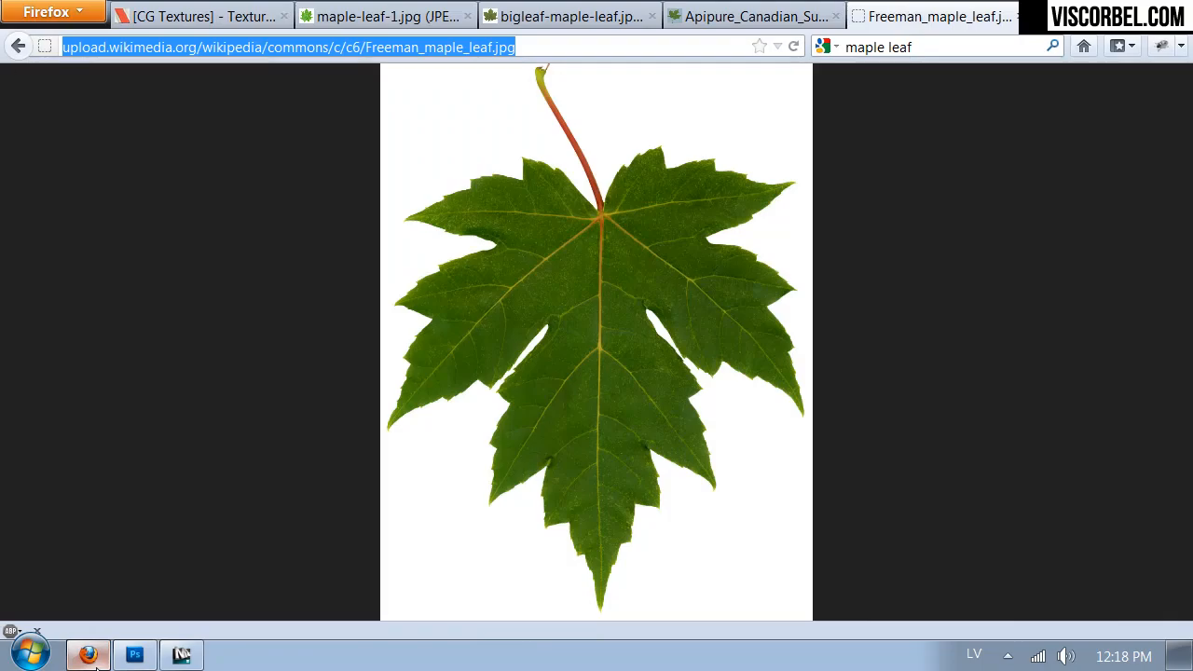
click(392, 19)
click(537, 25)
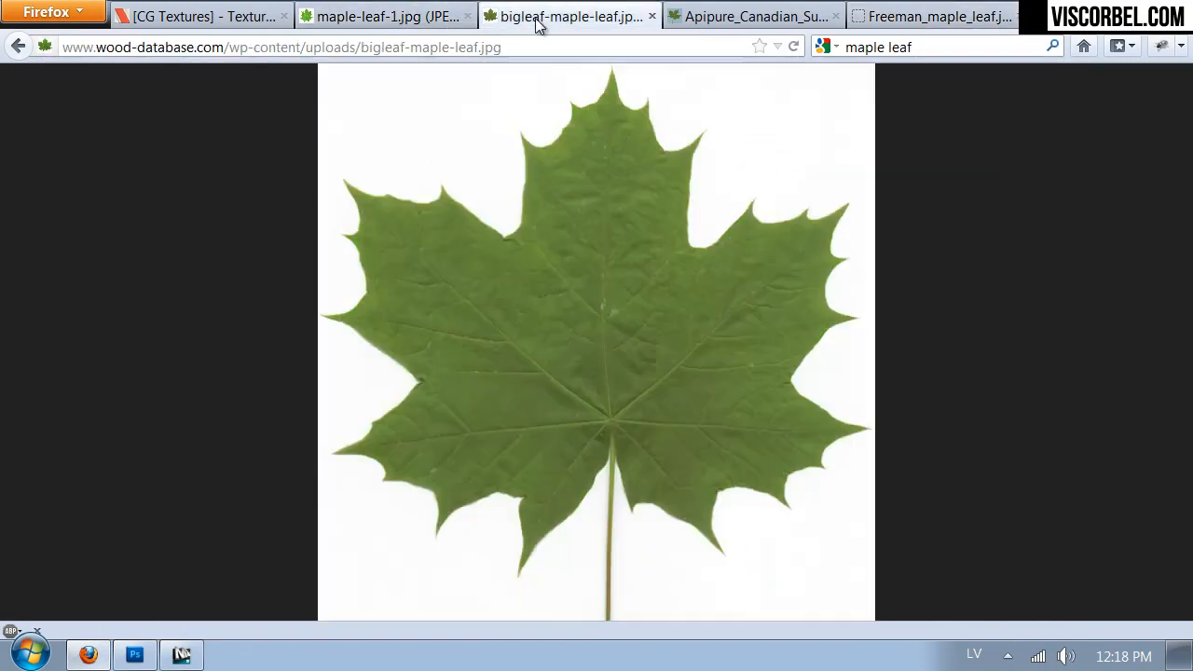
click(743, 23)
click(937, 20)
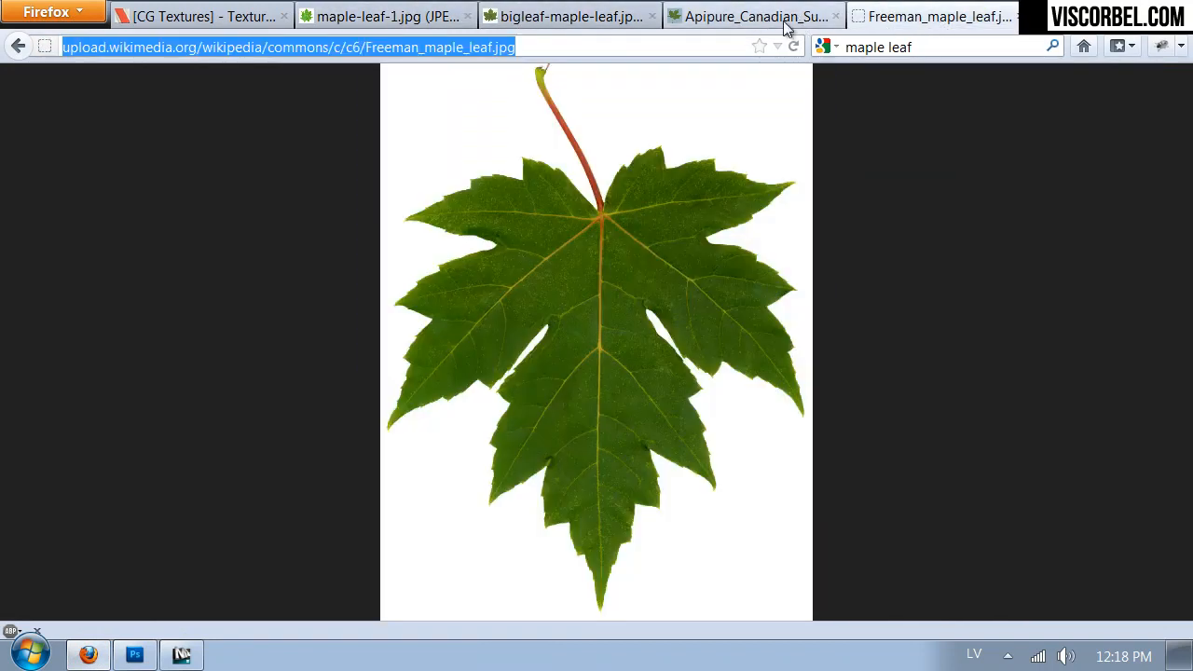
click(732, 23)
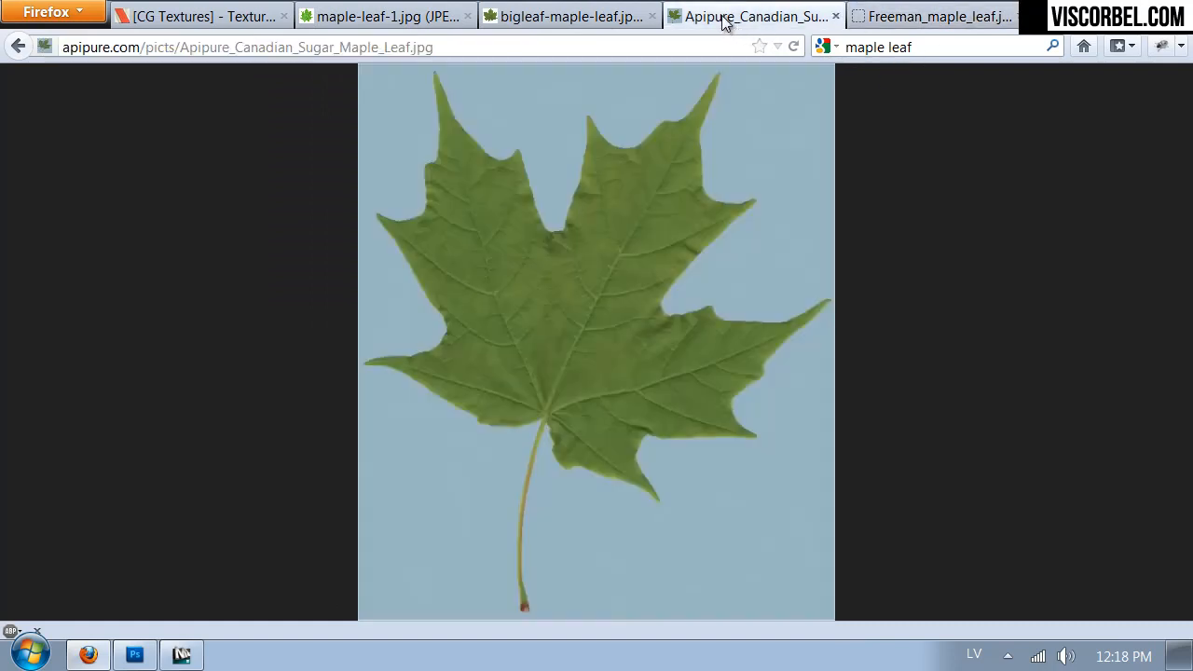
click(551, 19)
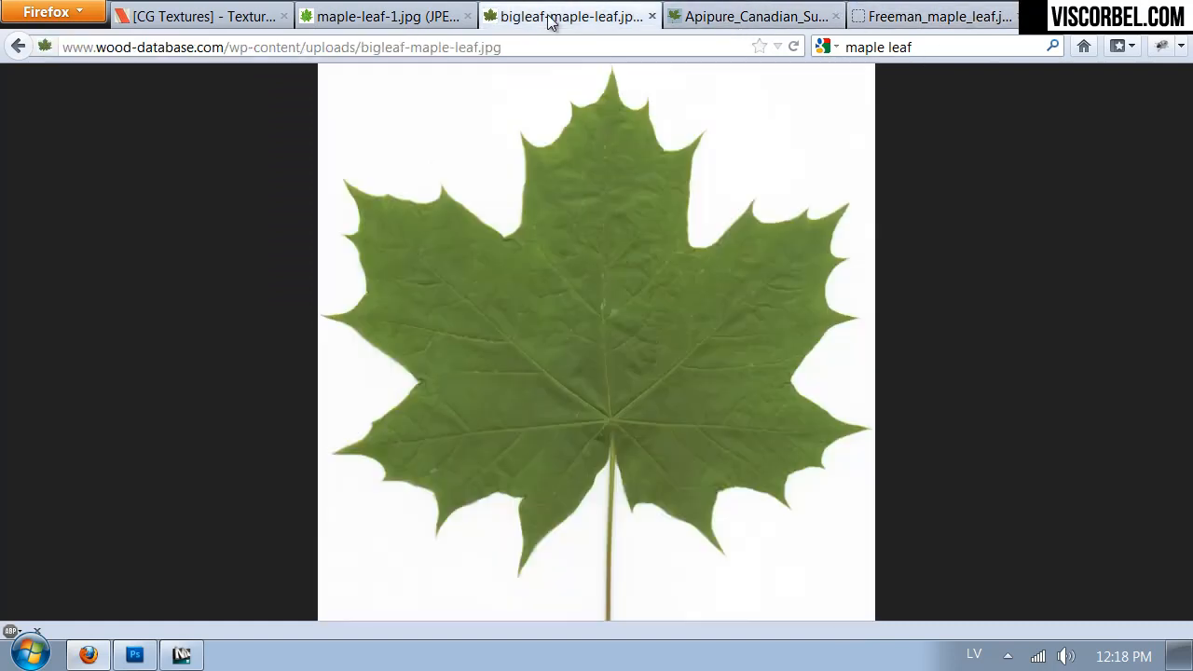
click(424, 20)
click(585, 19)
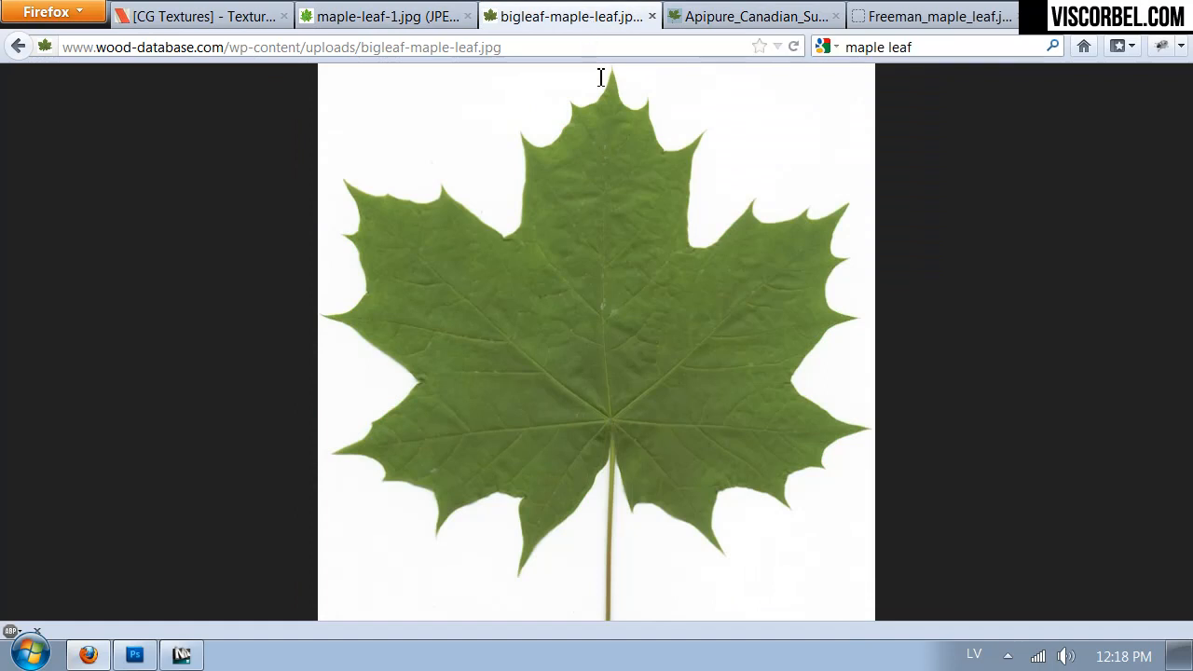
- Copy the bigleaf maple photo and paste it into leaf_UV.png in Photoshop, shifting it toward the template's upper-left area
right_click(624, 280)
click(644, 296)
click(131, 656)
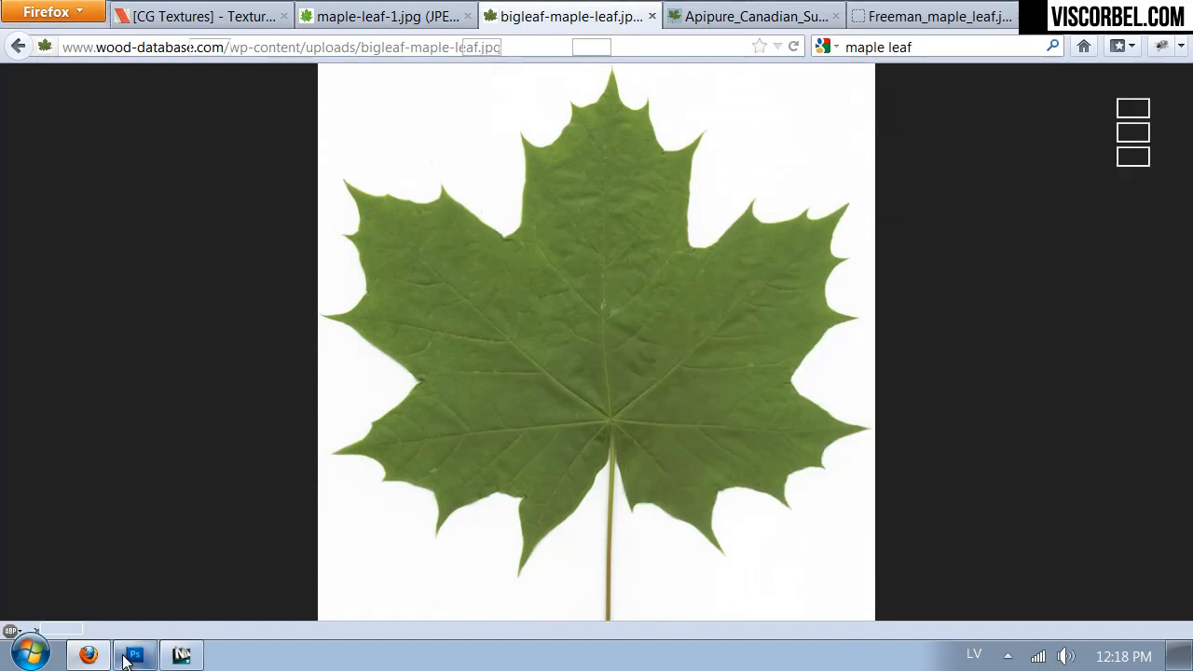
key(ctrl+v)
drag(526, 366, 458, 312)
- Free-transform the pasted leaf to about 157% and center it on the UV template's middle line
right_click(456, 277)
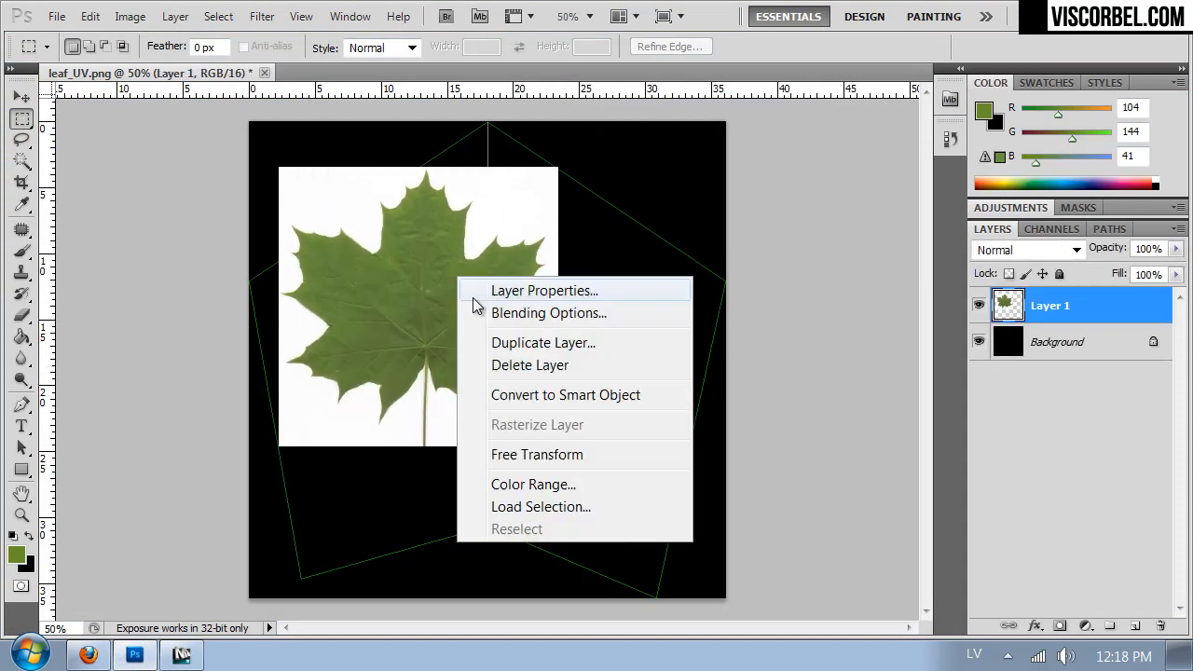
click(553, 452)
drag(558, 448, 712, 601)
mouse_move(512, 364)
mouse_down()
mouse_move(458, 279)
mouse_move(449, 210)
mouse_move(498, 354)
mouse_move(490, 522)
mouse_move(493, 354)
mouse_up()
drag(695, 163, 654, 205)
drag(522, 350, 525, 394)
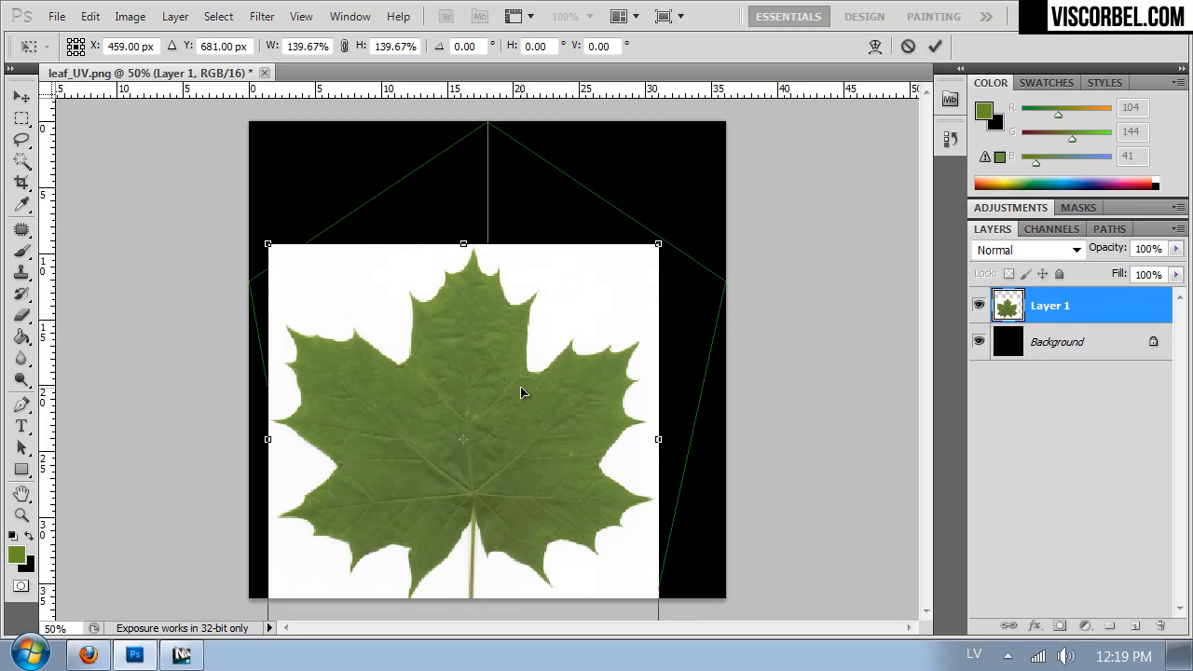
drag(662, 244, 692, 176)
drag(520, 368, 522, 339)
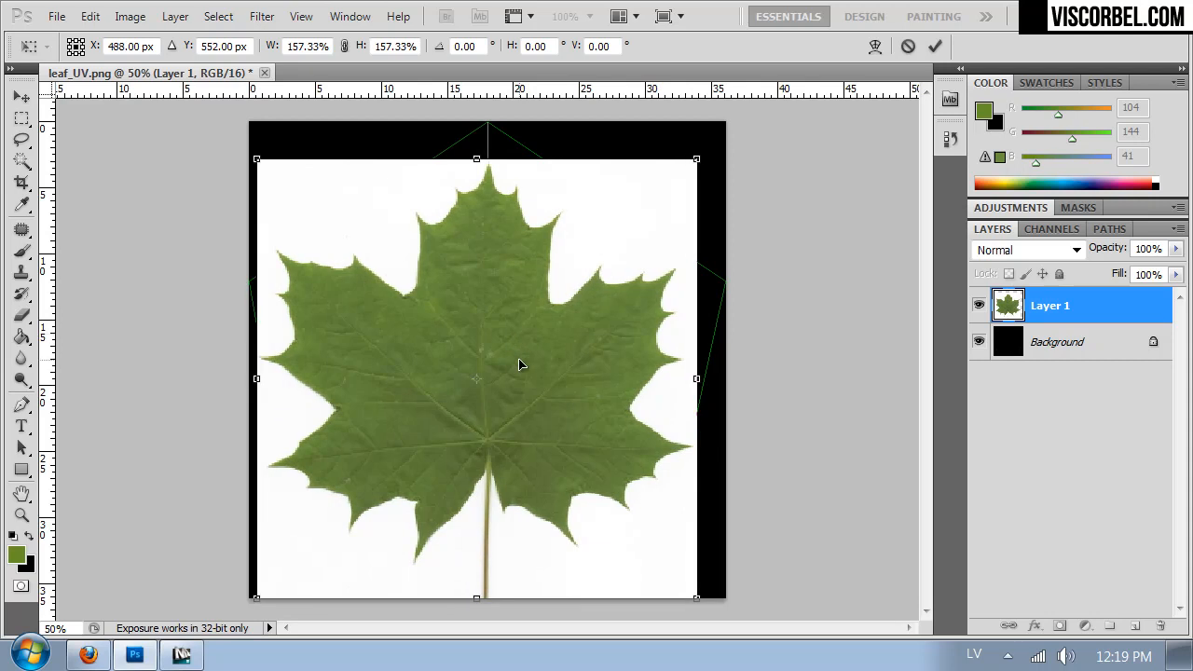
key(Return)
- Lower Layer 1's opacity to 62% and start Puppet Warp on it
click(1174, 250)
drag(1173, 269, 1141, 270)
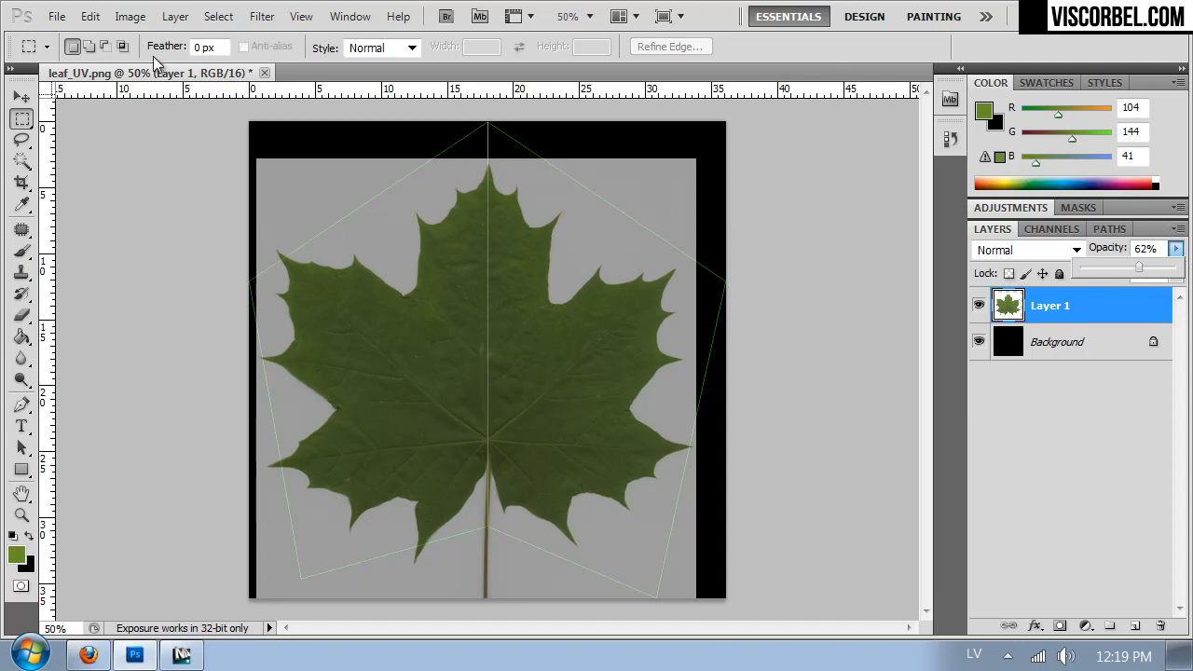
click(57, 15)
mouse_move(398, 16)
click(822, 57)
click(89, 16)
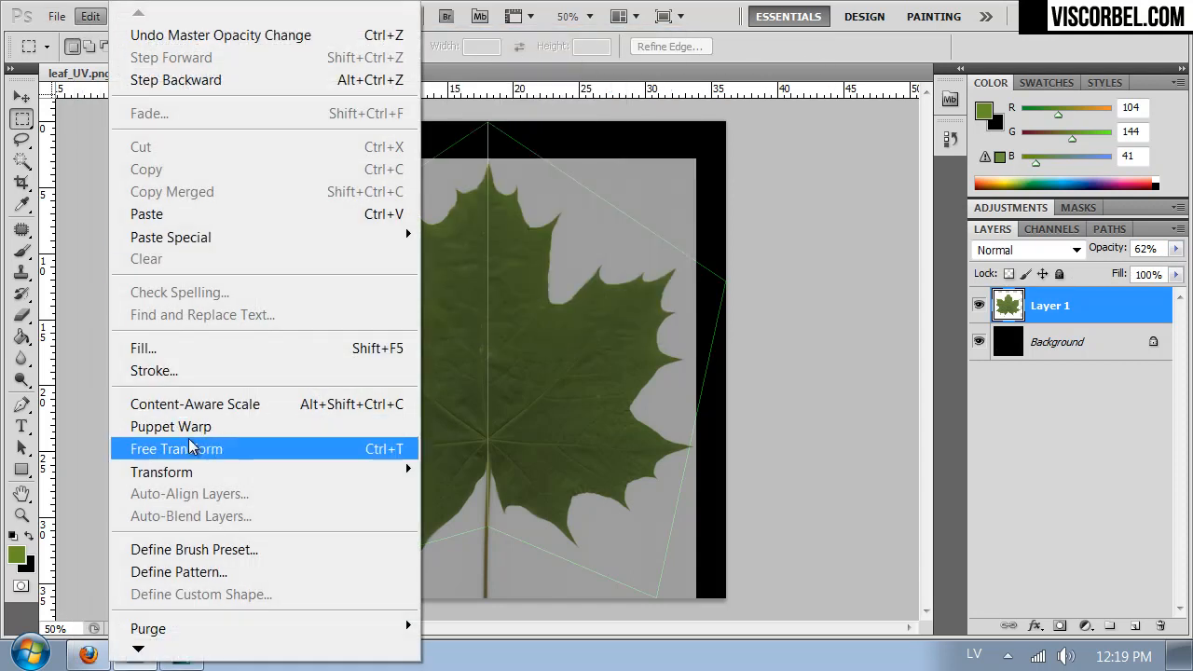
click(186, 429)
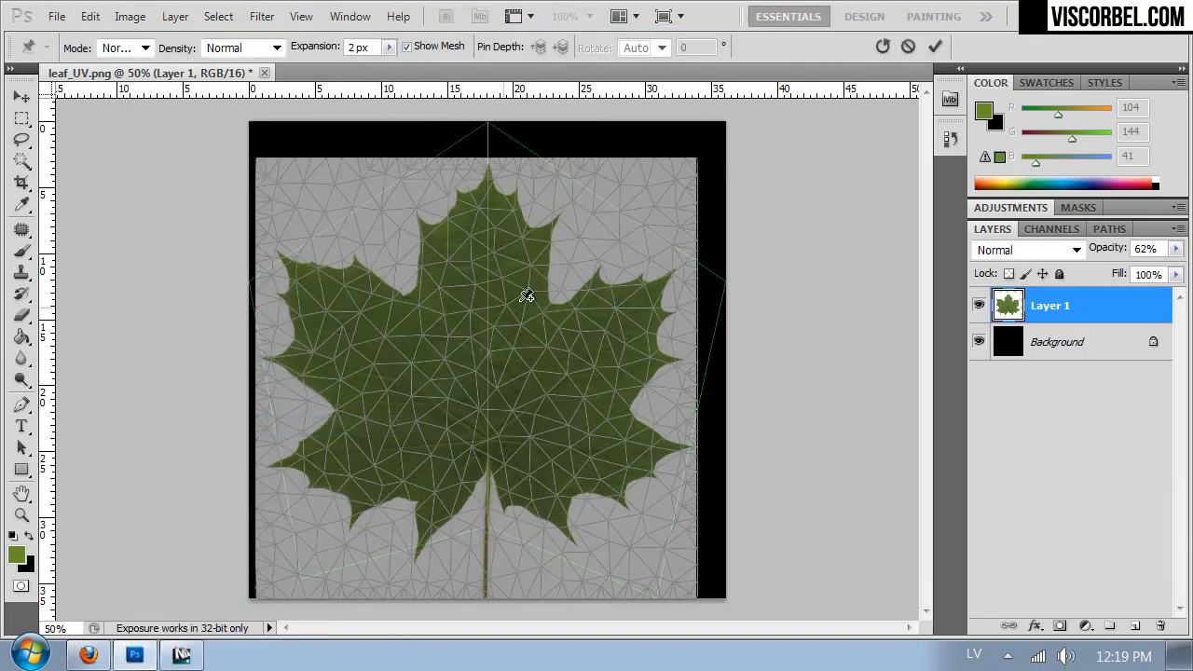
- Pin the leaf's top tip, upper-left tip, stem base and two bottom lobes, and pull the top and bottom pins toward the UV outline
click(485, 181)
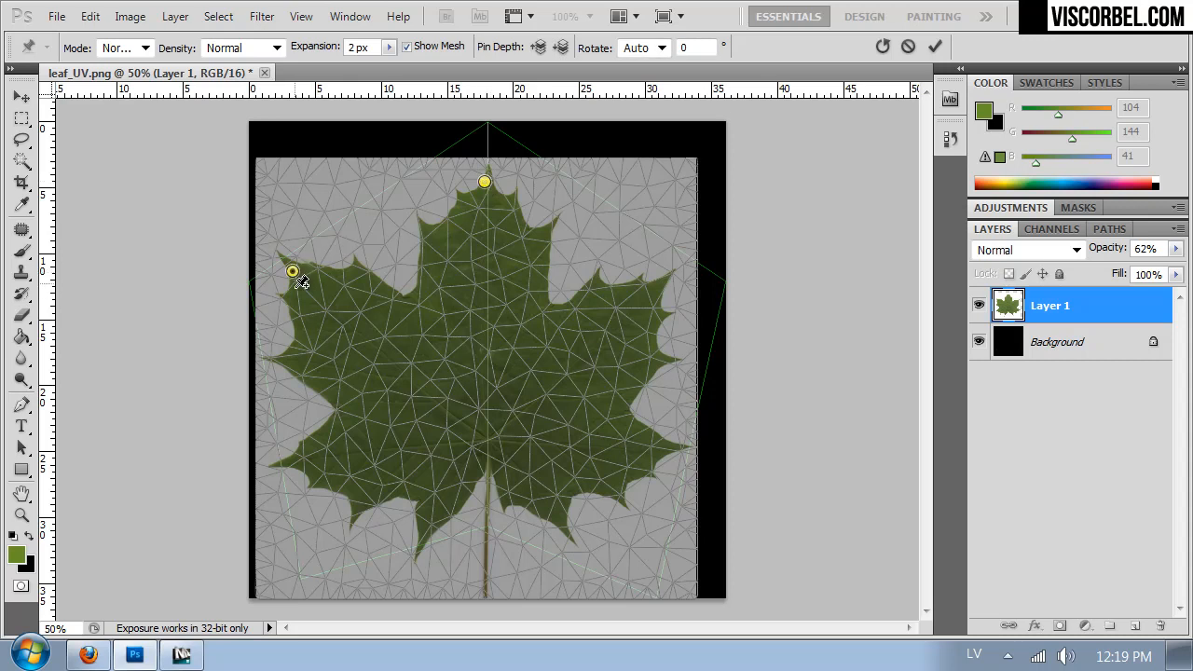
click(485, 464)
click(416, 540)
click(568, 532)
drag(417, 539, 403, 526)
drag(485, 464, 483, 520)
mouse_move(568, 533)
mouse_down()
mouse_move(582, 527)
mouse_move(575, 518)
mouse_up()
drag(484, 183, 486, 163)
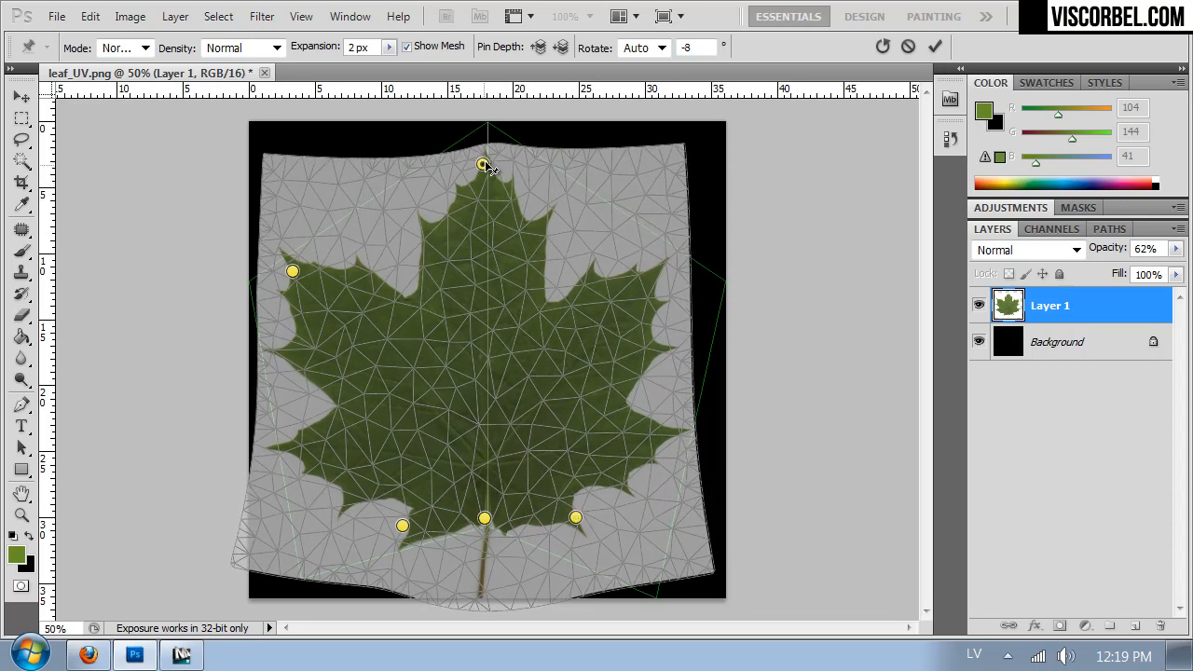
- Pin both sides of the leaf's top lobe and pull them outward to widen it
click(416, 231)
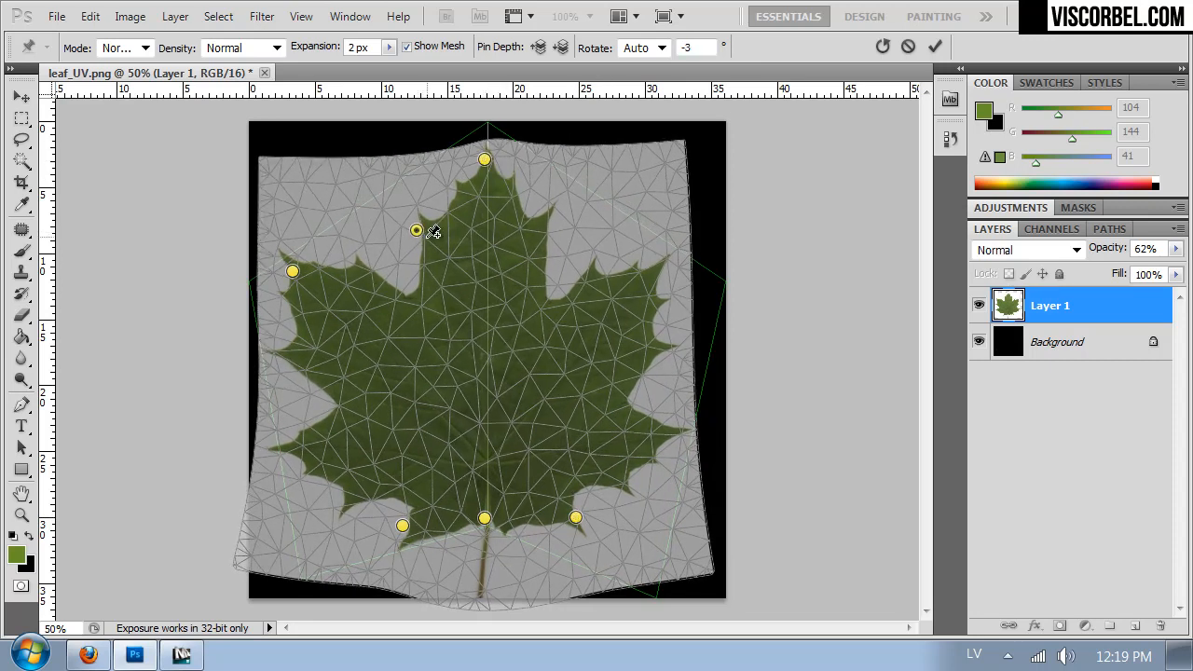
click(401, 231)
drag(403, 233, 395, 224)
key(Delete)
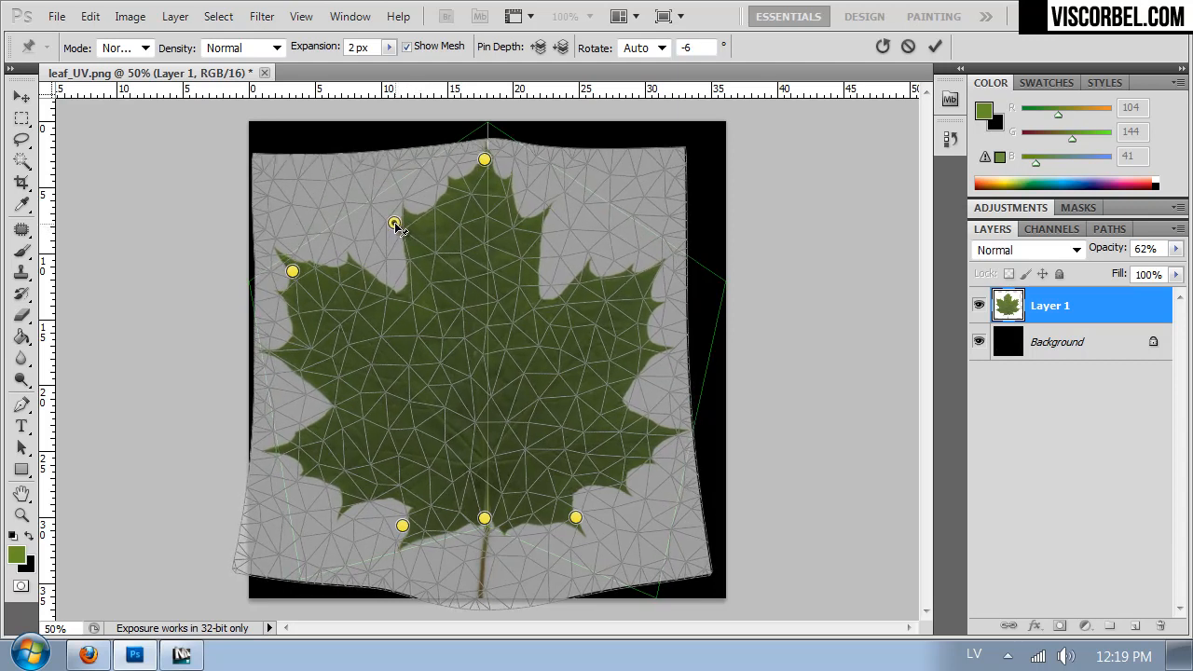
drag(542, 240, 563, 249)
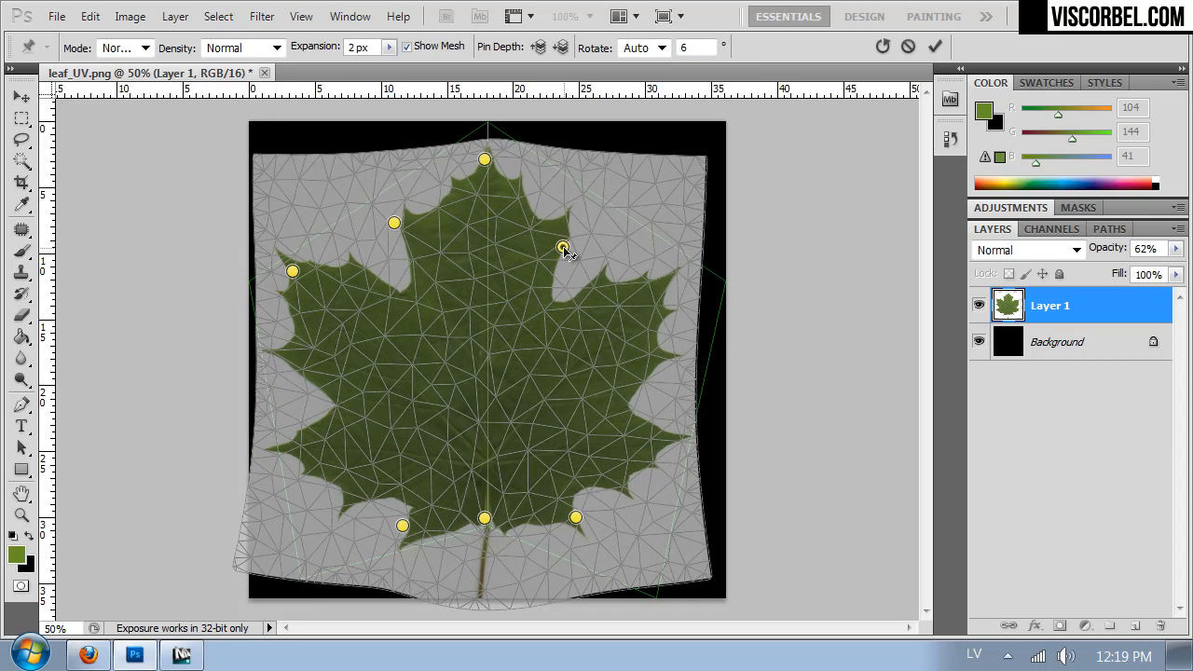
- Pull the leaf's left-side lobes inside the UV outline, adjust the lower edge beside the stem, and apply the warp
drag(295, 278, 303, 298)
drag(307, 459, 322, 457)
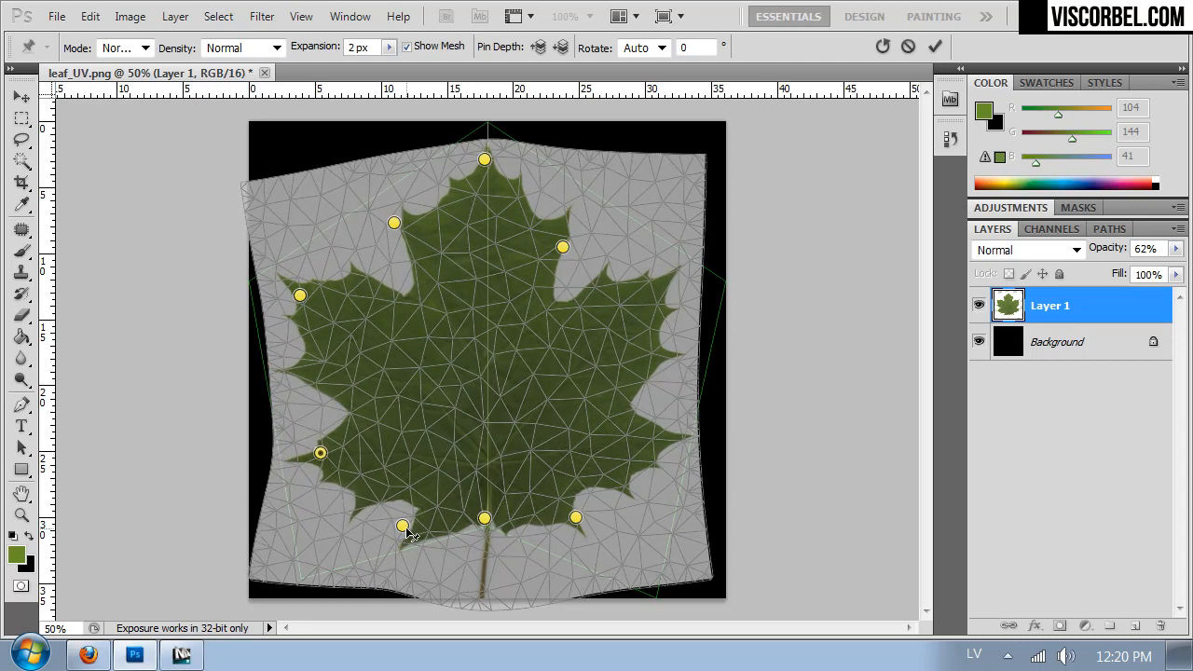
drag(404, 528, 401, 524)
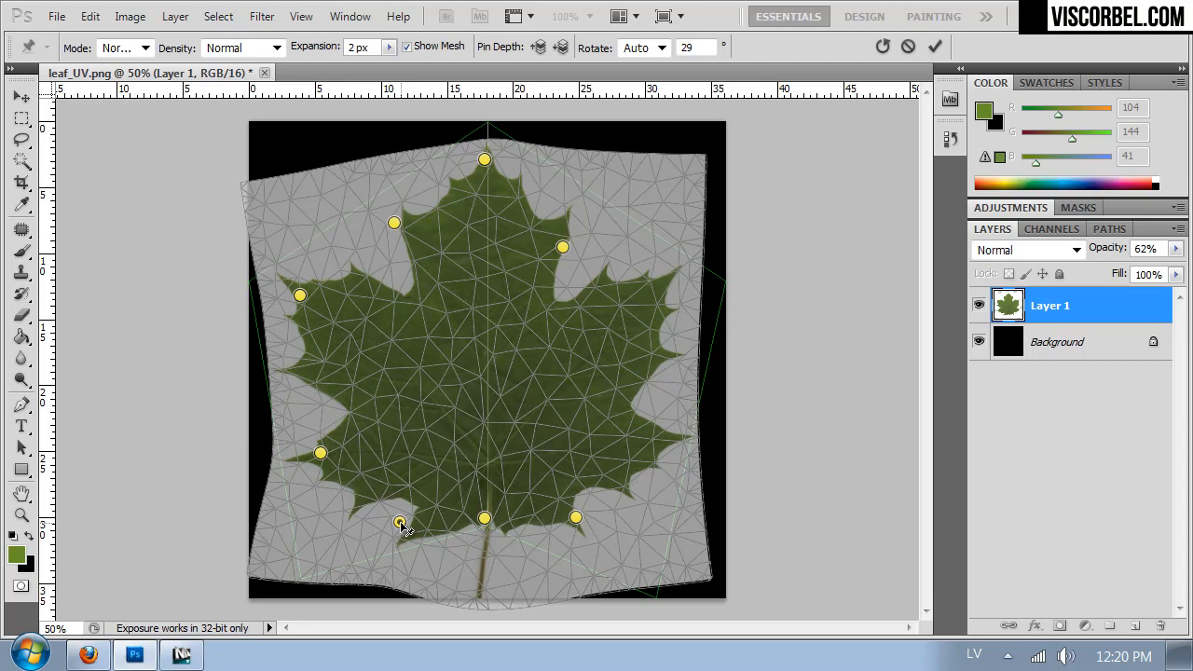
drag(513, 523, 510, 524)
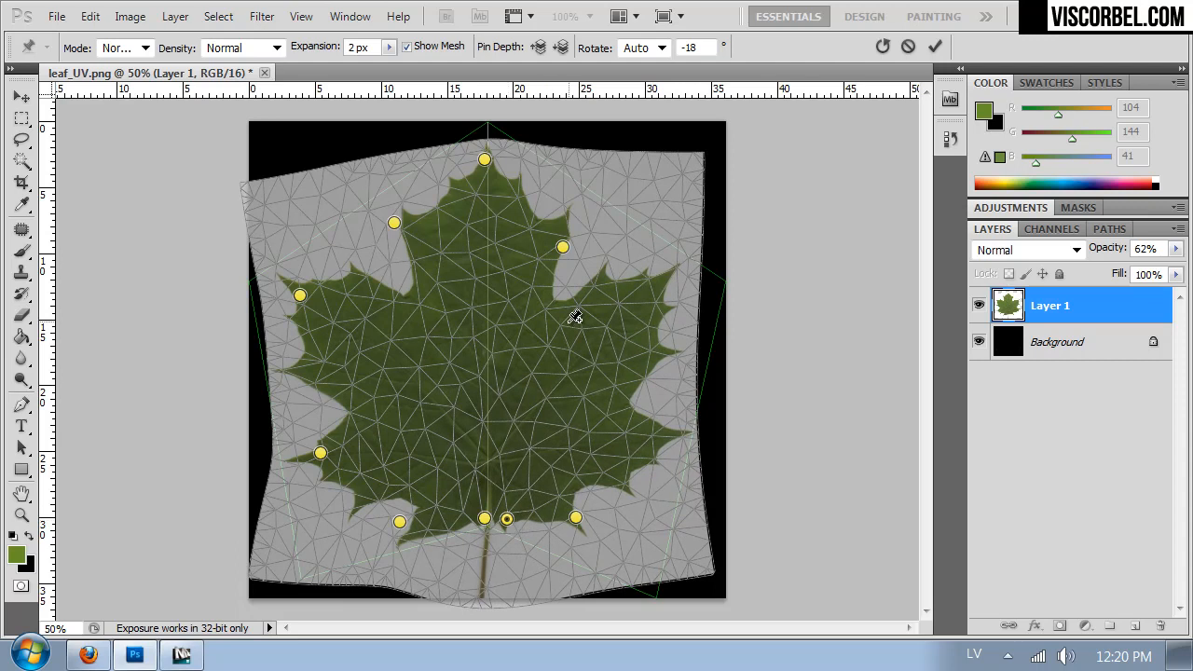
key(Return)
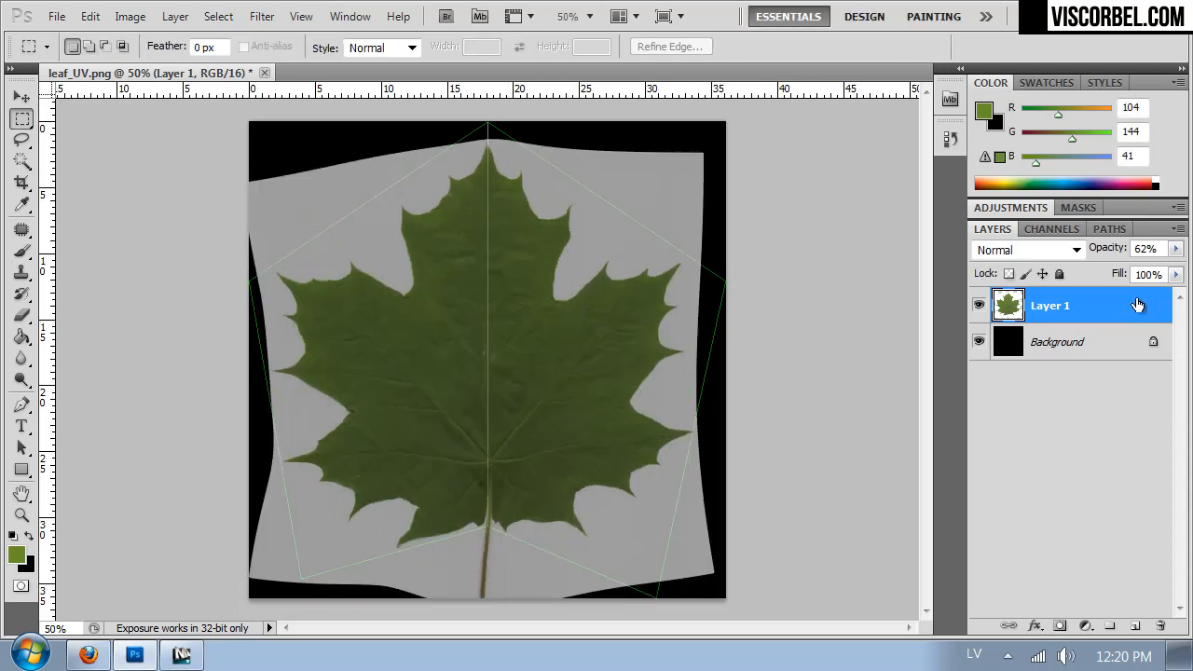
- Restore Layer 1's opacity to 100% and duplicate the layer
drag(1175, 249, 1188, 269)
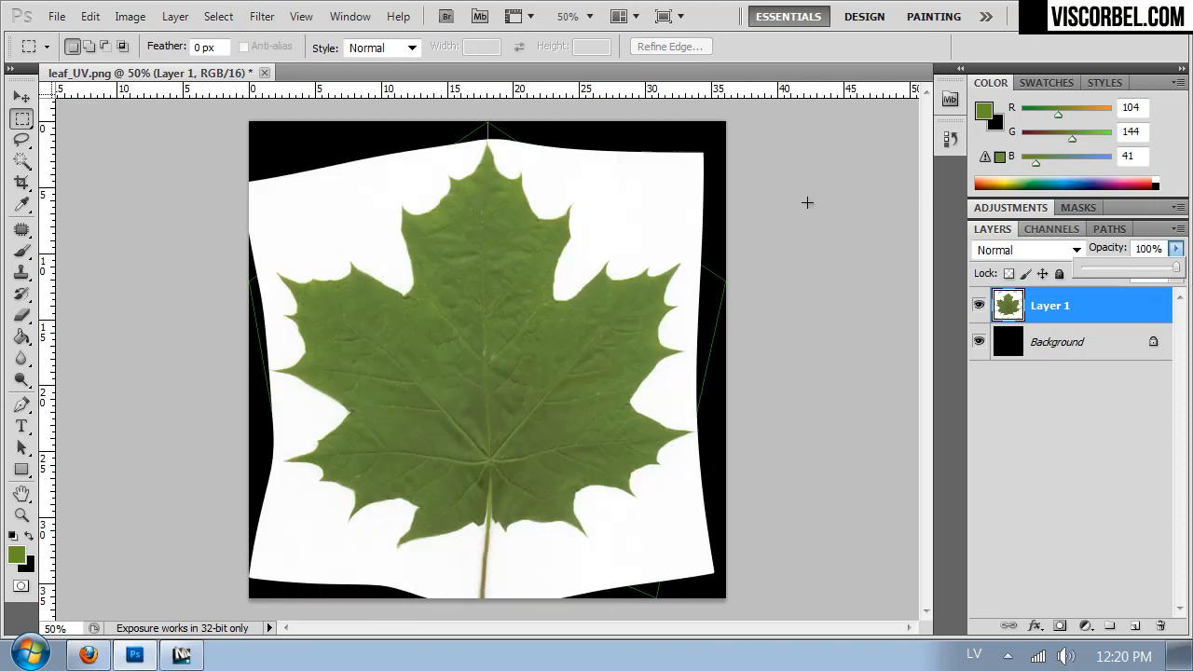
click(1107, 354)
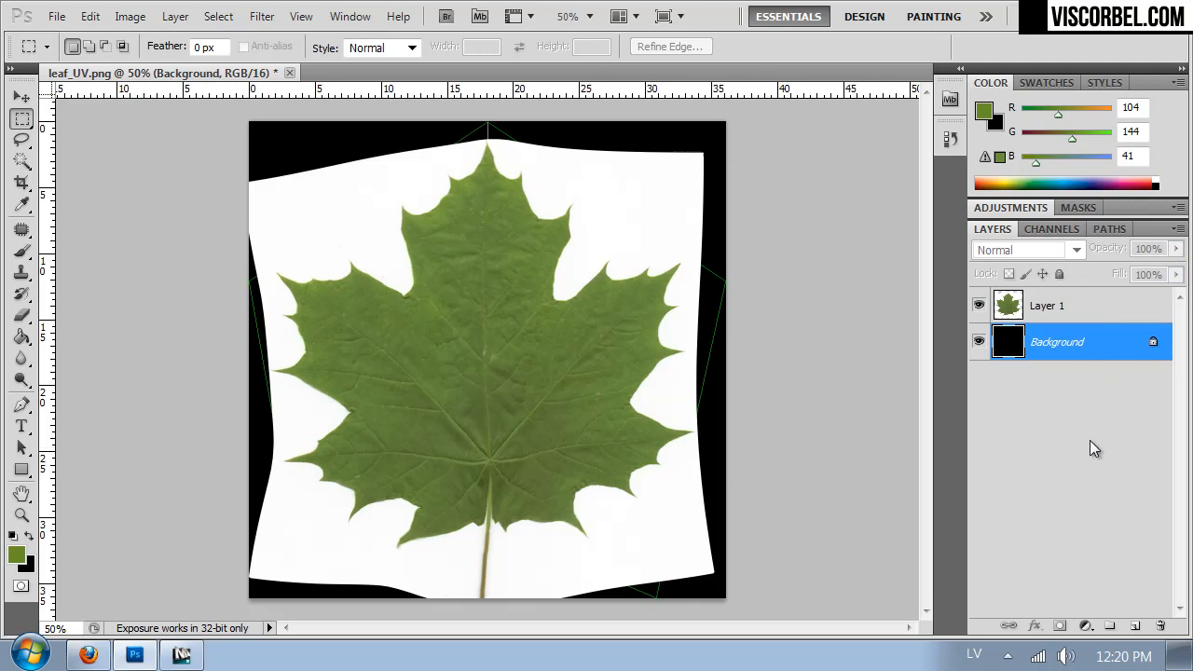
click(1053, 310)
key(ctrl+j)
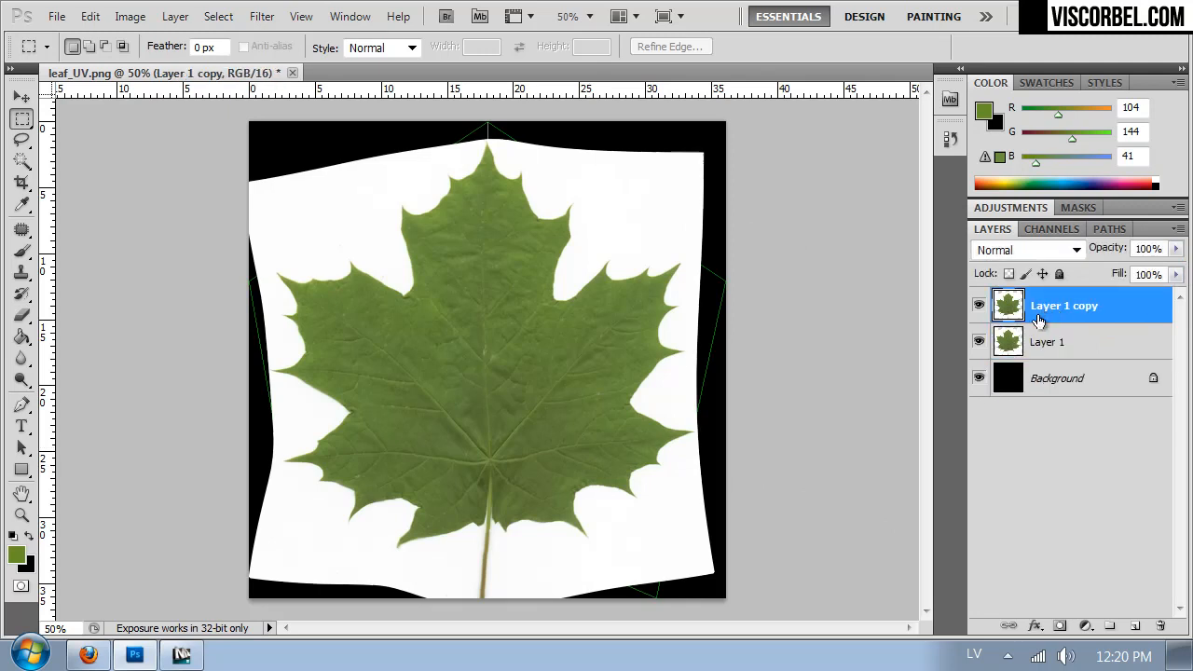
- Fully desaturate the duplicated leaf layer with Hue/Saturation
click(1042, 328)
click(1040, 312)
key(ctrl+u)
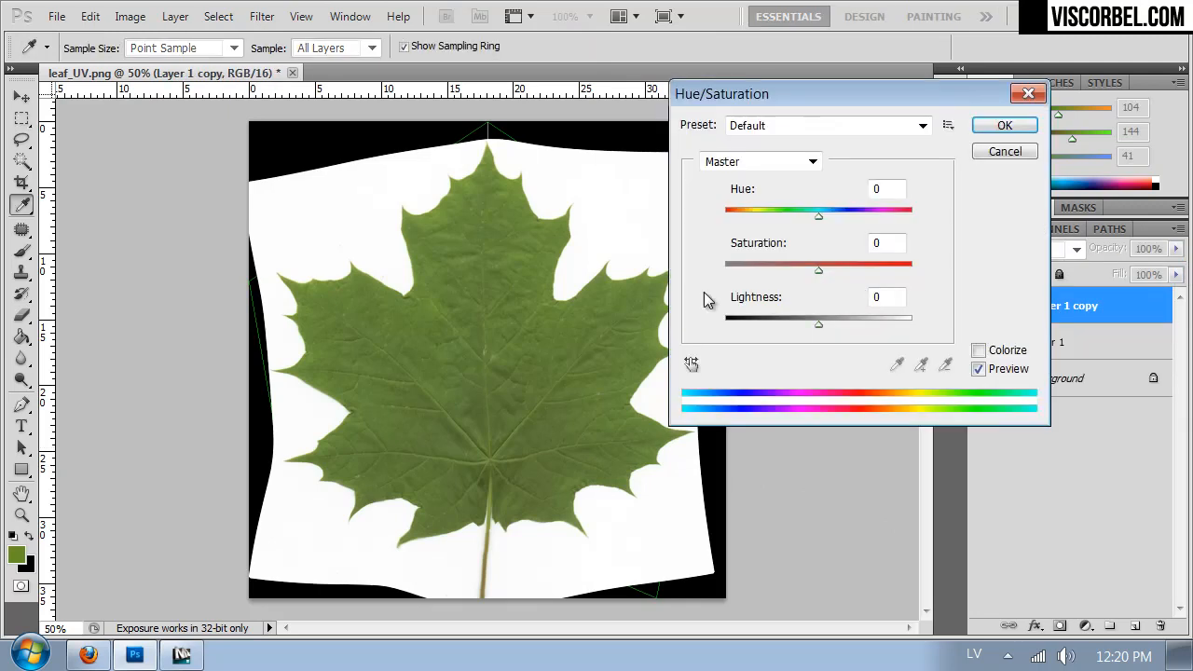
drag(770, 270, 671, 272)
click(1004, 125)
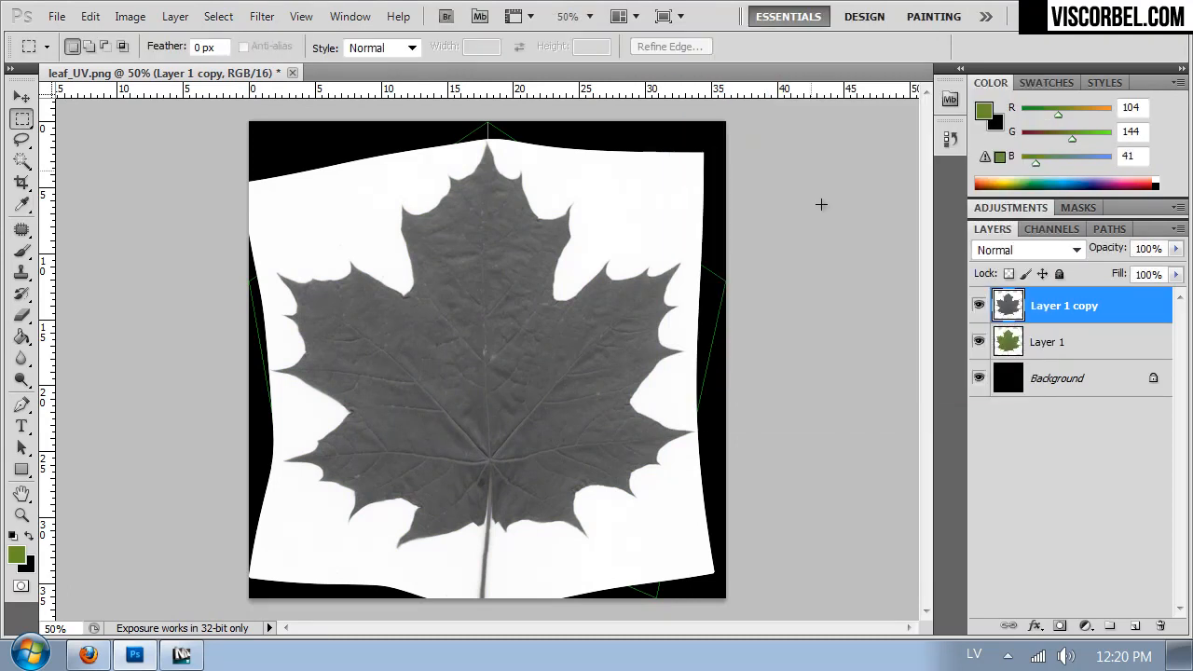
- Add a new layer between Layer 1 and its gray copy, and fill it with white (RGB 255, 255, 255)
click(1019, 332)
click(1136, 626)
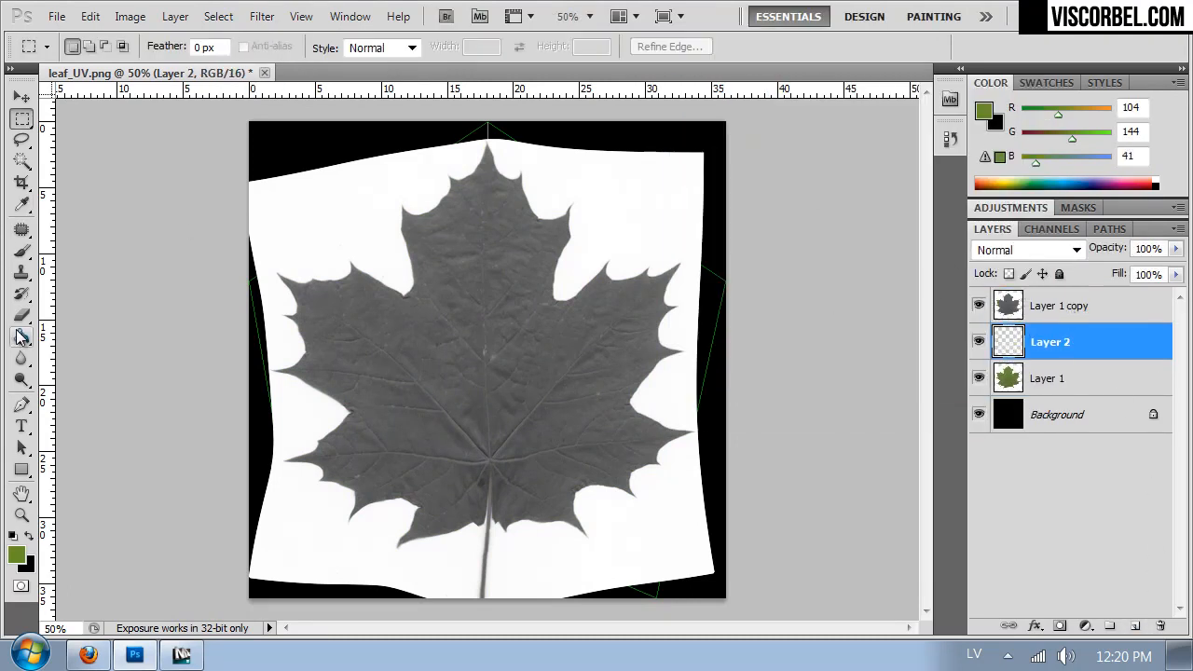
click(21, 337)
click(30, 538)
click(17, 556)
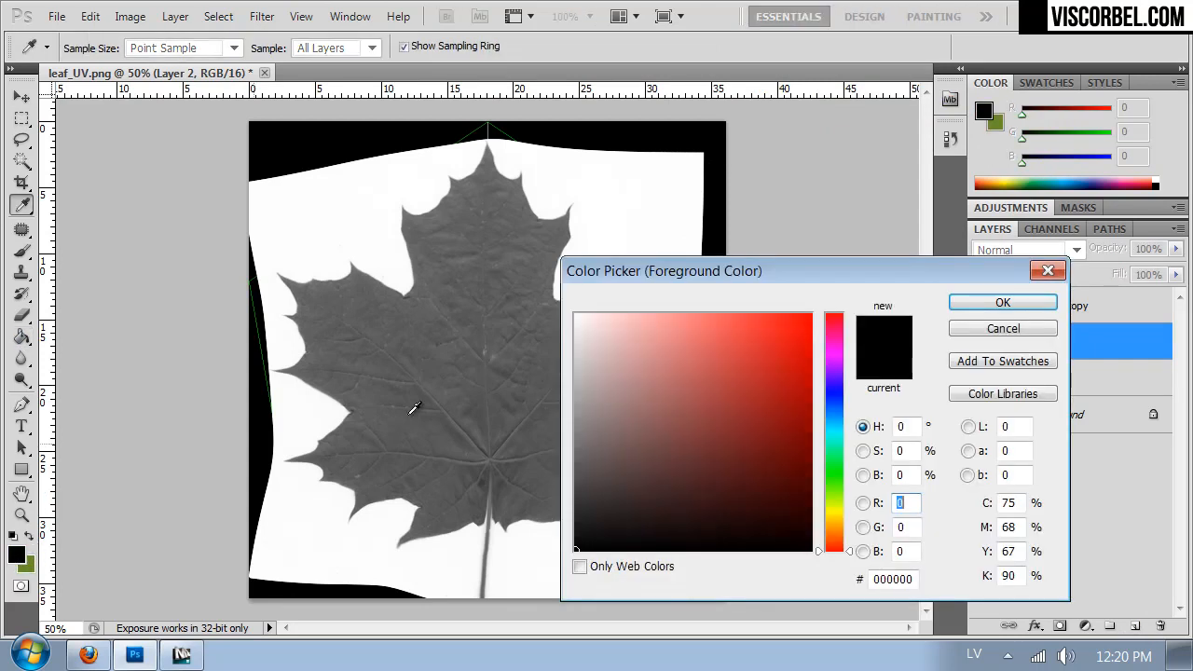
click(576, 315)
click(1007, 301)
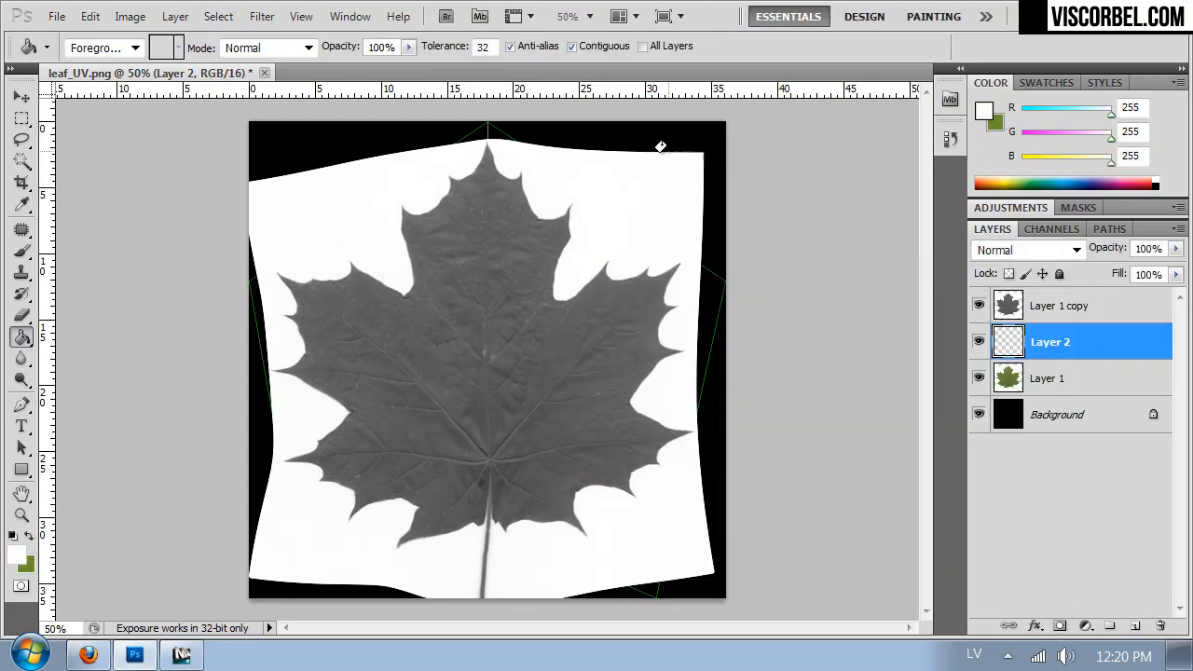
click(667, 160)
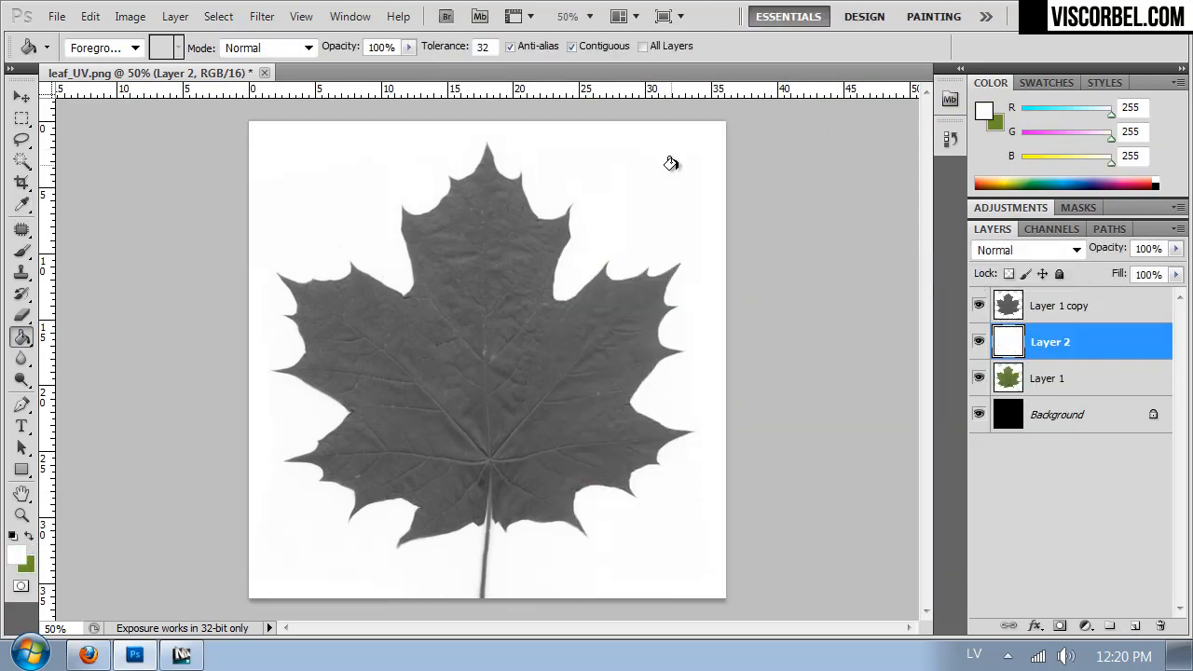
- Merge the gray leaf copy down into the white layer and invert the merged layer's colors
click(1055, 315)
key(ctrl+e)
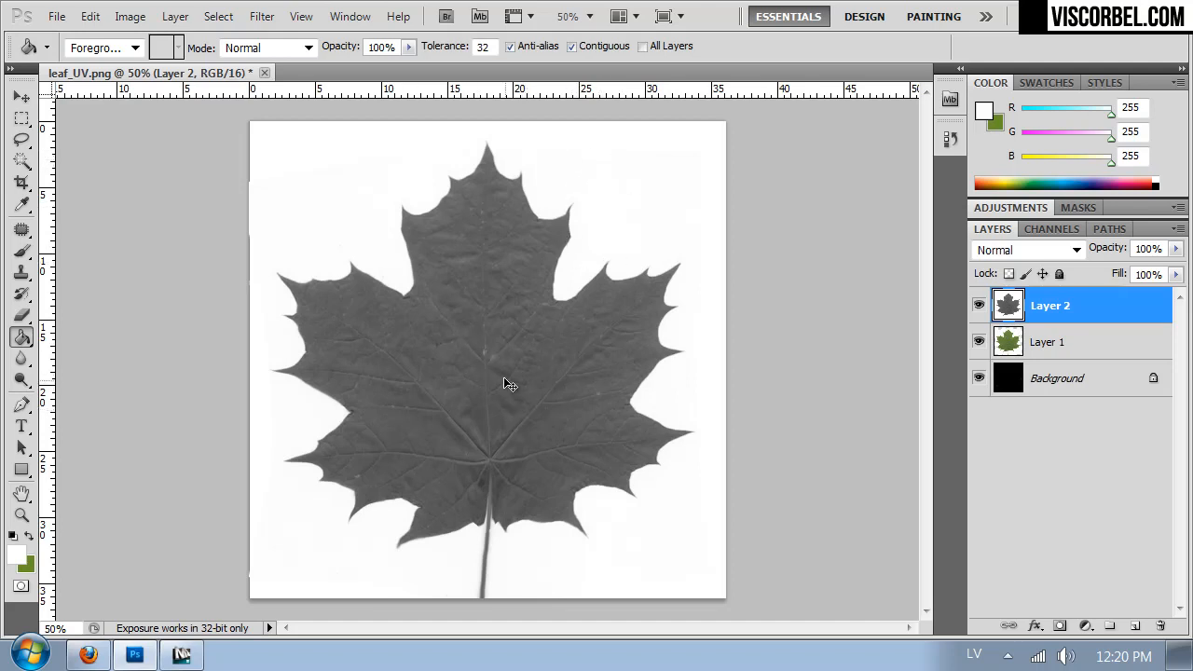
key(ctrl+i)
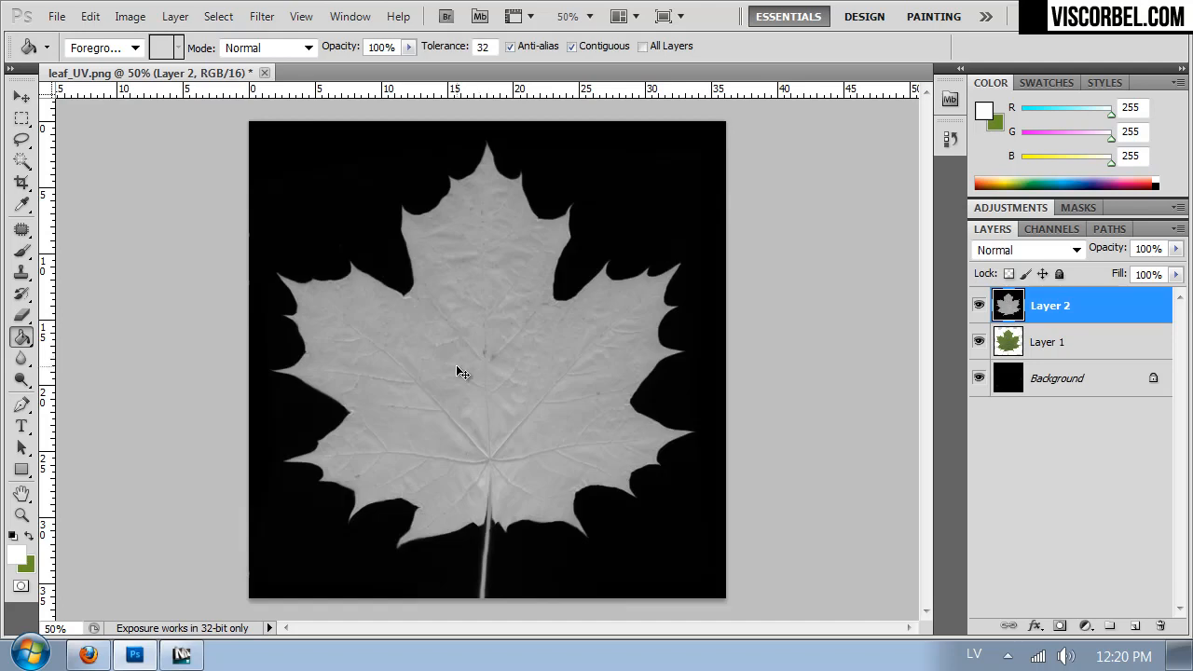
- Open Levels for Layer 2 and sample several gray areas of the leaf as the white point to make the leaf pure white
click(128, 17)
mouse_move(172, 78)
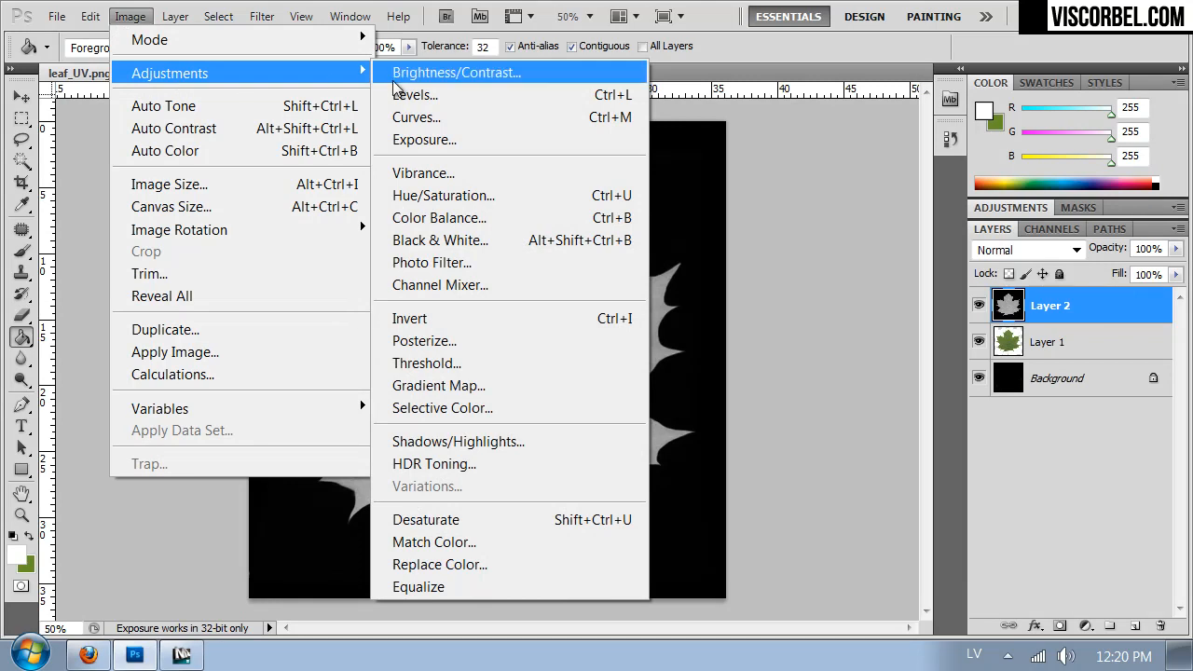
click(414, 95)
drag(1165, 457, 732, 174)
drag(891, 366, 845, 365)
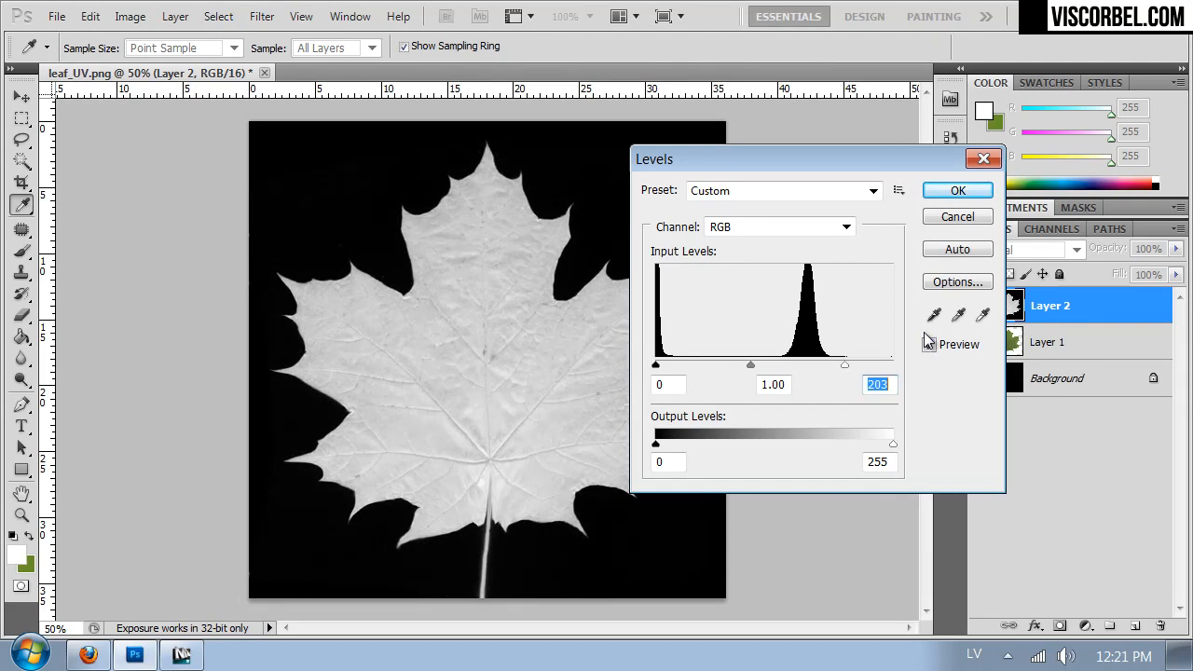
click(977, 321)
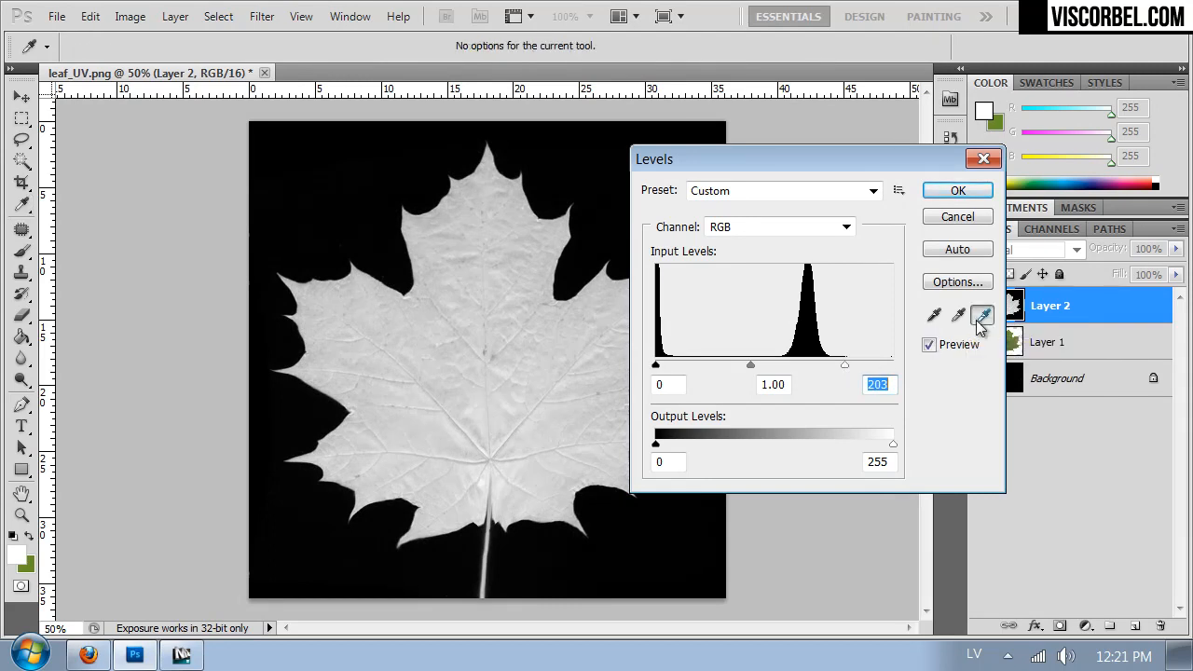
click(505, 490)
click(606, 382)
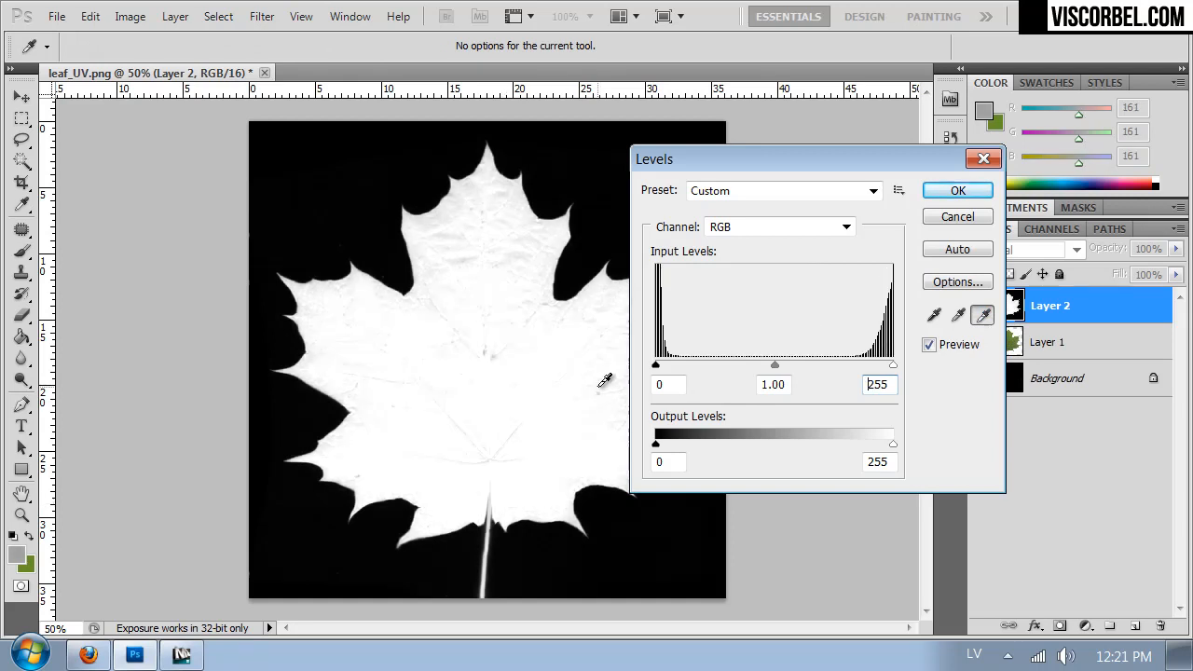
click(469, 259)
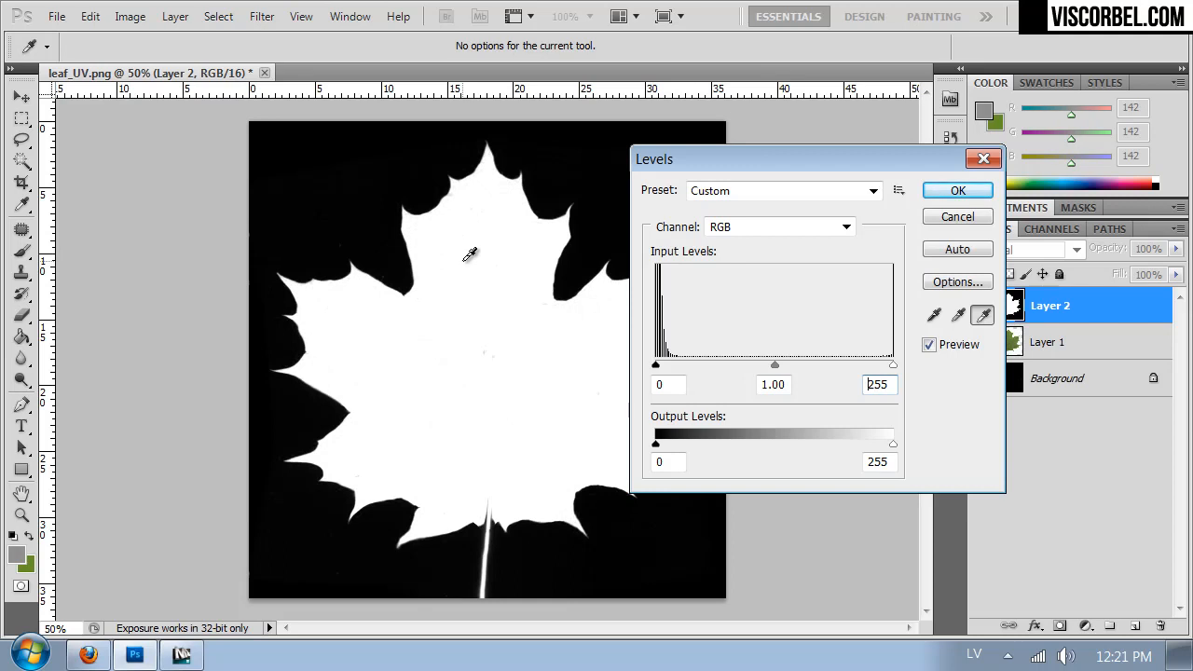
click(471, 260)
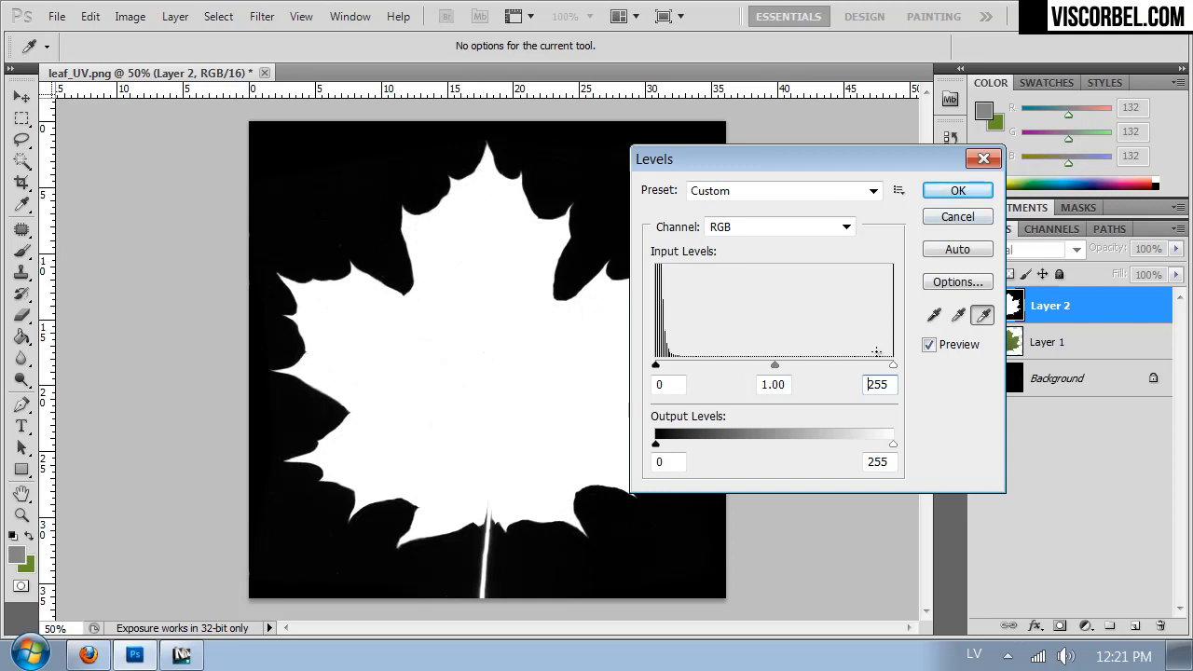
- Sample the dark background as the black point, set the input levels to 35 and 191, and apply the Levels adjustment
click(934, 315)
click(582, 159)
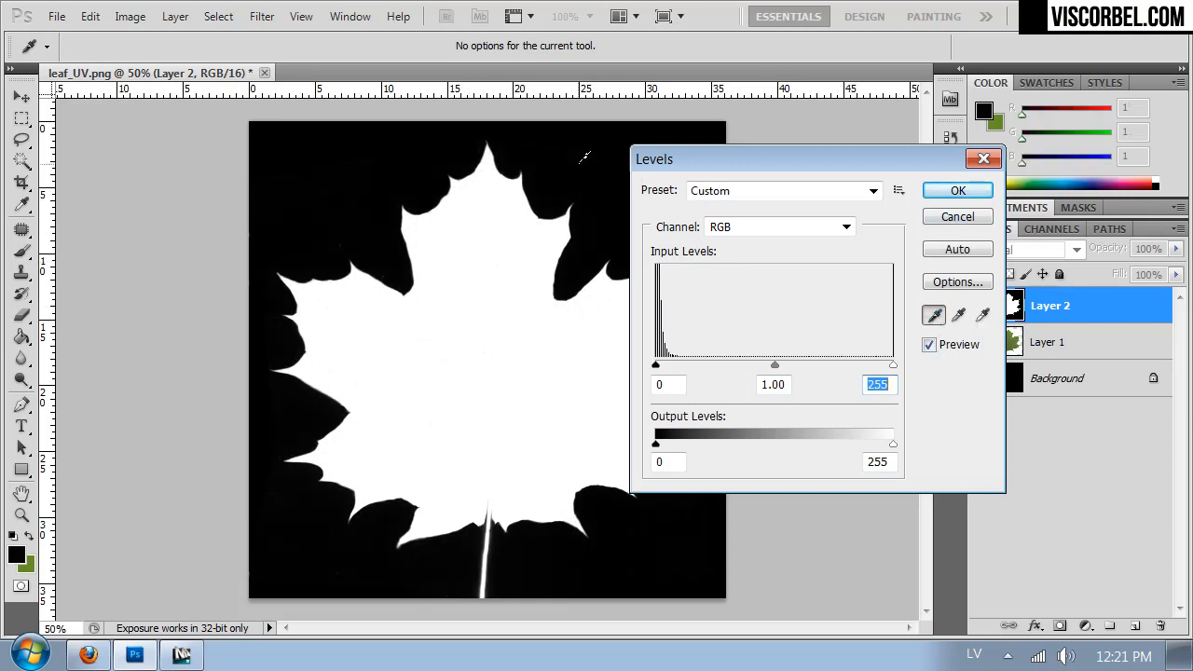
drag(656, 369, 689, 365)
drag(893, 369, 833, 369)
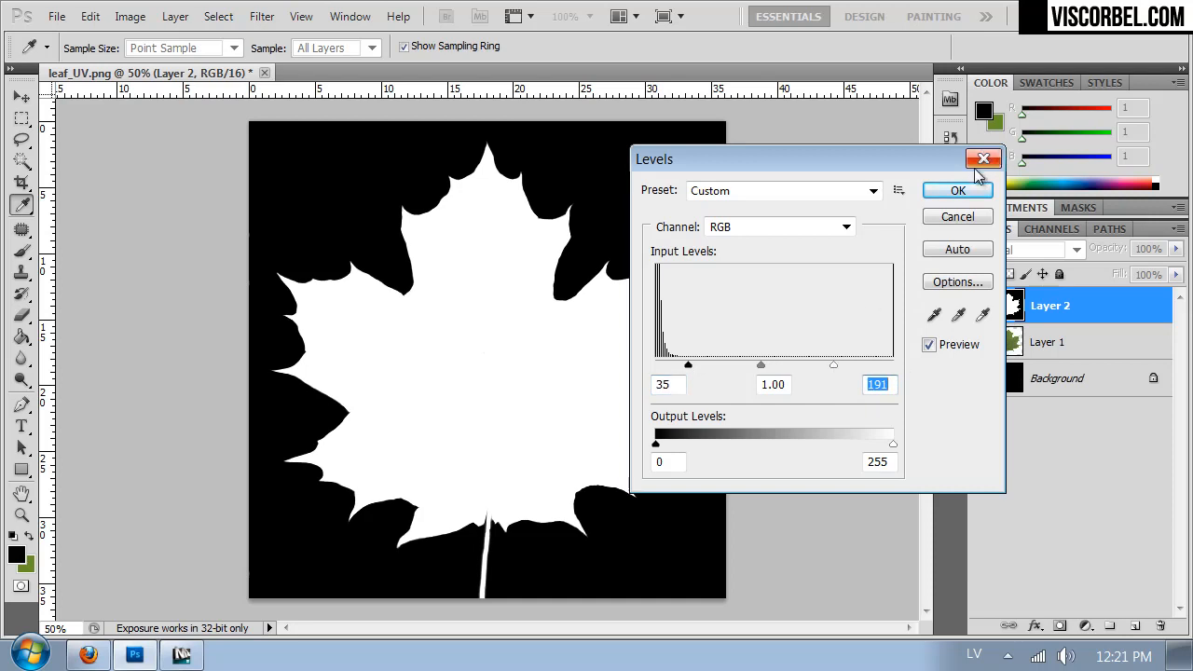
click(967, 189)
key(g)
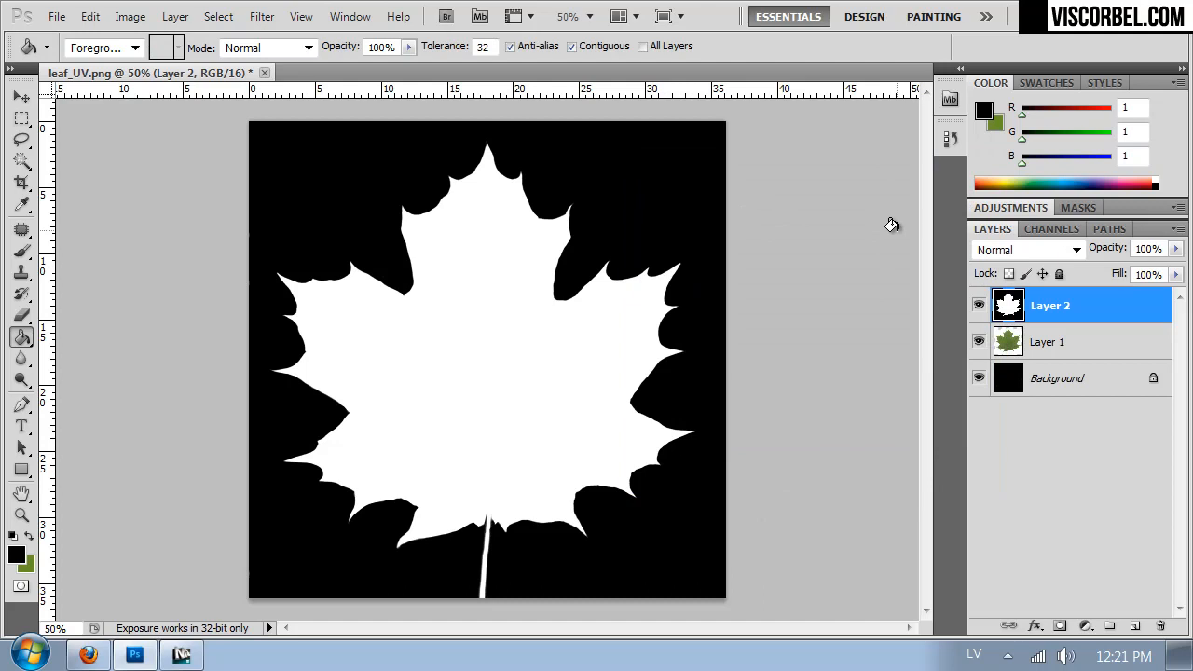
- Save the mask as a PNG file named leaf_opacity in the Textures folder
key(shift+ctrl+s)
click(286, 455)
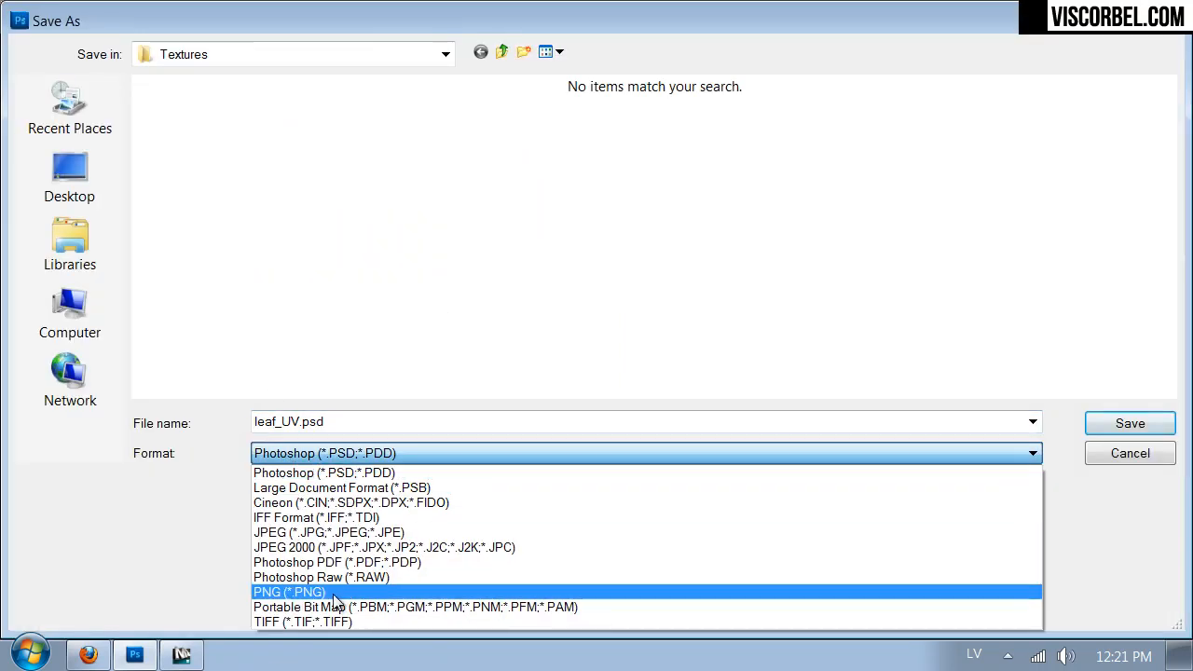
click(333, 592)
click(346, 425)
text(leaf_opaci)
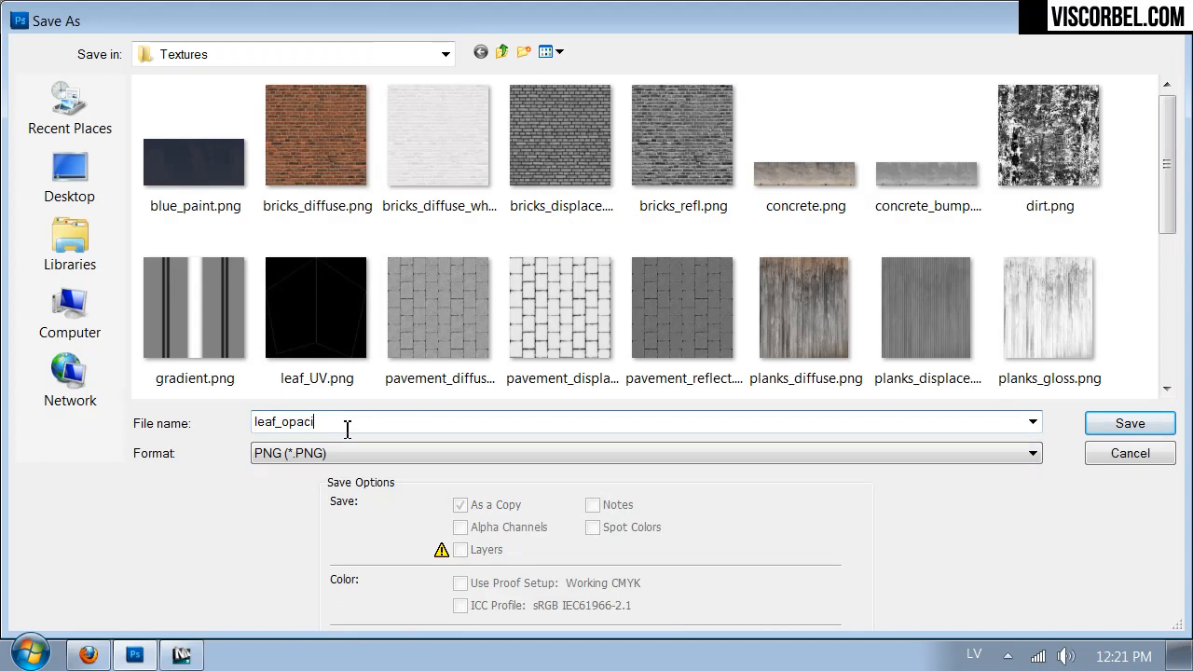
text(ty)
key(Return)
key(Return)
- Switch to 3ds Max and open the Tree material in the Material Editor
click(181, 655)
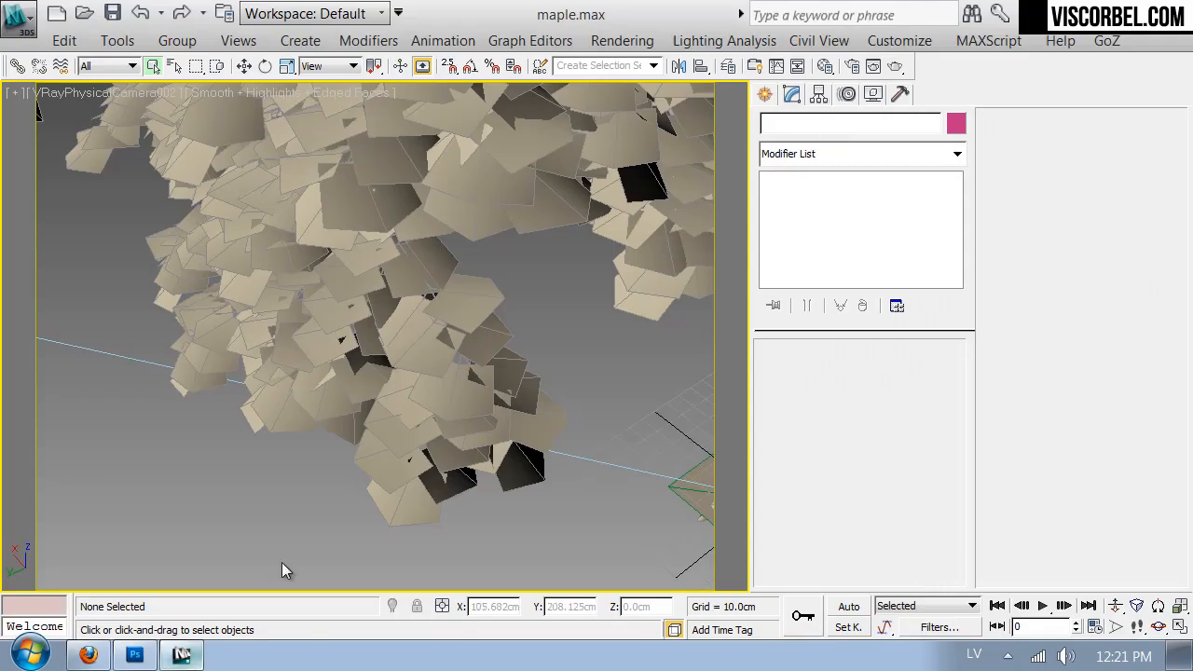
key(m)
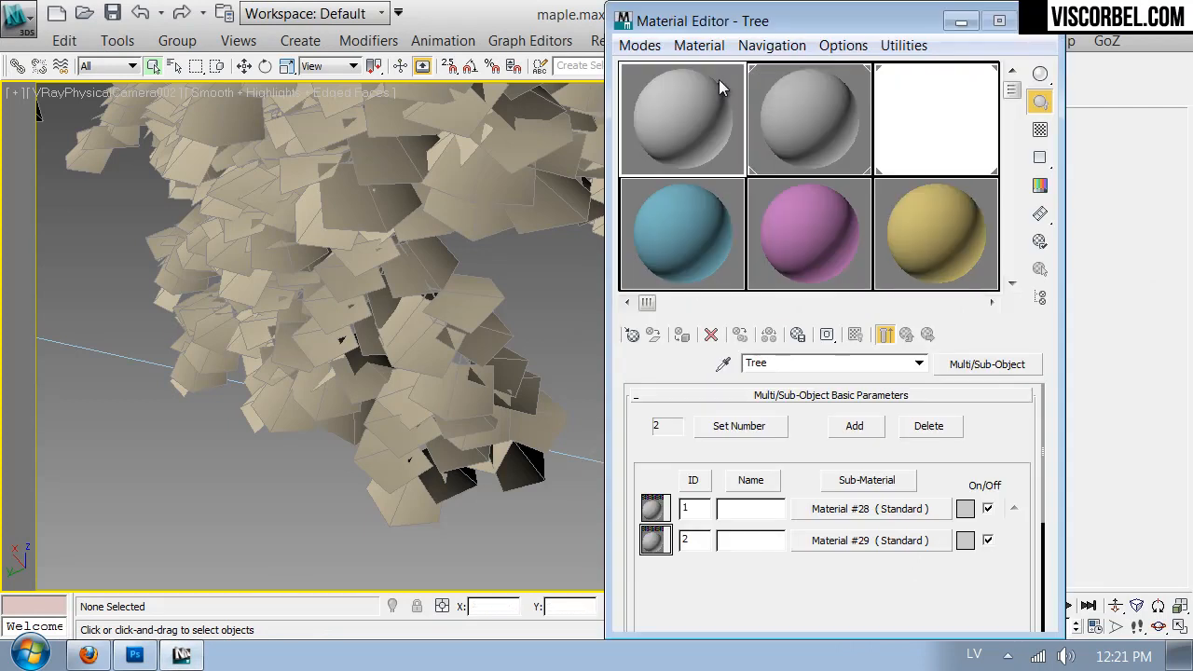
click(725, 363)
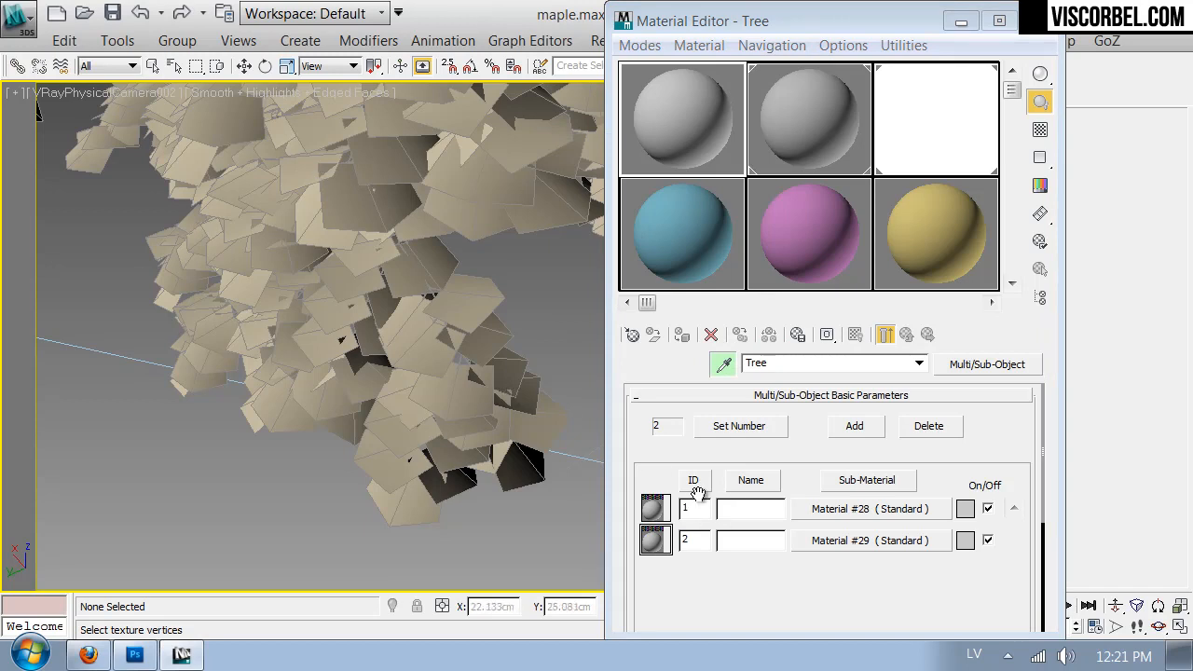
right_click(262, 449)
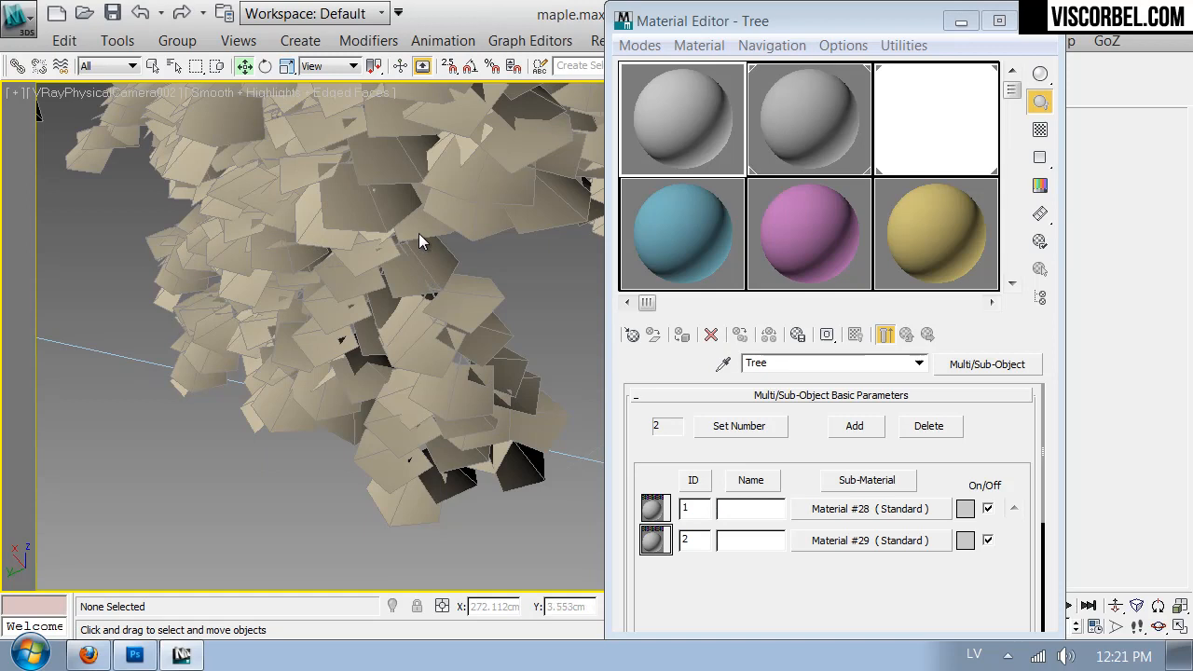
- Change the viewport to the VRayPhysicalCamera001 view of the whole tree, closing the Material Editor
key(c)
double_click(574, 177)
drag(916, 25, 896, 255)
click(1022, 257)
right_click(214, 277)
key(c)
double_click(563, 162)
- Reopen the Material Editor and change the Tree material's sub-material with ID 2 to VRayMtl
key(m)
drag(741, 252, 803, 104)
click(764, 446)
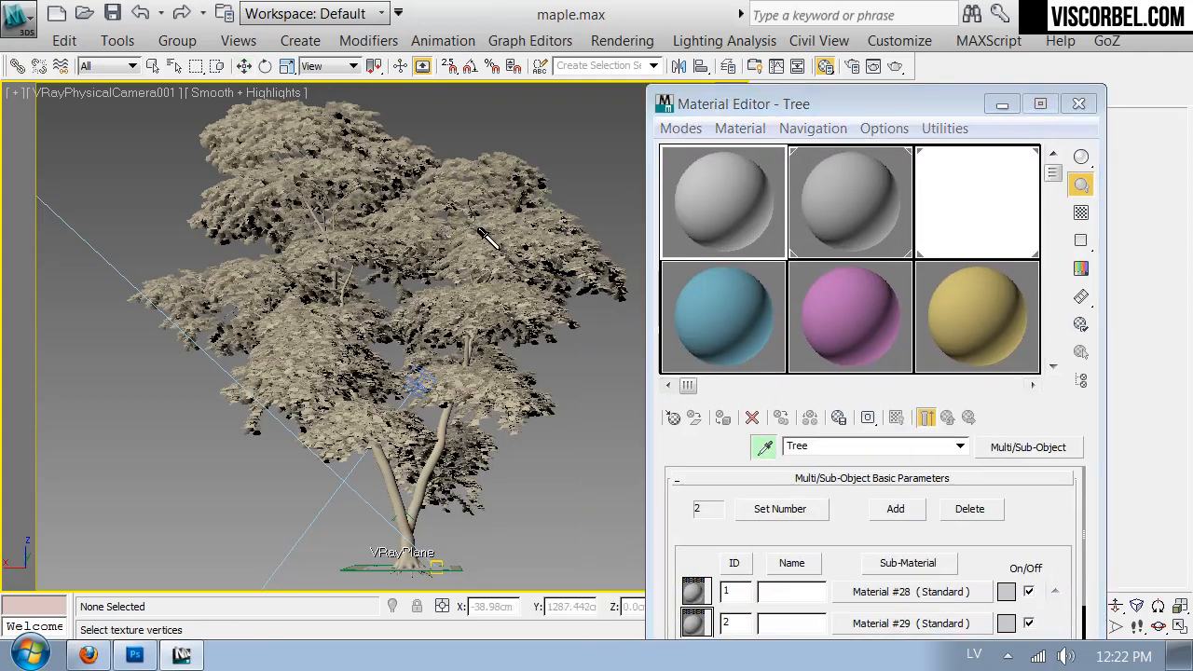
drag(921, 116, 913, 53)
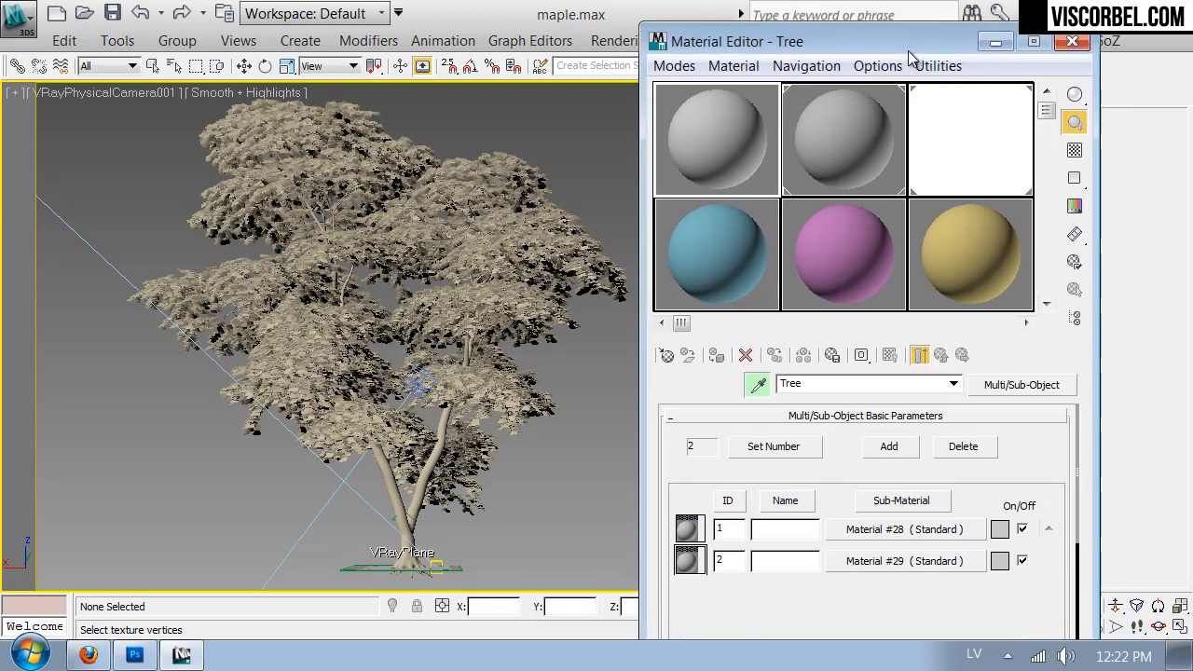
click(888, 559)
click(1011, 391)
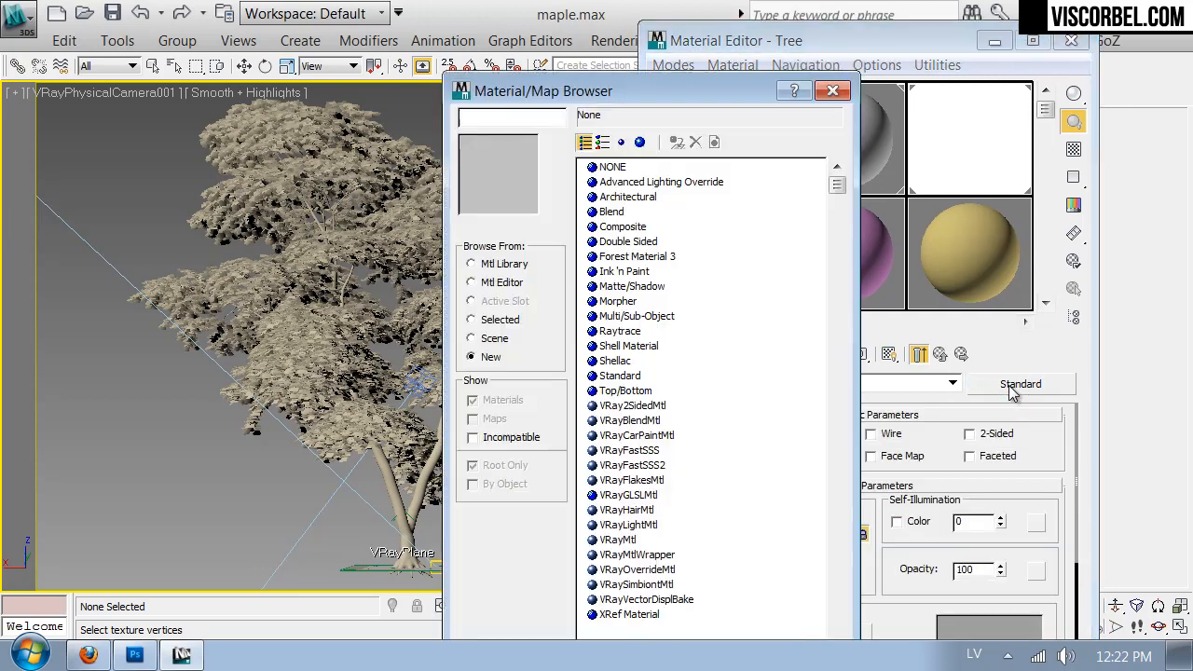
double_click(618, 540)
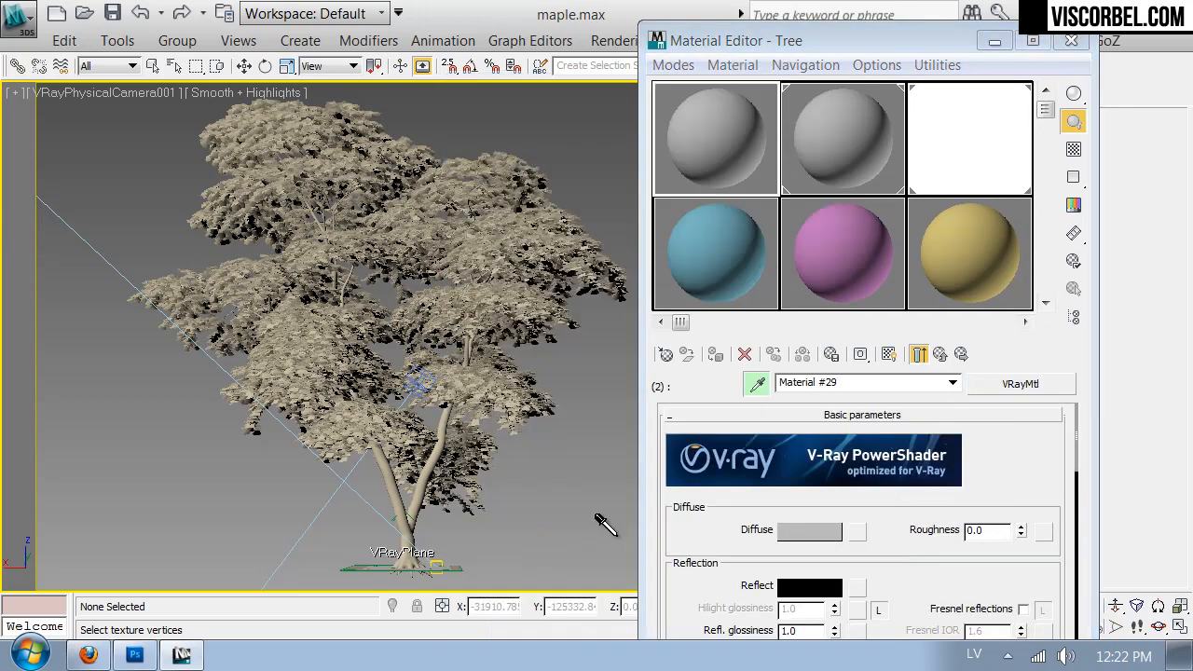
- Assign a Bitmap map to the Opacity slot of Material #29
scroll(732, 550, down, 5)
scroll(907, 503, down, 5)
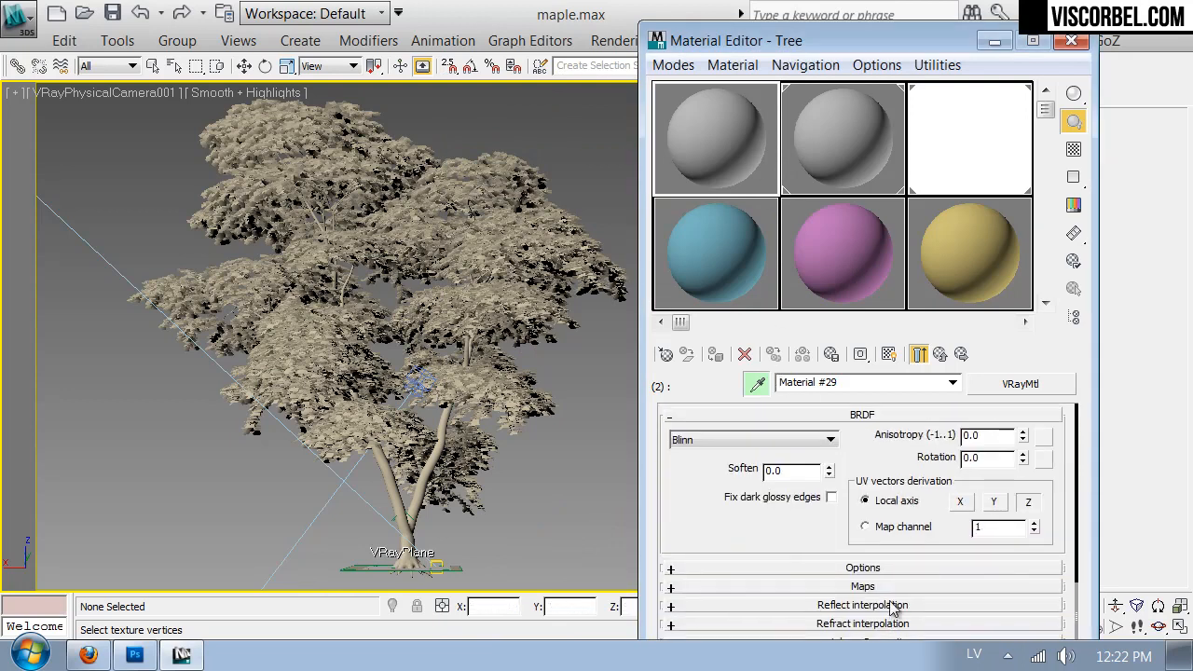
click(862, 586)
scroll(736, 578, down, 5)
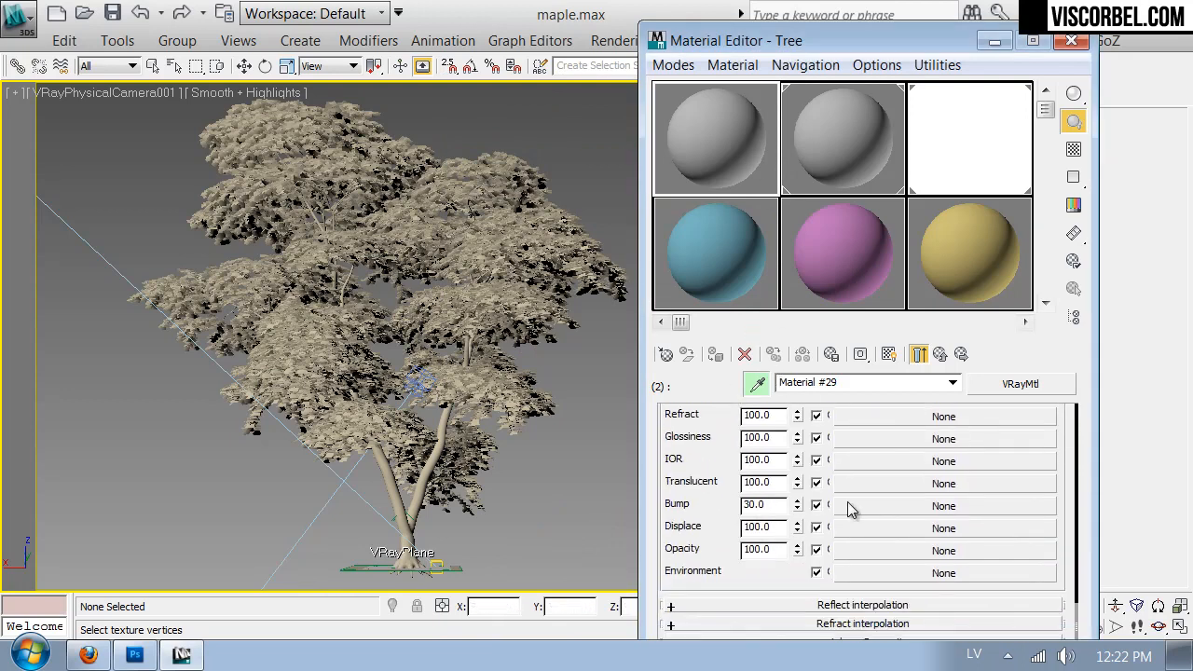
click(871, 549)
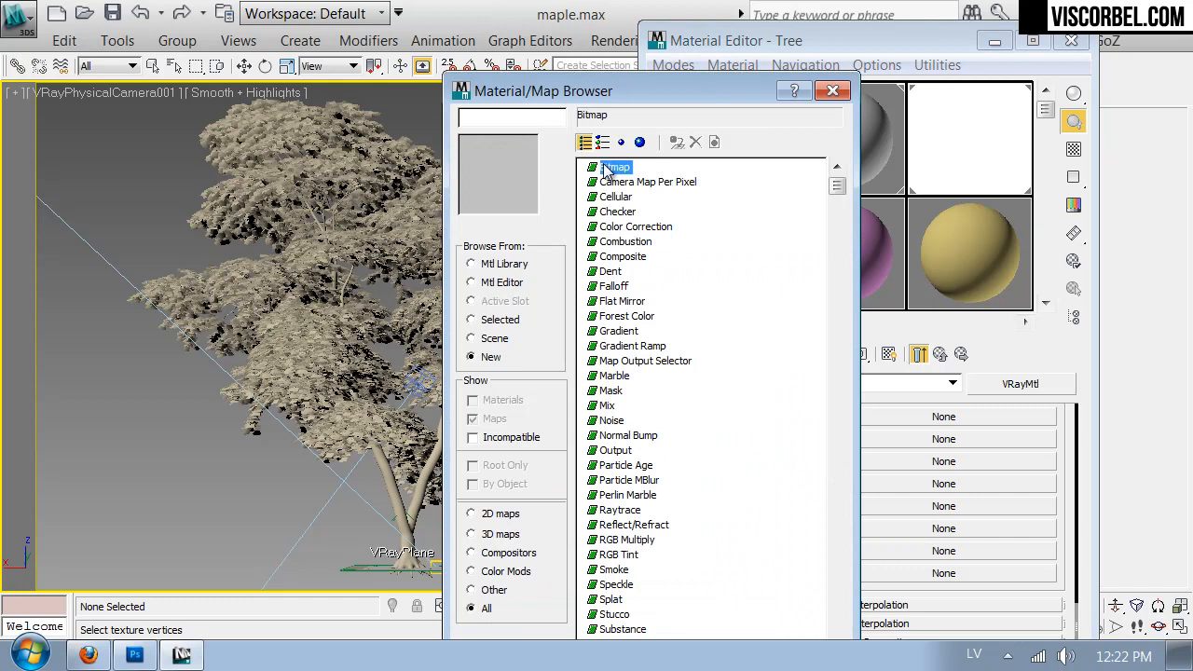
double_click(615, 90)
- Load the leaf_opacity PNG from the VOL2 Textures folder as the bitmap and show the map in the viewport
click(332, 203)
click(238, 173)
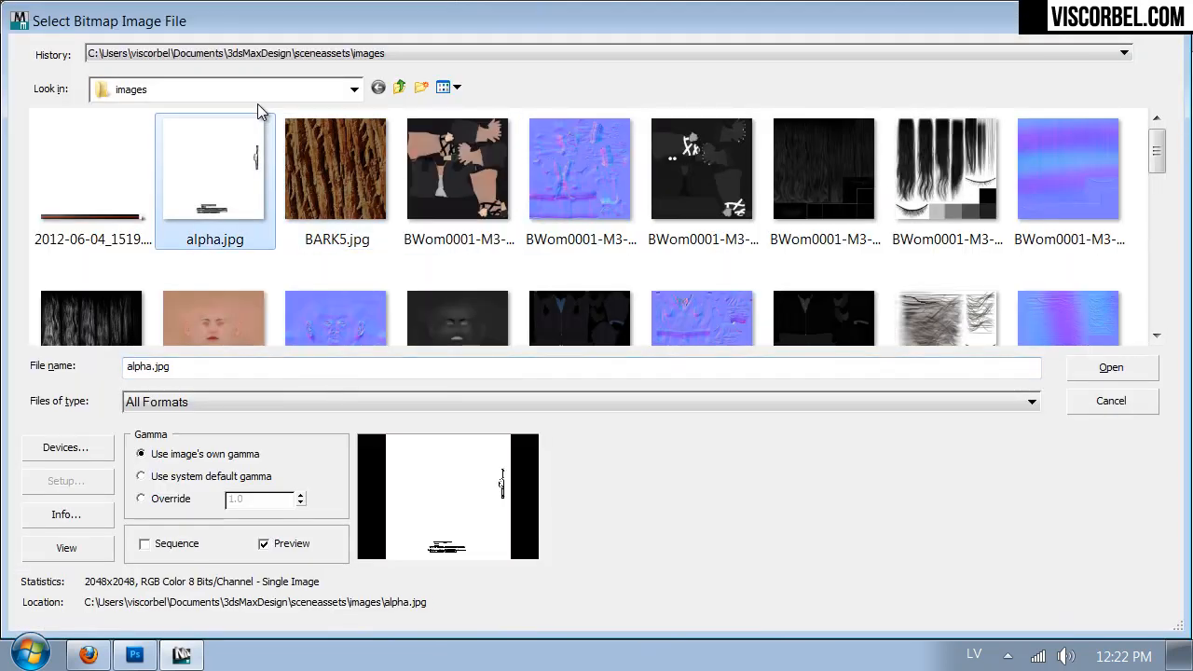
click(257, 89)
click(140, 317)
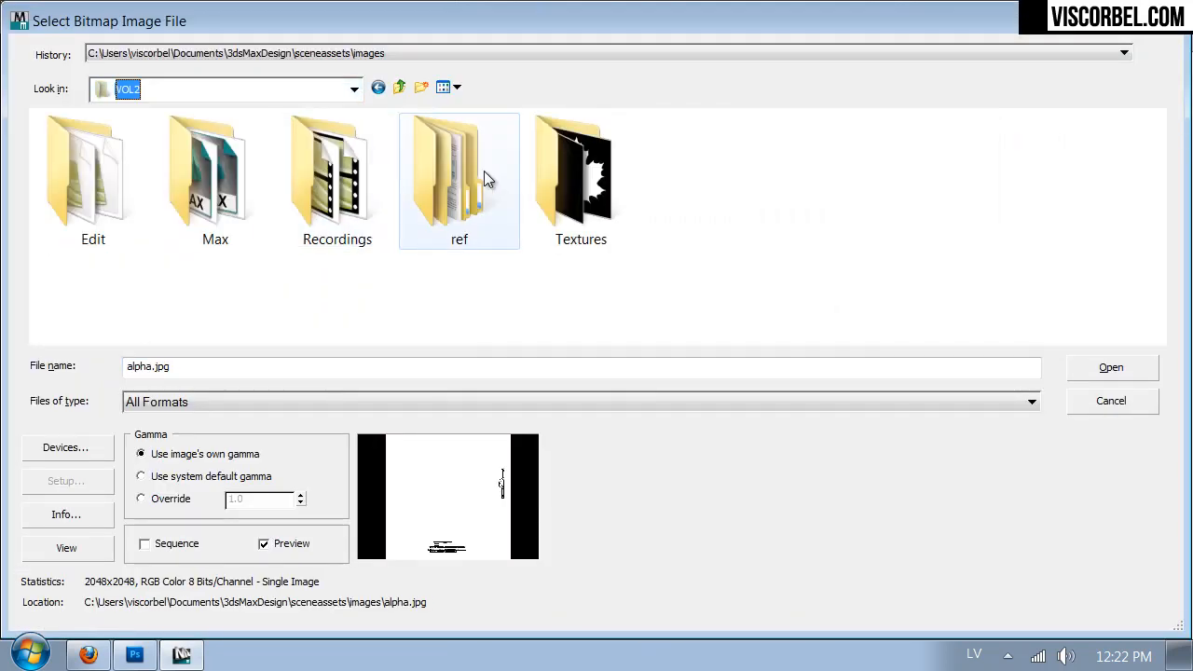
click(557, 160)
double_click(557, 160)
click(577, 173)
click(458, 312)
double_click(460, 307)
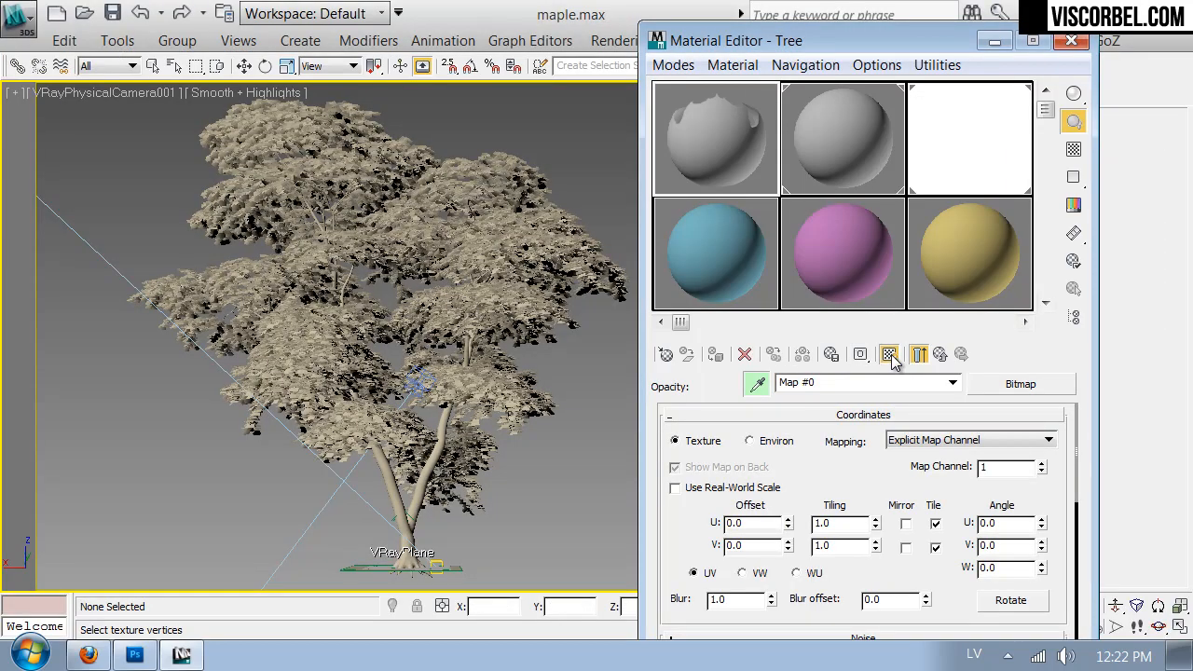
- Return the viewport to the close-up camera view of the leaves, close the Material Editor, and render a test image
right_click(526, 284)
click(575, 49)
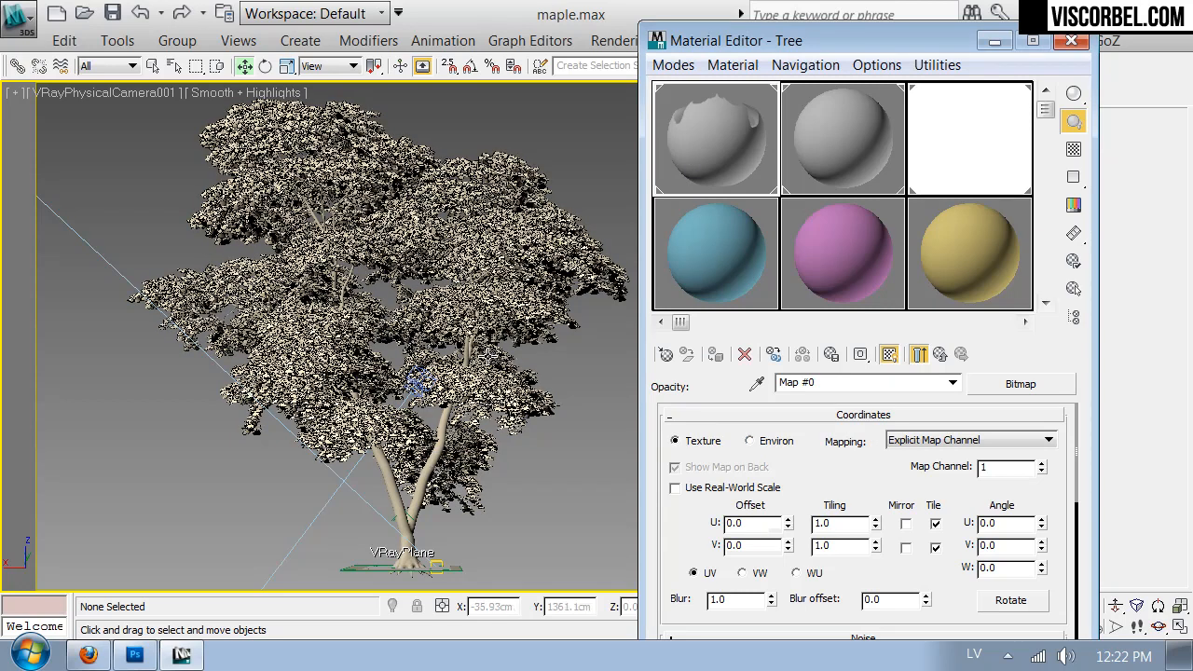
key(c)
double_click(545, 174)
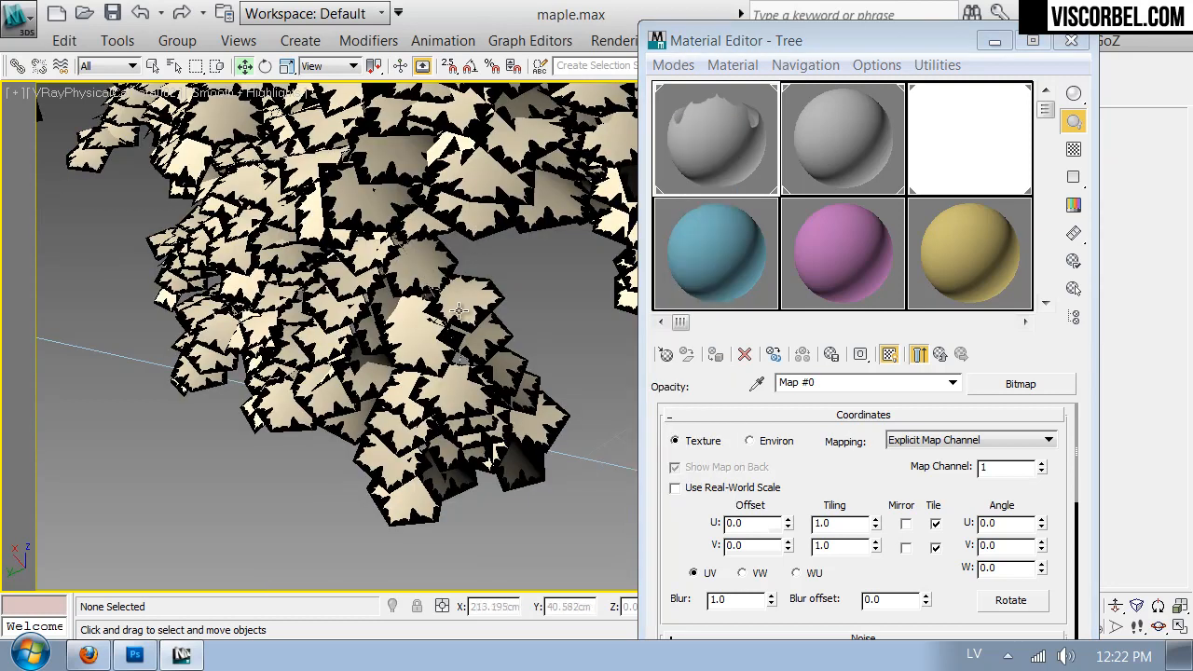
click(1071, 40)
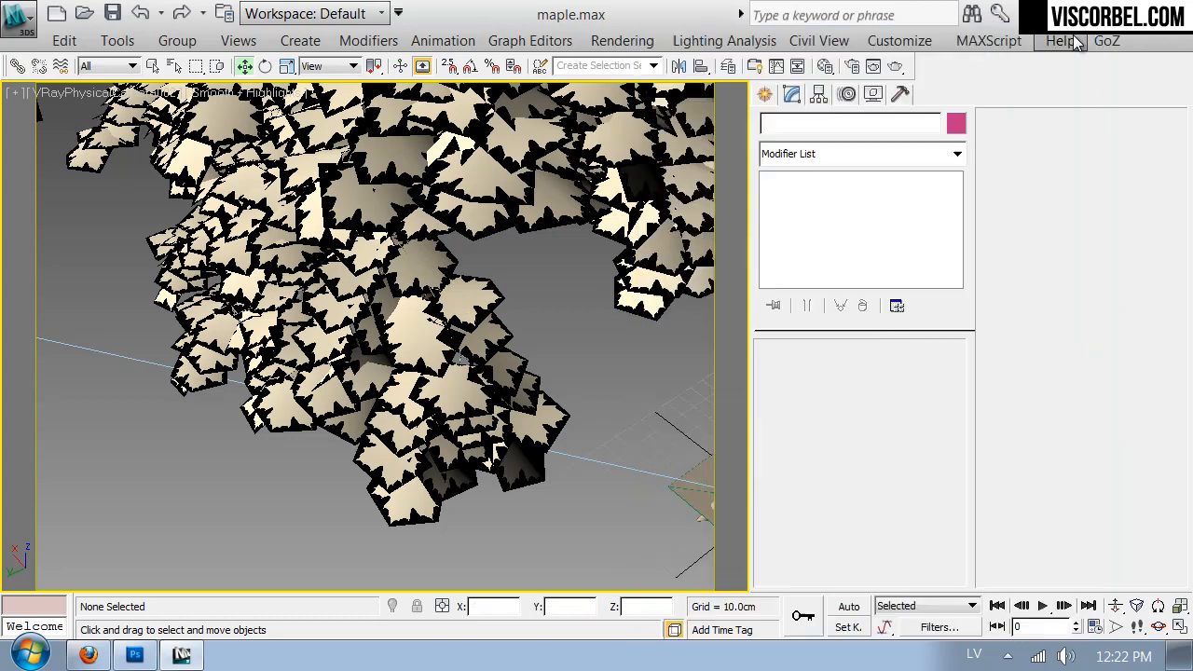
click(897, 63)
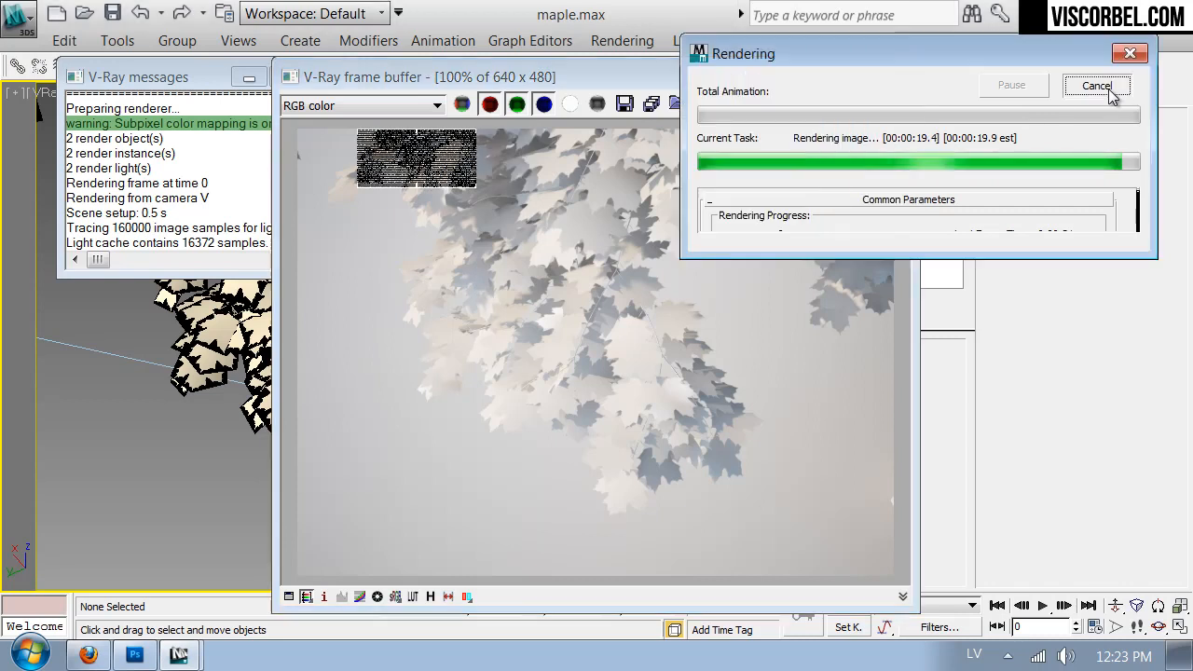
- Switch back to Photoshop, hide Layer 2, and make Layer 1 the active layer
click(135, 655)
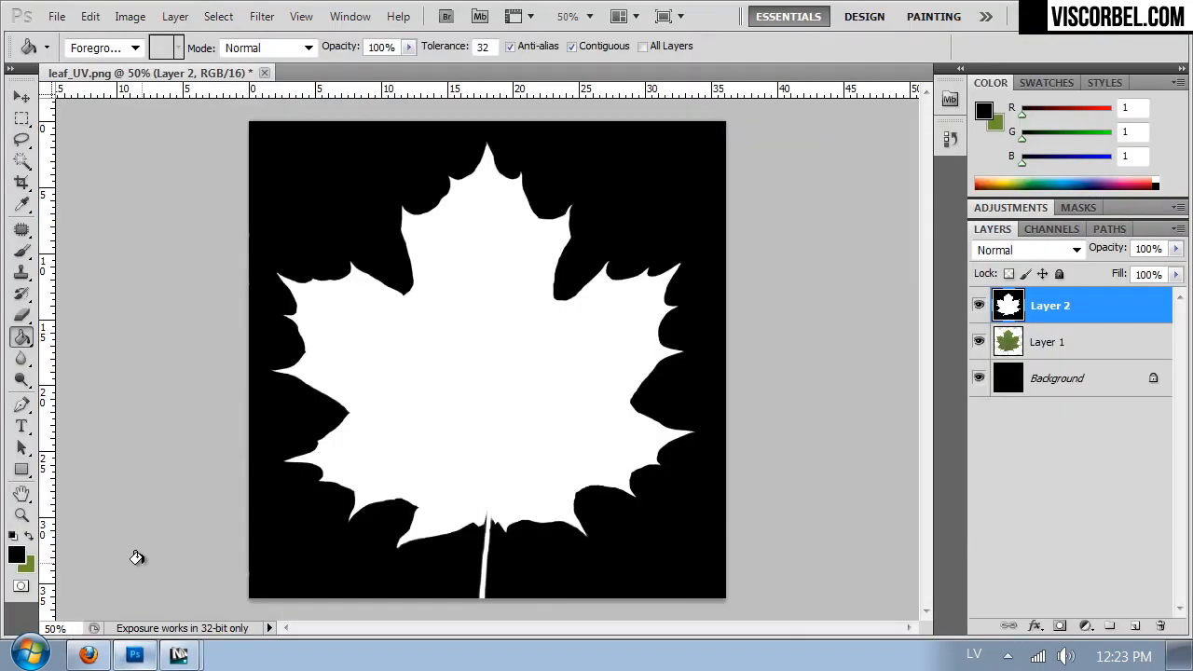
click(979, 306)
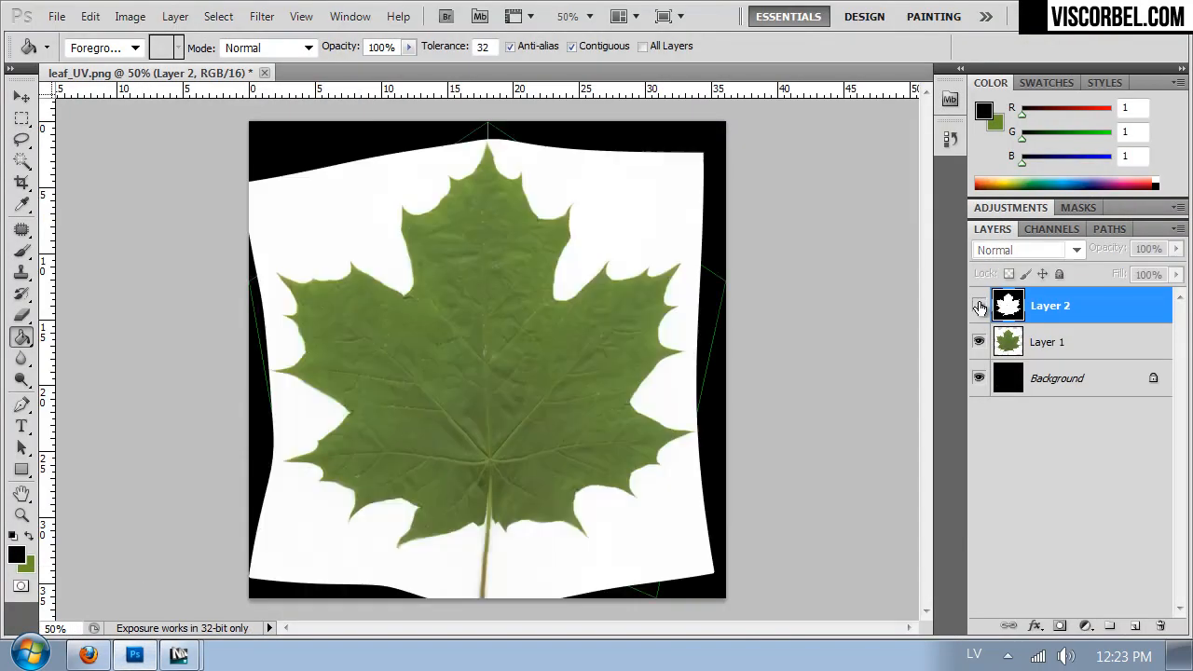
click(1039, 345)
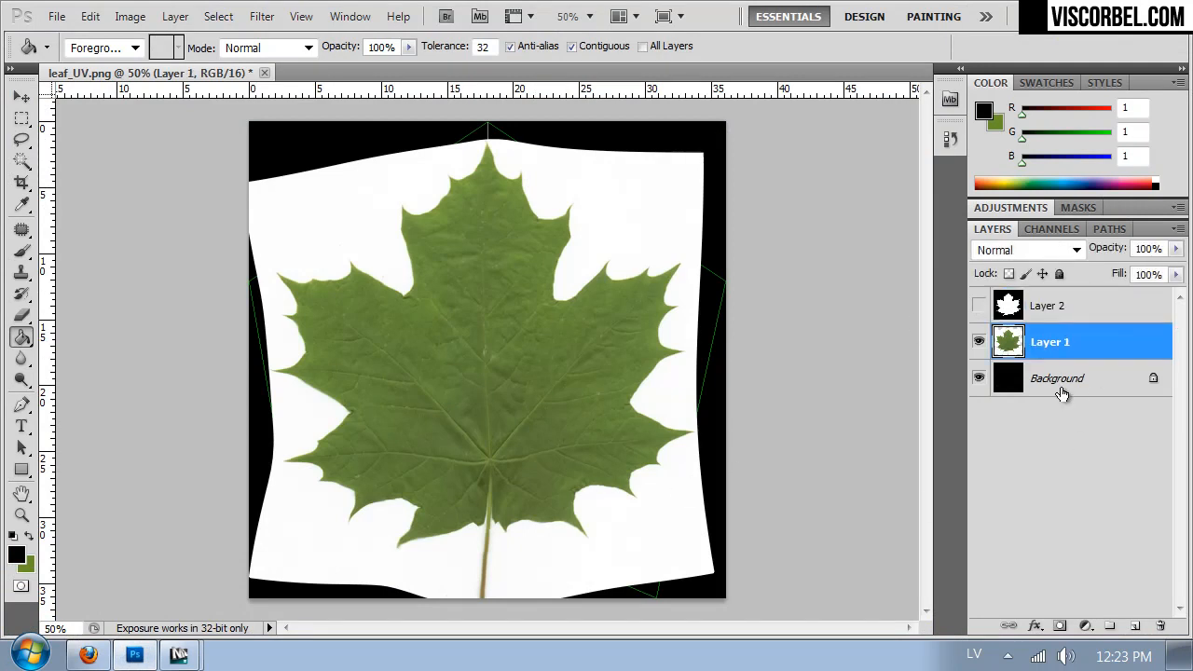
- Increase Layer 1's saturation to +22 with Hue/Saturation
click(137, 17)
mouse_move(194, 77)
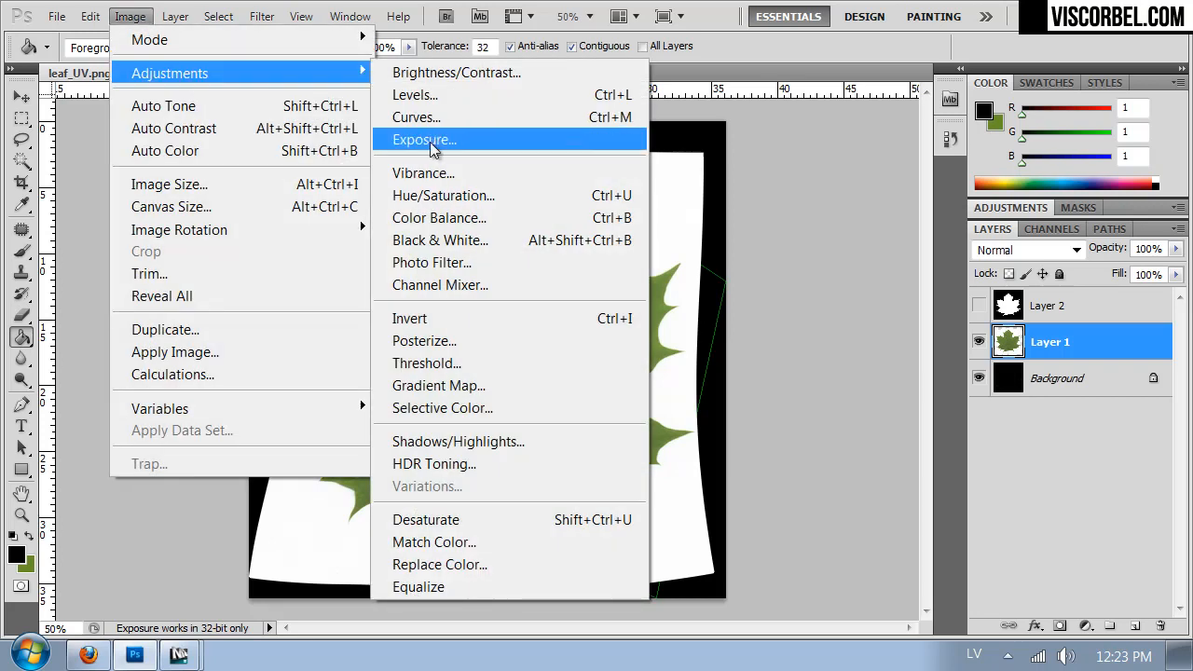
click(444, 195)
drag(820, 270, 835, 272)
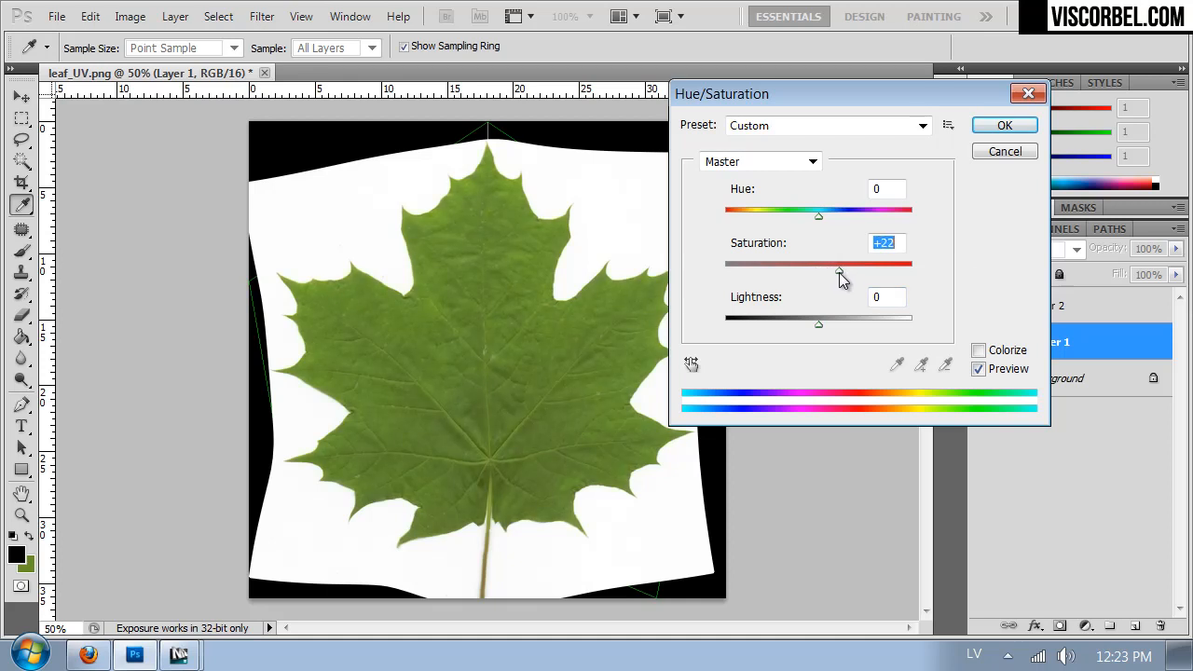
click(1005, 125)
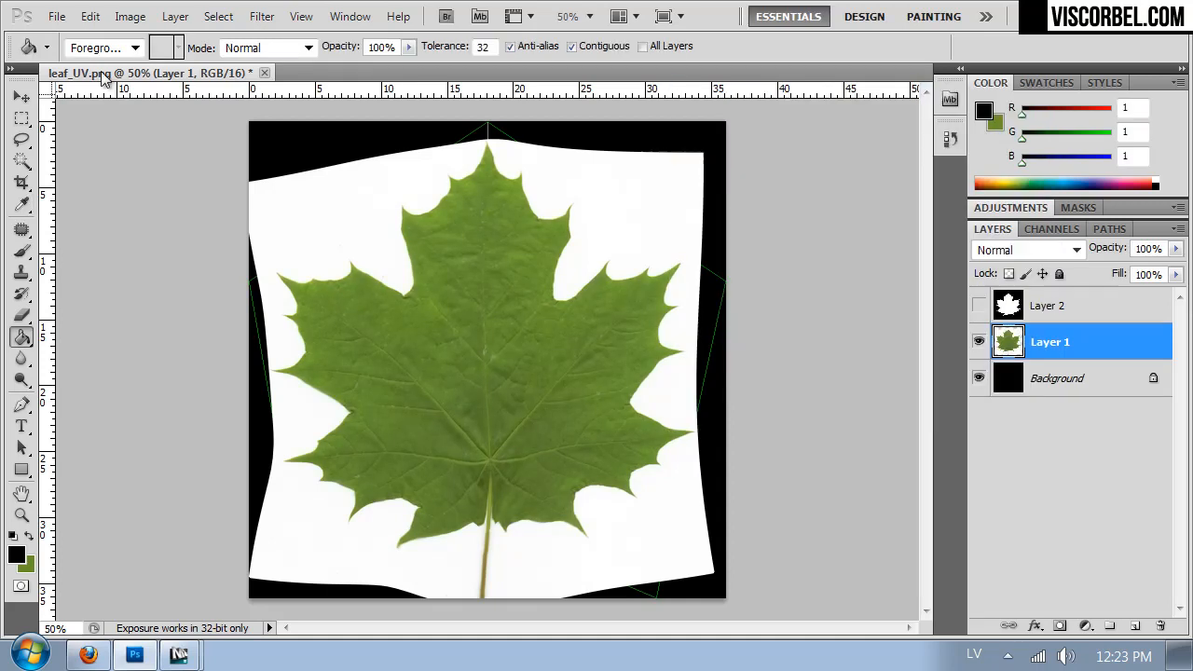
- Darken Layer 1 with an RGB Curves adjustment, using points at input 115, output 83 and input 198, output 186
click(129, 15)
mouse_move(186, 73)
click(421, 118)
drag(900, 397, 901, 426)
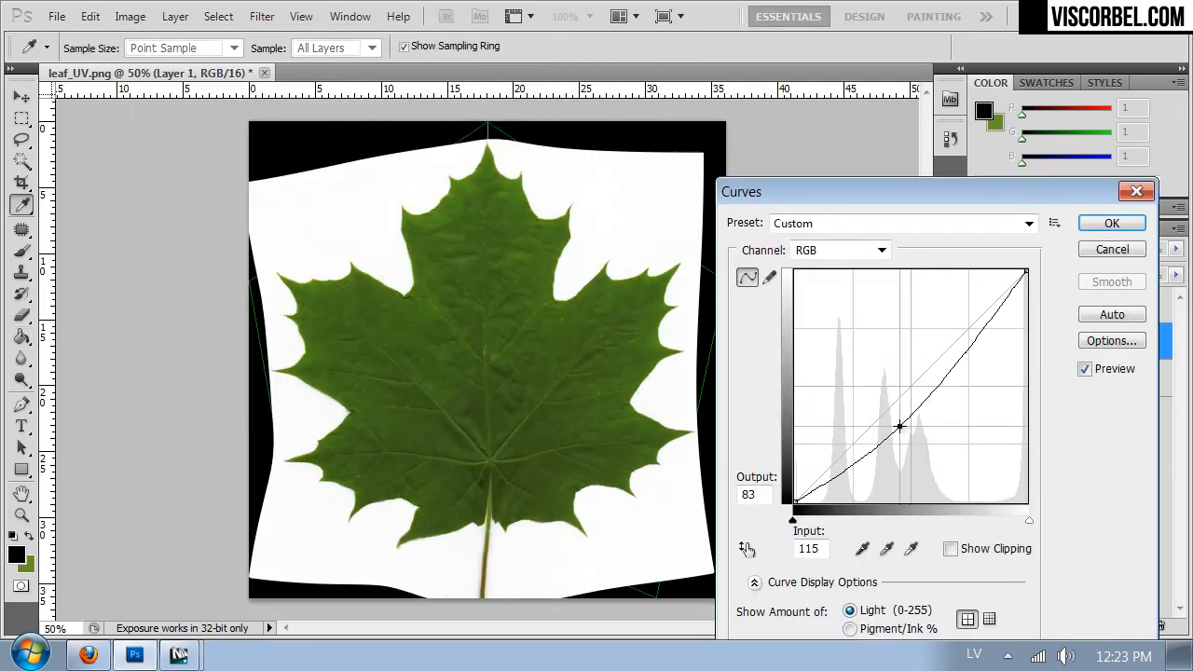
drag(974, 337, 975, 334)
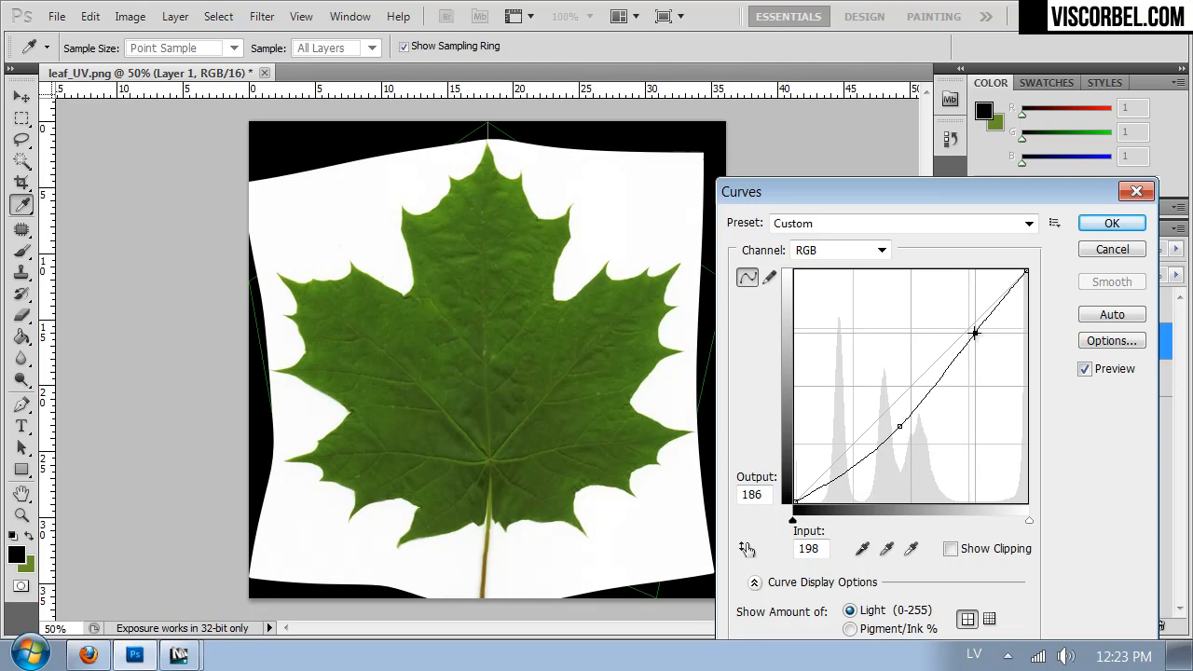
click(1112, 222)
- Shift Layer 1's hue to -10 with Hue/Saturation
click(129, 16)
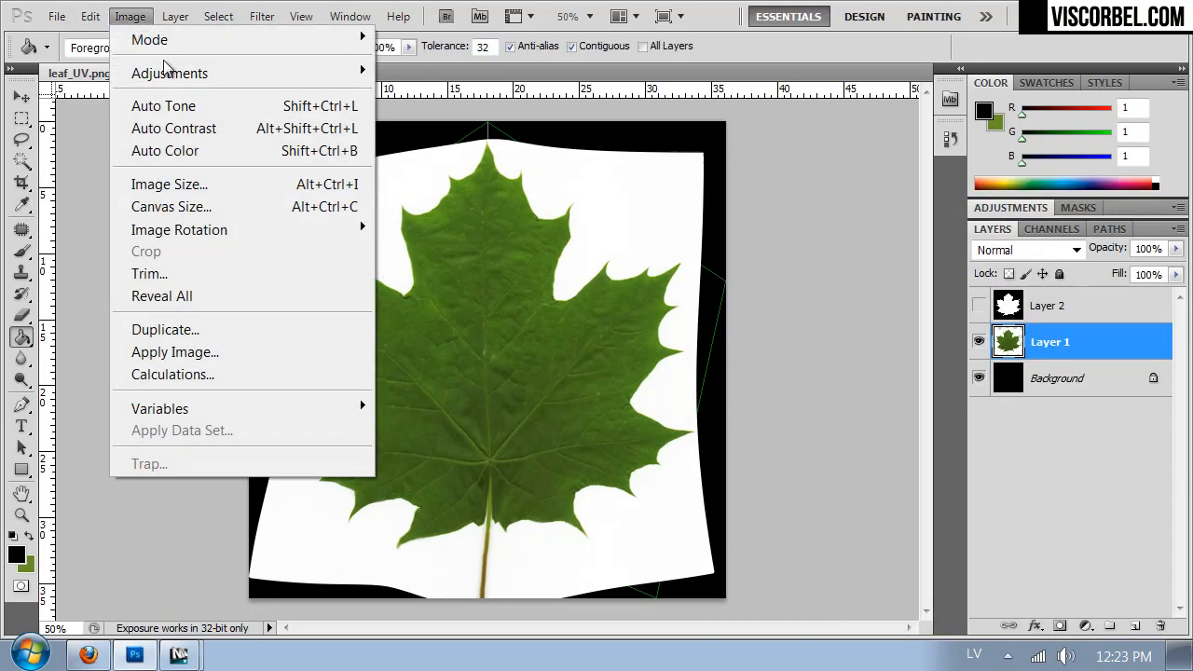
mouse_move(170, 73)
click(457, 193)
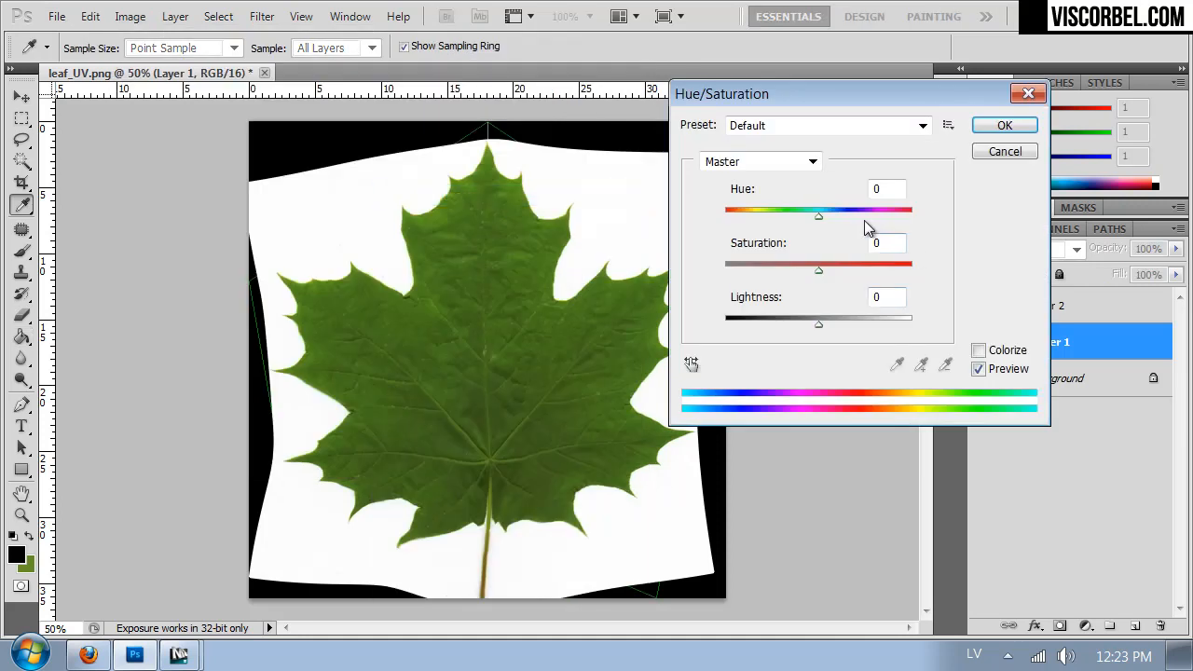
drag(820, 217, 809, 220)
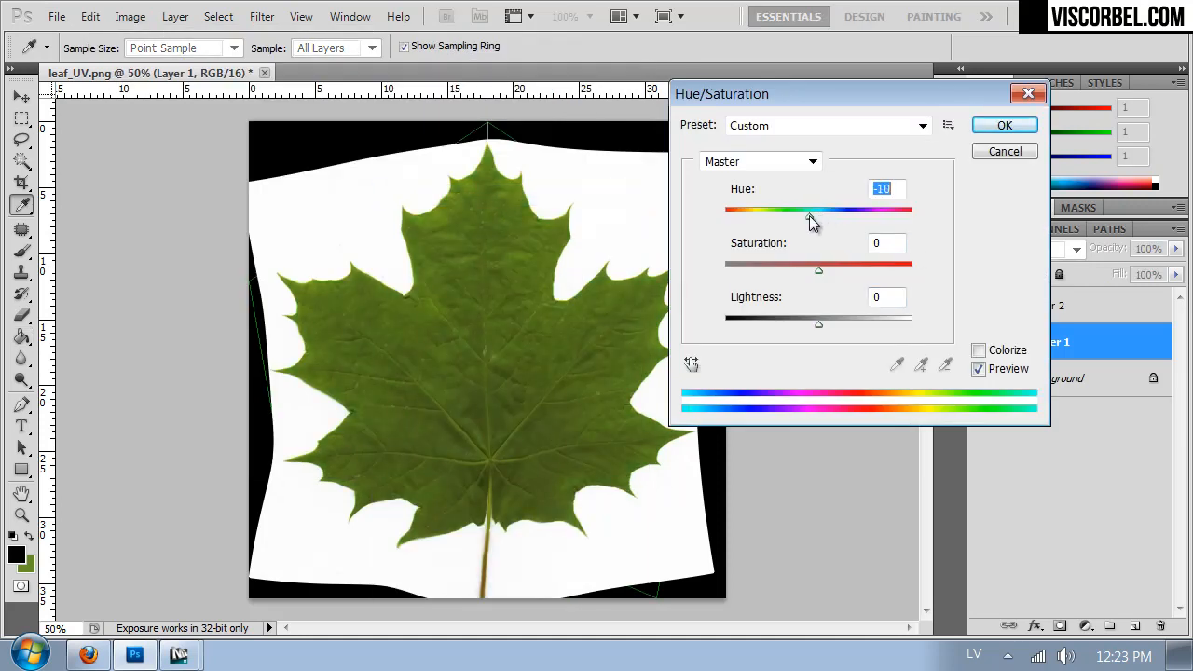
click(999, 124)
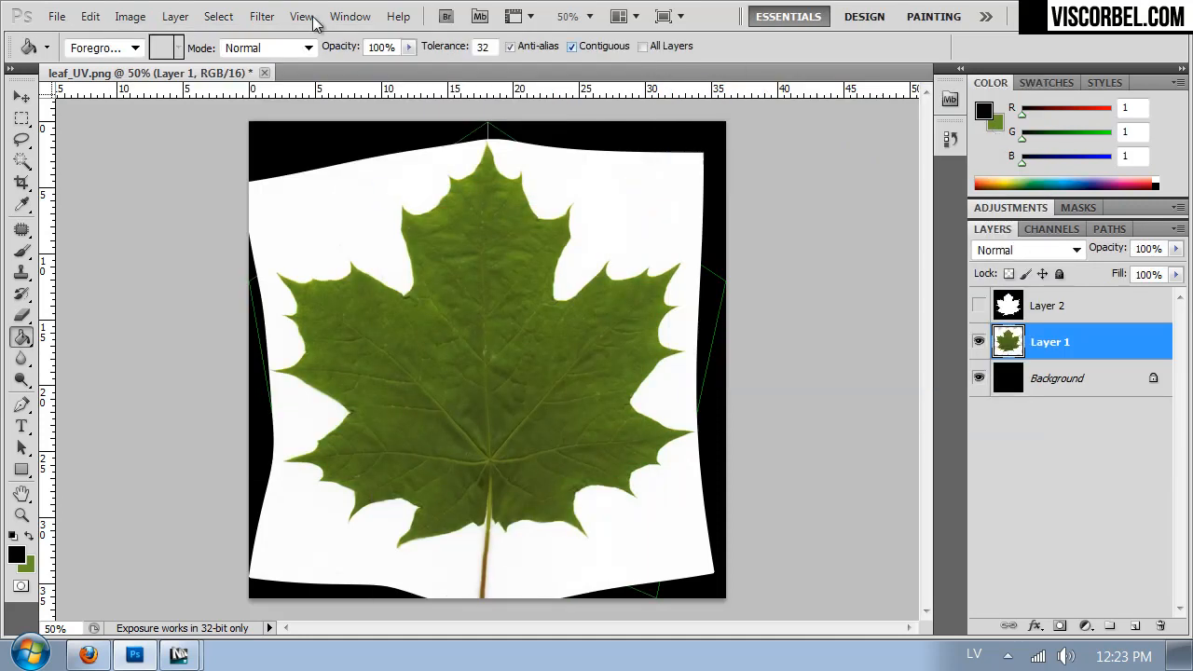
- Save the image as a non-interlaced PNG named leaf_diffuse in the Textures folder
click(57, 16)
click(190, 351)
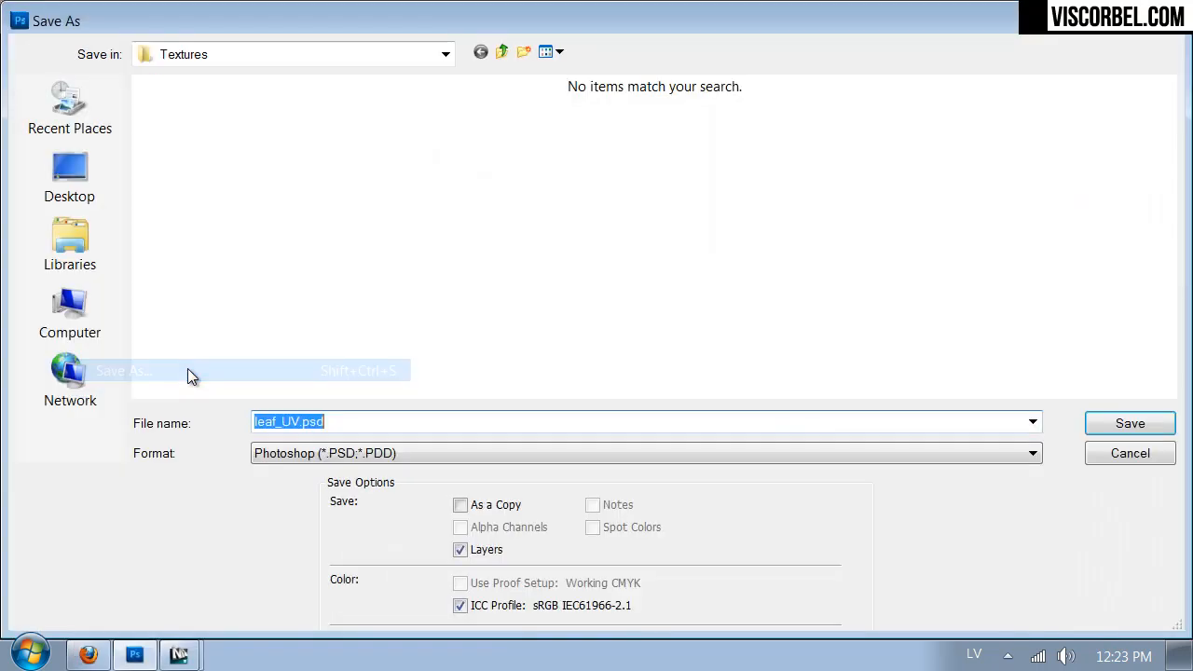
click(316, 461)
click(307, 516)
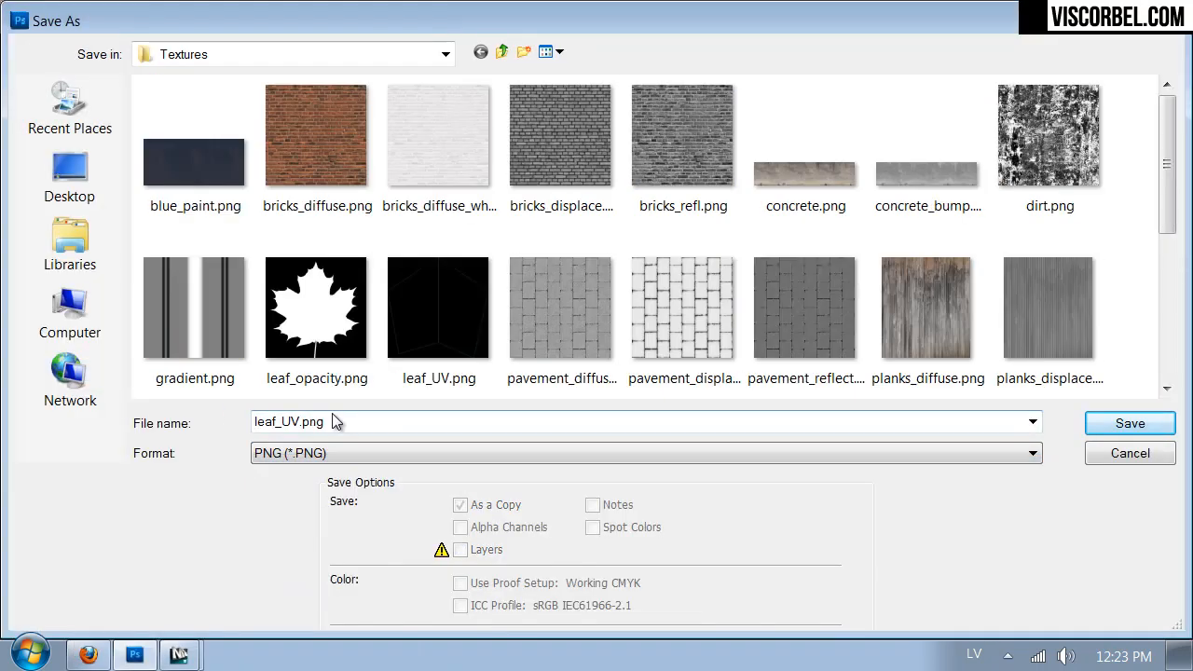
text(leaf_)
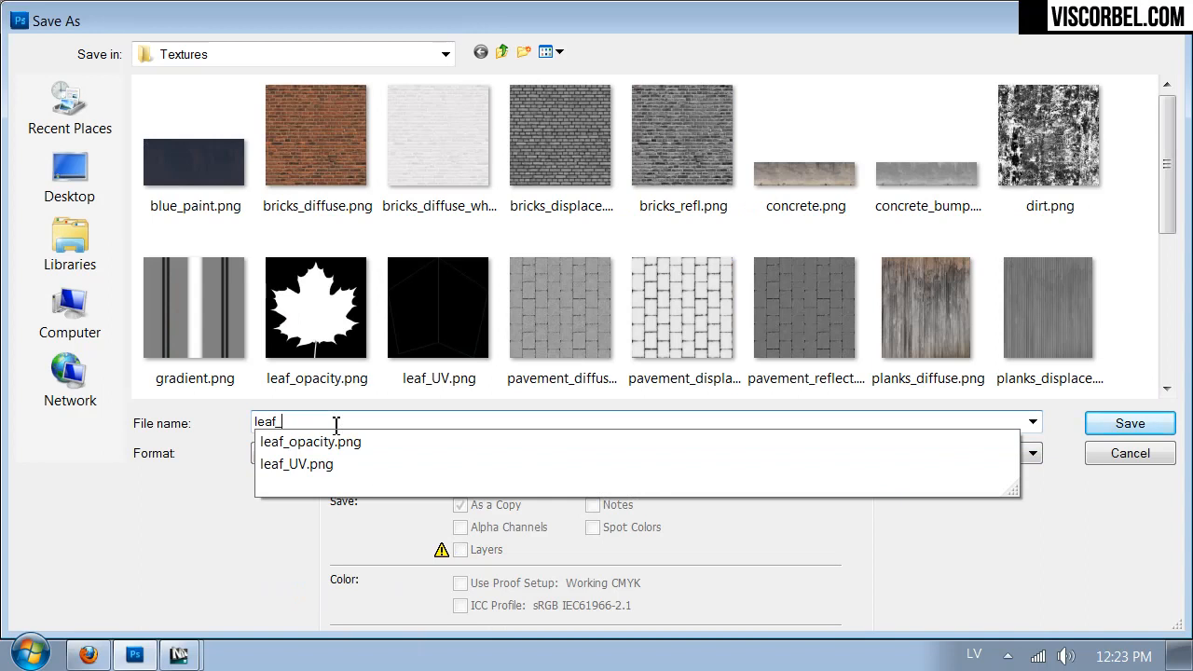
text(diffuse)
key(Return)
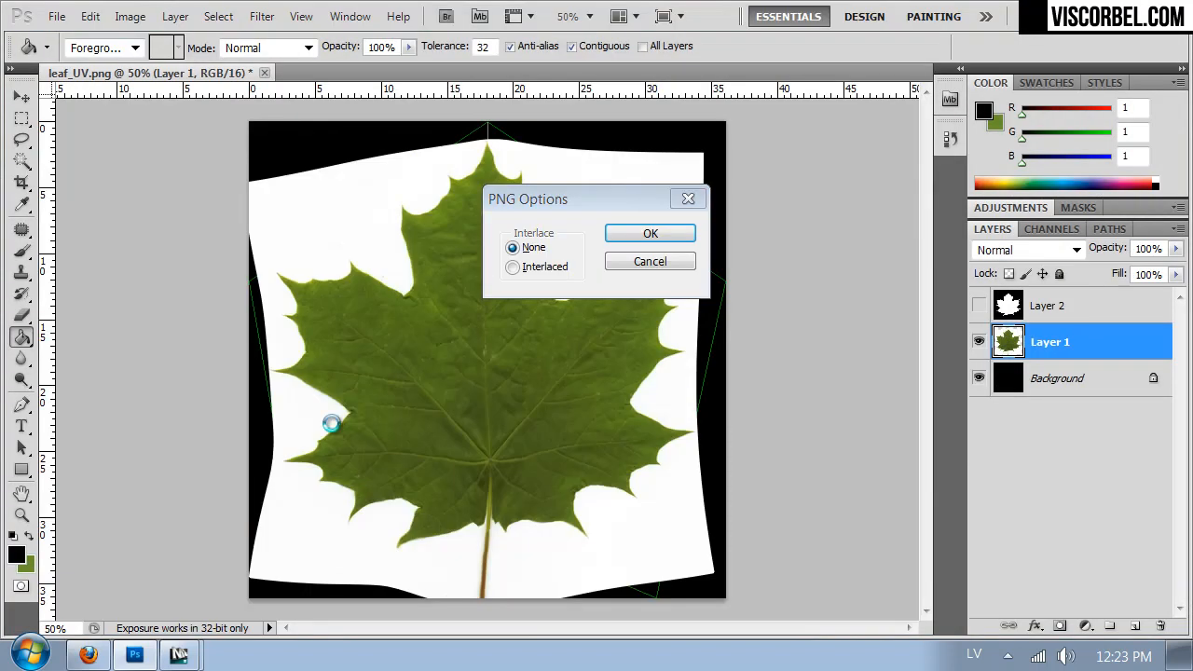
key(Return)
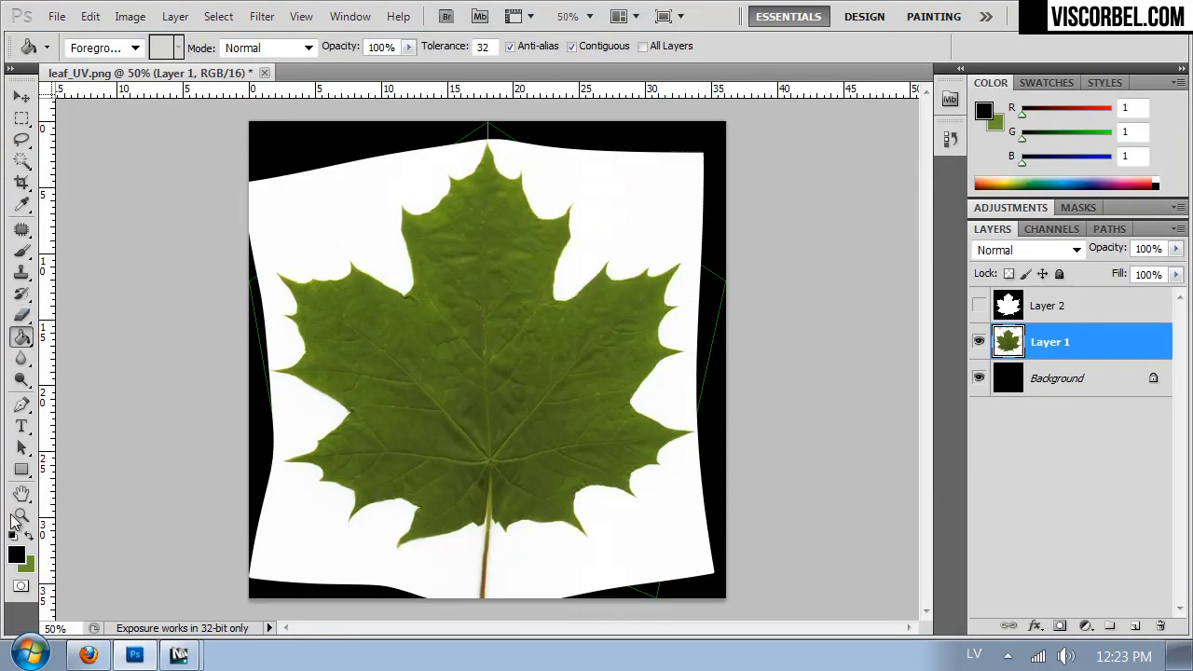
- Switch to 3ds Max, close the V-Ray frame buffer, and bring up the maps list of the leaf material, Material #29
mouse_move(179, 655)
click(209, 621)
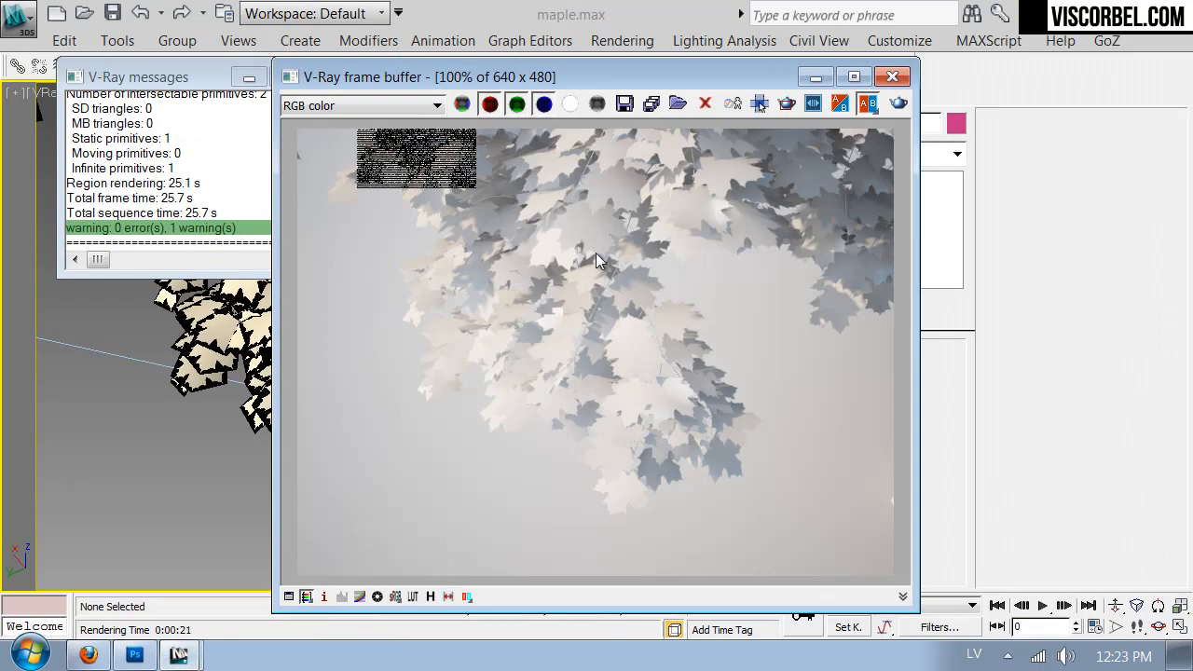
click(892, 77)
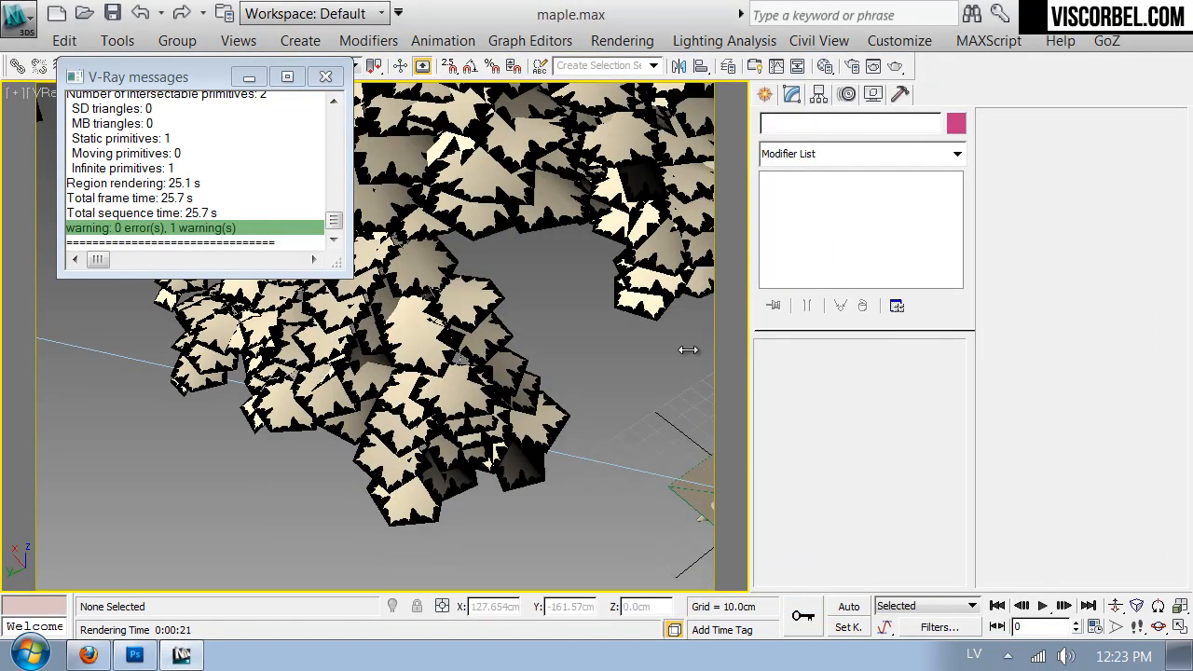
key(m)
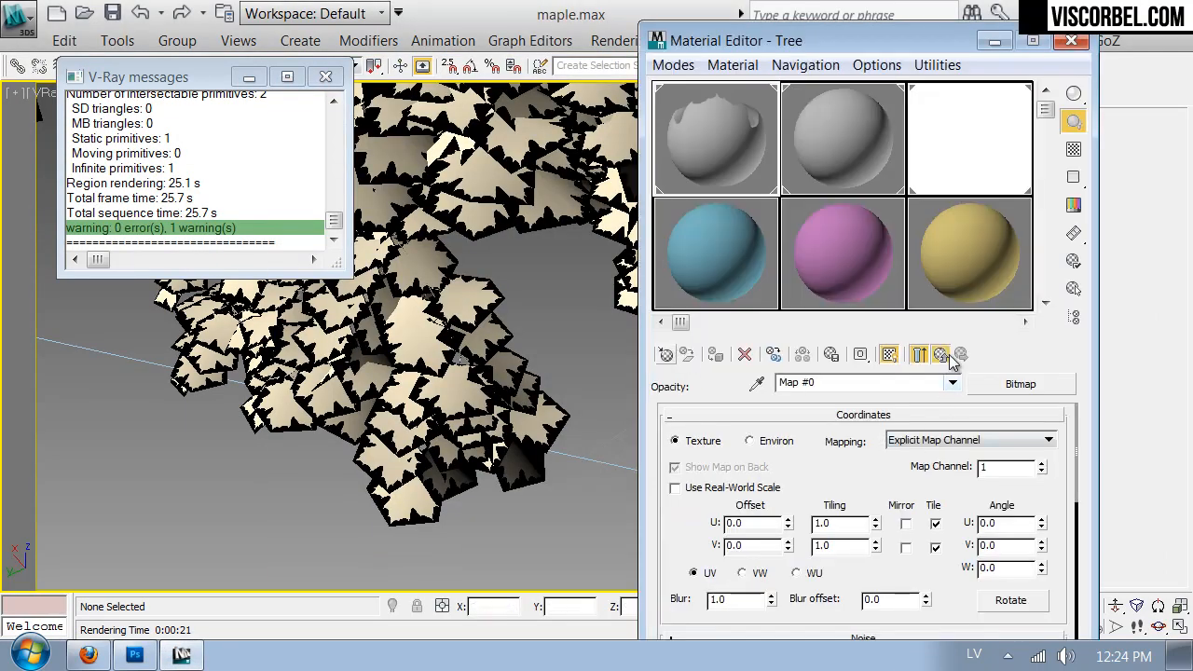
click(939, 354)
scroll(864, 559, up, 3)
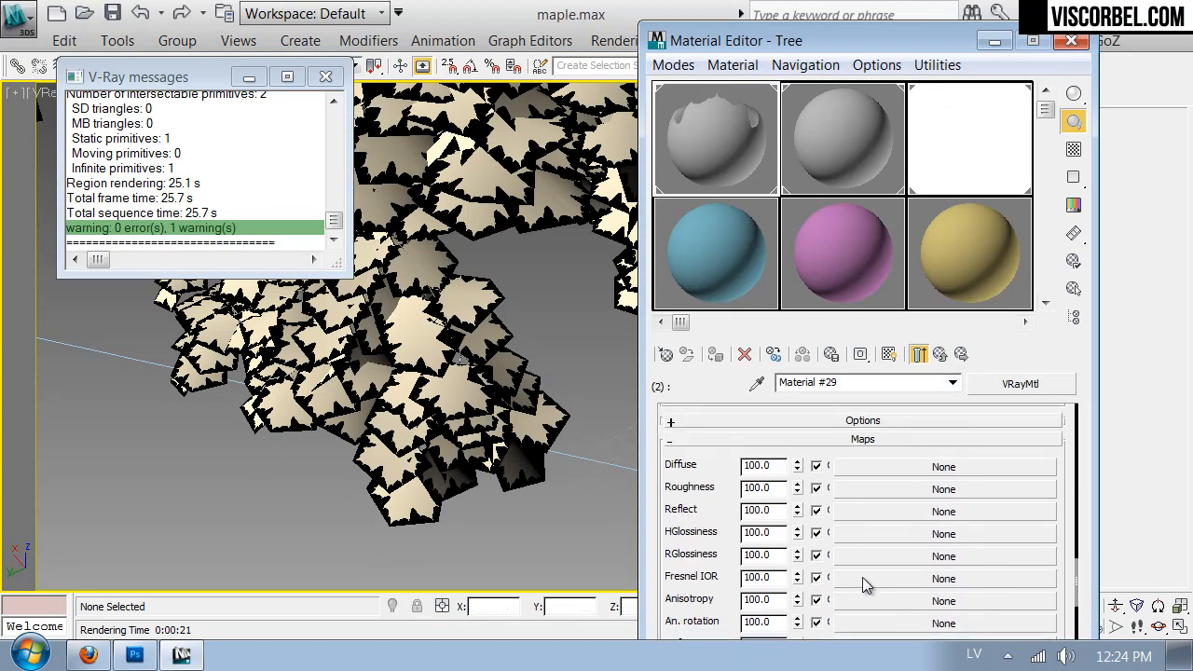
- Assign the leaf_diffuse PNG as a bitmap to the leaf material's Diffuse slot and show the map in the viewport
click(868, 468)
double_click(612, 169)
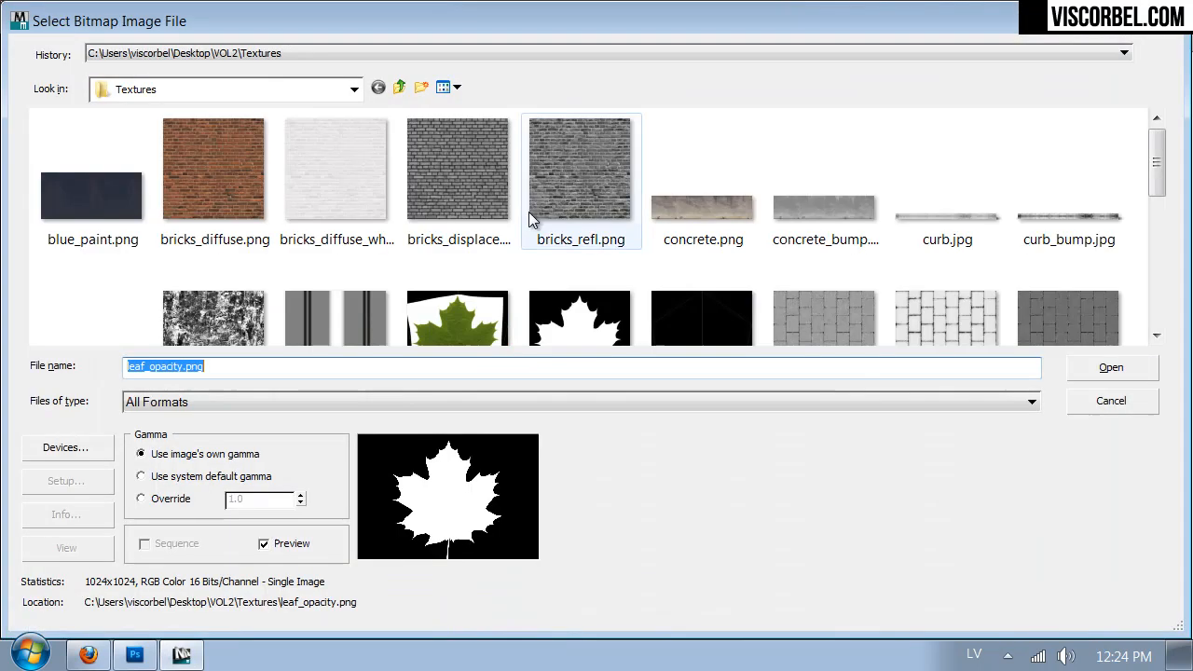
click(459, 300)
double_click(460, 298)
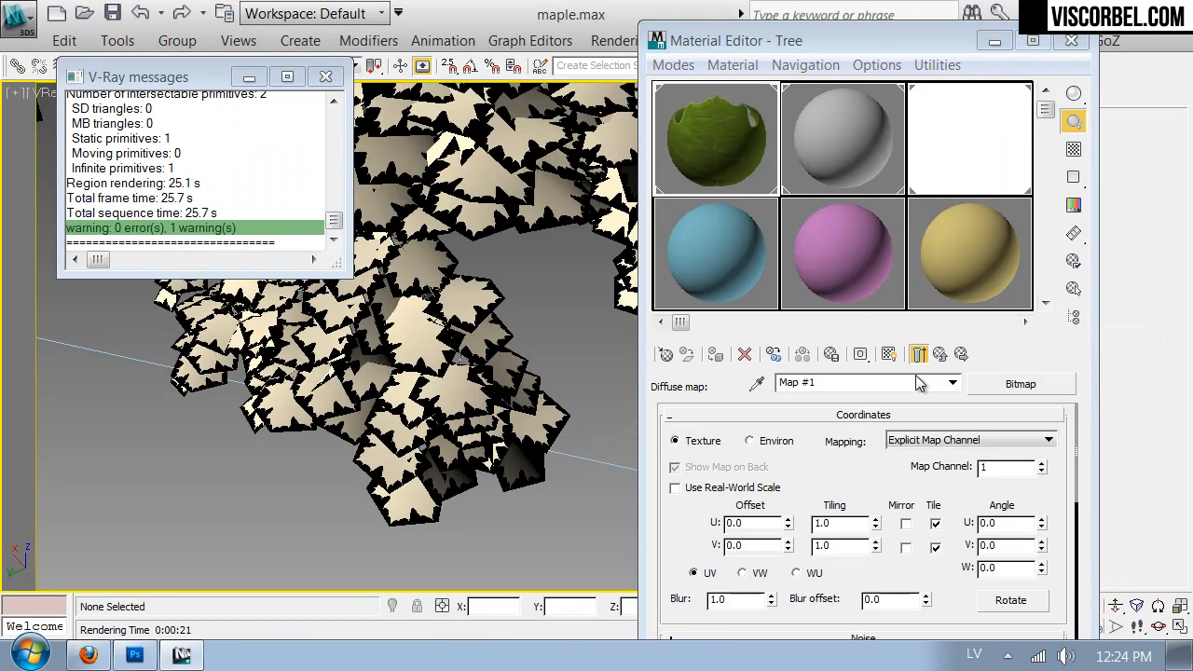
click(889, 355)
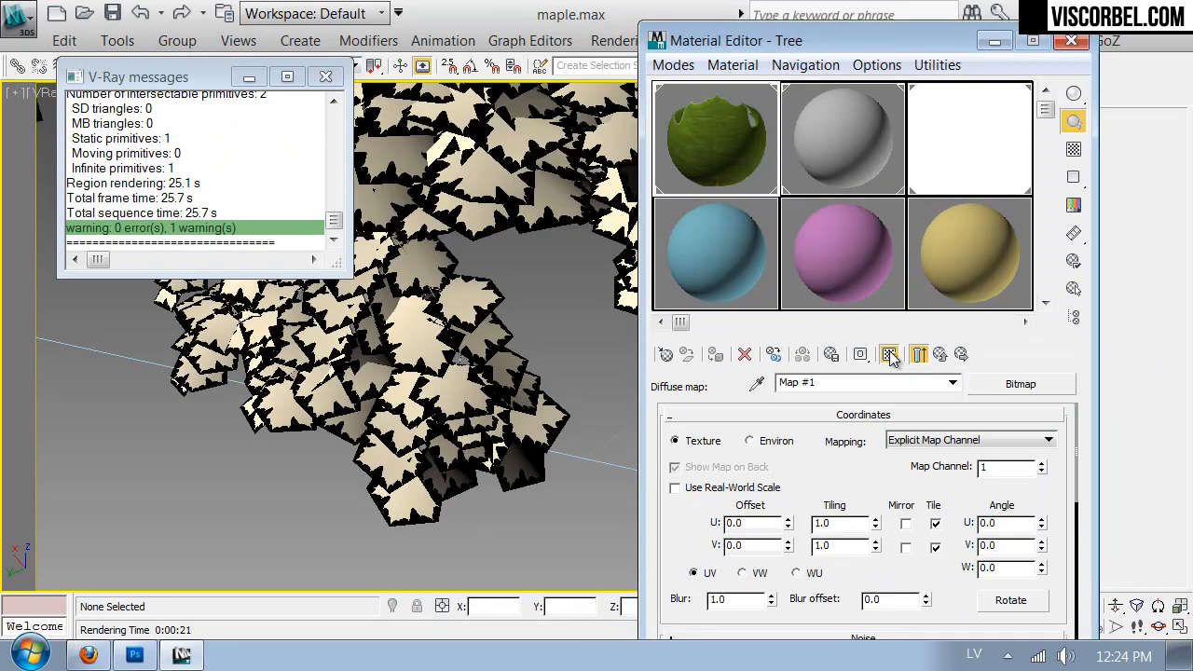
- Render a test image of the textured leaves and inspect the leaf edges at 200% zoom
drag(786, 38, 855, 306)
click(893, 67)
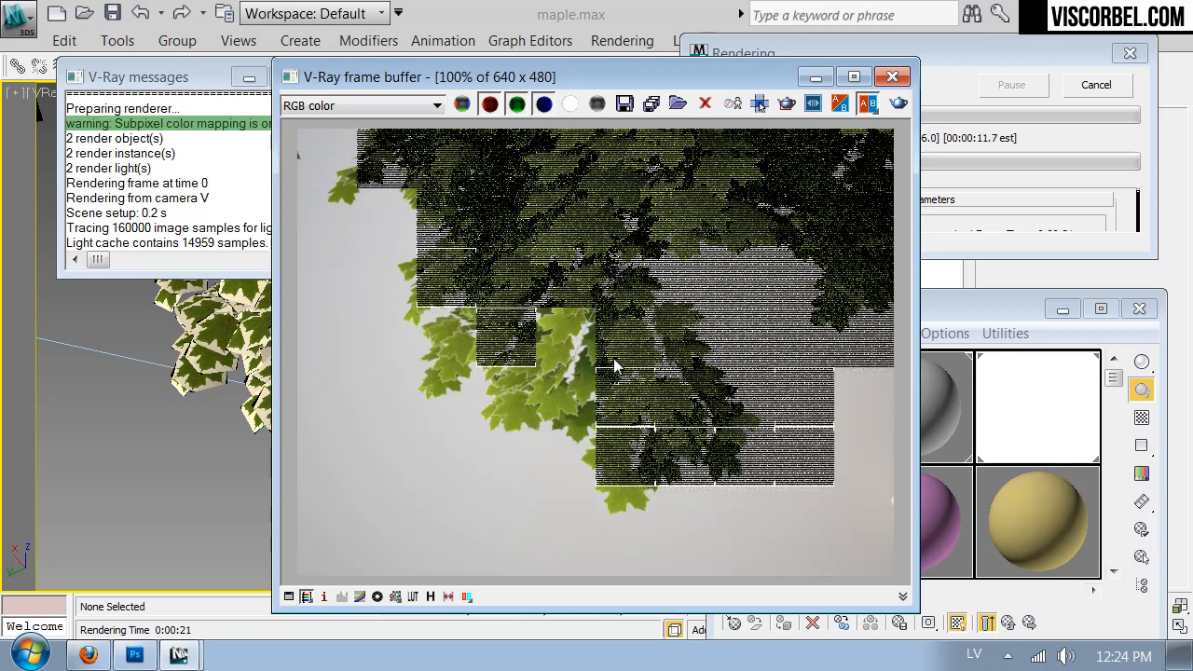
scroll(613, 357, up, 1)
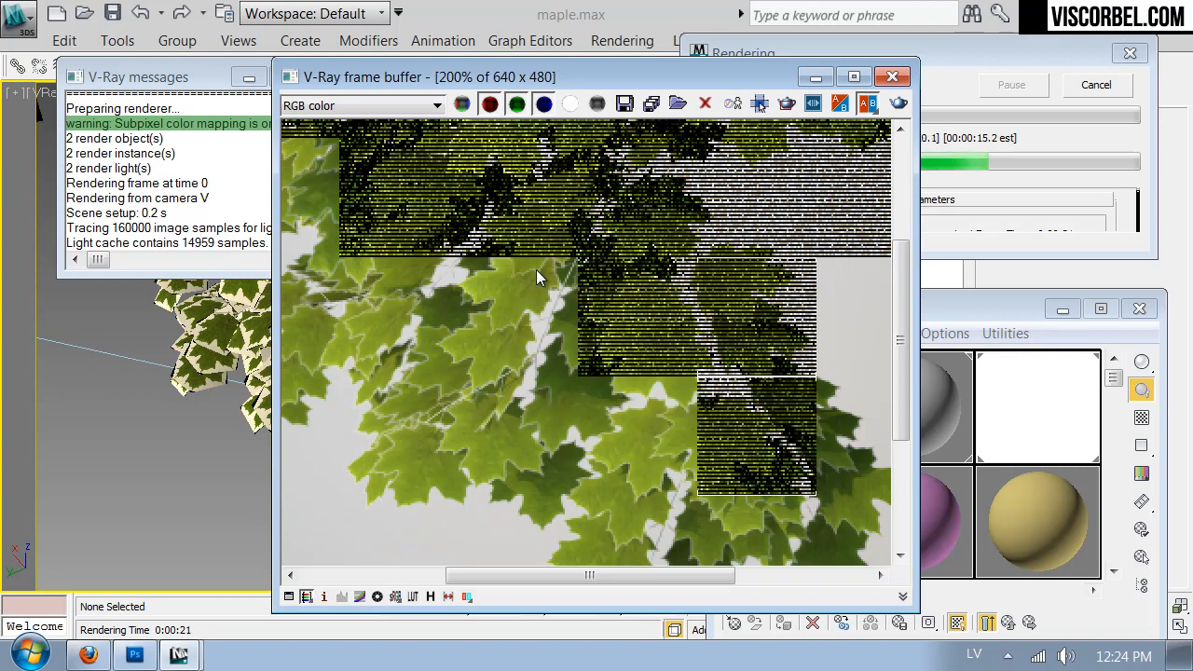
scroll(532, 280, down, 1)
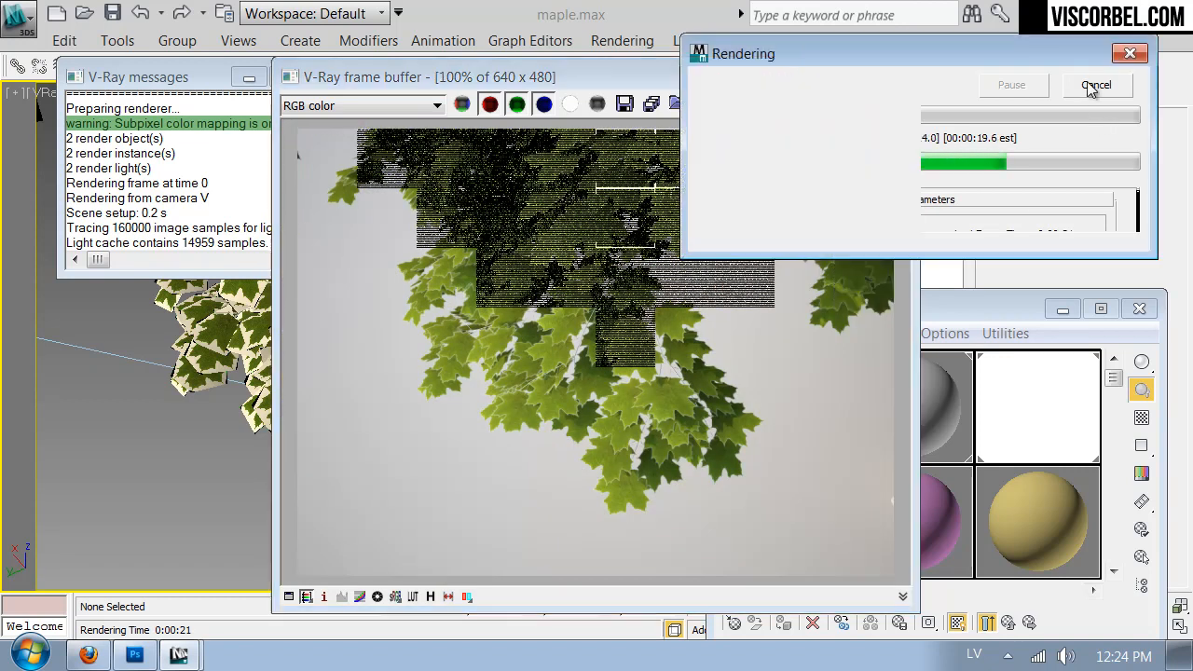
- Set the Blur of the leaf material's opacity bitmap to 0.5
drag(990, 316, 978, 84)
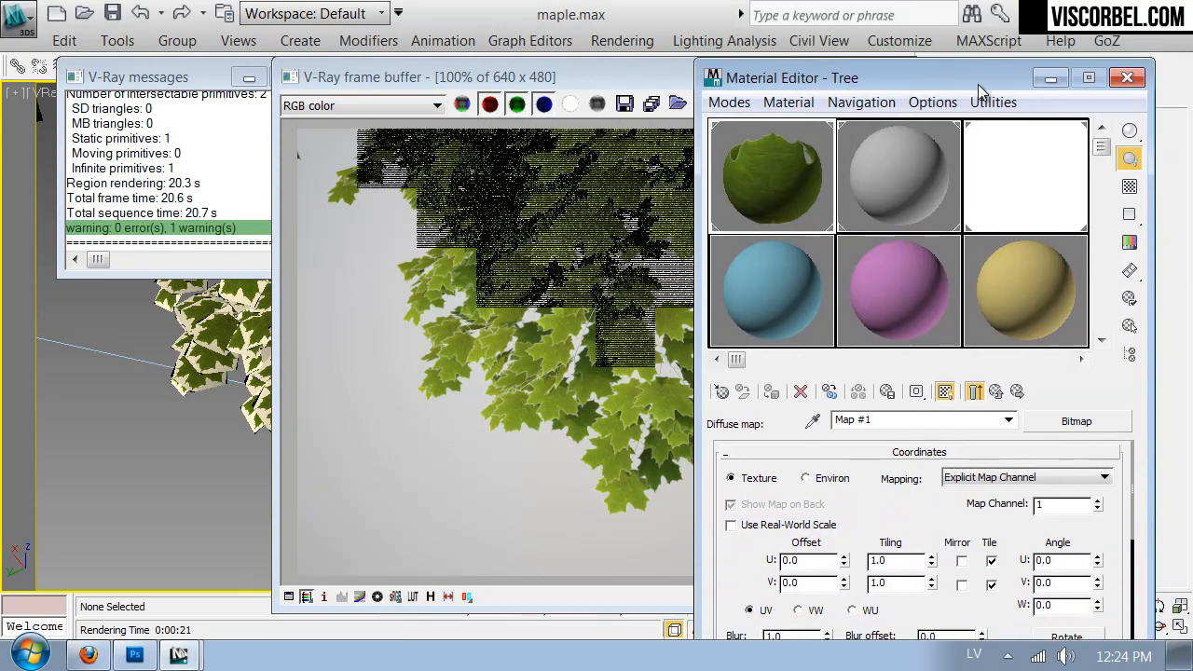
click(996, 392)
scroll(931, 522, down, 3)
click(960, 583)
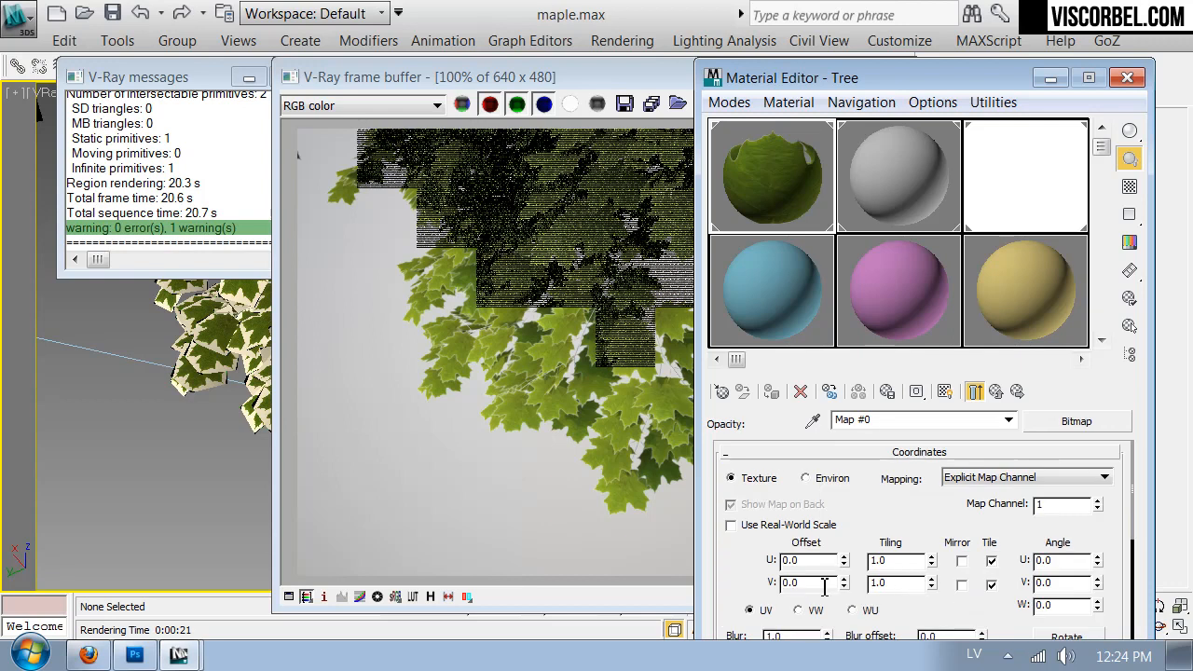
scroll(781, 480, down, 3)
text(0.5)
key(Return)
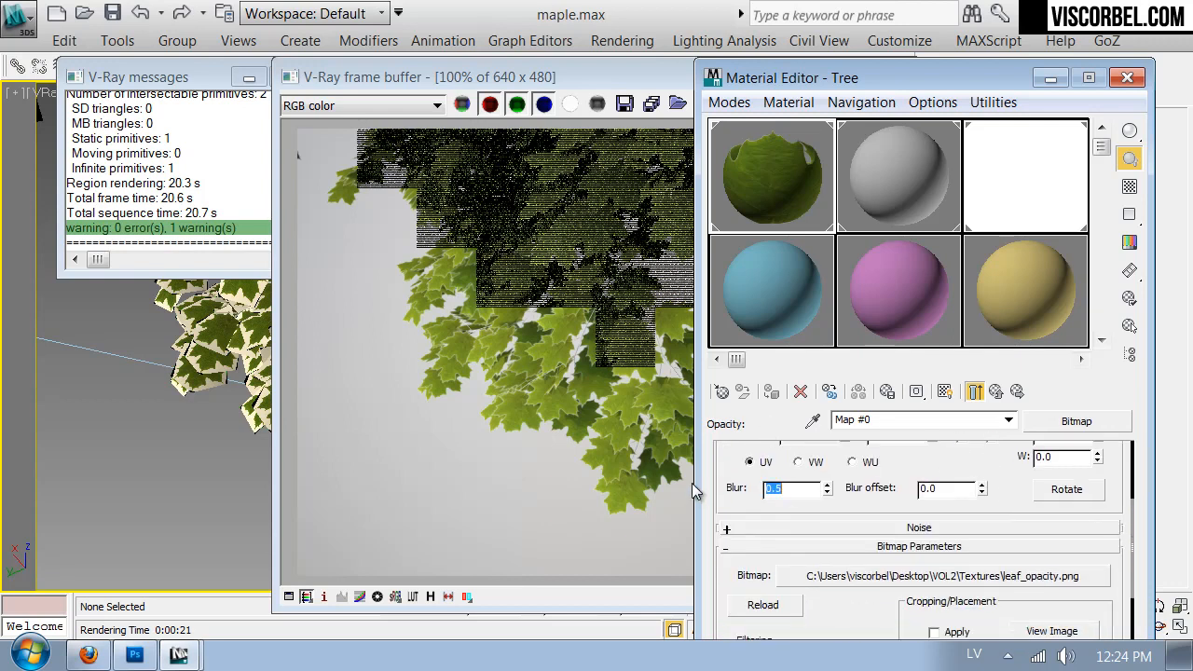
- Render the leaves again to check the sharper opacity map
click(571, 360)
click(896, 105)
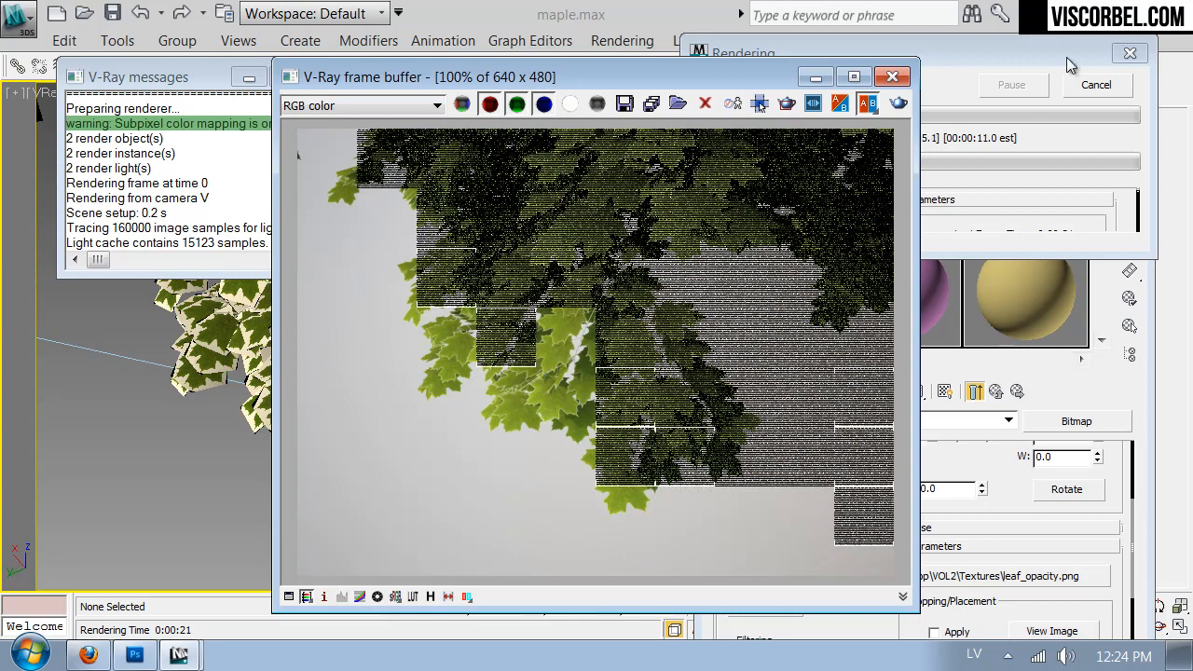
click(1019, 124)
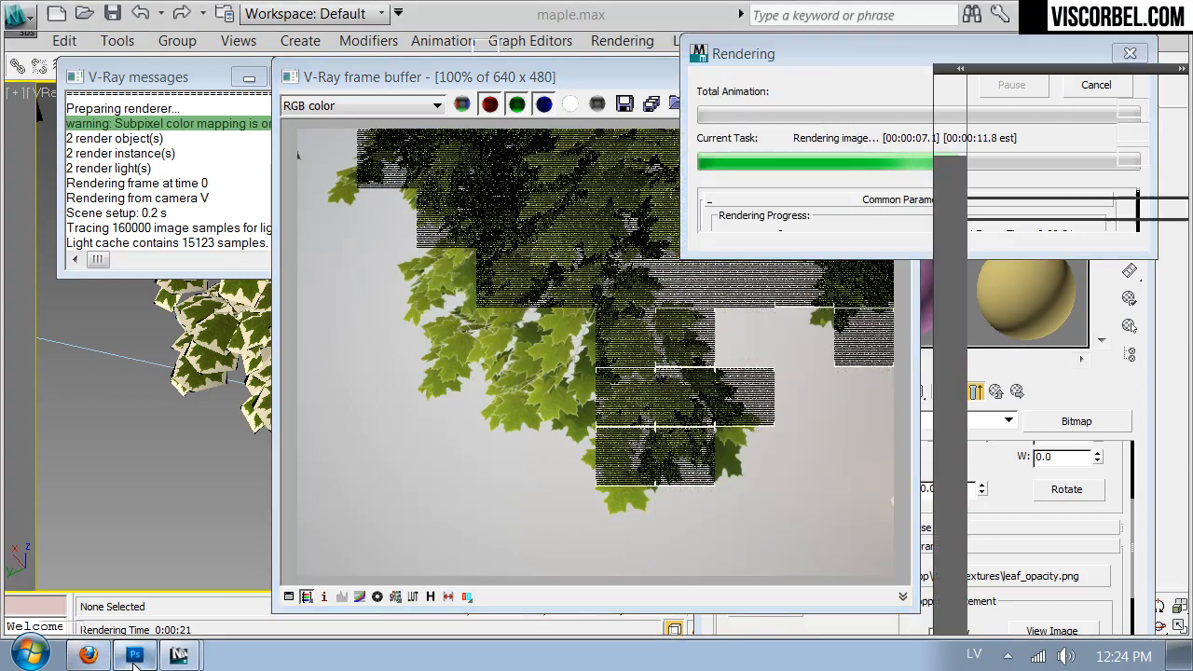
- Switch to Photoshop, show and activate Layer 2, and select its white leaf shape with the Magic Wand
click(135, 656)
click(978, 306)
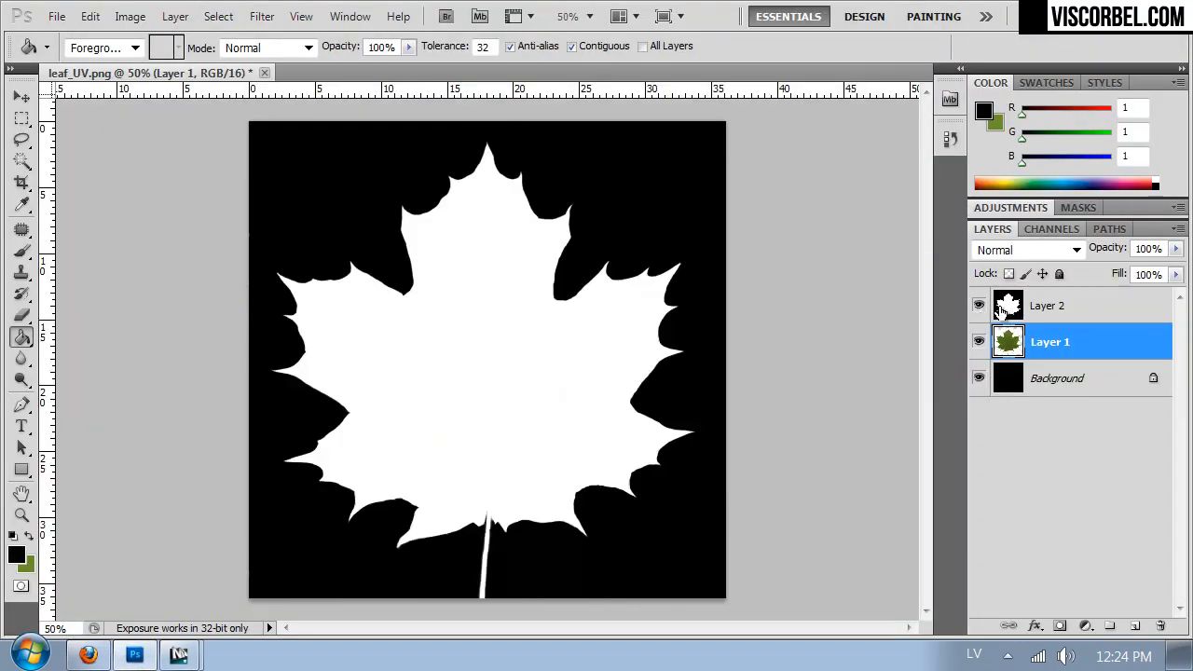
click(998, 311)
click(21, 160)
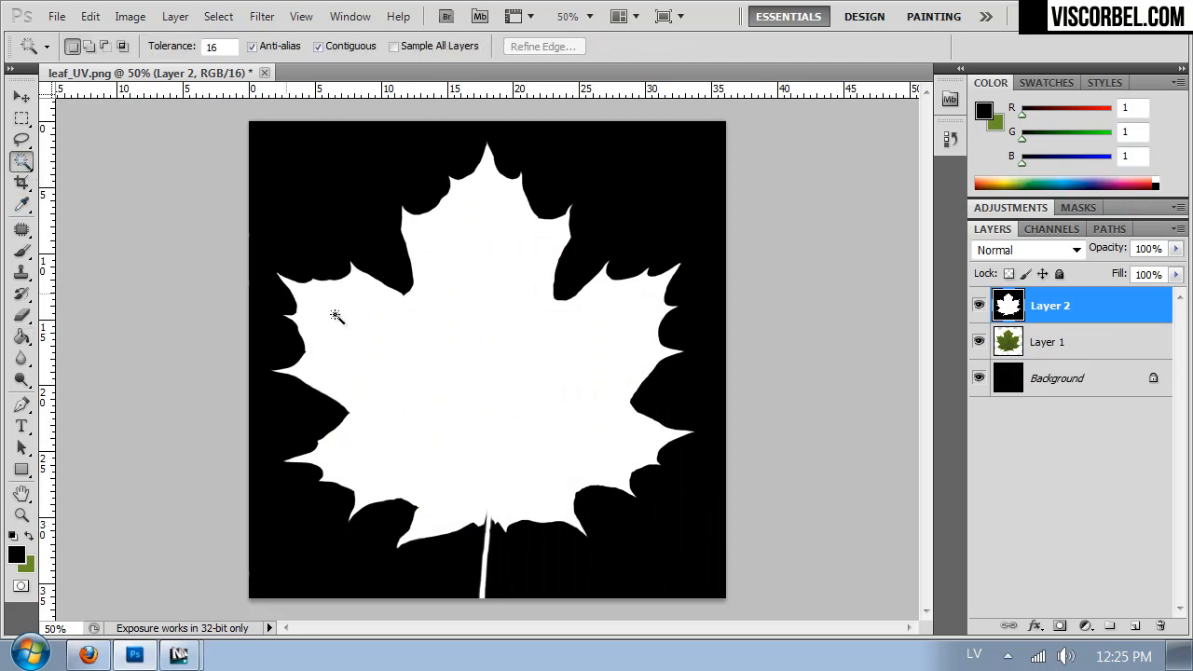
click(434, 361)
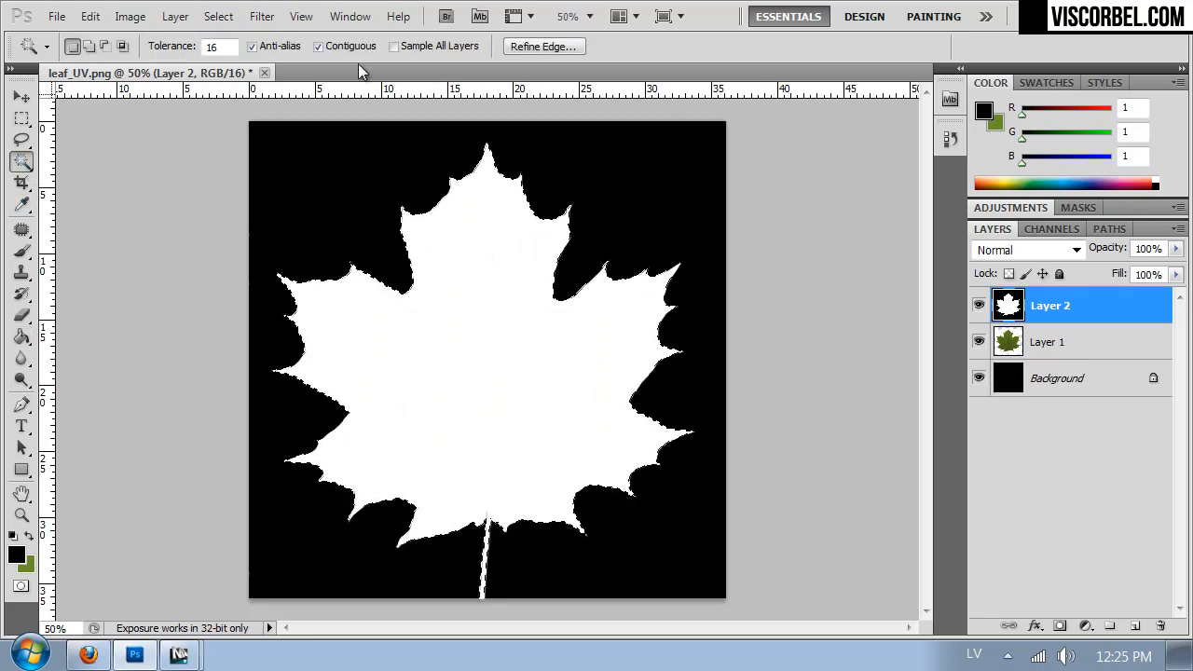
- Open Refine Edge for the leaf selection and set its view to Black & White
click(261, 17)
mouse_move(224, 18)
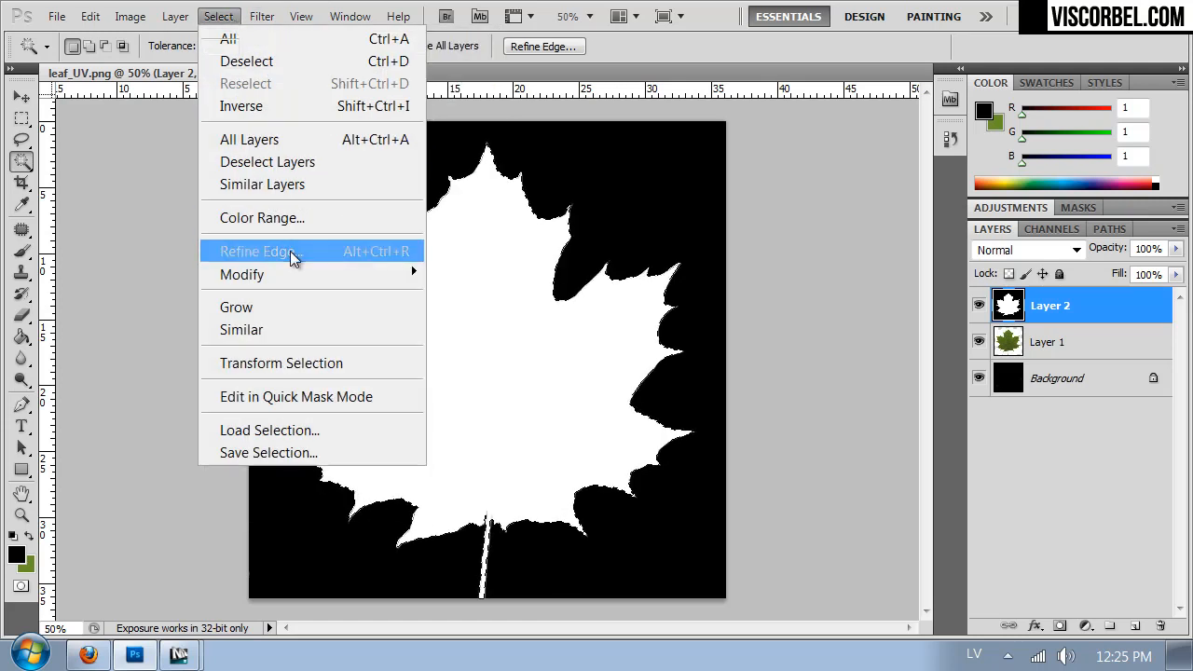
click(279, 252)
drag(536, 58, 696, 90)
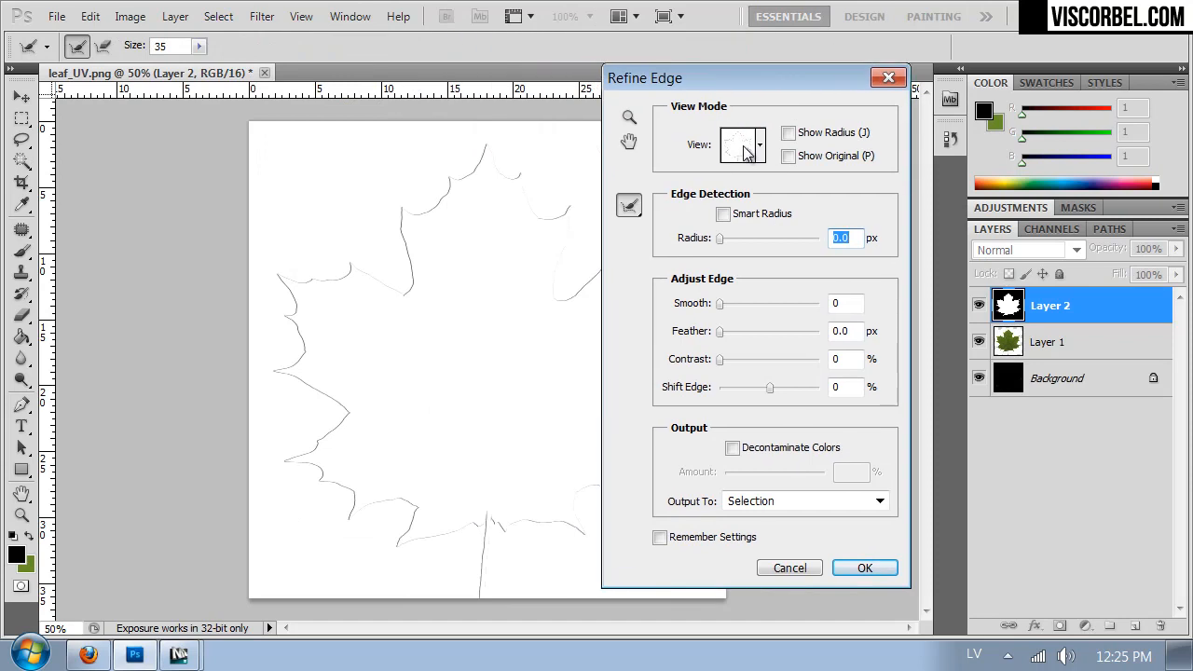
click(760, 149)
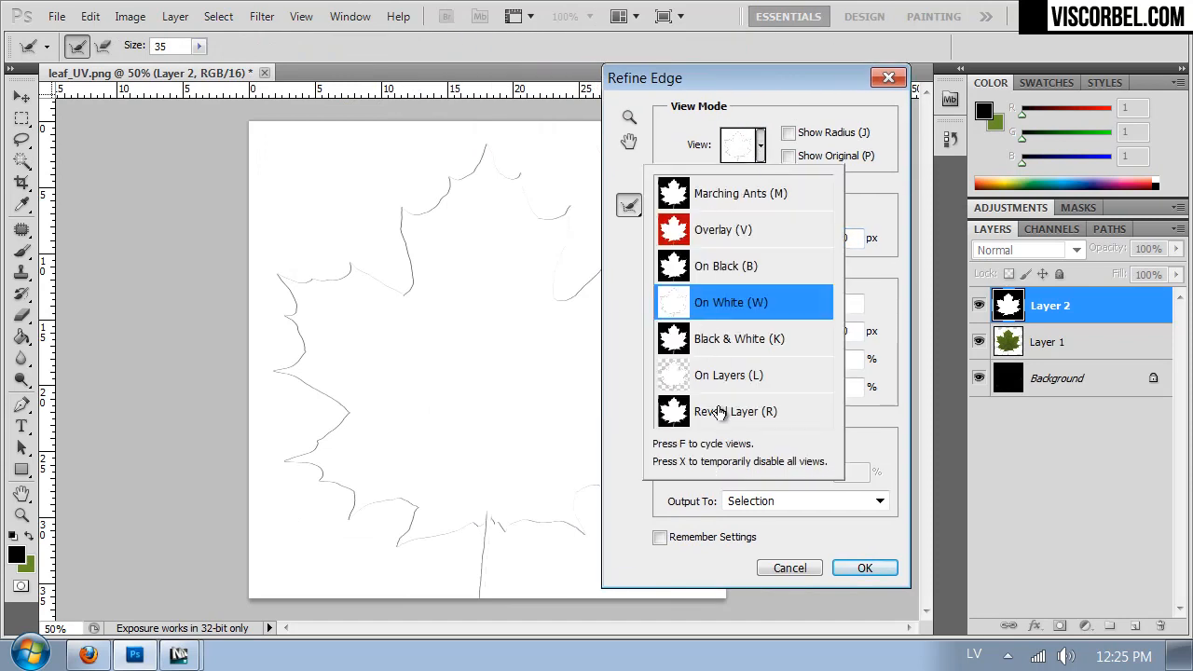
click(722, 343)
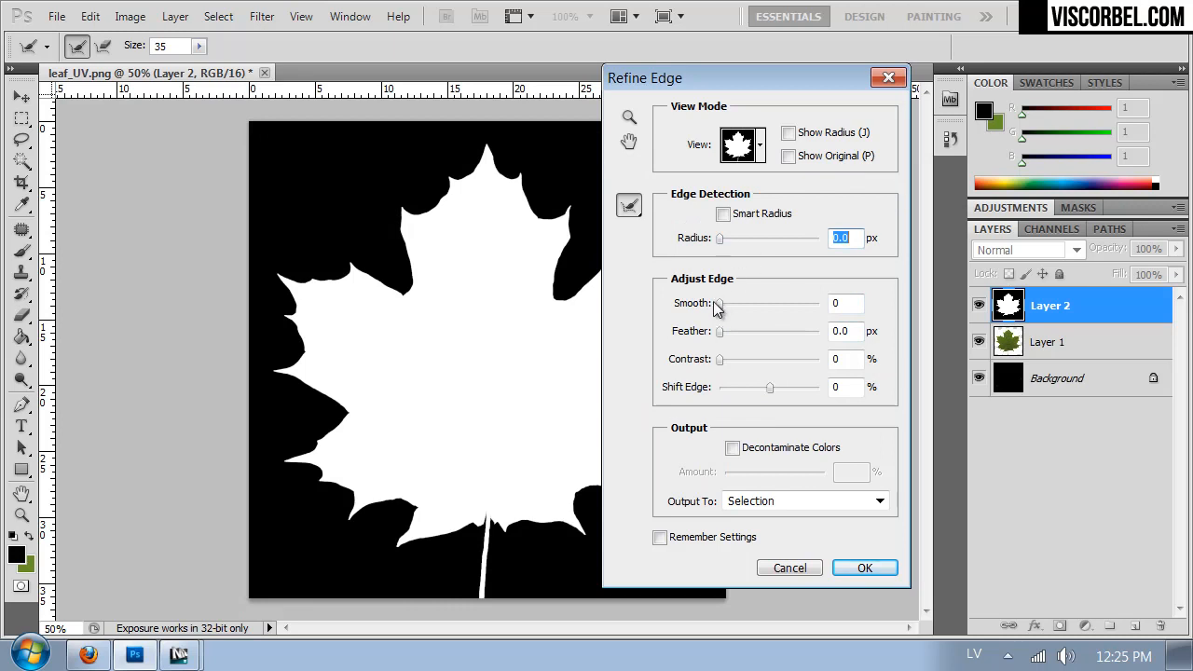
- Refine the leaf edge with Smooth 9, Contrast 25% and Shift Edge -72%, and output the result to a layer mask
mouse_move(731, 302)
mouse_down()
mouse_move(742, 302)
mouse_move(729, 301)
mouse_up()
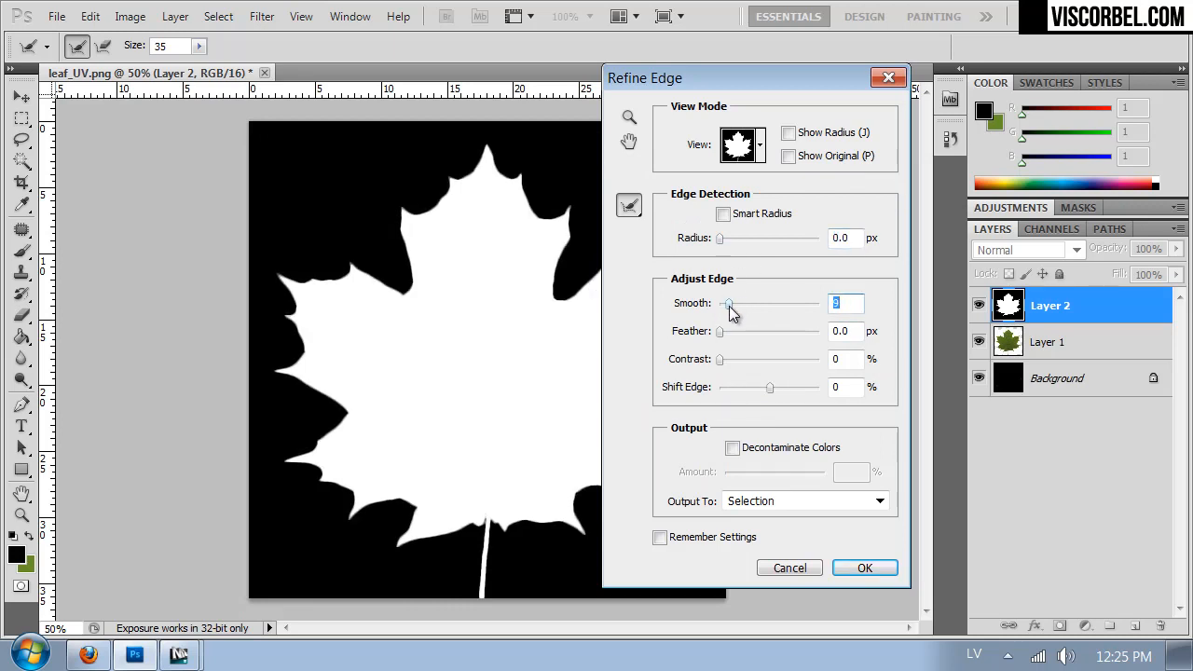
drag(725, 359, 745, 390)
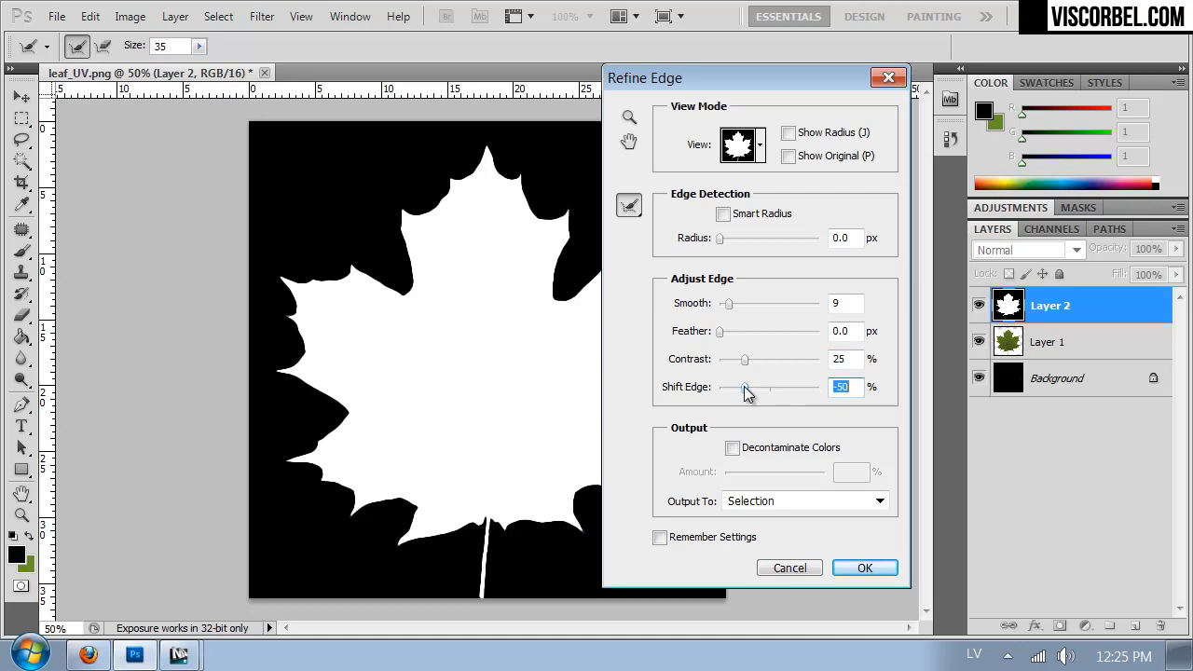
mouse_move(747, 393)
mouse_down()
mouse_move(727, 394)
mouse_move(737, 393)
mouse_up()
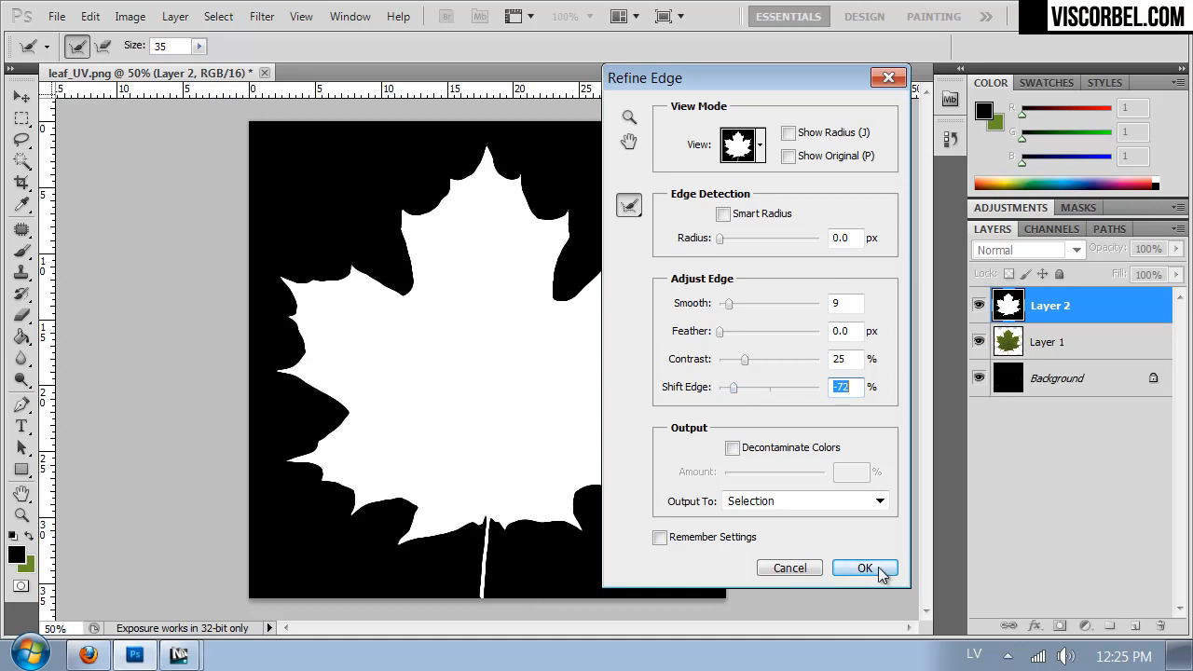
click(813, 504)
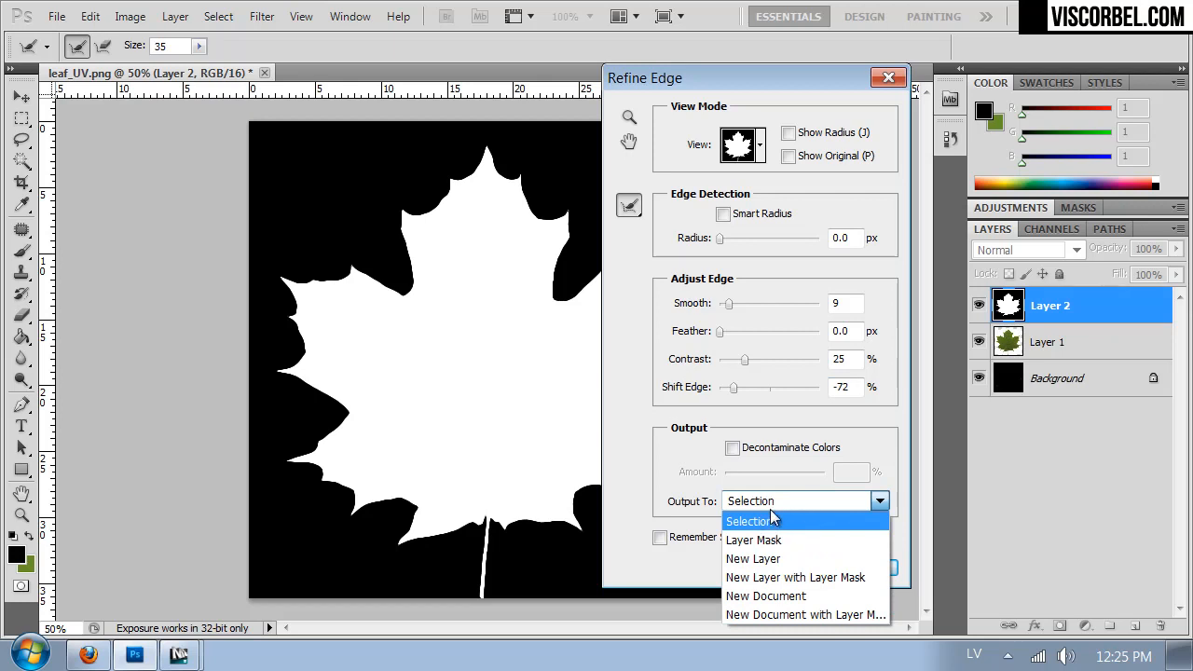
click(776, 542)
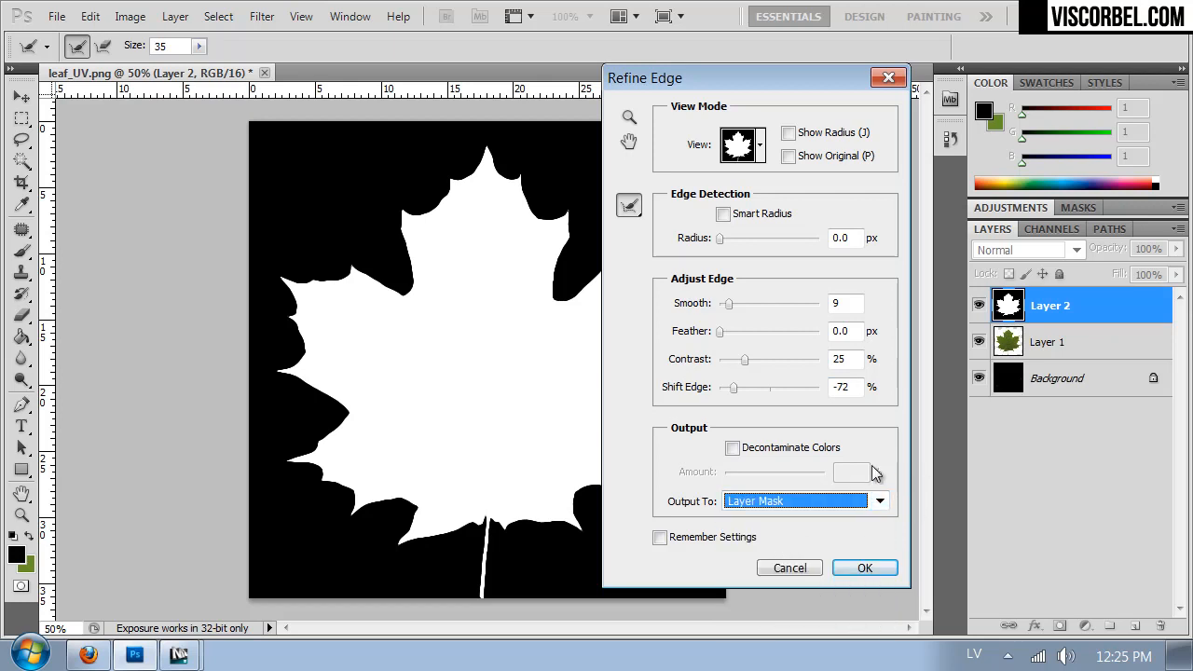
click(867, 569)
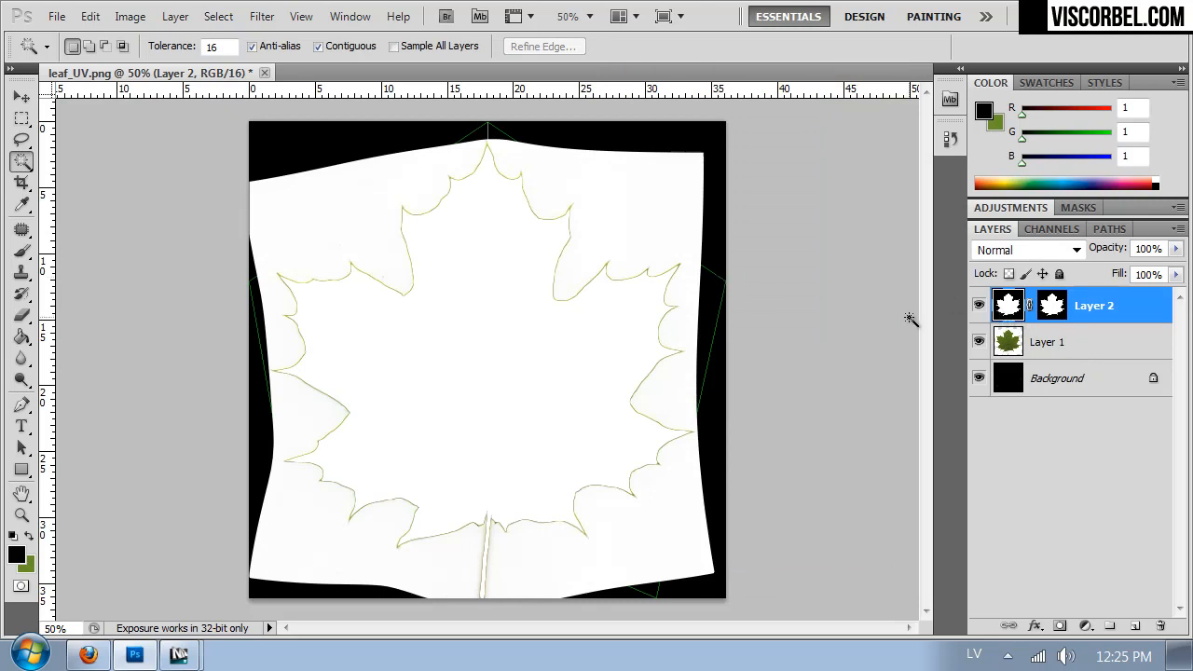
click(1053, 307)
key(ctrl+i)
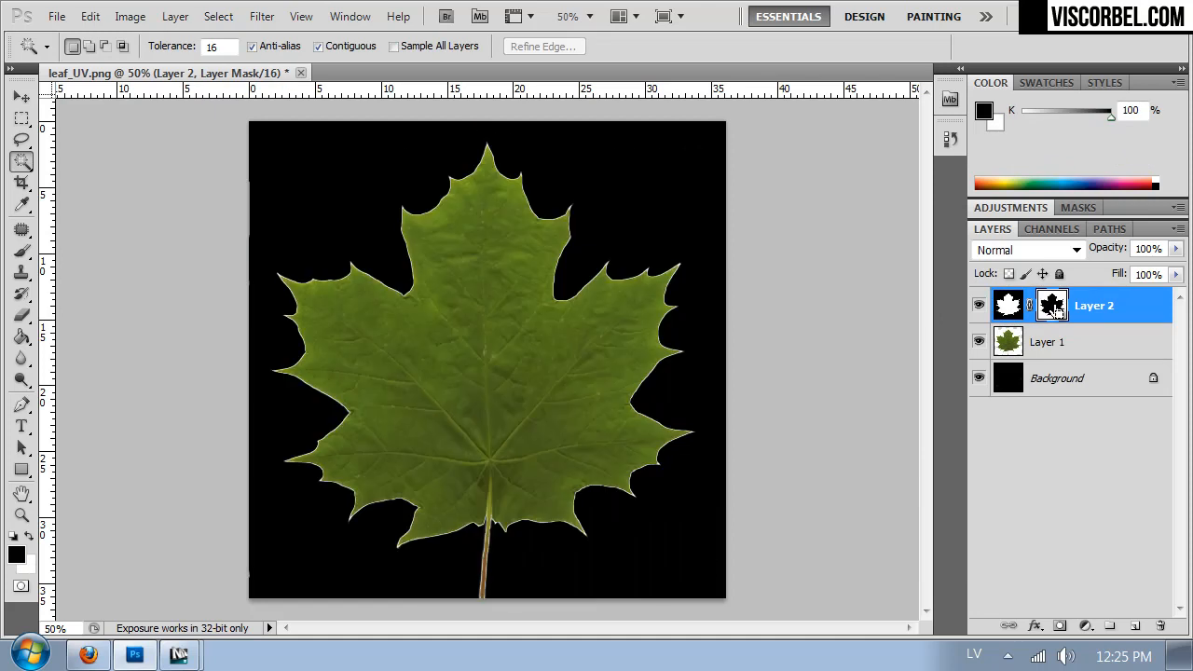
key(ctrl+i)
- Hide Layer 1 and turn the Background layer fully black using Hue/Saturation with Lightness at -100
click(981, 342)
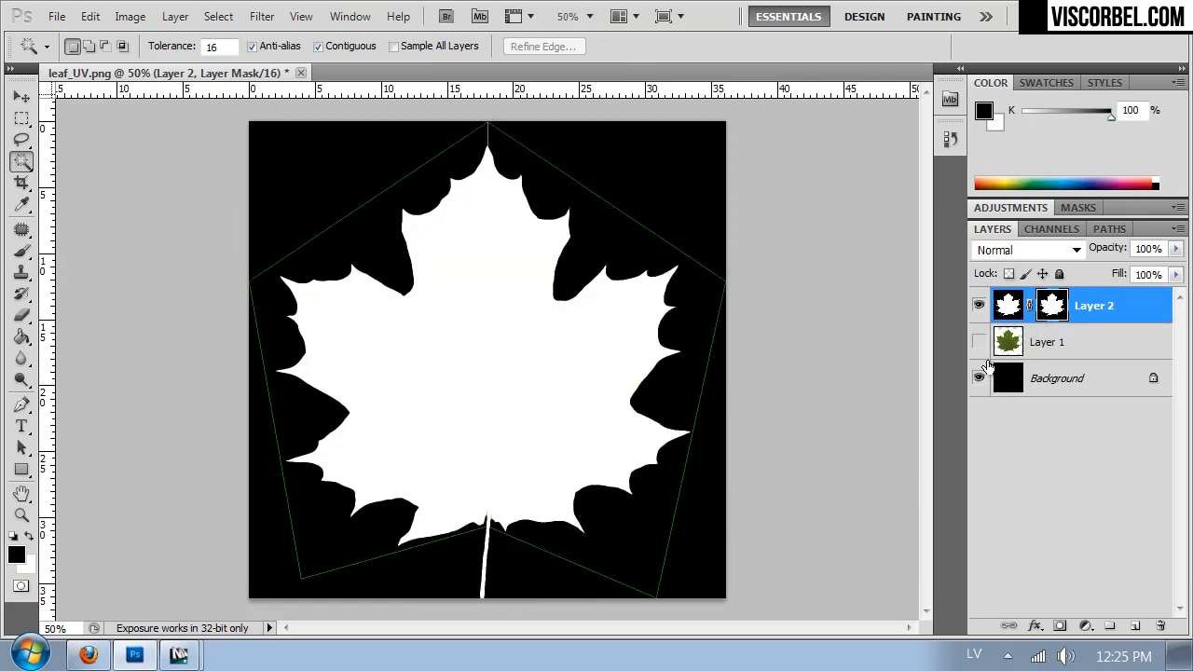
click(979, 378)
click(1025, 387)
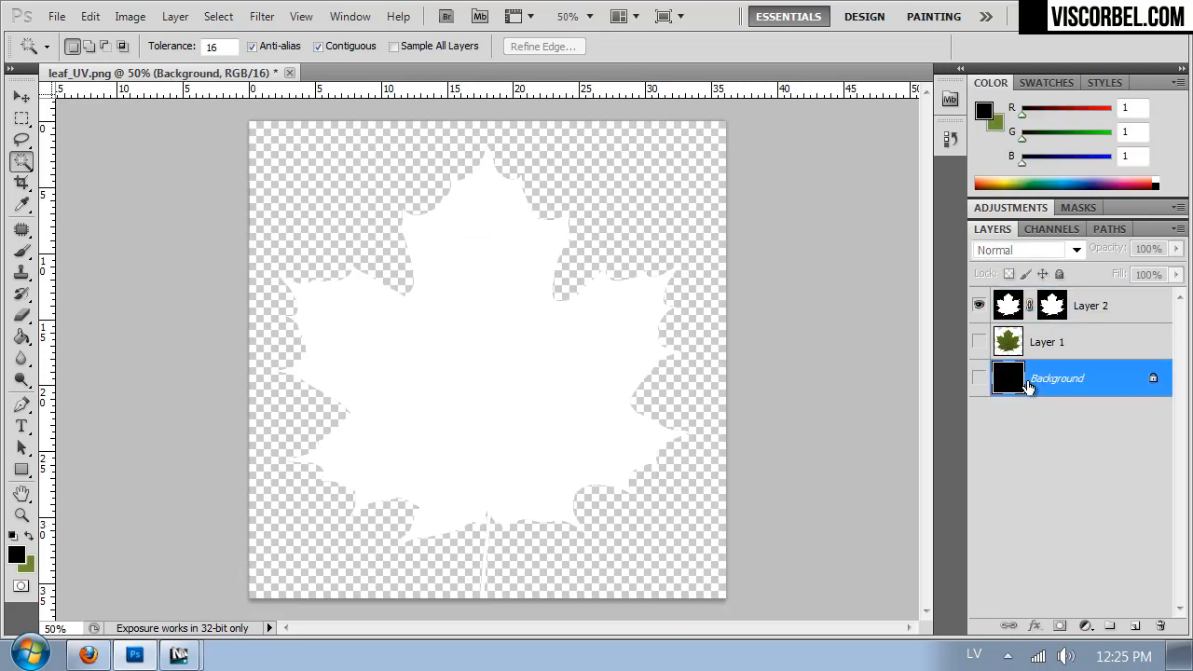
click(978, 378)
key(ctrl+u)
click(726, 319)
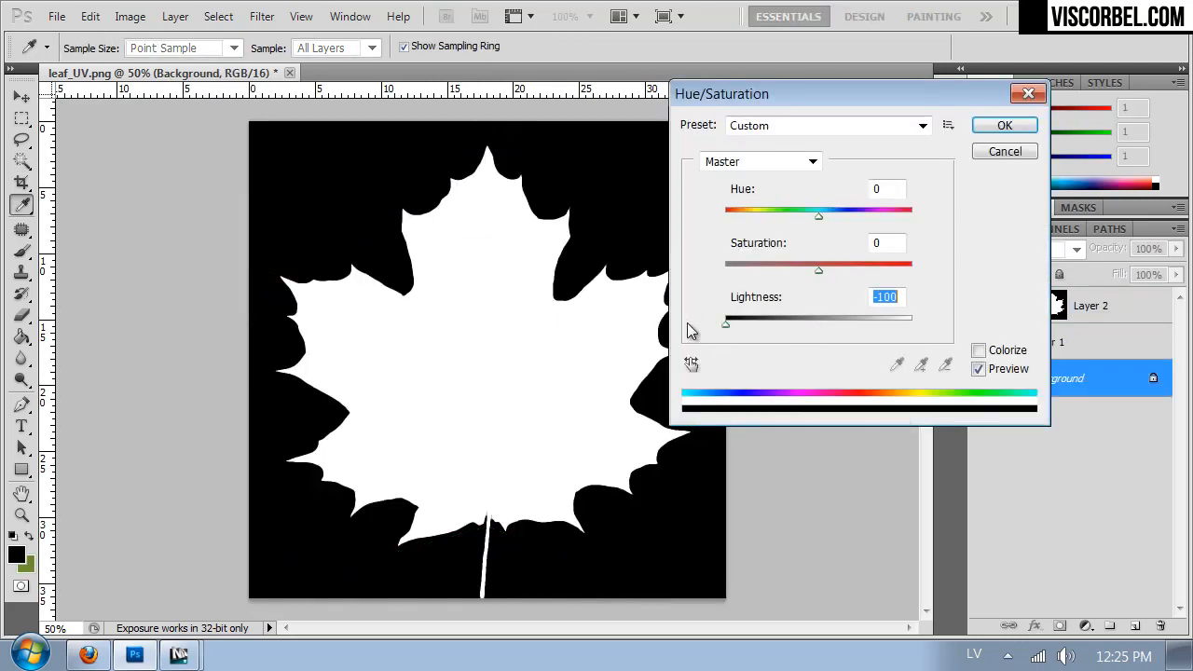
click(1025, 122)
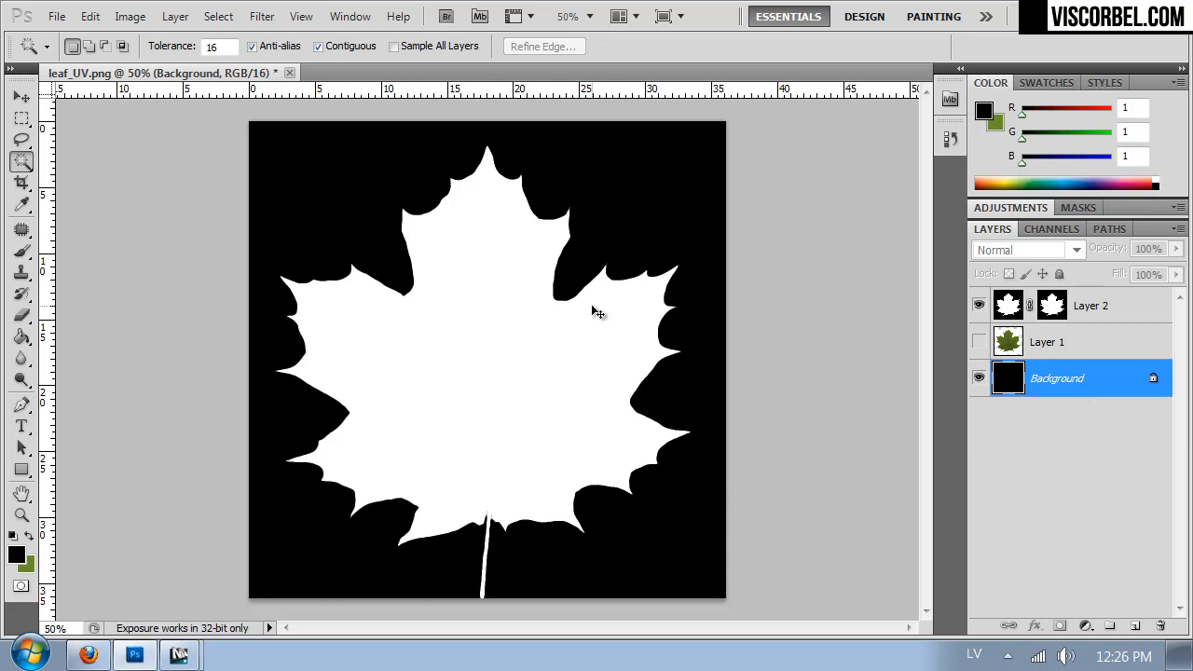
- Save the black-and-white leaf as a PNG in the Textures folder, overwriting the existing opacity texture
key(ctrl+shift+s)
click(365, 458)
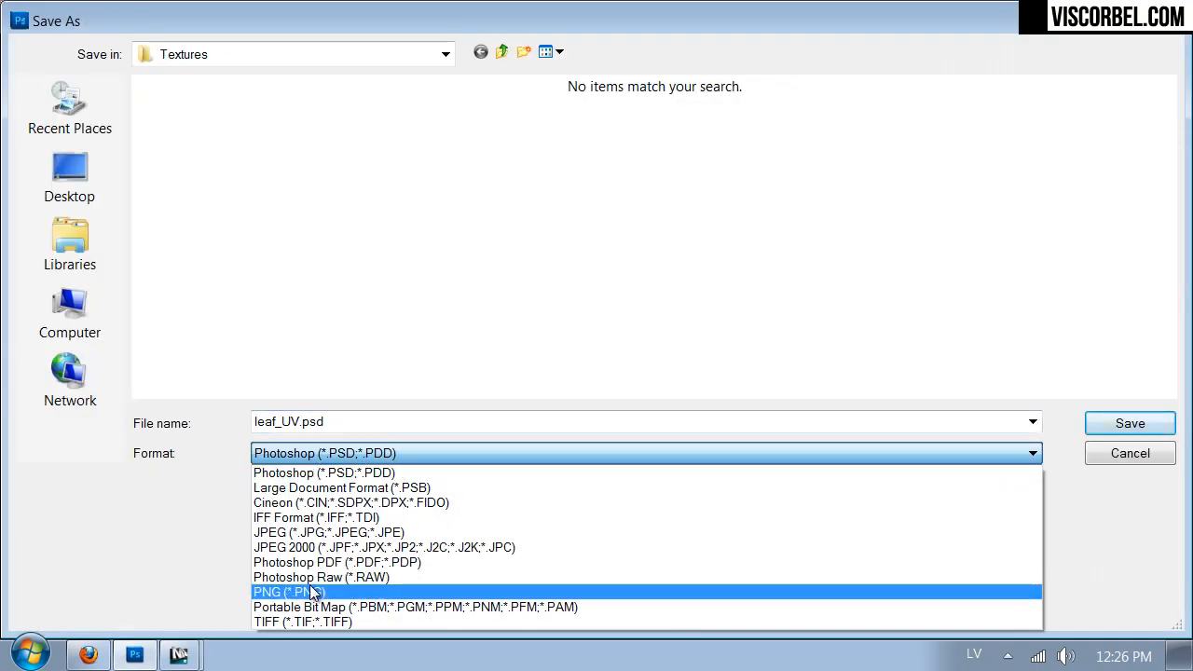
click(316, 522)
click(450, 331)
double_click(450, 332)
click(565, 262)
click(642, 233)
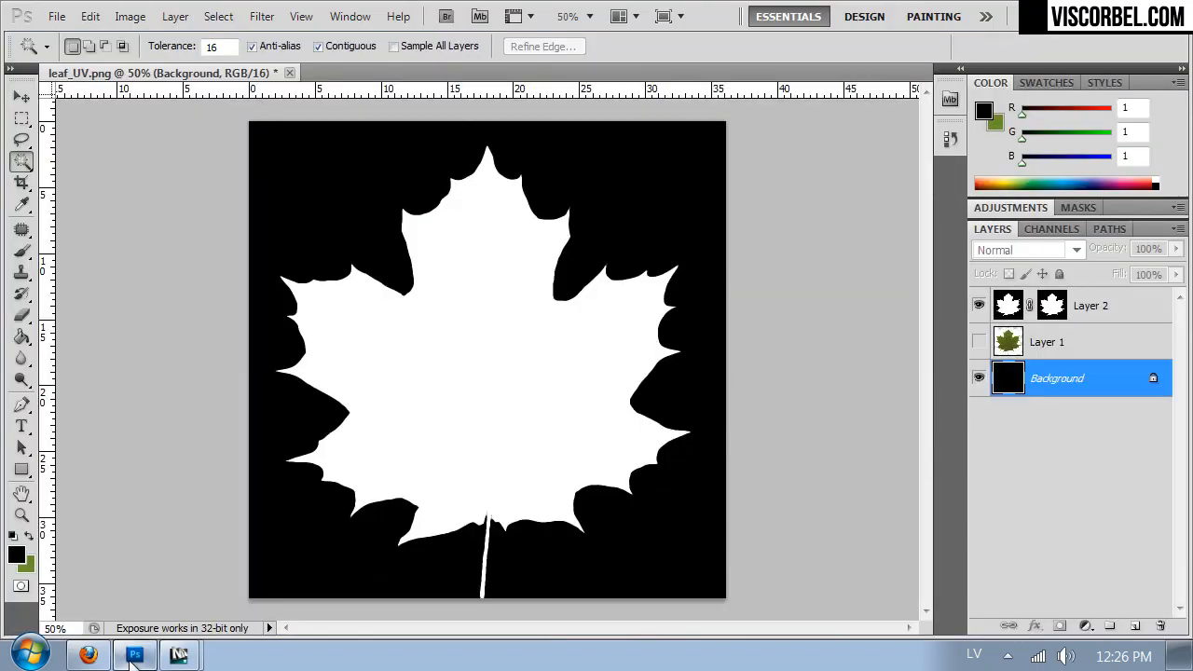
- Switch to 3ds Max, close the V-Ray frame buffer and reload the leaf material's leaf_opacity.png bitmap
mouse_move(179, 655)
click(214, 607)
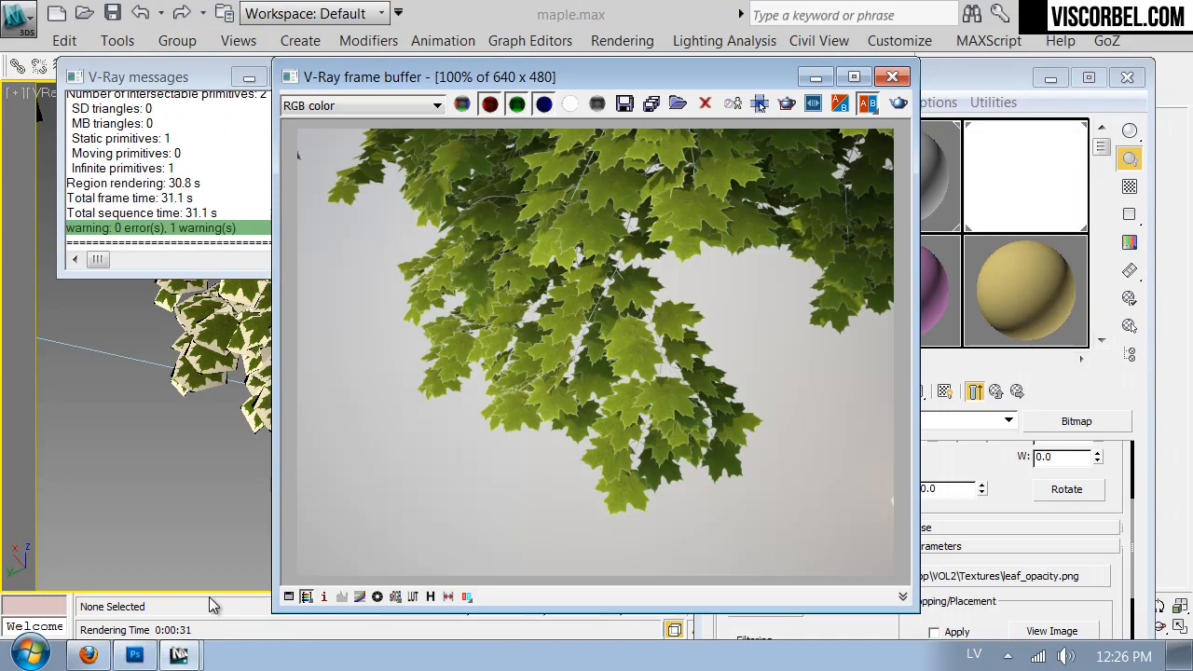
click(891, 77)
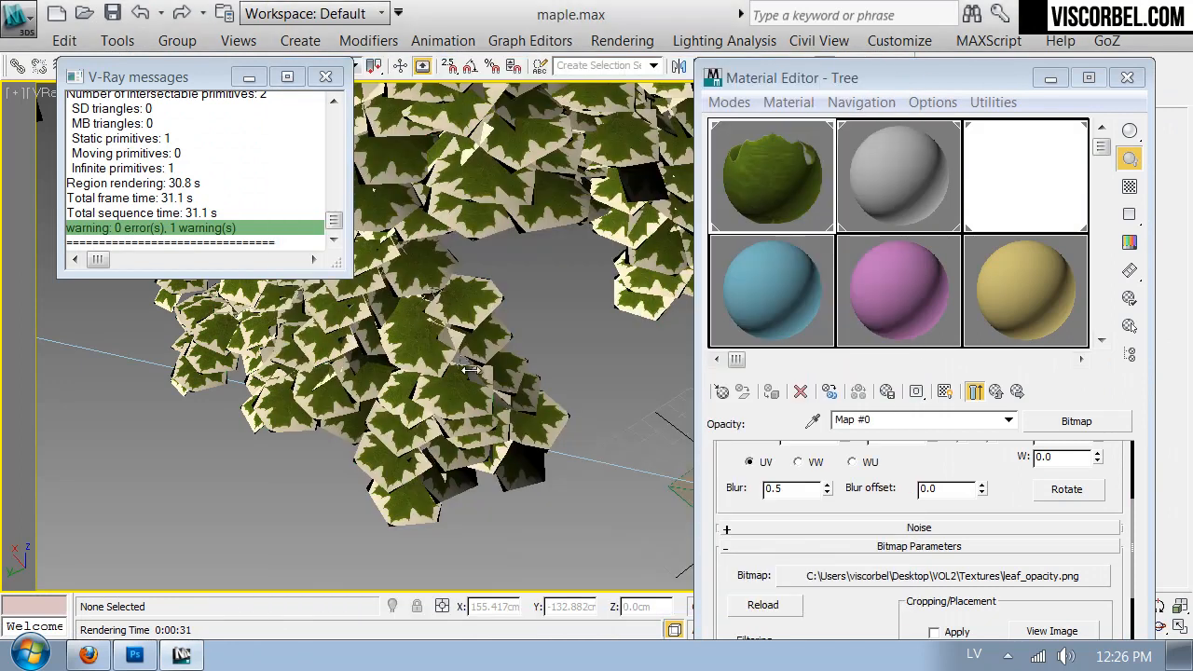
click(971, 392)
click(762, 606)
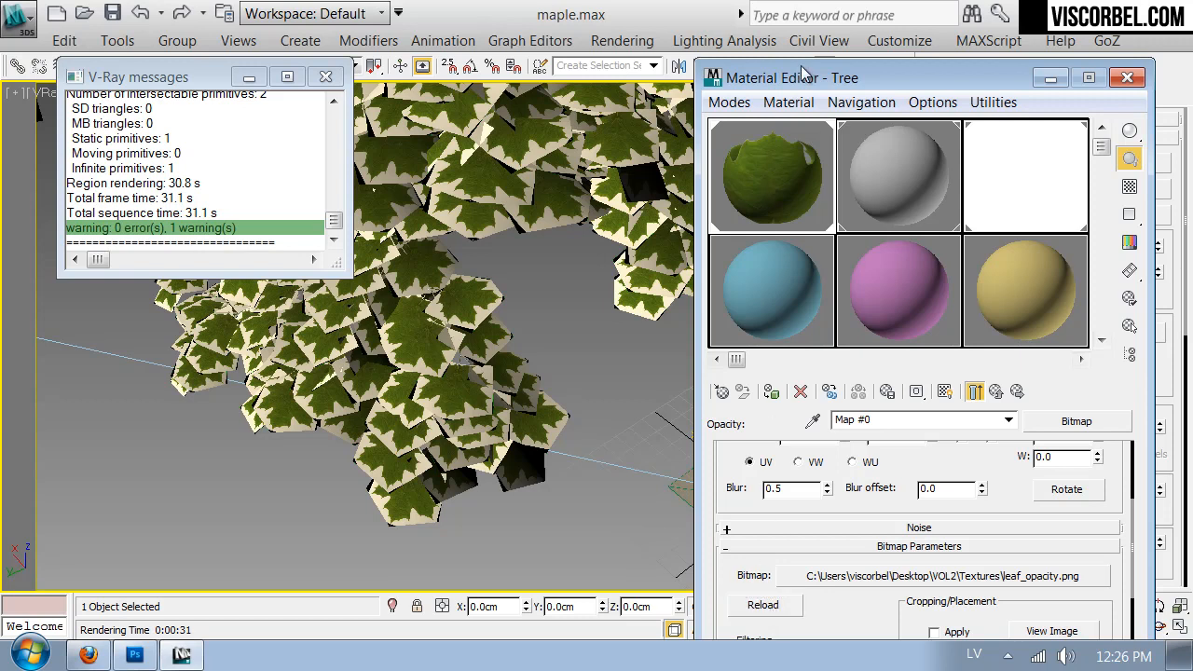
- Reposition the Material Editor, start a test render of the leaves and cancel it partway
drag(809, 77, 763, 39)
click(135, 655)
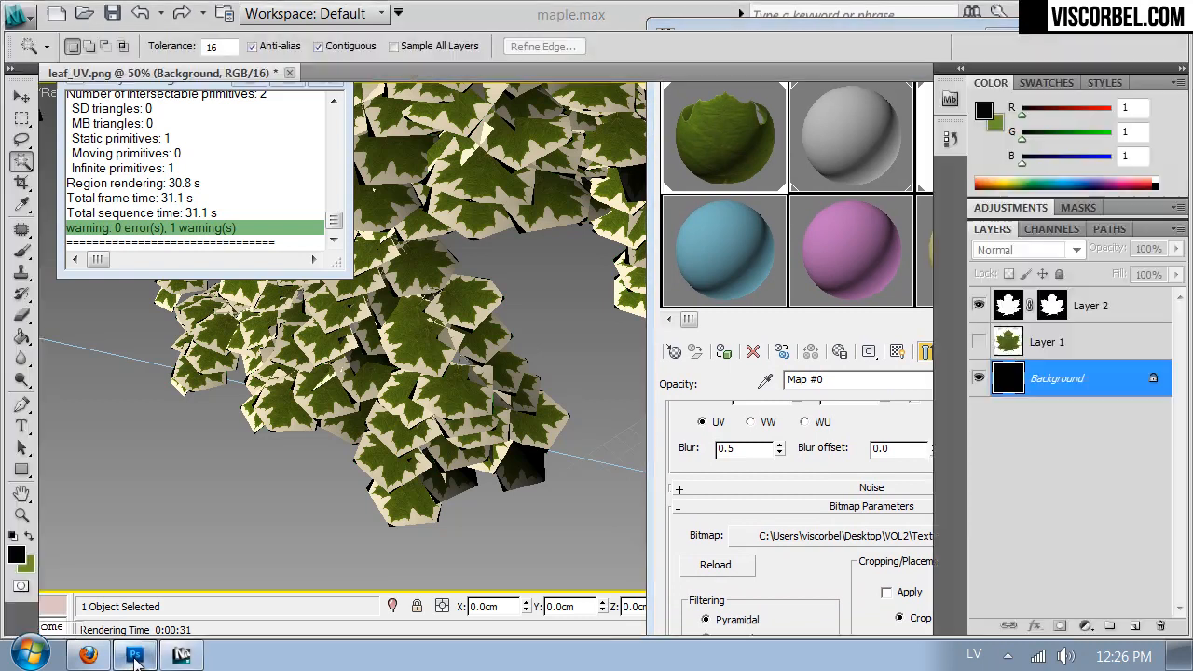
key(alt+Tab)
drag(836, 40, 820, 144)
click(895, 68)
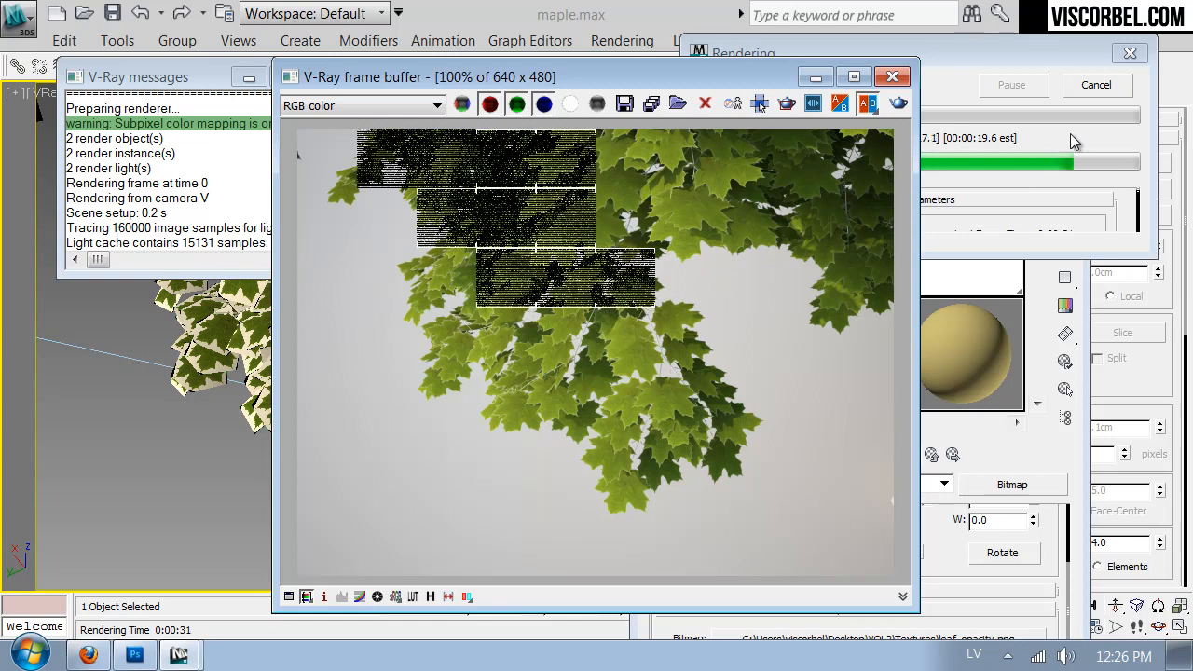
click(1094, 84)
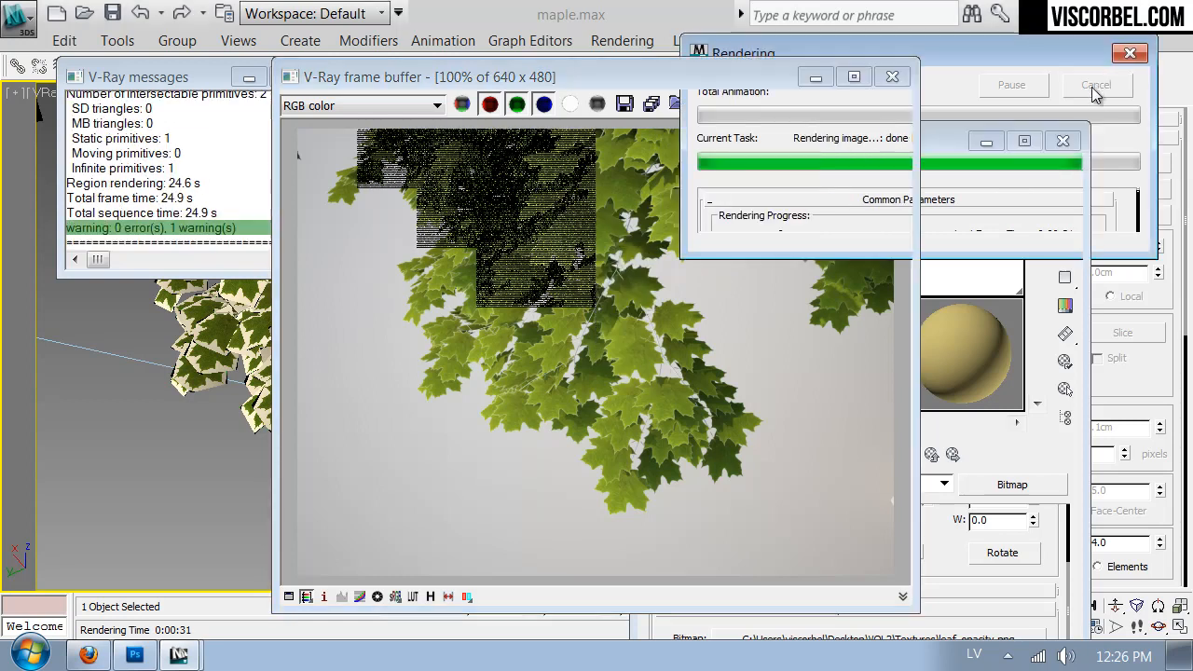
- Switch to Photoshop, hide Layer 2, show and activate Layer 1, and desaturate it with Saturation at -100
click(135, 655)
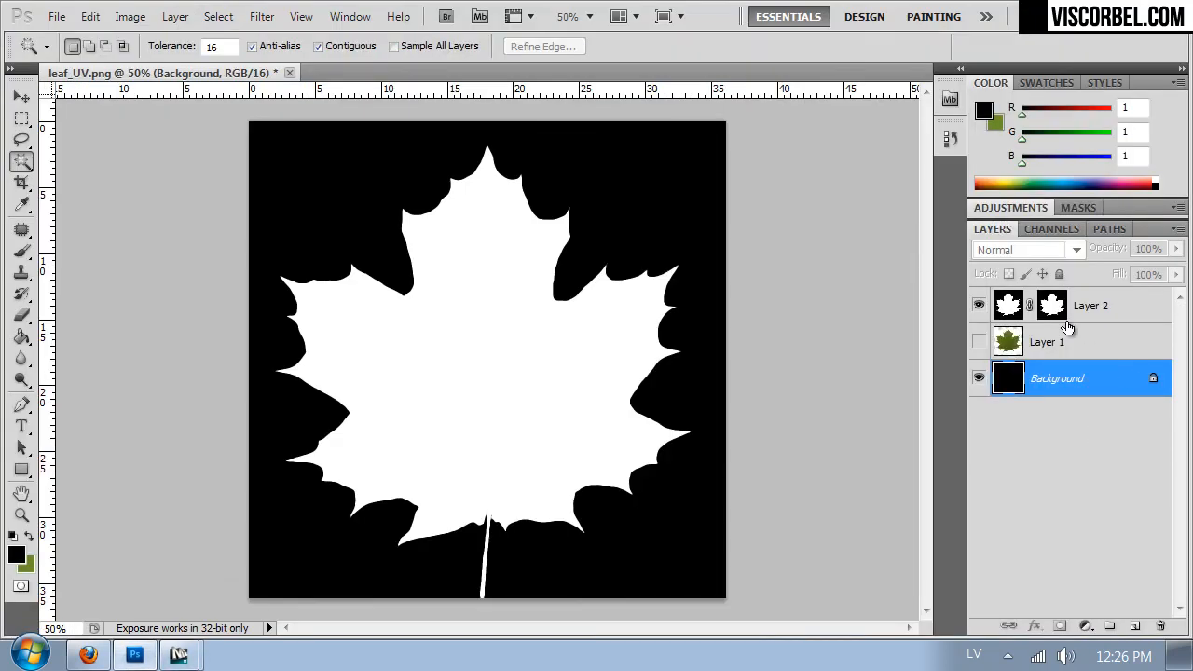
click(978, 304)
click(979, 341)
click(1014, 352)
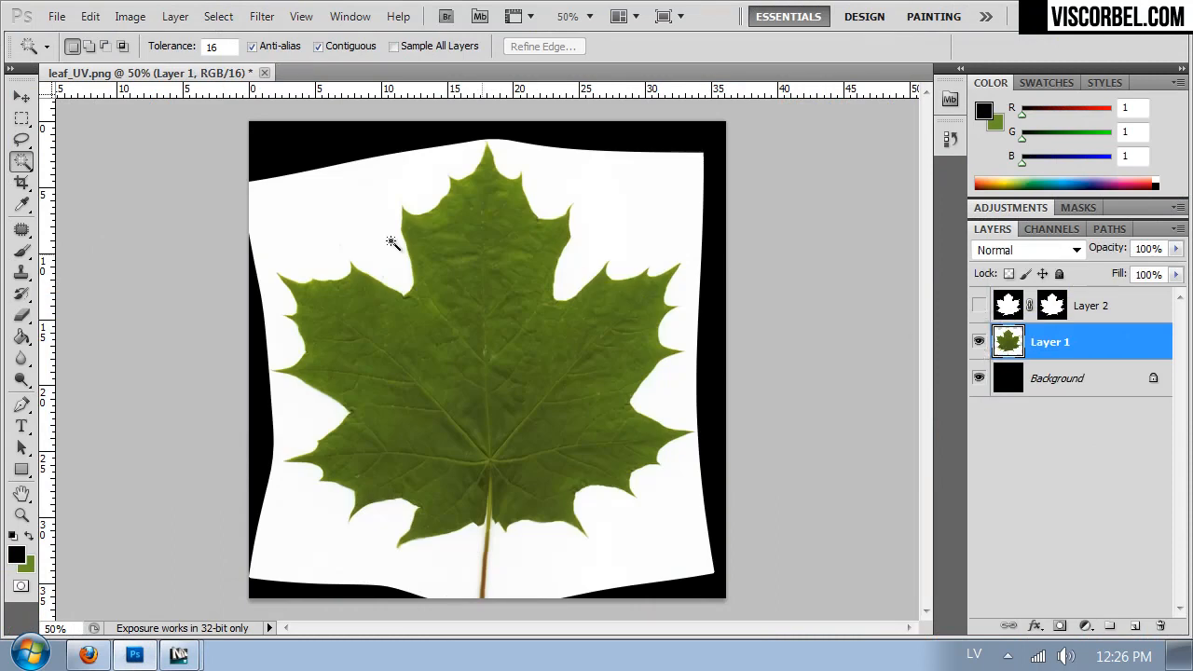
key(ctrl+u)
drag(818, 269, 679, 272)
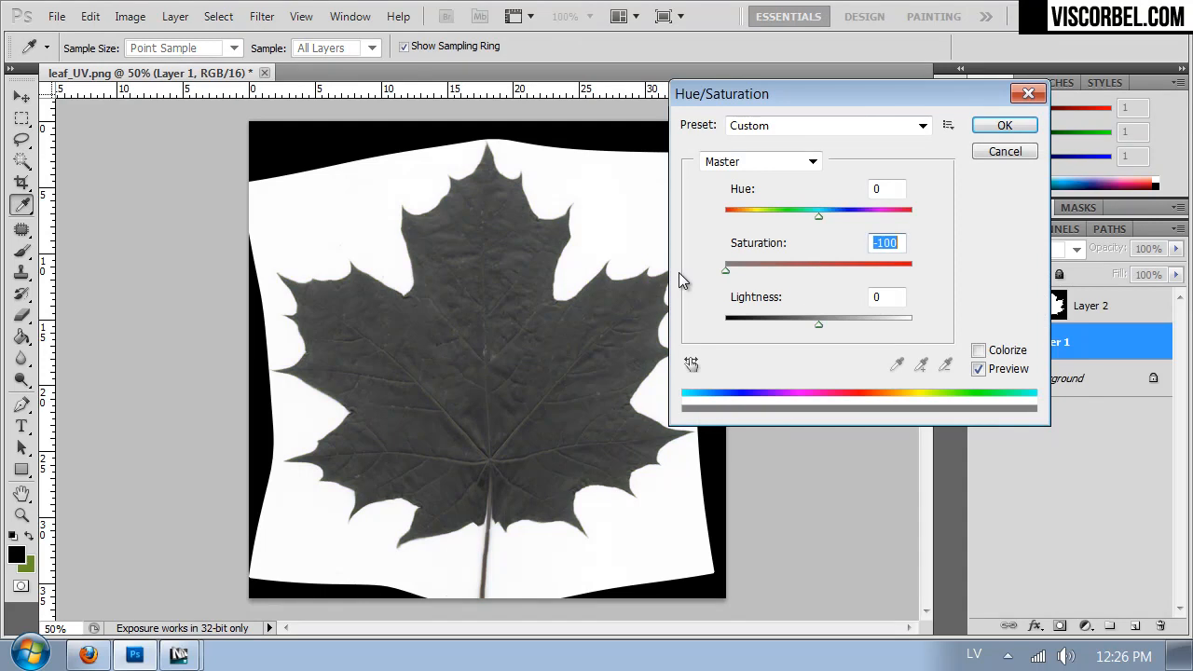
click(999, 125)
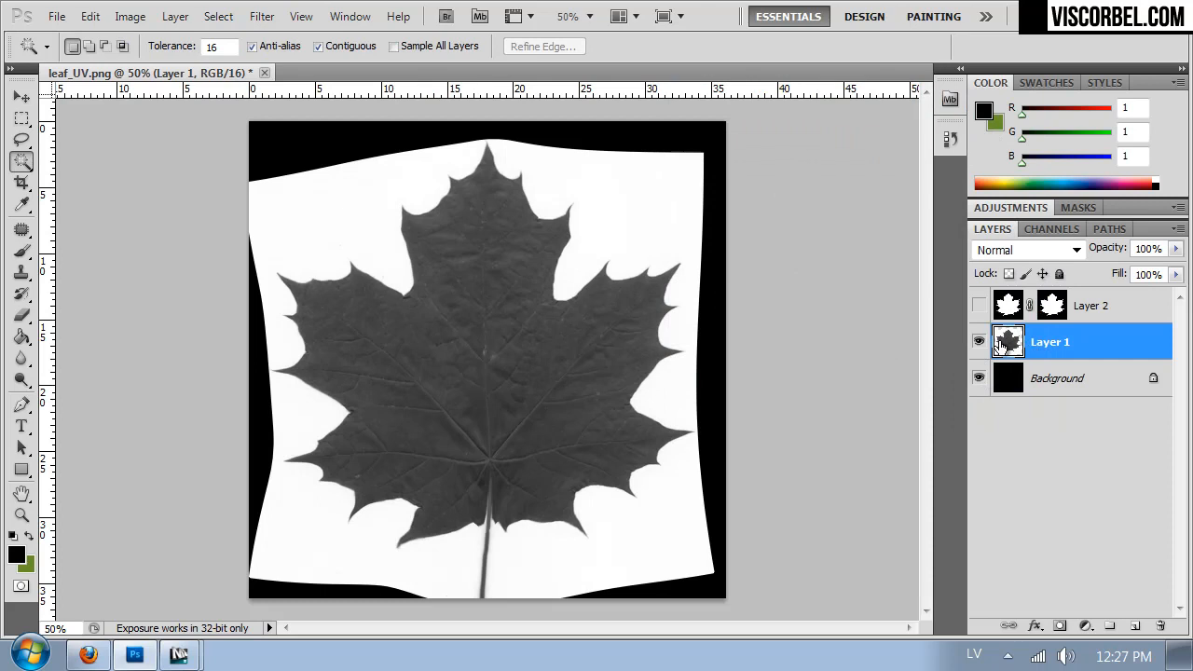
- Brighten the gray leaf on Layer 1 with a two-point Curves adjustment, placing the upper point at input 178, output 233
click(138, 17)
mouse_move(199, 73)
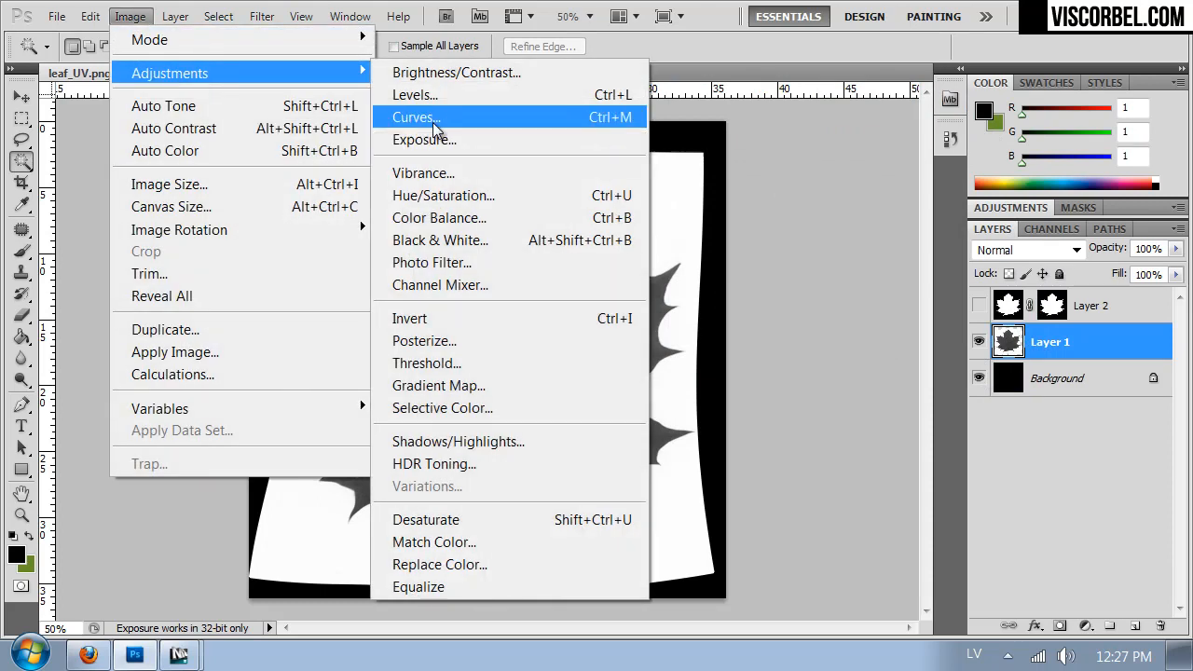
click(596, 117)
drag(914, 386, 877, 381)
drag(937, 330, 956, 290)
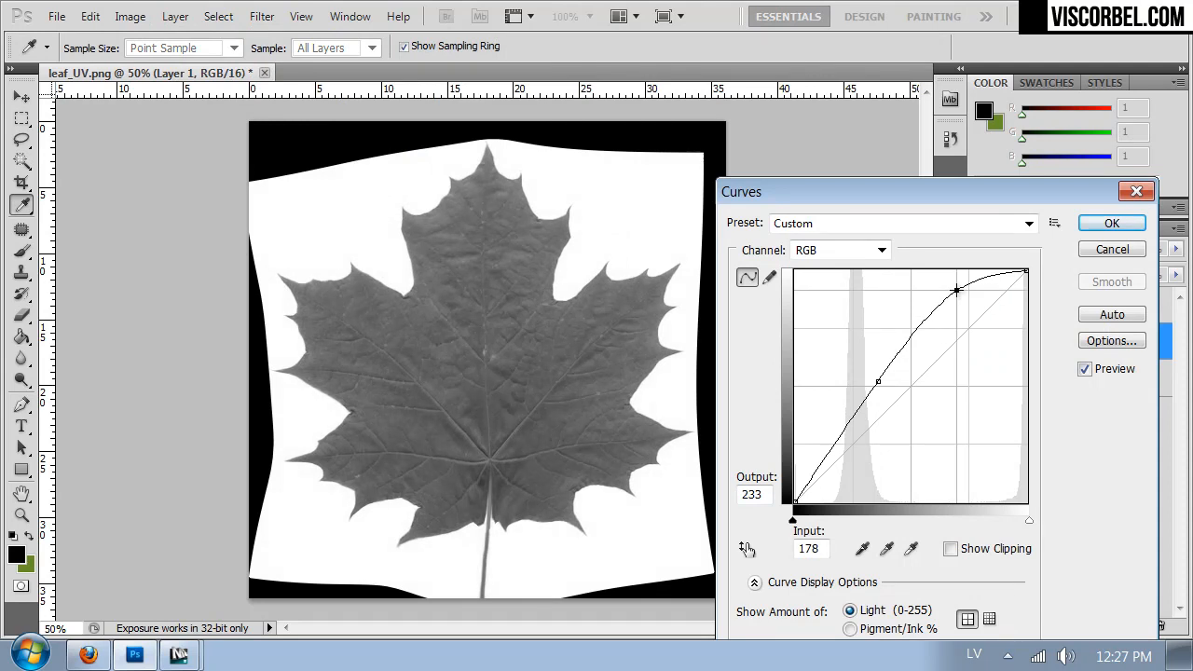
click(1109, 223)
- Add a new empty layer directly above Layer 1
click(1134, 626)
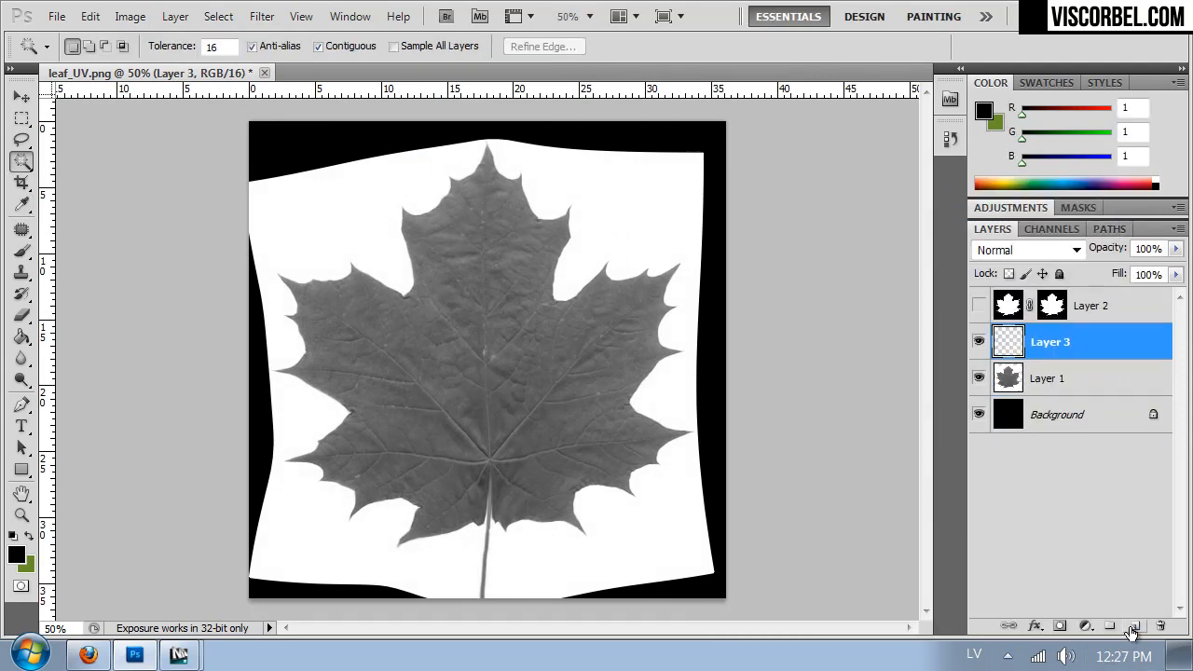
key(ctrl+plus)
key(ctrl+plus)
key(ctrl+plus)
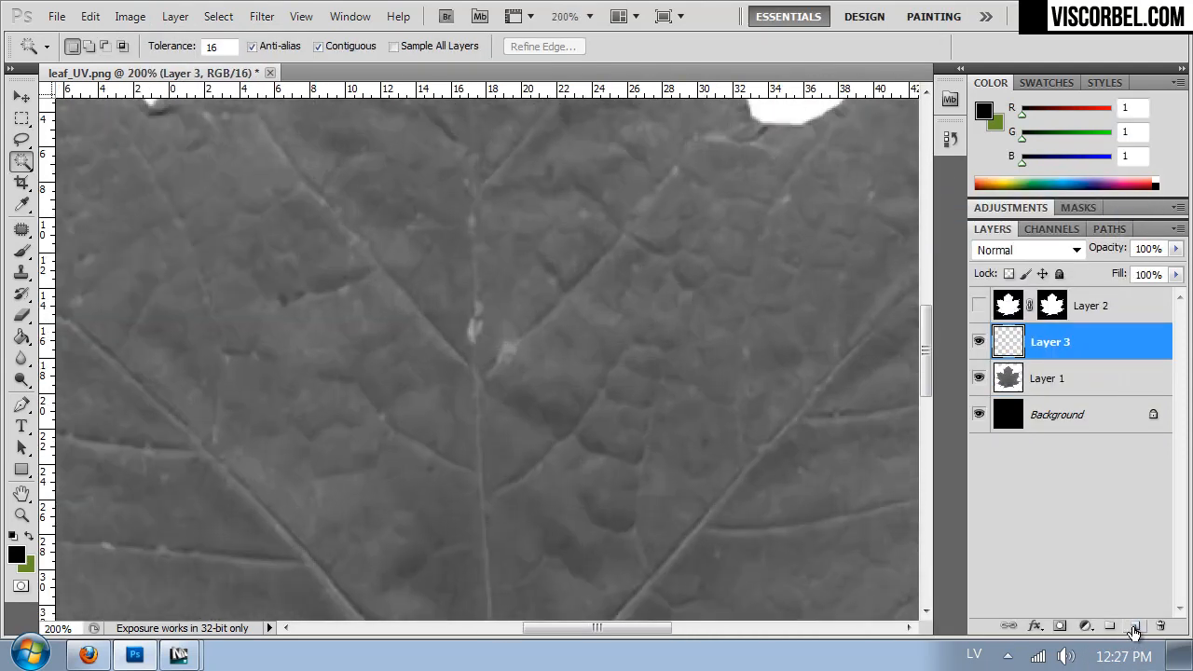
drag(438, 461, 448, 117)
key(ctrl+minus)
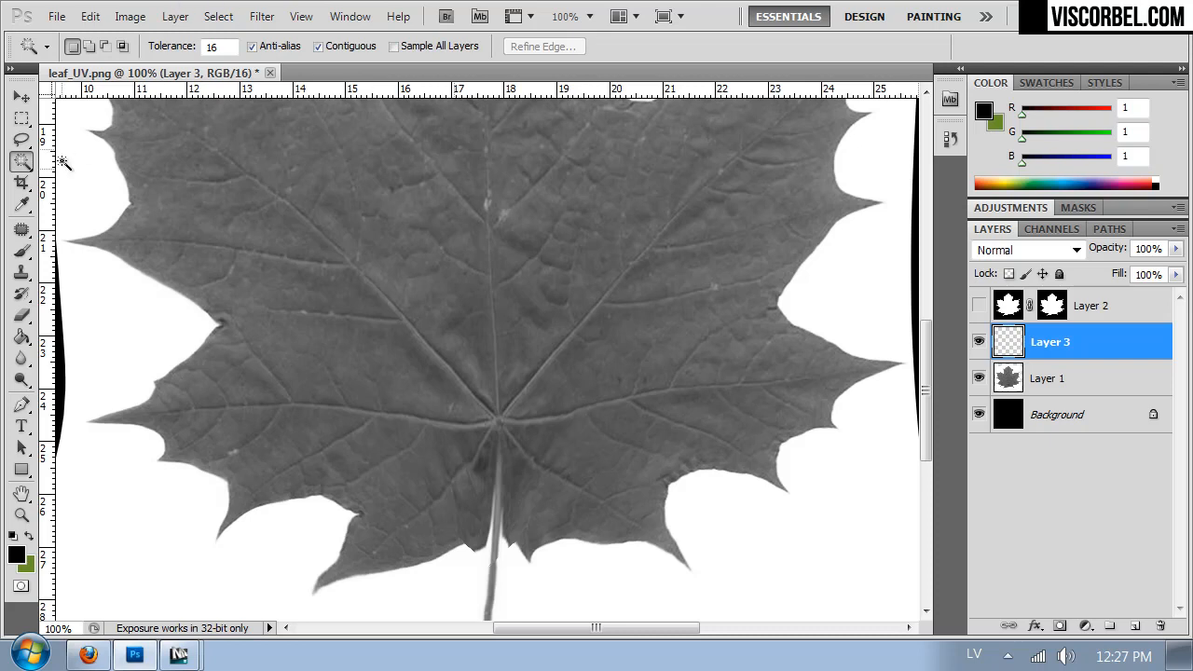
- Activate the Brush tool and set the foreground color to pure white (ffffff)
click(22, 250)
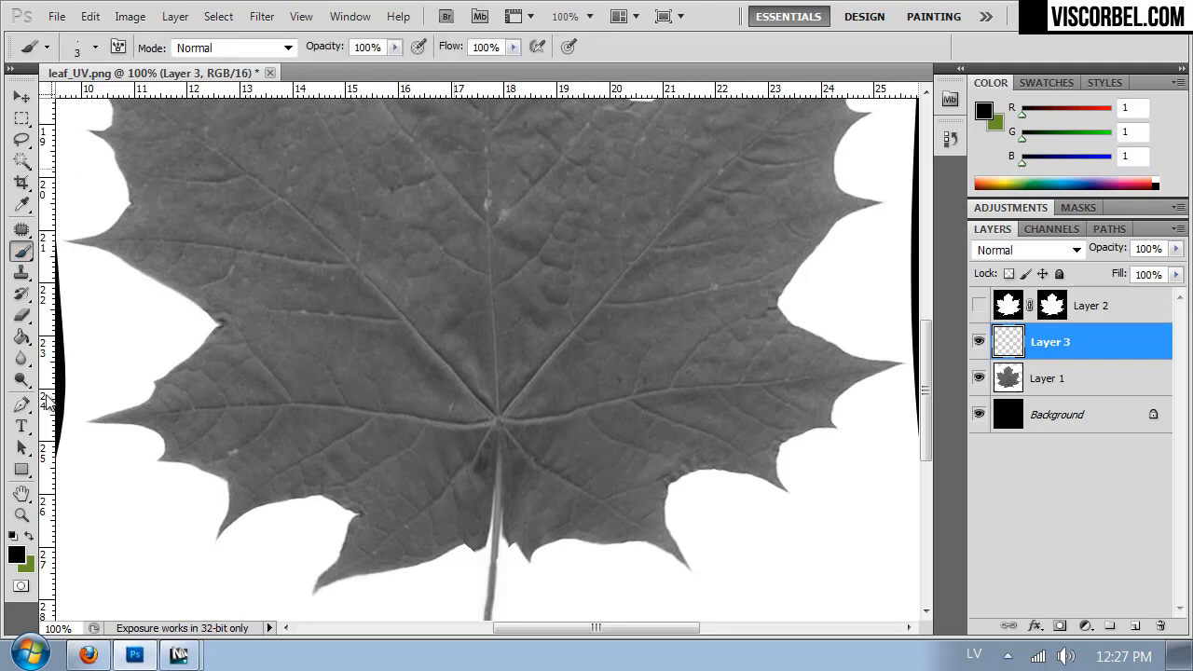
click(16, 553)
drag(613, 351, 520, 236)
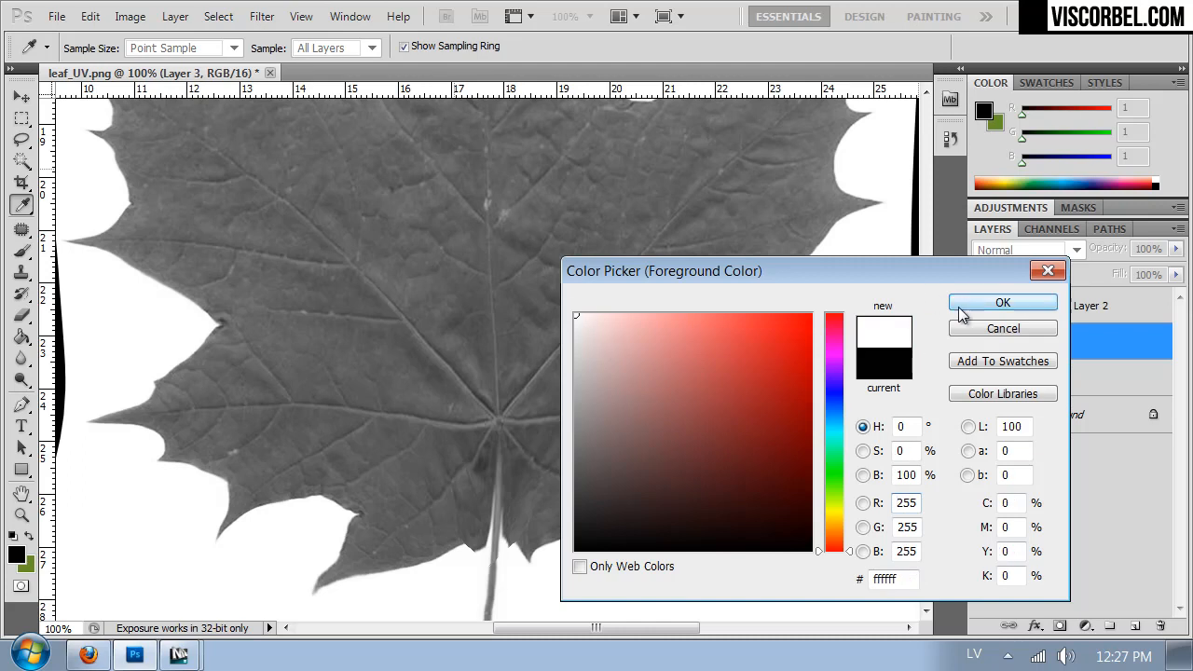
click(1002, 302)
right_click(583, 369)
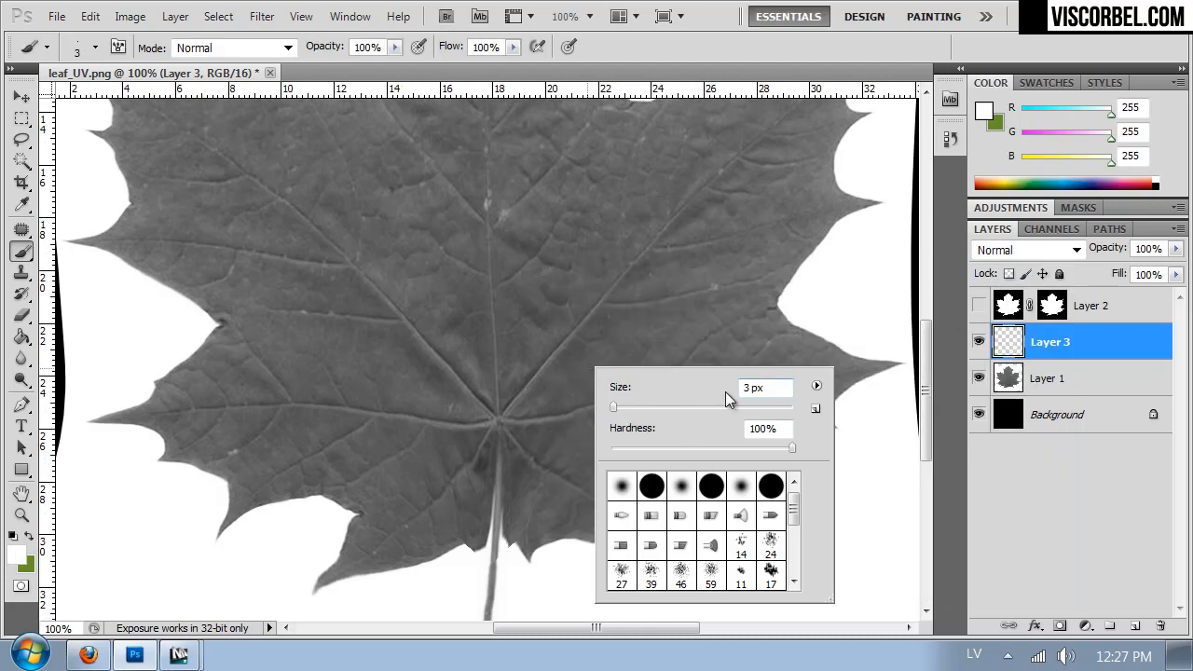
click(498, 422)
drag(500, 414, 501, 355)
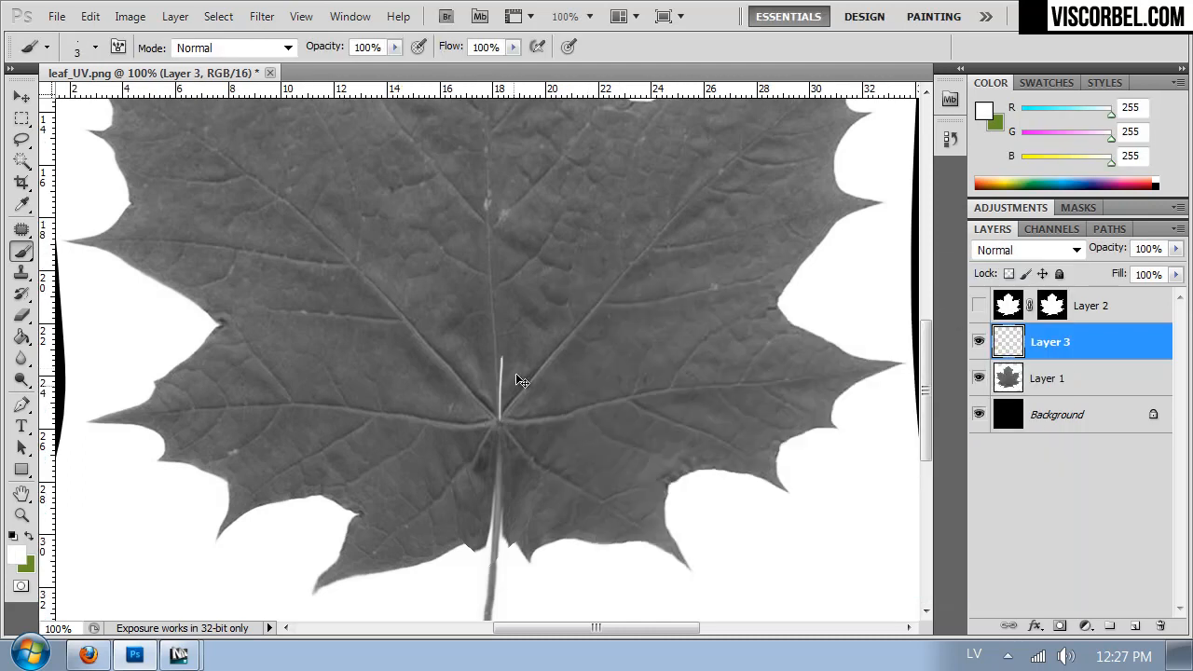
- Set the brush size to 5 px and paint the stem's upper end plus the lower-right lobe's main vein with its side branches
right_click(545, 357)
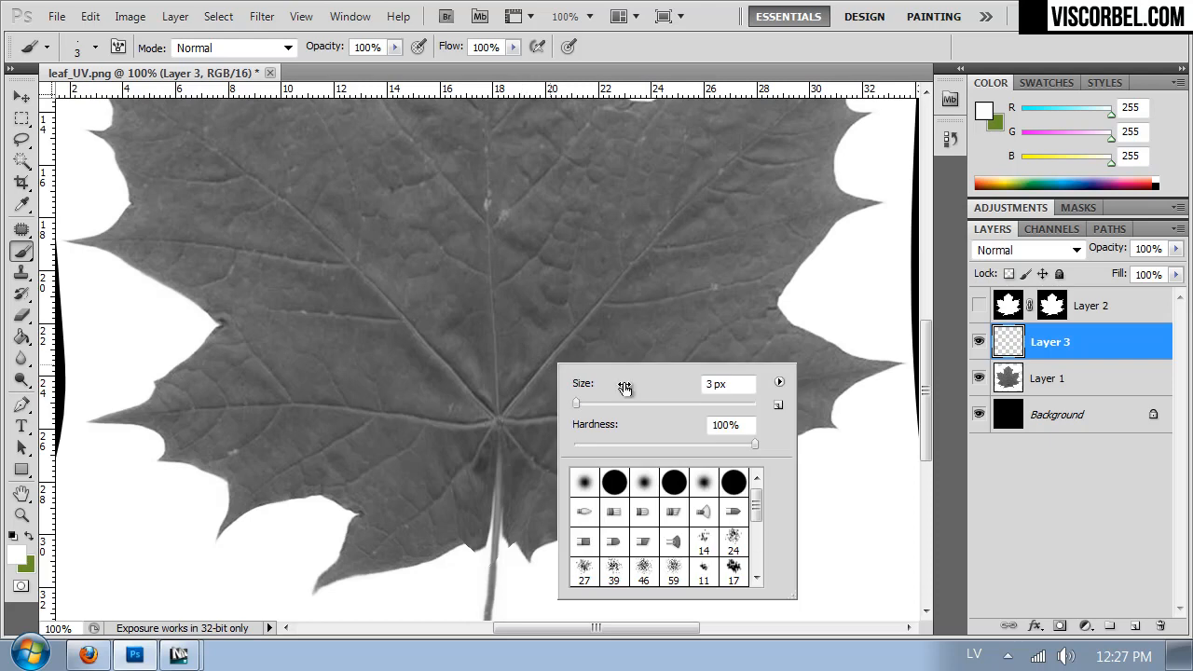
double_click(719, 384)
text(5)
click(501, 424)
drag(500, 418, 498, 470)
mouse_move(503, 420)
mouse_down()
mouse_move(740, 381)
mouse_move(759, 355)
mouse_up()
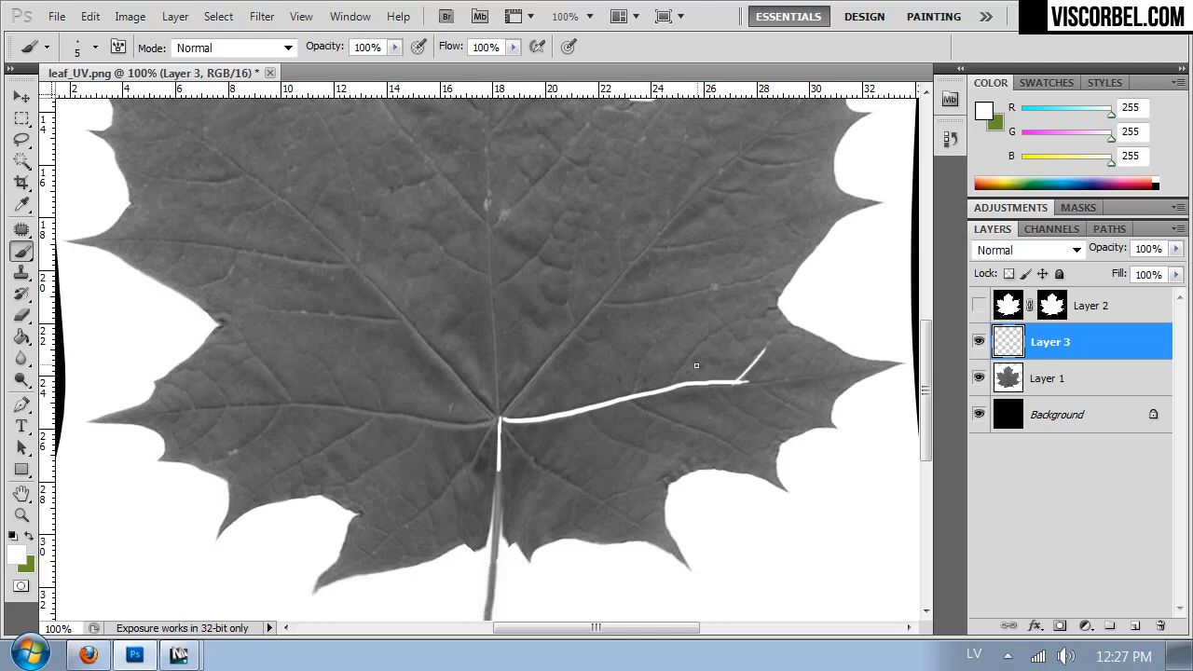
drag(675, 378, 720, 329)
drag(654, 412, 750, 452)
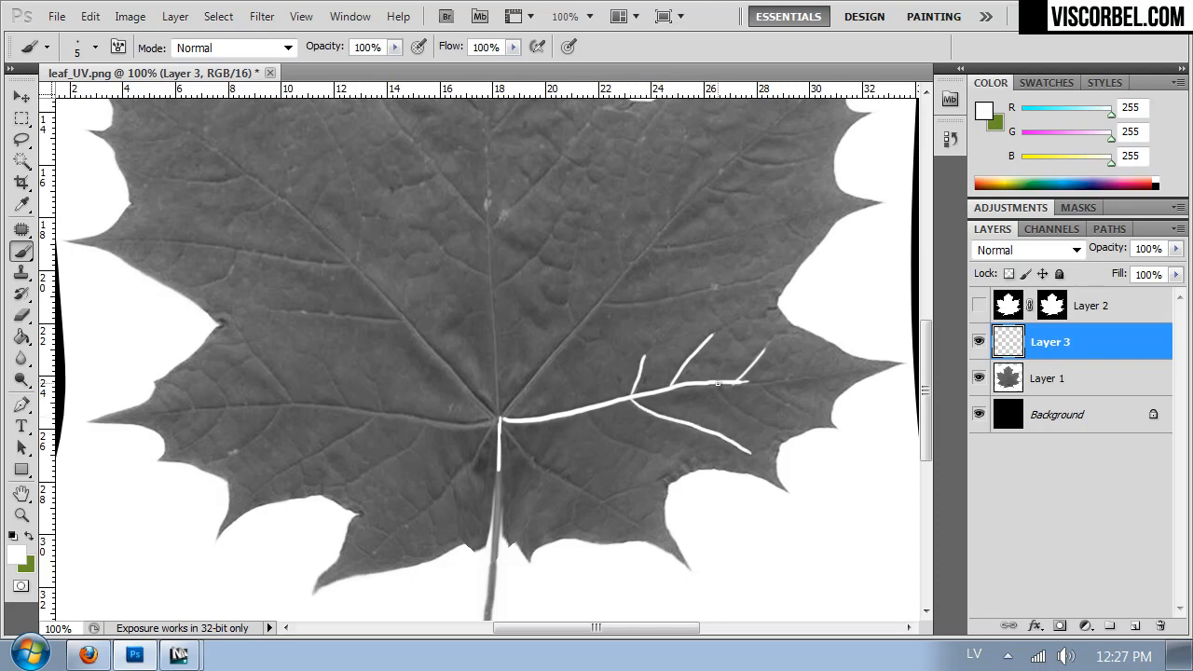
drag(725, 401, 766, 421)
drag(735, 380, 837, 376)
drag(766, 386, 800, 410)
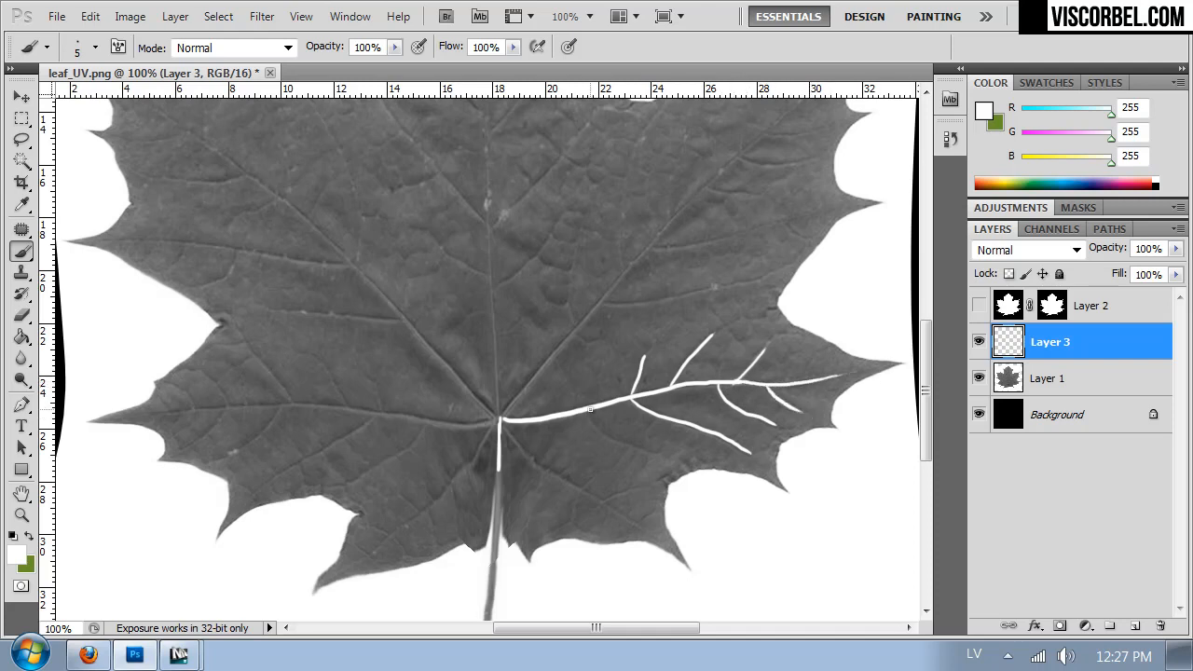
drag(589, 413, 652, 453)
- Paint the main veins and short side branches of the two small lobes on either side of the stem
drag(524, 450, 560, 472)
drag(617, 510, 650, 541)
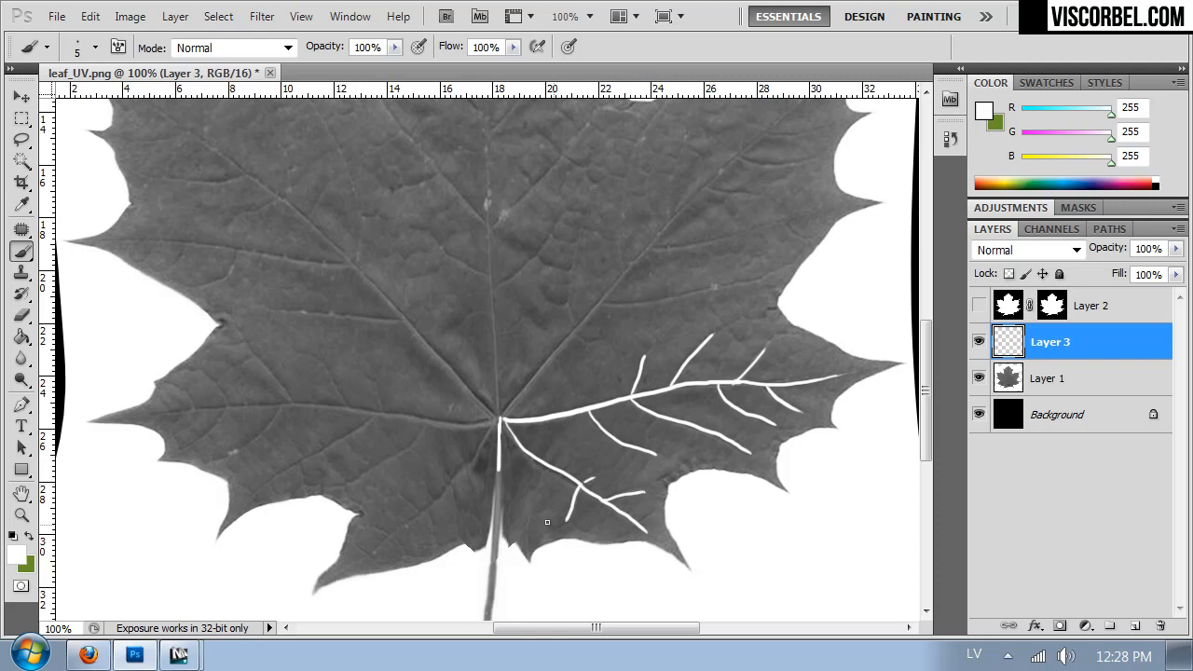
drag(501, 420, 399, 525)
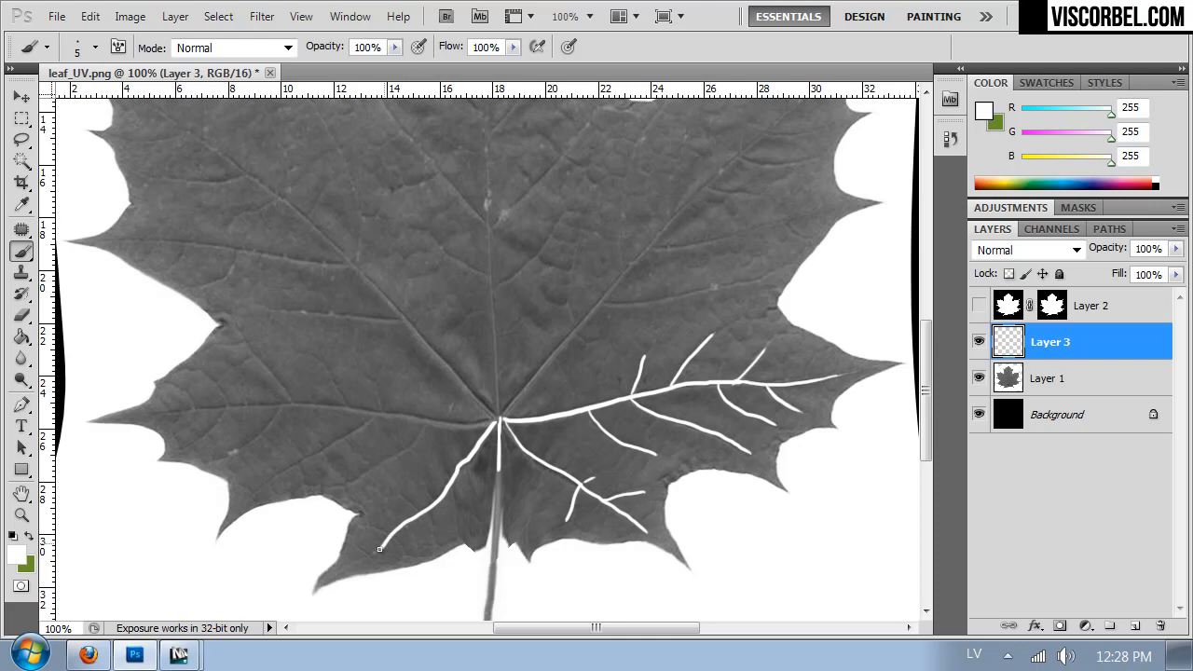
mouse_move(424, 510)
mouse_down()
mouse_move(393, 505)
mouse_move(430, 489)
mouse_up()
- Paint the main veins of the lower-left, upper-right, upper-left and central lobes, each running into the stem junction
mouse_move(154, 412)
mouse_down()
mouse_move(299, 405)
mouse_move(493, 419)
mouse_up()
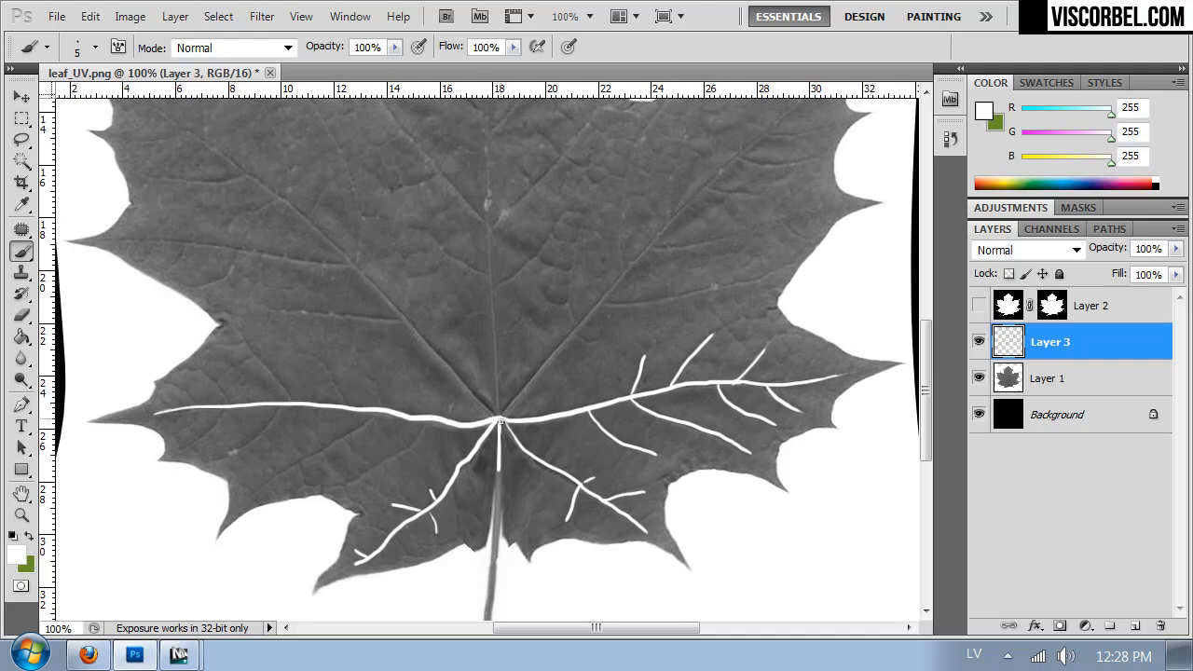
drag(469, 327, 465, 460)
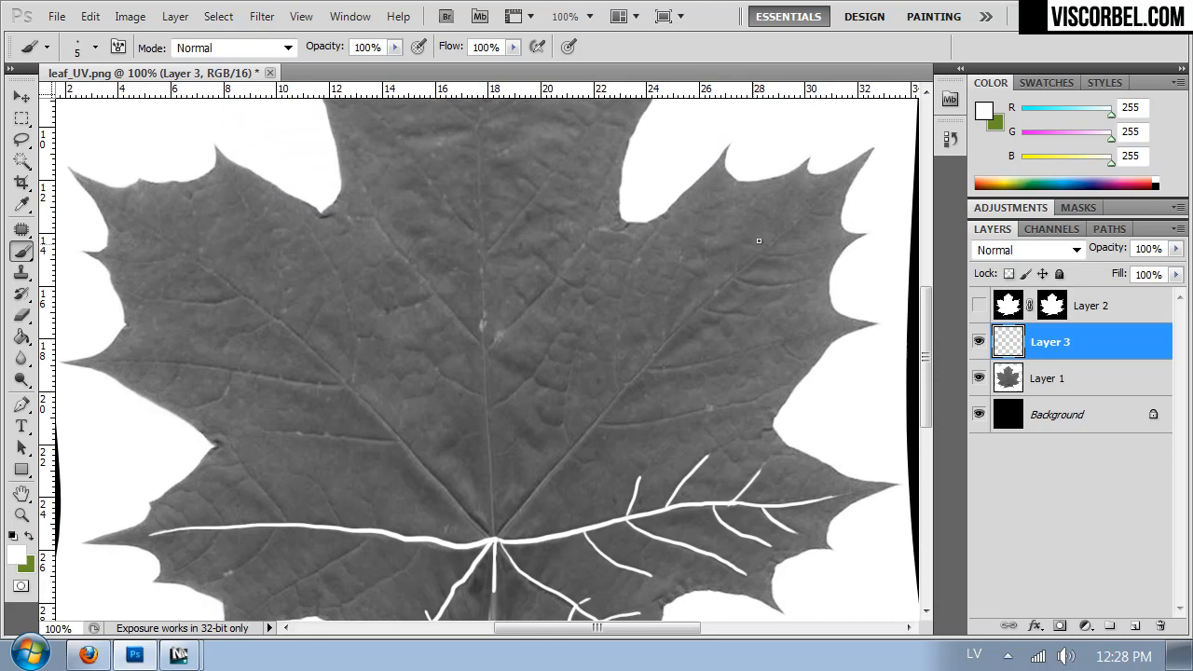
mouse_move(824, 195)
mouse_down()
mouse_move(649, 355)
mouse_move(492, 532)
mouse_up()
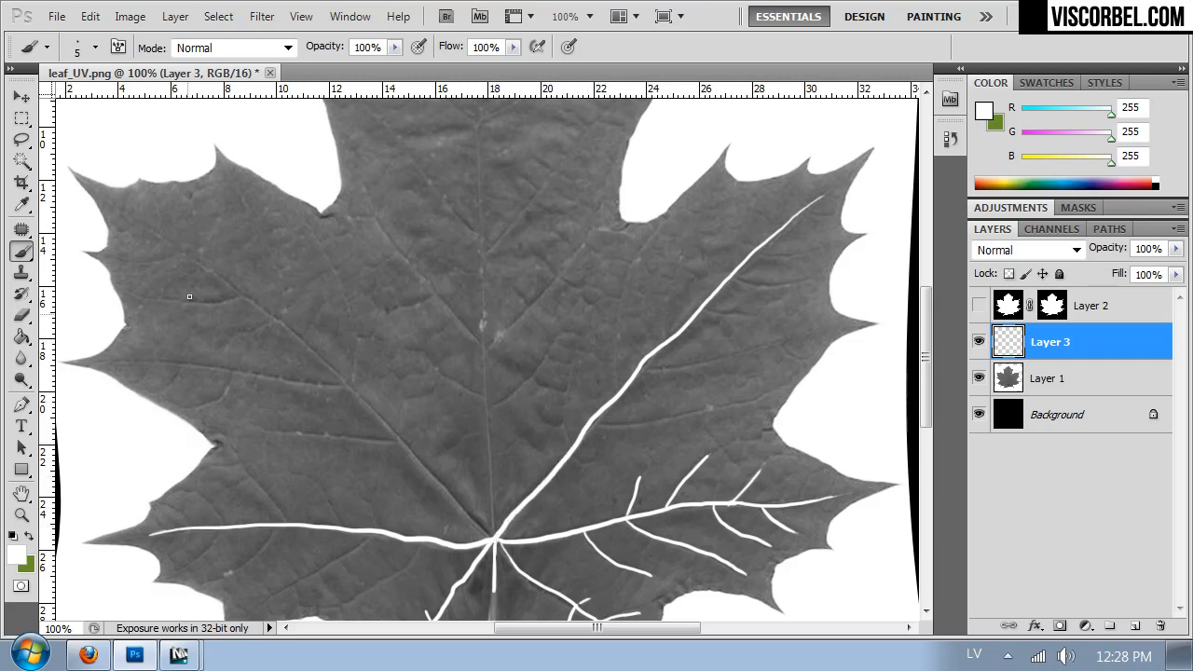
mouse_move(164, 240)
mouse_down()
mouse_move(294, 330)
mouse_move(489, 535)
mouse_up()
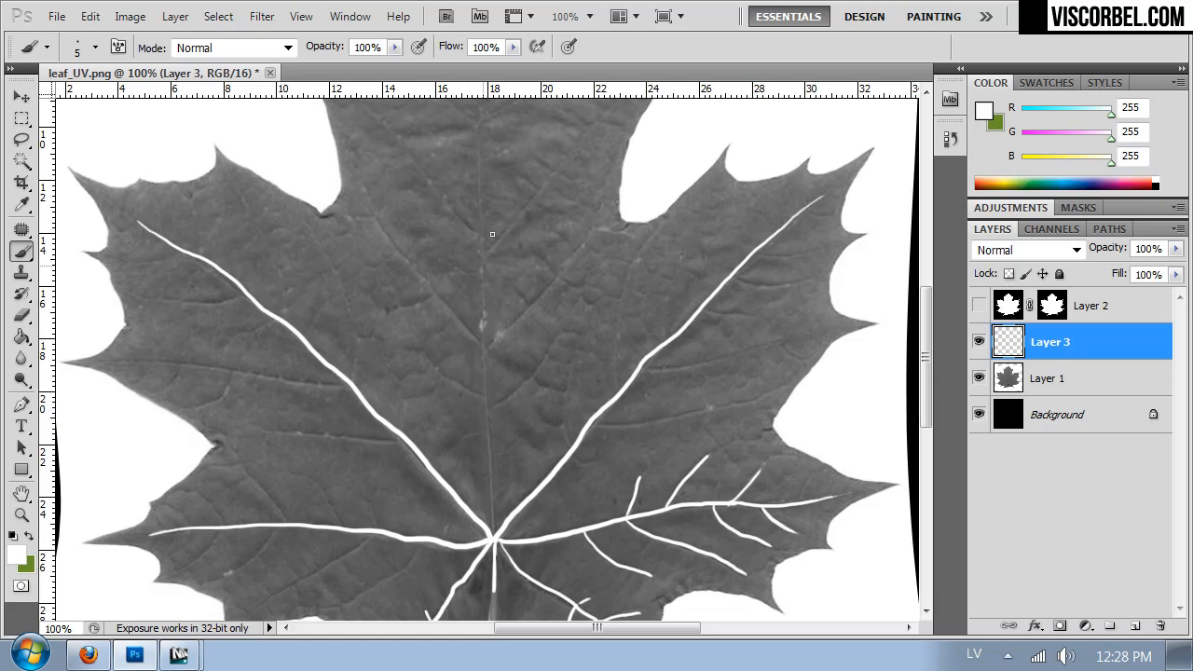
drag(495, 192, 490, 250)
drag(469, 118, 490, 590)
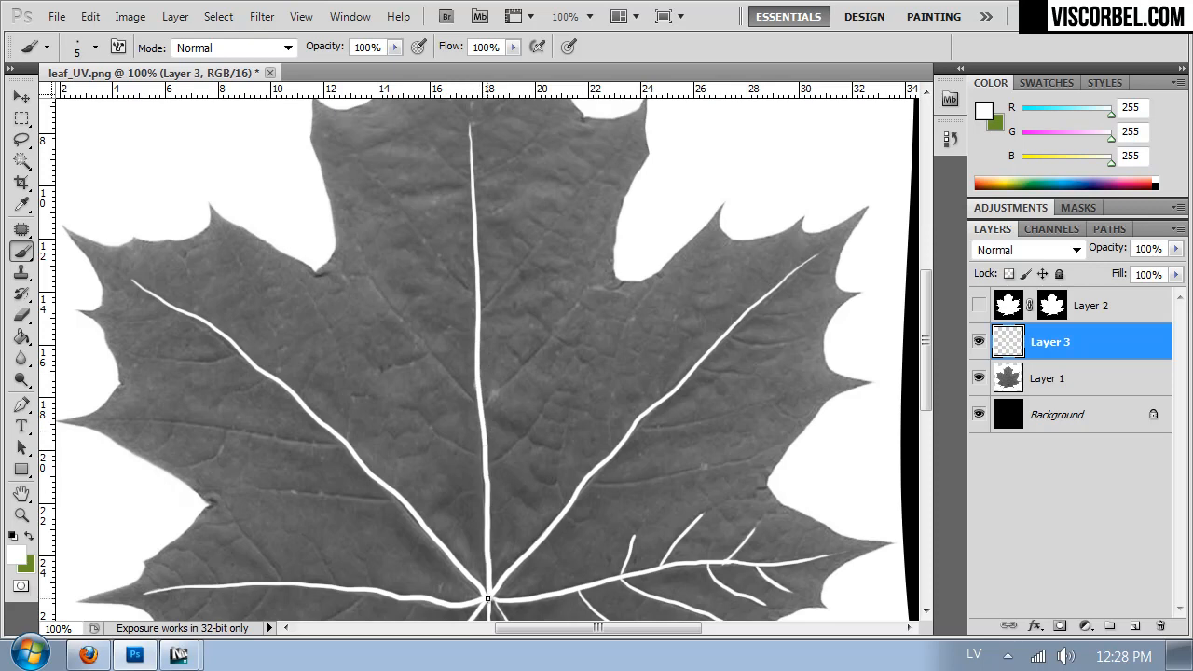
- Extend the central vein to the leaf's tip and paint side veins branching off both sides of it
drag(527, 208, 540, 306)
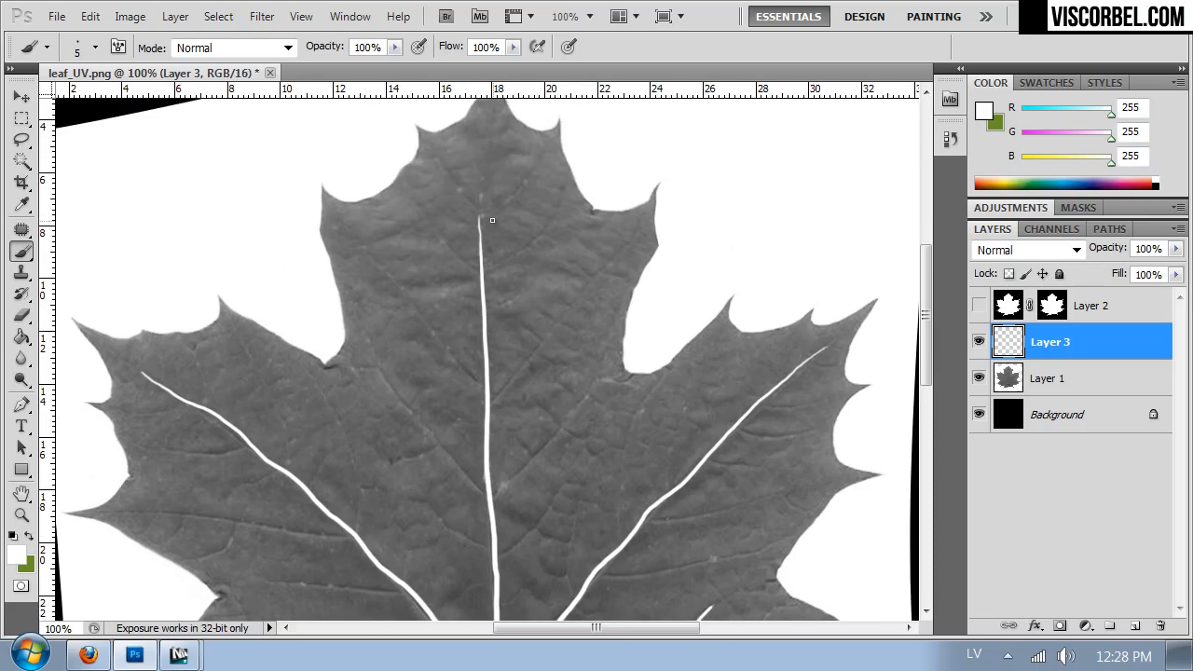
drag(479, 202, 482, 165)
drag(481, 217, 518, 186)
drag(483, 266, 557, 210)
drag(487, 405, 614, 254)
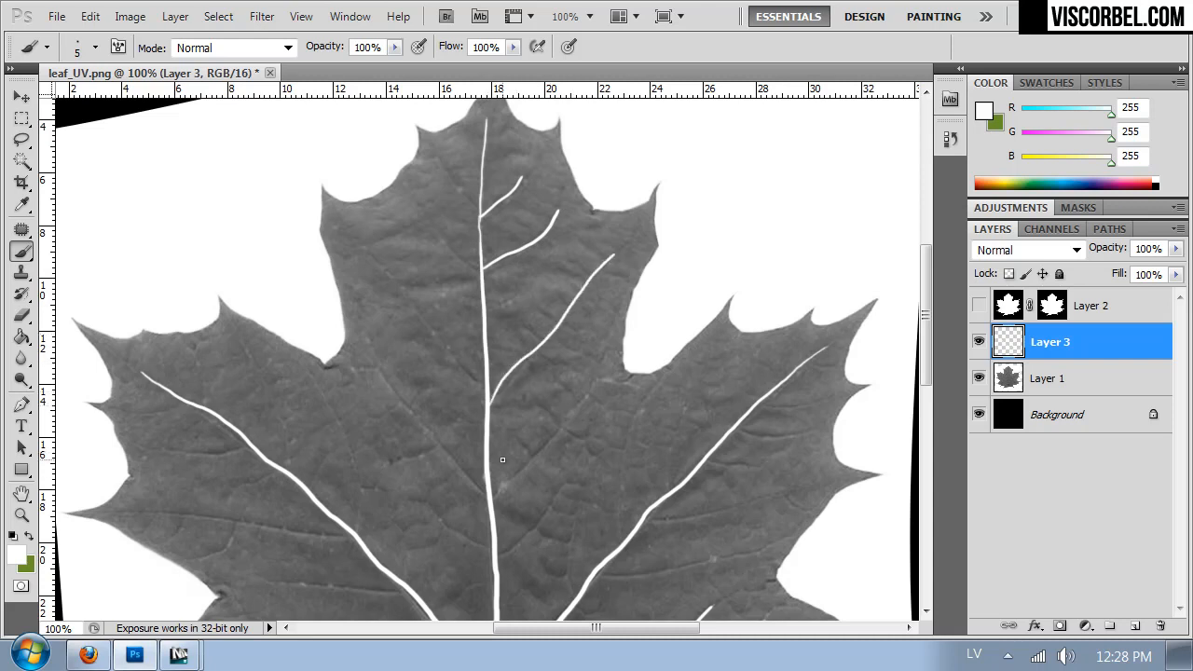
drag(495, 498, 579, 400)
drag(497, 557, 532, 530)
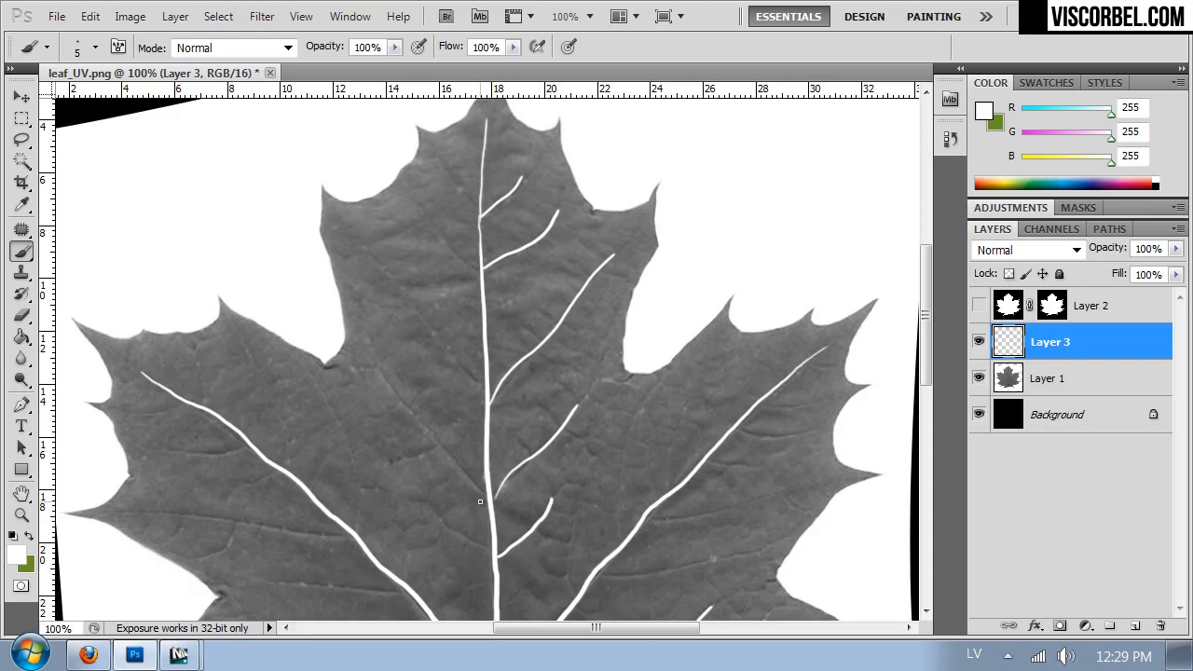
drag(485, 494, 377, 369)
drag(486, 387, 378, 261)
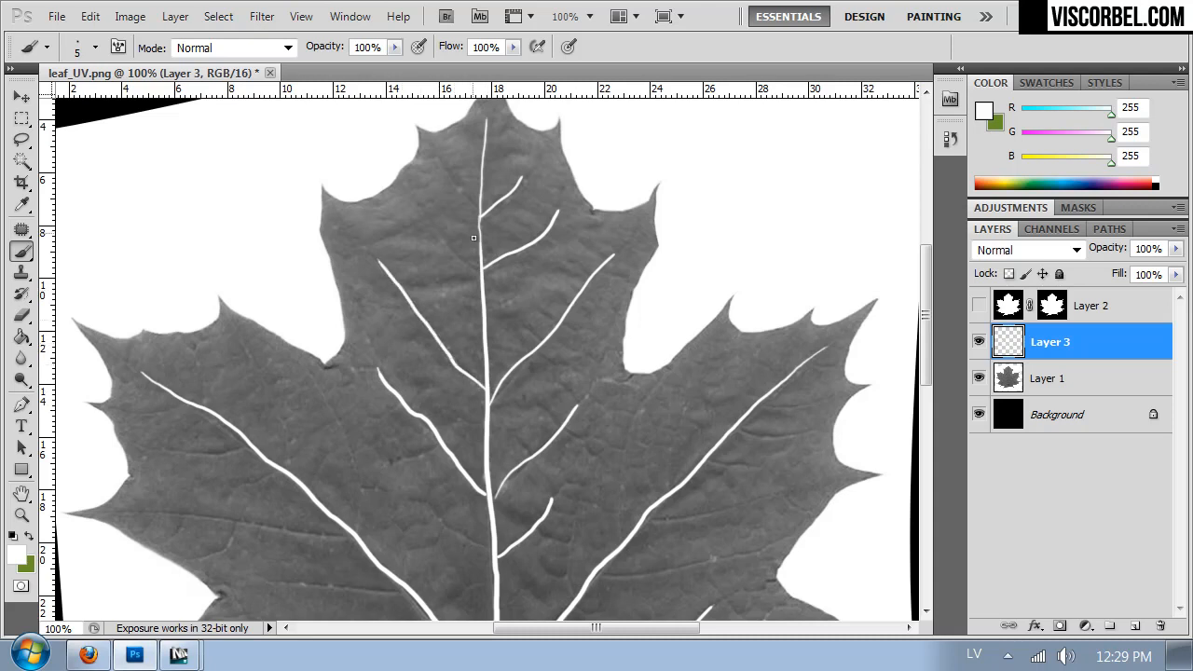
drag(480, 274, 420, 212)
- Paint the side veins branching off both sides of the upper-left lobe's main vein
scroll(519, 479, down, 3)
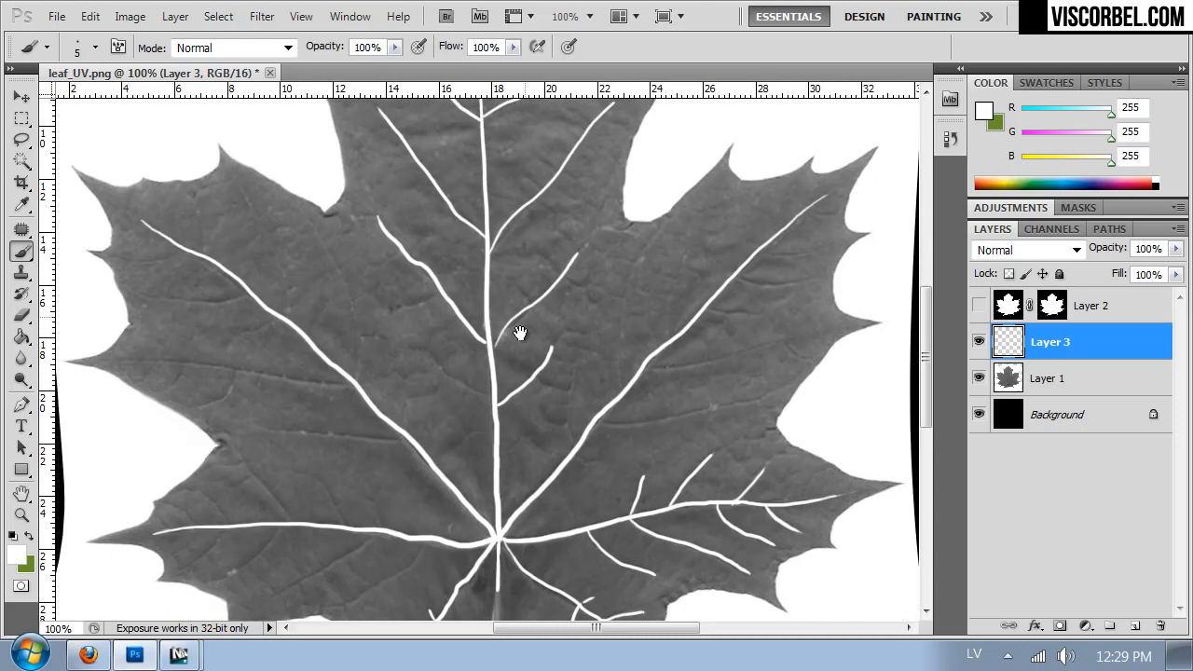
mouse_move(353, 372)
mouse_down()
mouse_move(352, 302)
mouse_move(329, 253)
mouse_up()
drag(288, 316, 242, 185)
drag(180, 252, 127, 255)
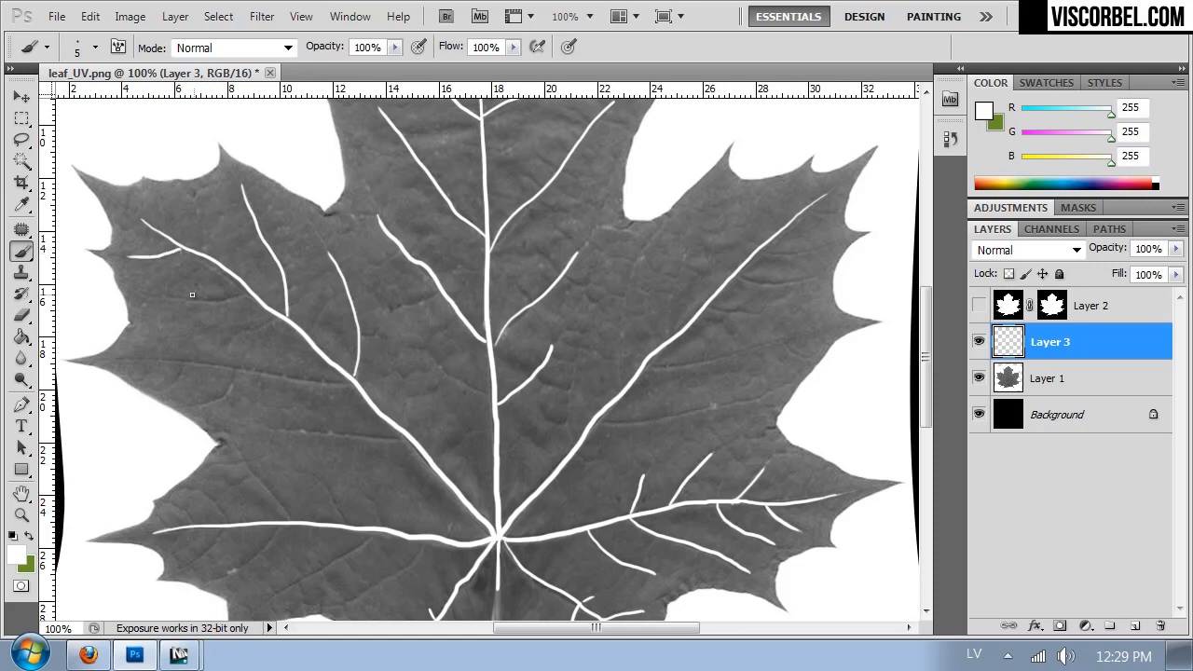
drag(186, 300, 244, 293)
drag(152, 358, 355, 383)
drag(205, 395, 416, 448)
- Paint the side veins above and below the lower-left lobe's main vein
drag(245, 463, 278, 499)
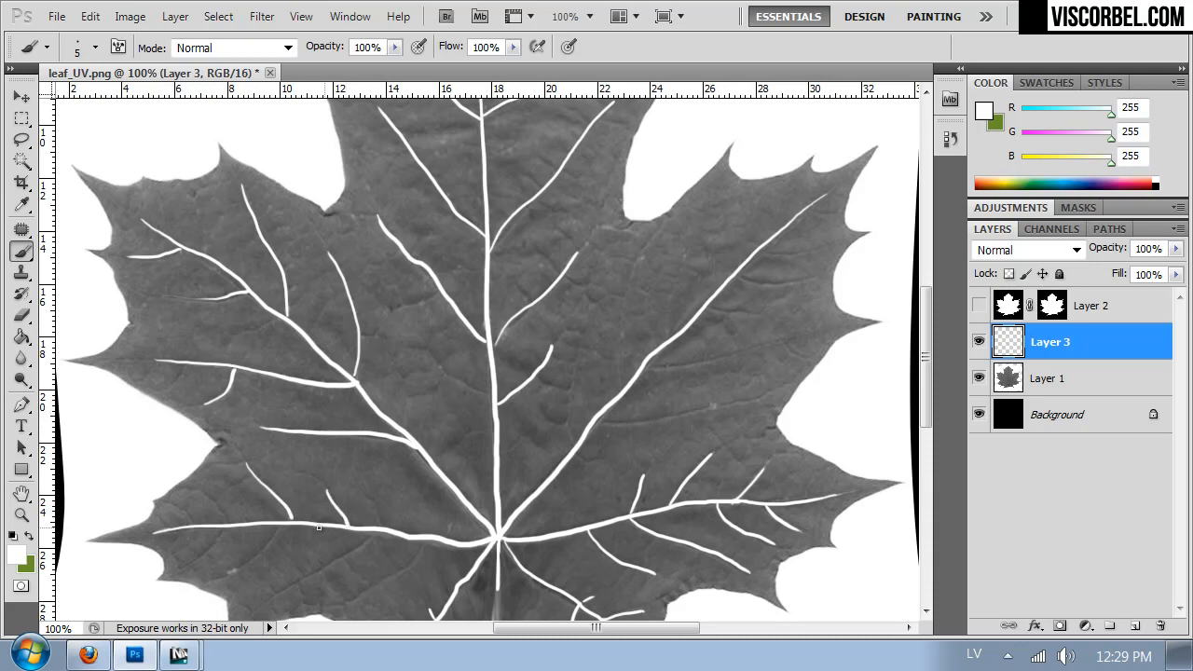
drag(243, 560, 280, 528)
drag(185, 563, 217, 534)
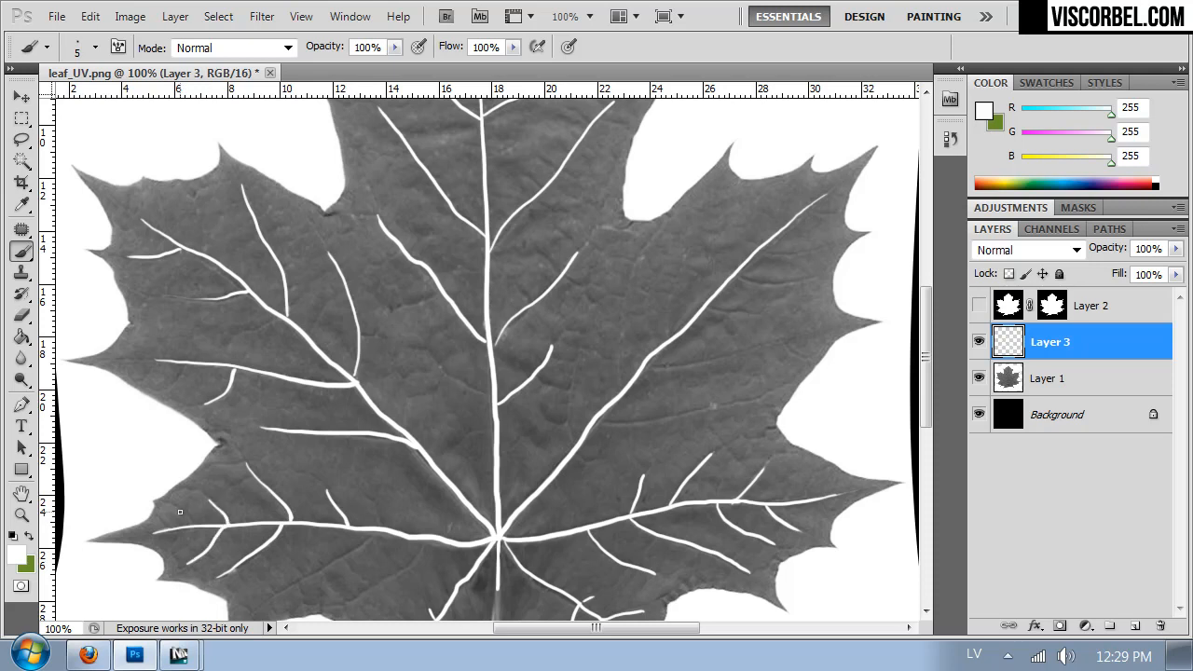
drag(334, 527, 318, 429)
drag(241, 511, 365, 433)
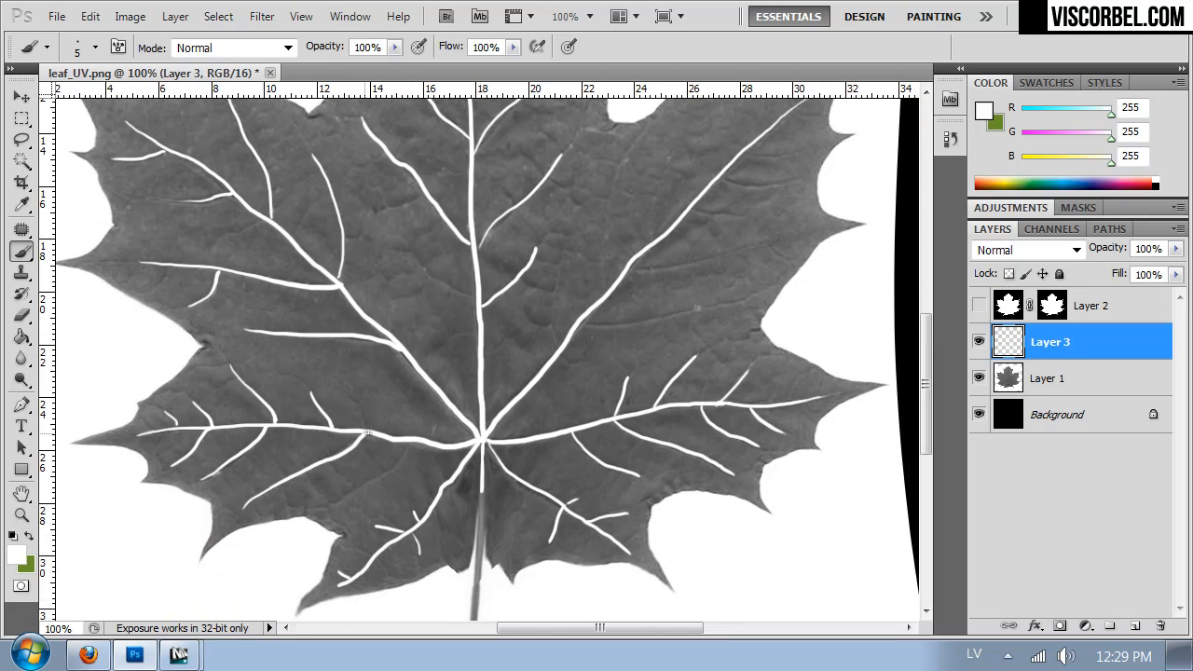
drag(342, 500, 396, 460)
- Paint the side veins branching off both sides of the upper-right lobe's main vein
mouse_move(626, 309)
mouse_down()
mouse_move(583, 377)
mouse_move(582, 405)
mouse_up()
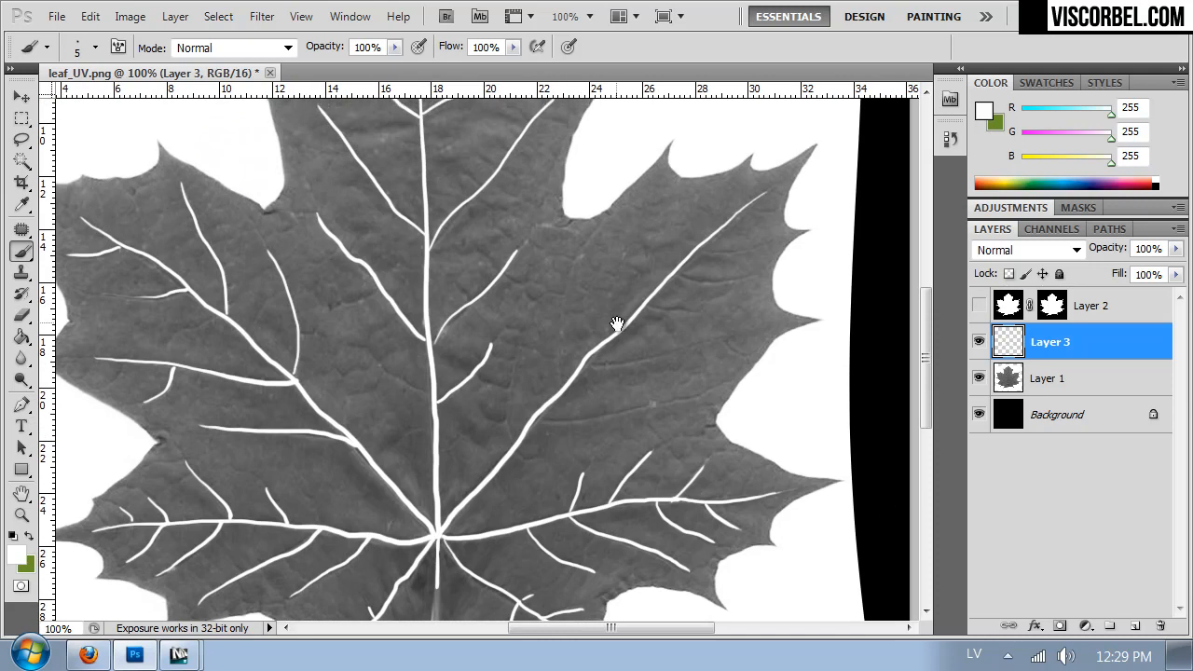
mouse_move(749, 246)
mouse_down()
mouse_move(707, 251)
mouse_move(642, 308)
mouse_up()
drag(581, 366, 716, 341)
drag(537, 417, 701, 394)
drag(513, 445, 528, 312)
mouse_move(560, 382)
mouse_down()
mouse_move(563, 284)
mouse_move(582, 244)
mouse_up()
drag(607, 332, 639, 220)
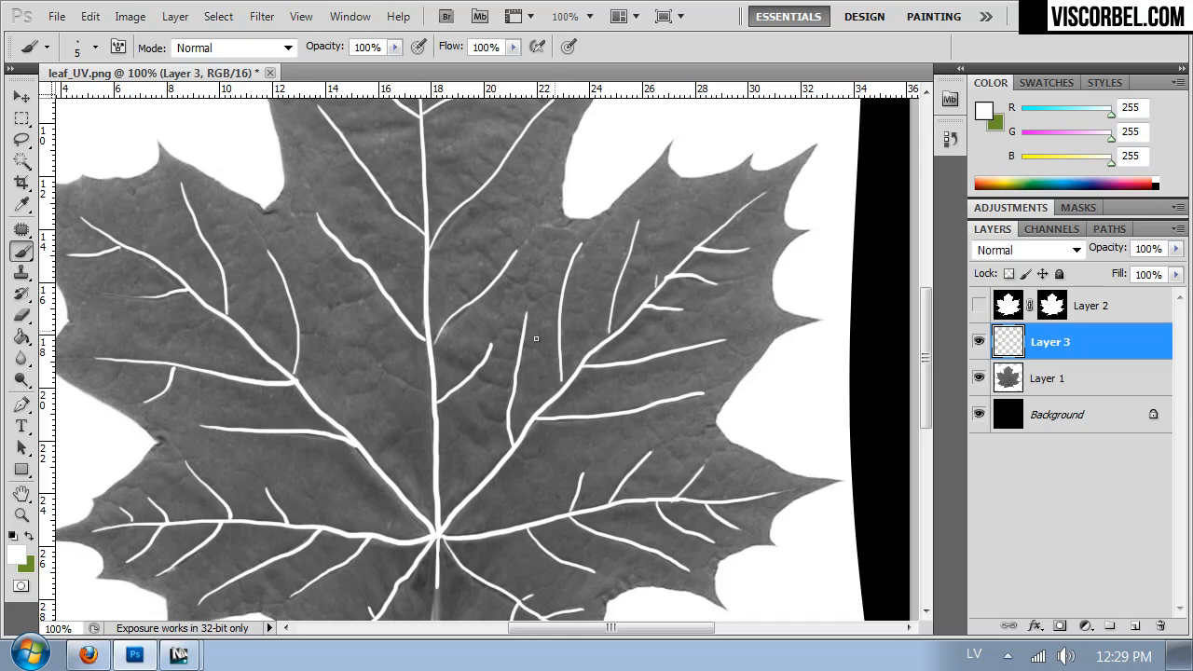
- Add small extra veins to the upper-left lobe and beside the lower part of the central vein
drag(322, 282, 447, 317)
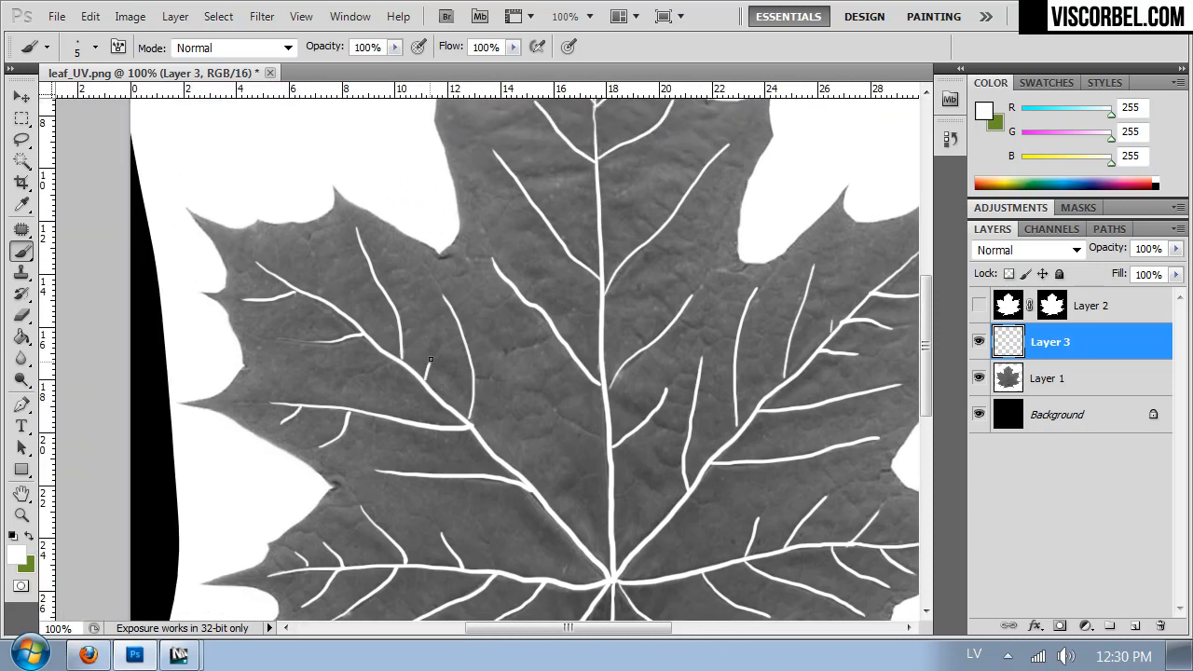
mouse_move(528, 250)
mouse_down()
mouse_move(500, 335)
mouse_move(476, 245)
mouse_up()
mouse_move(518, 304)
mouse_down()
mouse_move(443, 297)
mouse_move(502, 228)
mouse_up()
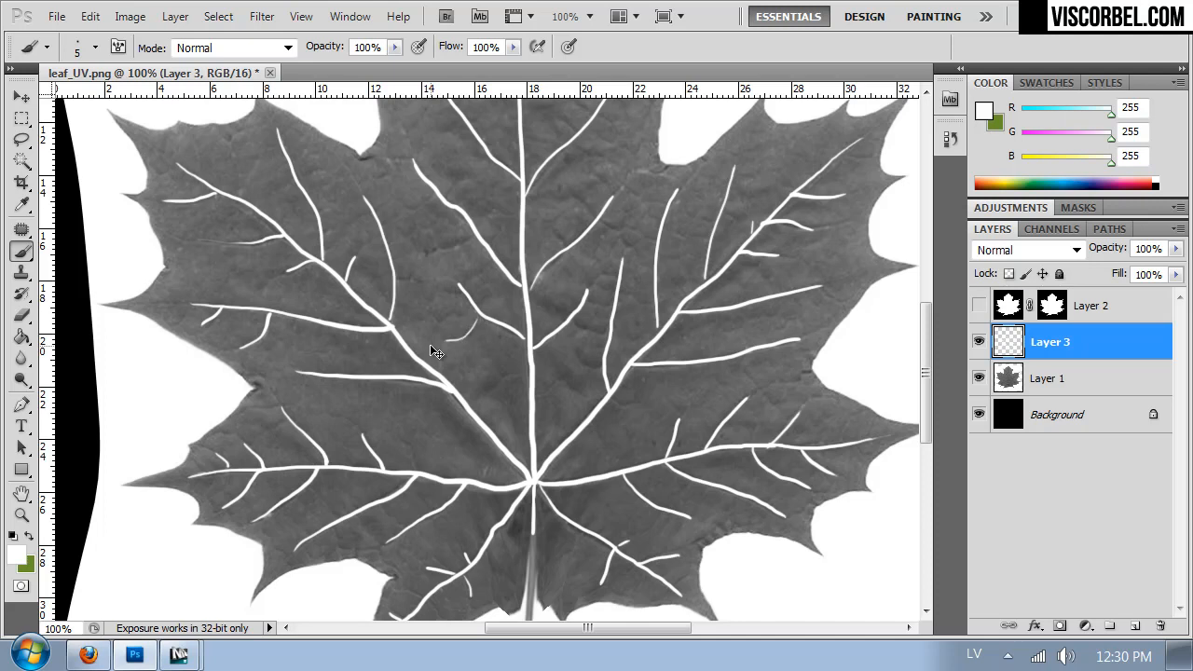
- Darken the painted veins on Layer 3 with a Hue/Saturation Lightness of -43
key(ctrl+minus)
key(ctrl+minus)
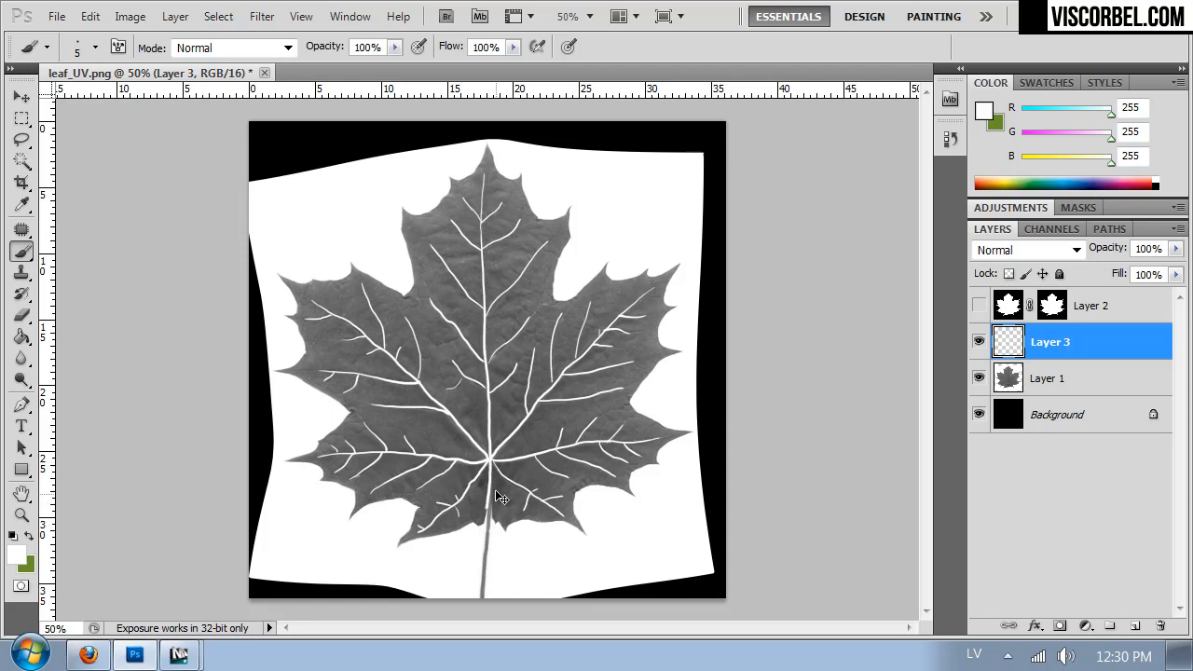
key(ctrl+u)
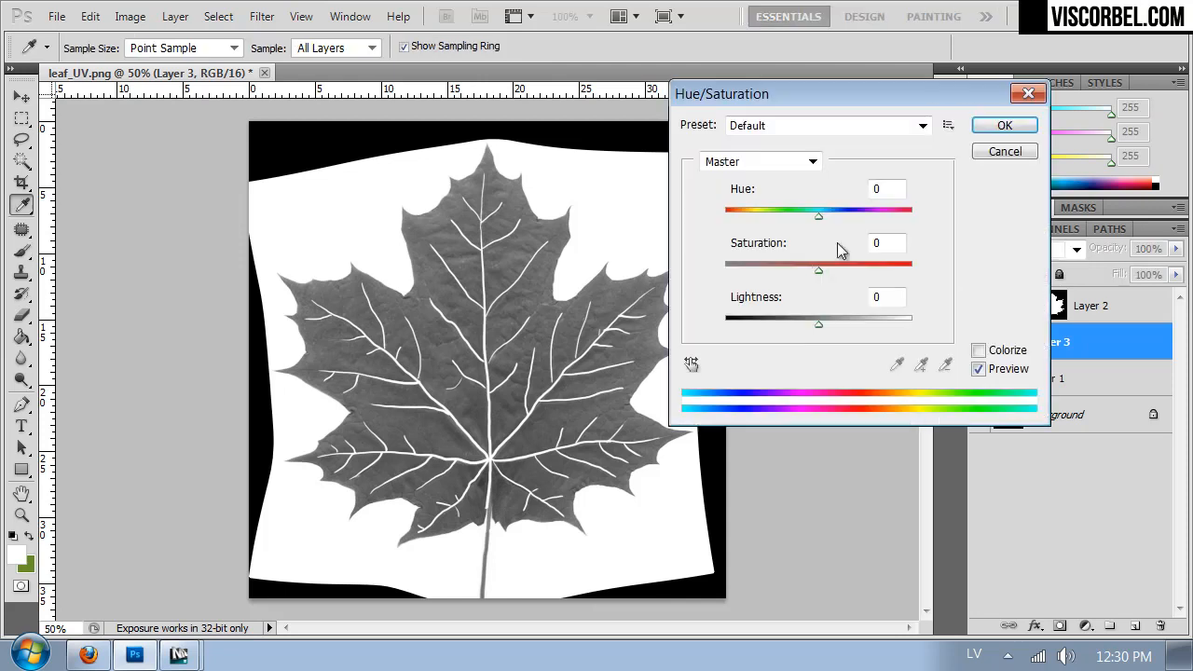
drag(787, 318, 778, 326)
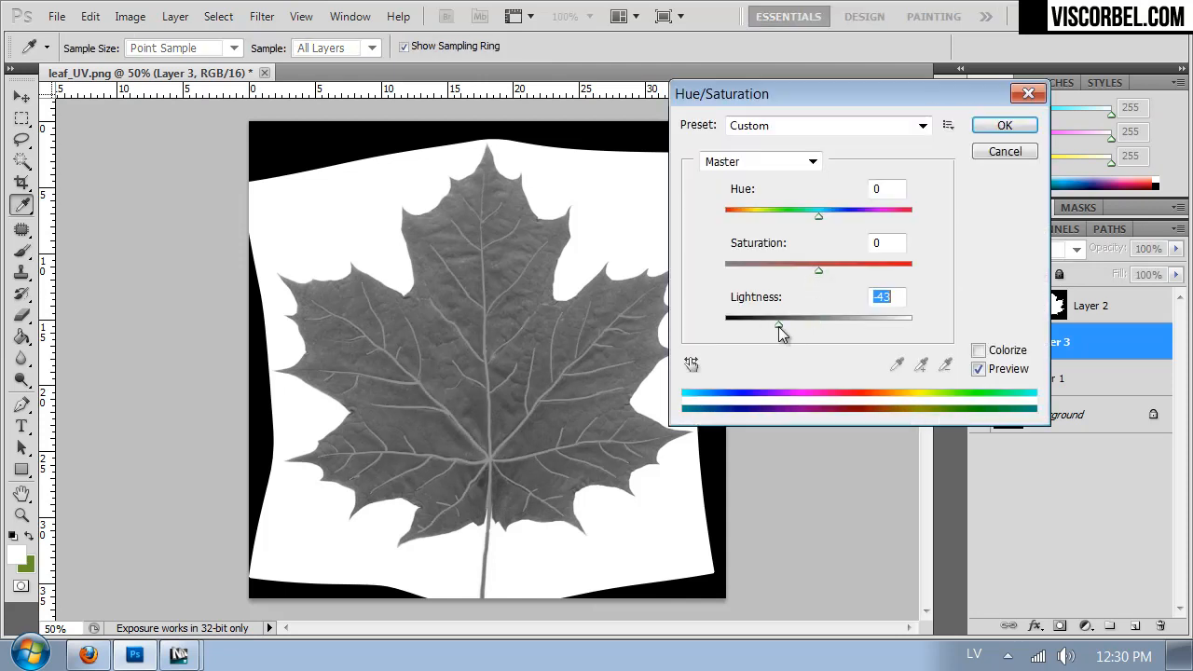
click(1003, 126)
- Save a PNG copy of the grayscale leaf texture as leaf_refl.png in the Textures folder, without interlacing
key(ctrl+shift+s)
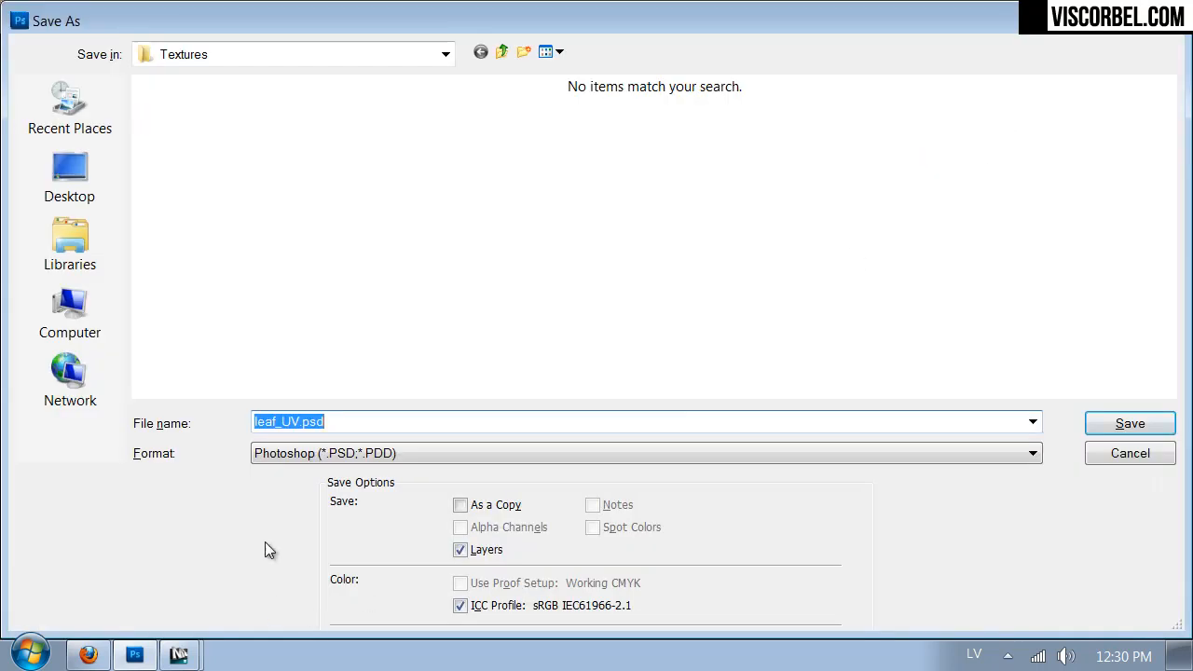
click(292, 453)
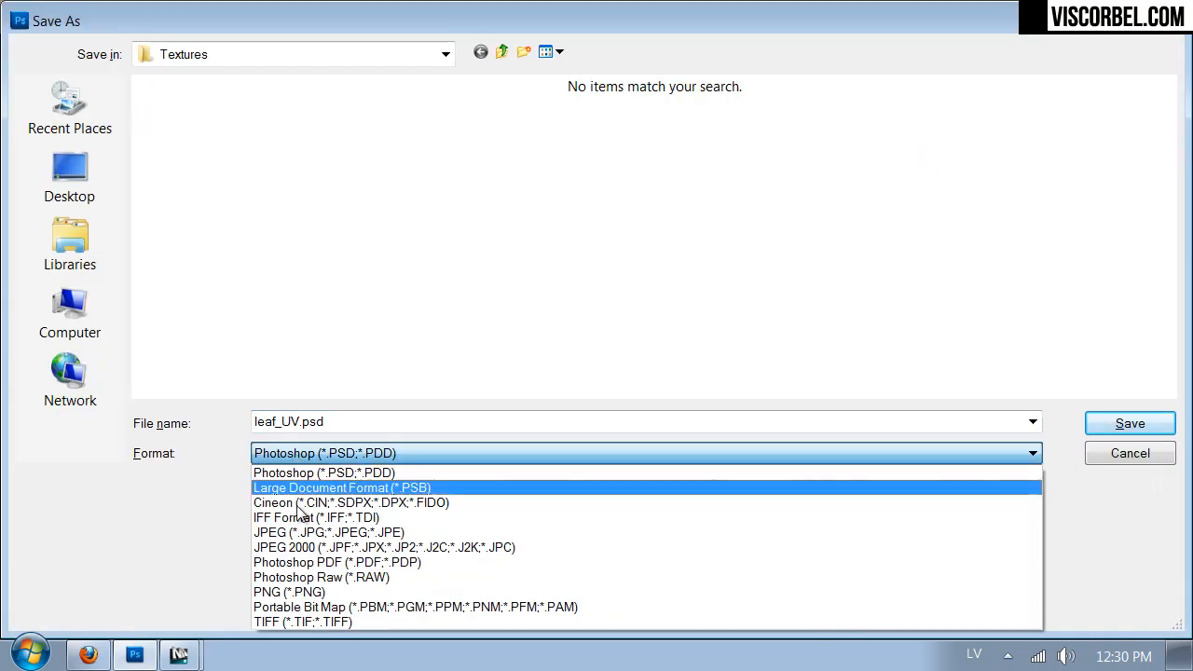
click(308, 588)
click(282, 419)
drag(300, 421, 292, 425)
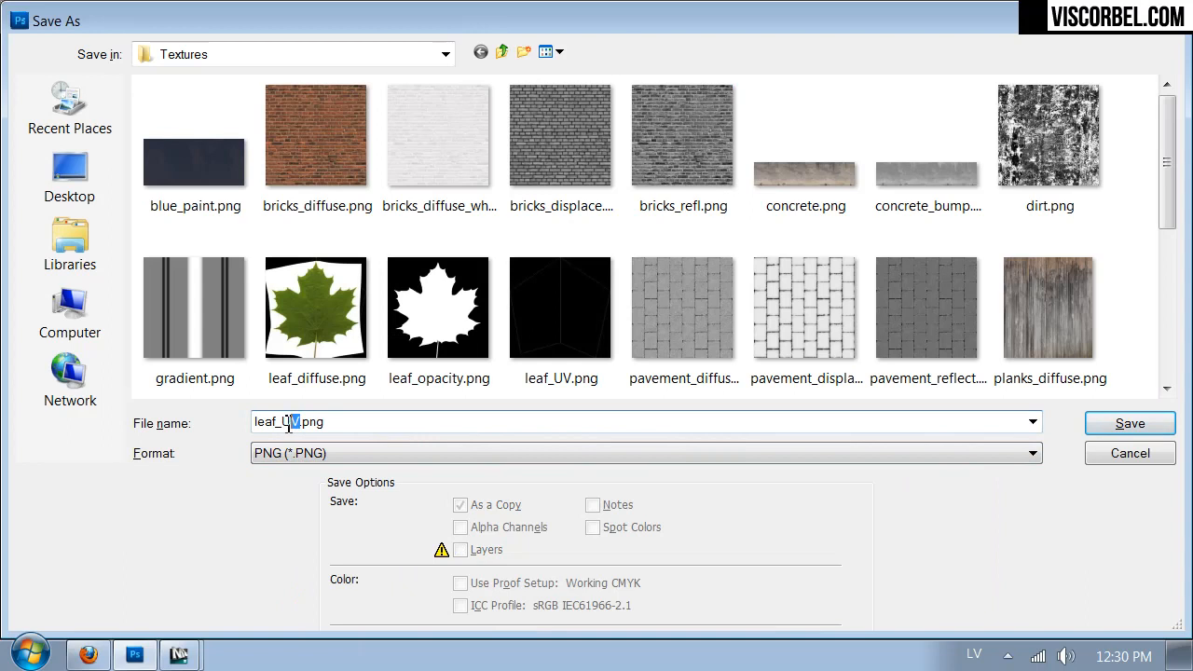
text(refl)
key(Return)
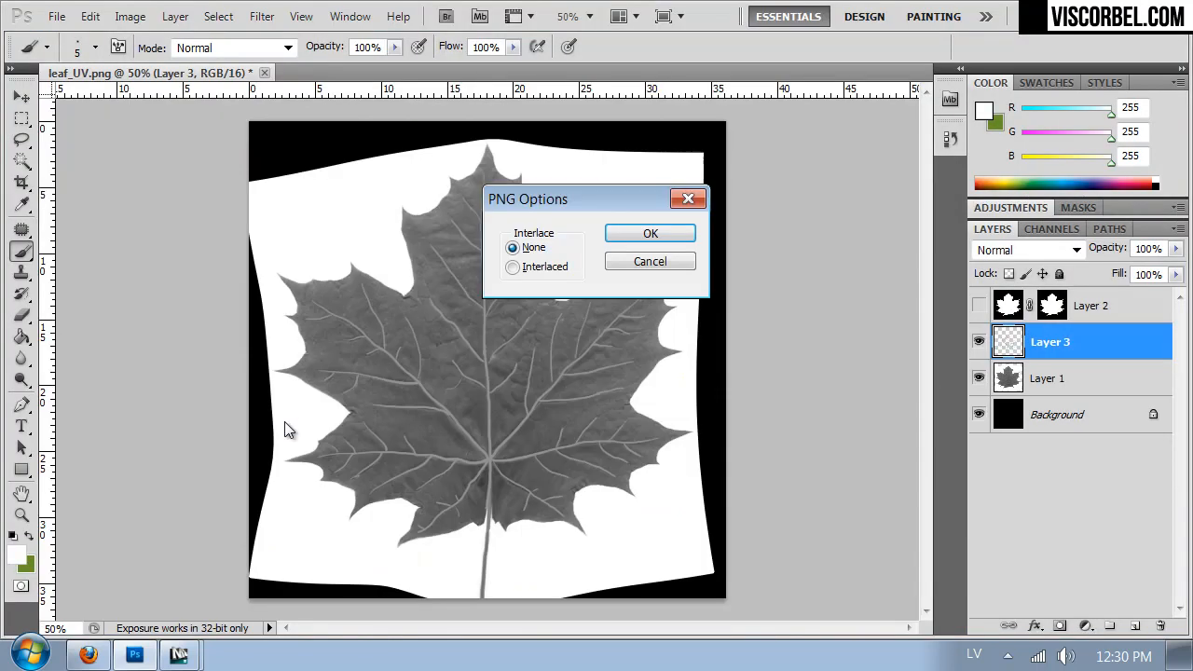
key(Return)
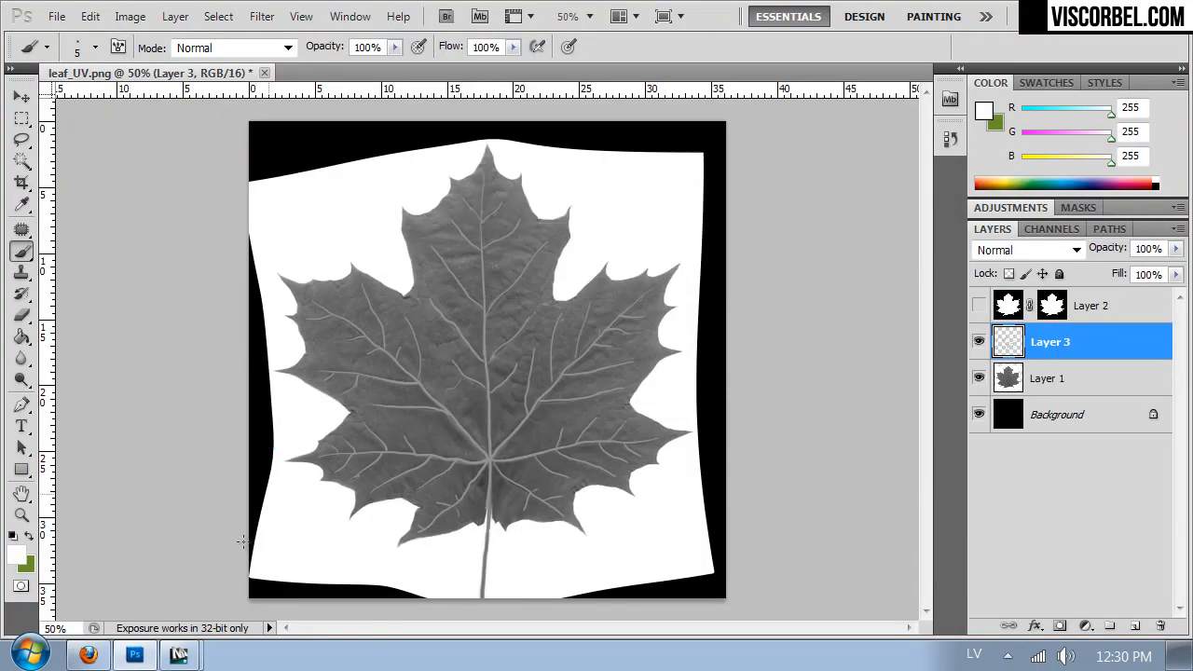
- Switch to 3ds Max and load leaf_refl.png as a Bitmap in the leaf material's Bump map slot
mouse_move(179, 655)
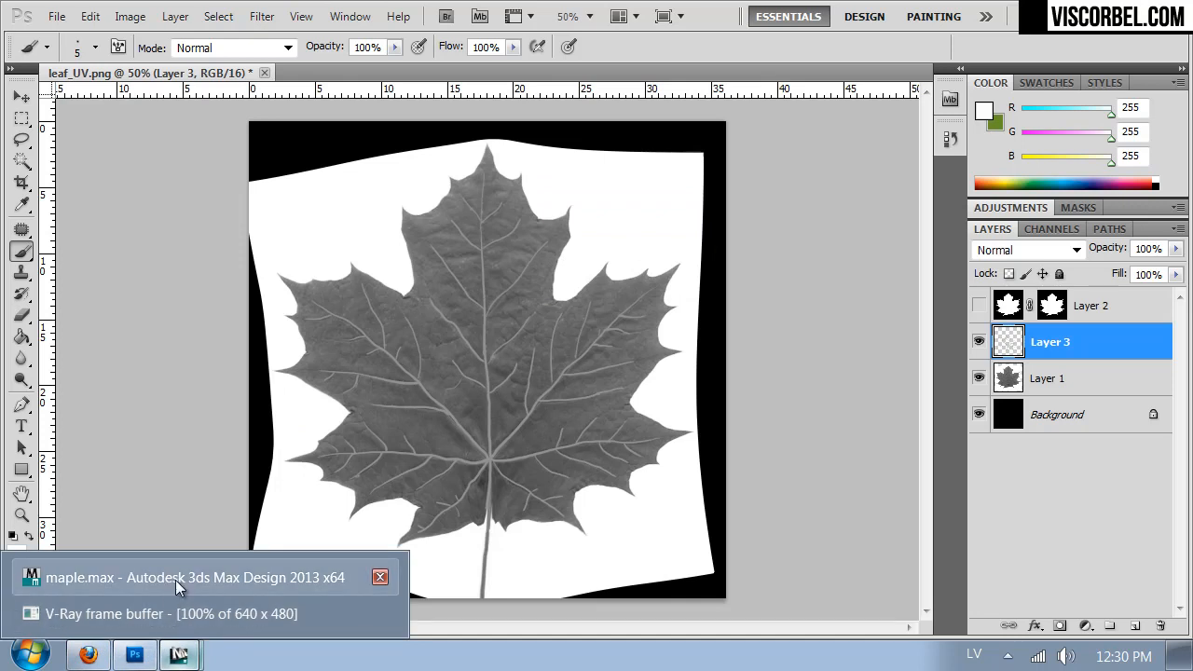
click(175, 578)
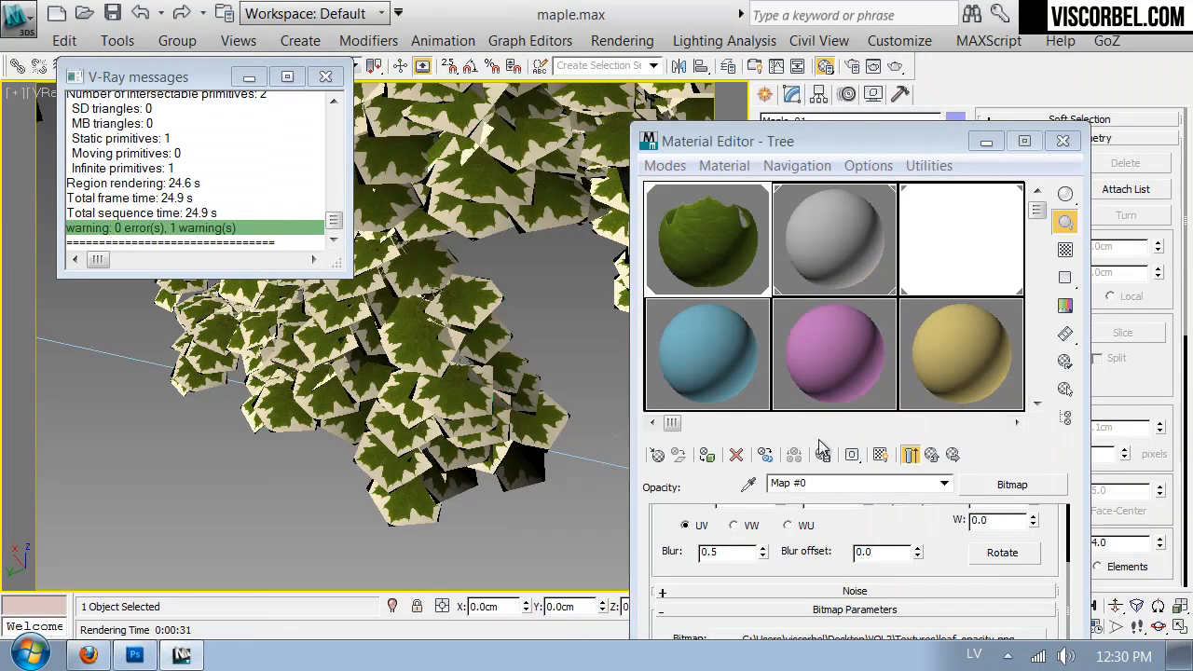
click(932, 454)
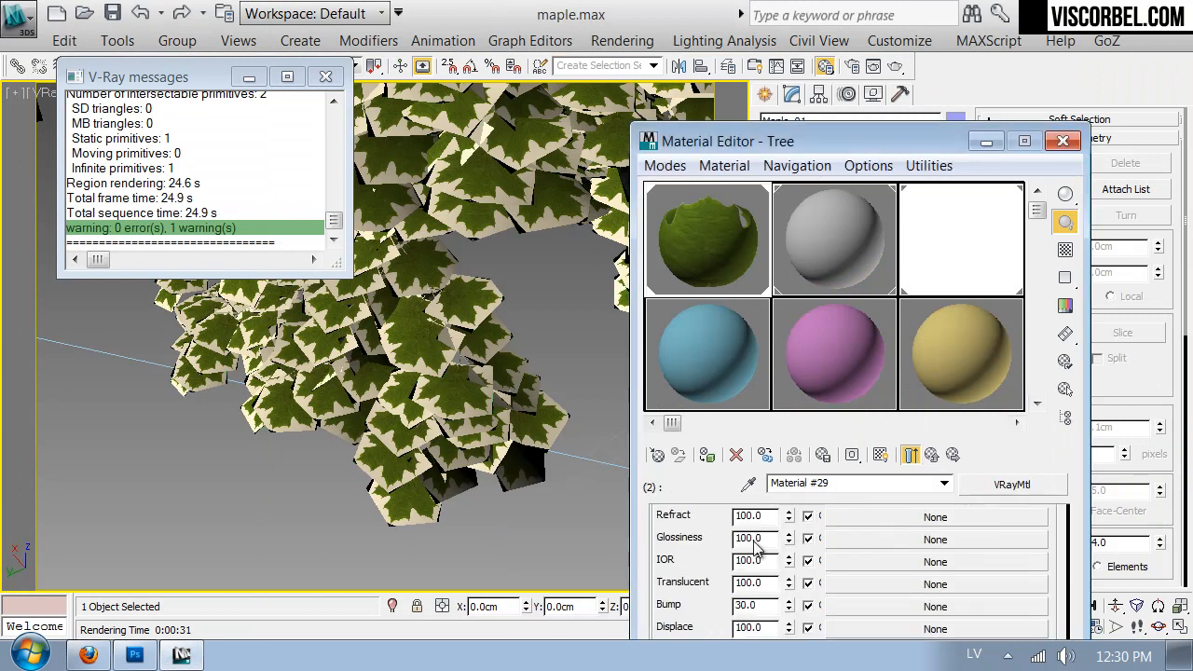
drag(682, 570, 710, 455)
click(890, 612)
double_click(606, 170)
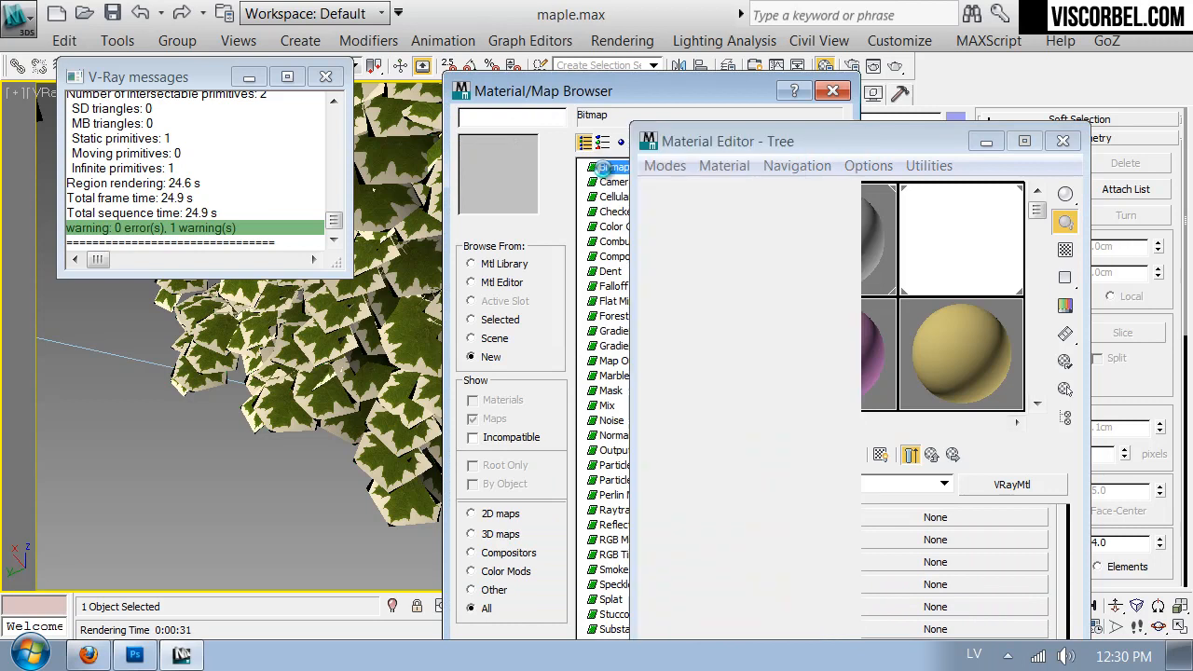
double_click(724, 314)
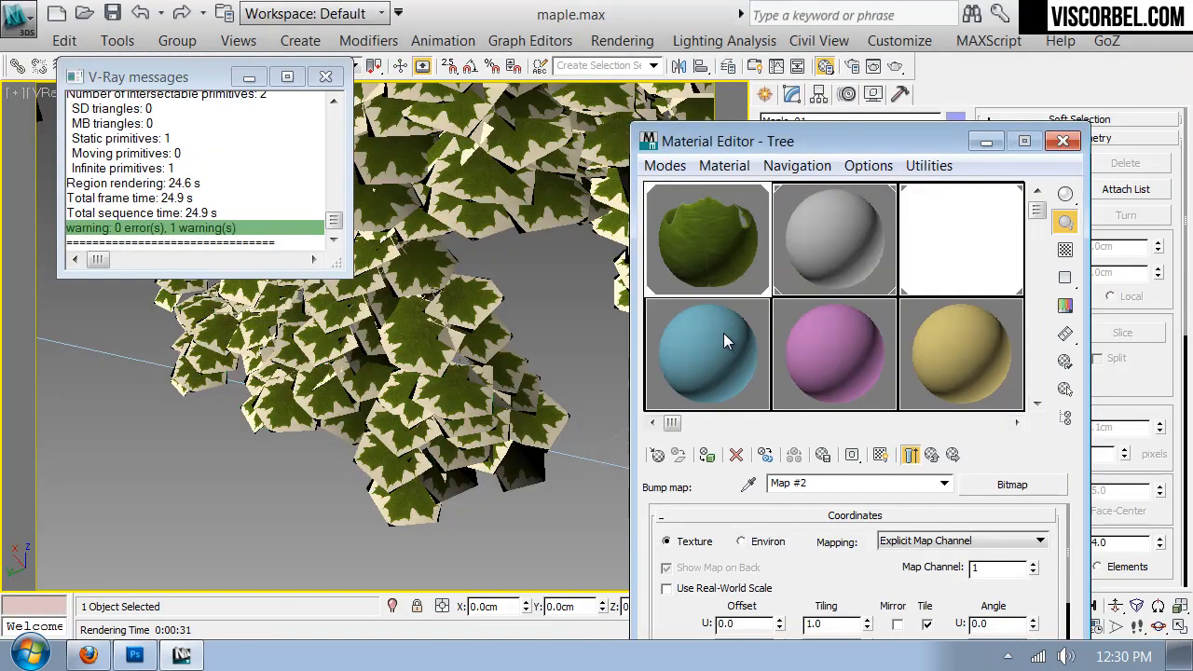
drag(683, 611, 717, 533)
click(910, 454)
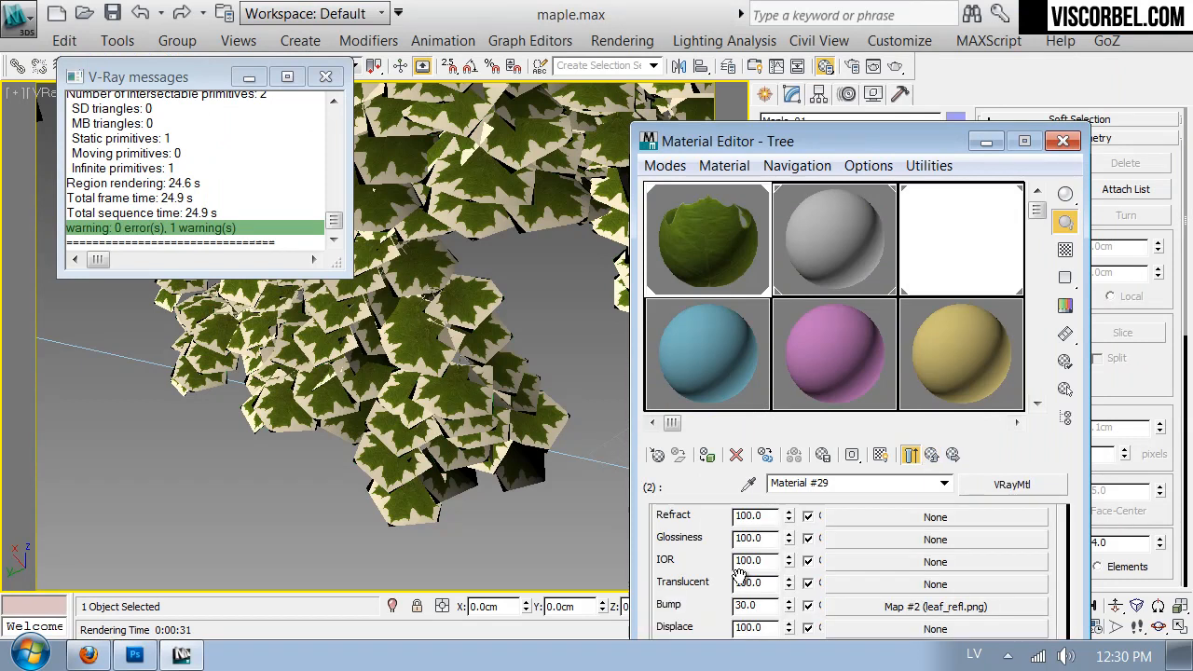
- Open an enlarged preview of the leaf material and load leaf_refl.png as a Bitmap in its Reflect map slot
double_click(710, 266)
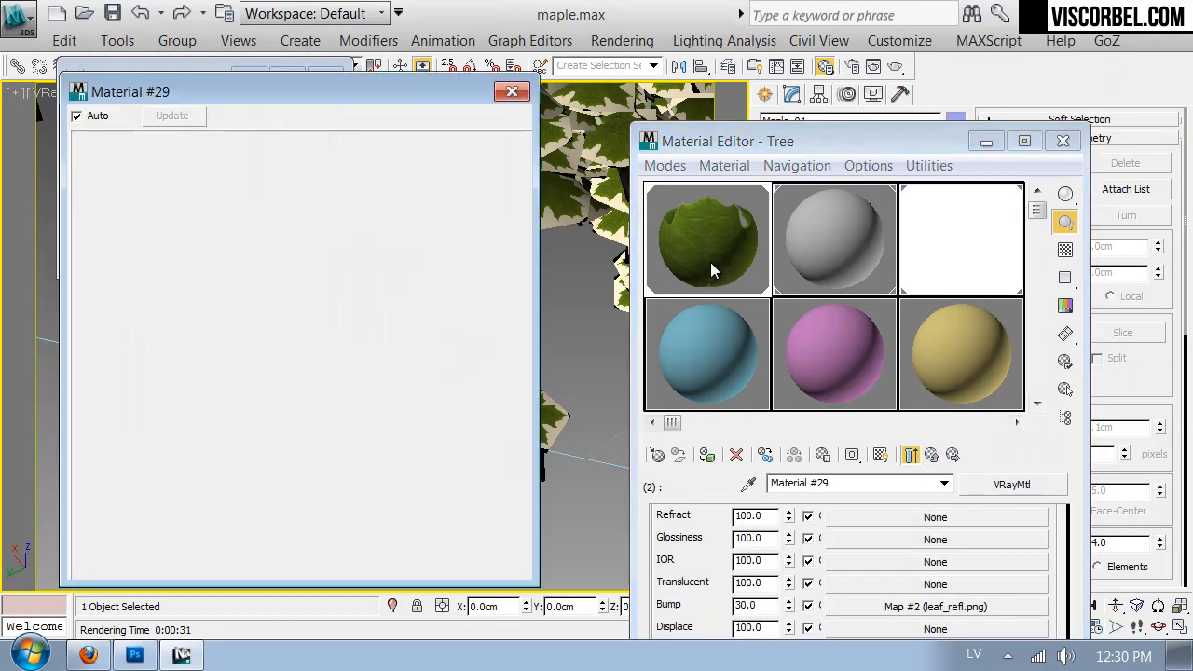
click(766, 607)
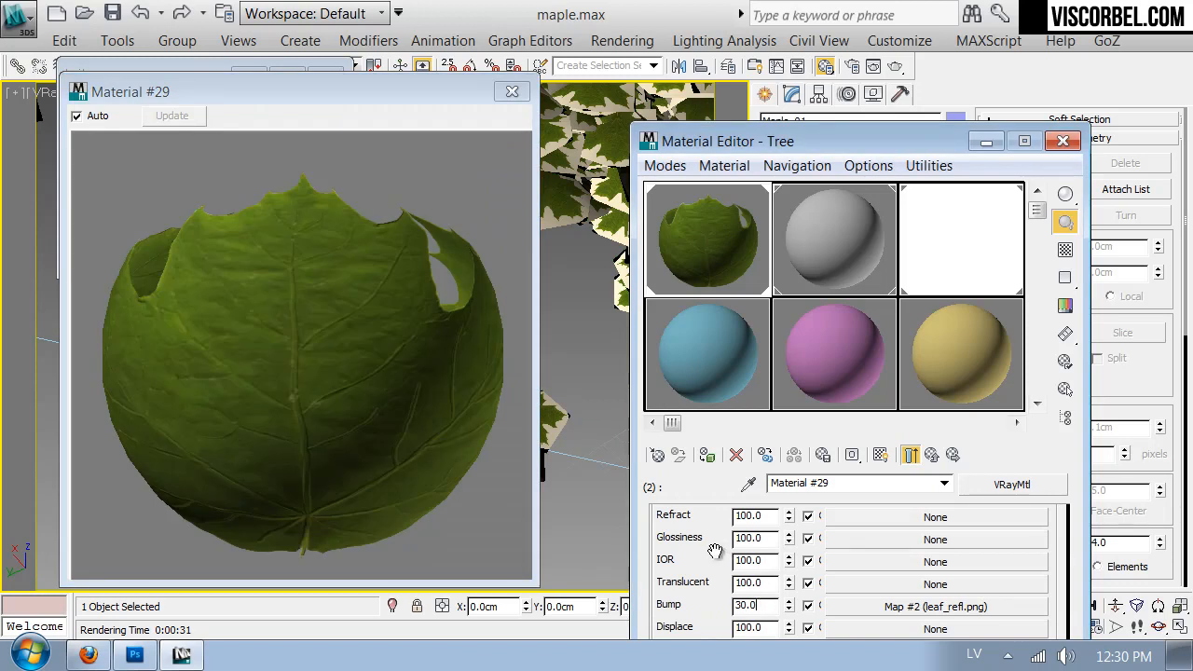
scroll(867, 588, up, 7)
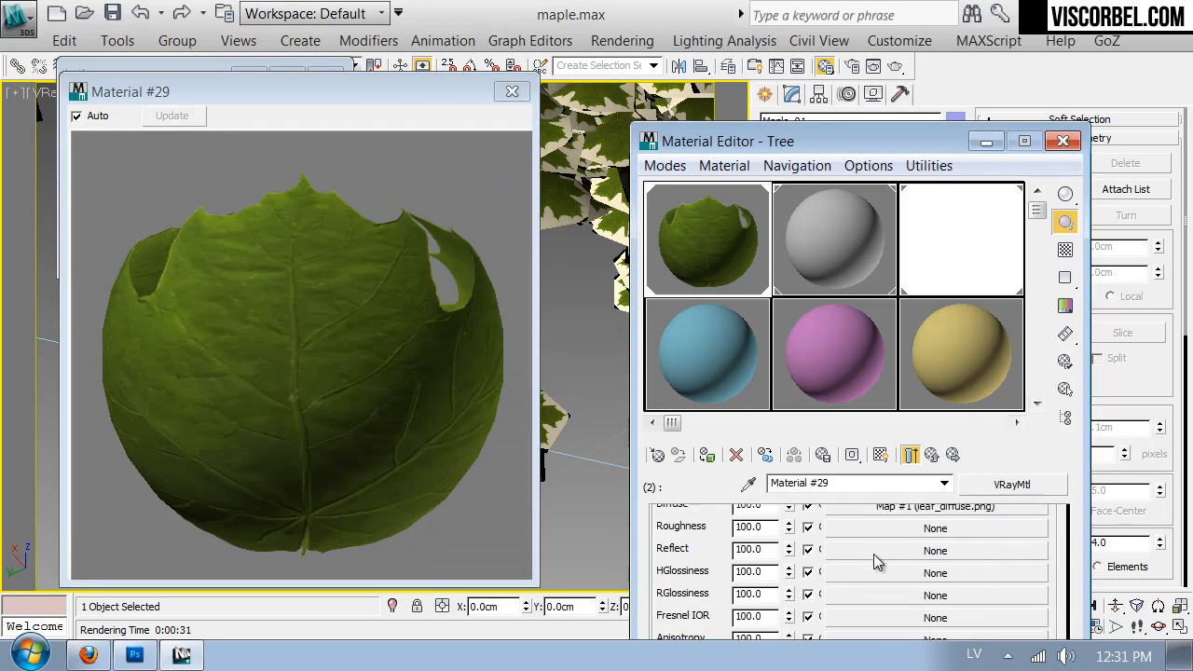
click(874, 548)
double_click(591, 160)
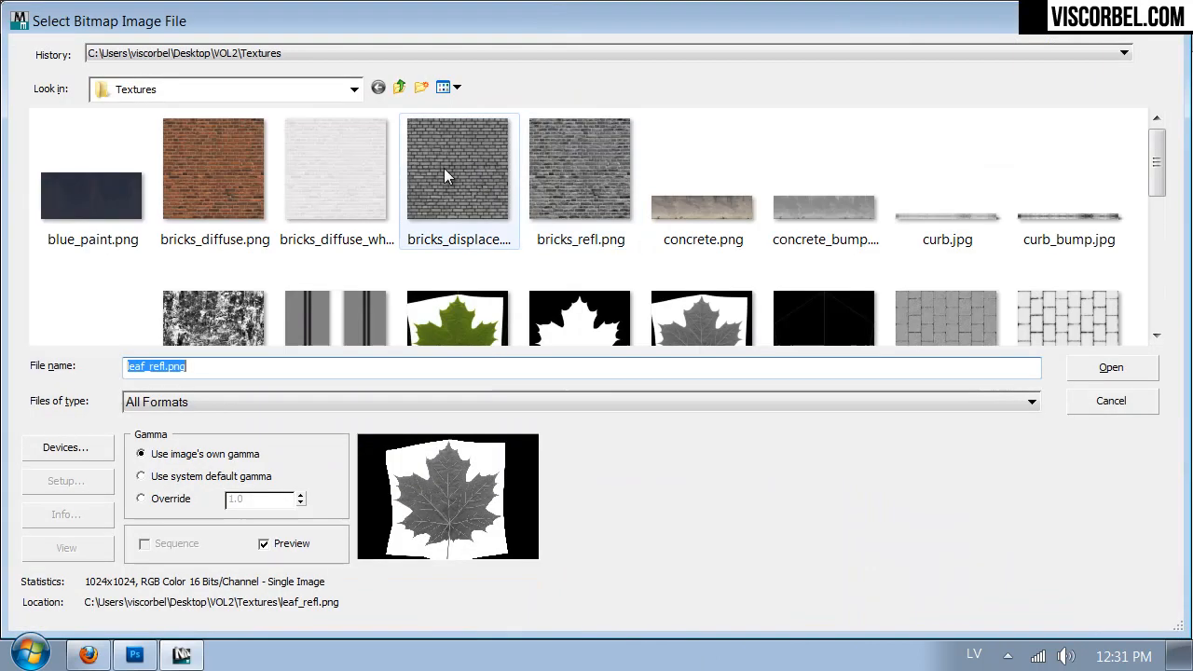
double_click(729, 332)
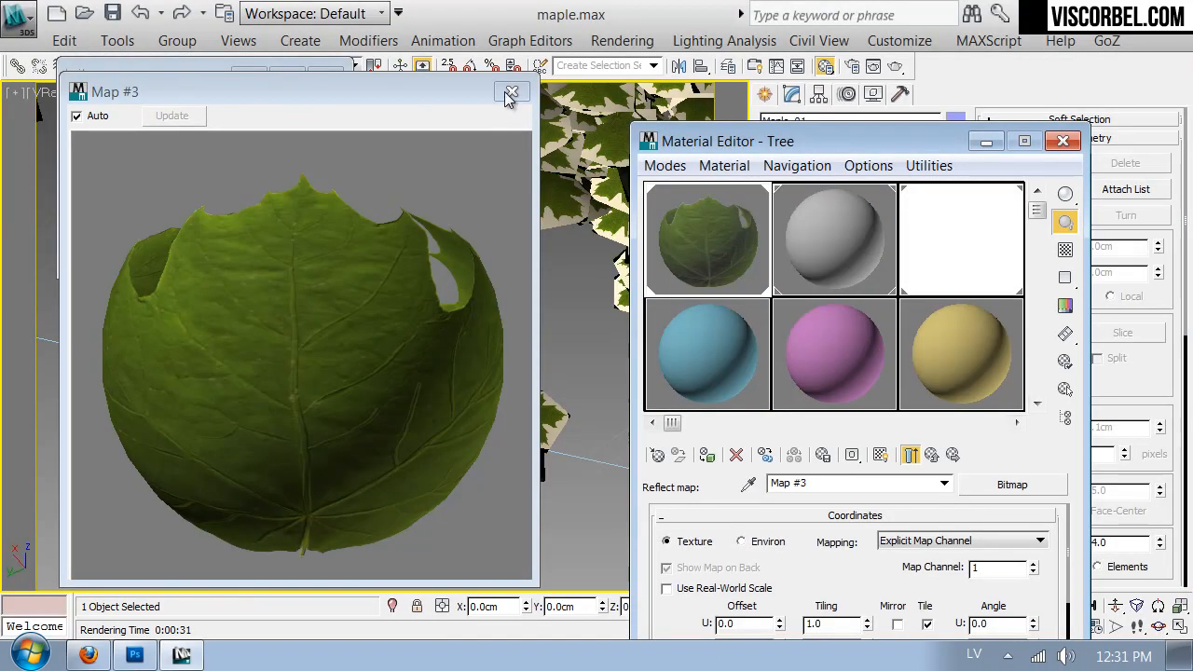
click(933, 454)
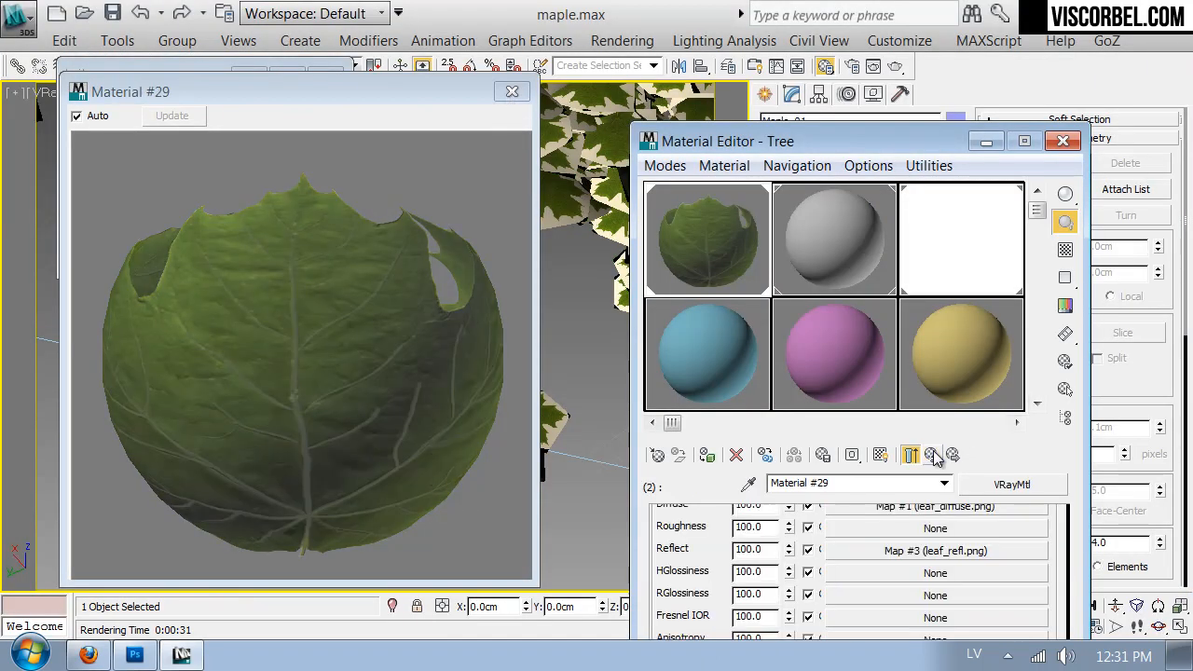
- Try a reflection glossiness of 0.7 on the leaf material, and settle on 0.8
scroll(746, 536, down, 5)
scroll(792, 548, up, 4)
scroll(792, 548, up, 4)
double_click(792, 625)
text(0.7)
key(Return)
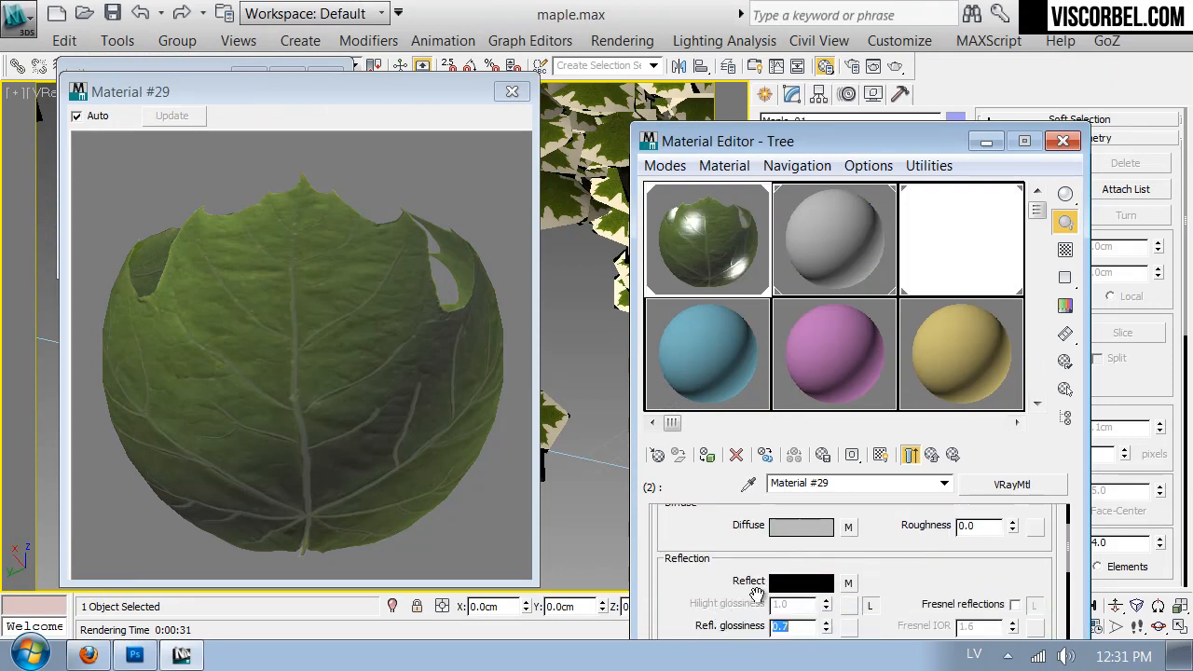
text(.8)
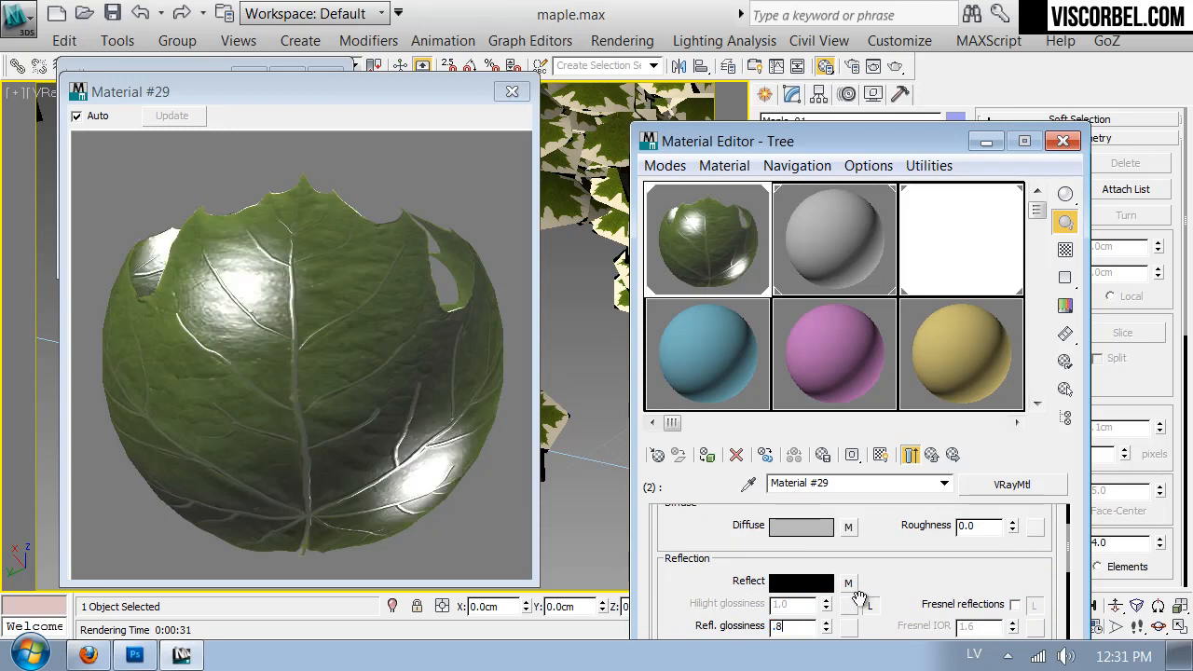
key(Return)
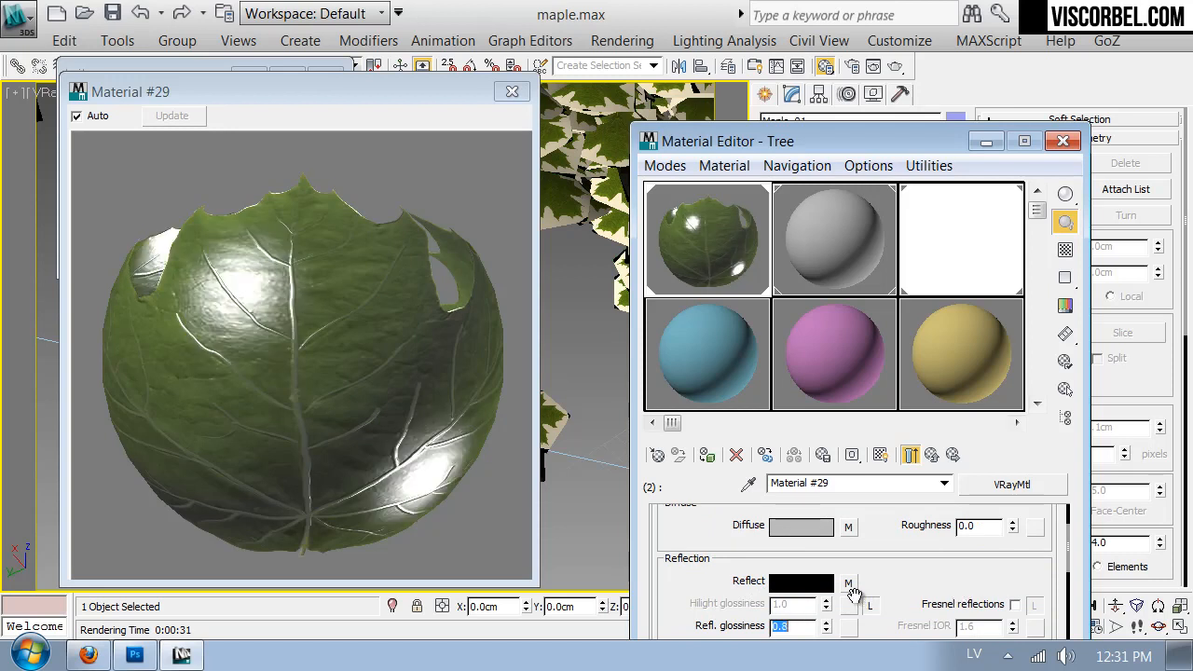
- Enable Fresnel reflections on the leaf material, unlock the Fresnel IOR and set it to 3.0, and close the enlarged preview
click(1014, 604)
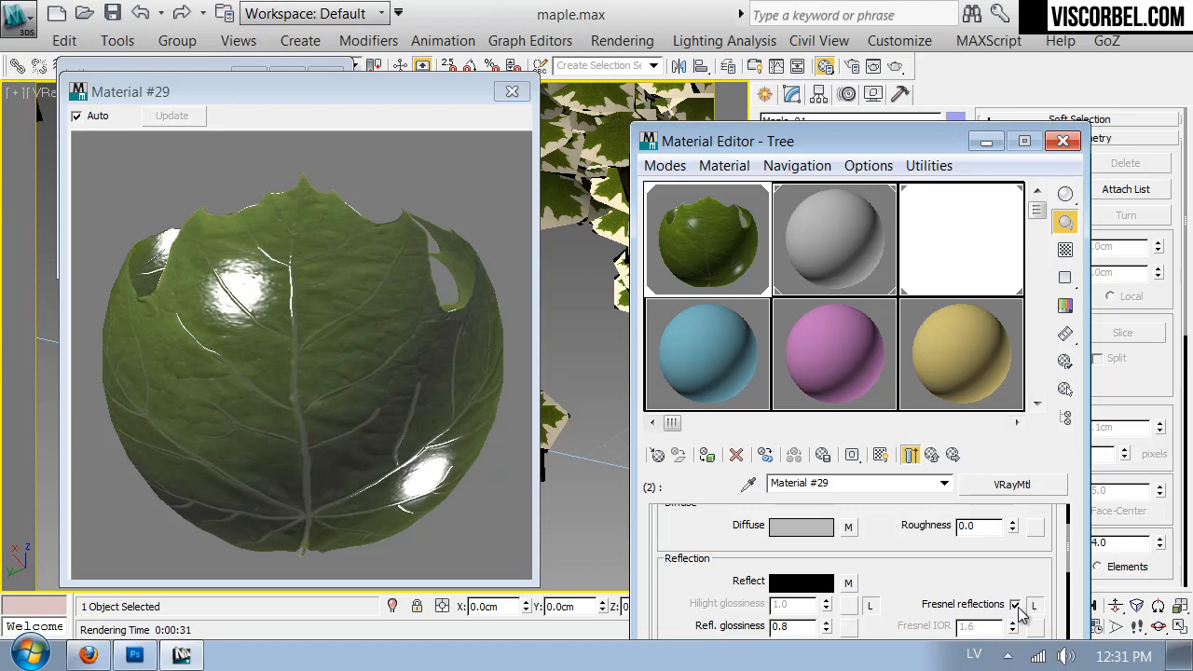
click(1033, 607)
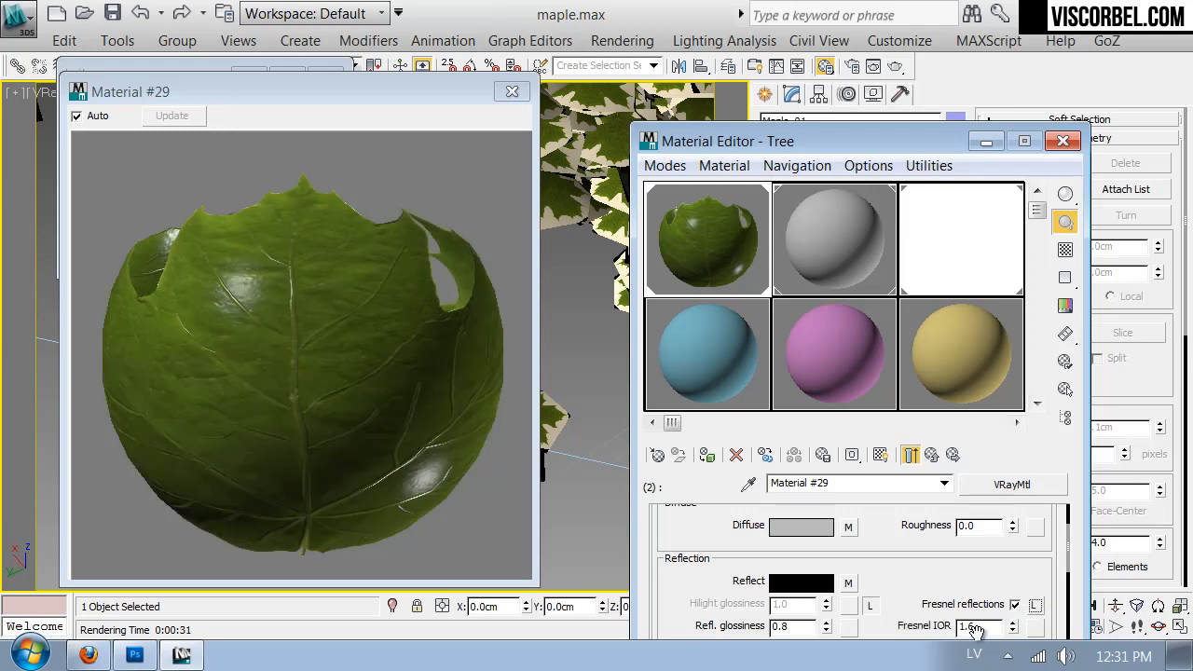
text(3)
key(Return)
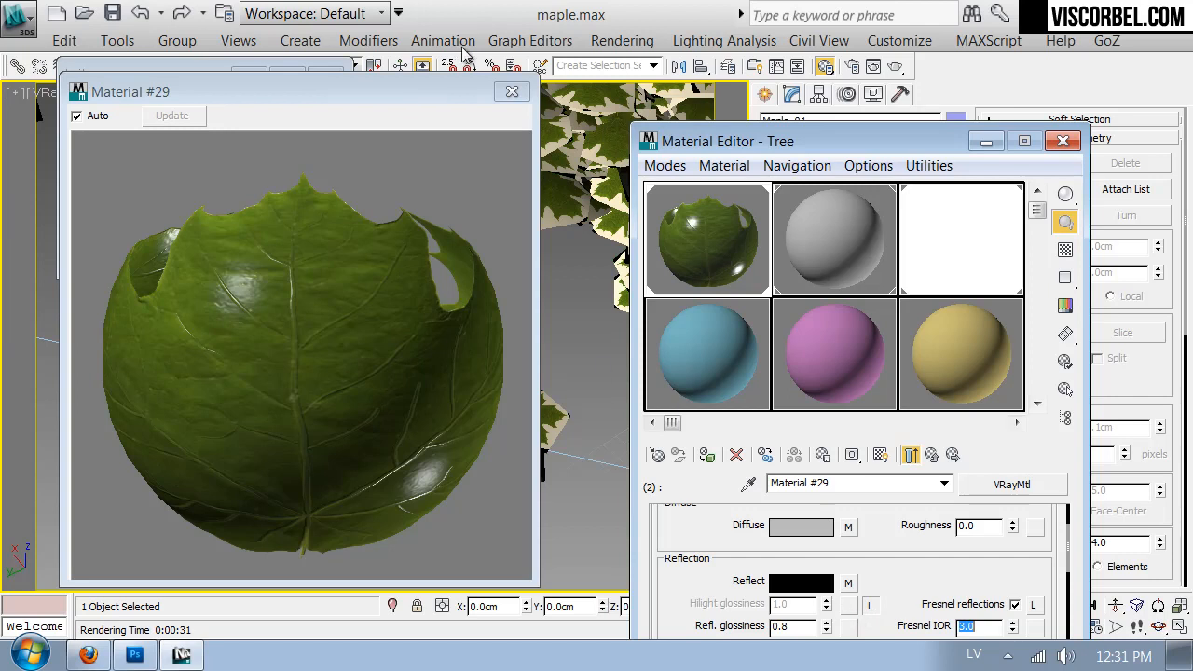
click(511, 92)
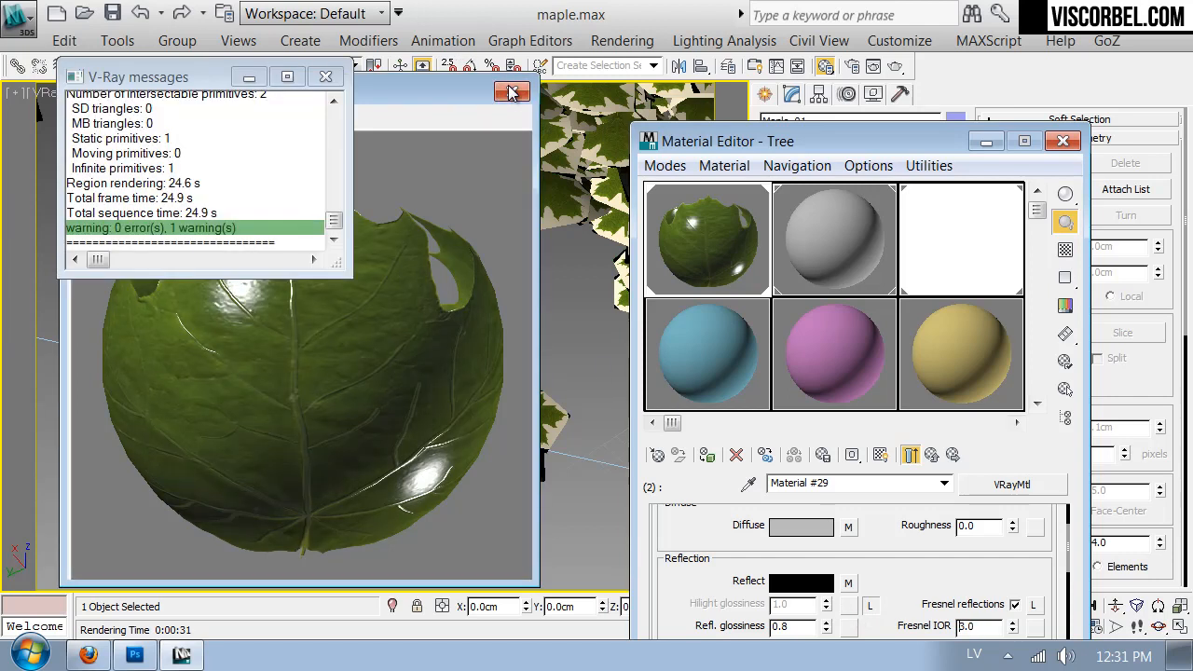
- Render the tree with V-Ray and examine the leaves up close in the frame buffer
click(900, 94)
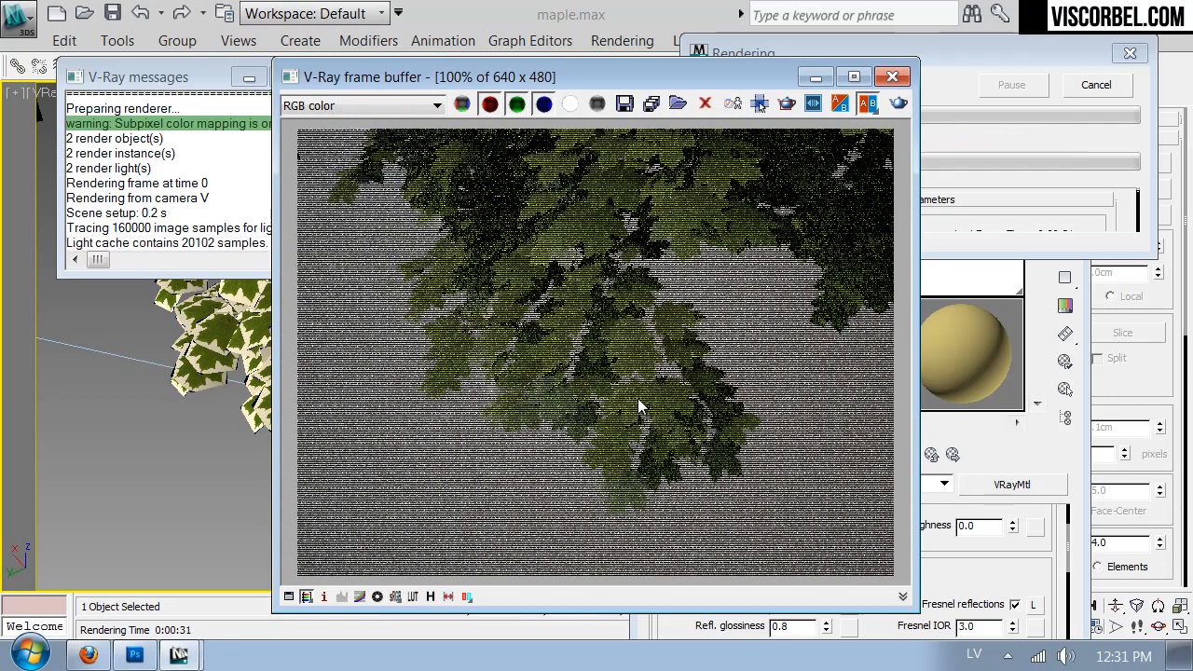
scroll(575, 274, up, 1)
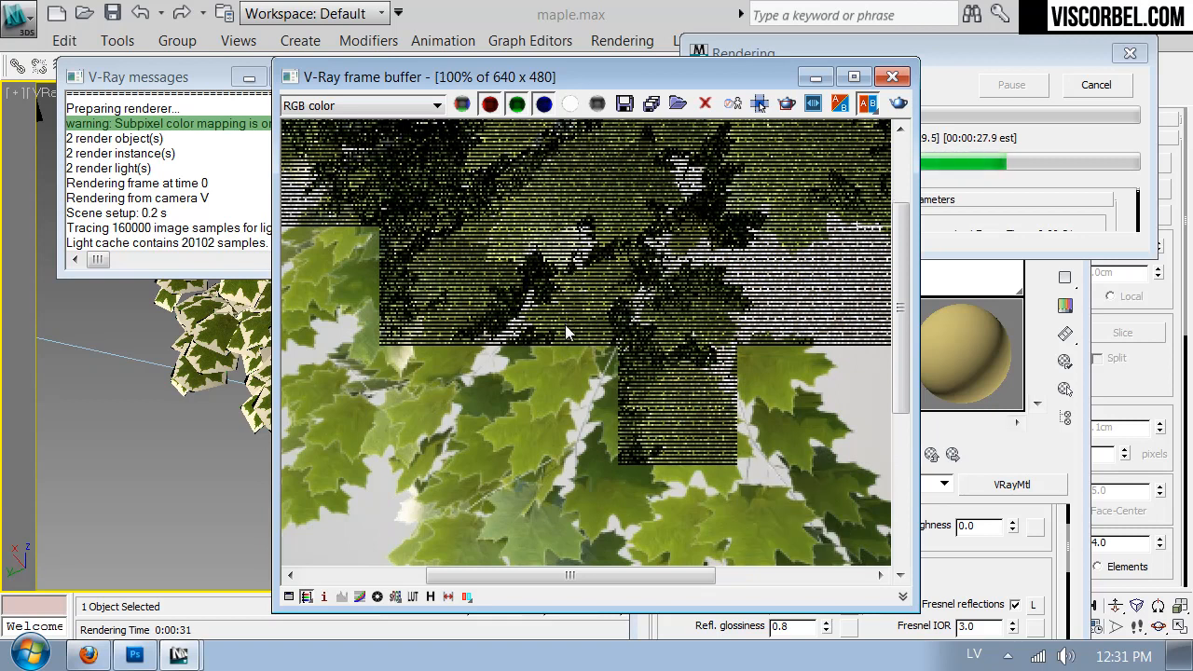
scroll(565, 329, down, 2)
scroll(565, 329, up, 1)
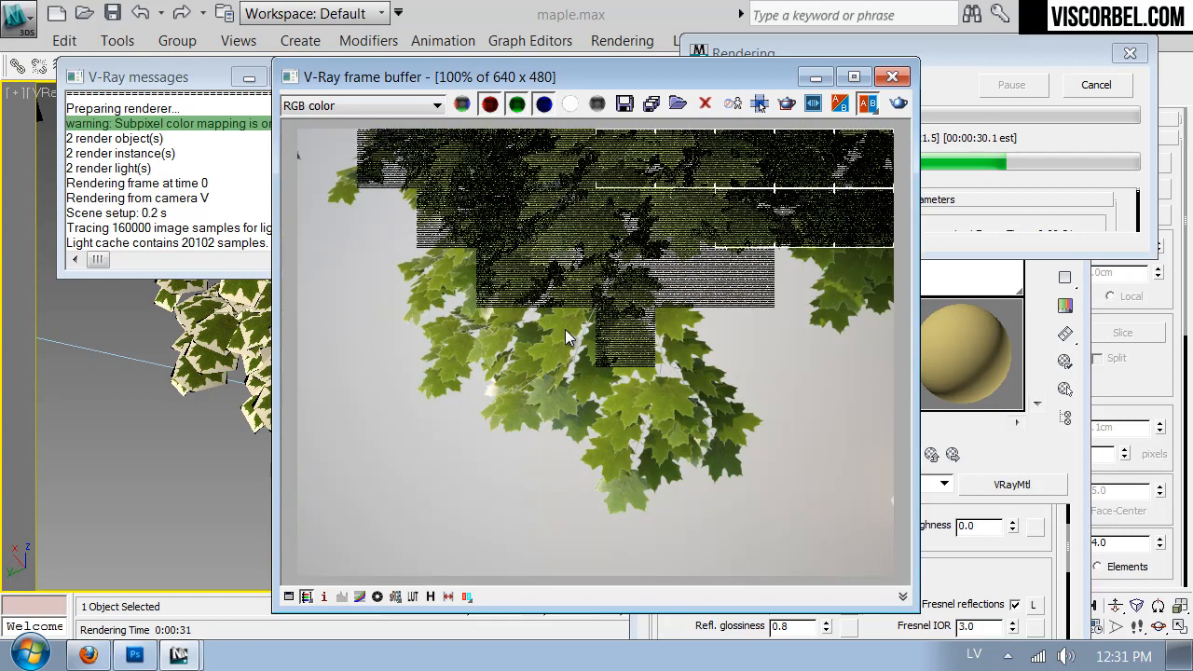
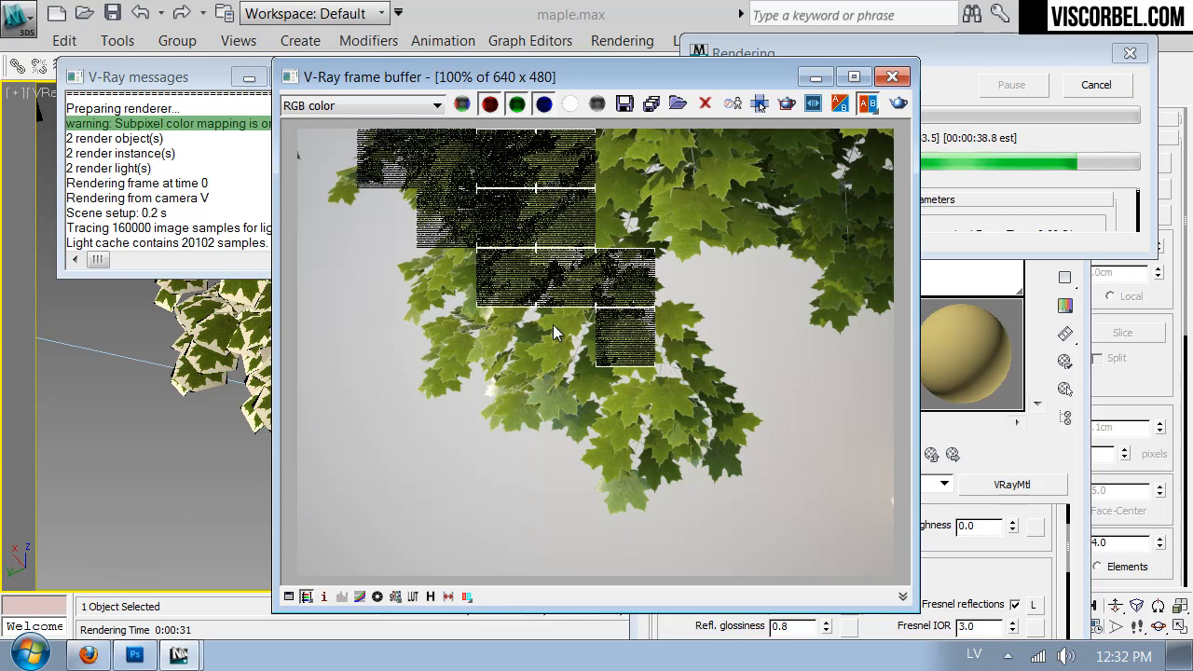
- Switch to Firefox, search Google Images for "leaves backlight" and open the photo of backlit maple leaves against a blue sky
click(88, 655)
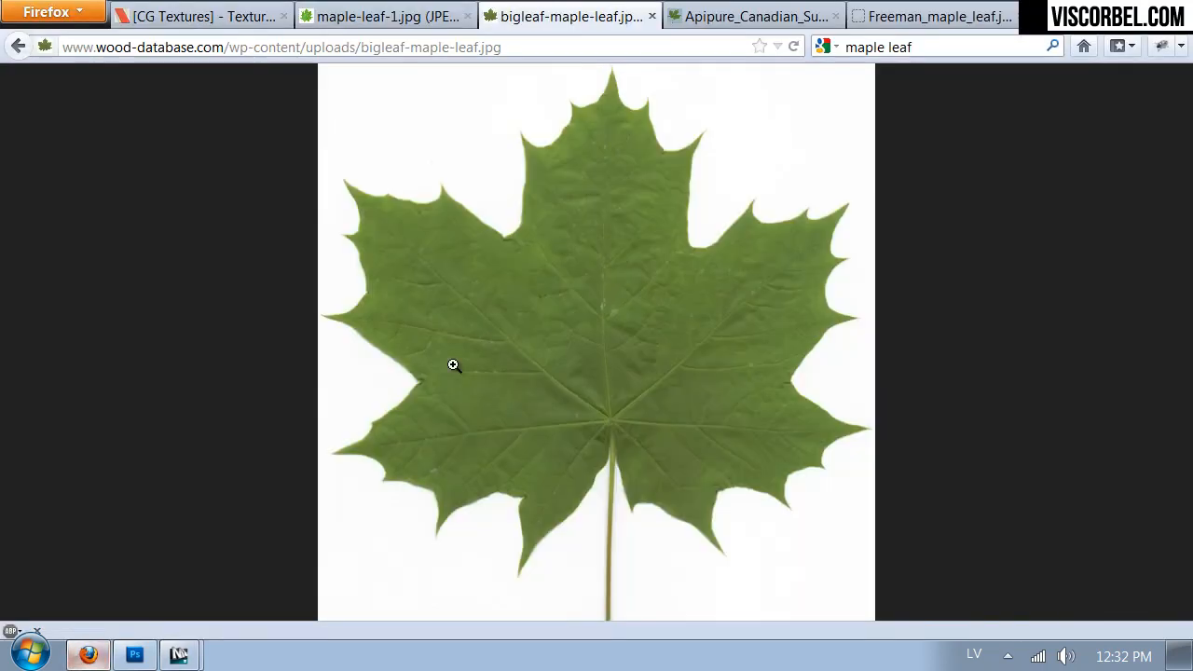
click(955, 45)
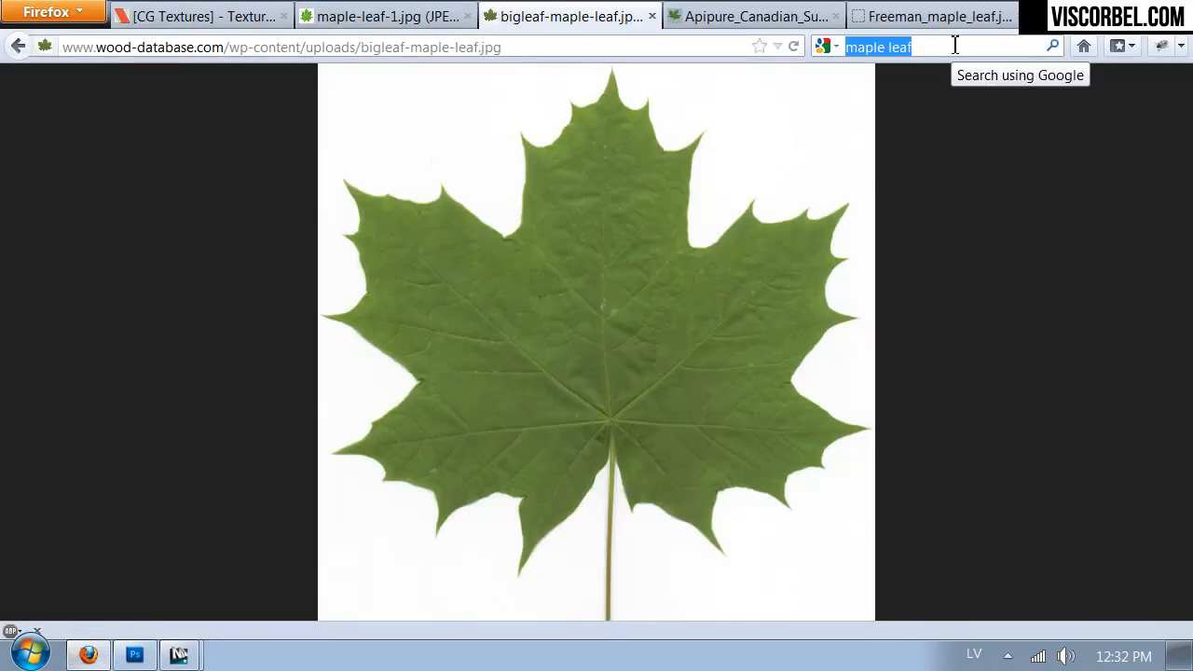
key(BackSpace)
text(leav)
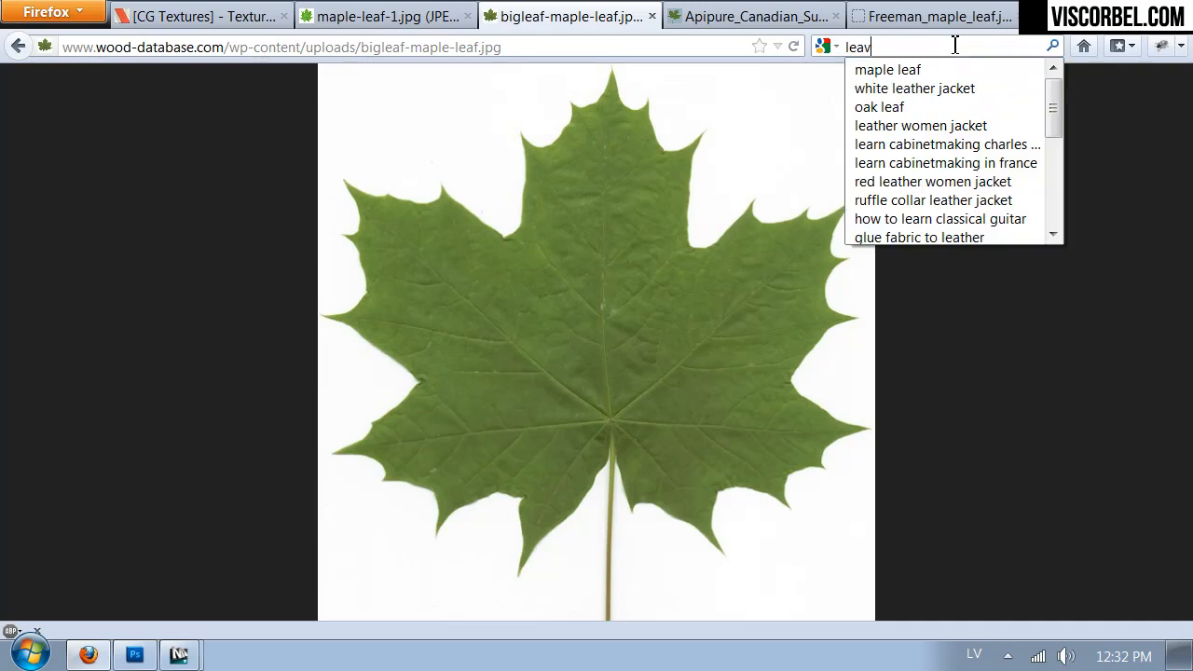
text(es backligh)
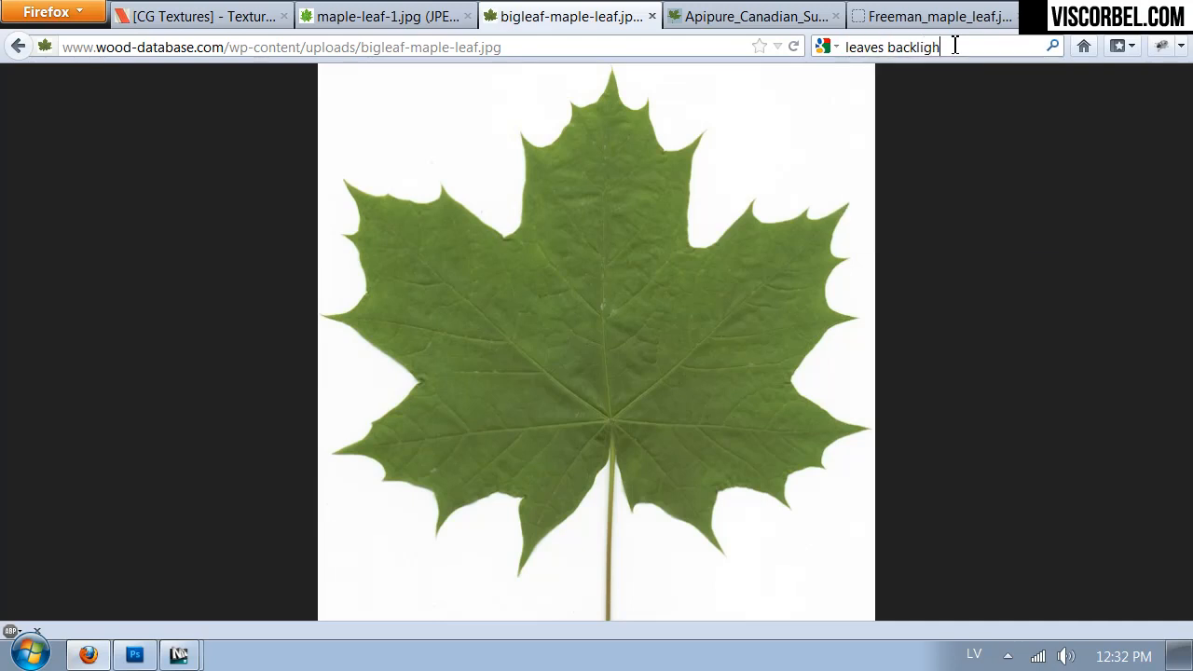
text(t)
key(Return)
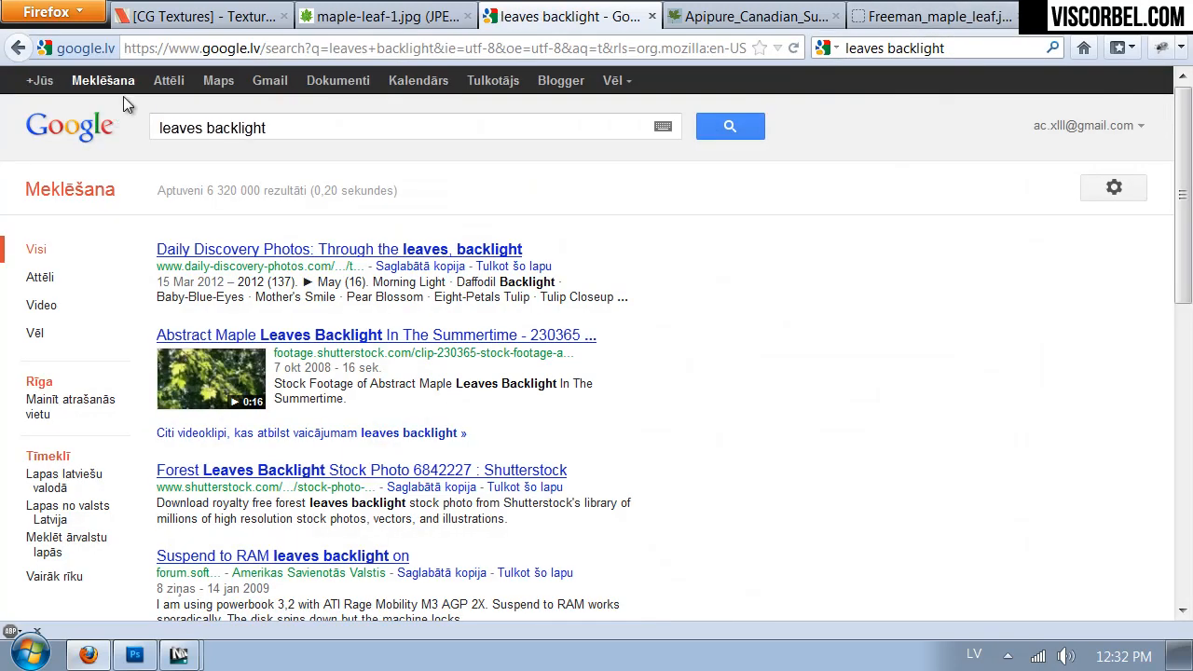
click(154, 81)
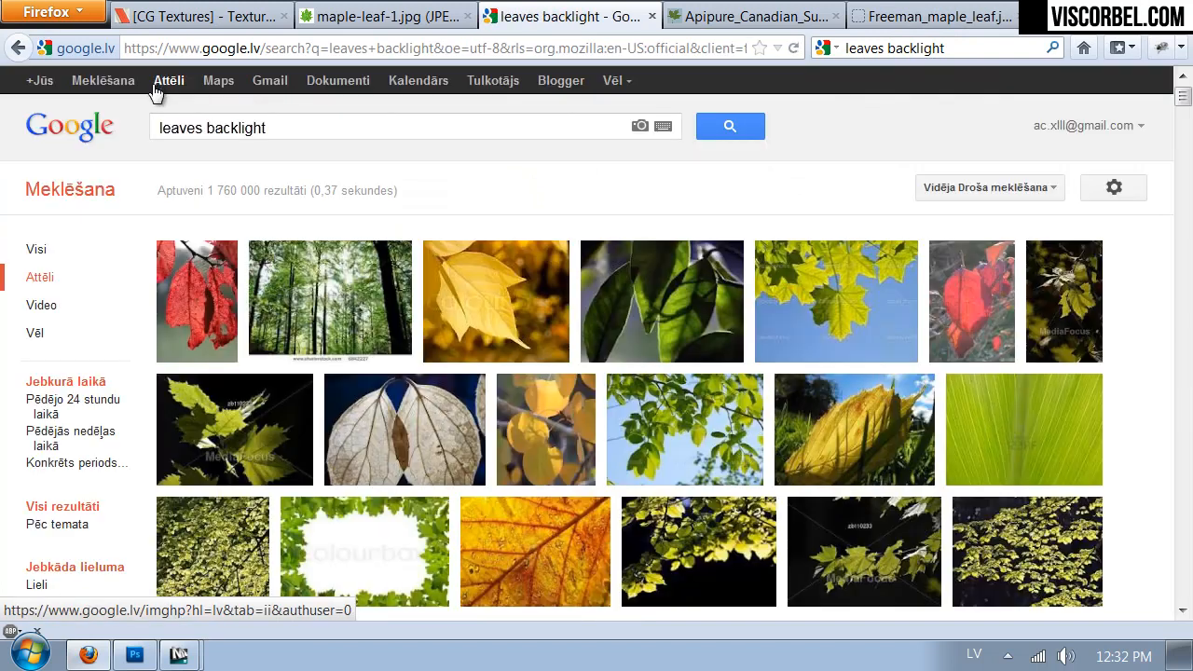
click(872, 315)
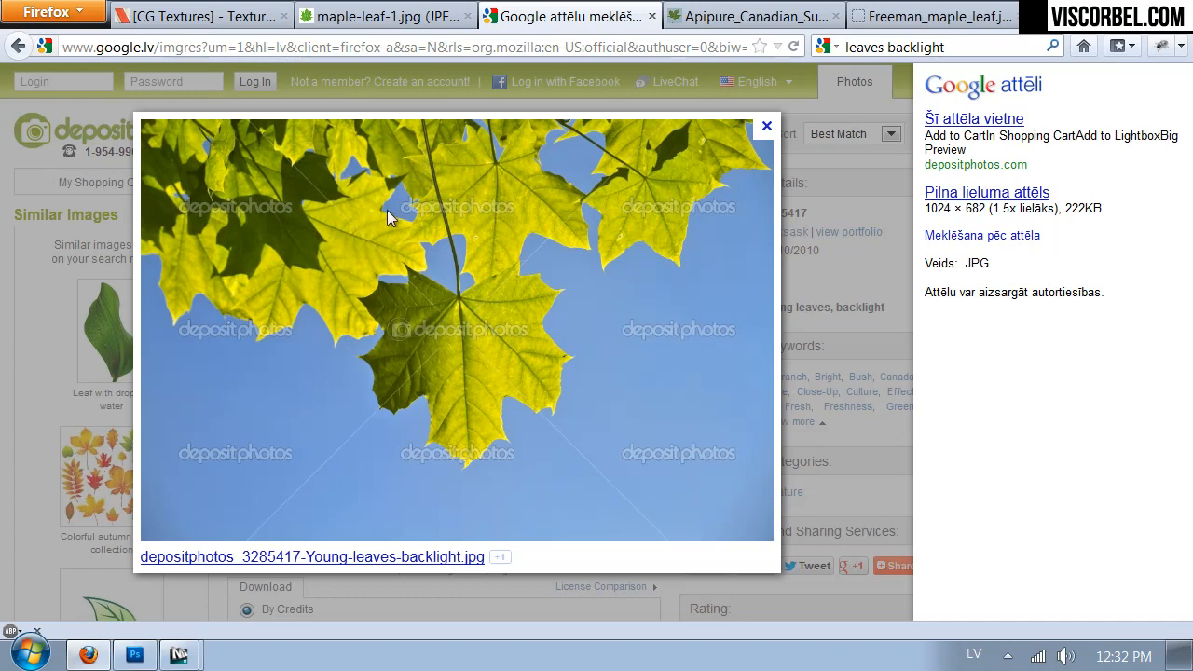
- Return to 3ds Max and convert the tree's leaf sub-material to VRay2SidedMtl, keeping the old material as its sub-material
mouse_move(198, 654)
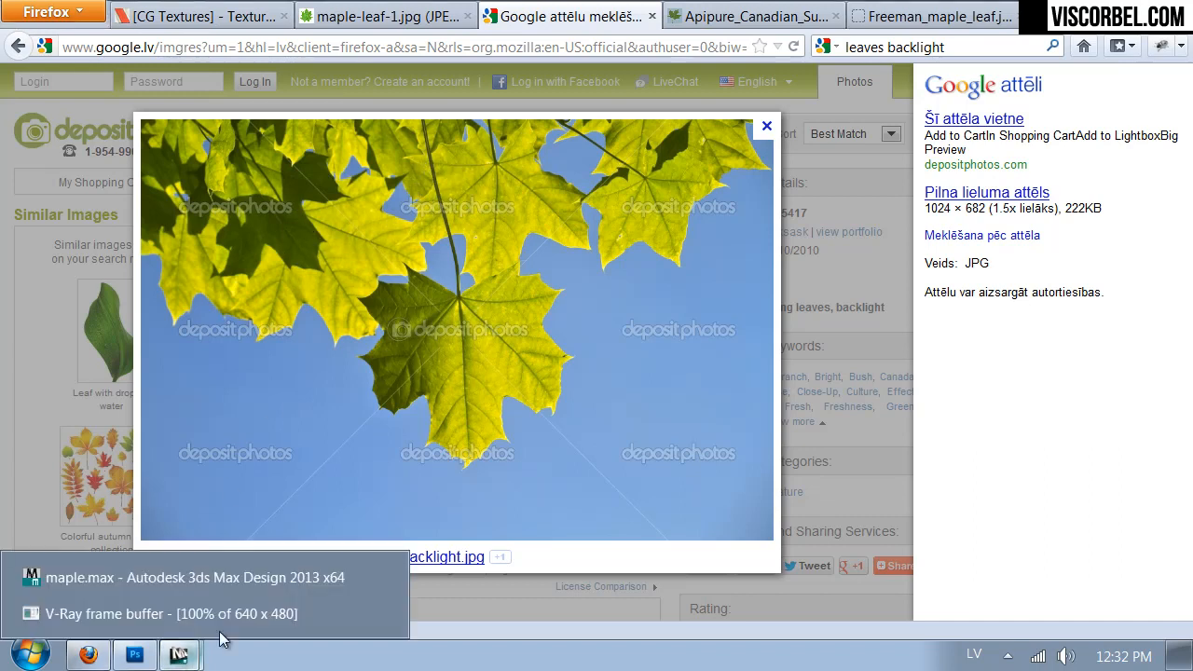
click(170, 614)
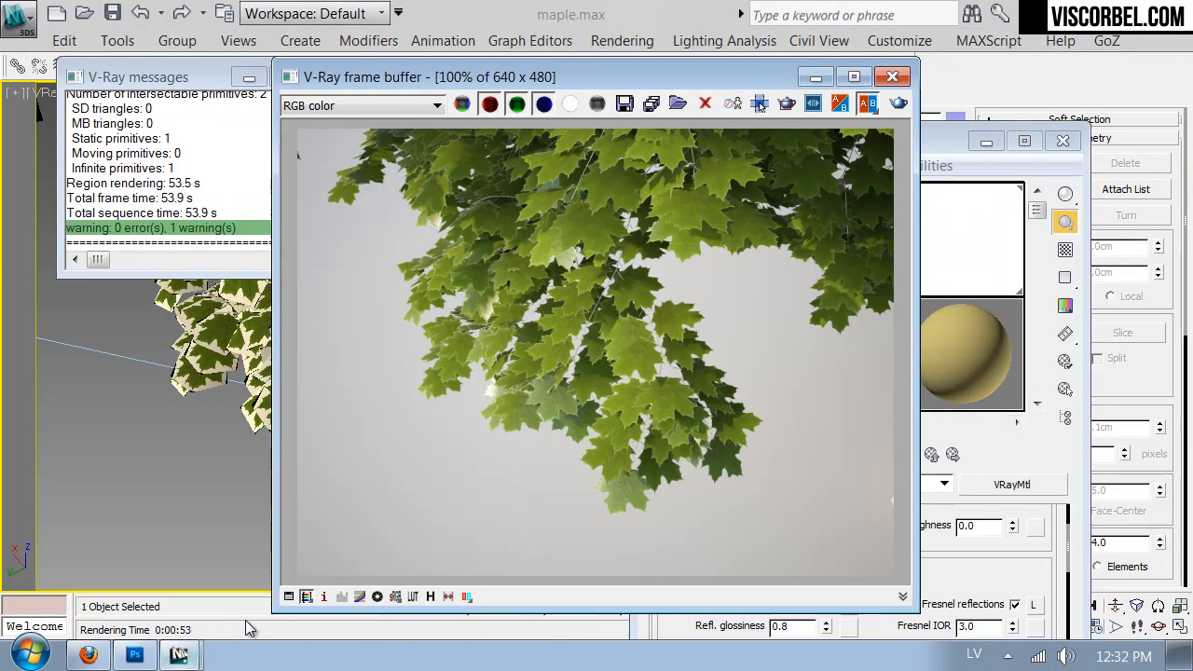
click(893, 77)
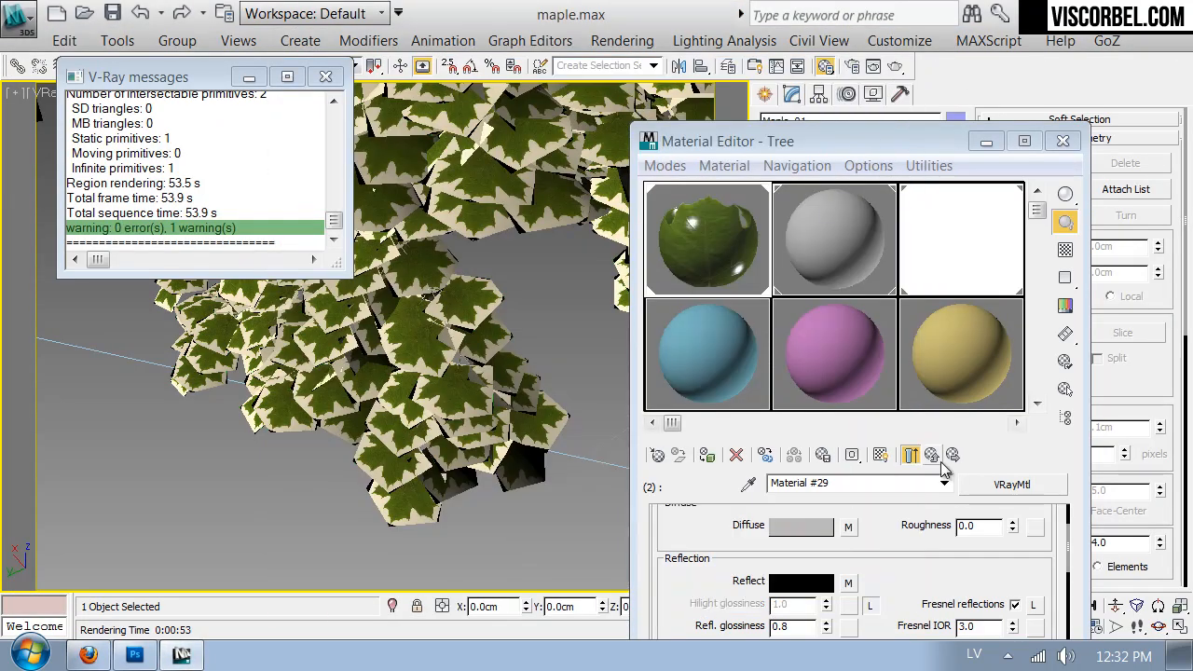
click(931, 454)
drag(848, 142, 779, 22)
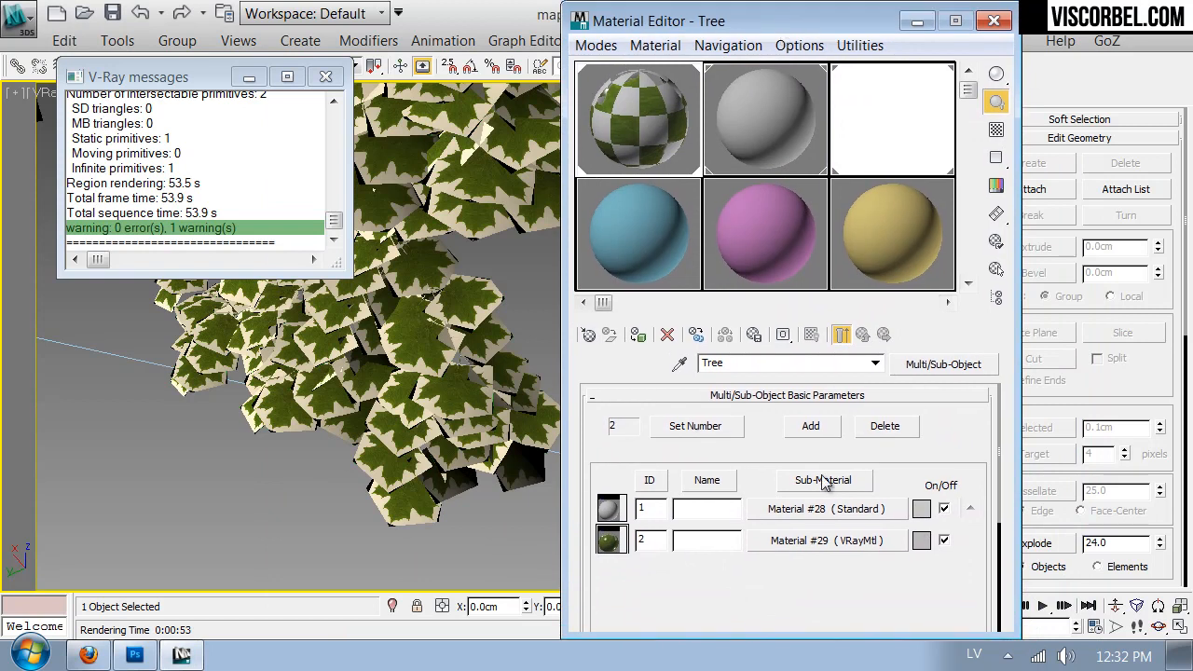
click(824, 540)
click(928, 366)
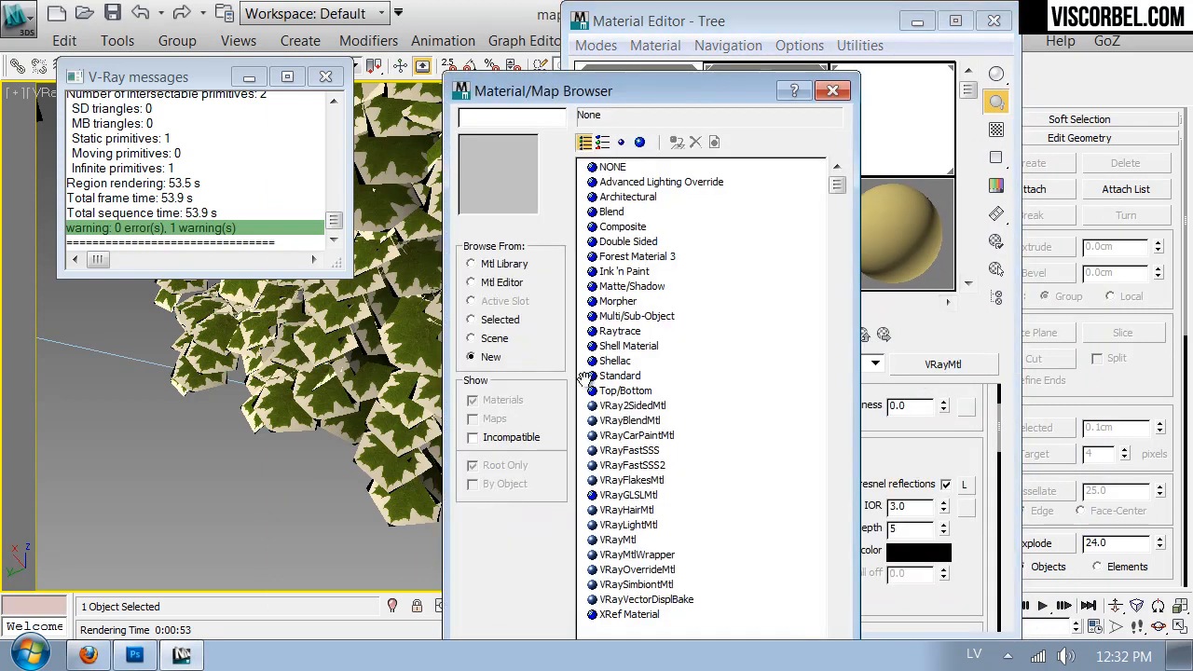
double_click(637, 406)
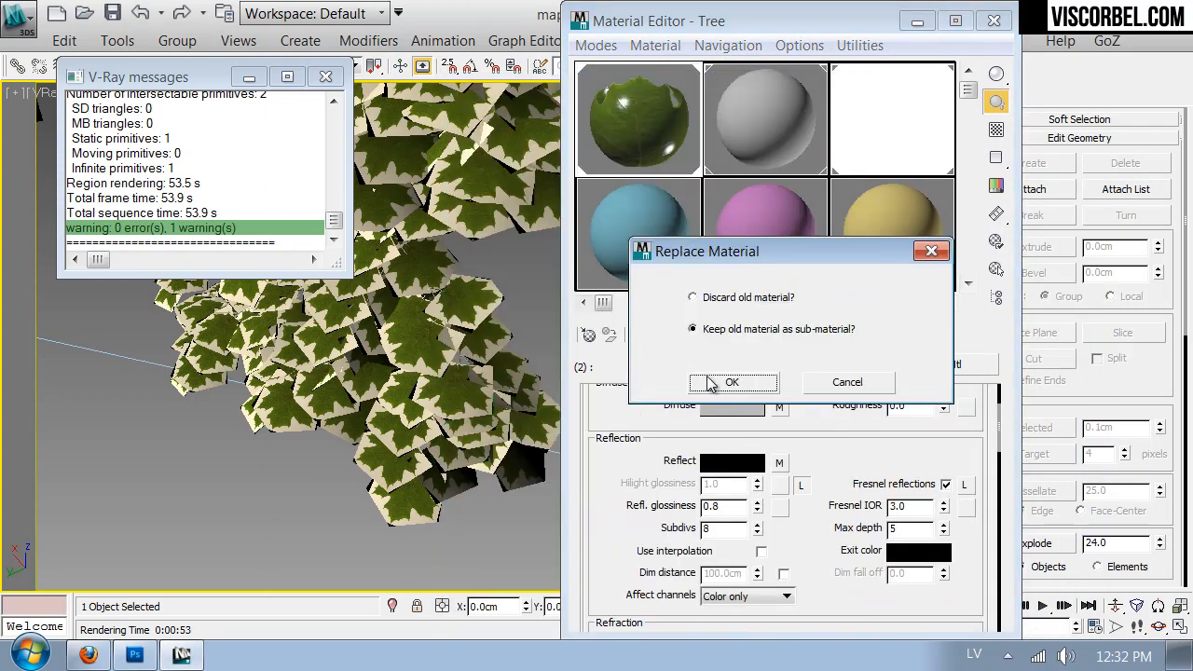
click(714, 382)
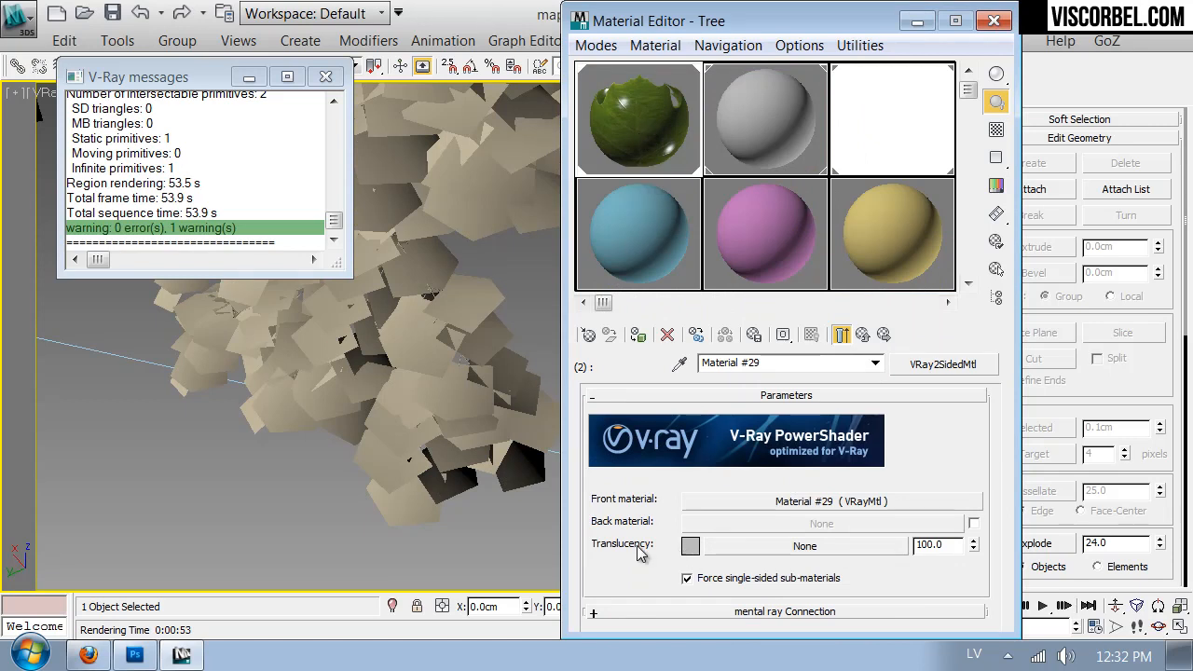
click(993, 20)
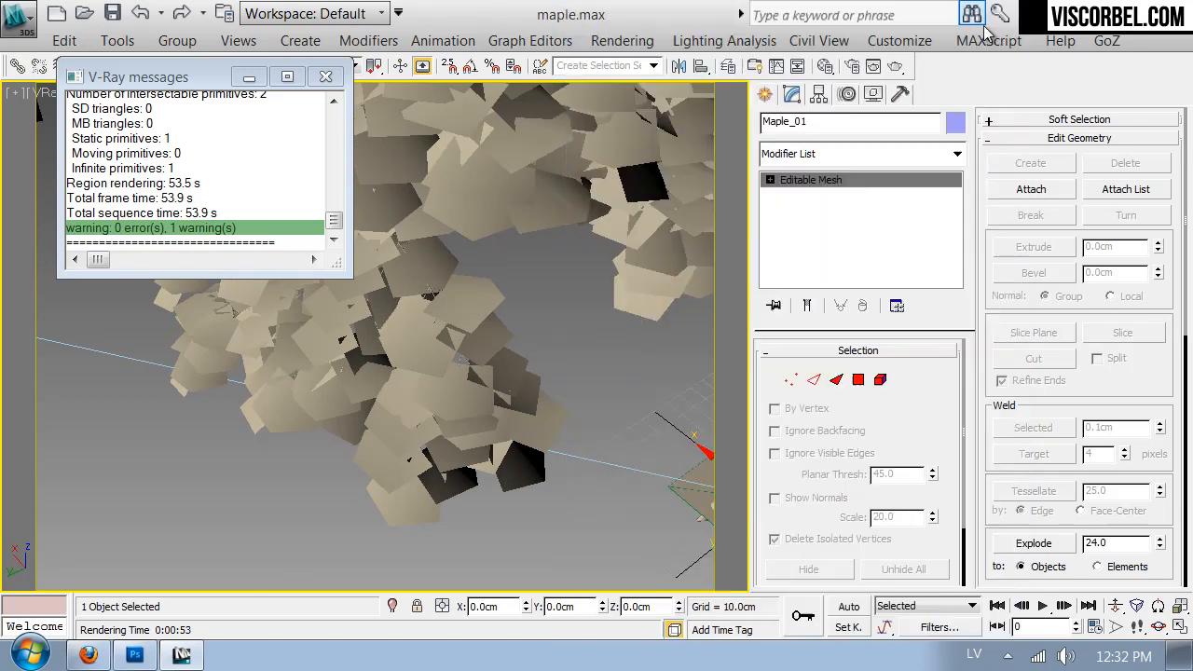
click(326, 77)
- Walk the V-Ray camera to a new viewpoint that looks up at the underside of the leafy branches
key(Up)
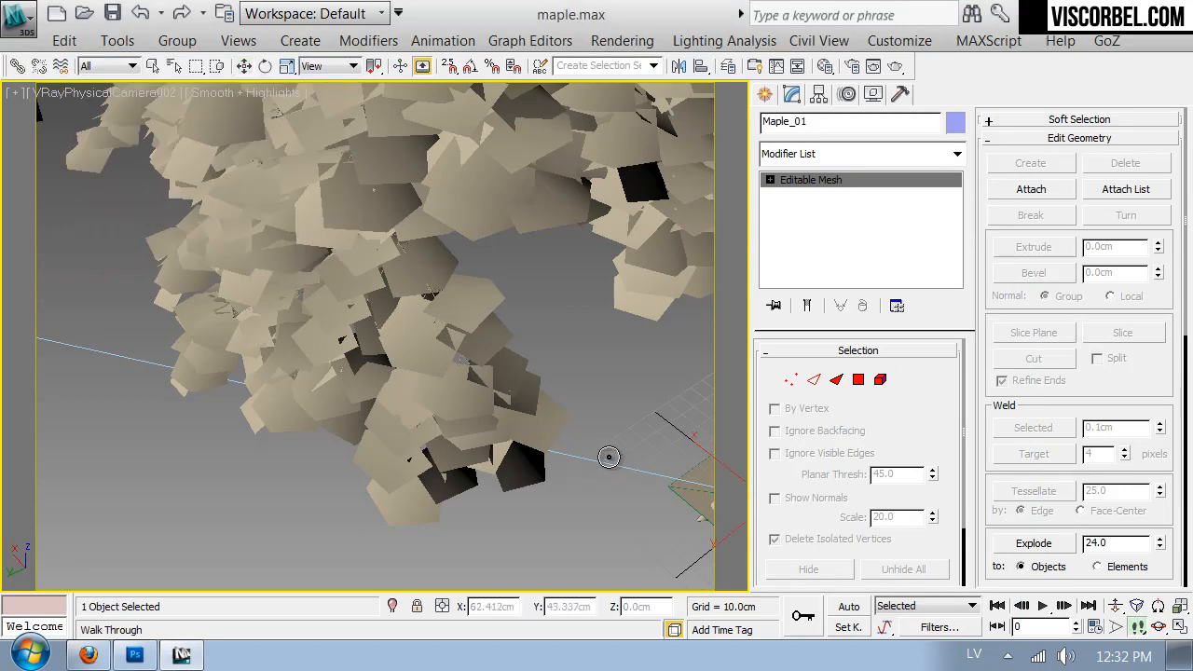
key(s)
drag(565, 389, 230, 187)
key(w)
key(s)
key(w)
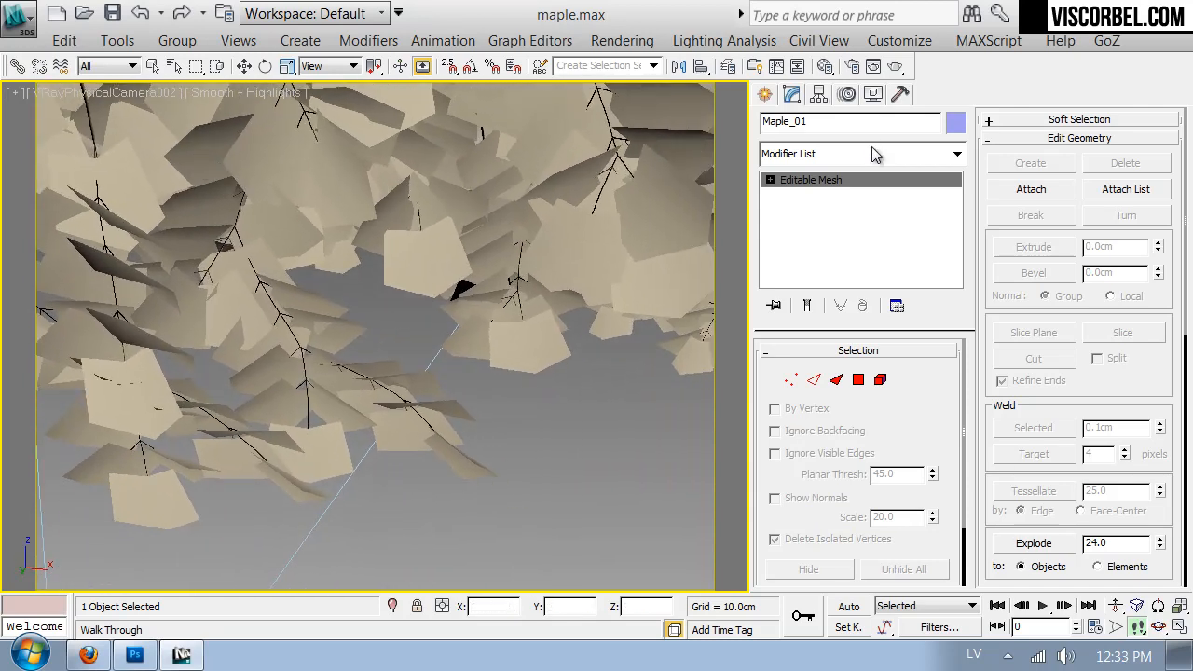
- Start a V-Ray test render, examine the translucency of the backlit leaves up close, and stop the render
click(892, 67)
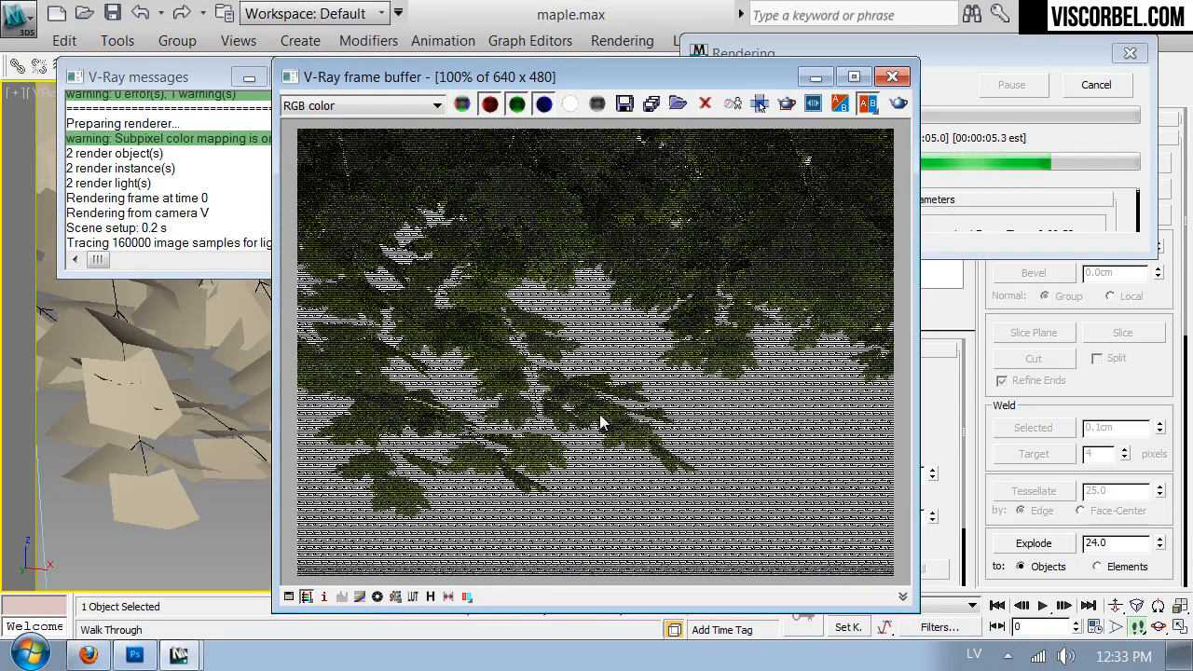
scroll(488, 370, up, 1)
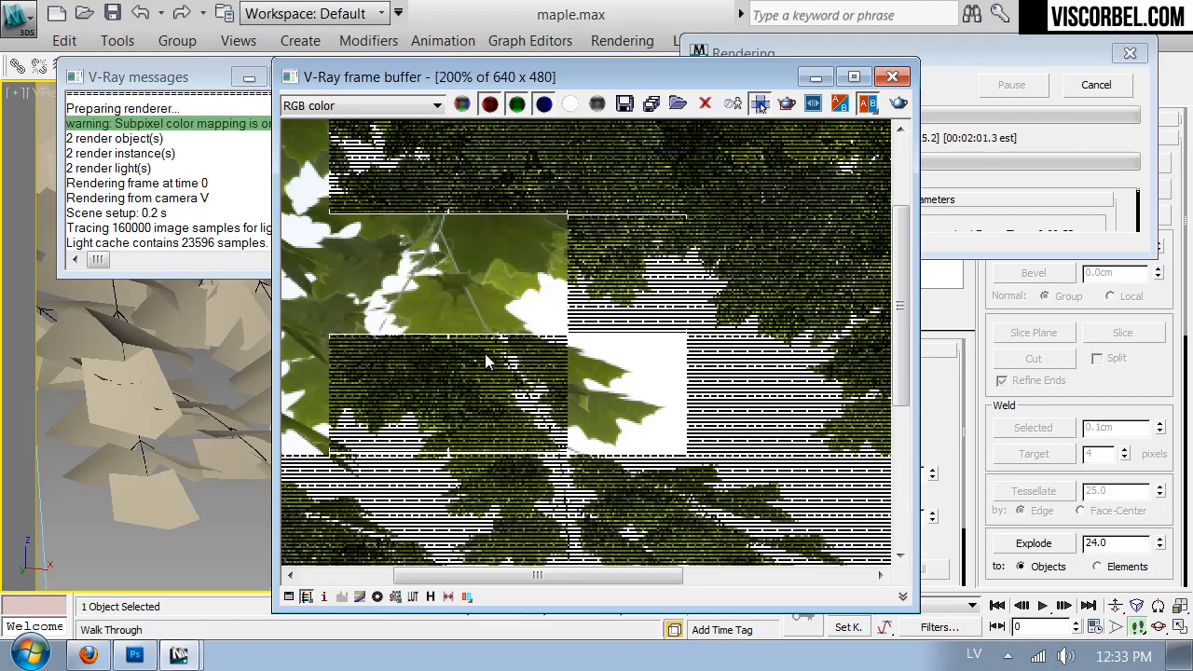
middle_drag(485, 354, 618, 331)
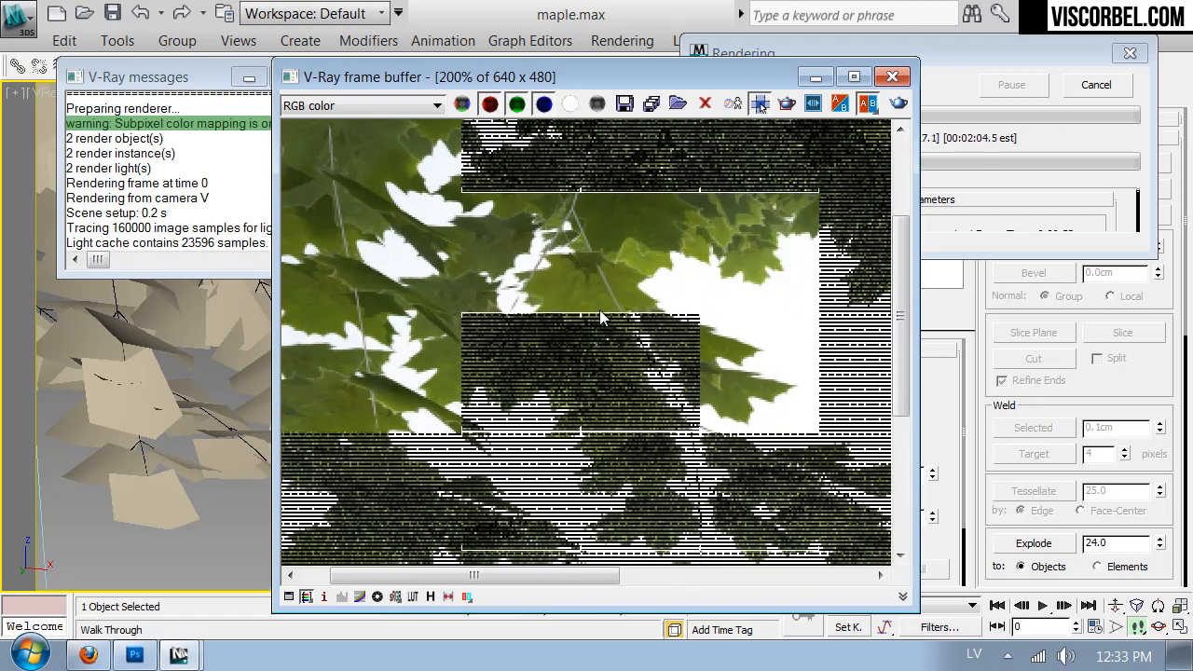
scroll(678, 333, down, 1)
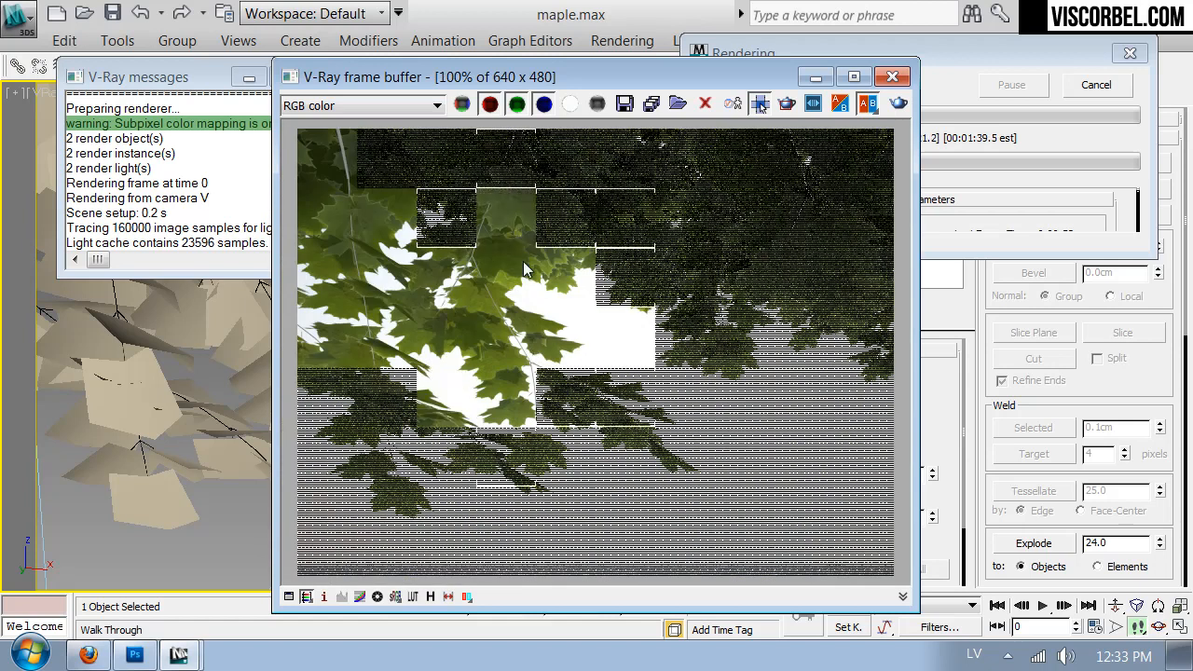
click(1095, 85)
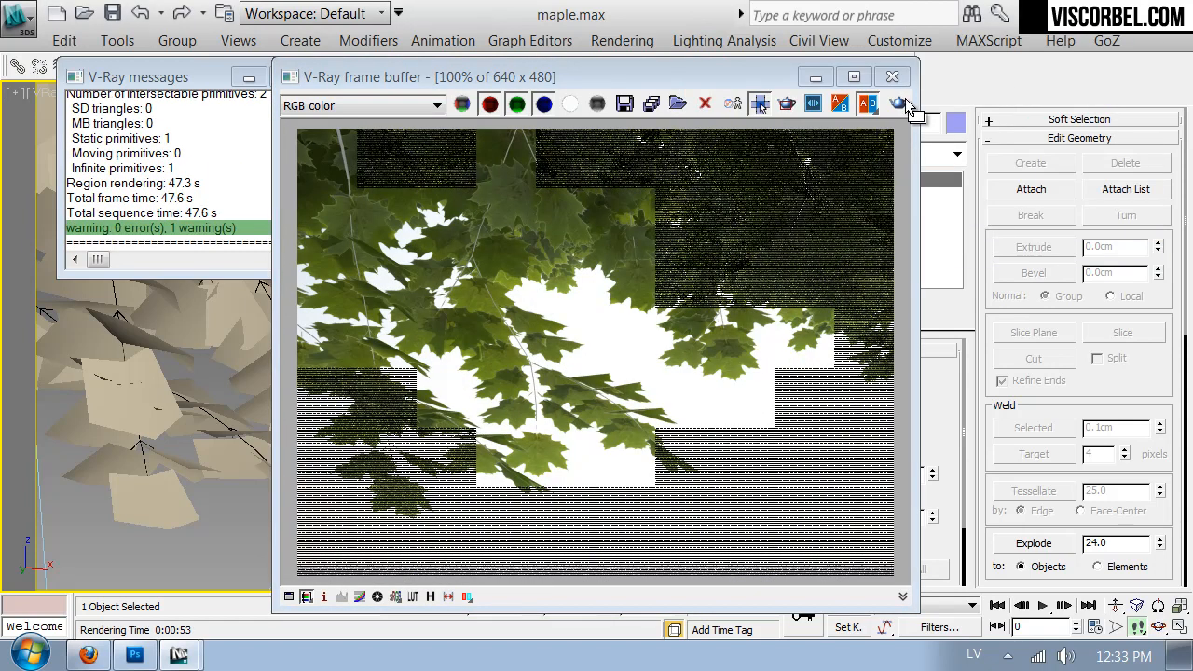
click(896, 77)
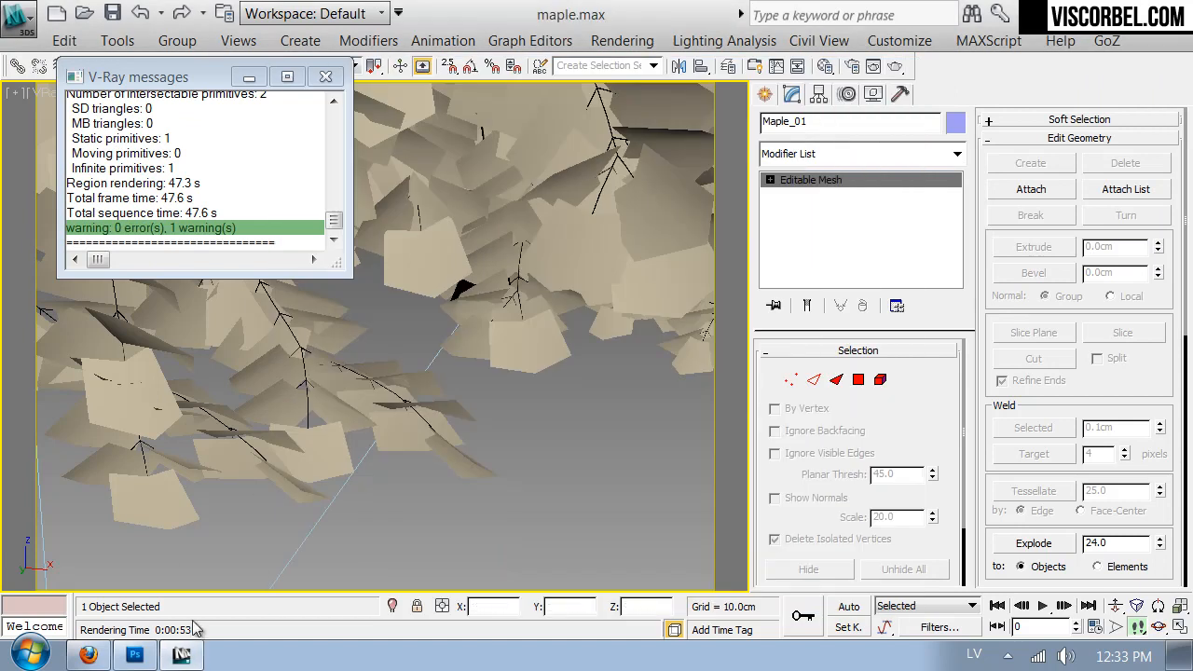
- Switch to Photoshop and turn the leaf veins on Layer 3 black with Hue/Saturation lightness -100, comparing with the backlit reference photo
click(136, 656)
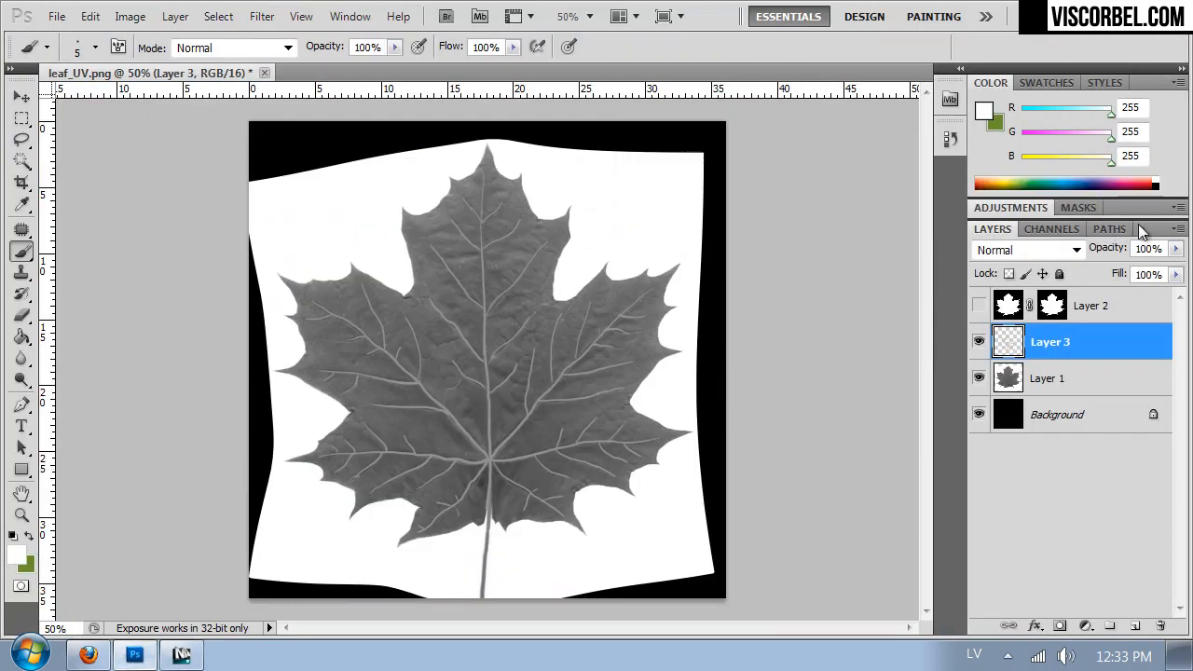
key(ctrl+u)
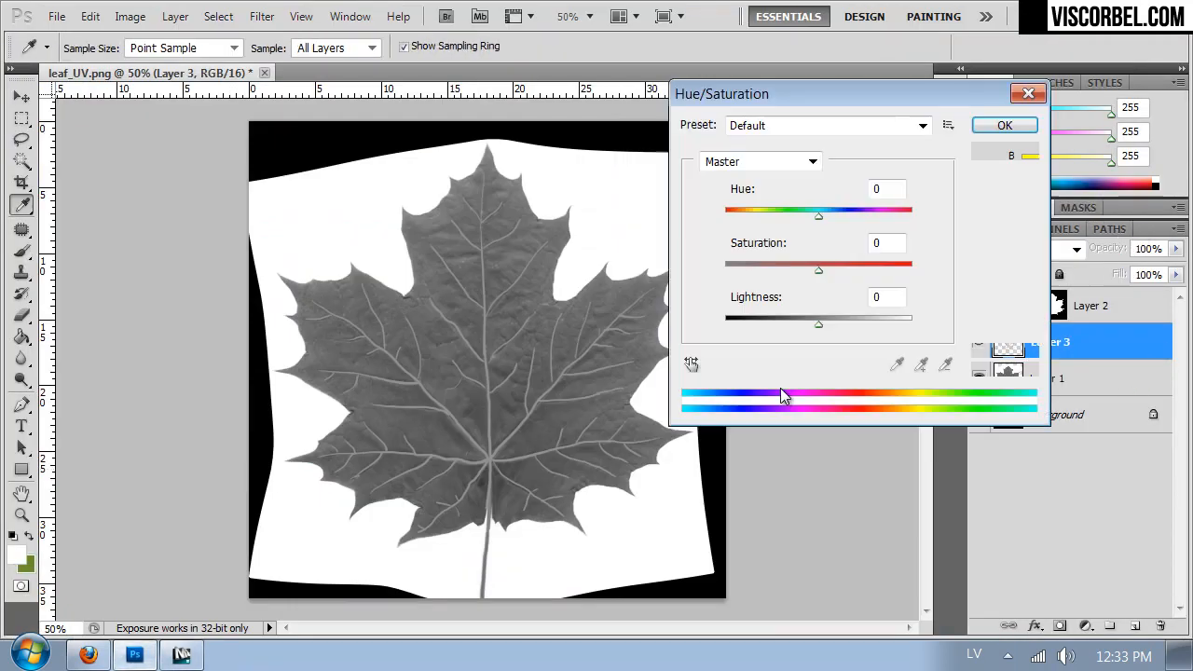
drag(818, 320, 718, 326)
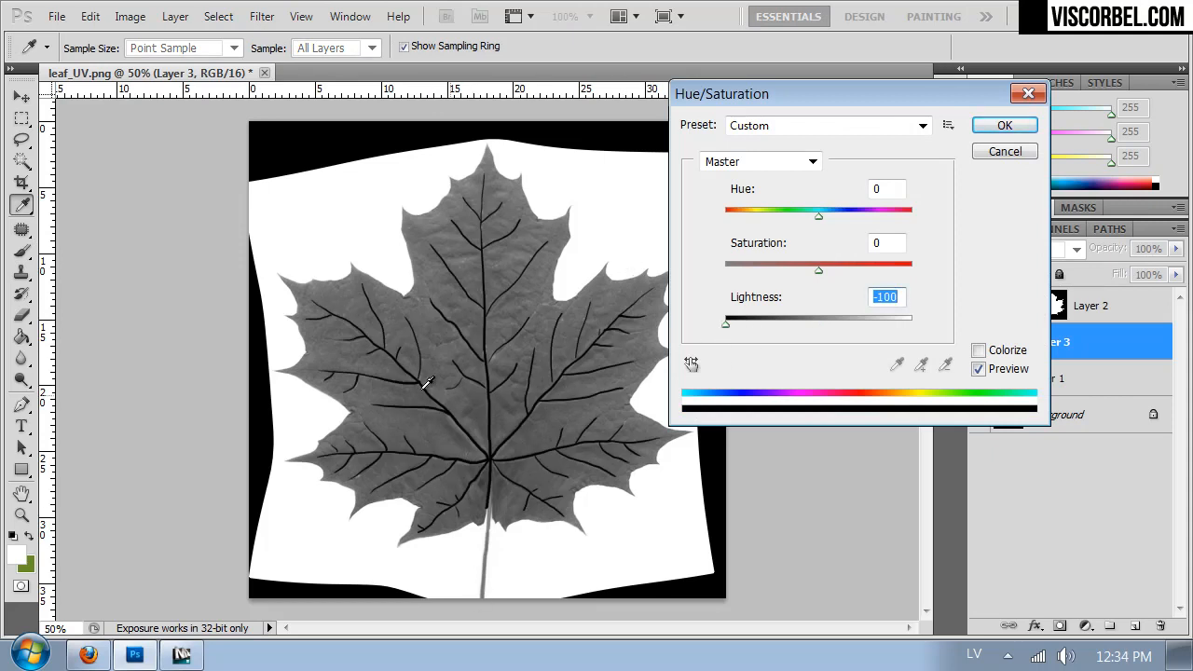
click(88, 654)
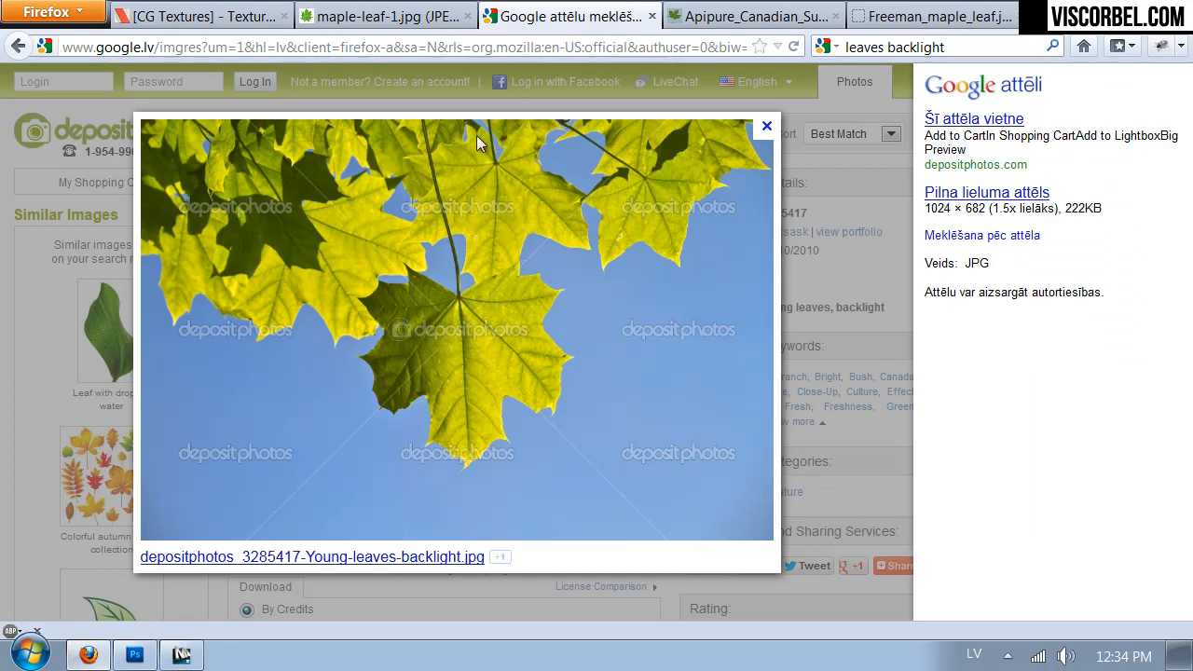
click(135, 654)
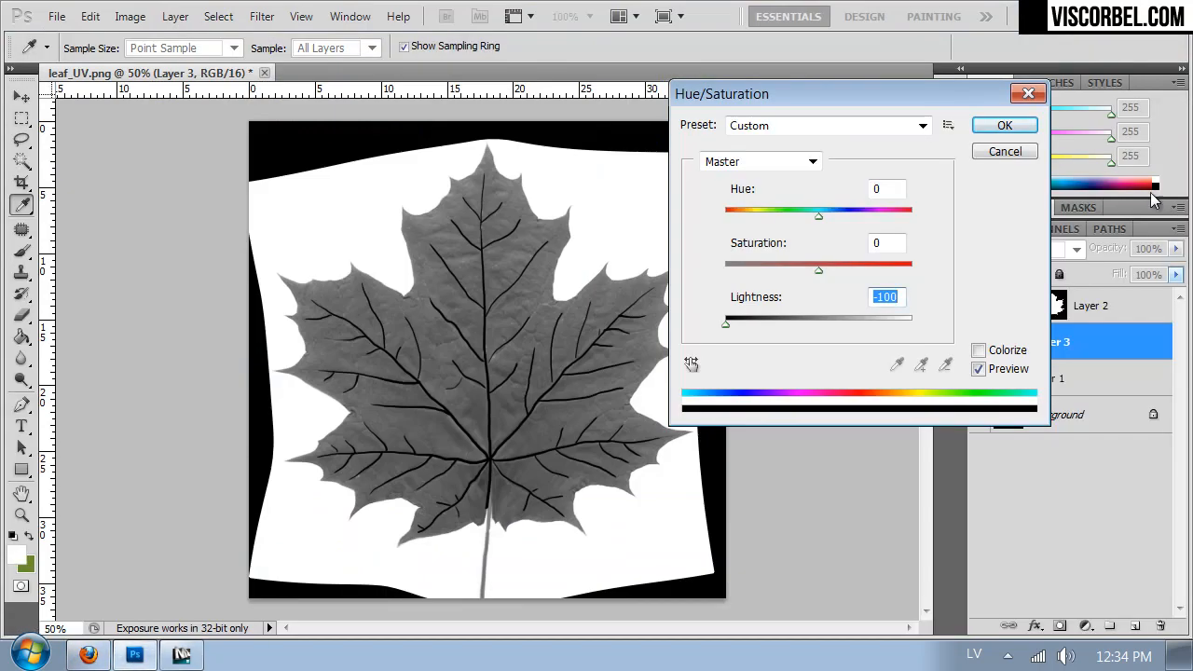
click(1025, 132)
- Start colorizing the leaf on Layer 1 with Hue/Saturation, using hue 83 and lightness +21
click(1051, 377)
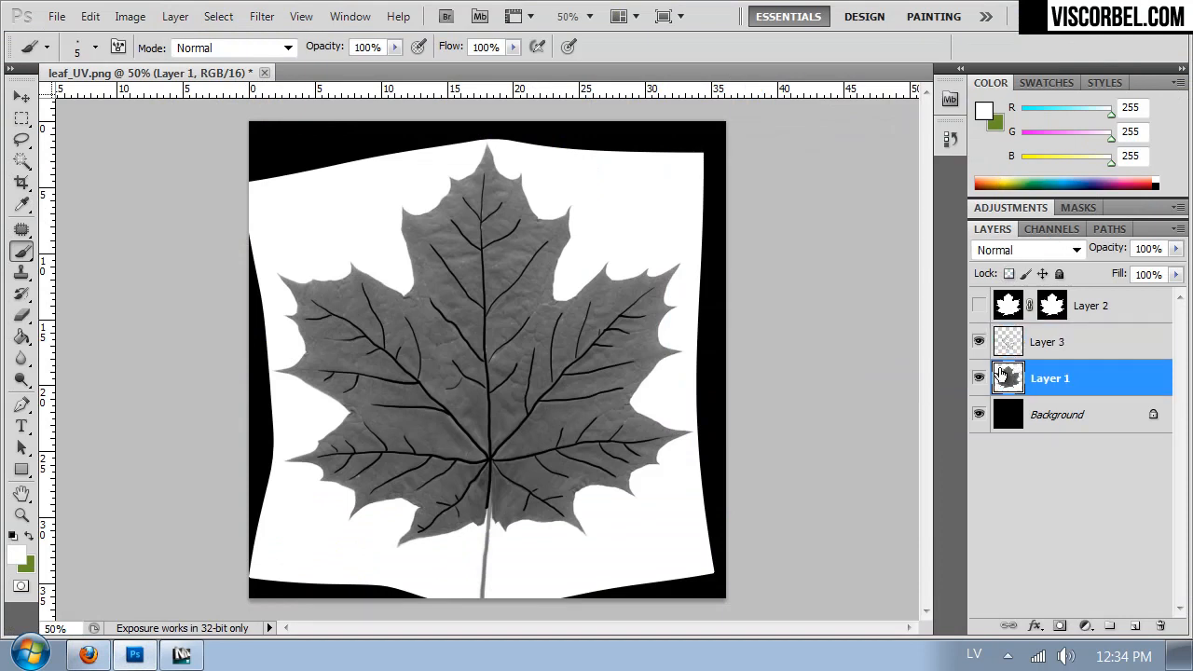
key(ctrl+u)
drag(867, 327, 849, 324)
click(990, 352)
click(838, 324)
click(768, 215)
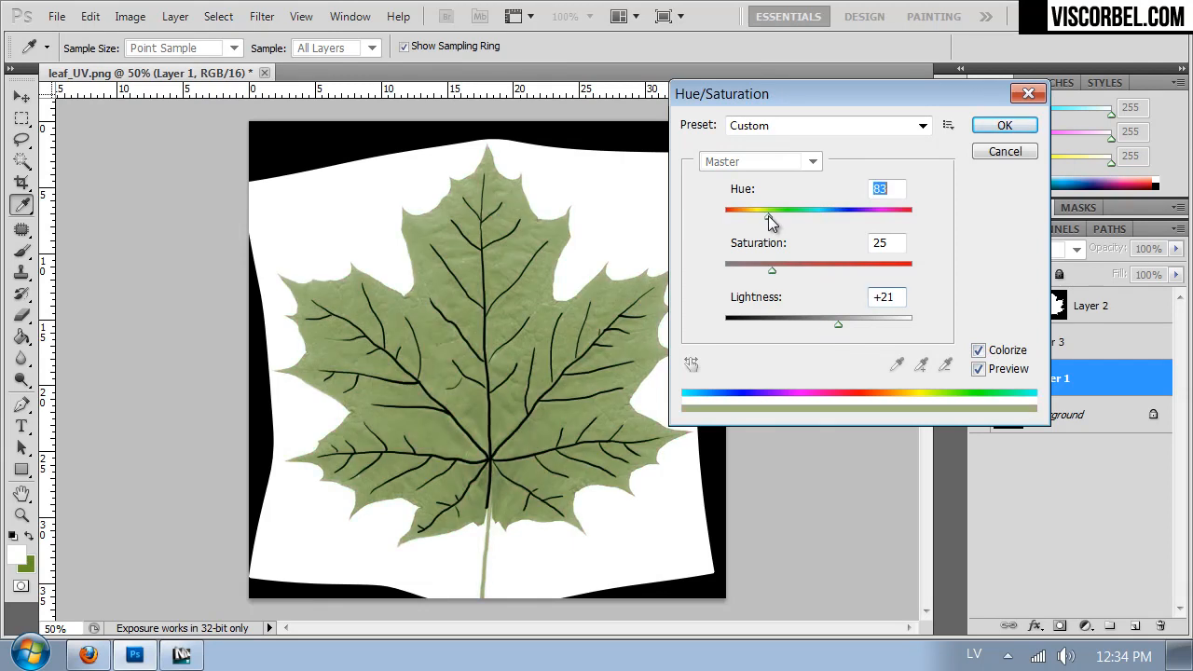
- Shift the leaf's colorize hue to a warm yellow, raise its saturation, set lightness to +22 and apply the adjustment
drag(763, 216, 754, 231)
drag(772, 270, 799, 274)
drag(867, 325, 857, 324)
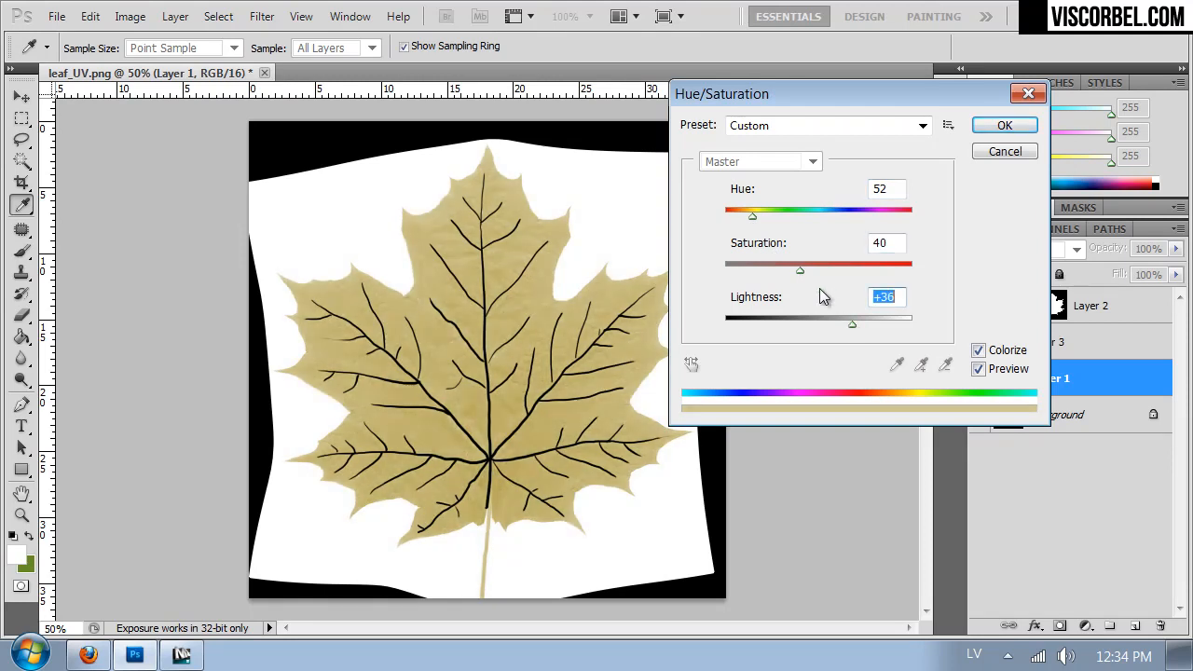
click(804, 266)
click(839, 325)
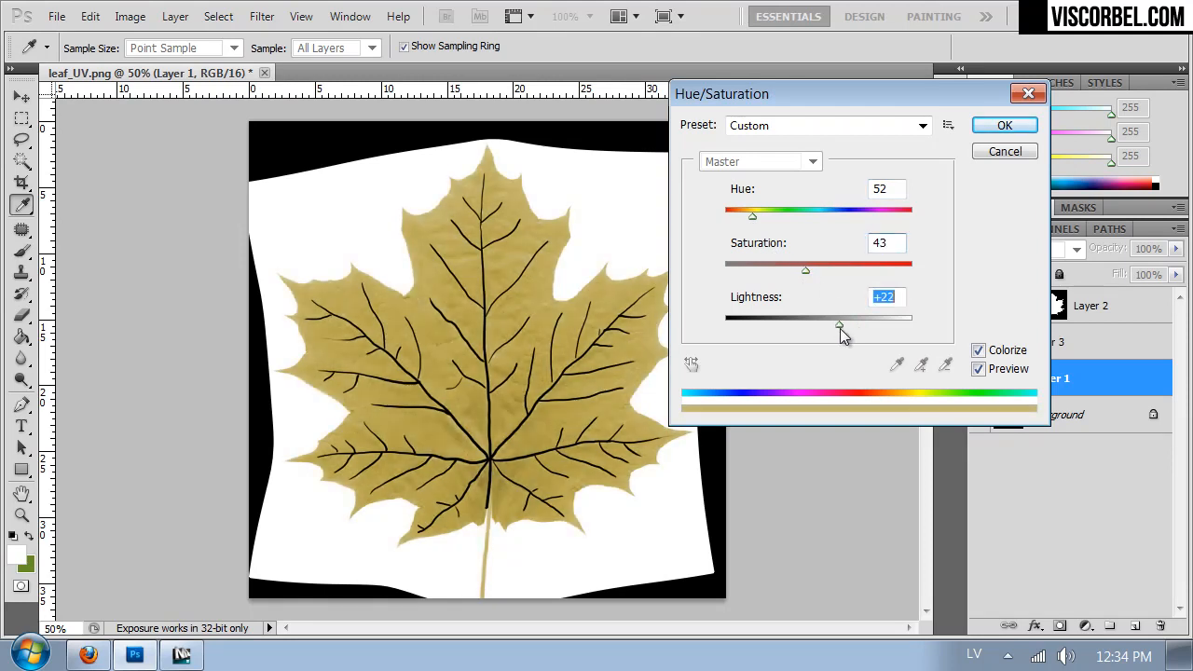
drag(752, 217, 749, 218)
click(826, 270)
click(999, 127)
- Save the recolored leaf image in PNG format as leaf_tr.png in the Textures folder
key(ctrl+shift+s)
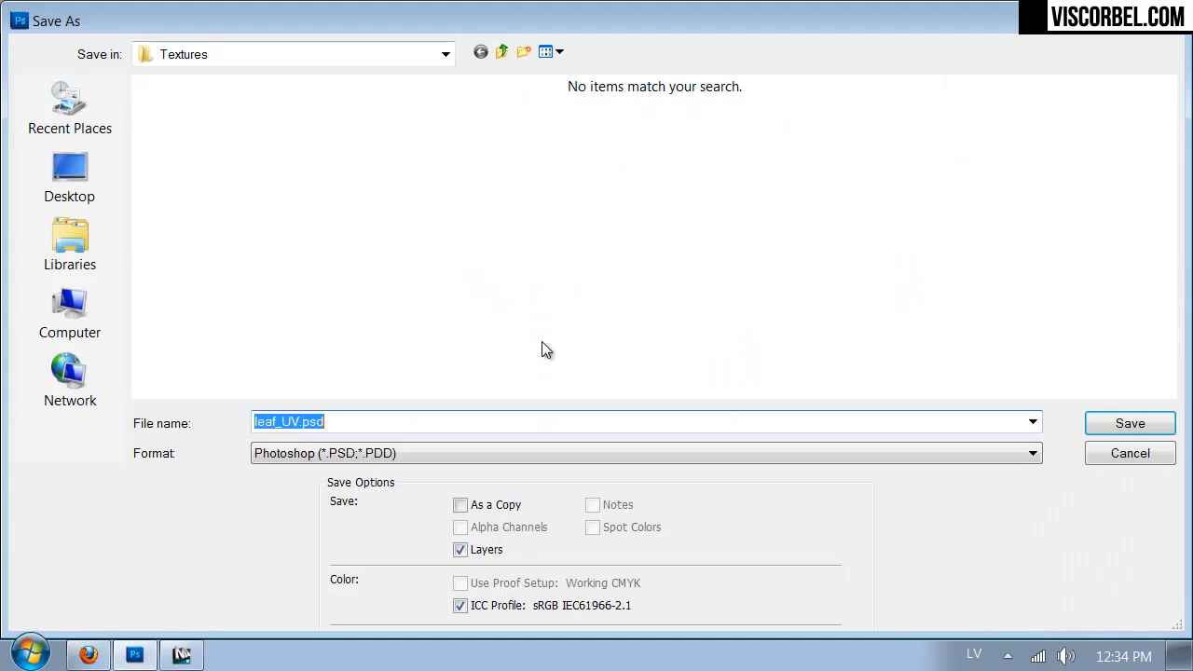
click(404, 453)
click(336, 591)
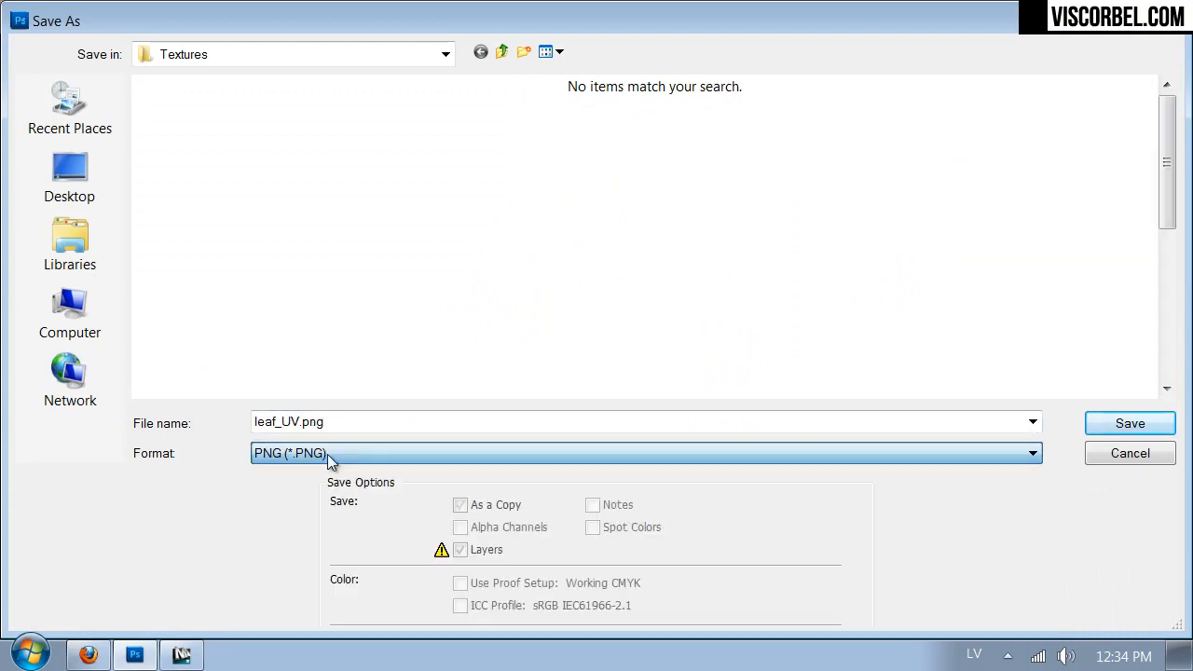
text(lea)
text(f_UV)
key(Return)
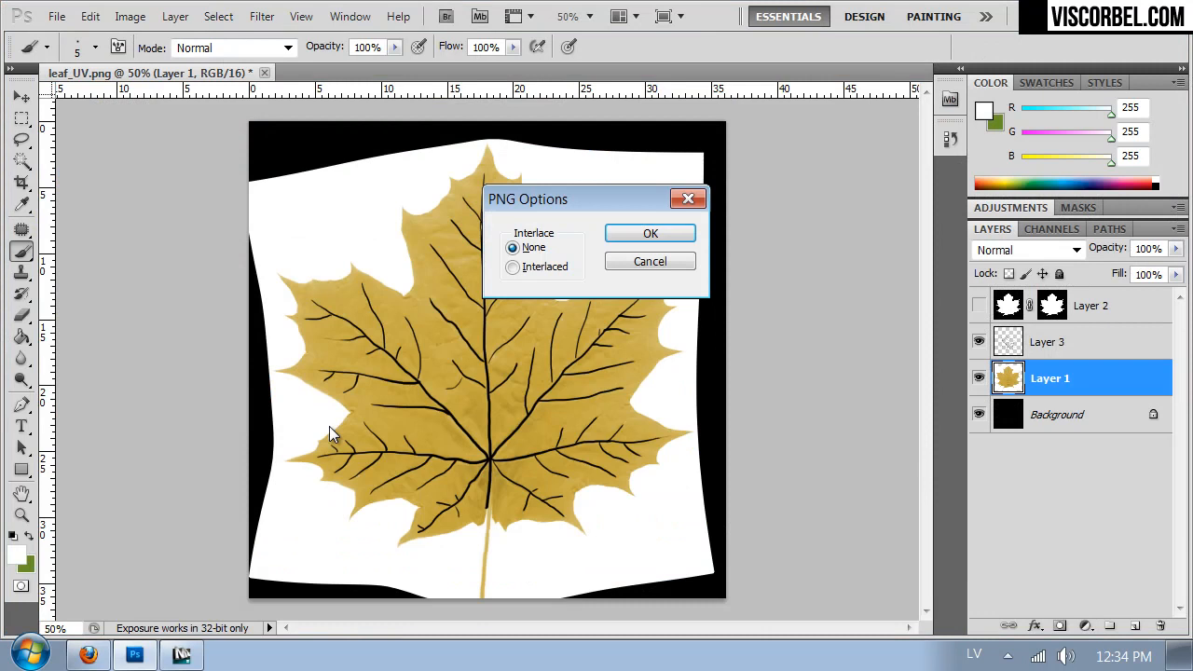
- Switch to 3ds Max and load leaf_tr.png as a Bitmap in the two-sided leaf material's translucency slot
click(181, 655)
key(m)
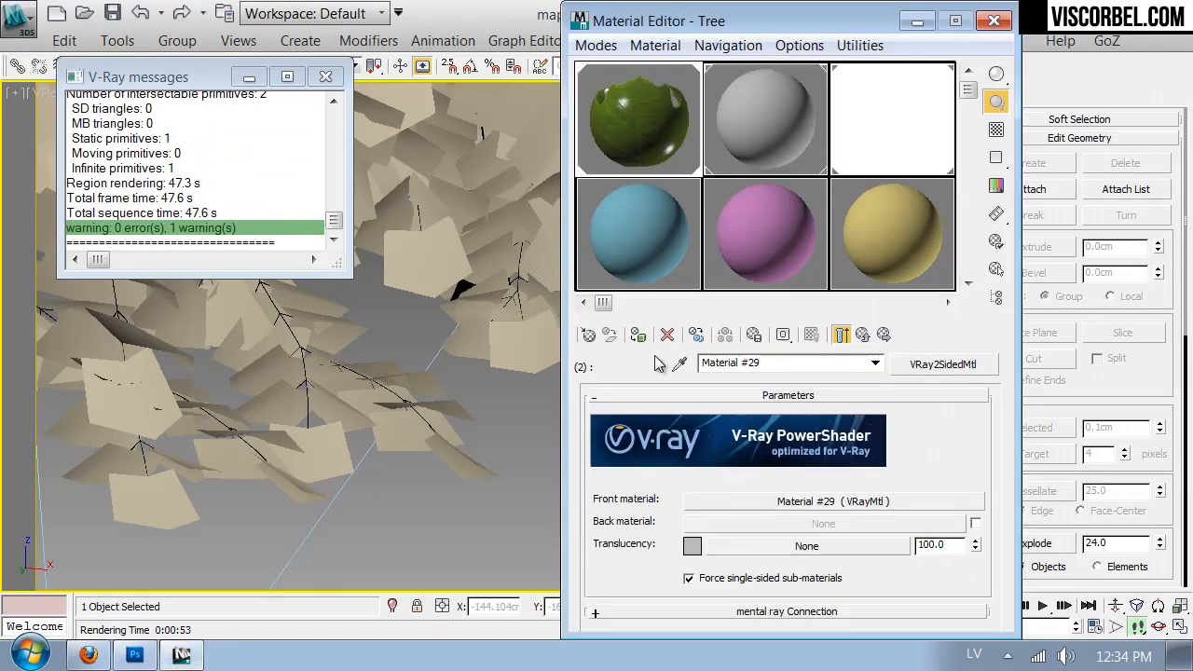
click(740, 544)
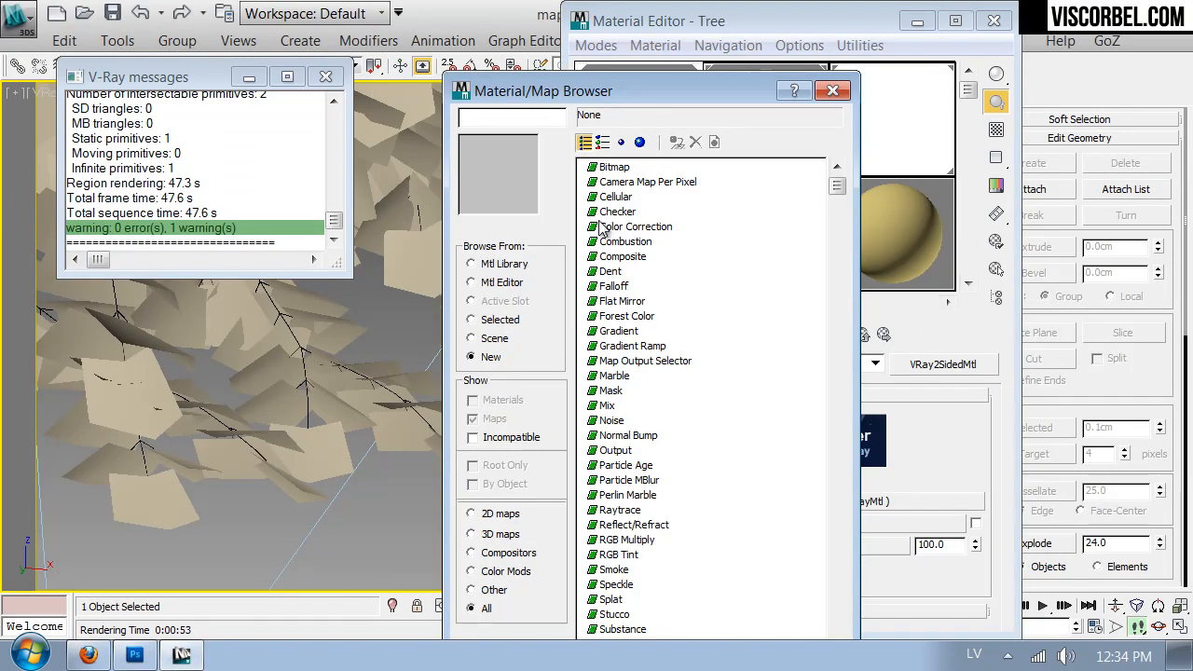
double_click(602, 168)
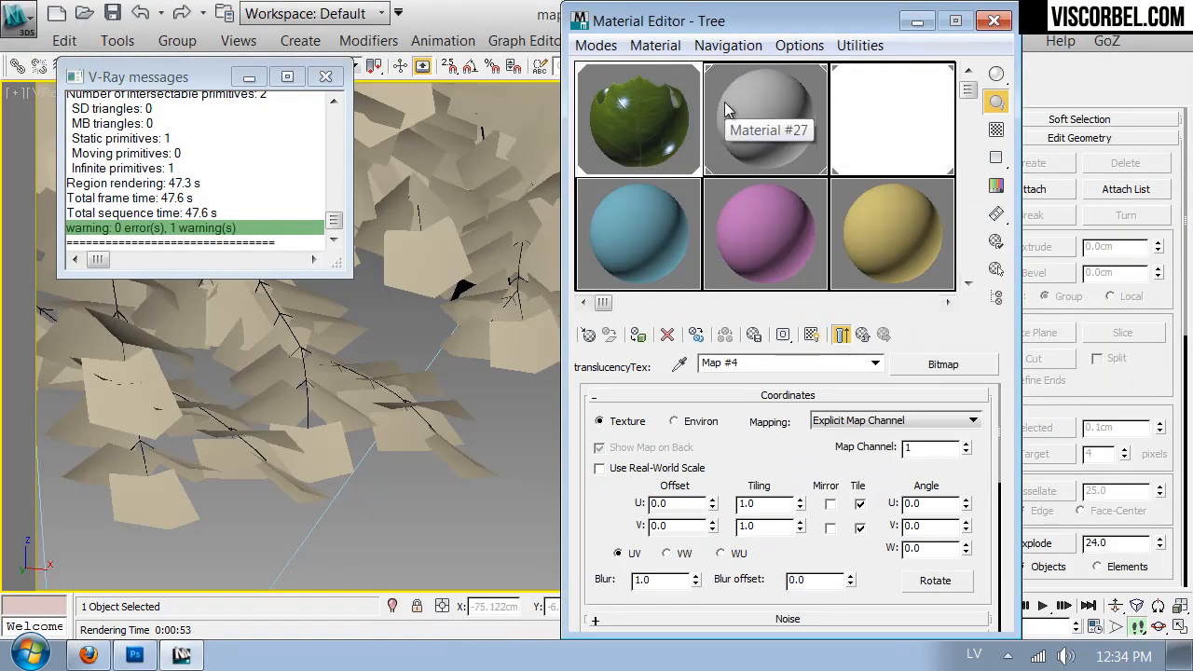
- Start a V-Ray test render, examine the translucent leaves up close, and stop the render
drag(738, 22, 762, 207)
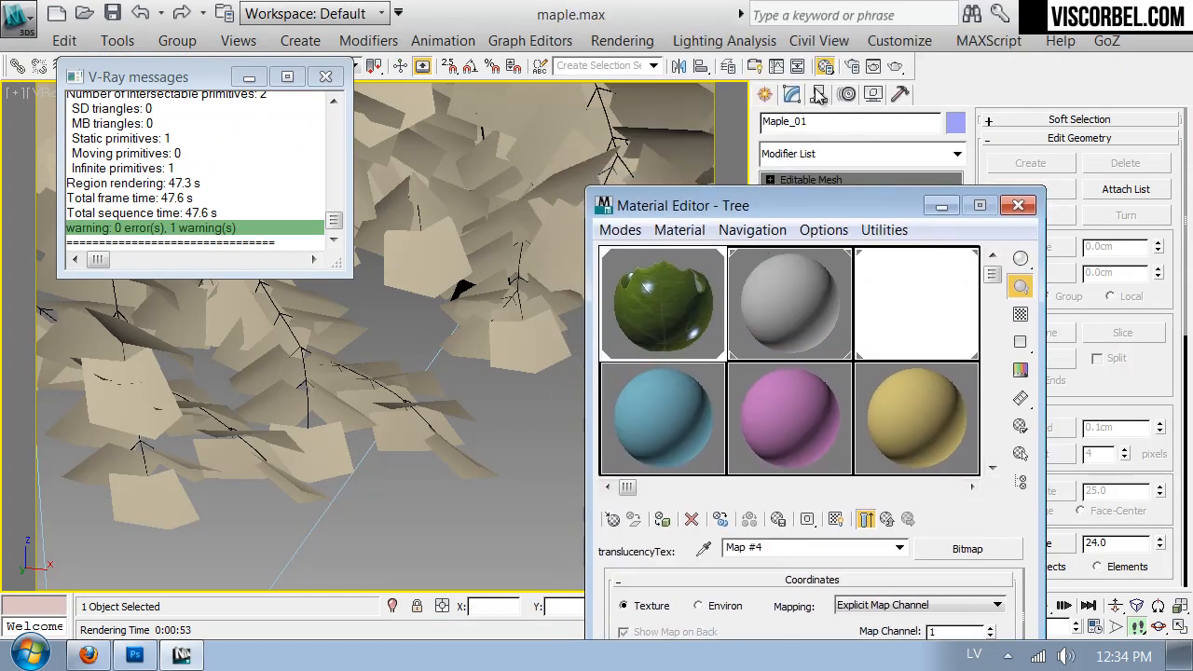
click(897, 68)
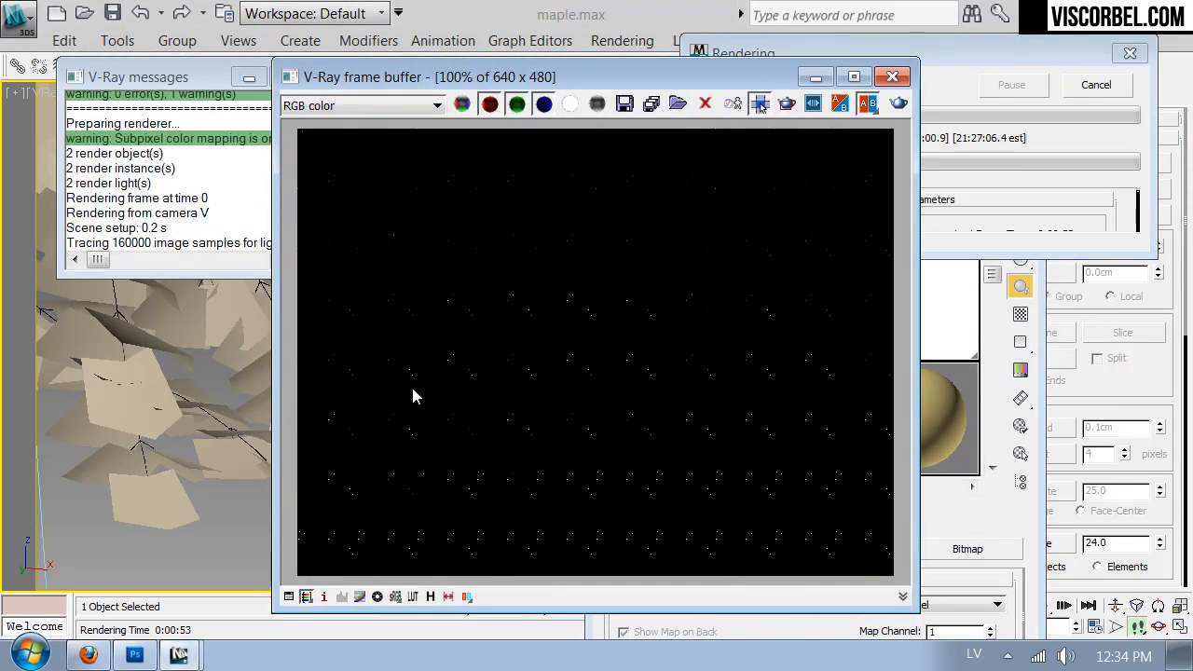
scroll(411, 384, up, 2)
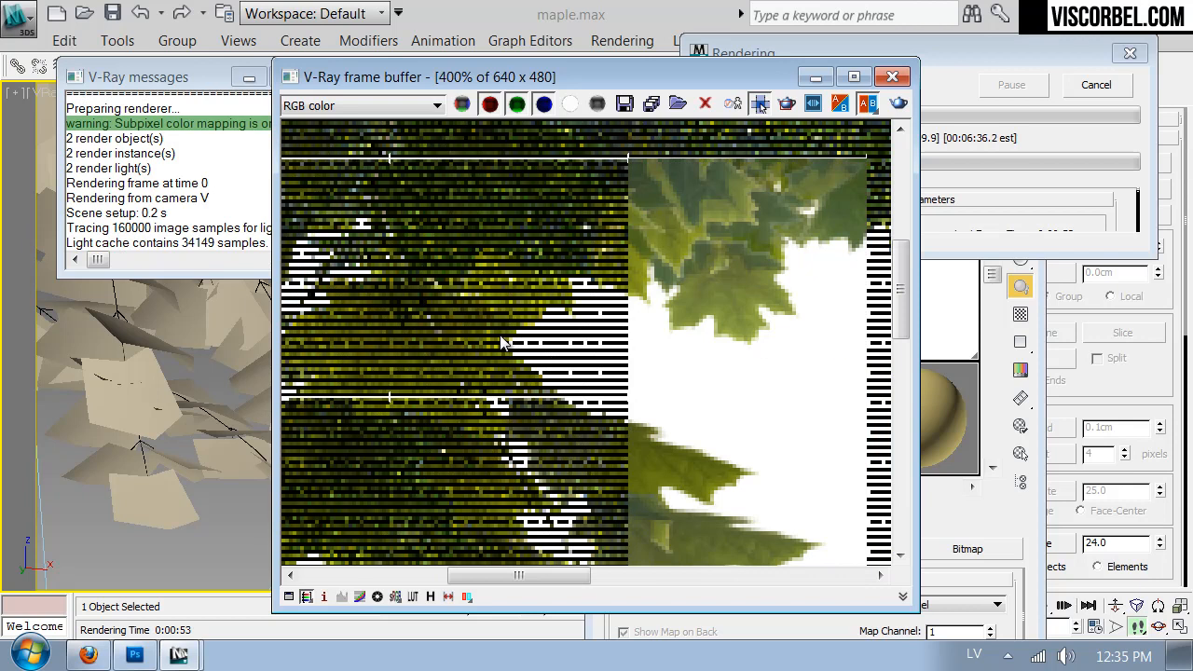
scroll(500, 334, down, 1)
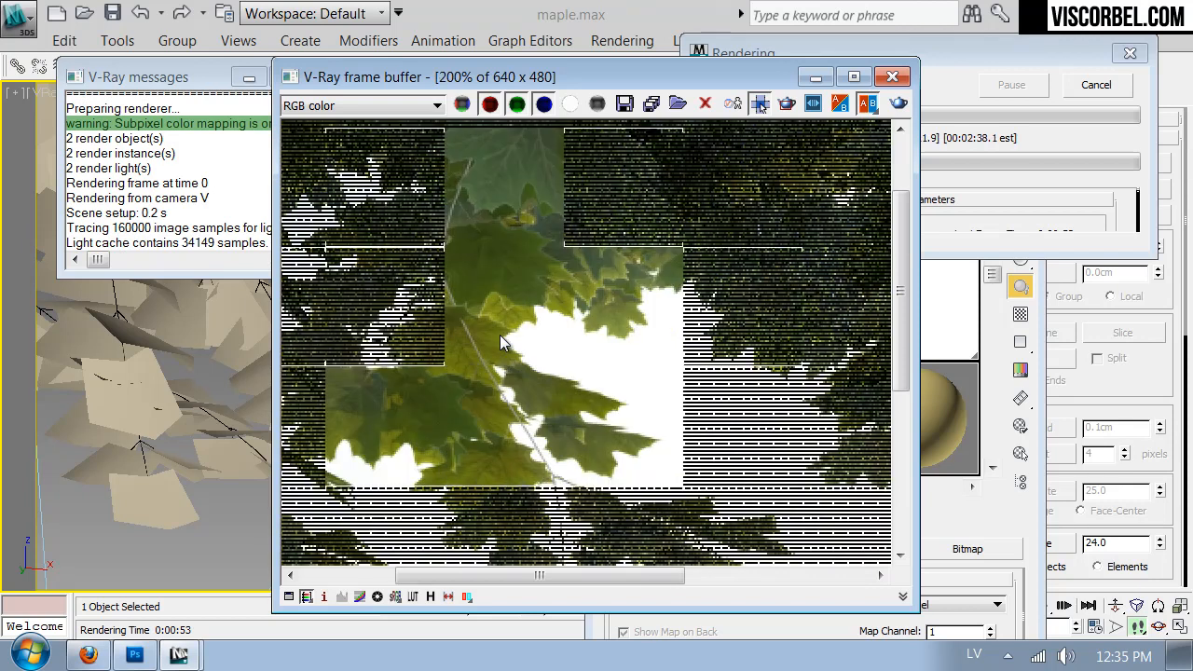
scroll(499, 343, down, 1)
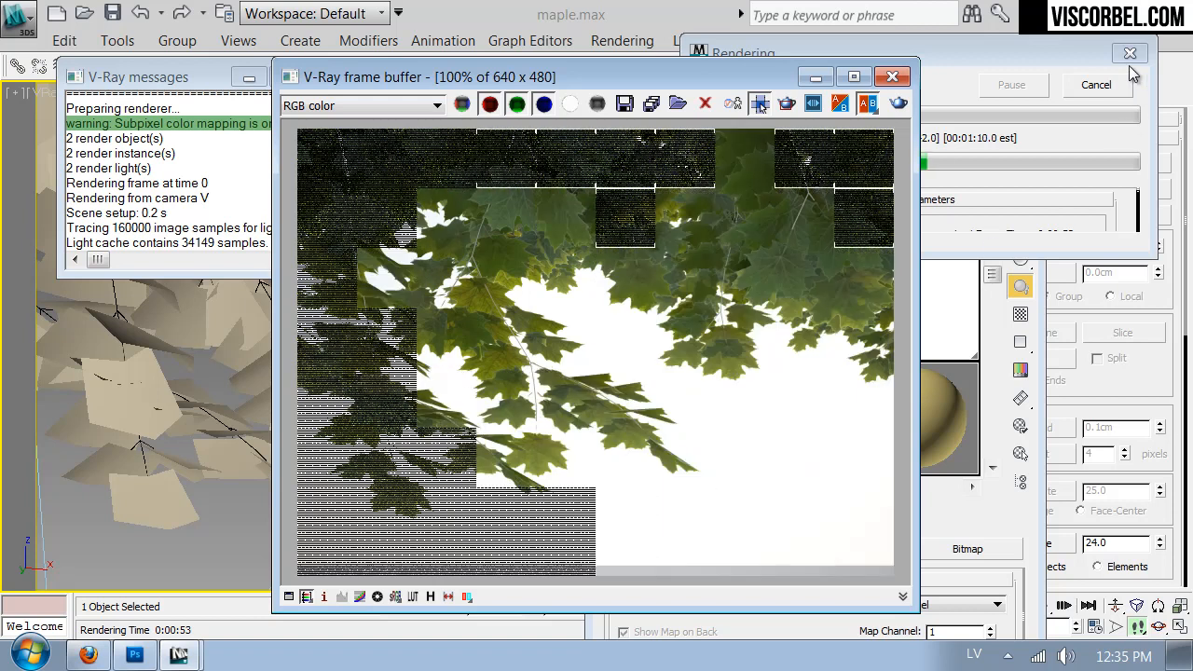
click(1096, 85)
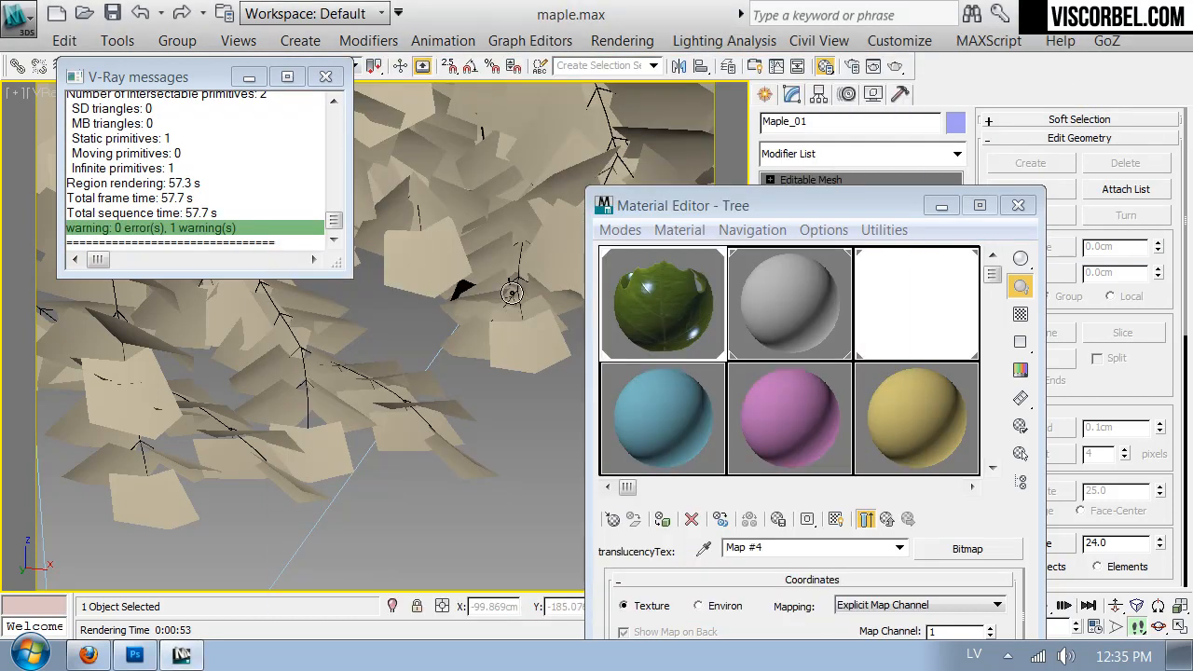
- Switch the viewport to VRayPhysicalCamera001, close the Material Editor and render the whole tree
key(c)
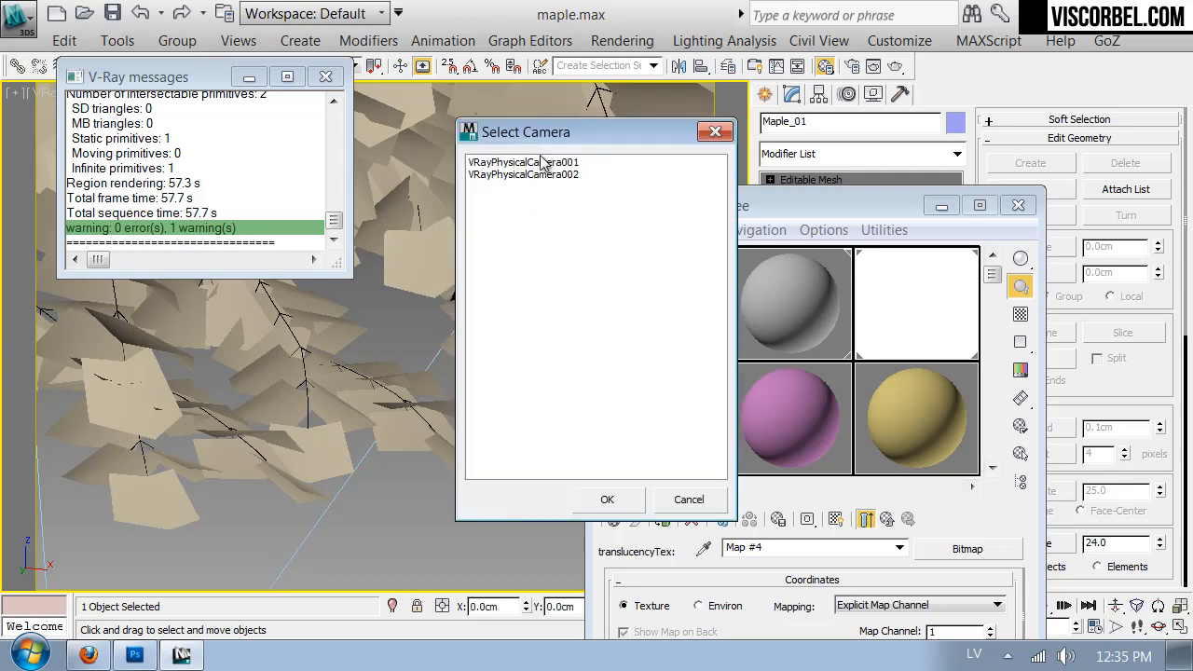
double_click(544, 164)
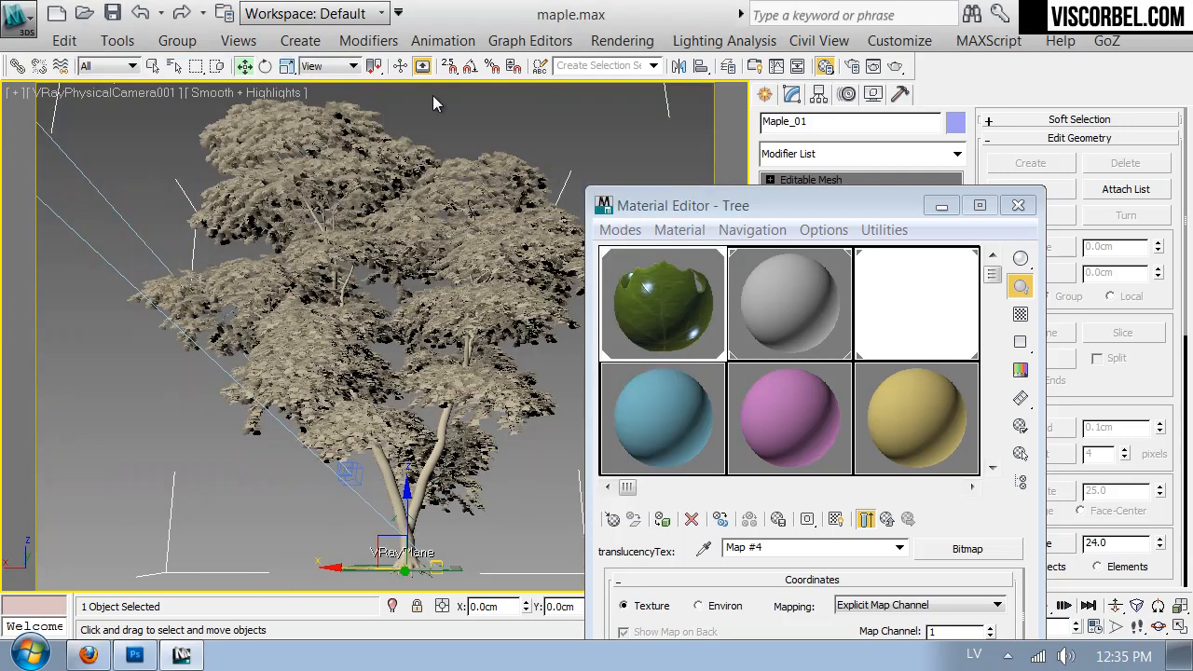
click(1018, 205)
click(894, 67)
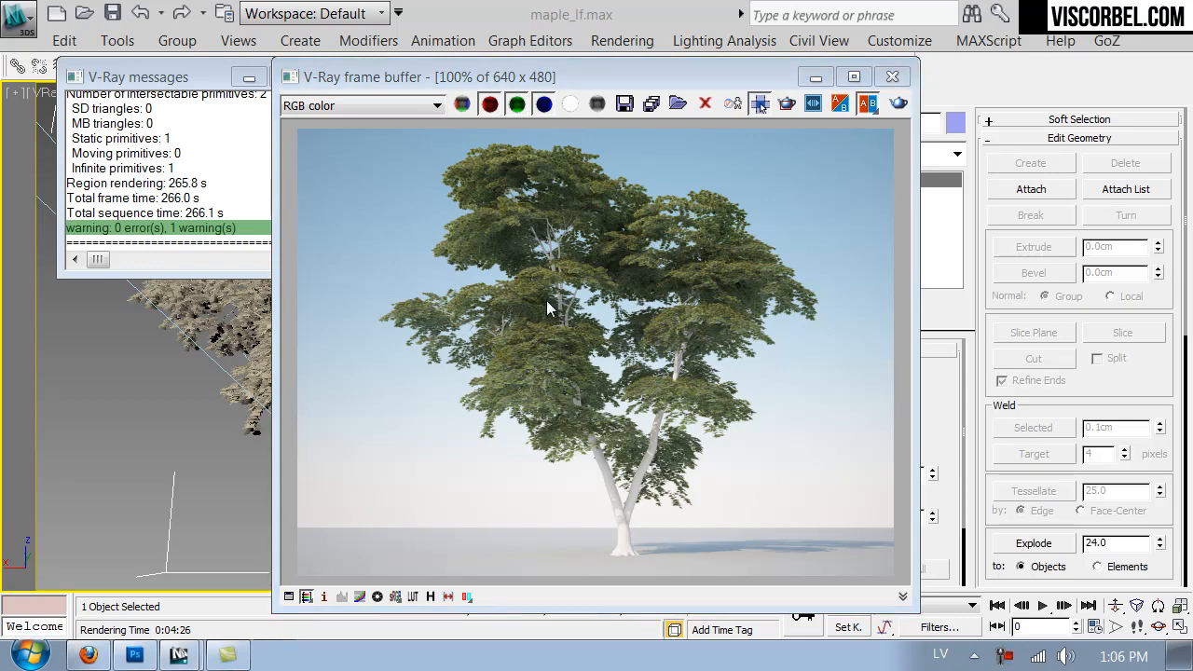
- Examine the foliage in the finished tree render up close and close the V-Ray frame buffer
click(546, 300)
scroll(546, 300, up, 2)
middle_drag(546, 300, 560, 478)
middle_drag(533, 335, 605, 469)
middle_drag(379, 254, 470, 393)
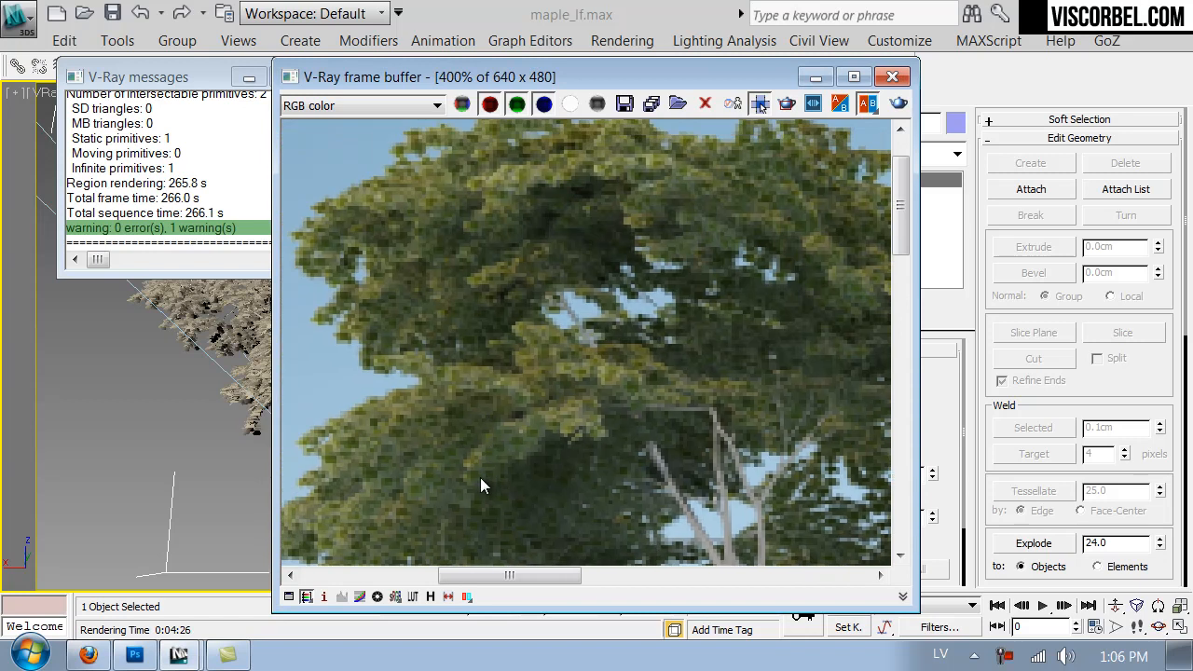
scroll(532, 389, down, 2)
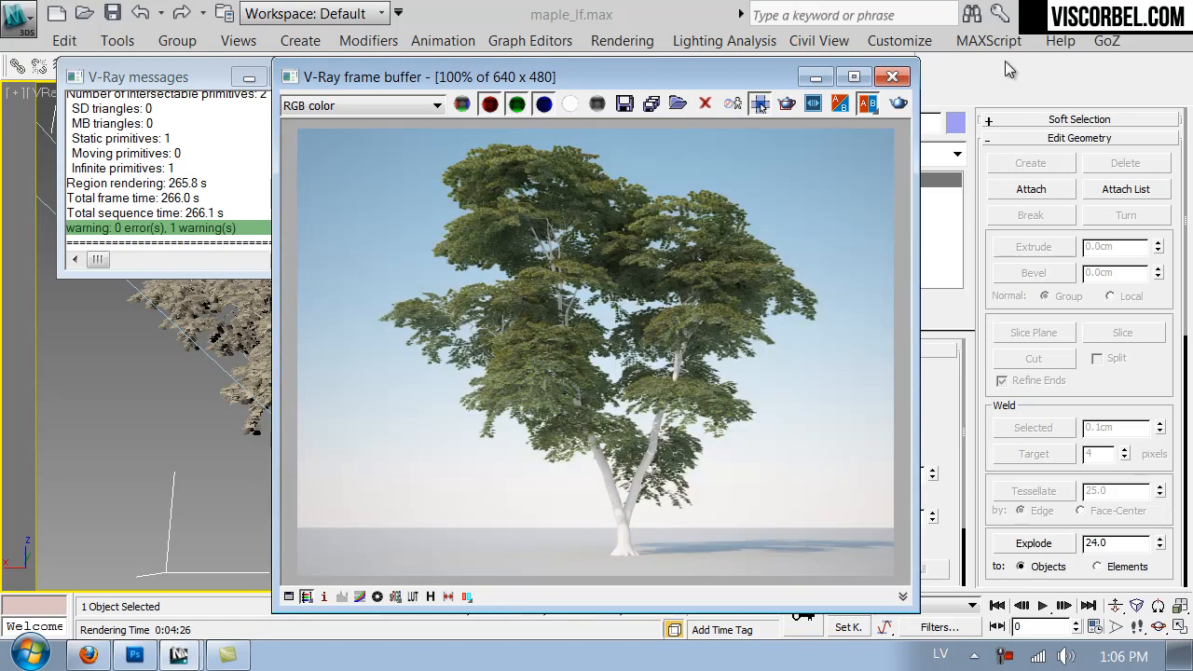
click(892, 76)
- Switch the viewport to VRayPhysicalCamera002, close the V-Ray messages and open the Material Editor with an enlarged leaf material preview
key(c)
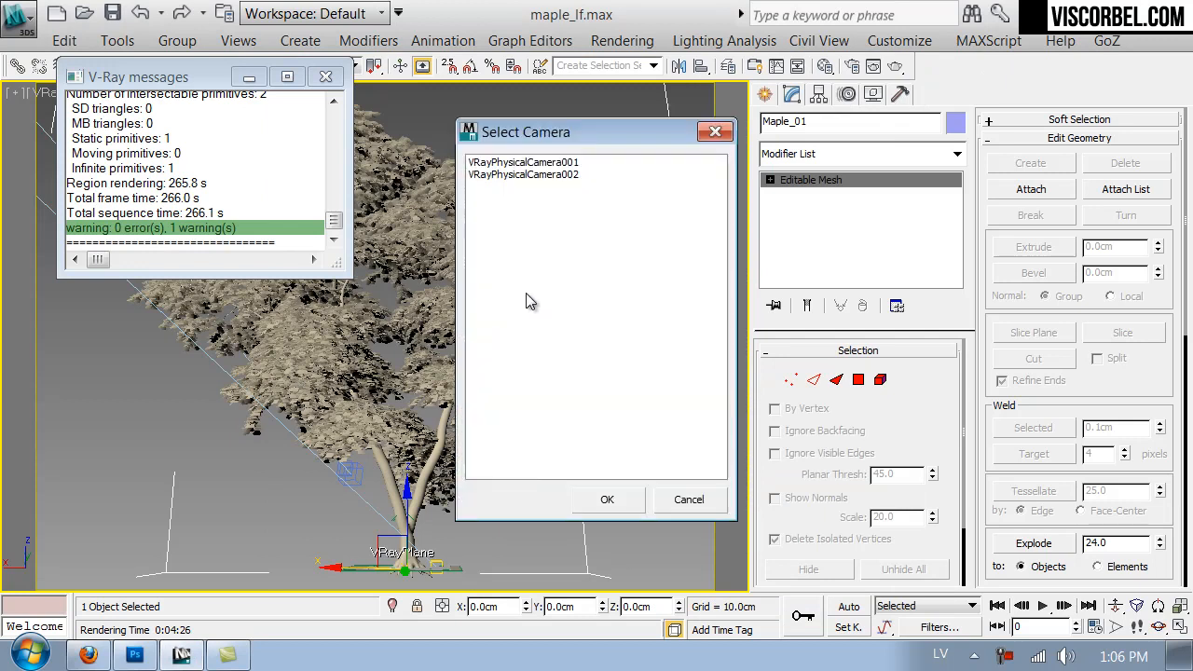
double_click(528, 175)
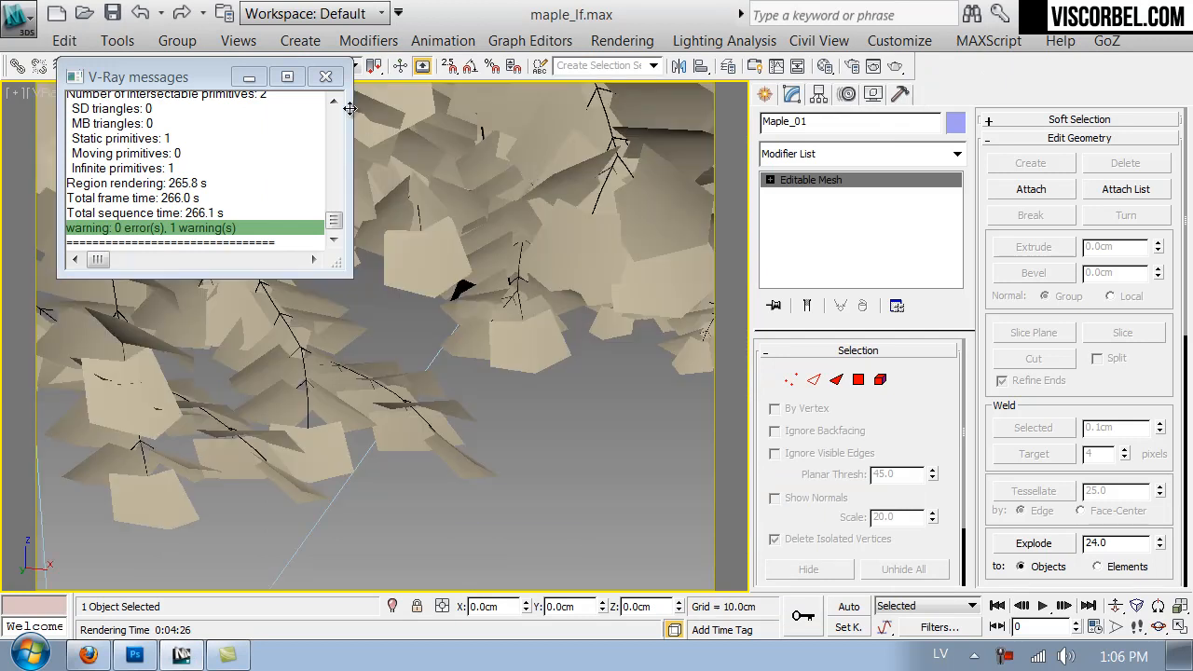
click(325, 76)
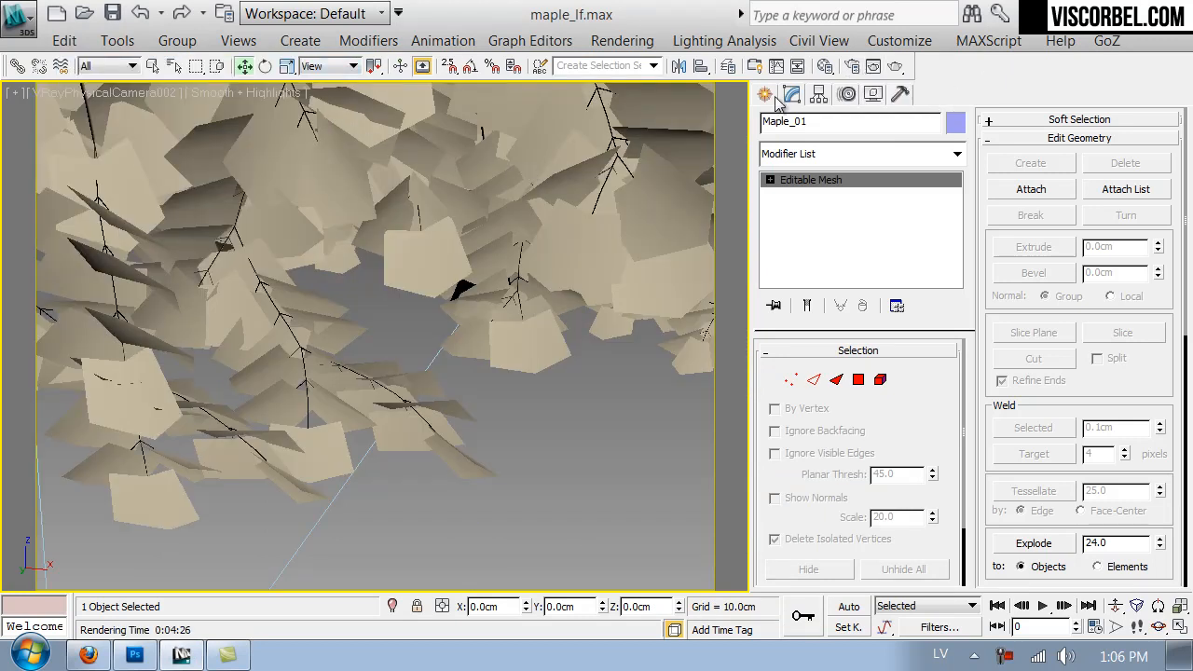
click(825, 65)
double_click(662, 314)
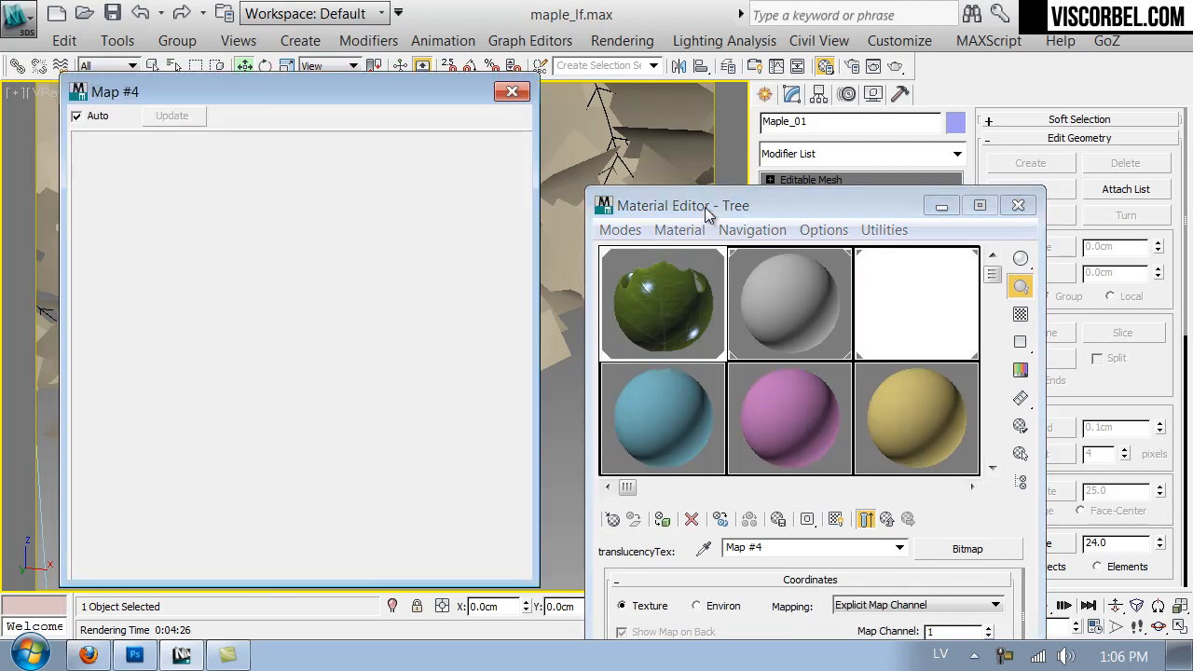
drag(715, 212, 733, 28)
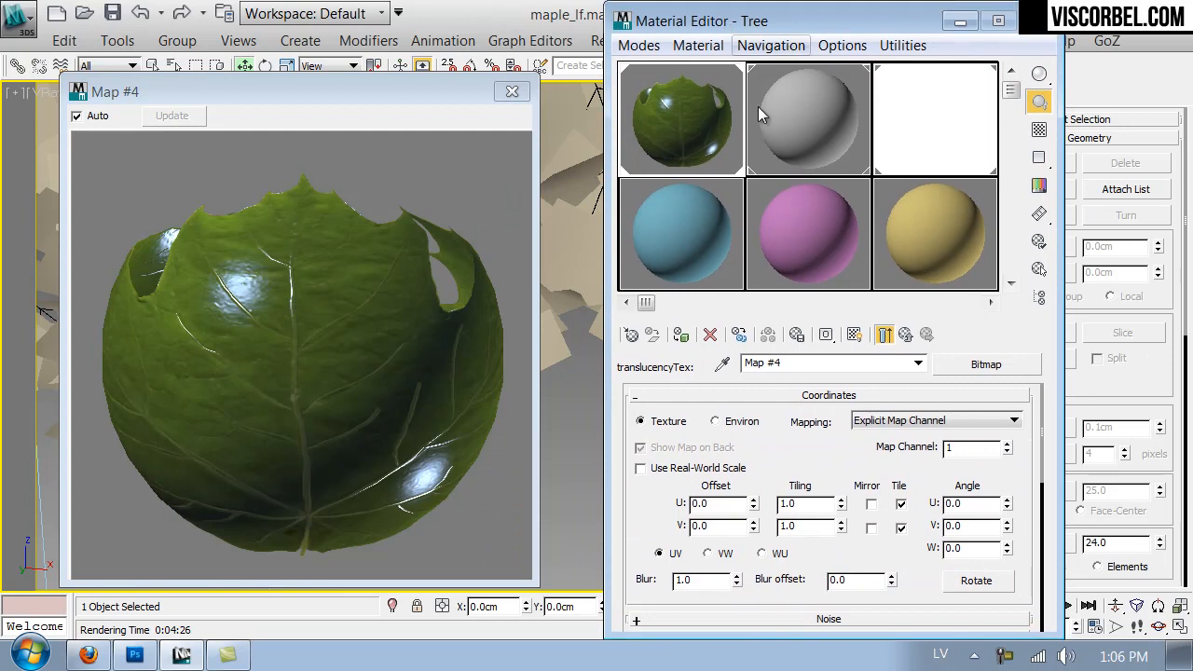
- In the two-sided material's front material, check the bump map's blur and set the opacity map's blur to 0.01
click(905, 333)
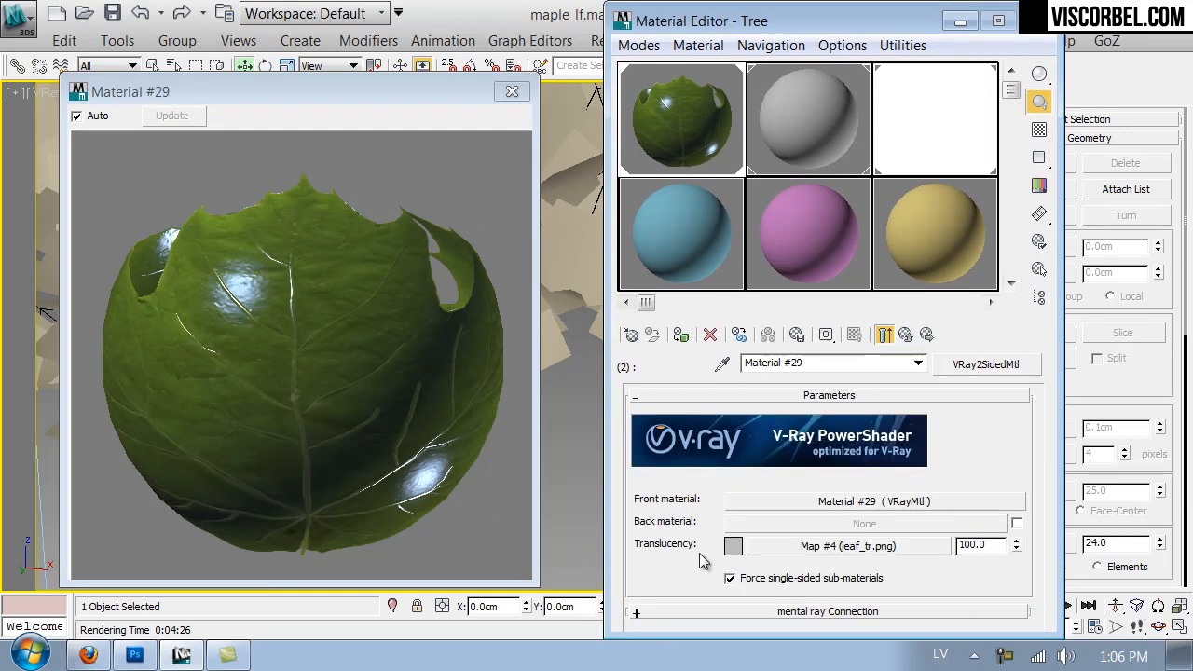
click(873, 501)
scroll(838, 559, down, 15)
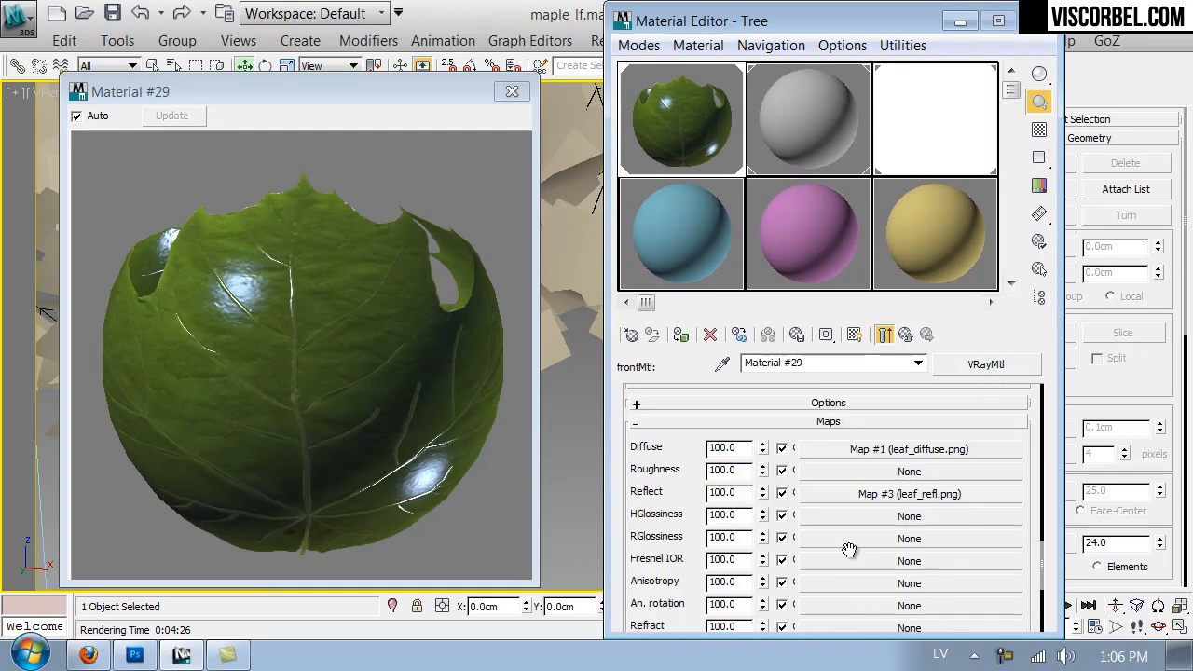
click(865, 603)
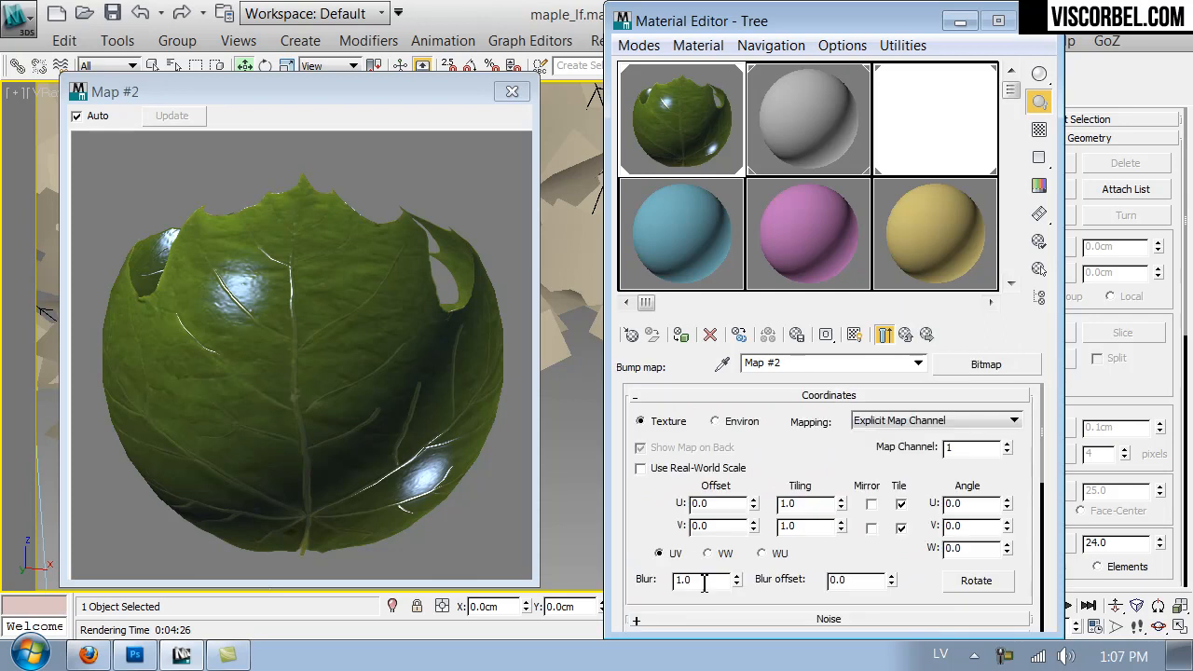
click(905, 334)
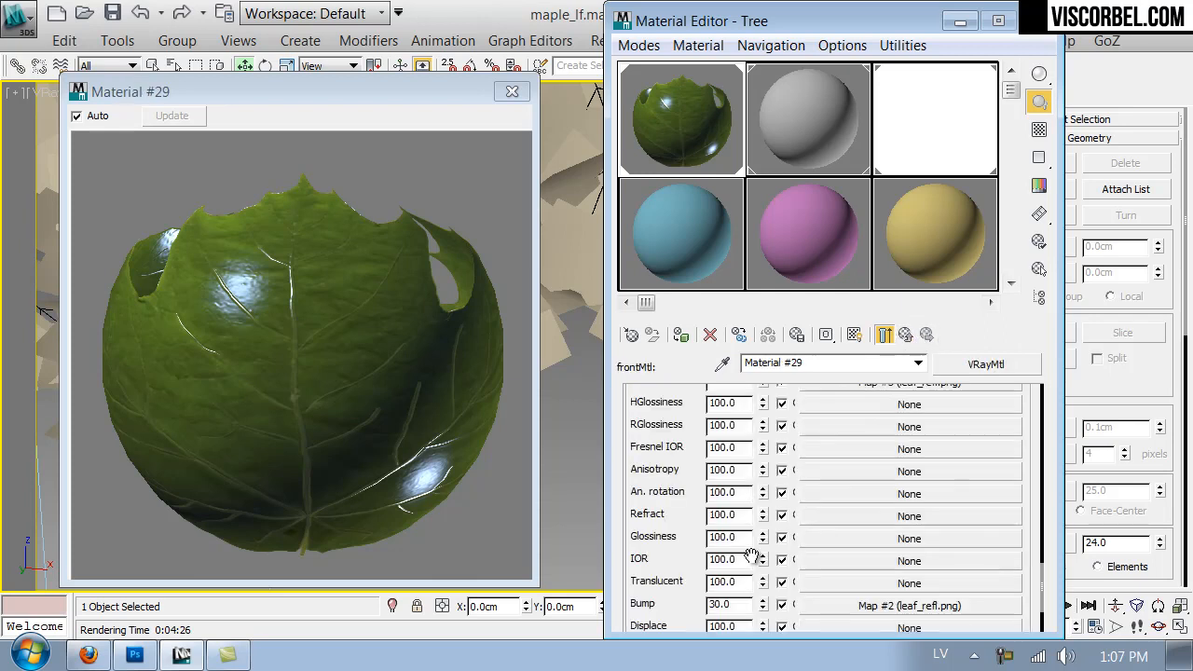
scroll(677, 597, down, 3)
click(855, 569)
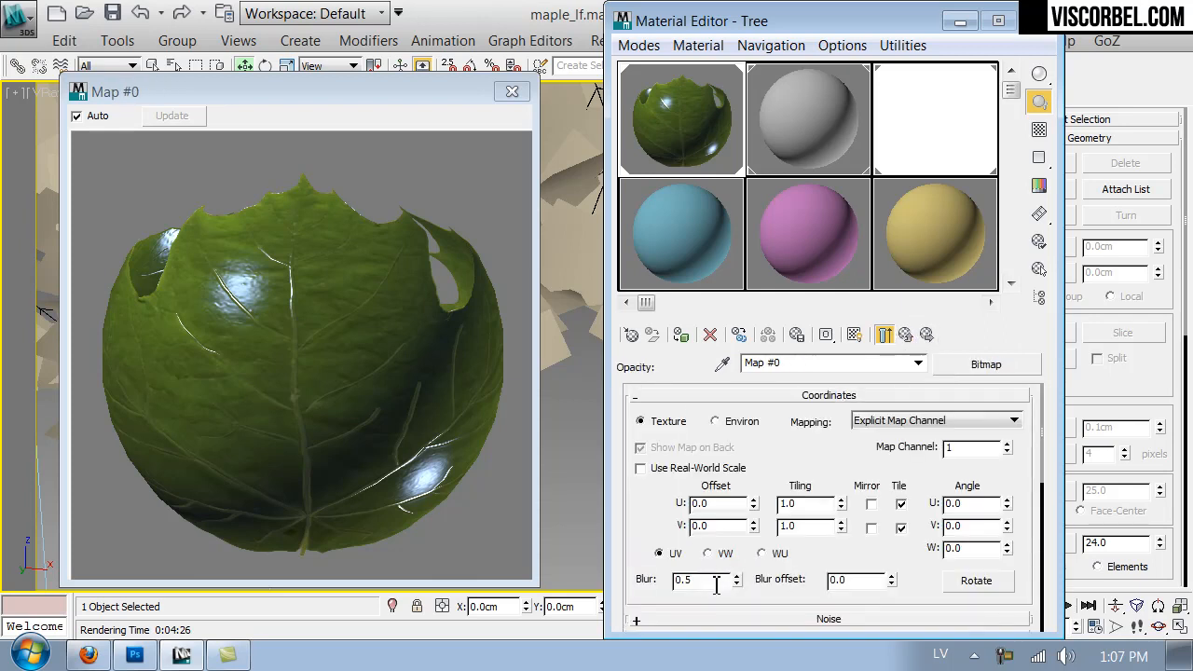
text(0.01)
key(Return)
- Switch to Photoshop and open leaf_diffuse.png from the Textures folder
click(134, 655)
key(ctrl+o)
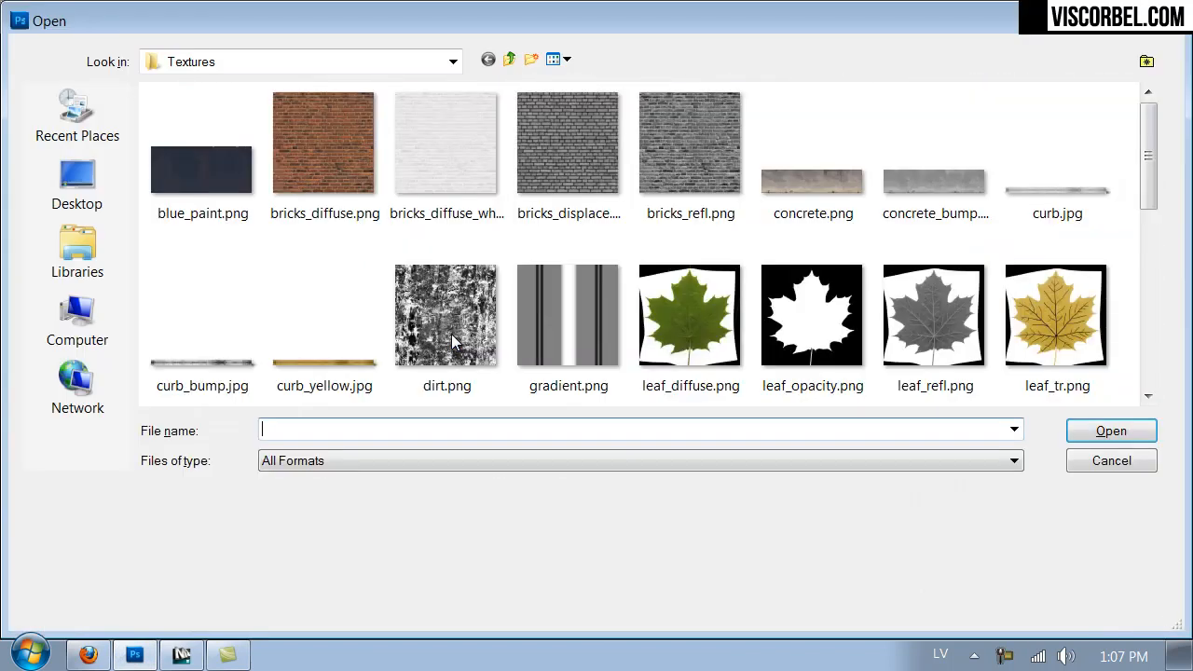
double_click(675, 308)
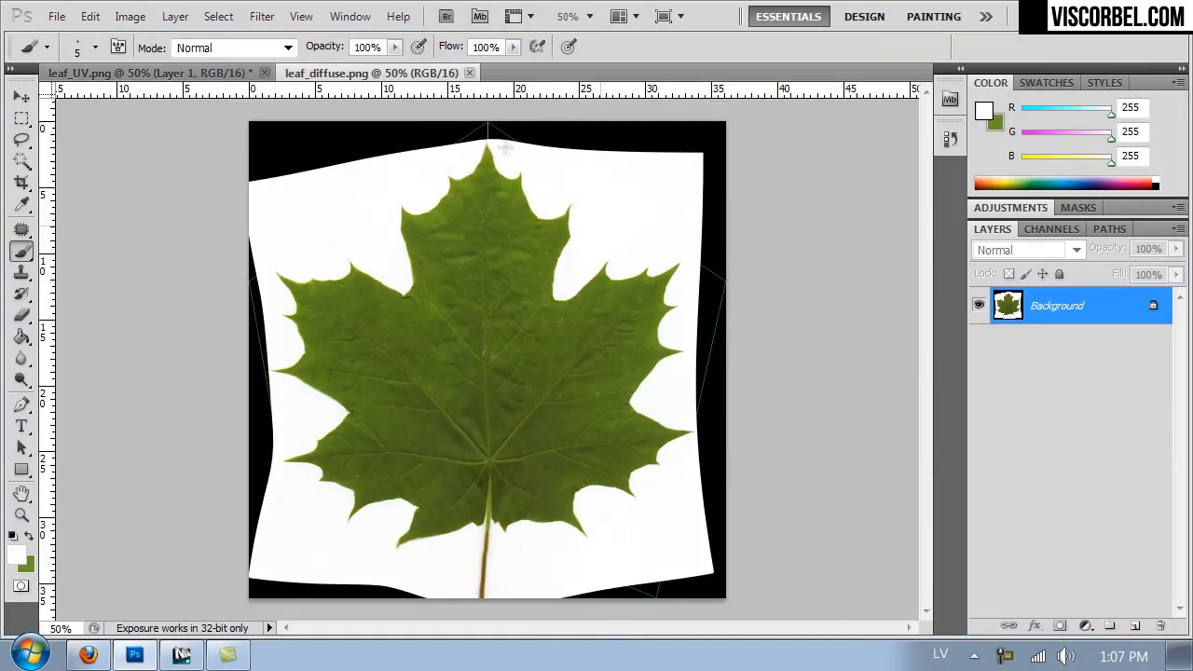
- Select the white background around the leaf with the Magic Wand at tolerance 16, invert the selection and copy it to a new layer
click(218, 17)
click(23, 163)
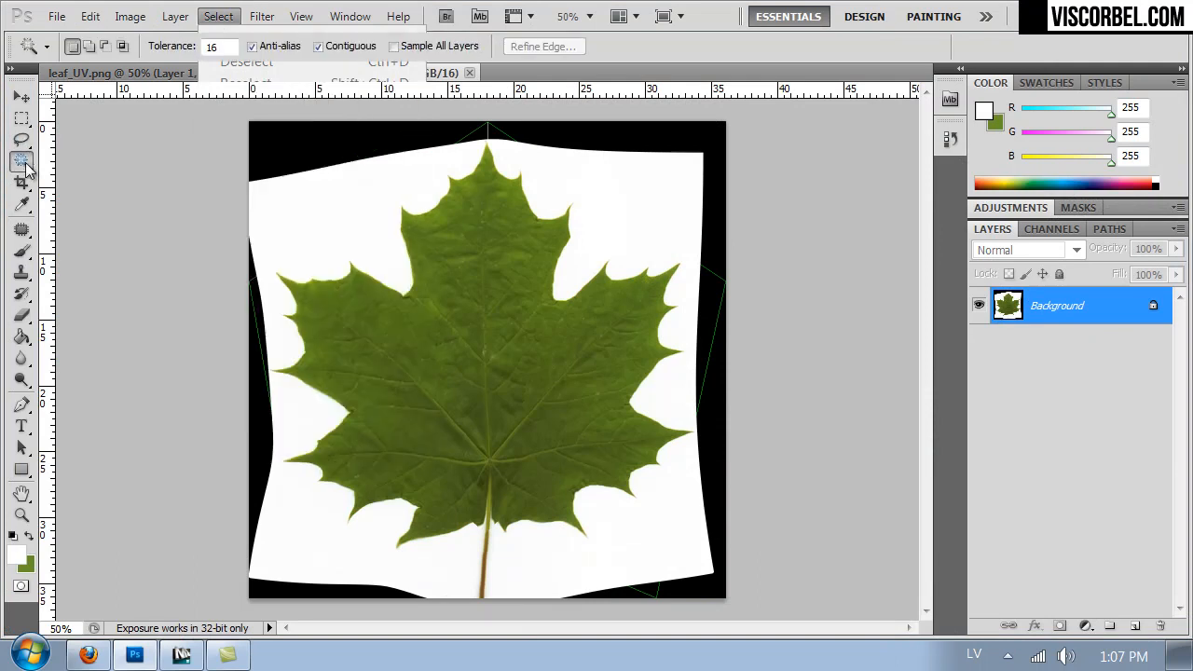
click(320, 189)
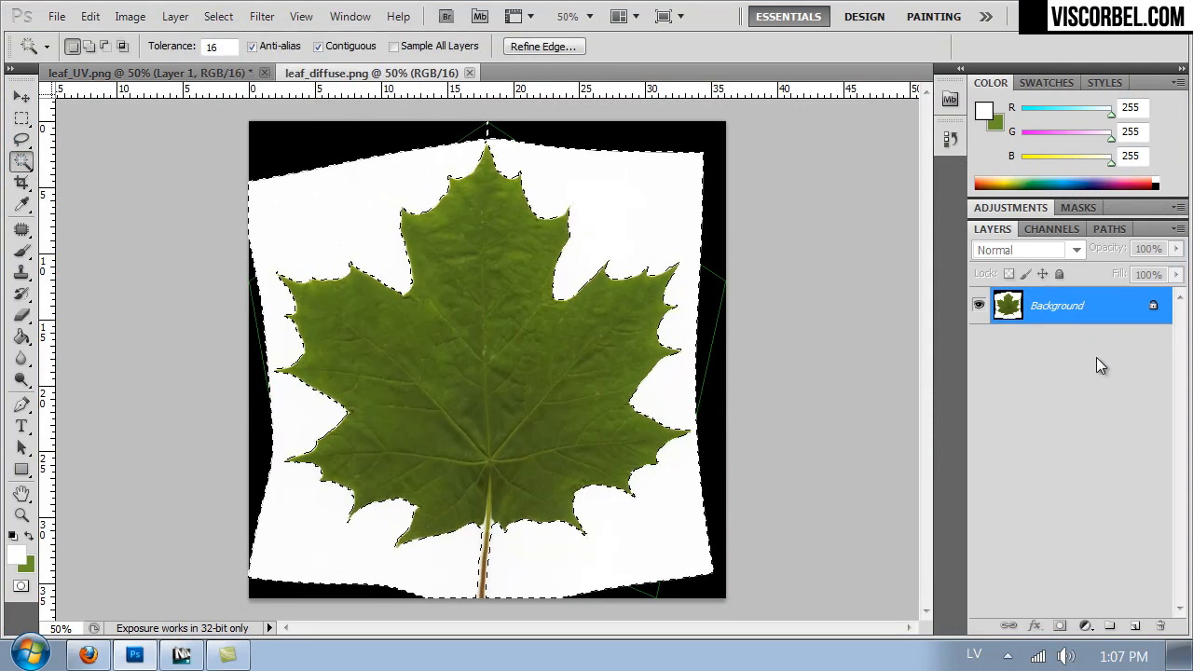
key(ctrl+shift+i)
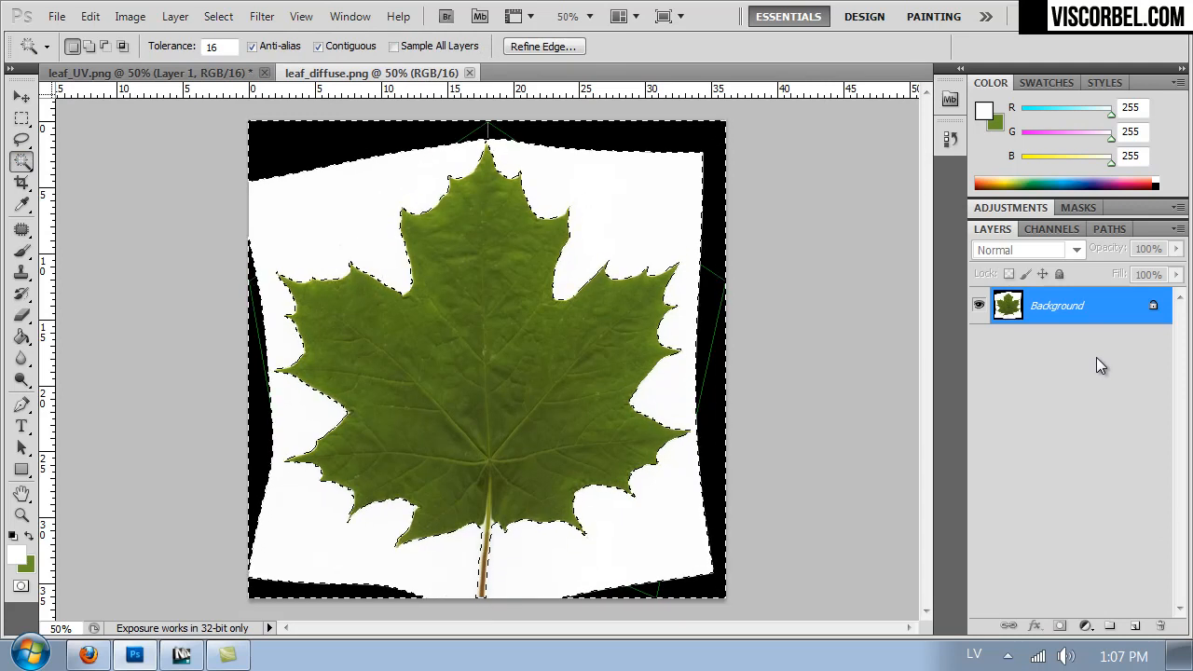
key(ctrl+j)
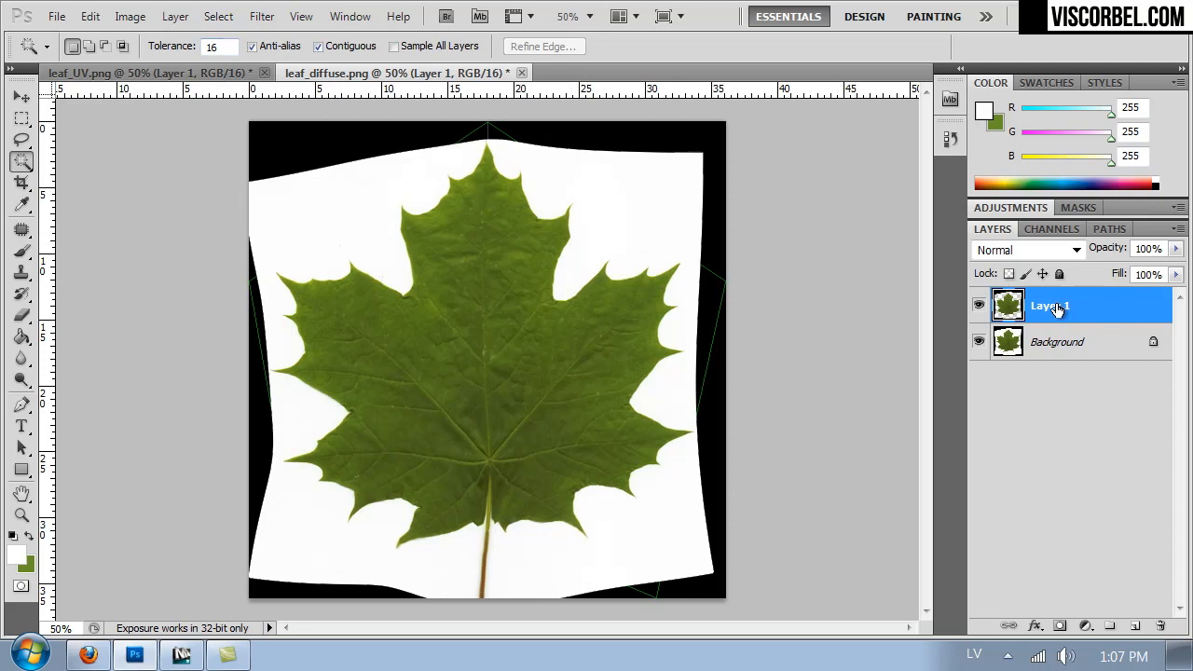
- Apply a Gaussian Blur with a radius of 26.1 pixels to the Background layer
click(1031, 341)
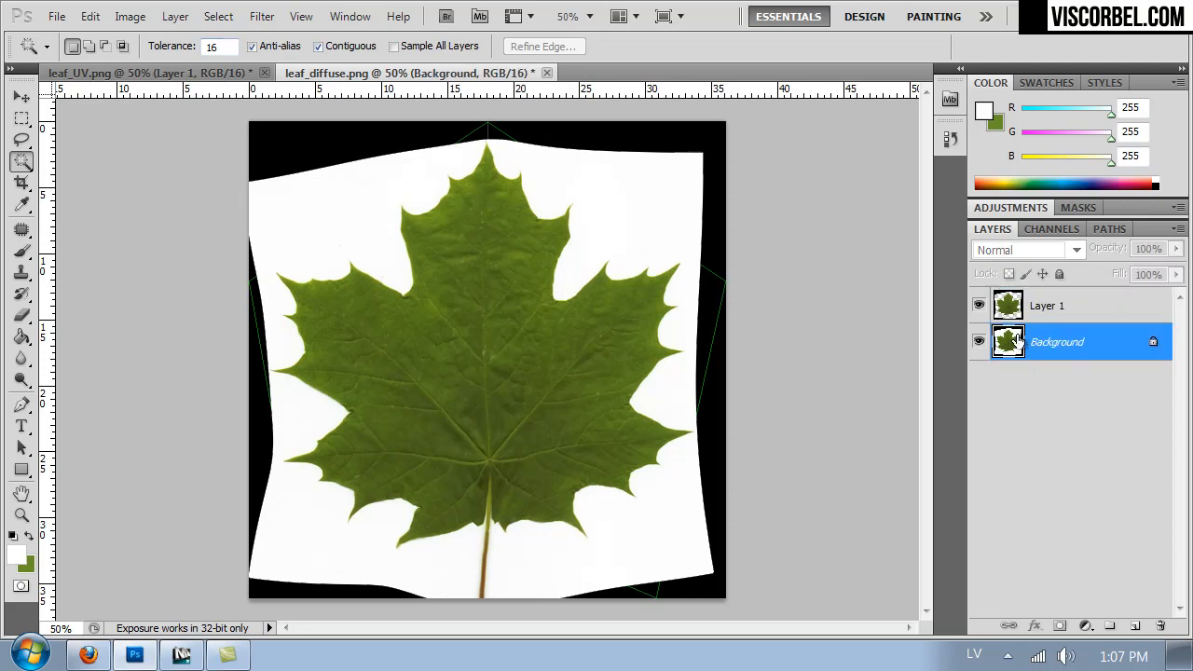
click(262, 16)
mouse_move(414, 229)
click(571, 317)
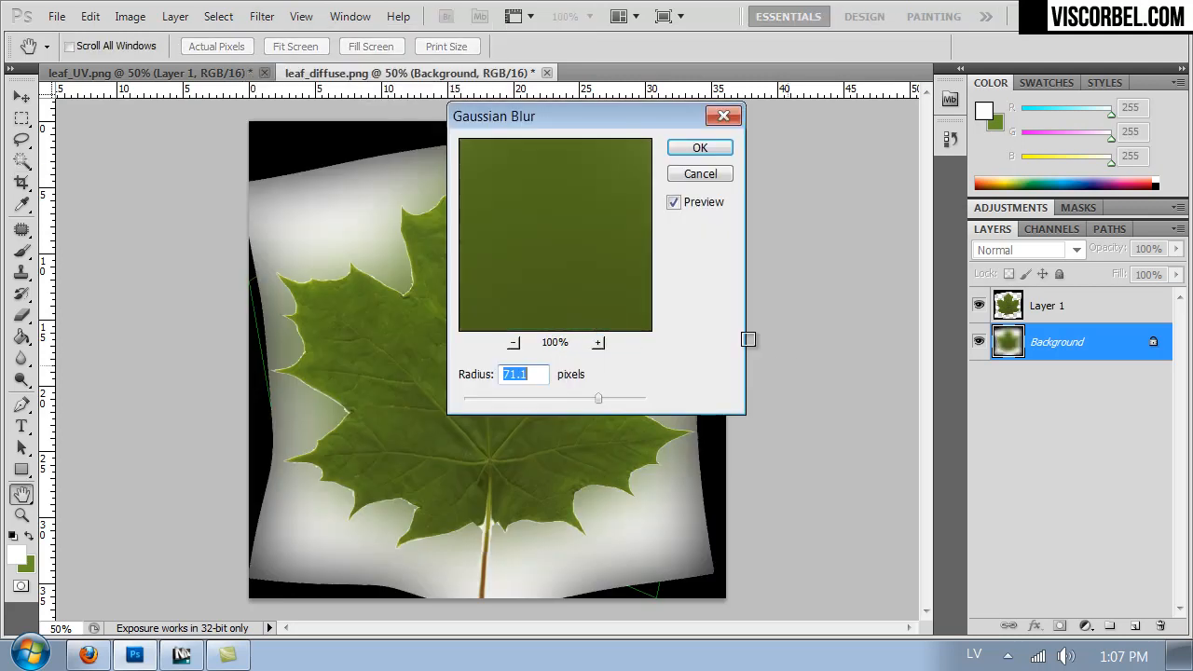
drag(756, 130, 926, 150)
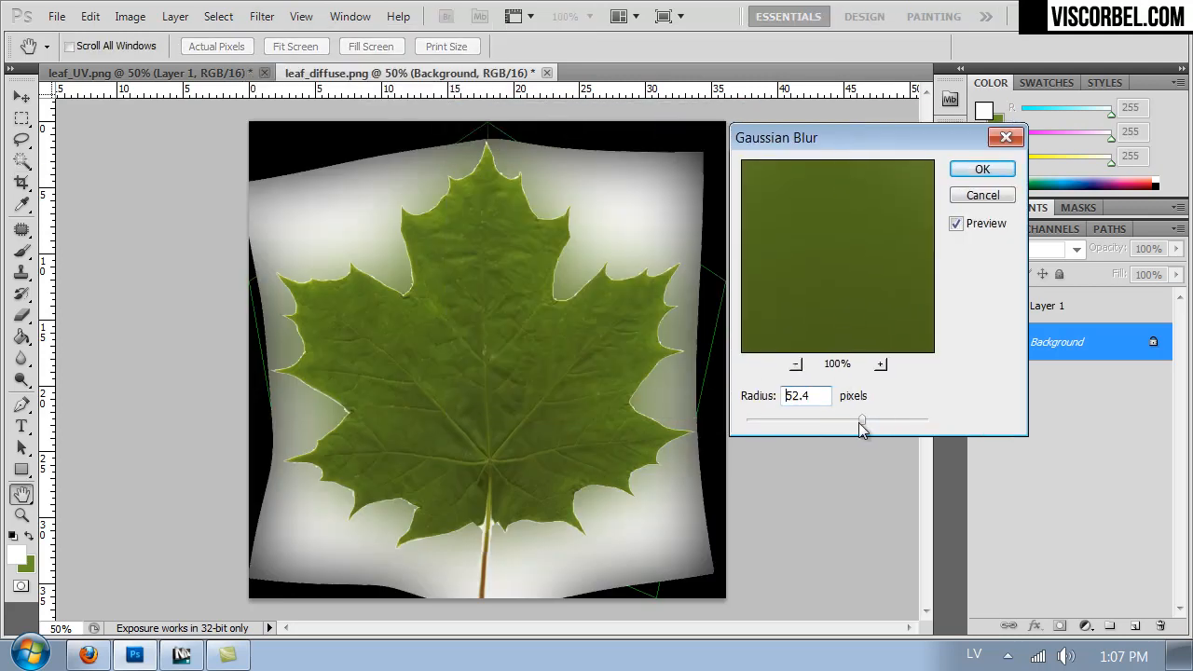
click(863, 421)
drag(861, 421, 836, 421)
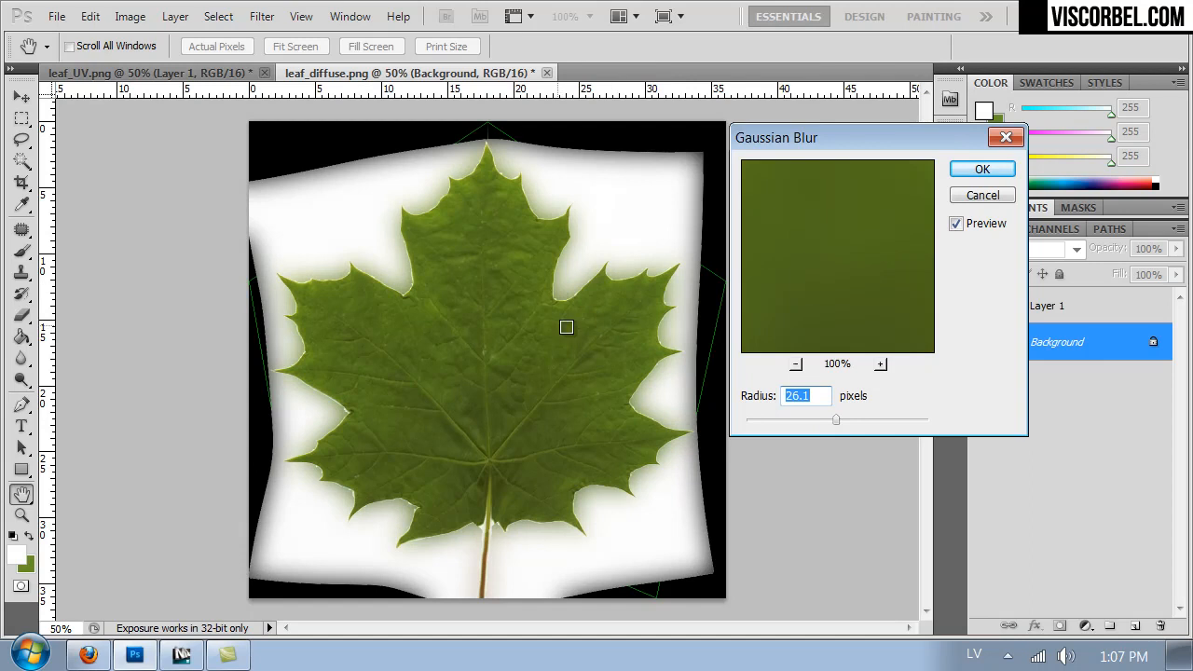
click(956, 173)
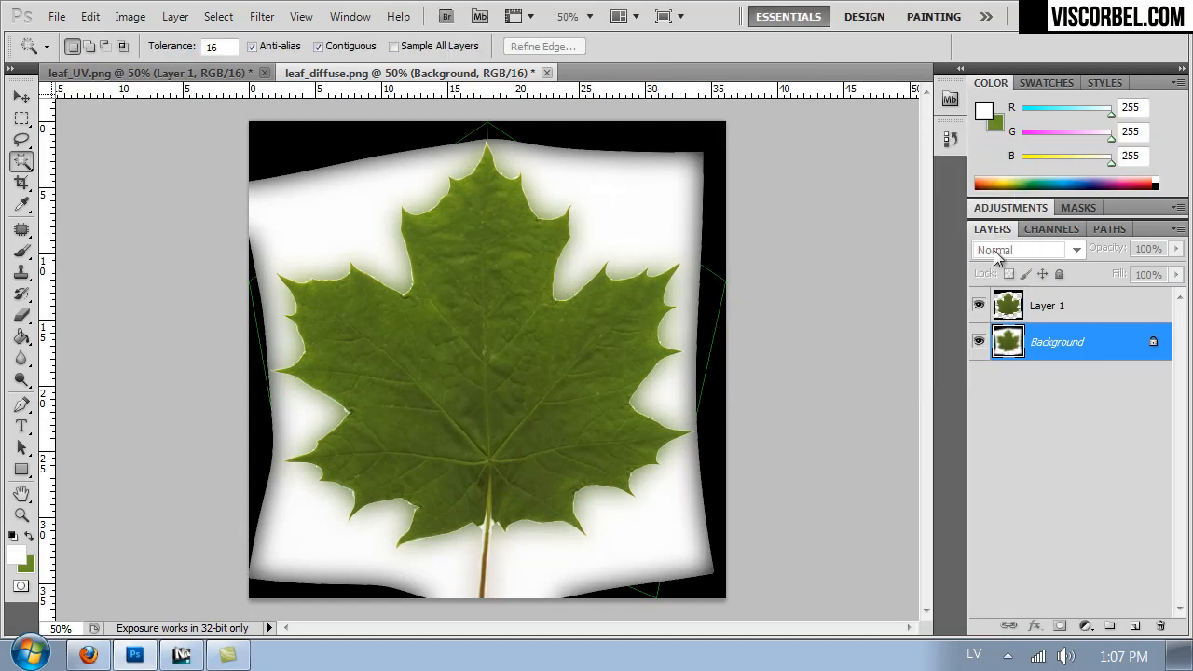
- Load Layer 1's outline as a selection and open Refine Edge for it, checking the available view modes
click(1005, 314)
ctrl+click(1004, 314)
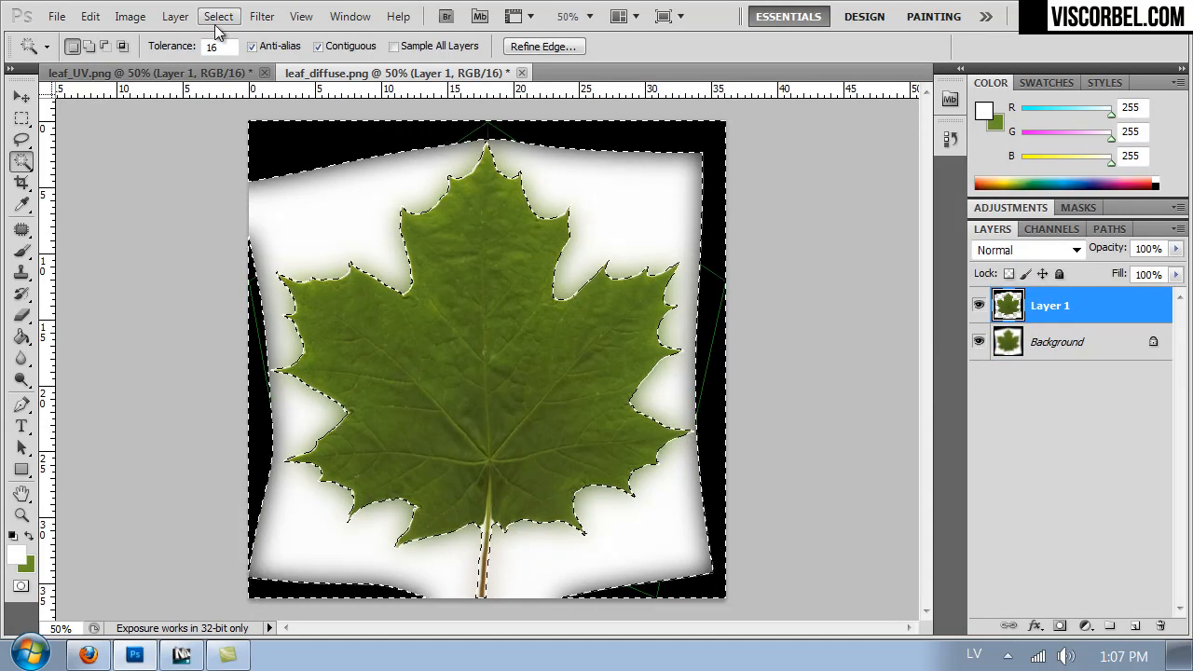
click(261, 17)
mouse_move(218, 16)
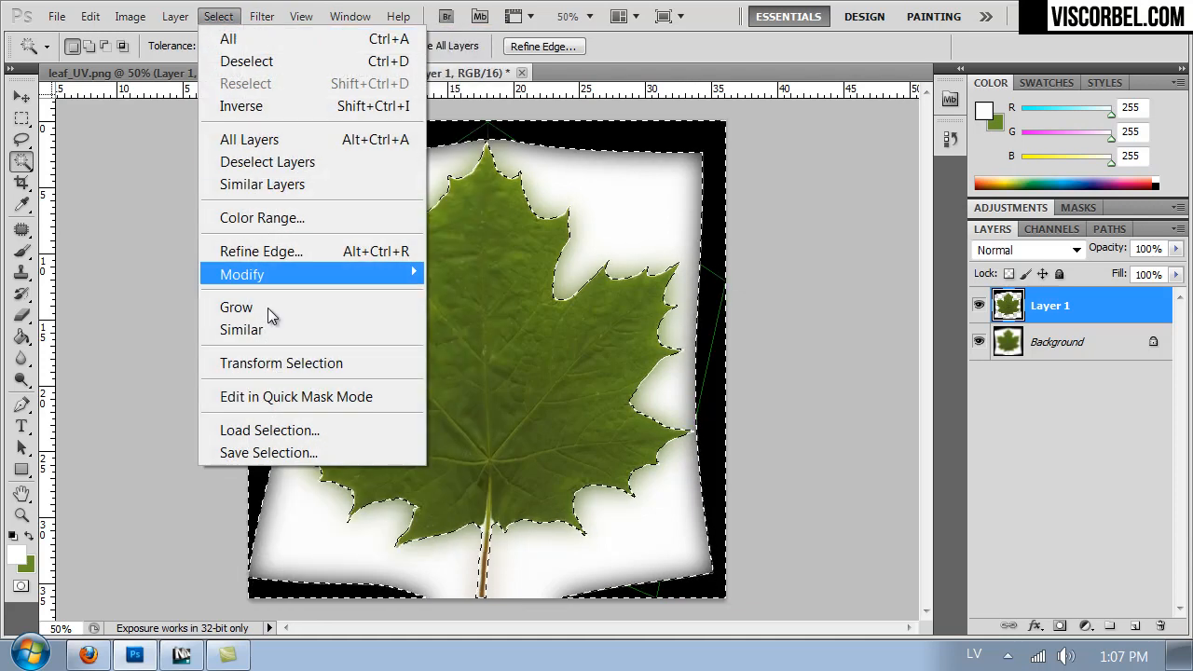
click(268, 252)
click(759, 146)
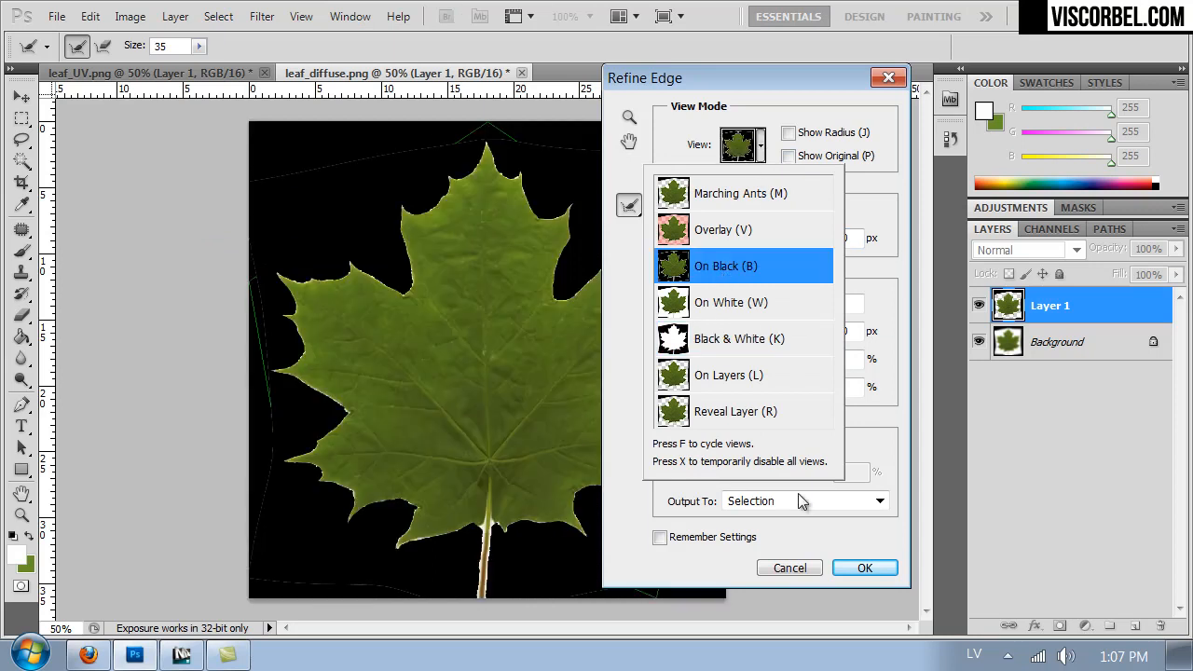
click(893, 451)
- Try to refine the leaf selection with added smoothing, contrast 68% and shift edge -100%
drag(769, 389, 772, 362)
drag(724, 309, 732, 313)
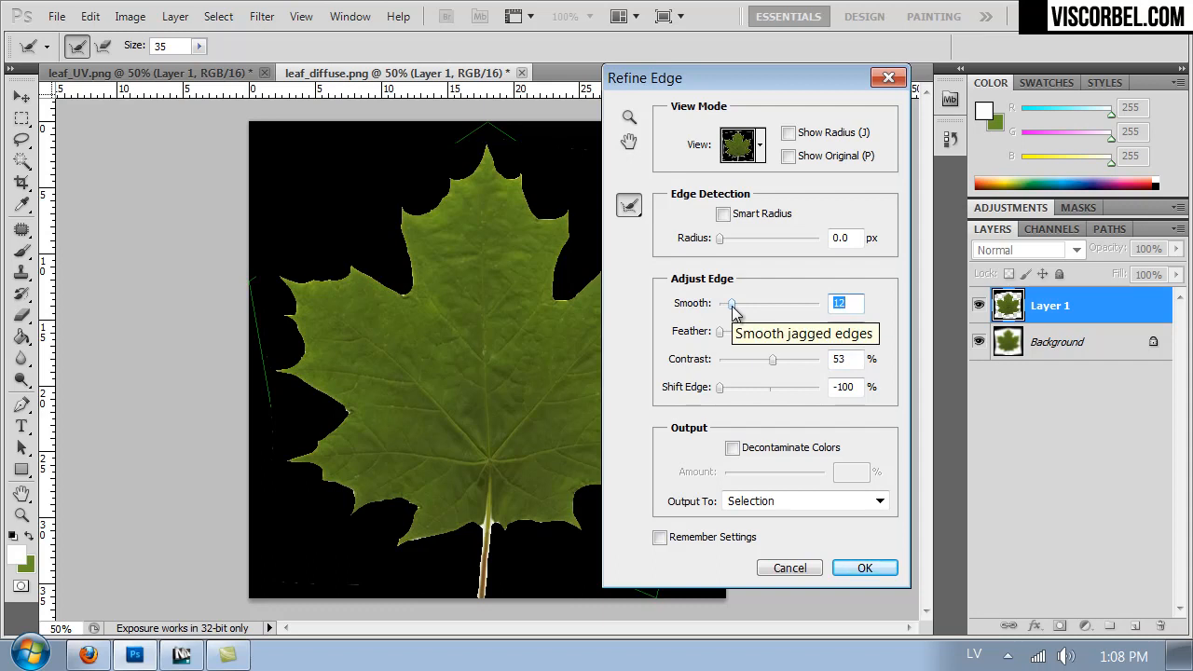
drag(772, 364, 788, 365)
drag(731, 305, 736, 309)
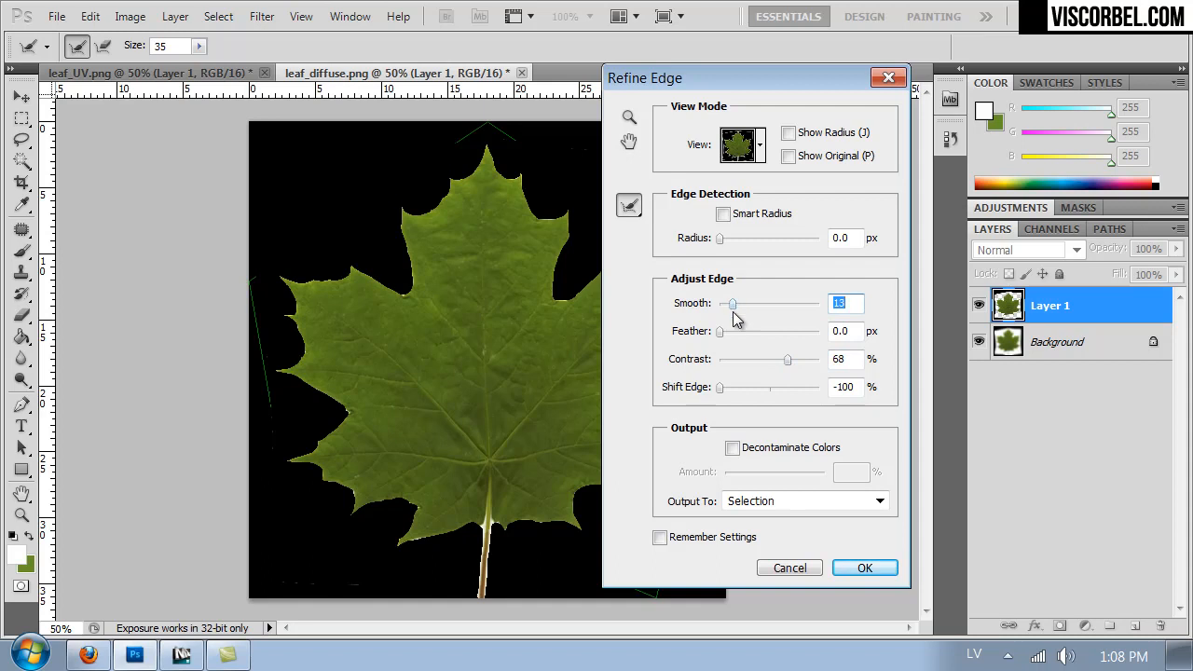
drag(735, 312, 741, 313)
click(865, 567)
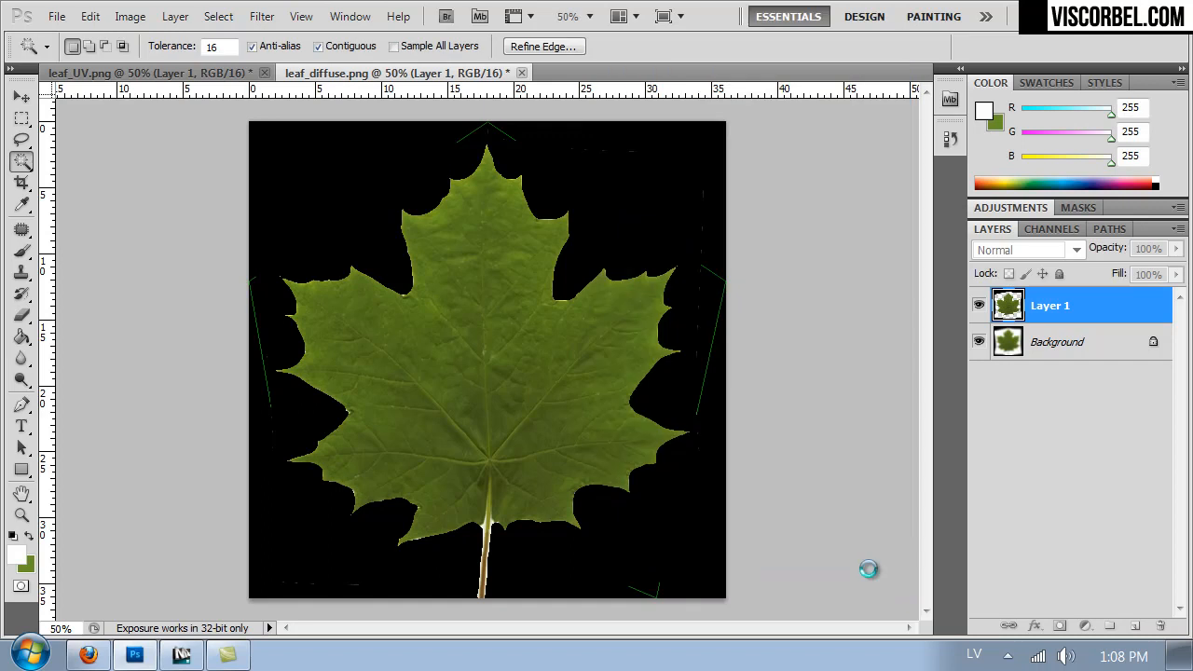
key(ctrl+d)
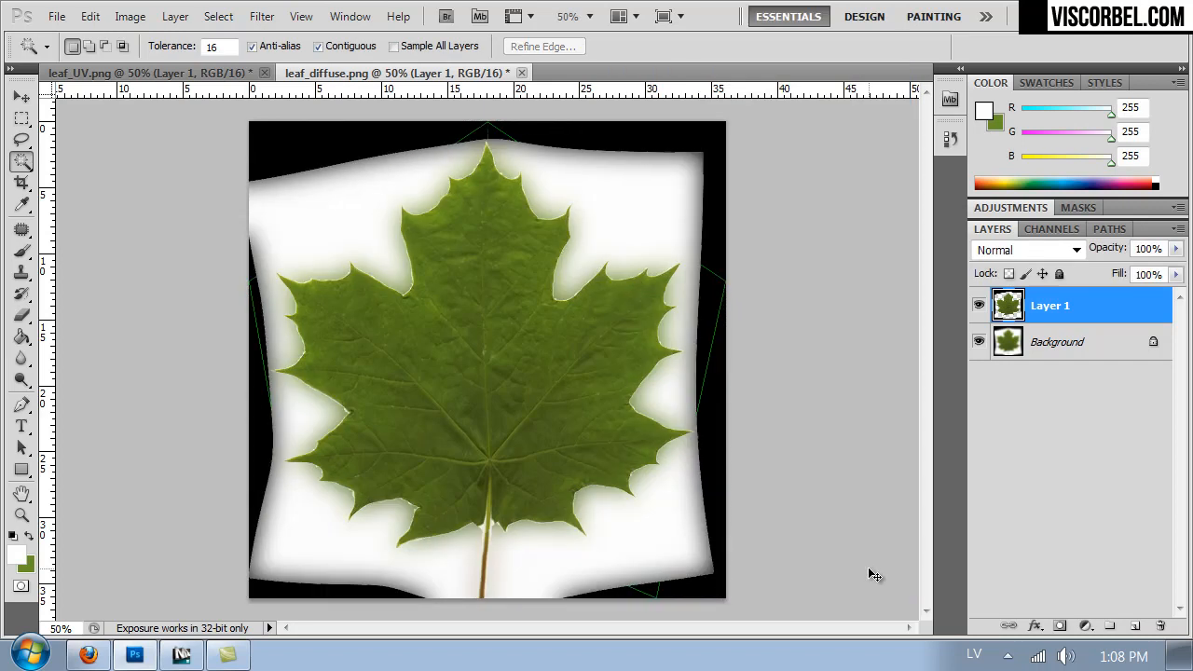
key(ctrl+z)
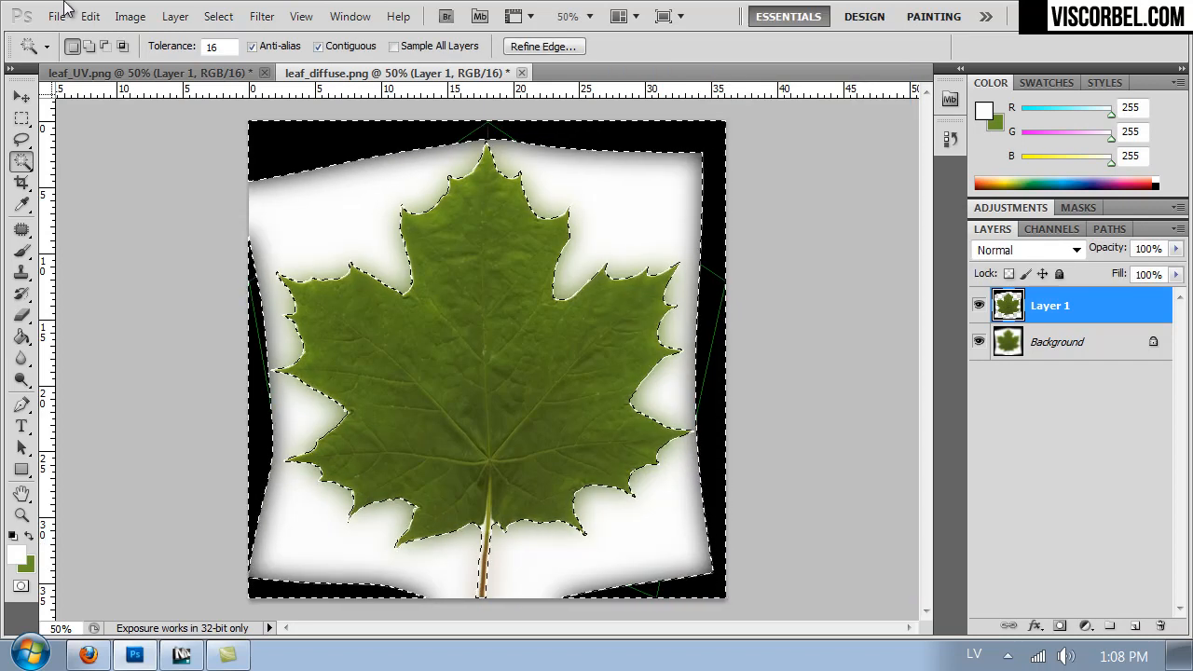
- Refine the leaf selection with smooth 43, contrast 51% and shift edge -98%, outputting it to a new layer
click(252, 16)
mouse_move(218, 16)
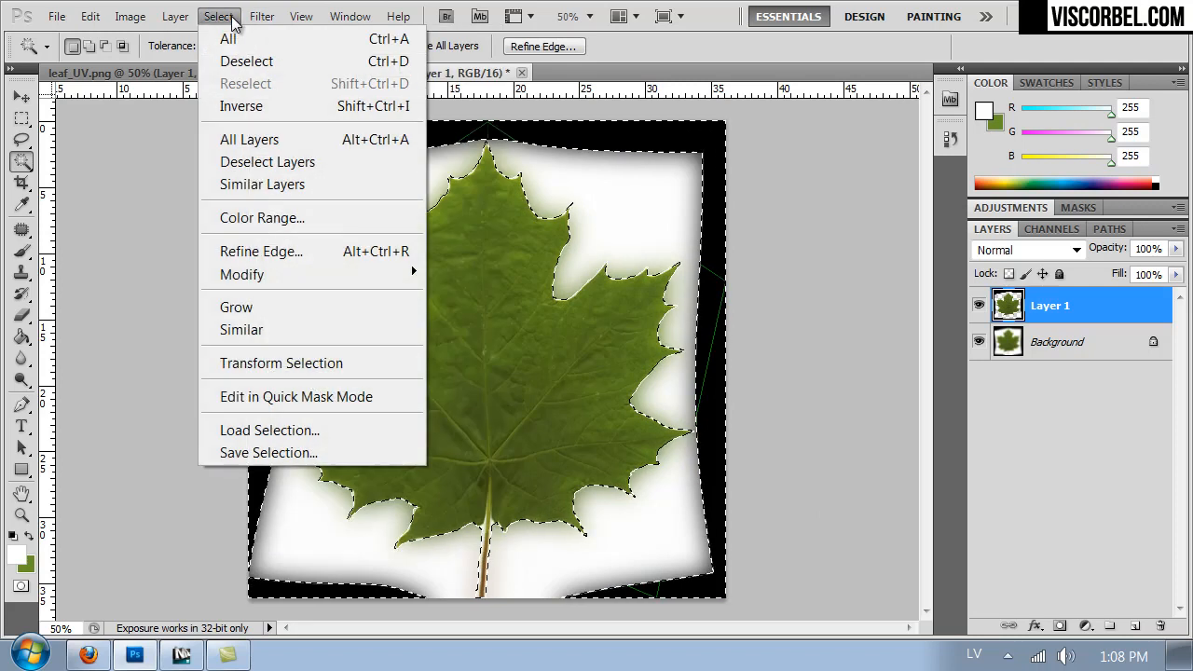
click(266, 249)
drag(725, 311, 757, 315)
drag(764, 390, 773, 364)
drag(757, 310, 762, 307)
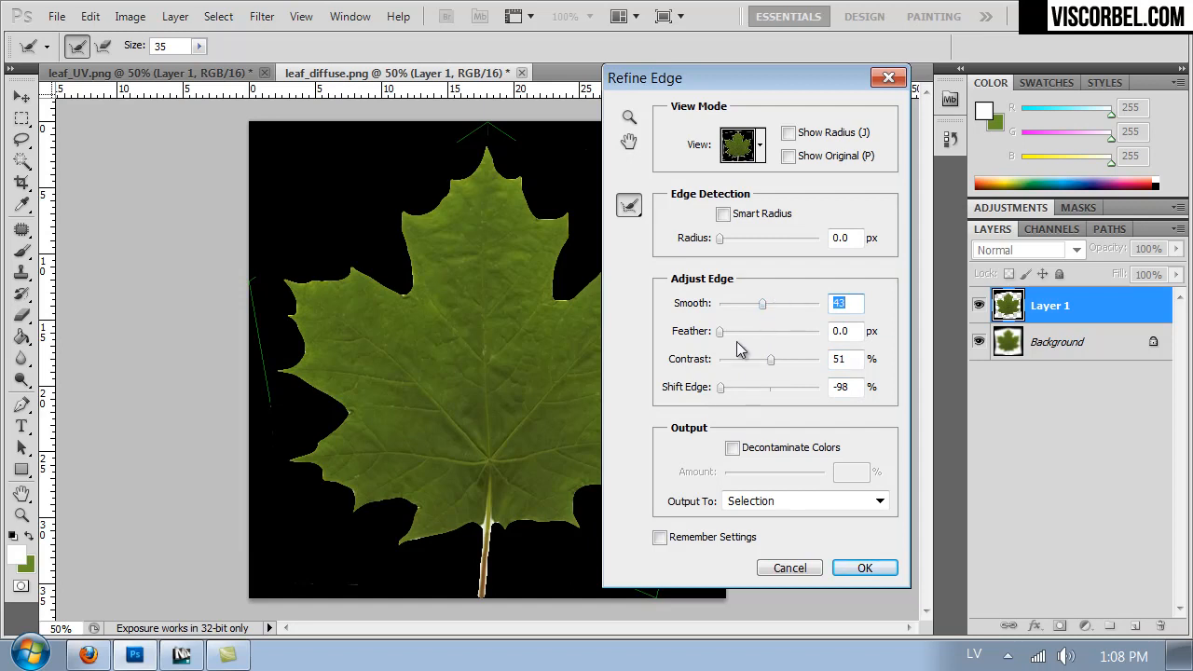
click(816, 503)
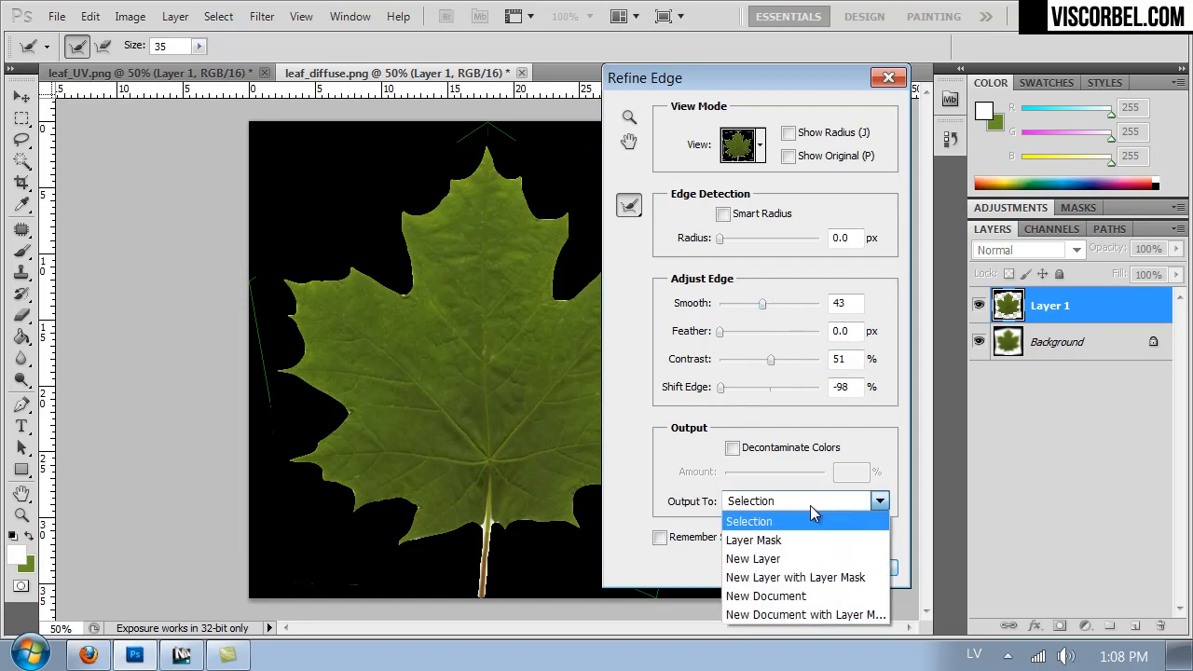
click(773, 558)
click(859, 566)
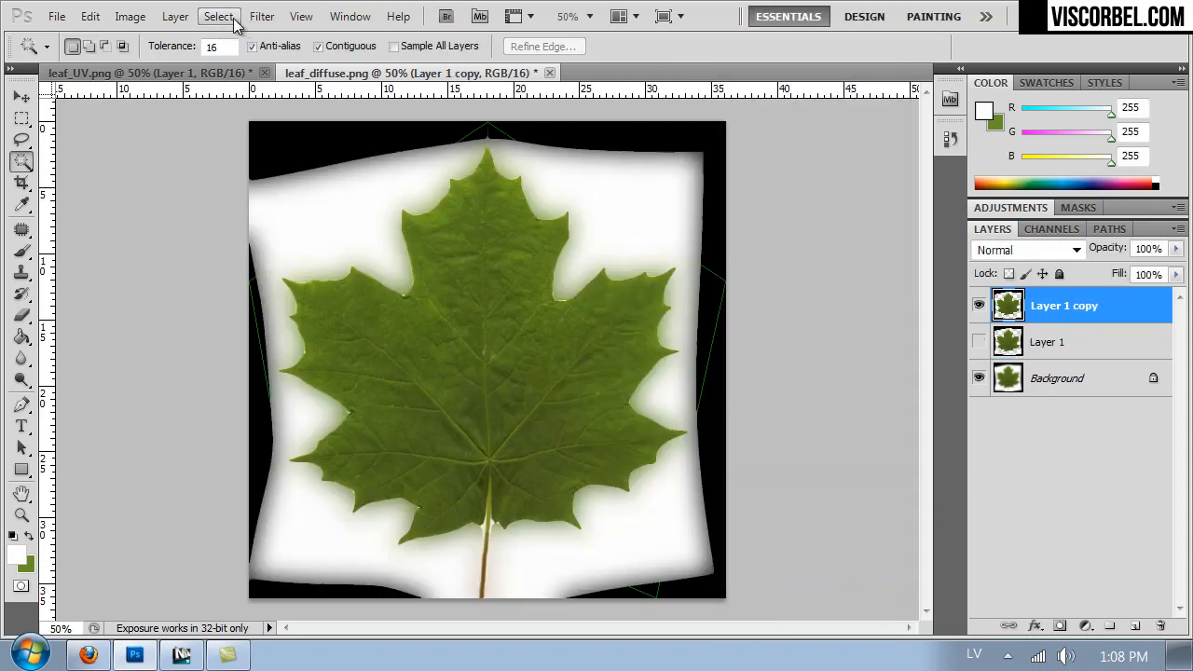
- Try refining the Layer 1 copy selection with smooth 6, contrast 56% and shift edge -94%, and deselect it
click(262, 16)
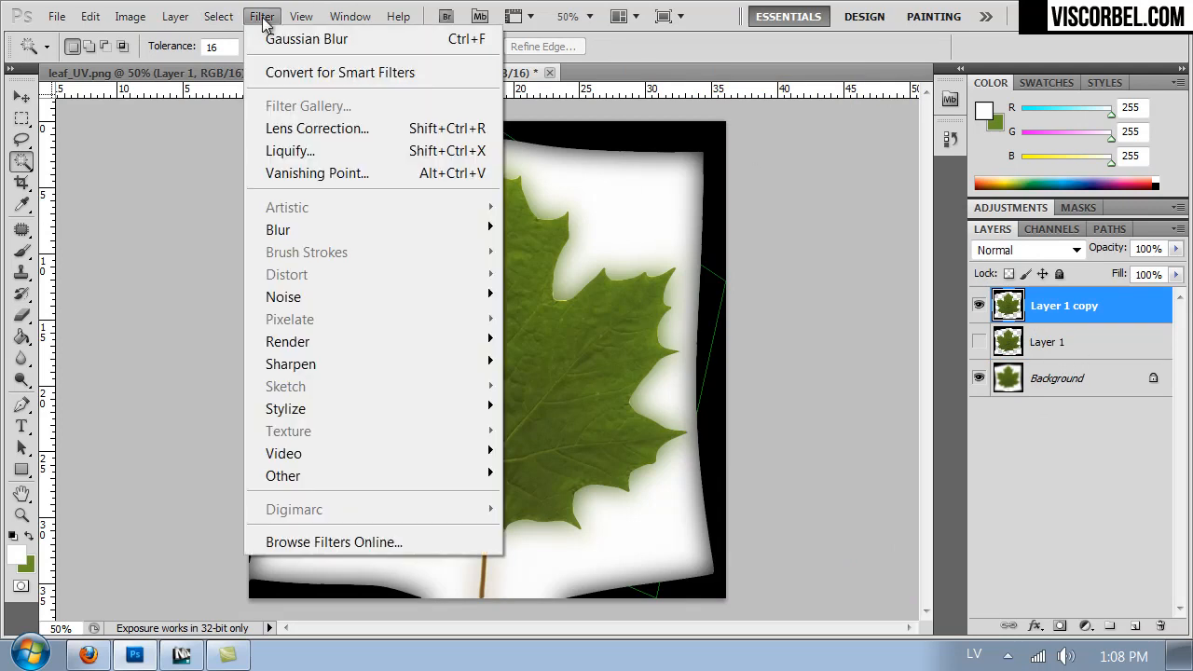
ctrl+click(1019, 310)
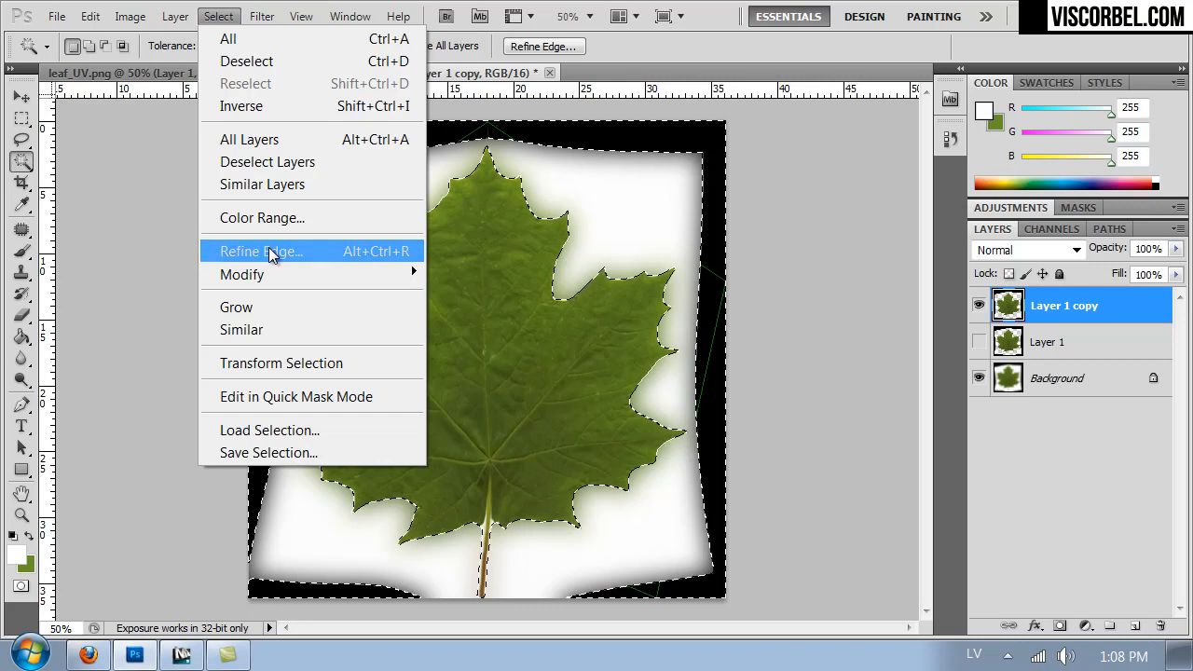
click(267, 250)
drag(762, 390, 724, 391)
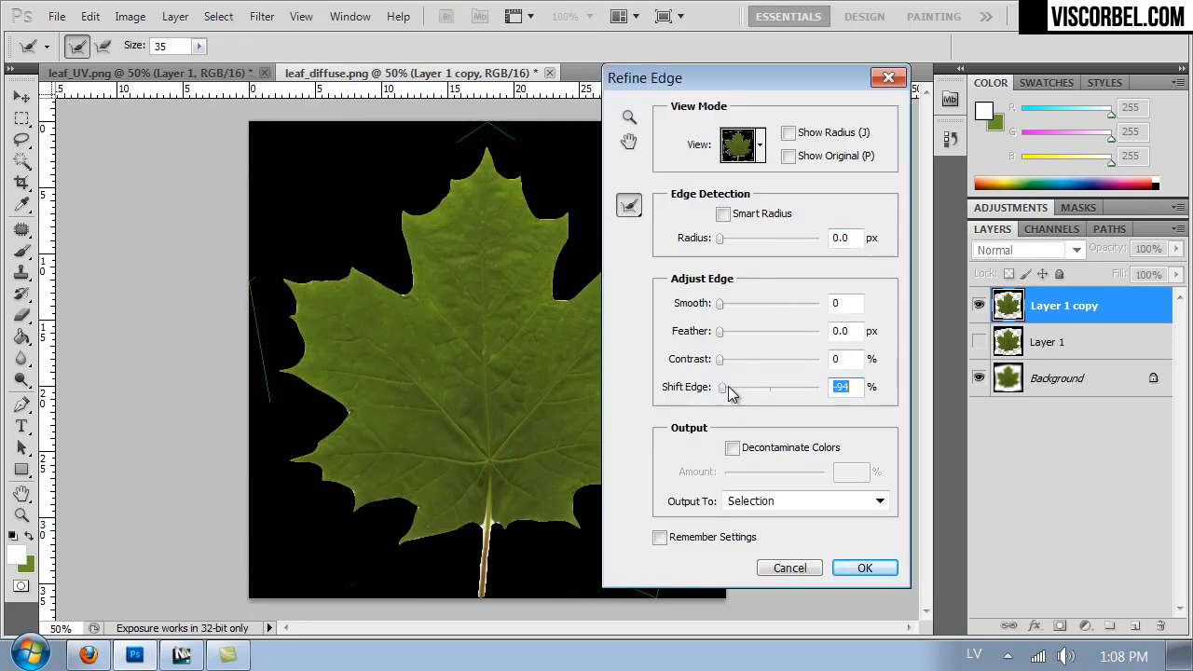
drag(720, 305, 726, 310)
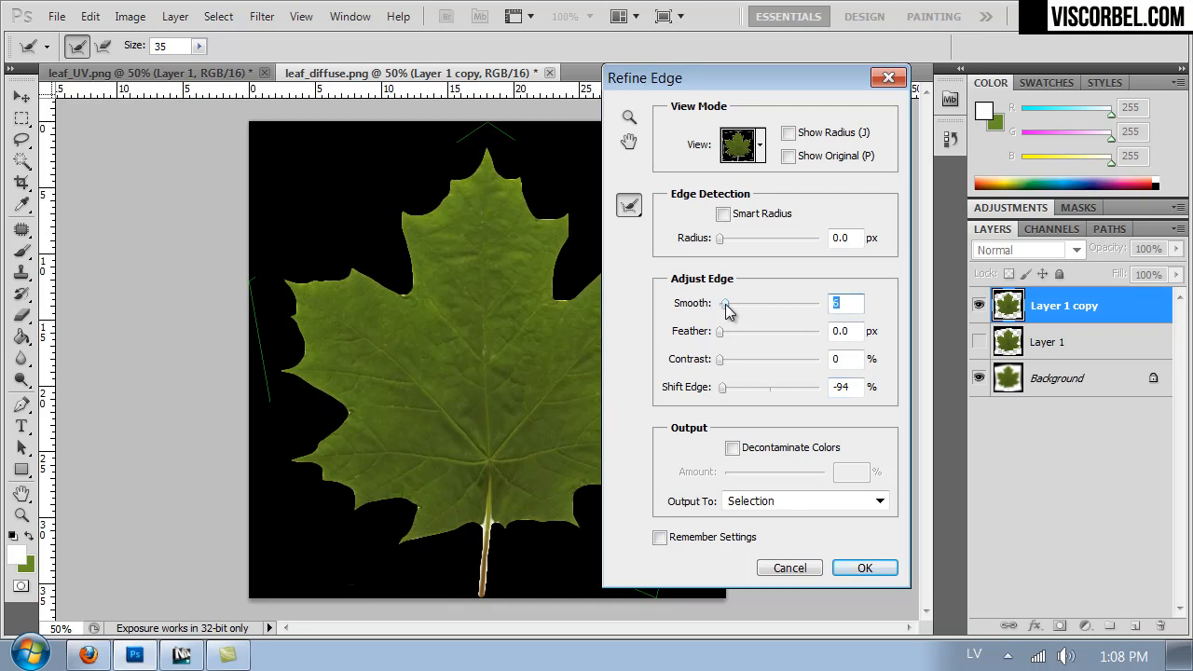
drag(724, 359, 777, 368)
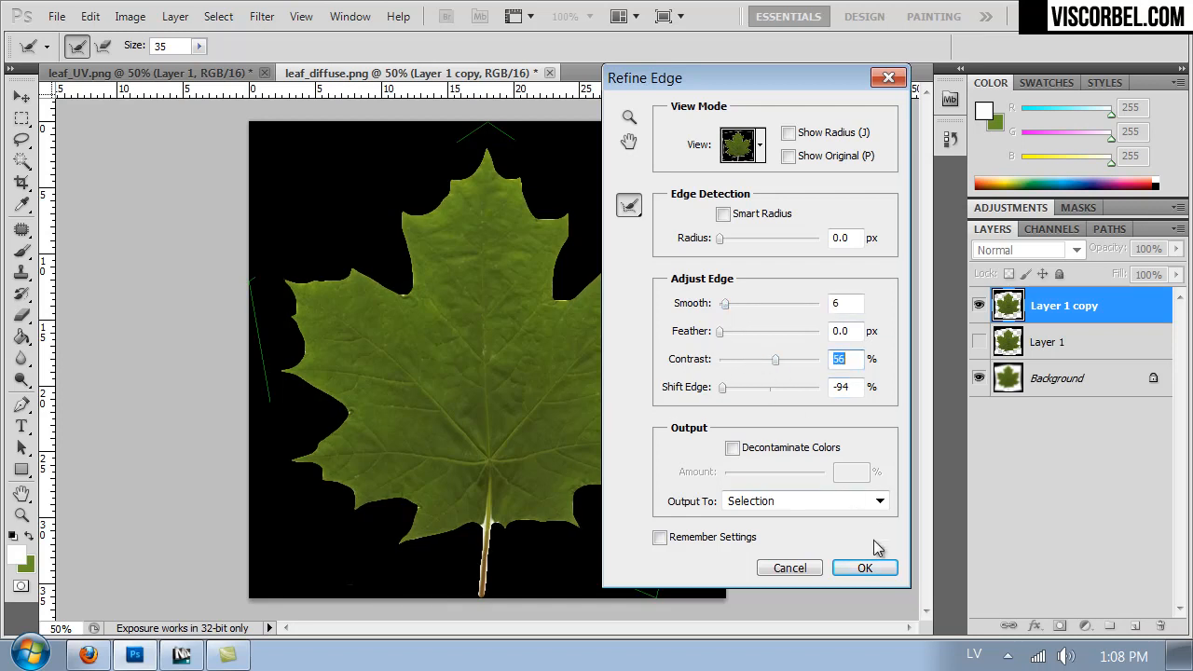
click(869, 568)
key(ctrl+d)
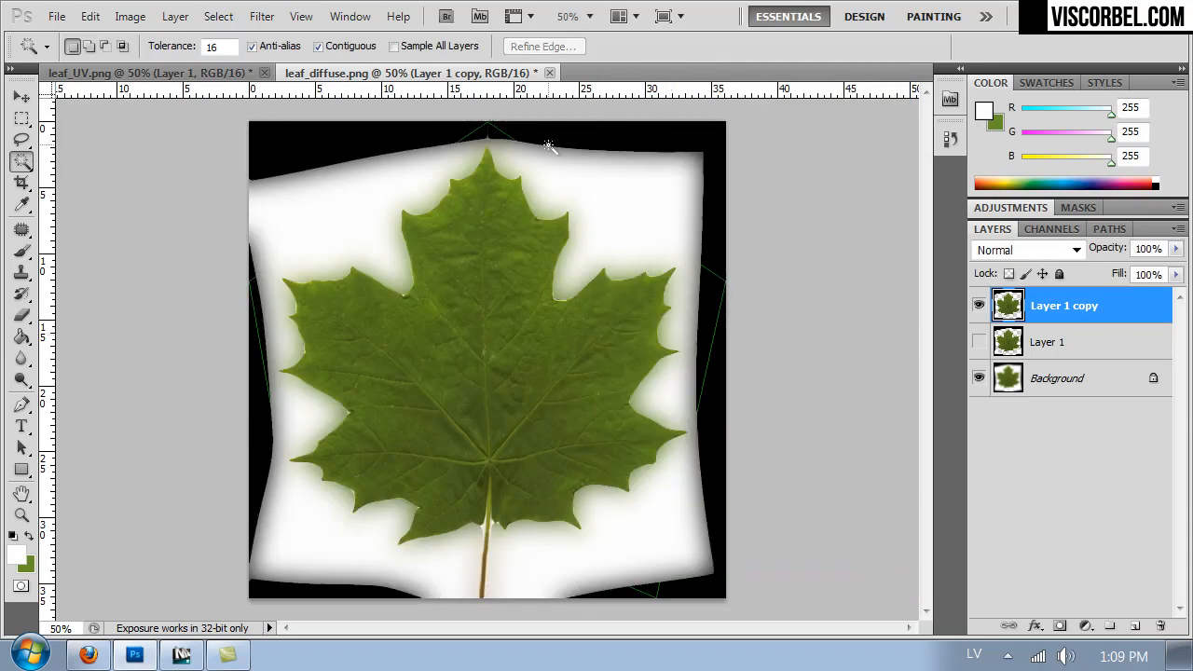
- Erase the pale fringe along the leaf's left edge on Layer 1 copy with a 56 px eraser
key(ctrl+plus)
key(ctrl+plus)
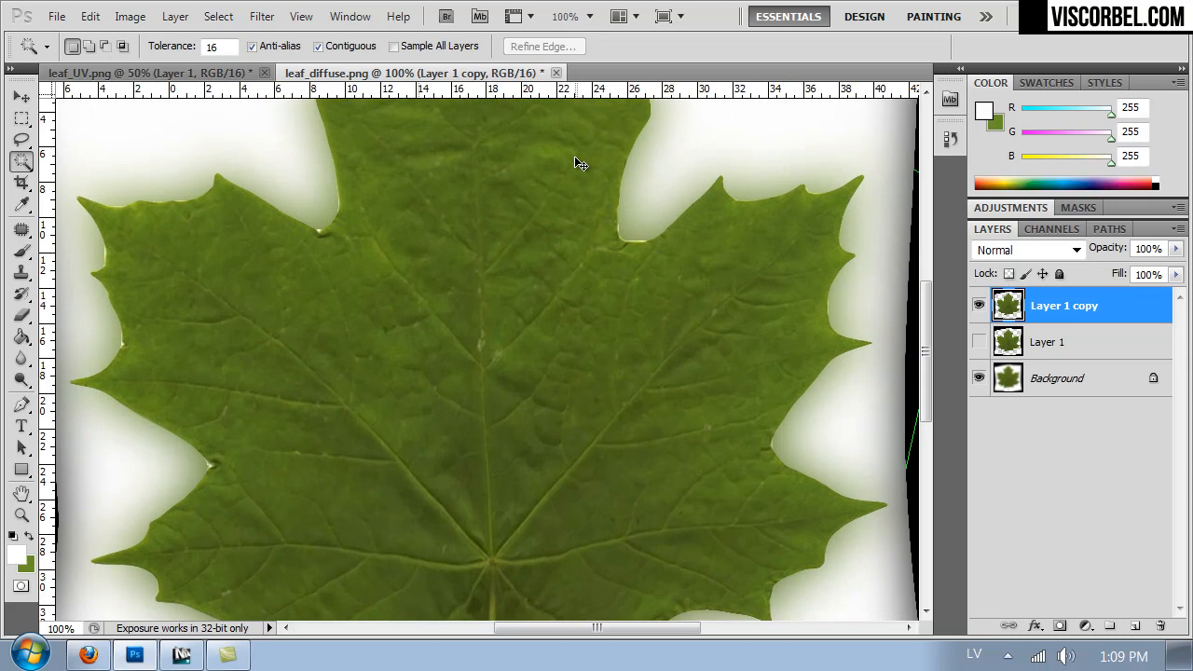
drag(355, 250, 580, 324)
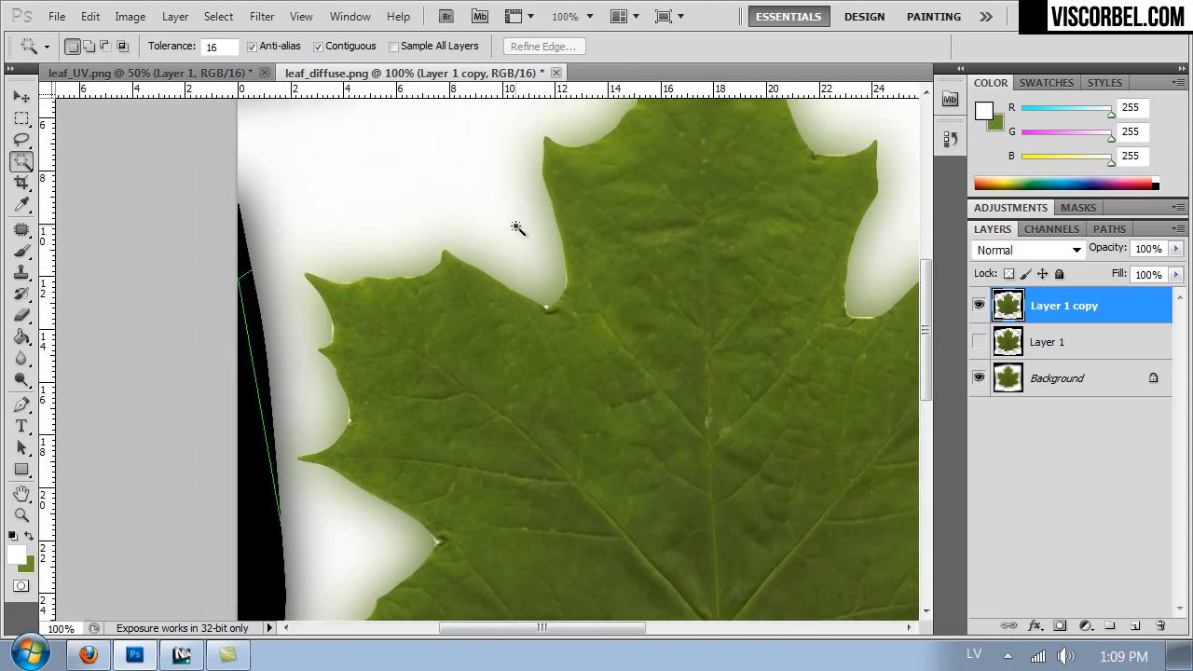
key(e)
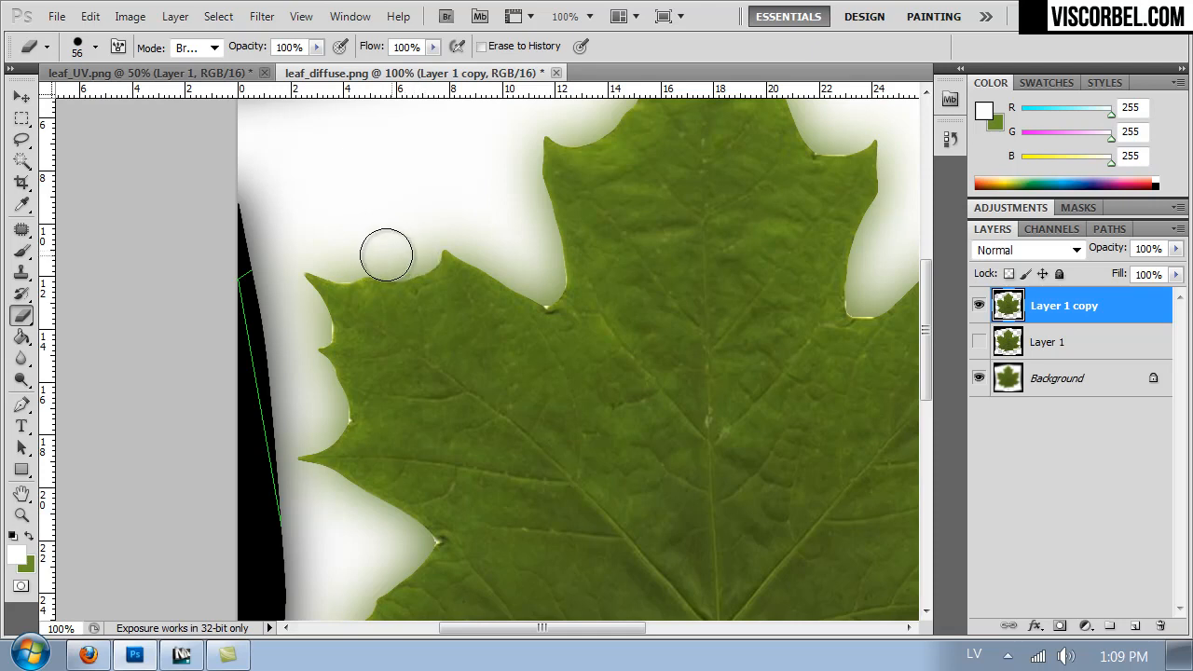
click(309, 329)
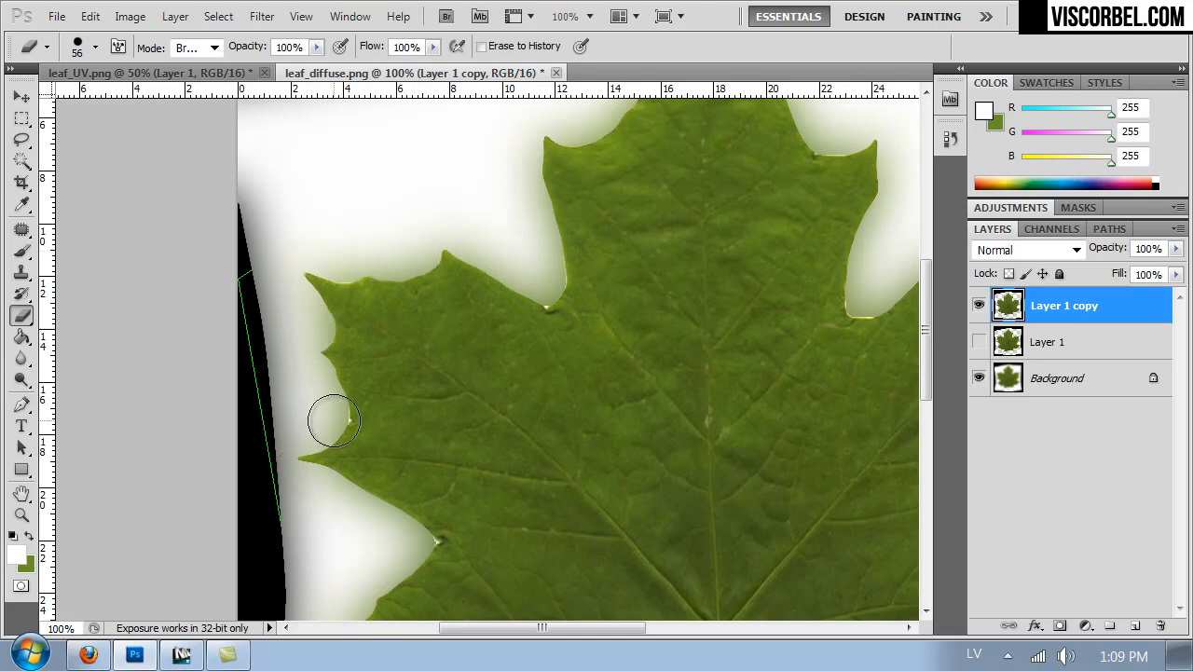
- Reduce the eraser to 39 px and clean the white remnants from the notch on the leaf's right side
mouse_move(598, 282)
mouse_down()
mouse_move(471, 332)
mouse_move(302, 430)
mouse_up()
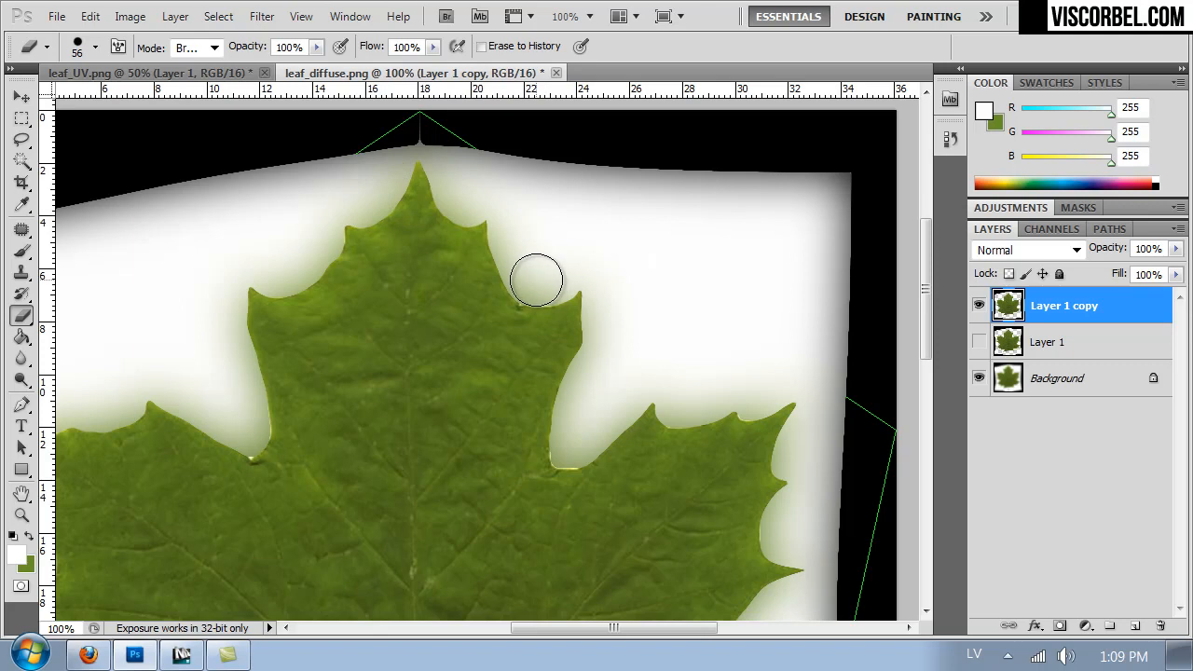
right_click(570, 440)
drag(657, 438, 644, 441)
drag(566, 452, 582, 442)
drag(725, 466, 745, 183)
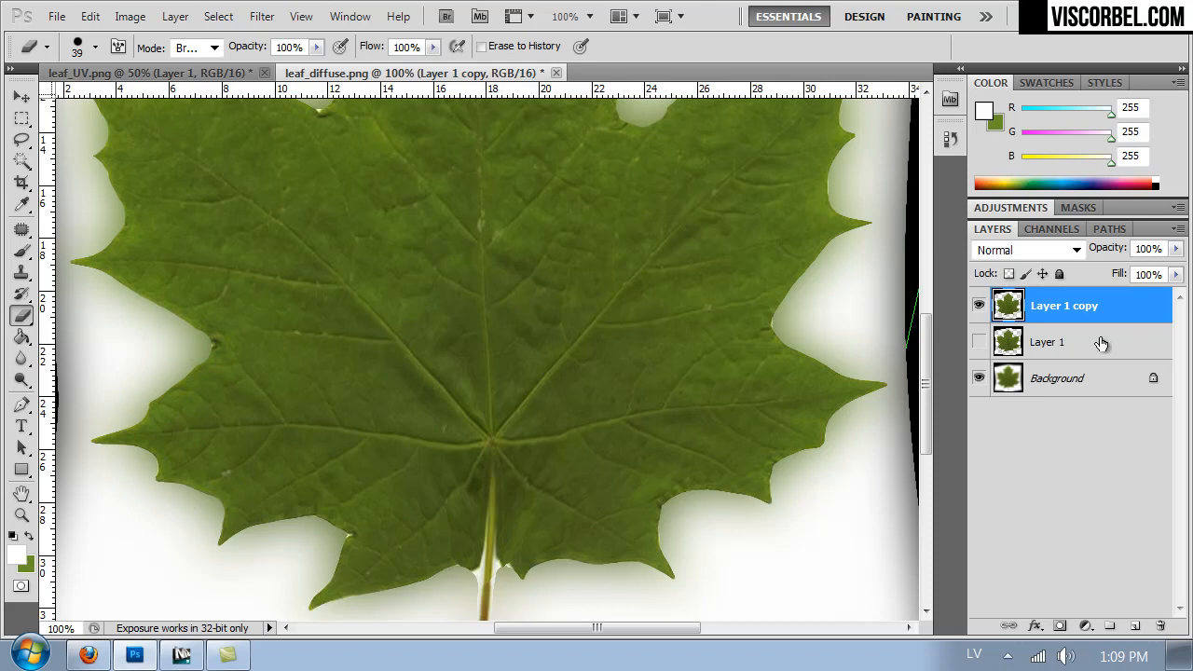
- Duplicate the blurred Background layer and add an empty layer above the copy
click(1039, 374)
key(ctrl+minus)
key(ctrl+minus)
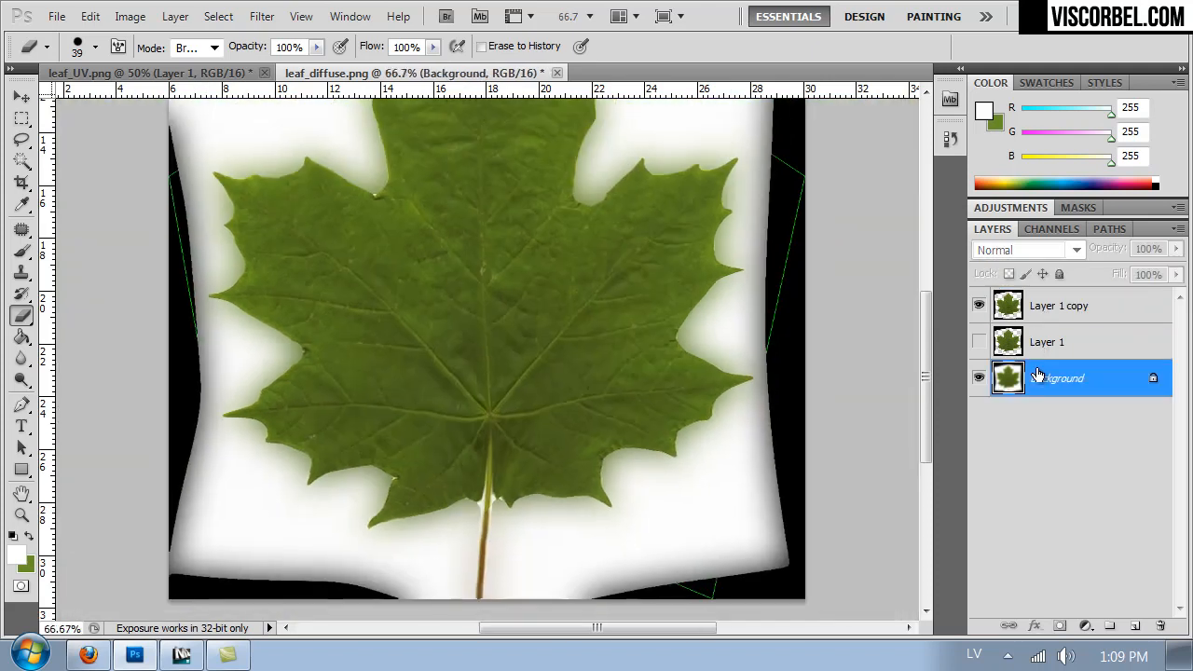
key(ctrl+j)
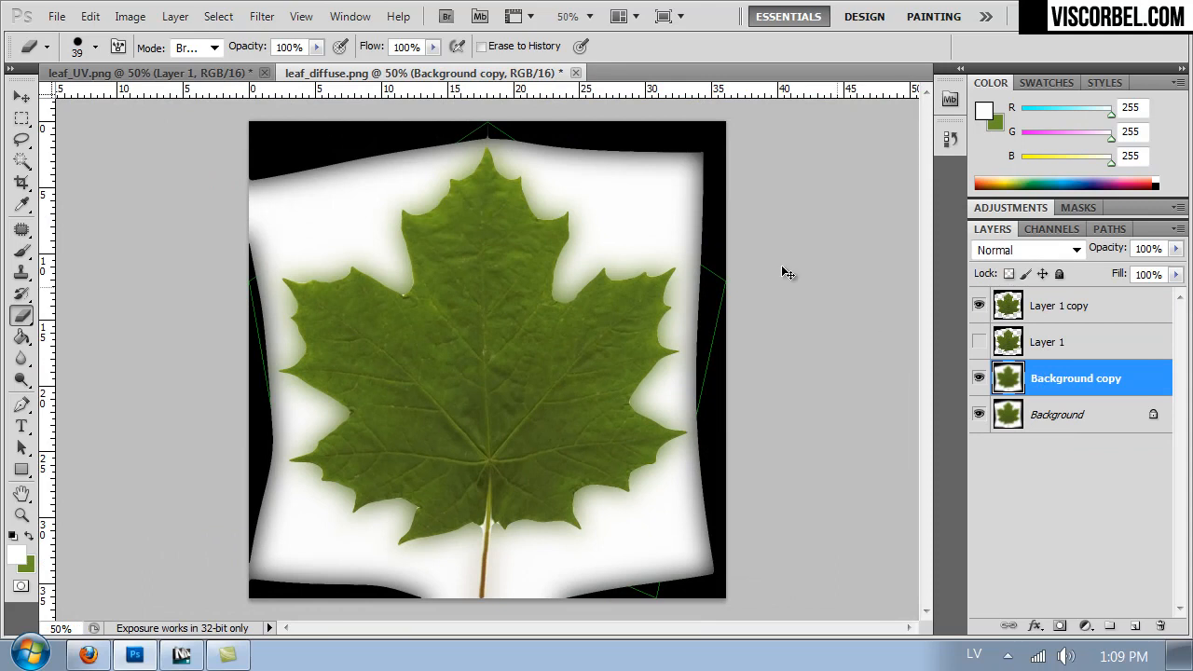
click(1134, 626)
- Paint over the white surroundings of the leaf on the new layer with a soft 176 px brush in greens sampled from the leaf
key(b)
alt+click(628, 285)
right_click(629, 285)
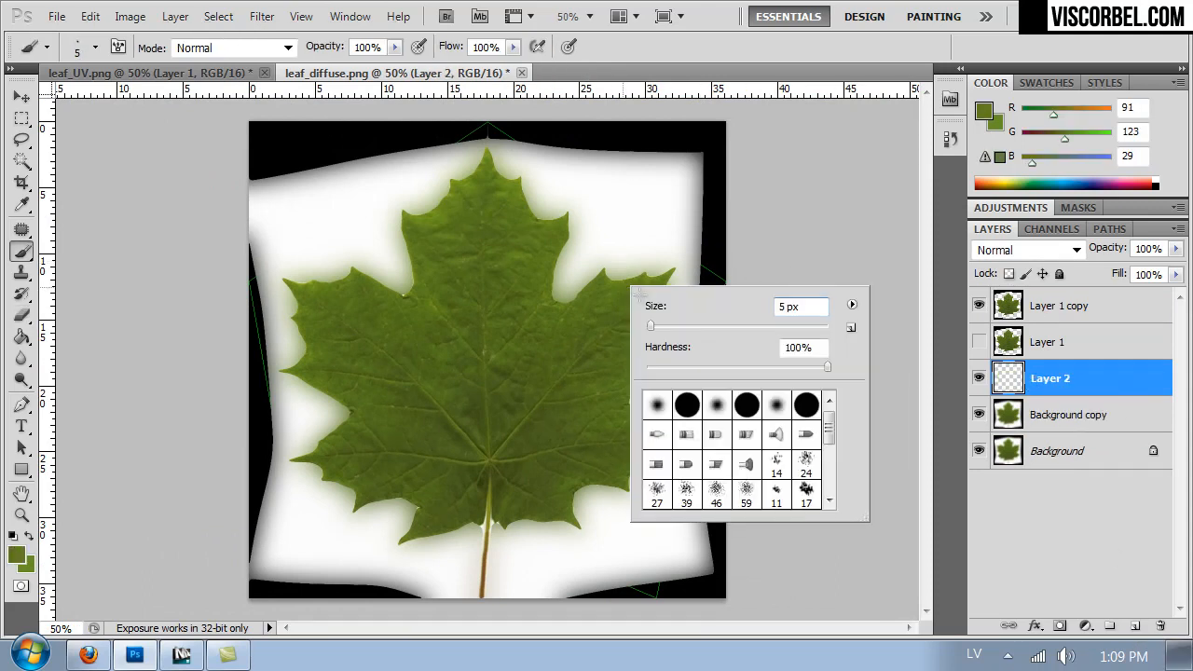
mouse_move(539, 277)
mouse_down()
mouse_move(546, 311)
mouse_move(501, 170)
mouse_move(426, 239)
mouse_move(386, 209)
mouse_move(293, 306)
mouse_move(276, 293)
mouse_move(344, 408)
mouse_move(388, 445)
mouse_move(558, 489)
mouse_up()
alt+click(451, 503)
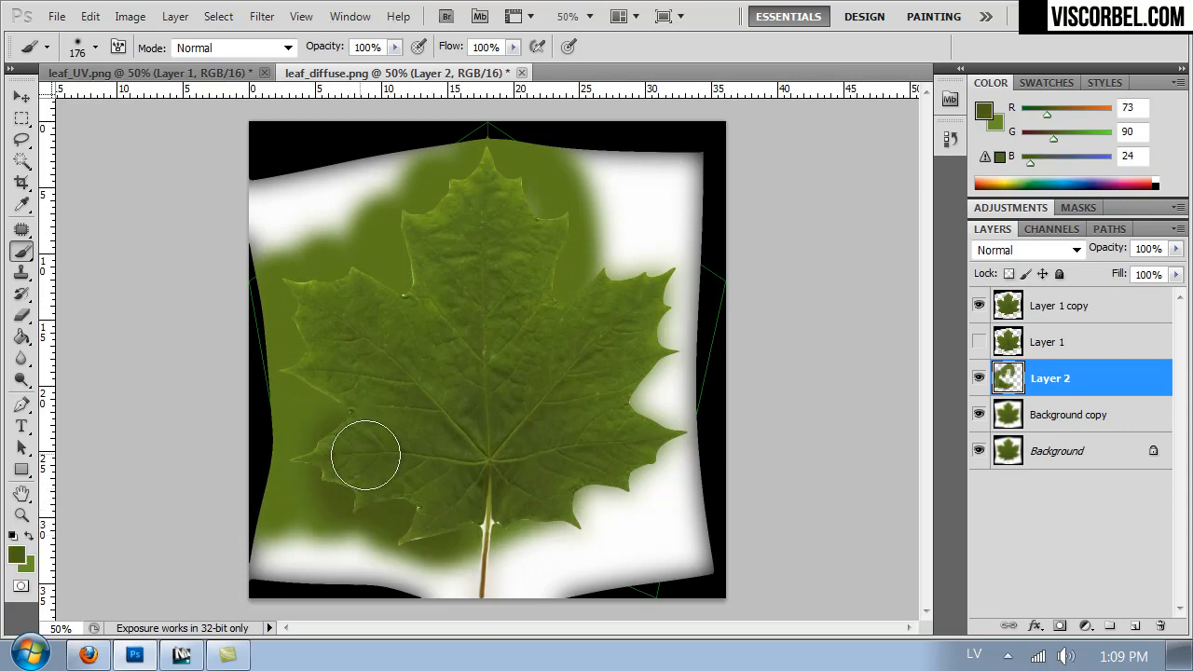
alt+click(365, 489)
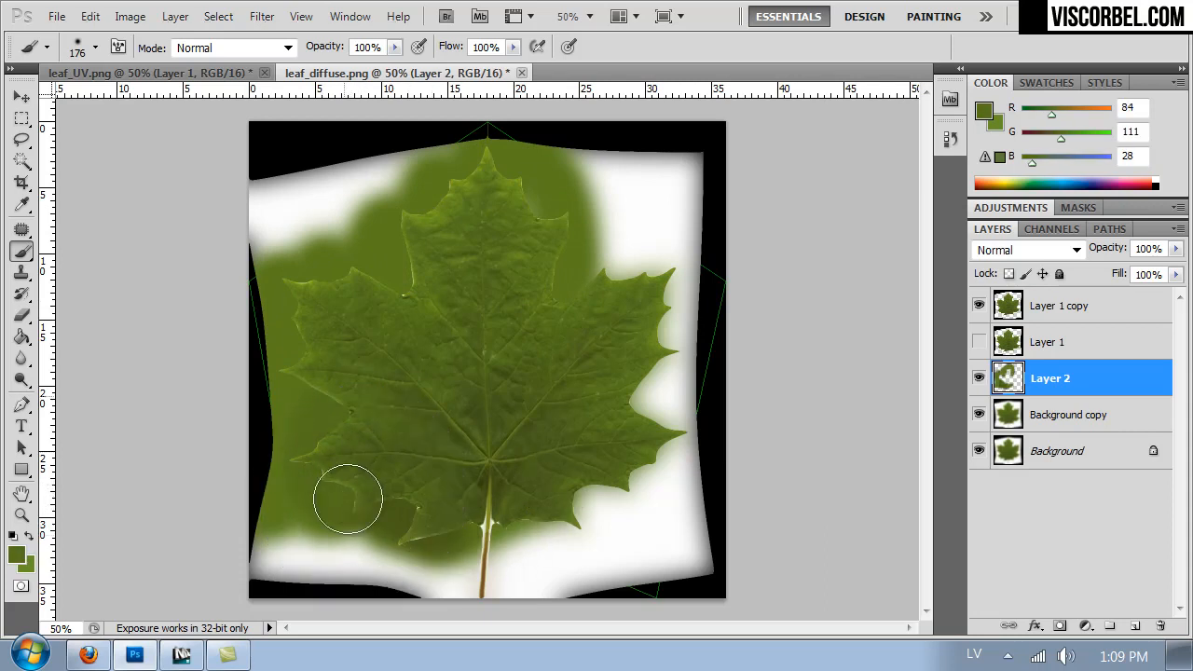
mouse_move(519, 527)
mouse_down()
mouse_move(644, 453)
mouse_move(692, 397)
mouse_move(582, 278)
mouse_move(439, 252)
mouse_move(495, 155)
mouse_move(700, 304)
mouse_up()
- Save the leaf texture as leaf_diffuse.png in PNG format without interlacing, replacing the existing file in the Textures folder
key(ctrl+shift+s)
drag(339, 428, 347, 437)
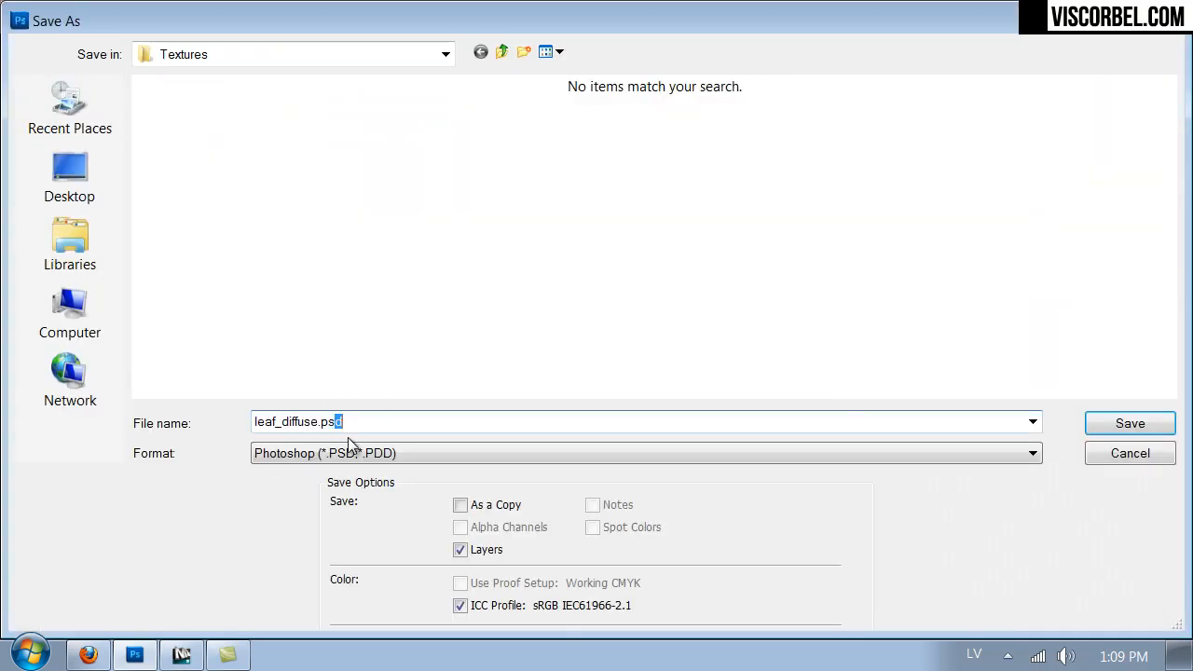
click(360, 451)
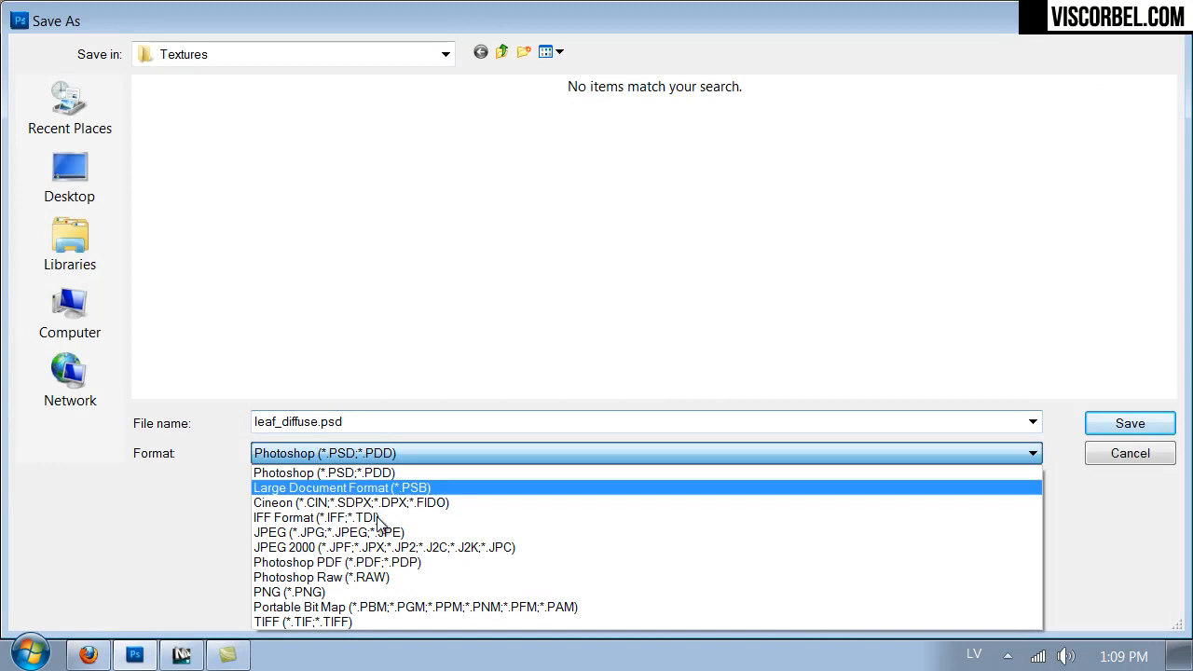
click(361, 599)
double_click(319, 309)
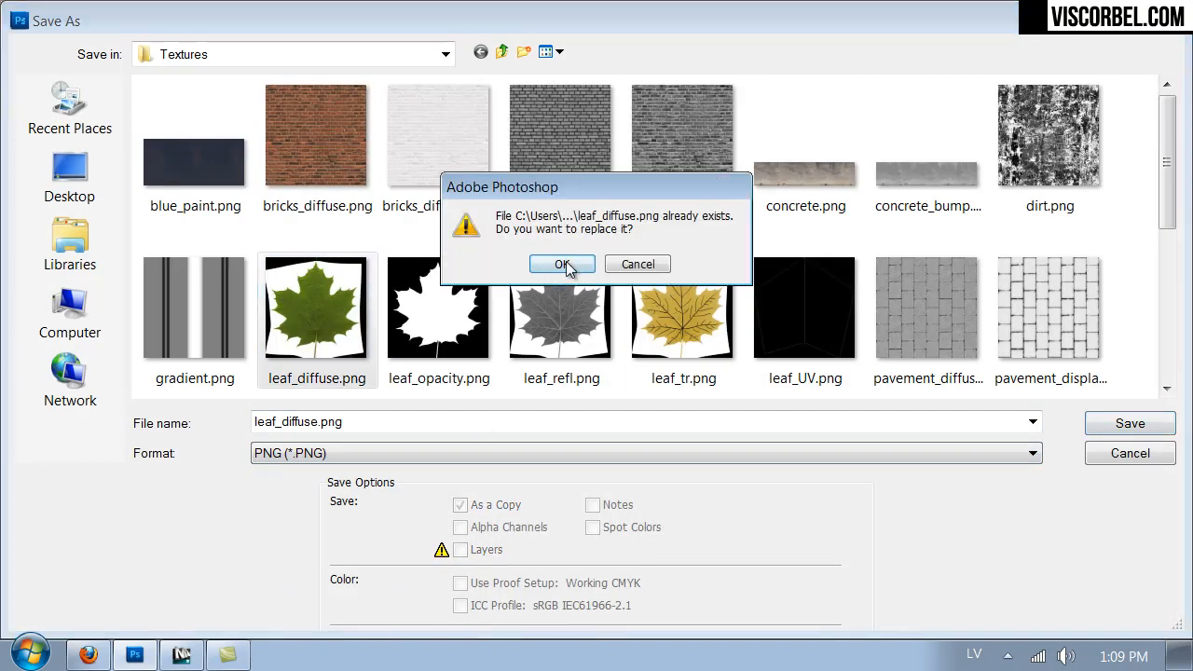
click(539, 268)
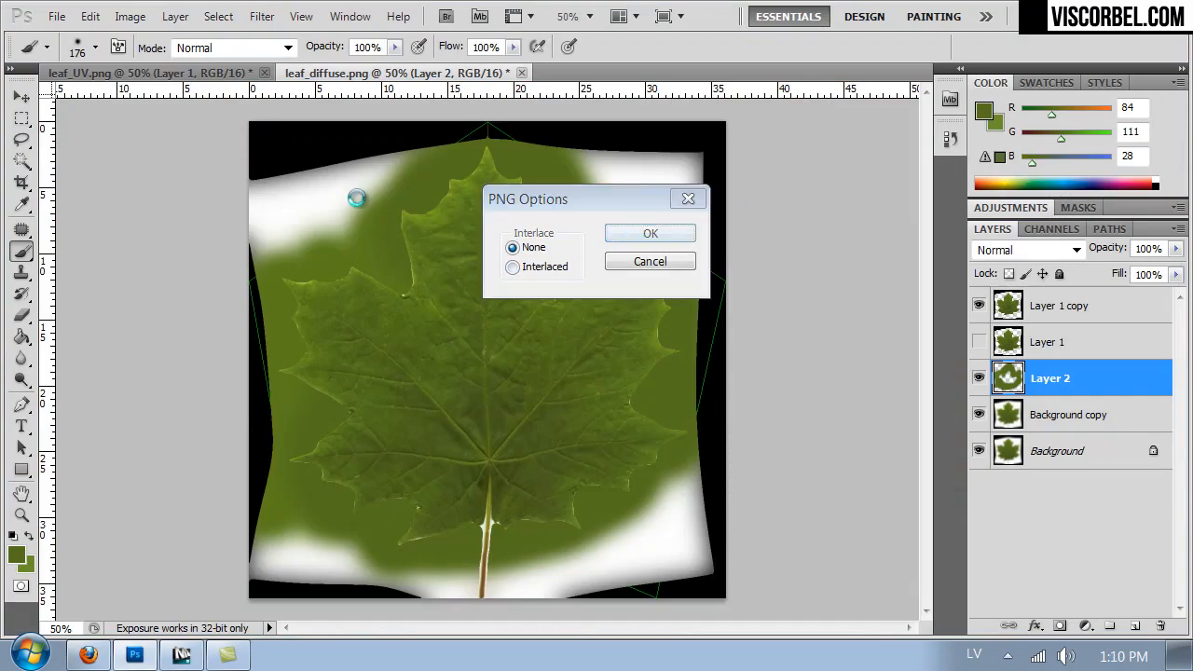
key(Return)
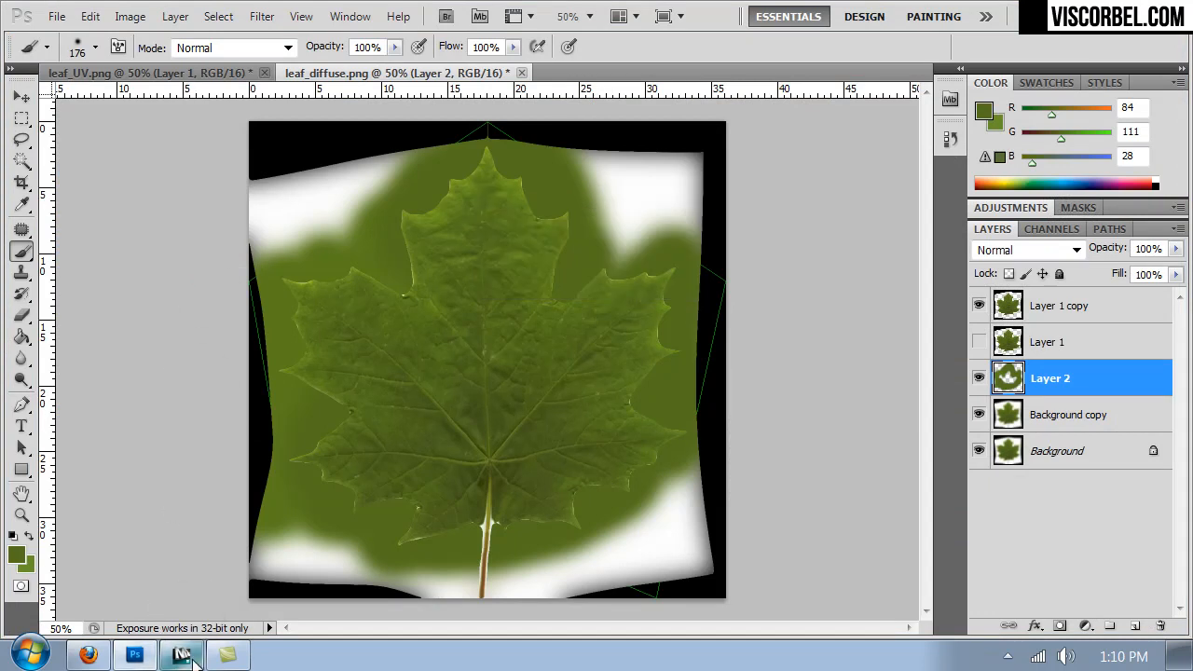
- Switch to 3ds Max, close the map preview and material editor, and render the leaves with V-Ray
click(184, 657)
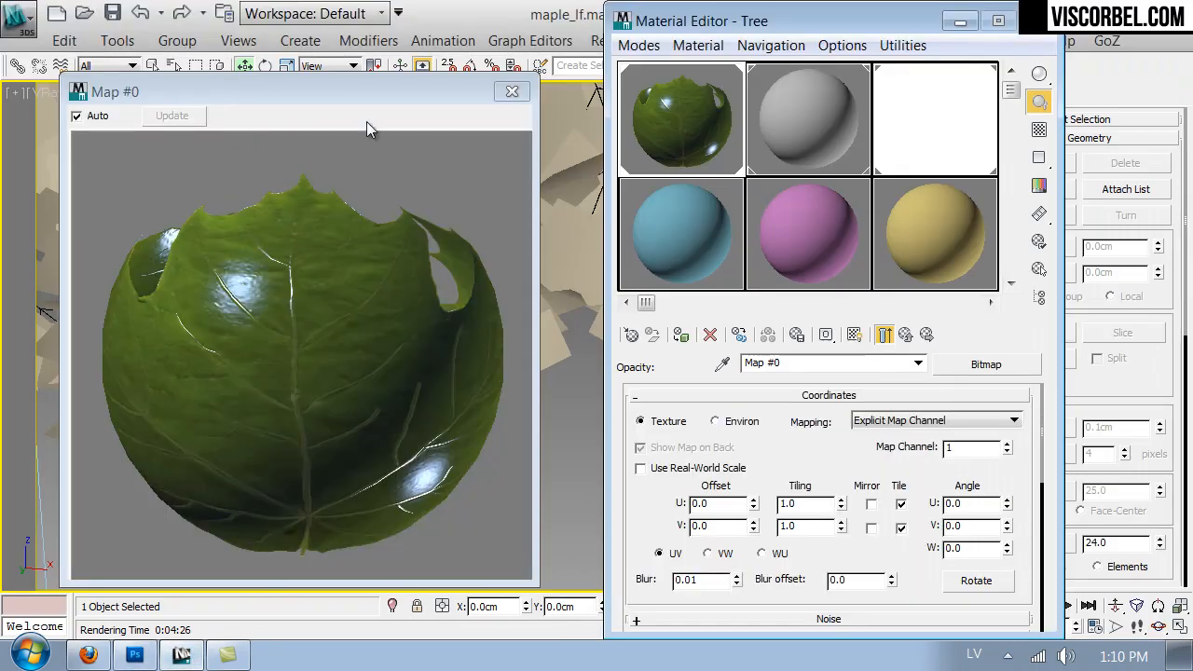
click(358, 88)
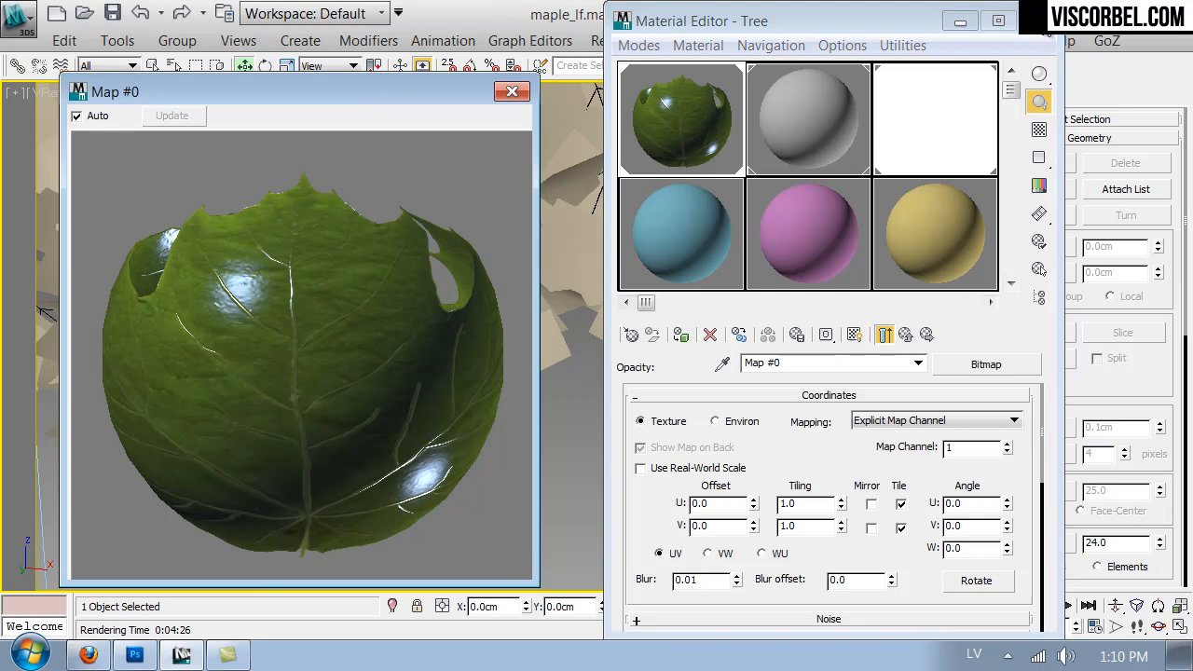
click(1029, 28)
click(897, 66)
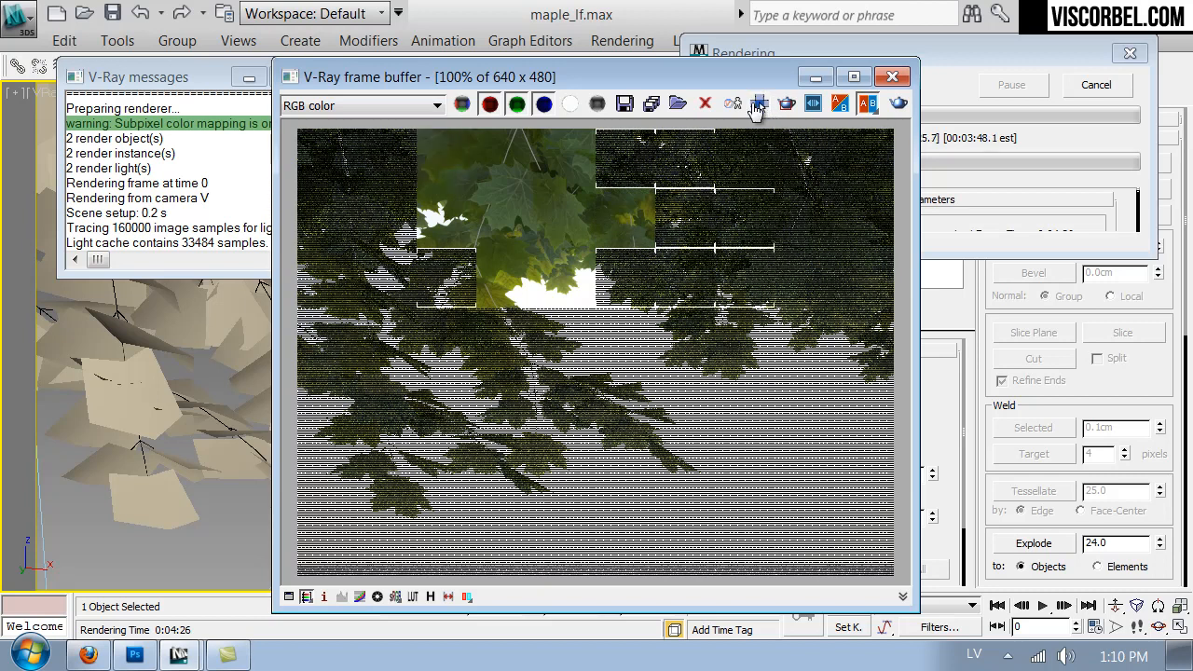
- Switch to Firefox and search the CG Textures site for "bark"
click(87, 655)
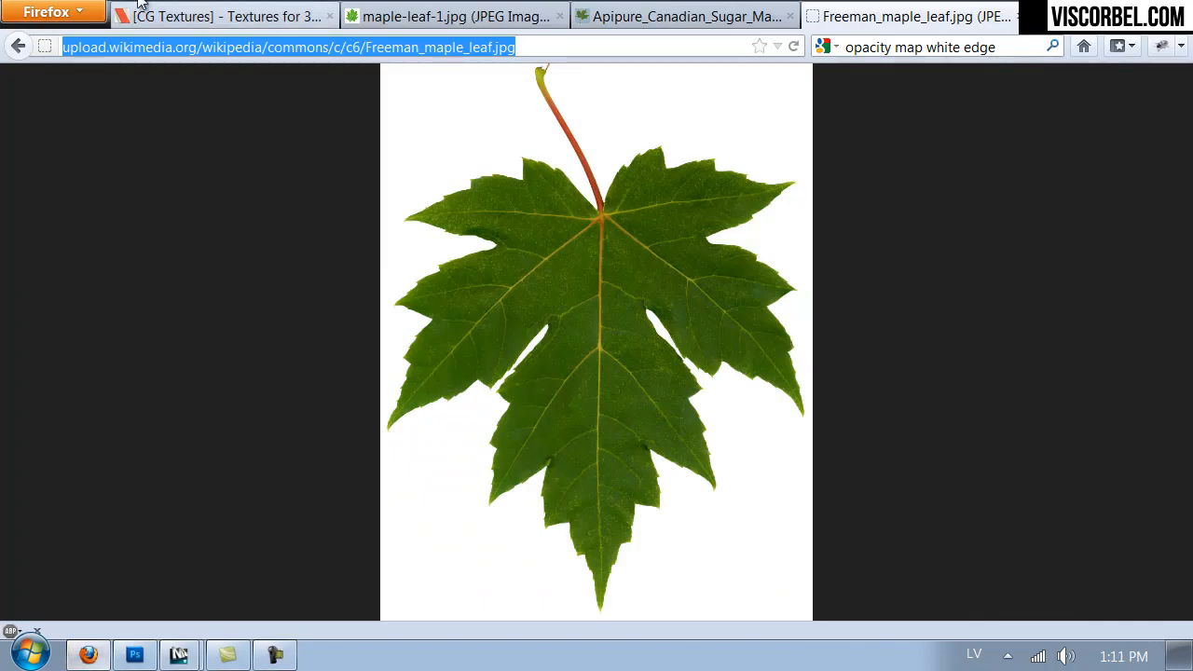
click(186, 17)
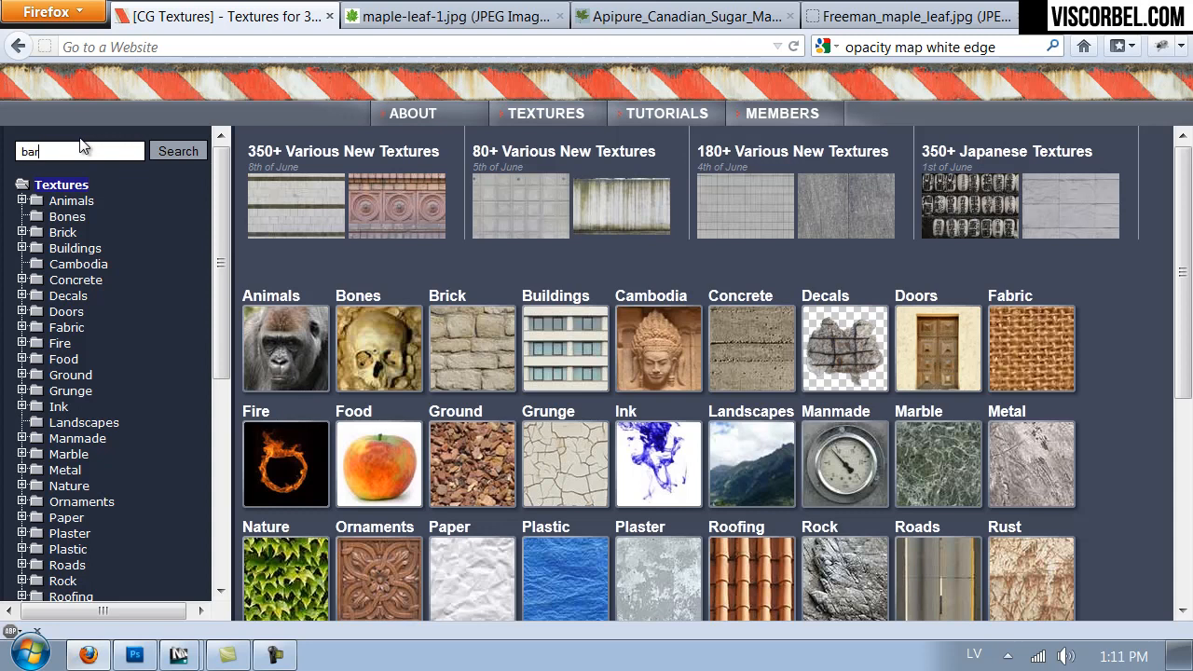
key(Return)
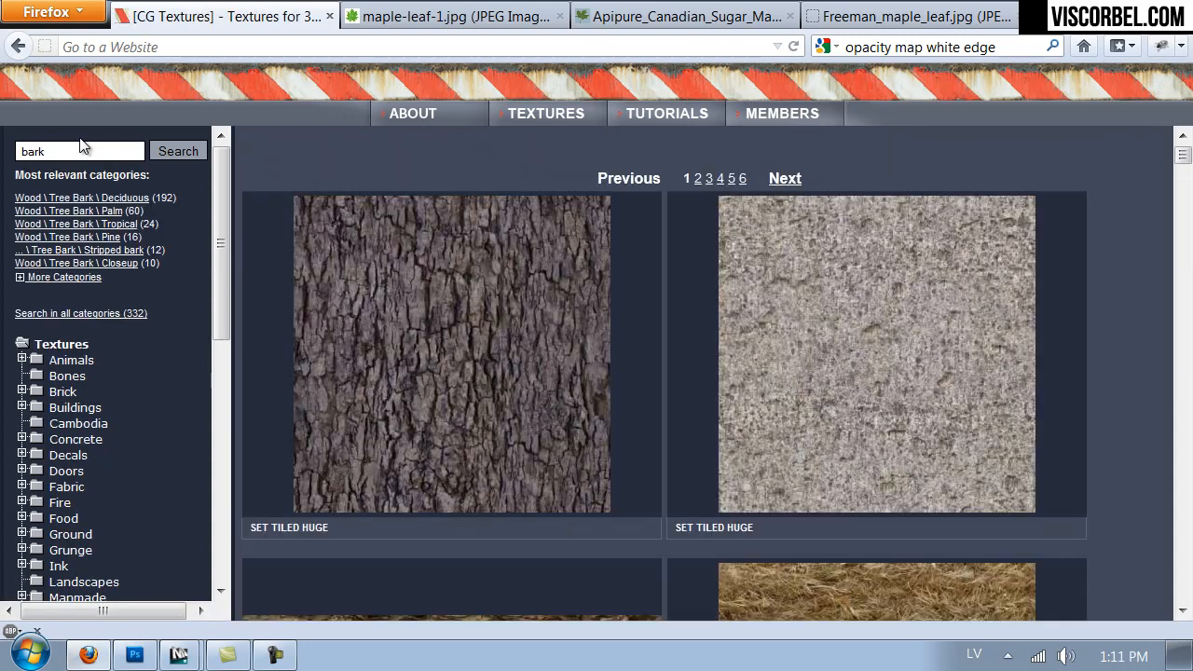
- Choose the tiled greenish-brown bark texture BarkDecidious0109 and open its Medium 1791x2000 version with Adobe Photoshop CS5.1
scroll(1080, 259, down, 10)
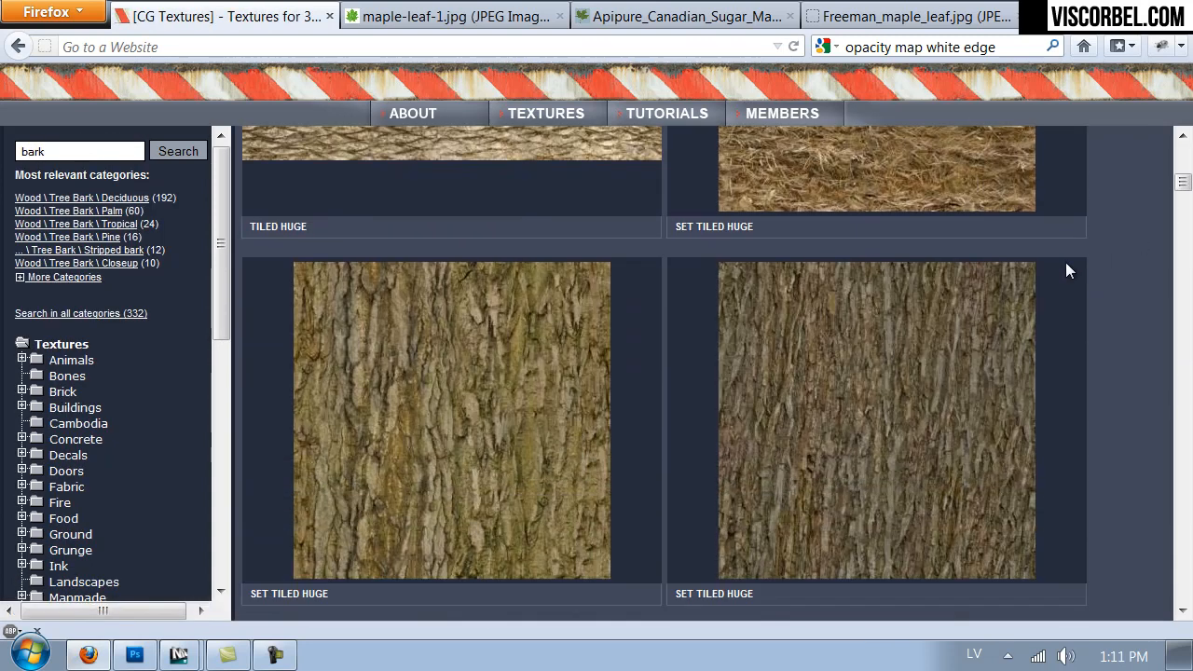
scroll(1063, 265, down, 8)
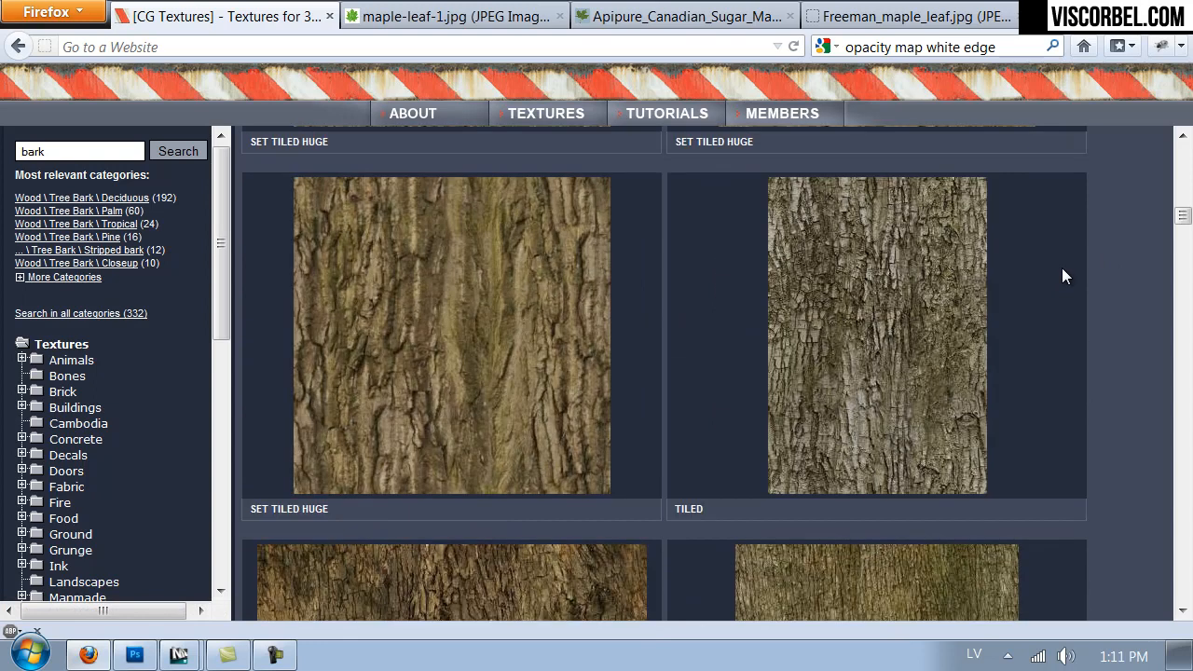
mouse_move(900, 309)
scroll(973, 305, down, 9)
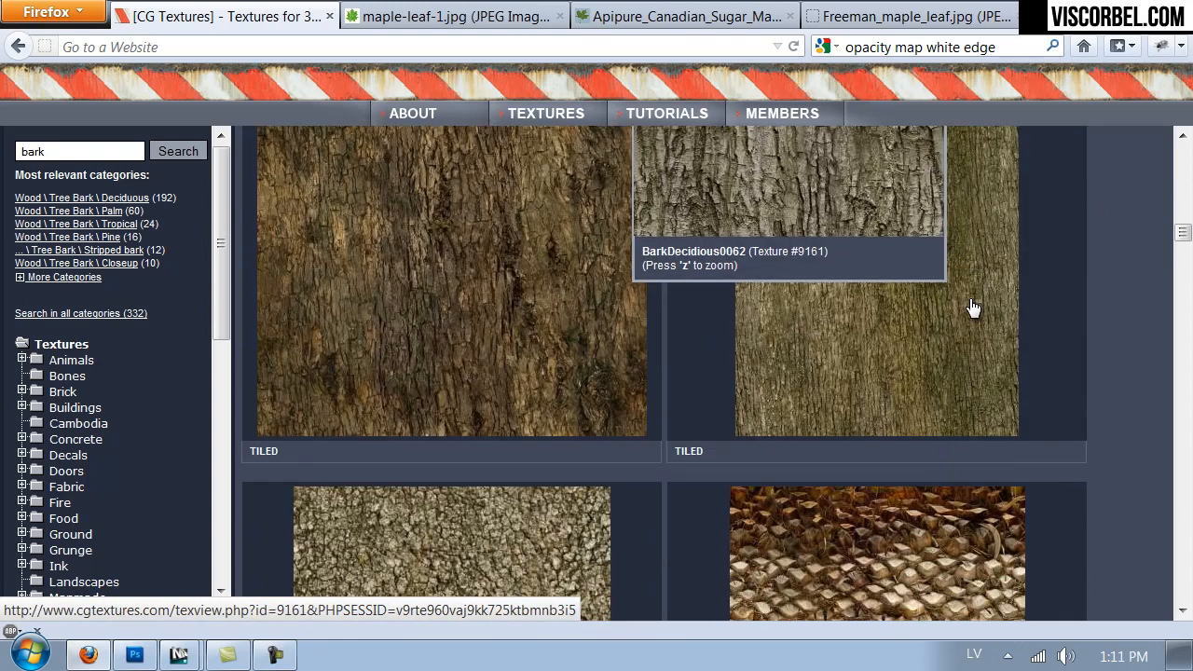
mouse_move(970, 283)
scroll(967, 285, up, 3)
click(965, 297)
scroll(279, 353, down, 7)
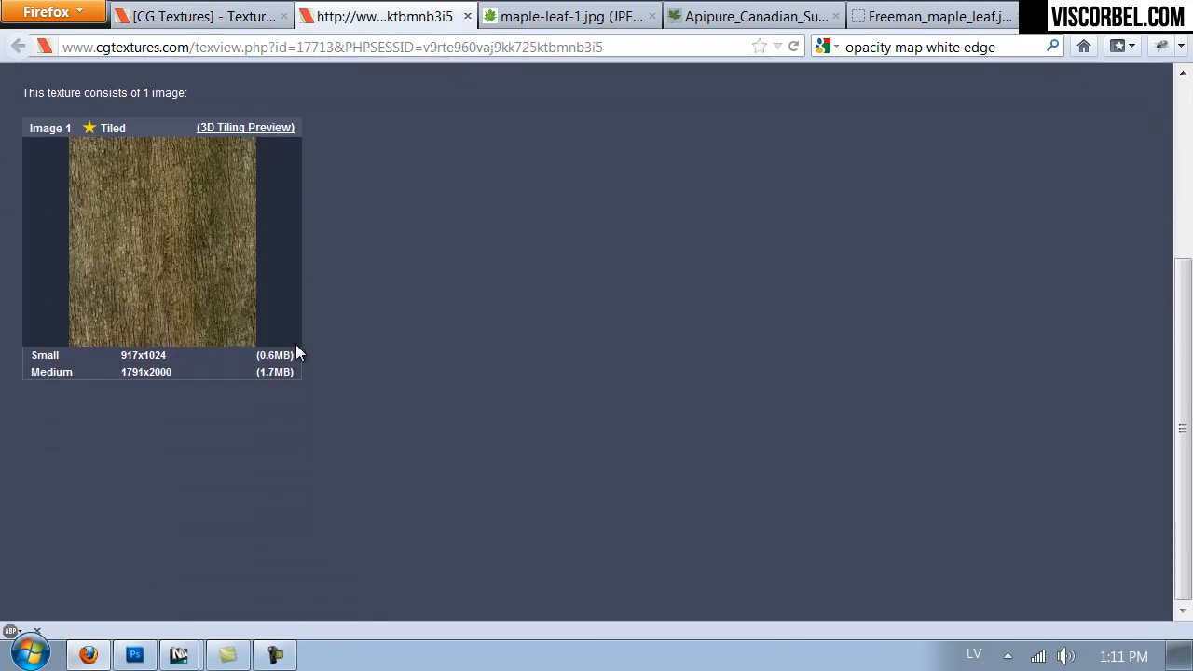
click(149, 378)
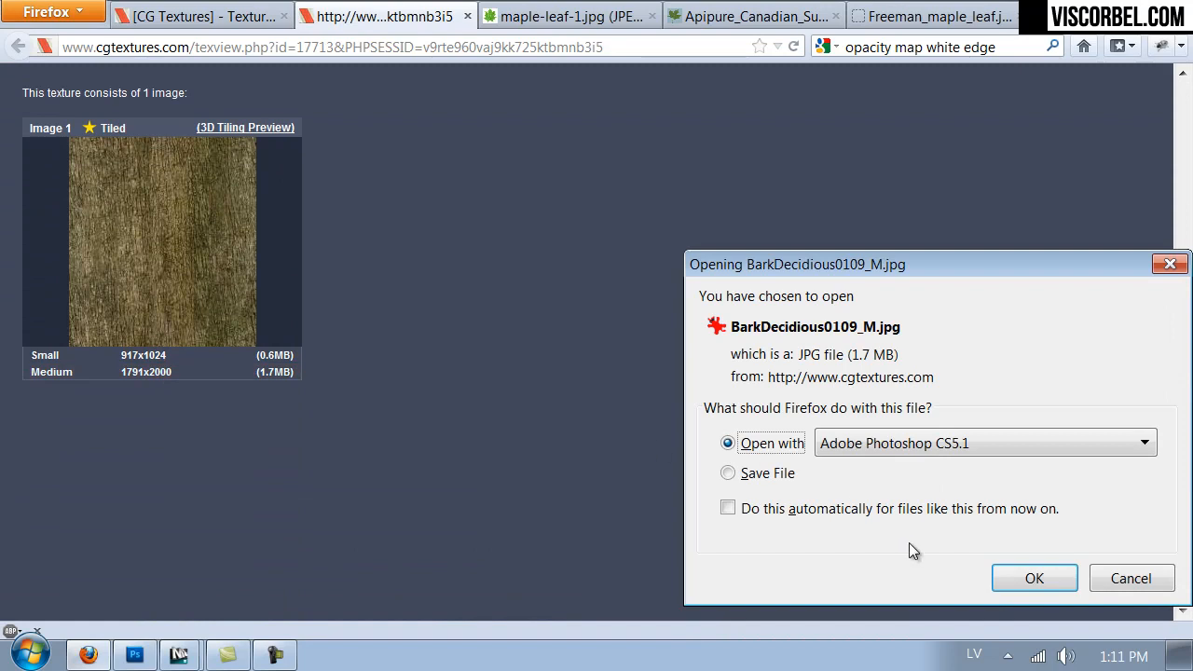
click(1025, 577)
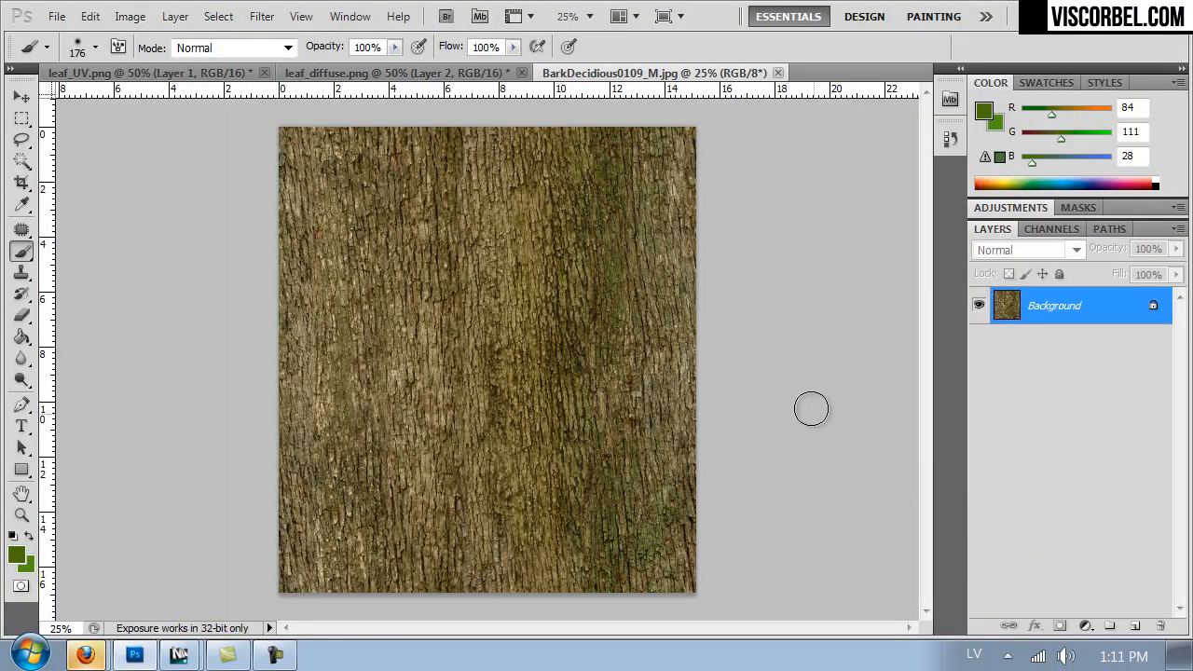
- Apply an Offset filter to the bark with +2796 pixels horizontal, +1345 pixels vertical and Wrap Around
click(262, 16)
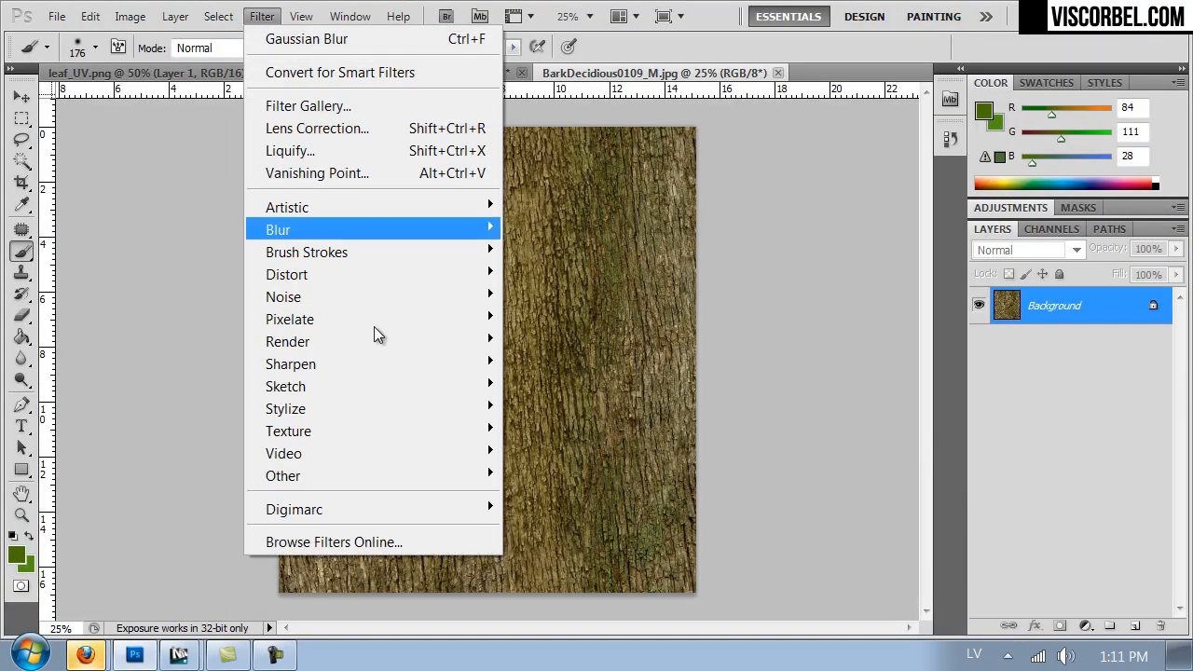
mouse_move(393, 476)
click(551, 563)
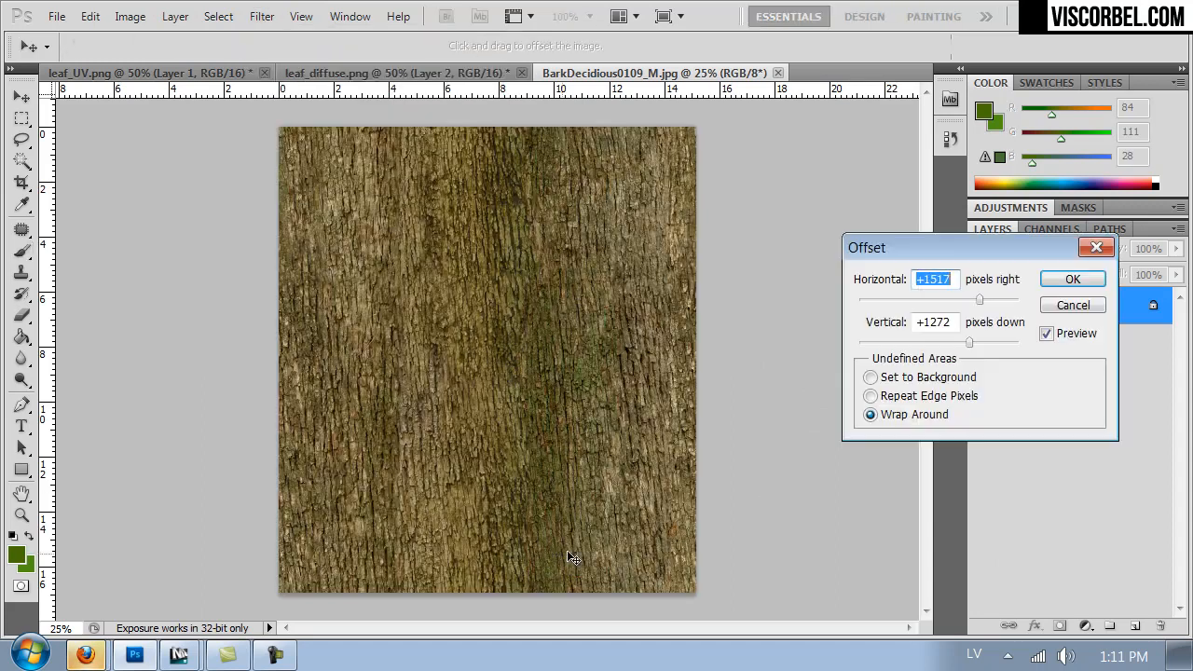
drag(914, 342, 971, 342)
drag(979, 299, 1005, 299)
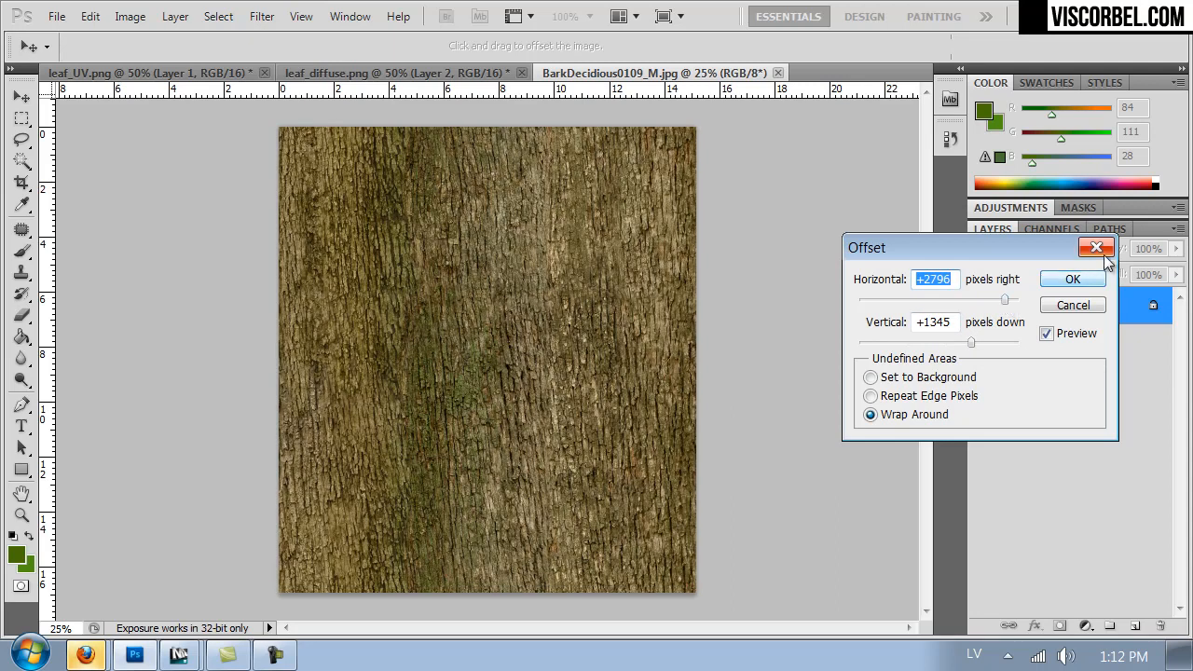
click(1072, 280)
- Save the bark image as the JPEG file maple_bark in the Textures folder inside VOL2 on the desktop
key(ctrl+shift+s)
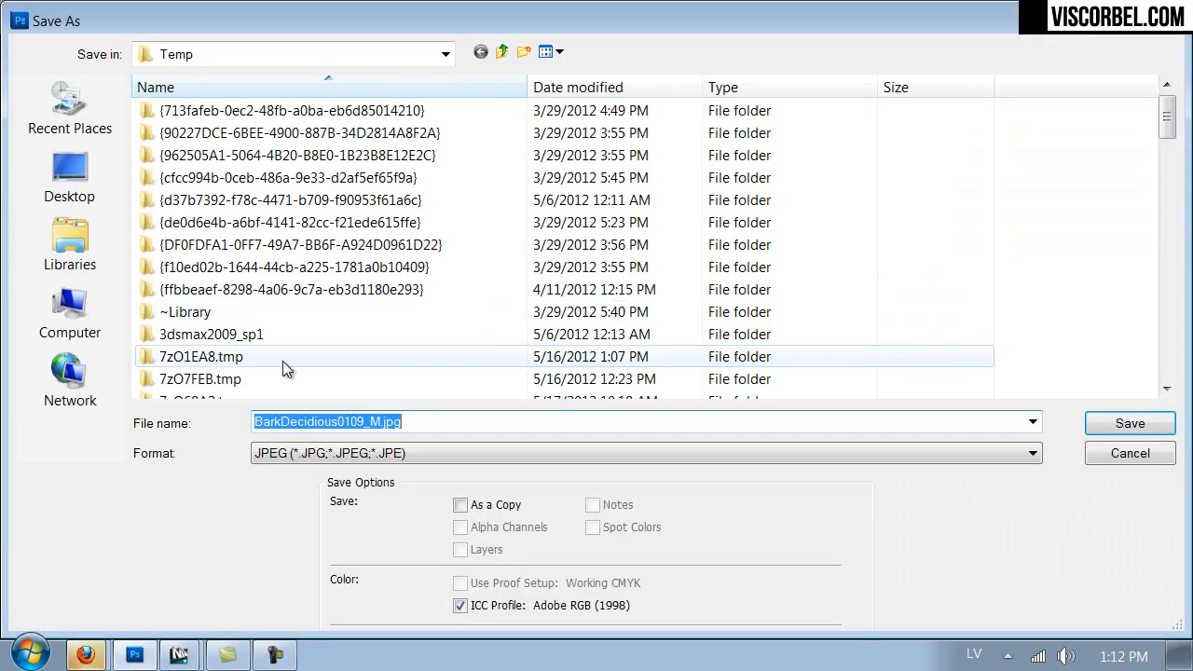
click(68, 244)
click(63, 184)
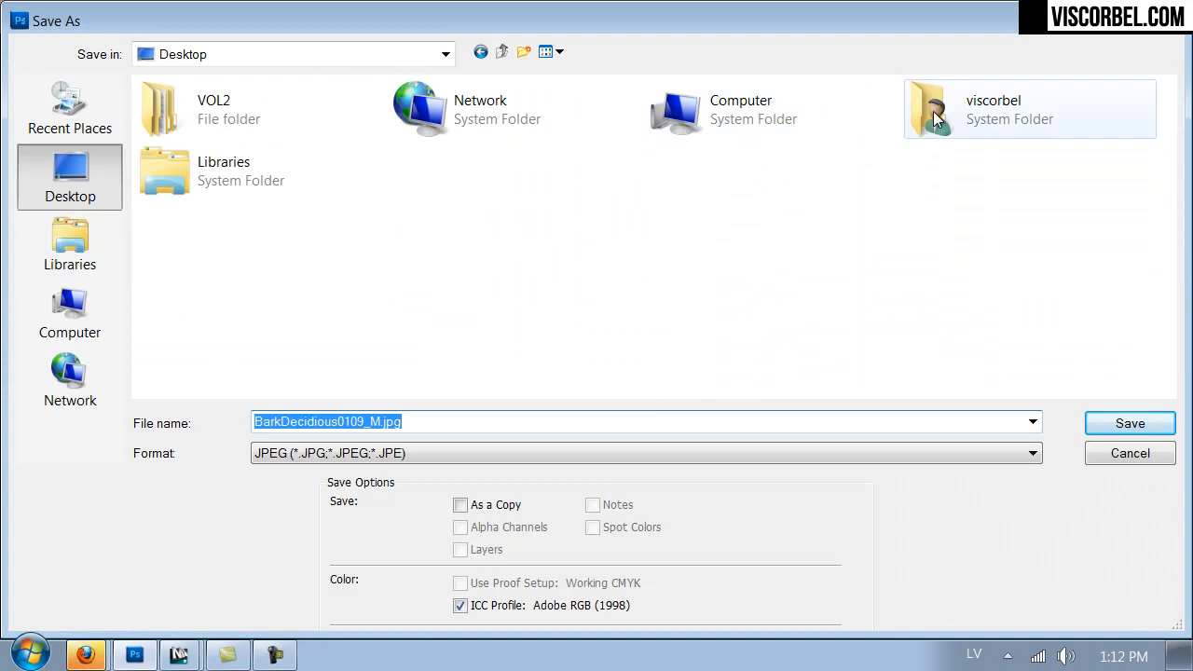
double_click(182, 109)
double_click(687, 140)
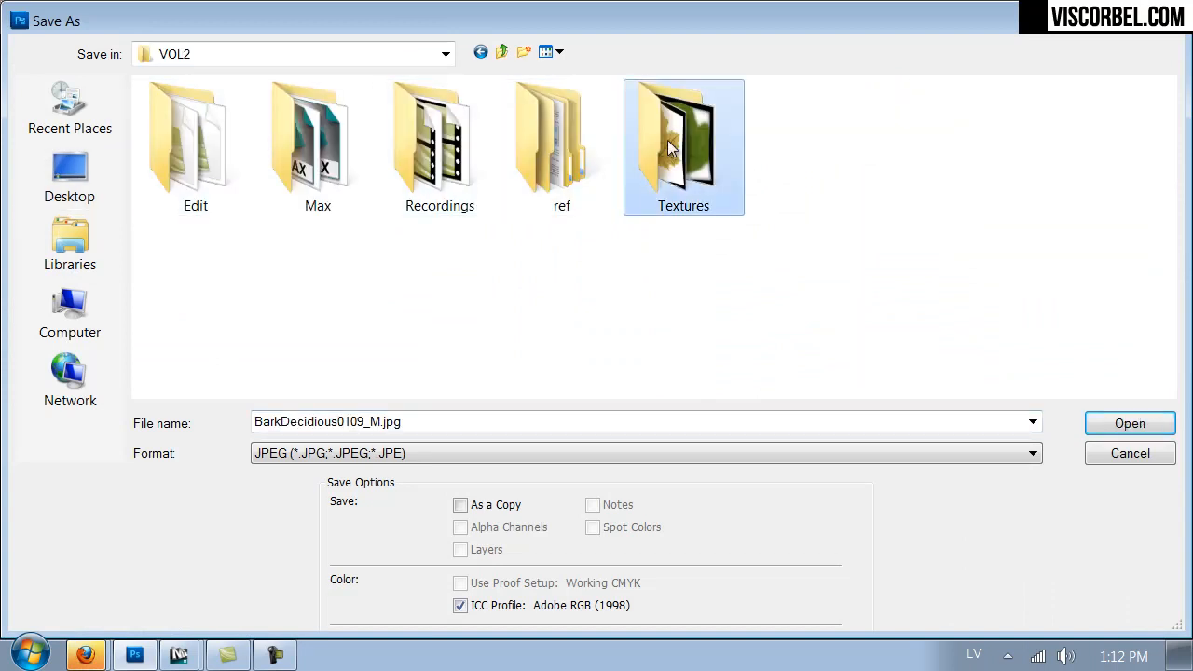
double_click(403, 421)
text(maple)
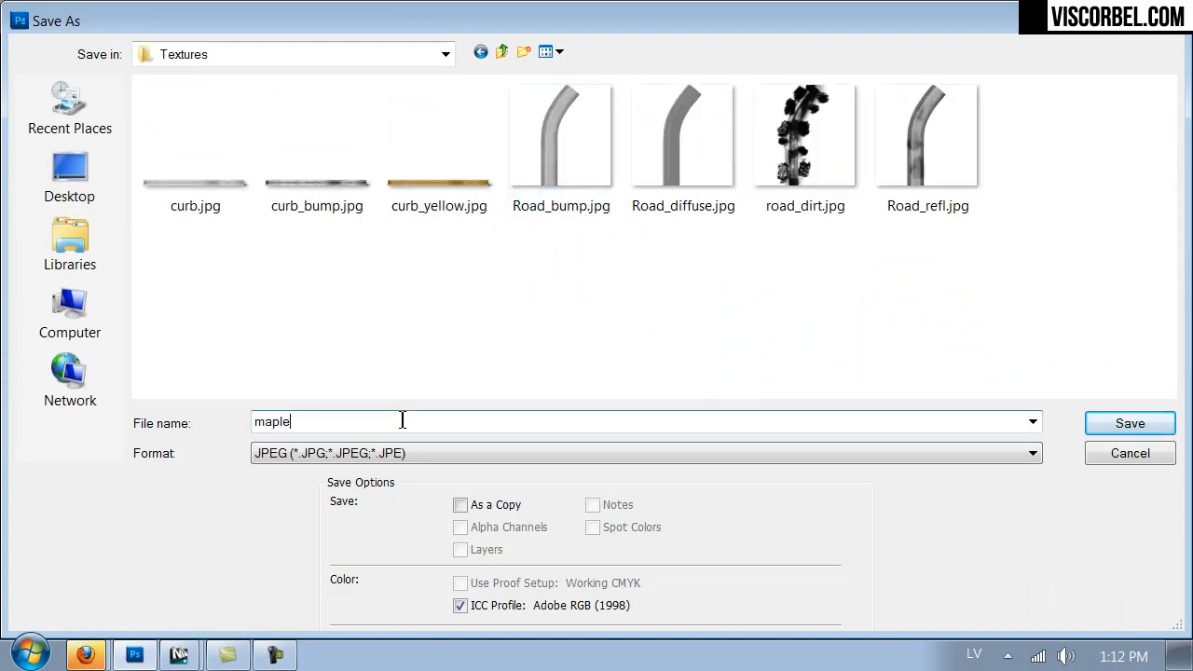
text(_bark)
key(Return)
key(Return)
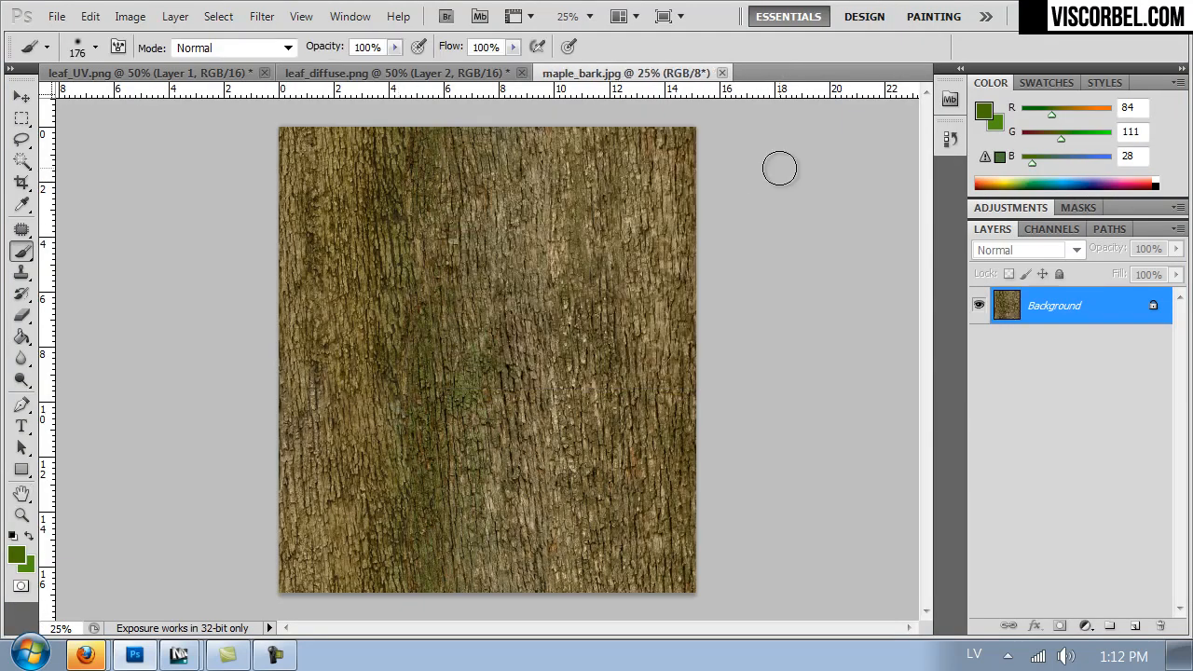
- Inspect the bark detail up close and duplicate the Background layer
key(ctrl+plus)
key(ctrl+plus)
key(ctrl+plus)
key(ctrl+minus)
key(ctrl+minus)
key(ctrl+minus)
key(ctrl+j)
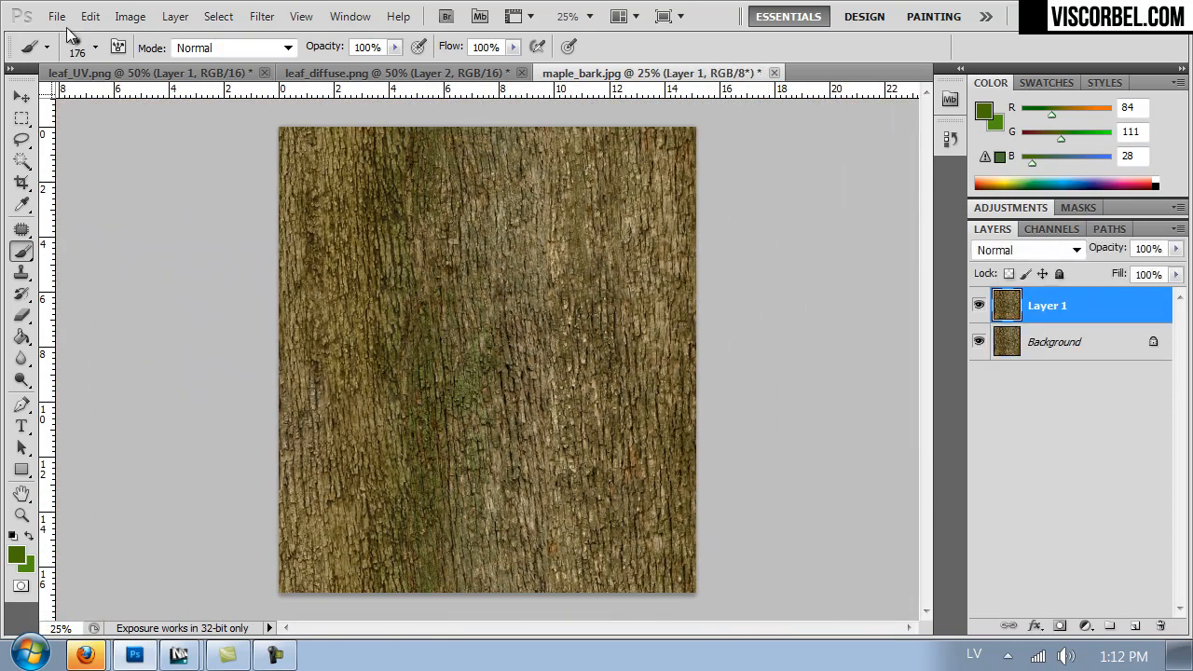
- Convert Layer 1 to Black & White with Reds -133, Yellows 226, Greens 216 and Cyans 127
click(130, 16)
mouse_move(196, 74)
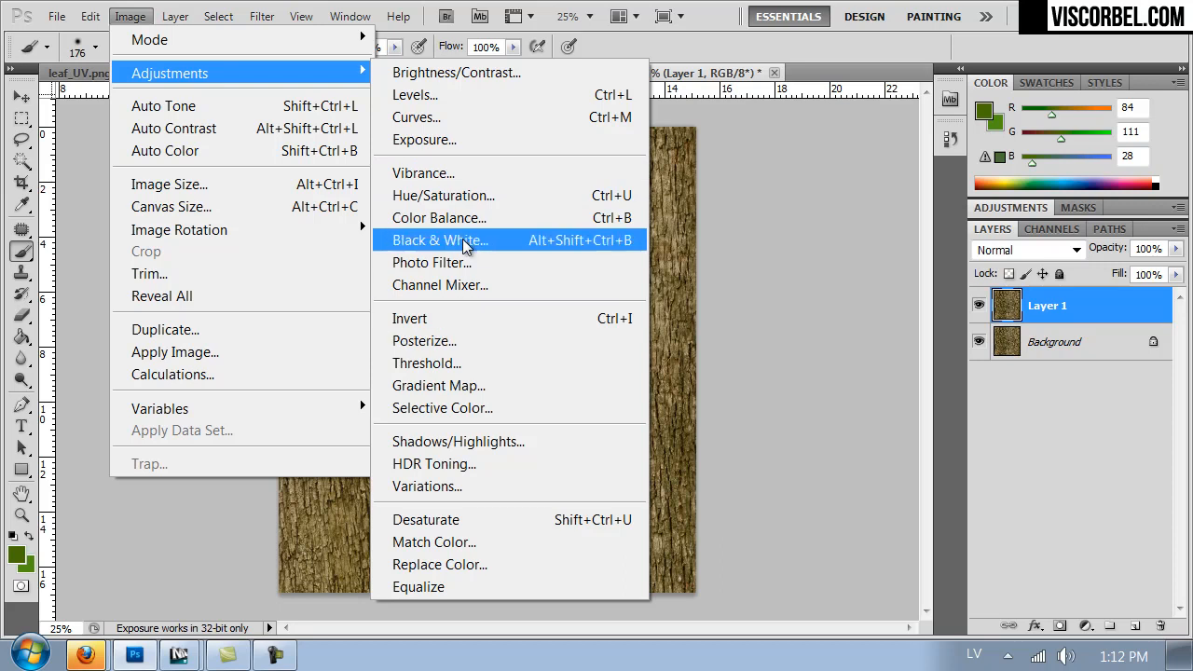
click(468, 240)
drag(904, 334, 942, 335)
drag(932, 376, 951, 389)
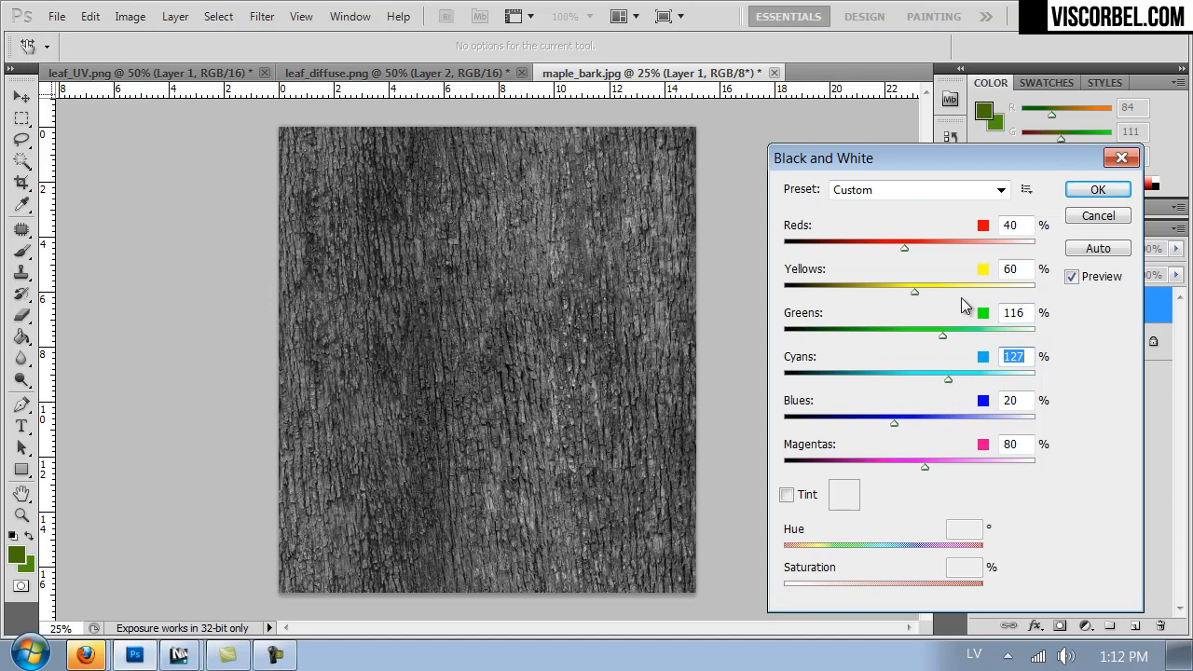
drag(935, 293, 997, 295)
drag(867, 248, 928, 255)
drag(831, 245, 817, 245)
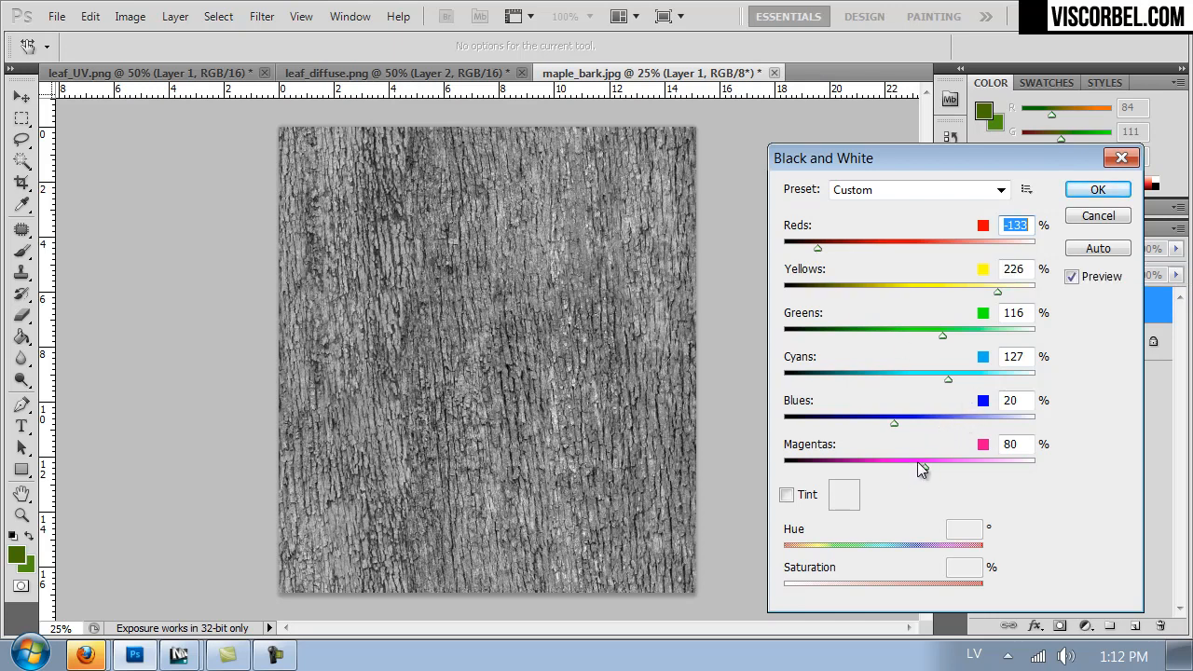
drag(912, 336, 993, 346)
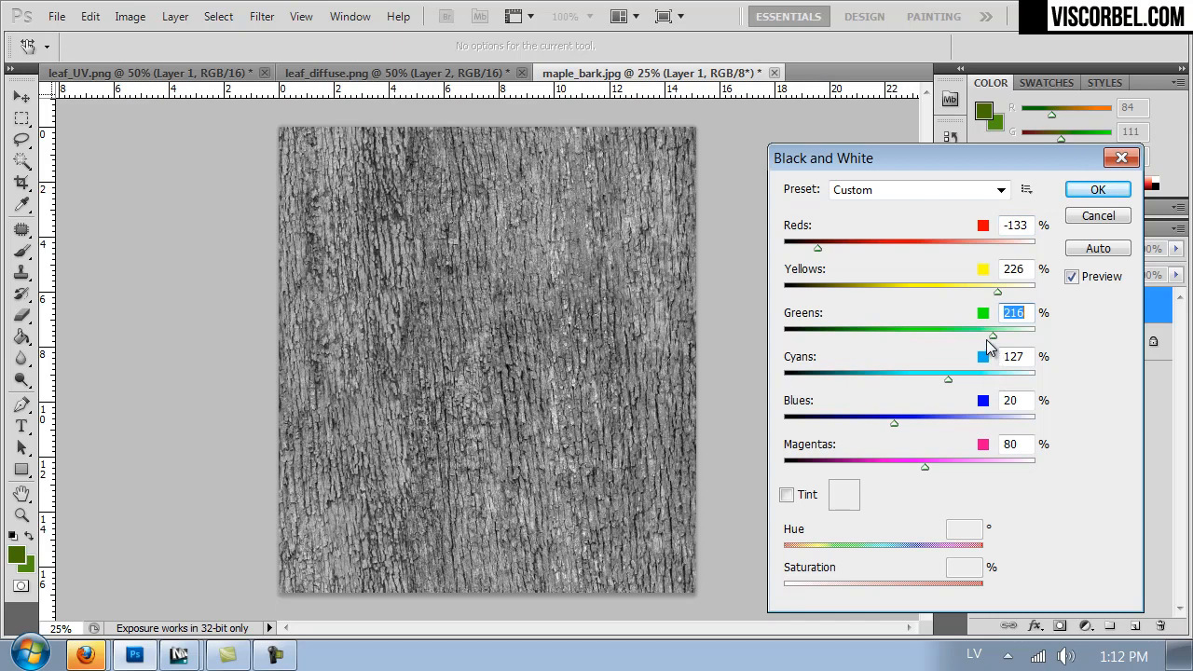
click(1085, 192)
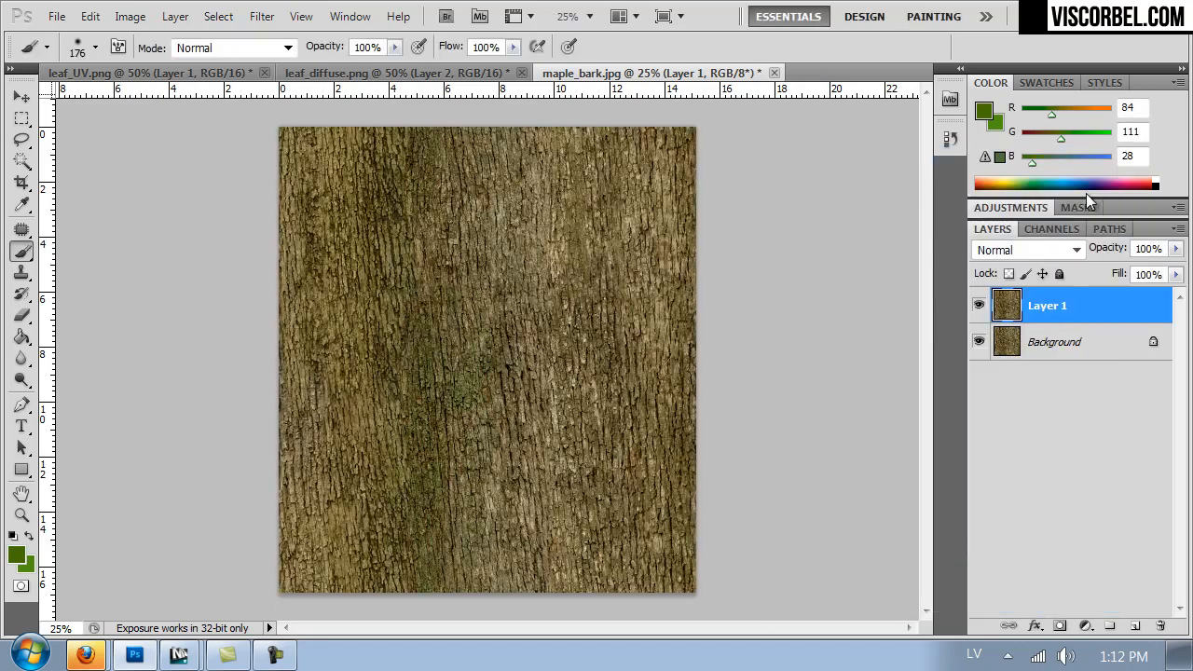
- Examine the grey bark detail up close and compare Layer 1 with the original colour bark beneath it
key(ctrl+plus)
key(ctrl+plus)
key(ctrl+plus)
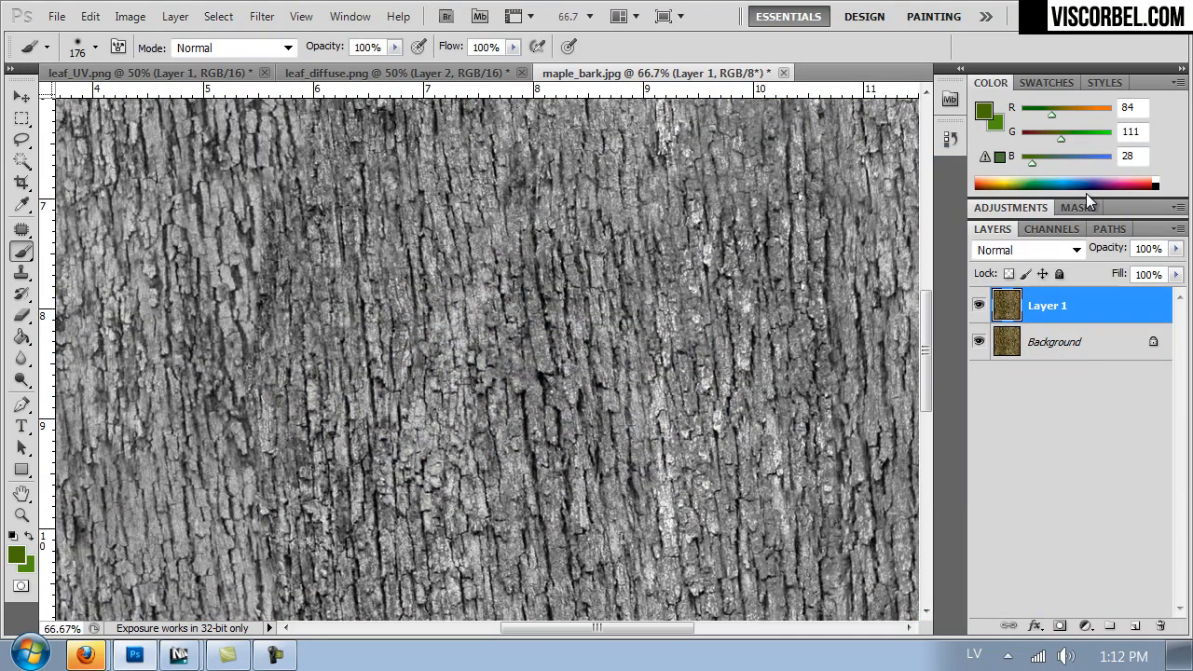
key(ctrl+minus)
key(ctrl+minus)
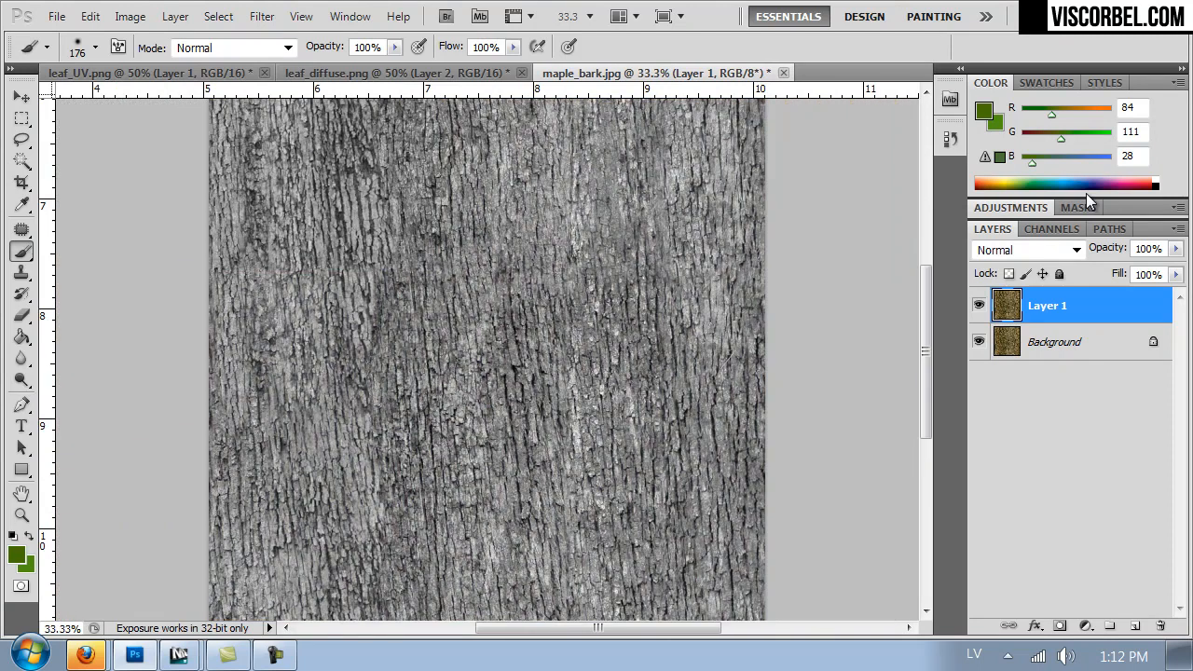
click(979, 306)
click(980, 307)
key(ctrl+minus)
- Increase the contrast of the greyscale bark on Layer 1 with Levels, setting input black to 31 and white to 233
key(ctrl+l)
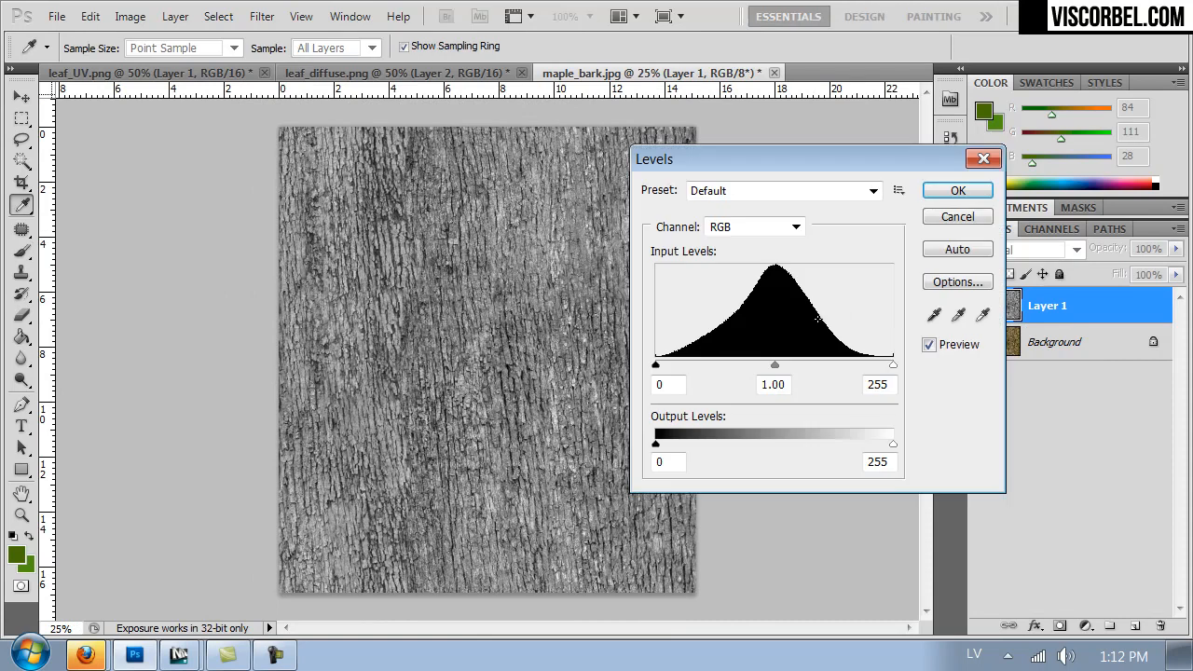
drag(656, 368, 685, 369)
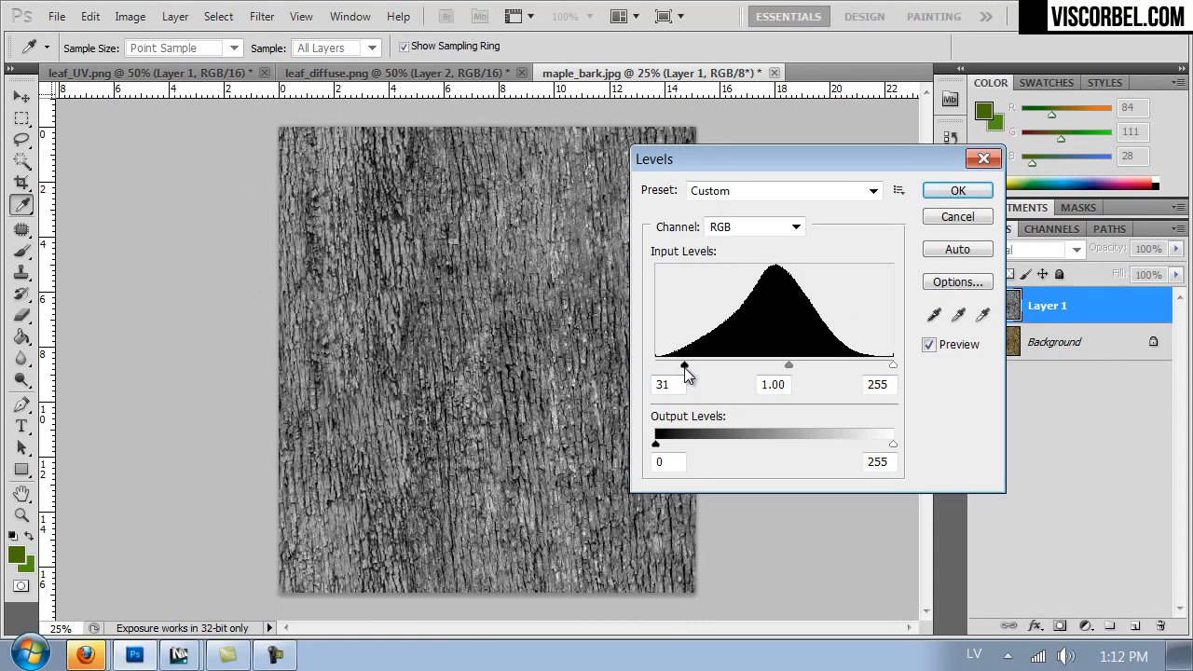
mouse_move(889, 369)
mouse_down()
mouse_move(856, 371)
mouse_move(879, 373)
mouse_up()
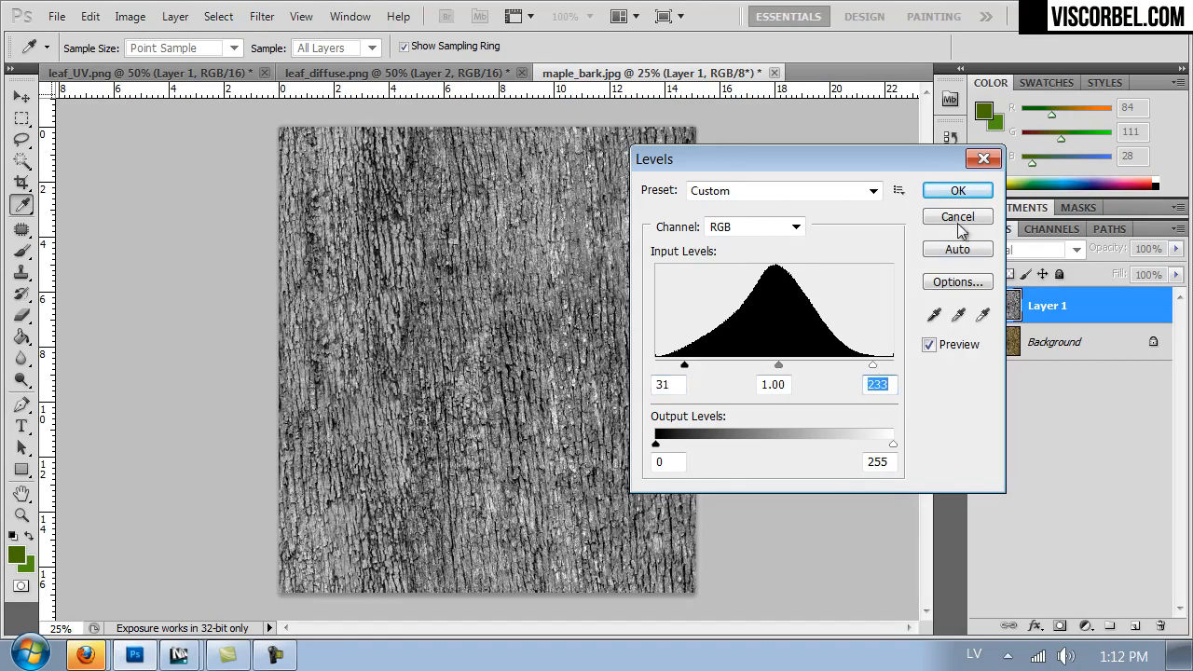
click(954, 191)
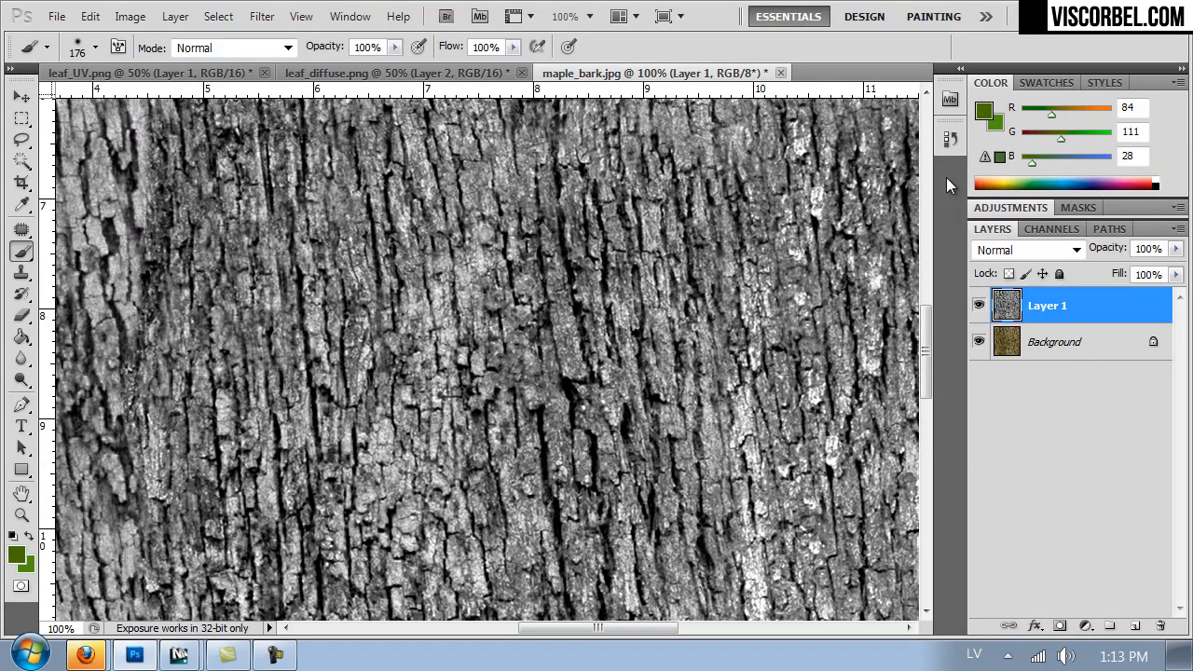
- Save the greyscale bark as a copy in JPEG format named maple_bark_displ in the Textures folder
key(ctrl+minus)
key(ctrl+minus)
key(ctrl+minus)
key(ctrl+shift+s)
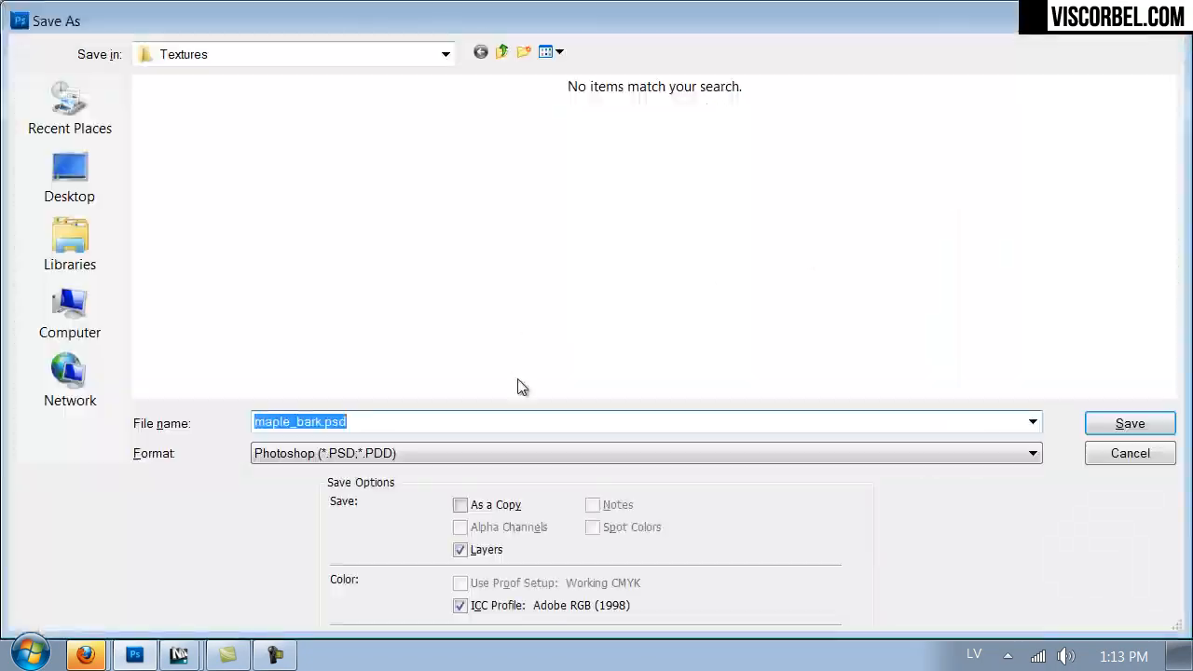
click(425, 451)
click(396, 373)
click(356, 422)
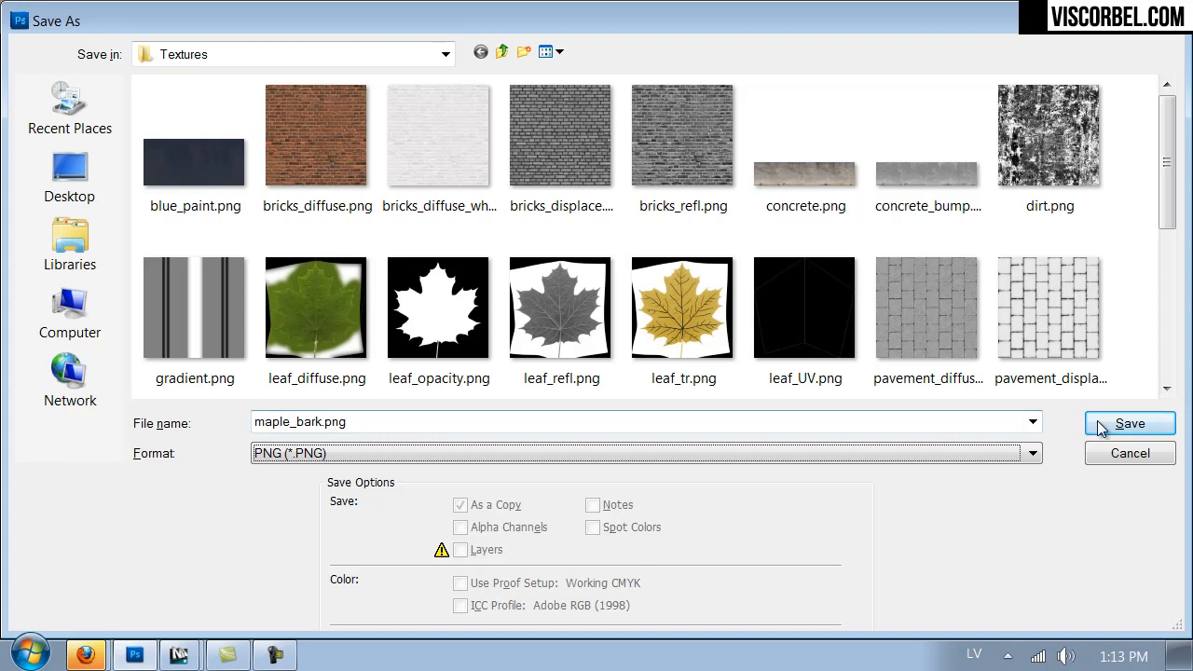
click(515, 455)
click(363, 300)
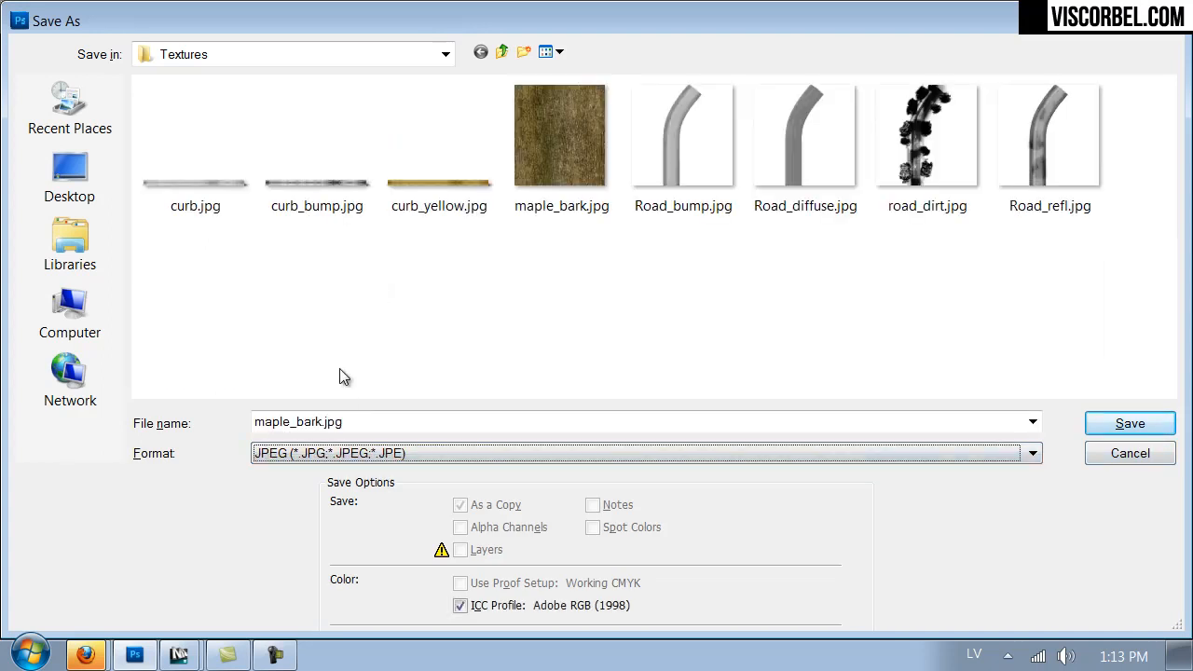
click(537, 162)
click(329, 422)
click(323, 422)
text(_disp)
key(Return)
key(Return)
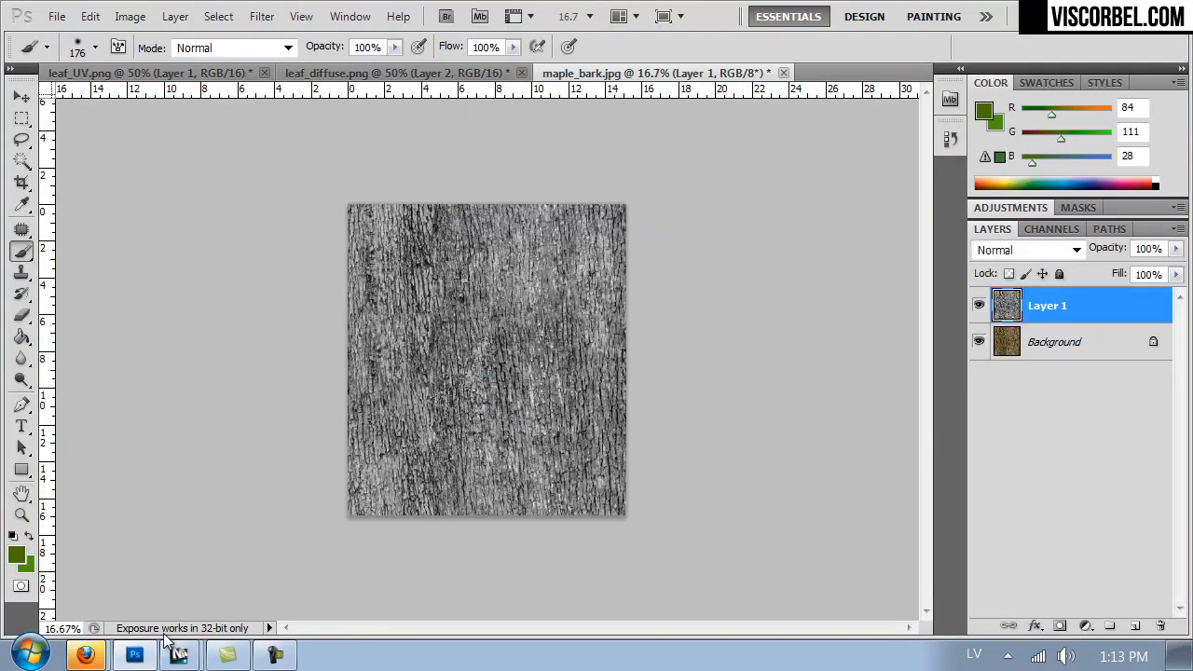
- Switch to 3ds Max, close the V-Ray frame buffer and messages windows, and bring the tree's trunk into the camera view
mouse_move(179, 655)
click(222, 607)
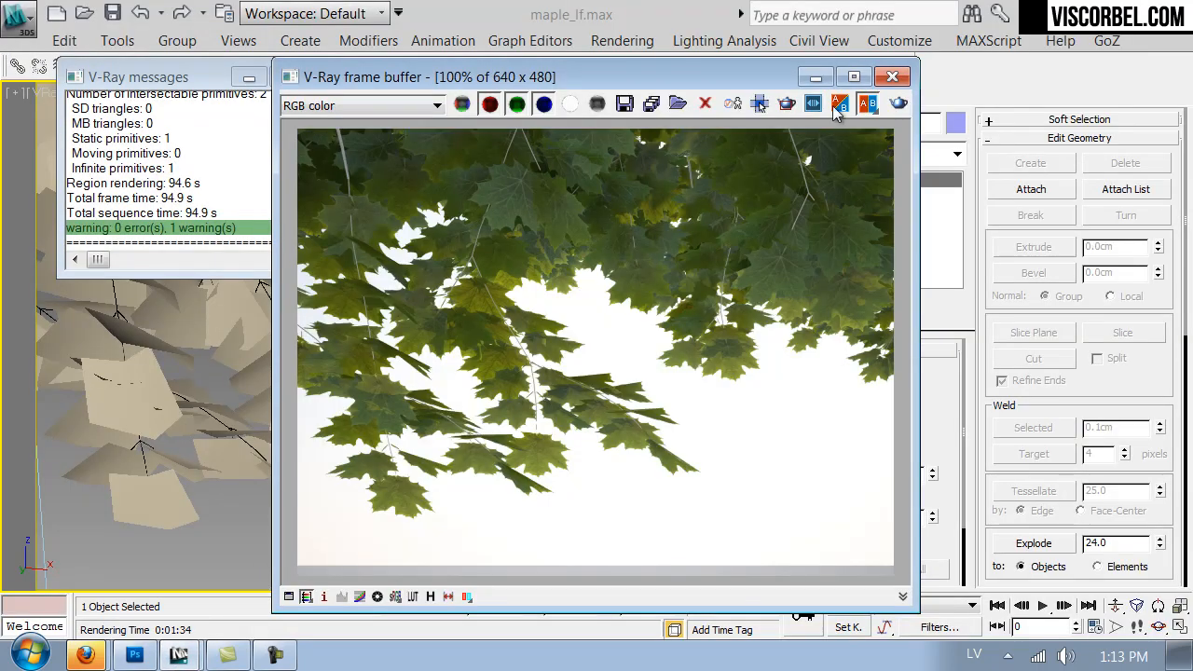
click(892, 77)
click(326, 77)
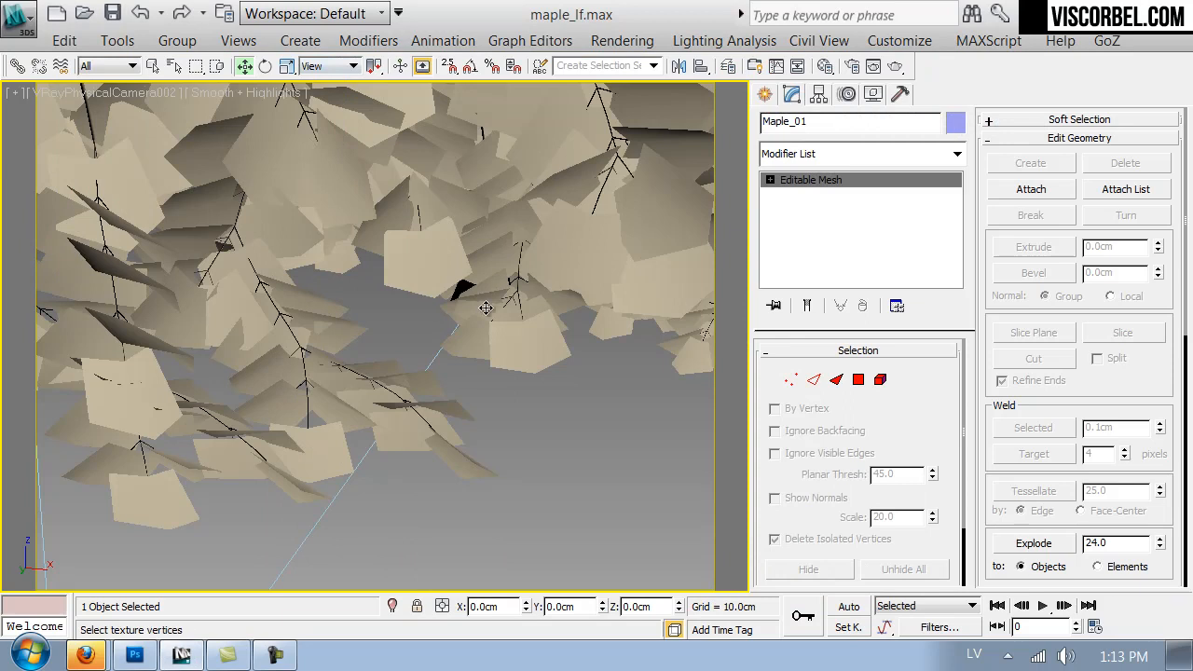
key(s)
drag(541, 405, 764, 443)
key(a)
drag(434, 374, 645, 376)
key(w)
key(a)
right_click(645, 376)
- Return to the Tree material's top level in the Material Editor and convert sub-material 1 to a VRayMtl
key(m)
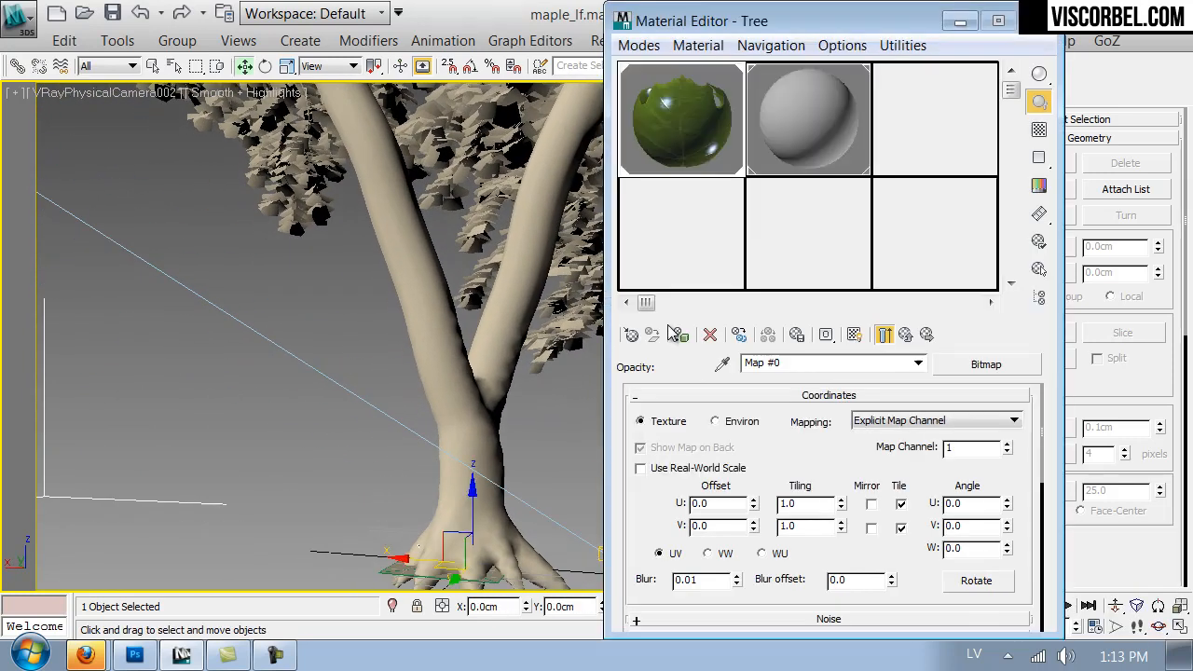
click(905, 333)
click(905, 334)
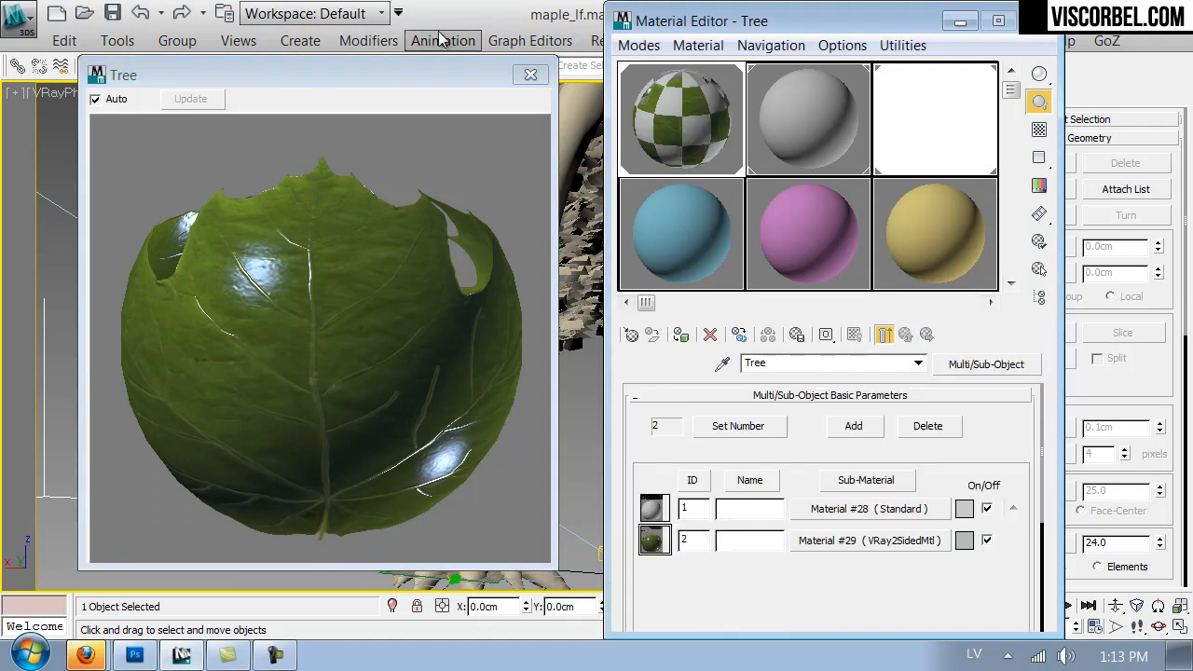
click(531, 76)
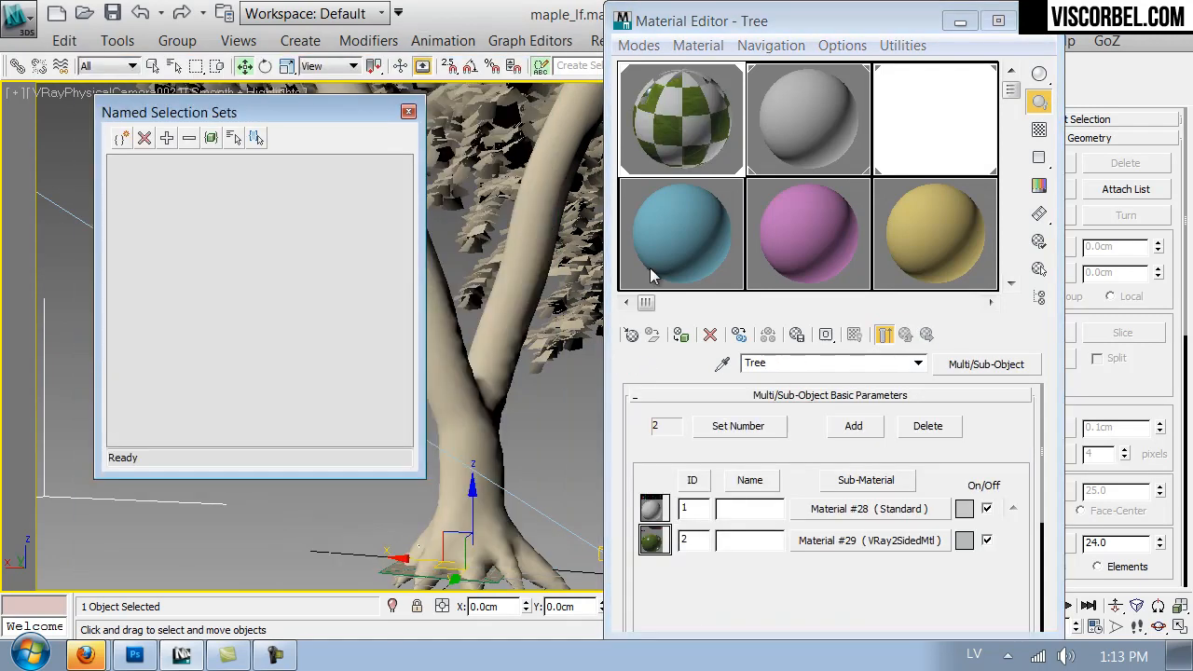
click(876, 512)
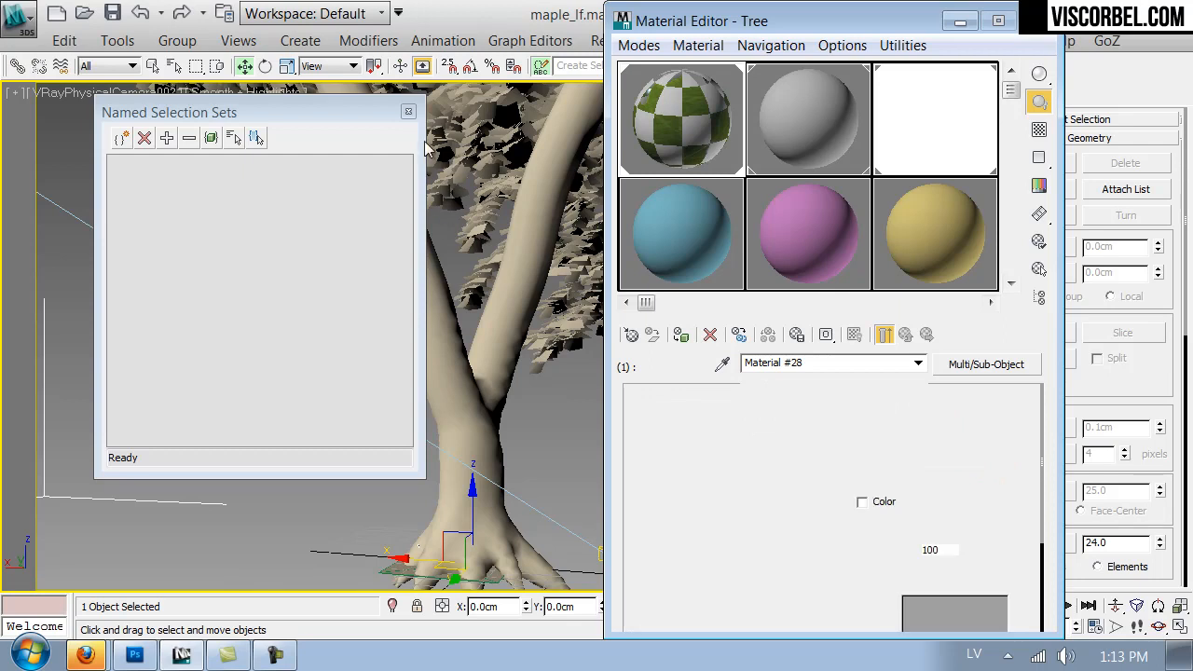
click(983, 365)
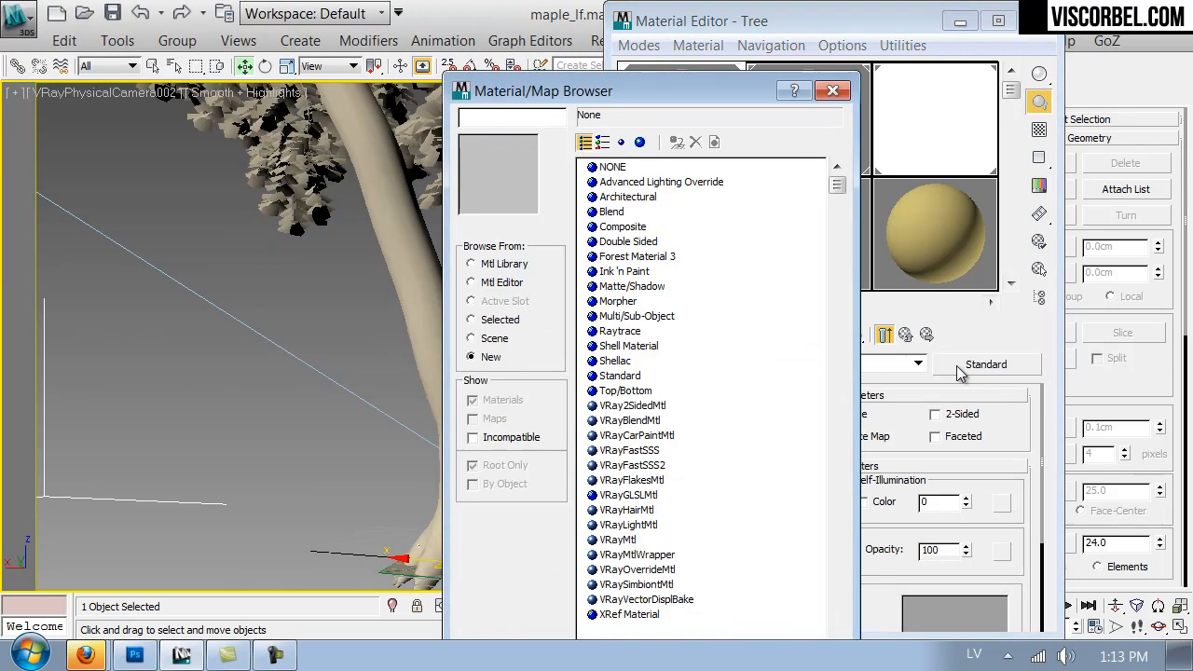
double_click(623, 541)
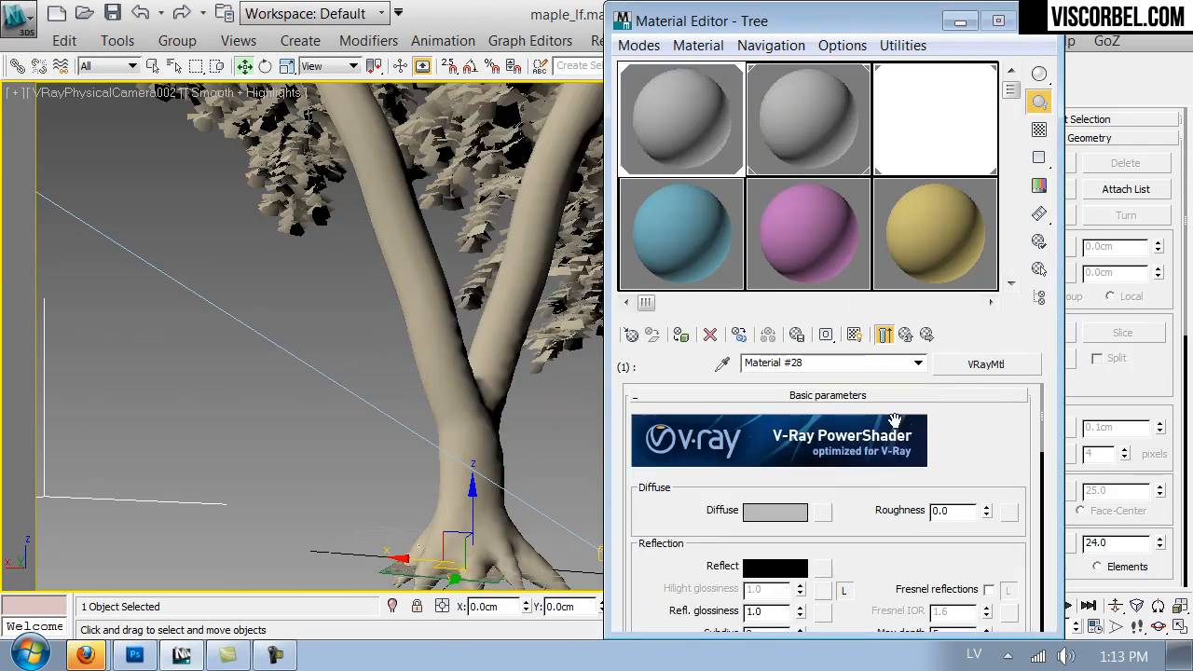
- Load maple_bark.jpg as the bark material's diffuse bitmap, show it in the viewport and check it on the trunk and branches
click(816, 510)
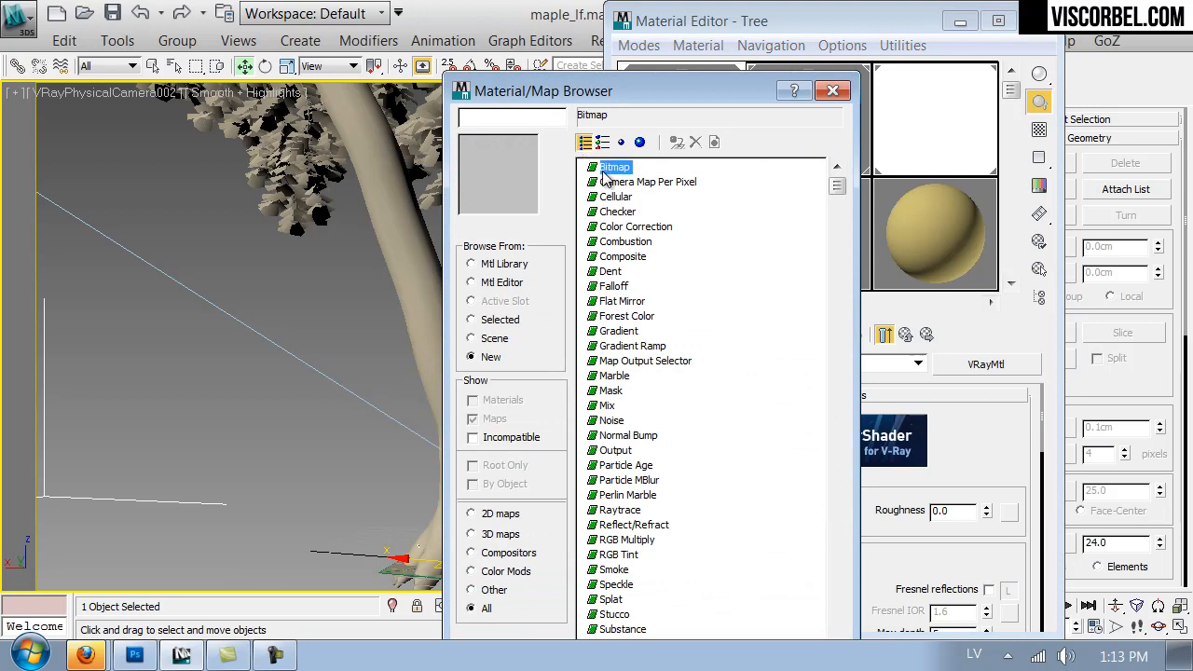
double_click(597, 167)
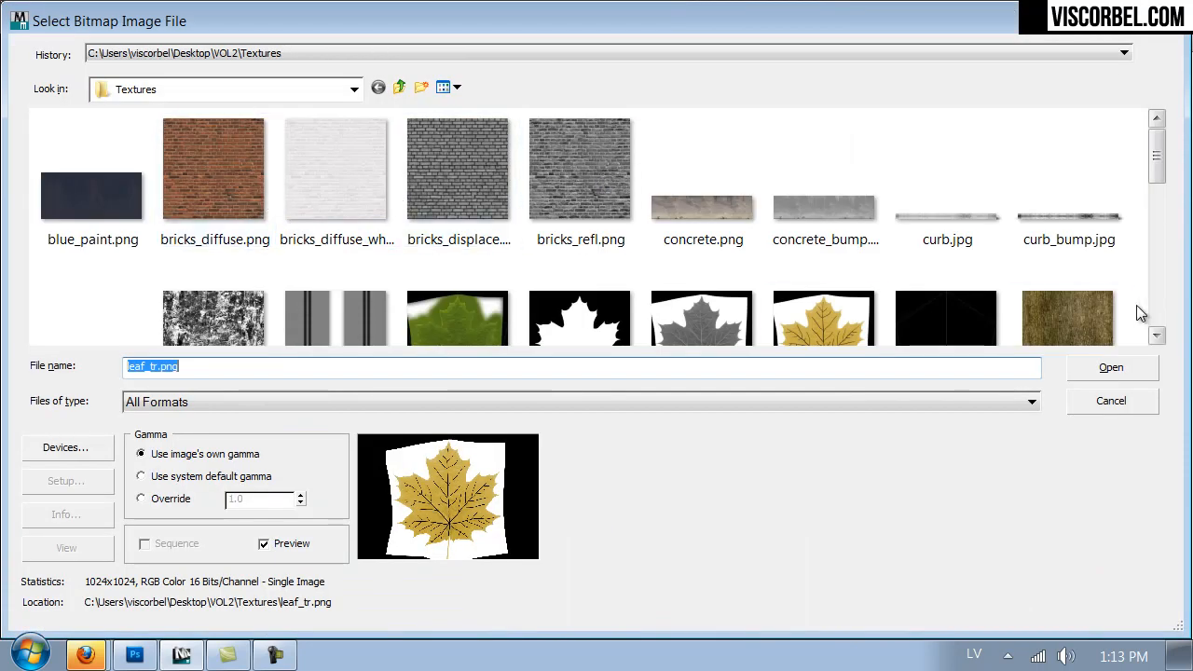
double_click(1064, 317)
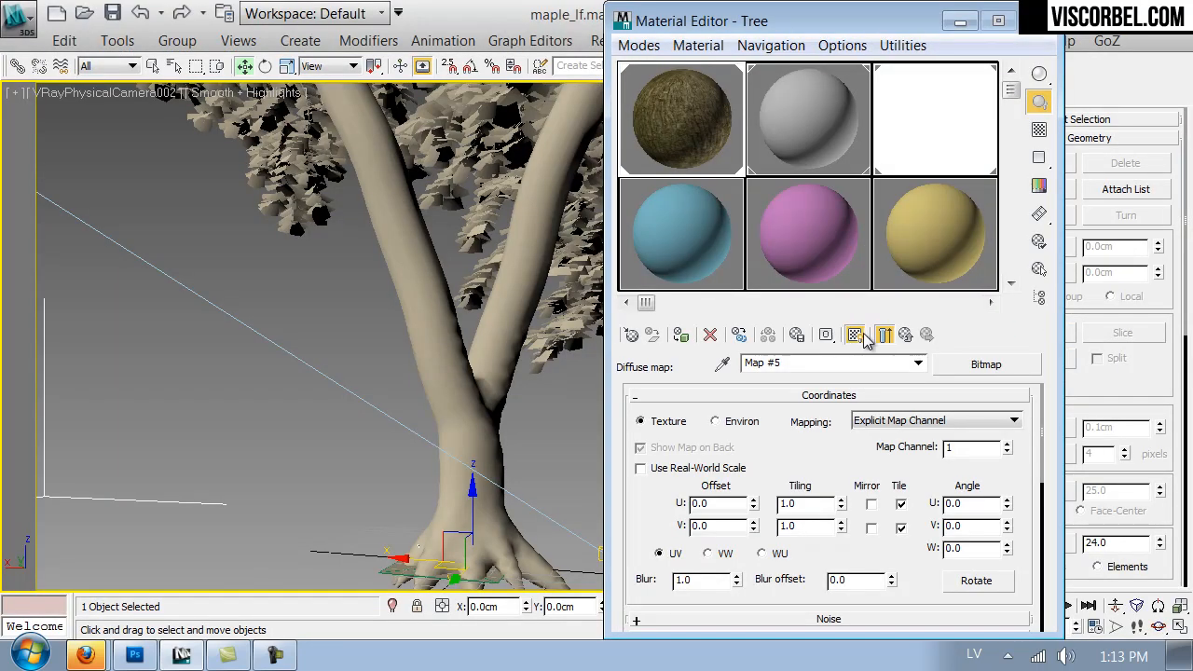
click(863, 335)
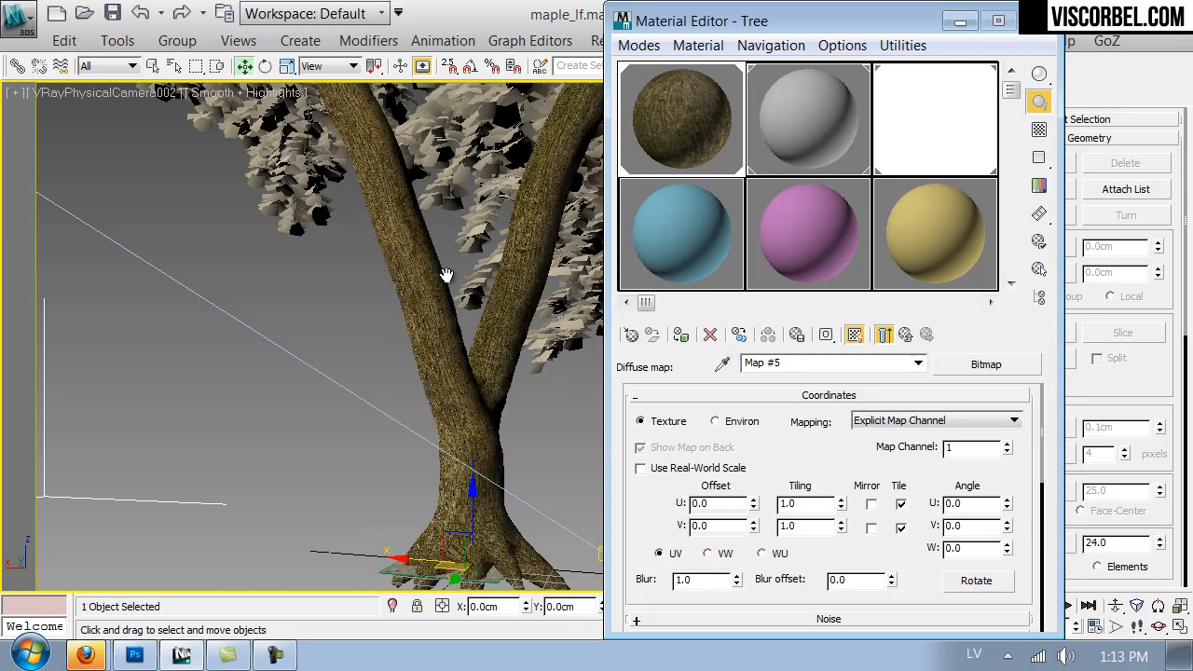
middle_drag(447, 328, 468, 408)
middle_drag(435, 211, 486, 380)
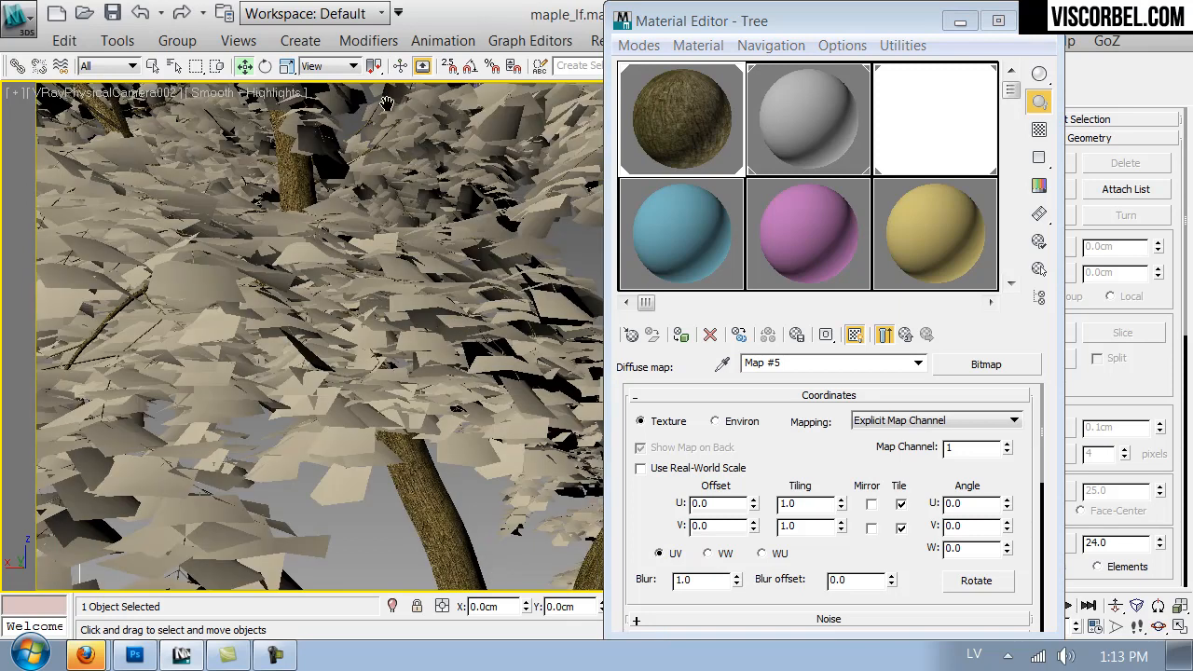
middle_drag(386, 102, 389, 105)
middle_drag(460, 527, 459, 478)
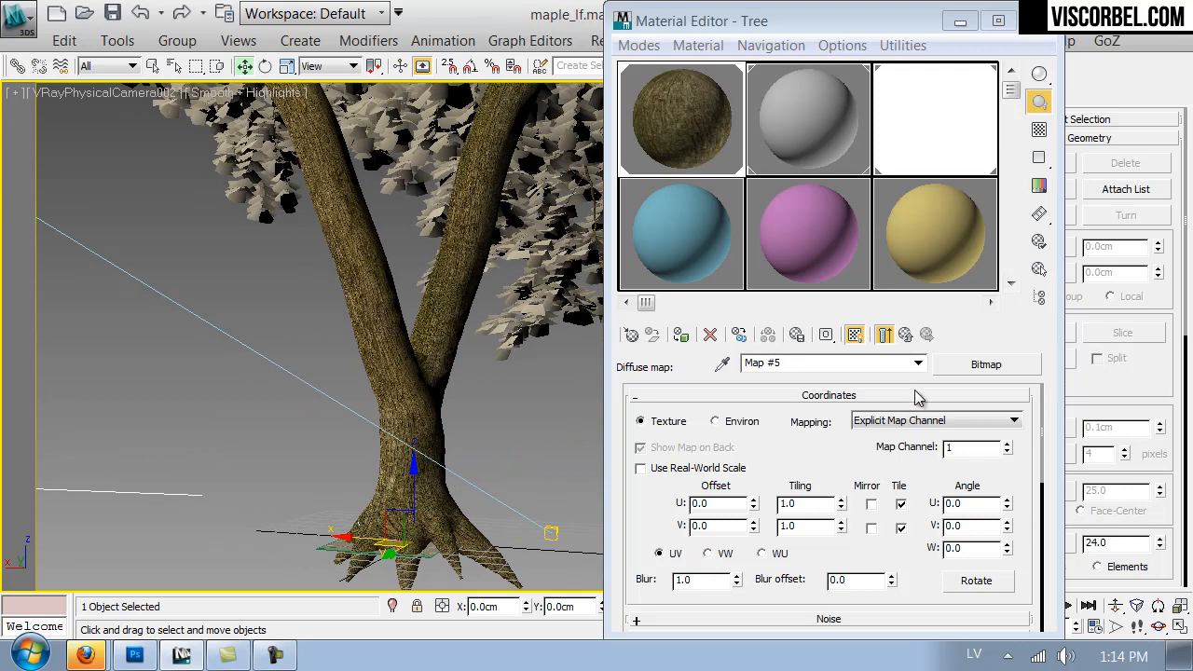
- Set the blur of the bark material's diffuse bitmap to 0.5
click(905, 335)
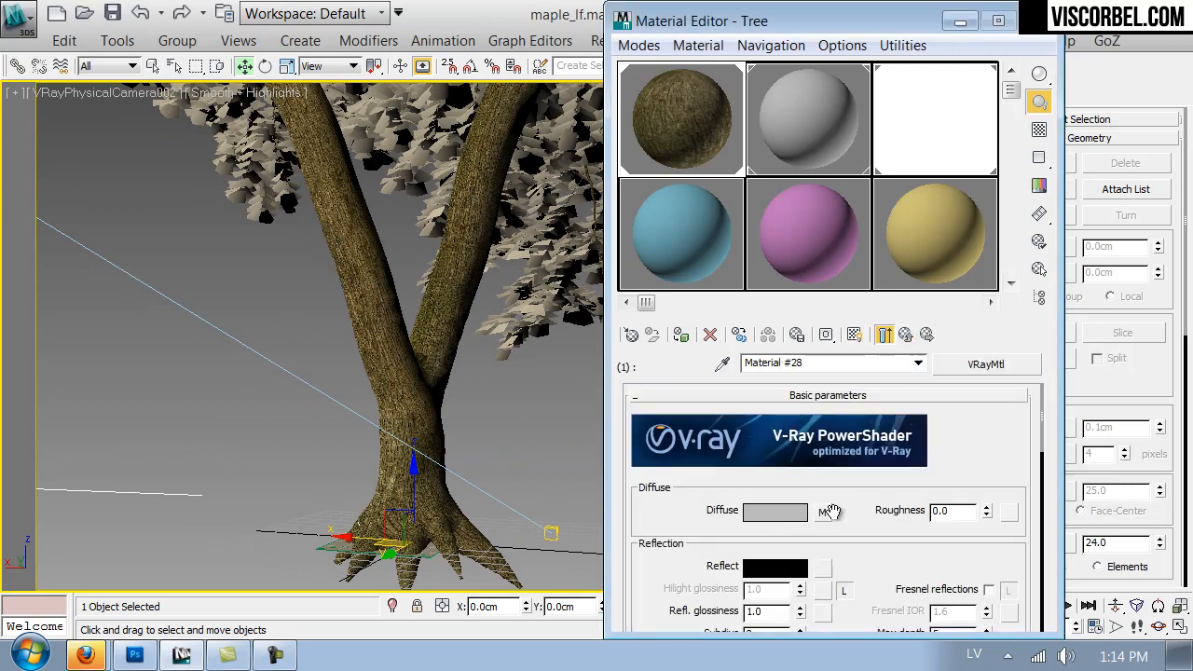
click(826, 511)
text(0.5)
key(Return)
click(904, 335)
- Load maple_bark_displ.jpg as the bark material's reflection bitmap and return to the material's parameters
scroll(708, 503, down, 5)
scroll(811, 434, up, 2)
click(823, 420)
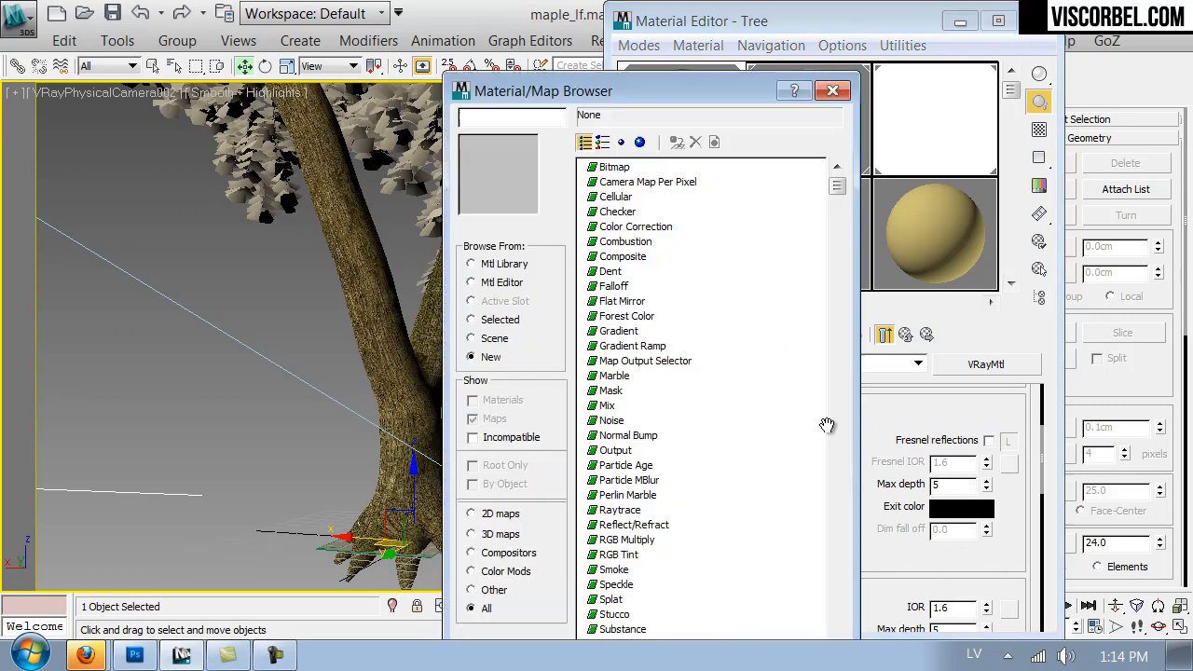
double_click(605, 167)
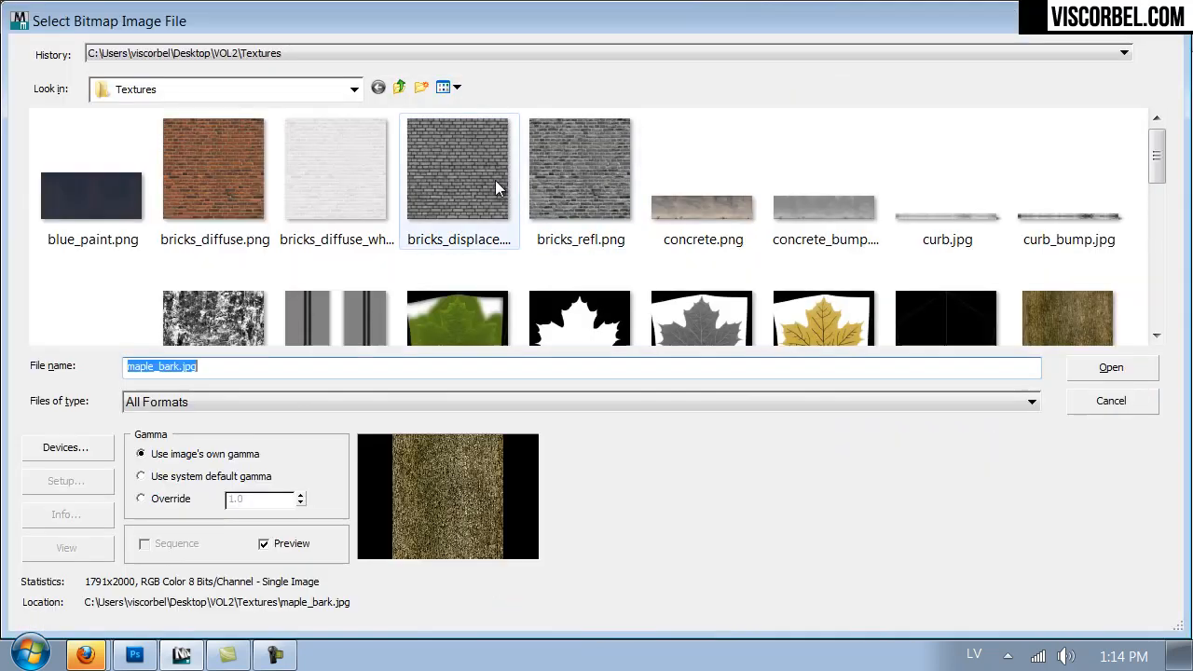
drag(1155, 161, 1160, 218)
double_click(100, 250)
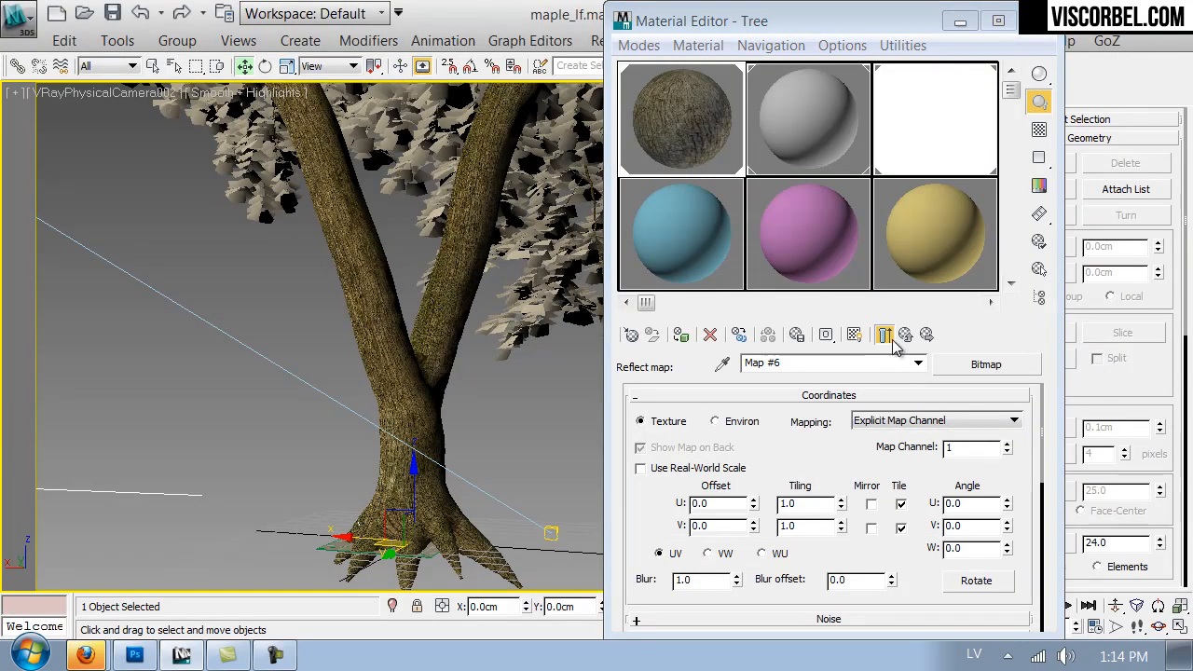
click(905, 333)
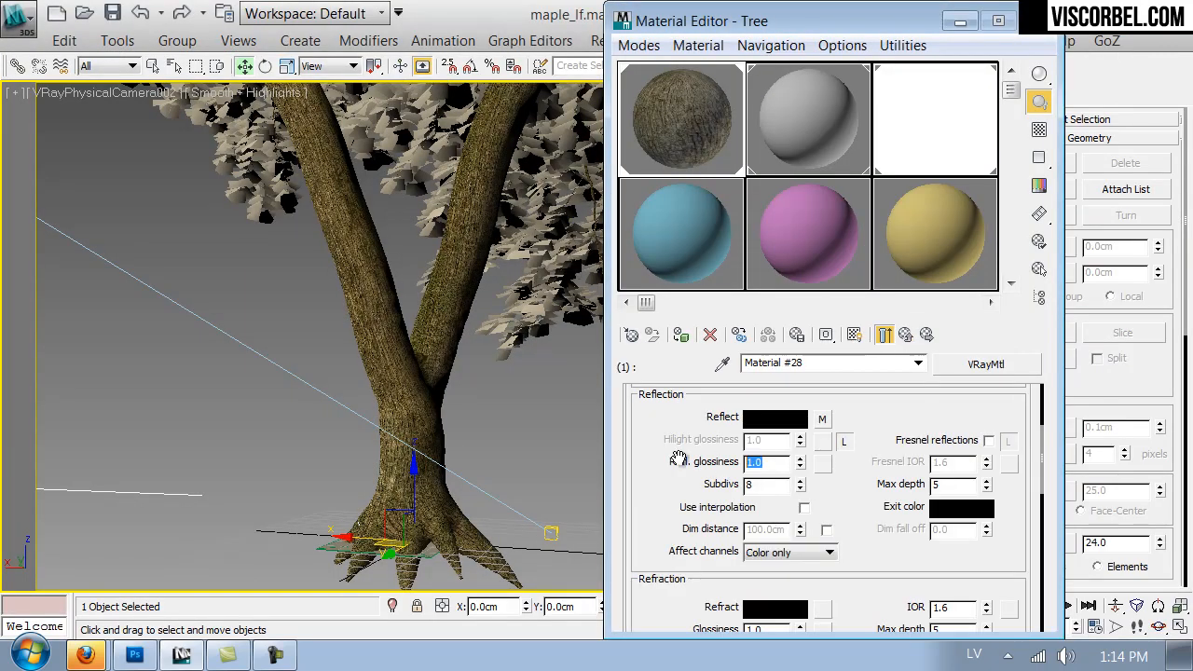
- Set the bark's reflection glossiness to 0.4 and enable Fresnel reflections with an unlocked Fresnel IOR of 3
text(0.4)
key(Return)
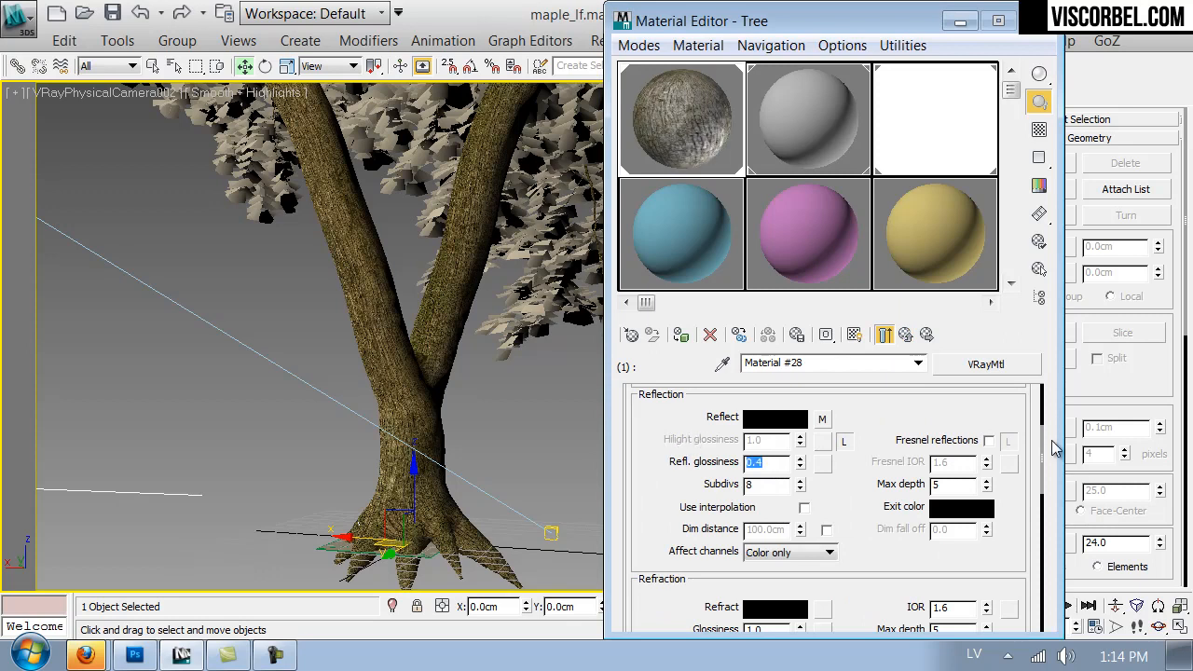
click(990, 441)
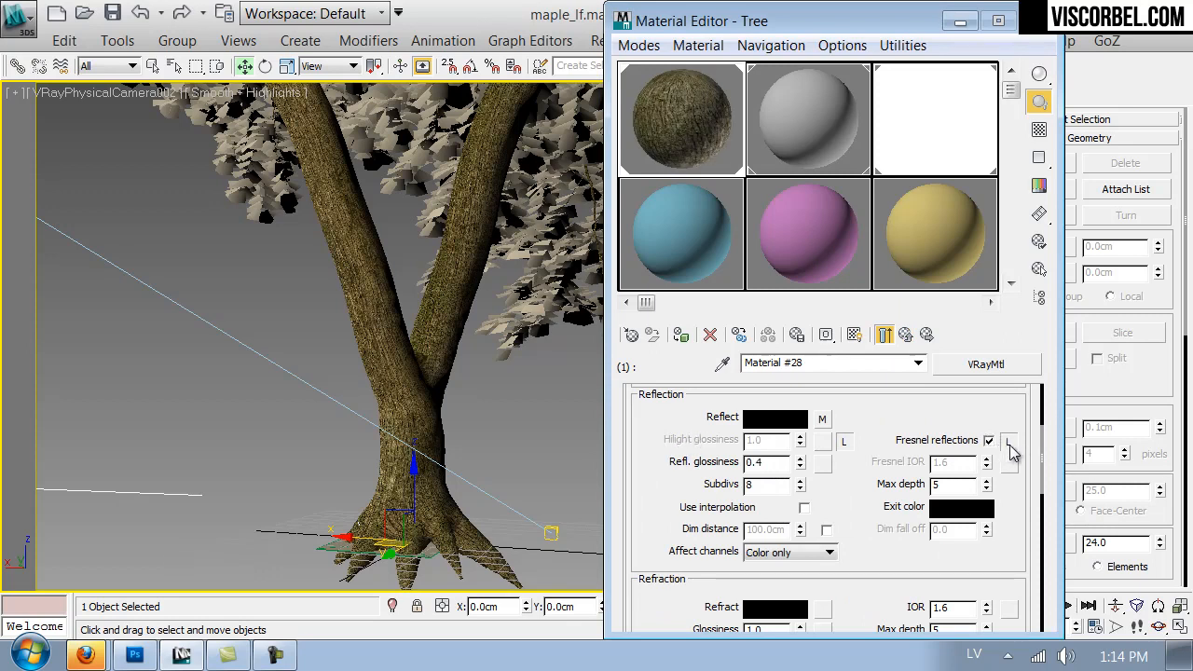
double_click(949, 462)
text(3)
key(Return)
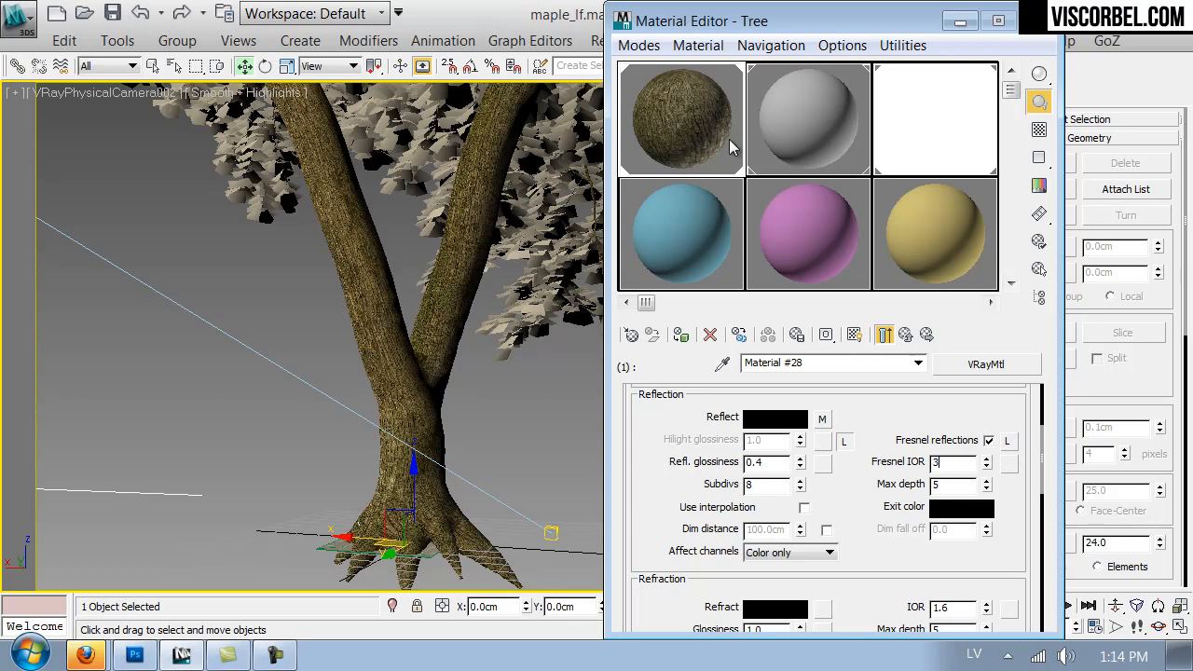
- Preview the bark material enlarged, copy its reflection map into the Bump slot and set the bump amount to 60
double_click(681, 135)
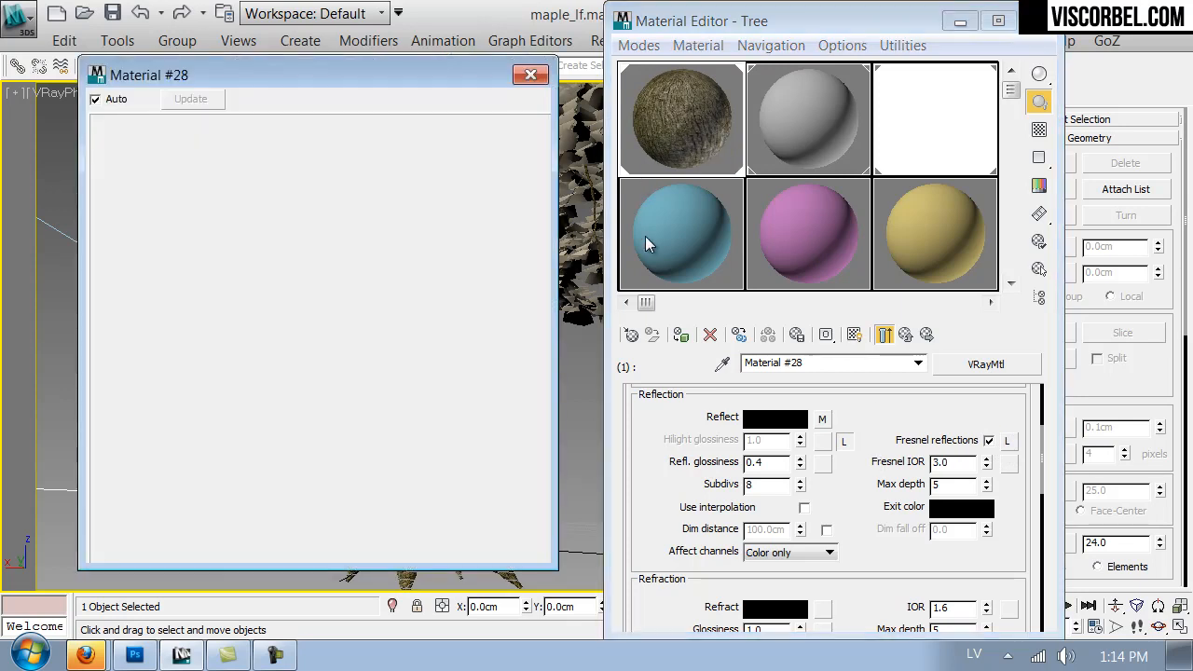
right_click(821, 419)
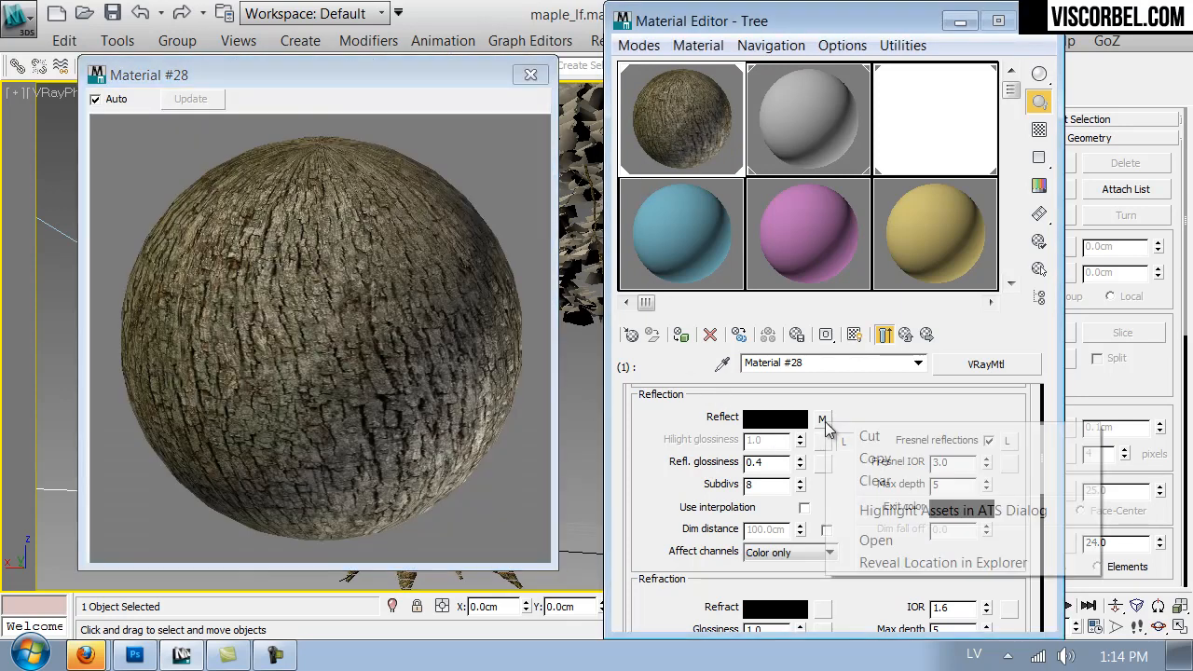
click(869, 459)
scroll(865, 504, down, 5)
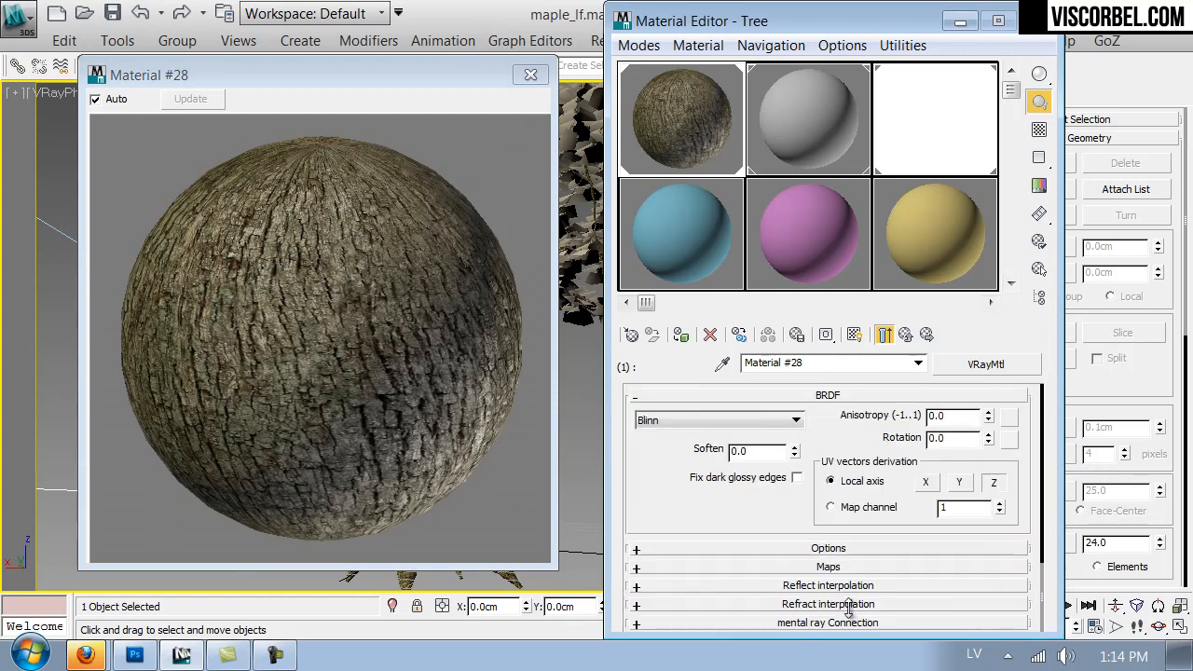
click(856, 563)
scroll(673, 596, down, 5)
right_click(865, 497)
click(937, 506)
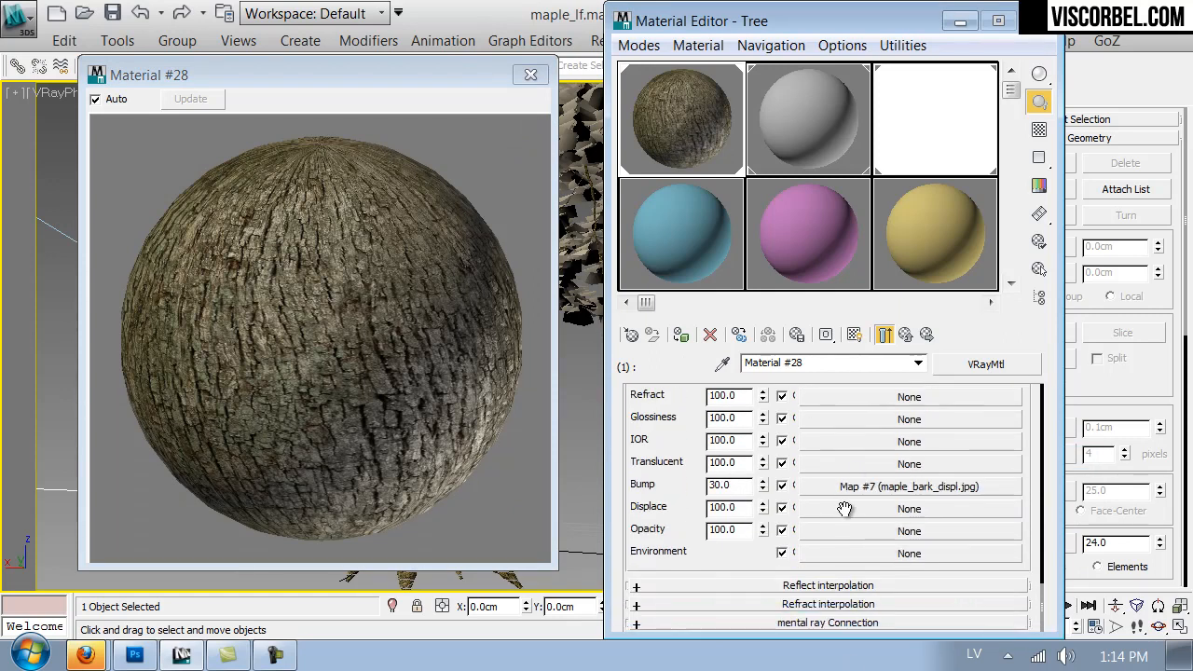
double_click(746, 490)
key(Return)
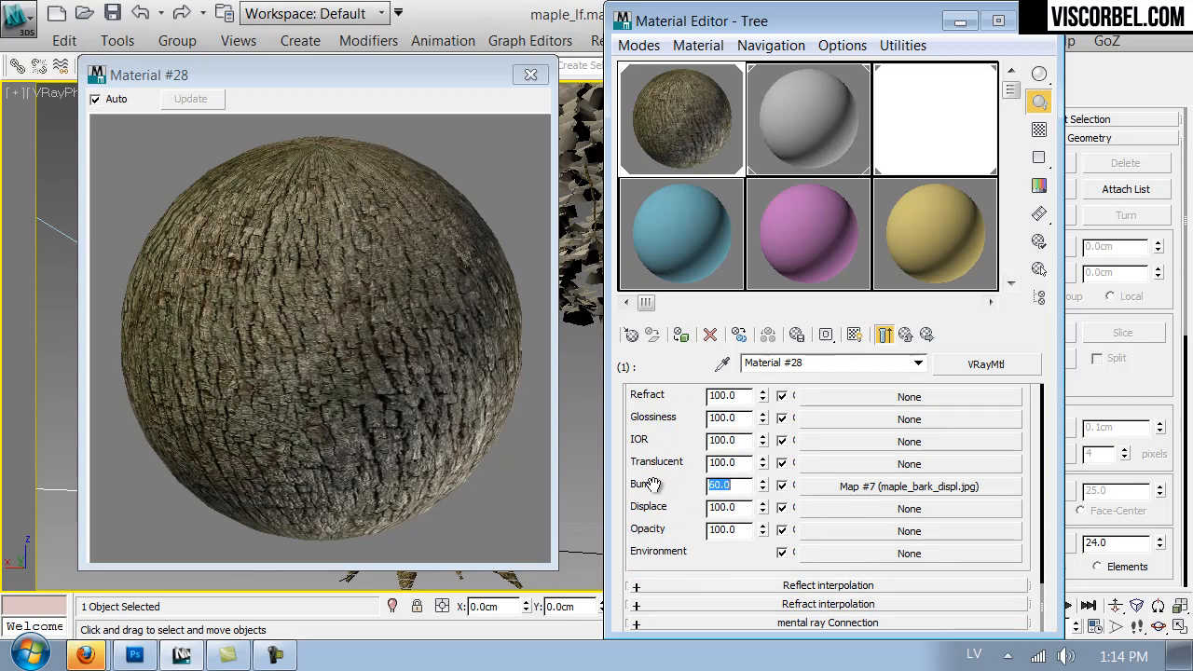
- Paste the copied maple_bark_displ.jpg map into the Displace slot with a blur of 1.0 and set the displacement amount to 1.5
right_click(841, 511)
click(853, 518)
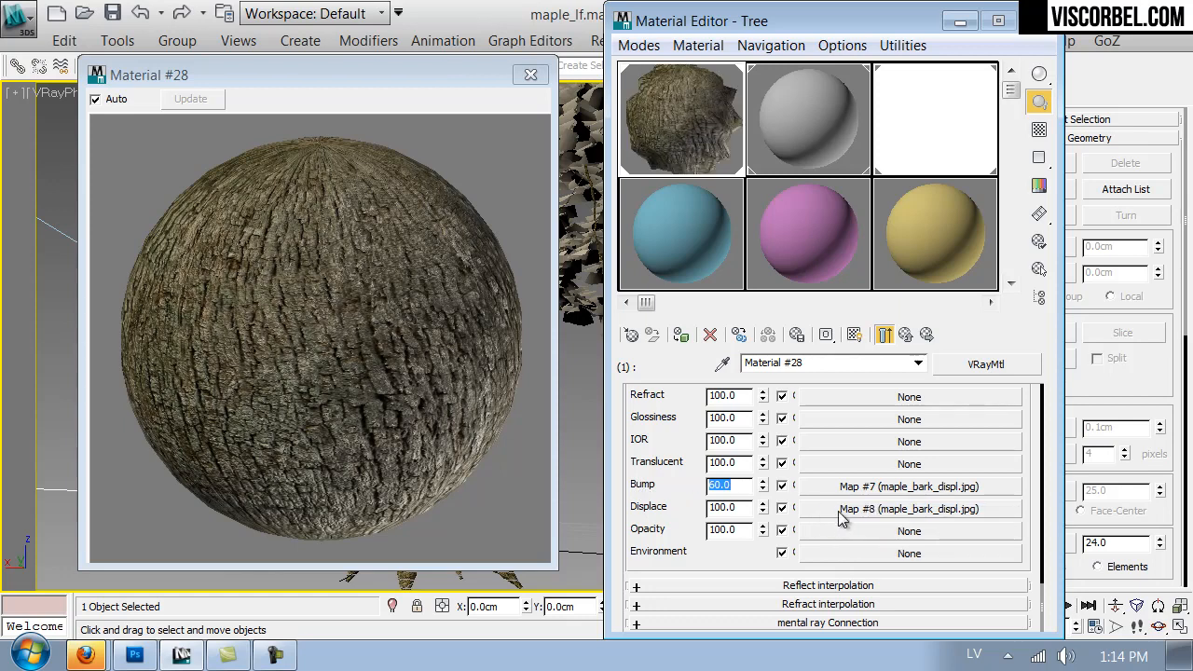
click(841, 510)
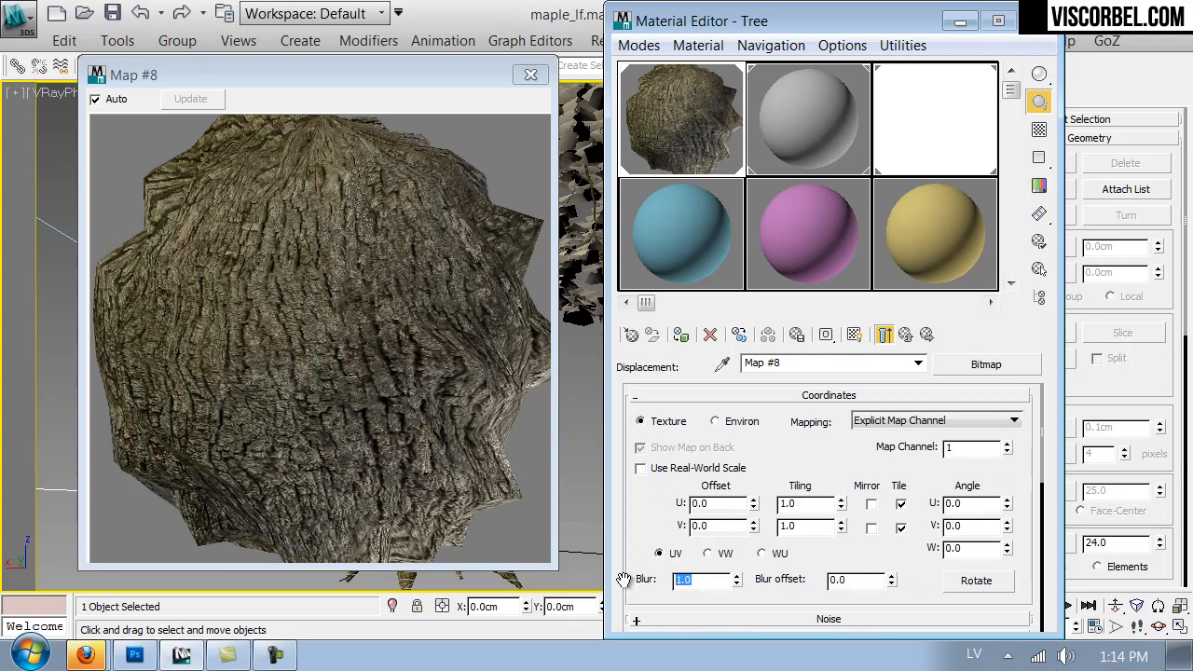
key(Return)
click(907, 337)
double_click(746, 507)
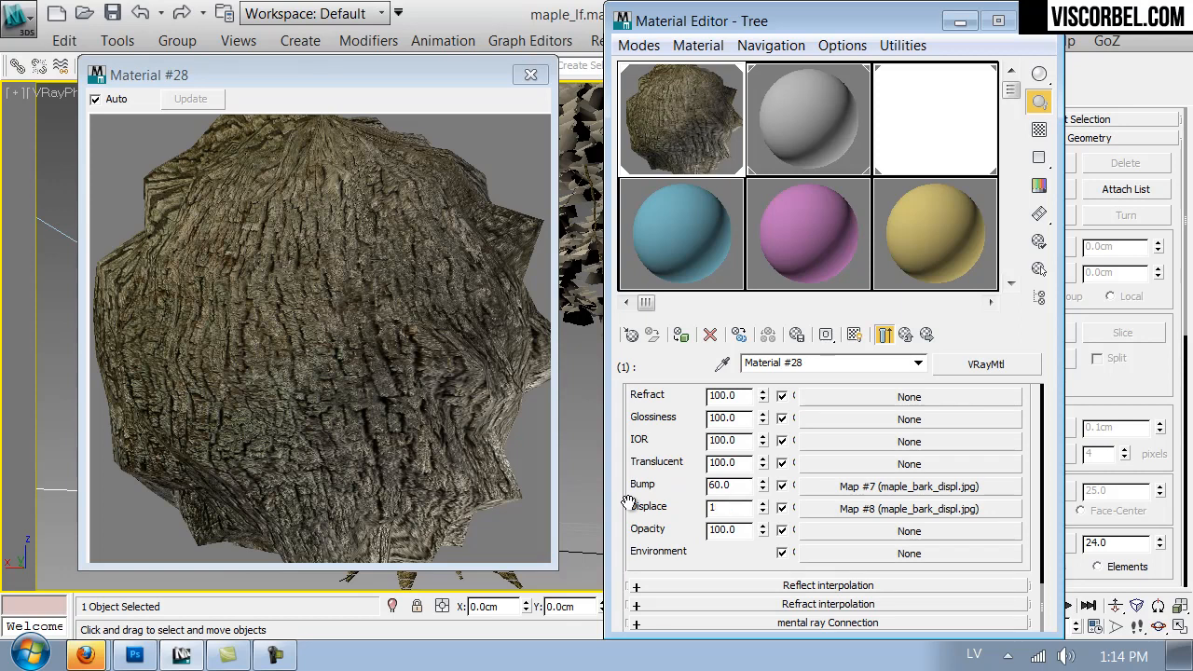
text(1.5)
key(Return)
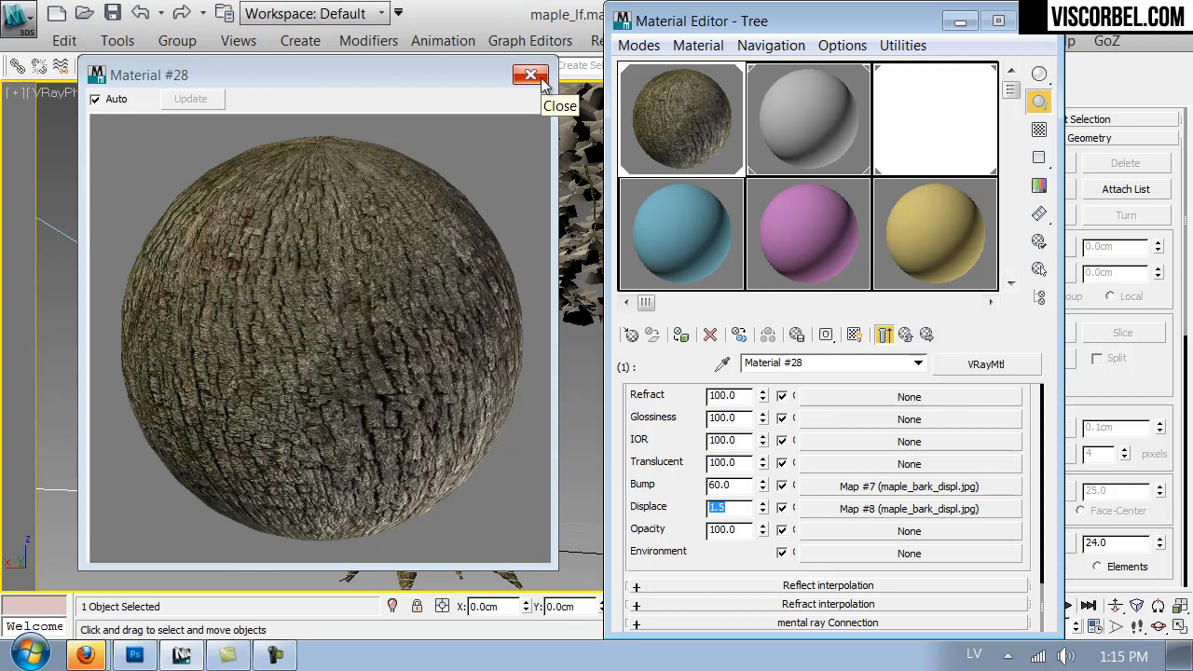
- Close the material windows, bring the camera close to the trunk and run a test render of the bark
click(539, 78)
click(1042, 28)
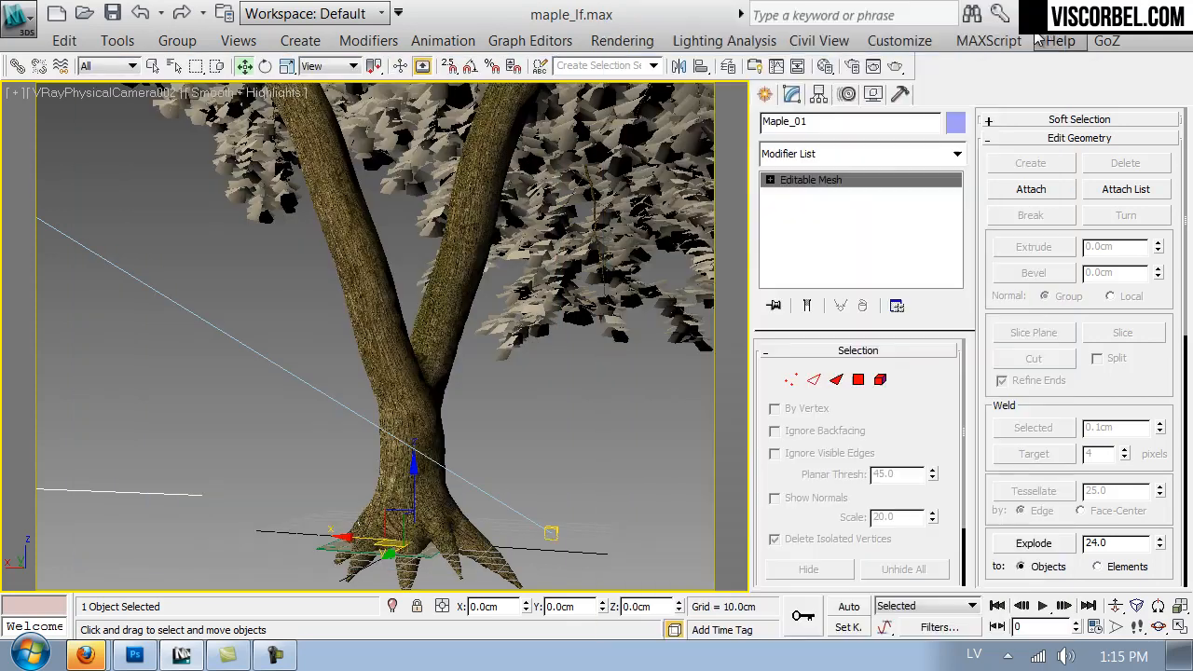
click(589, 462)
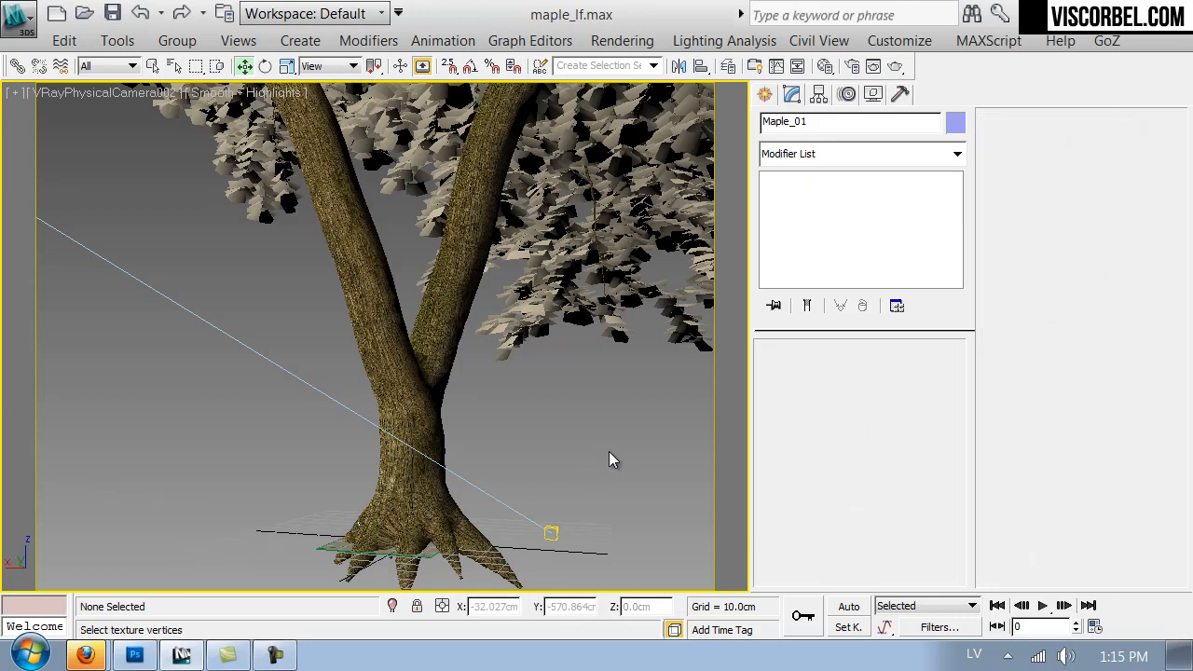
key(Up)
mouse_move(544, 444)
mouse_down()
mouse_move(521, 451)
mouse_move(554, 460)
mouse_up()
key(Up)
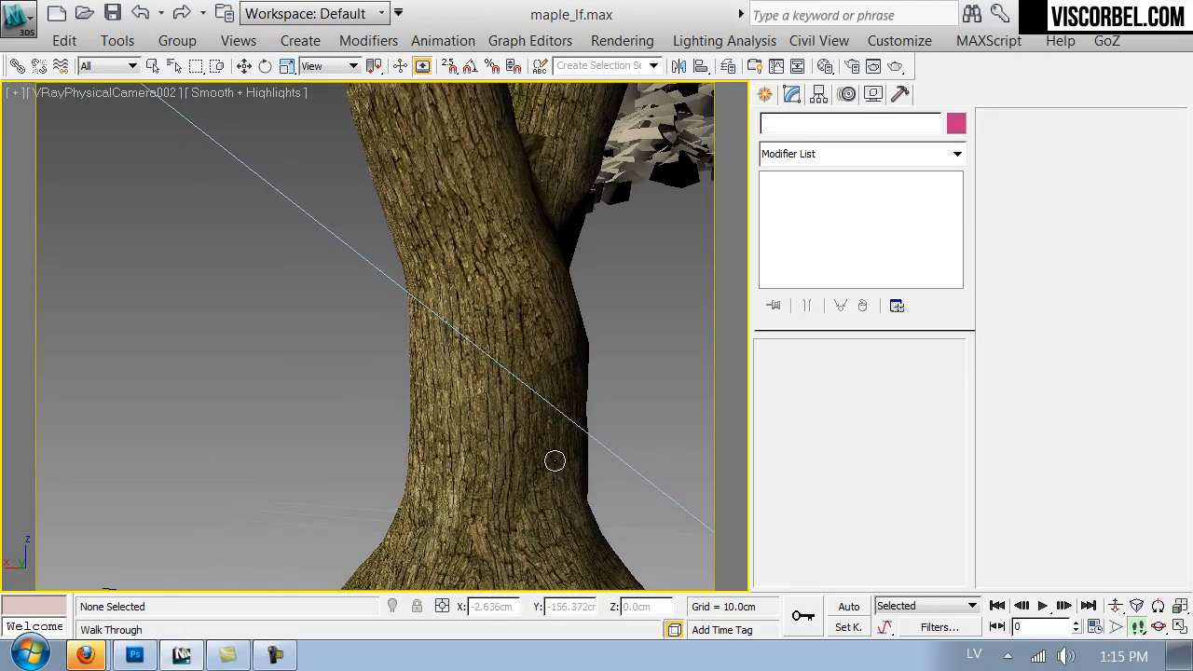
click(896, 65)
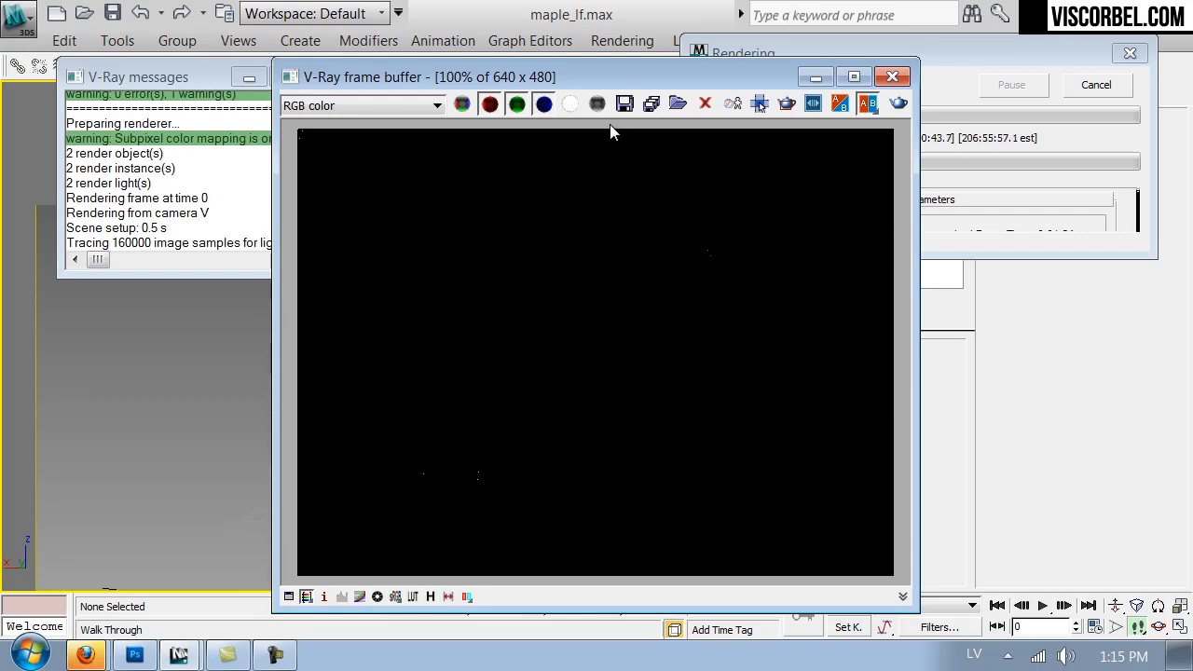
drag(622, 82, 558, 53)
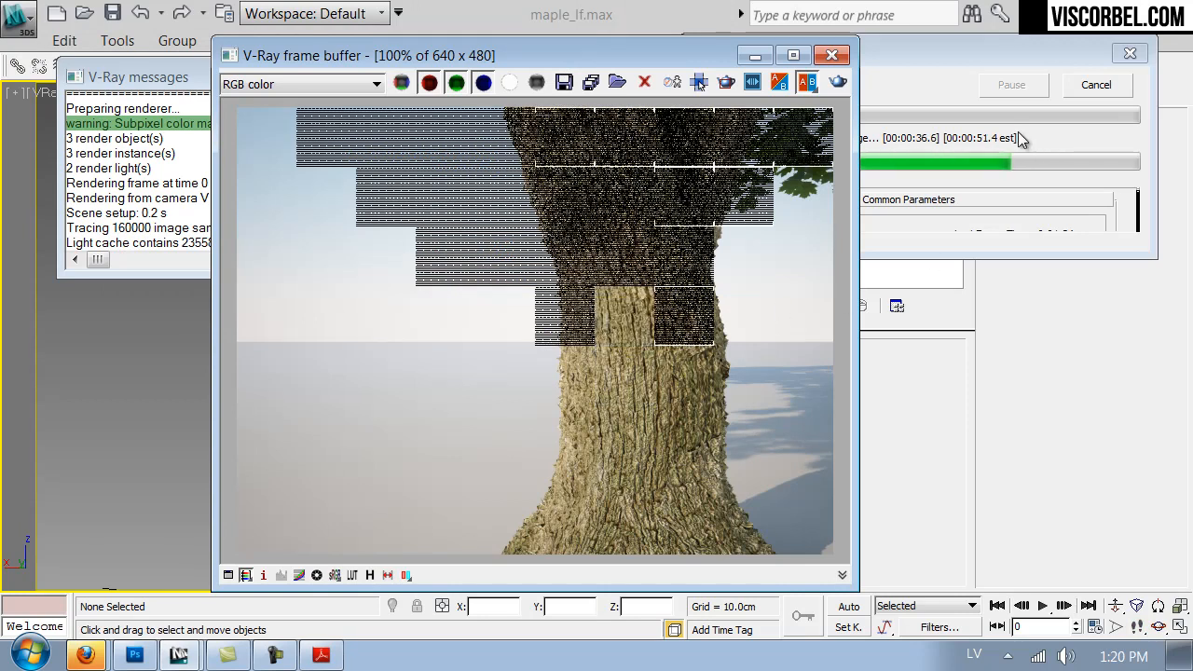
click(1079, 85)
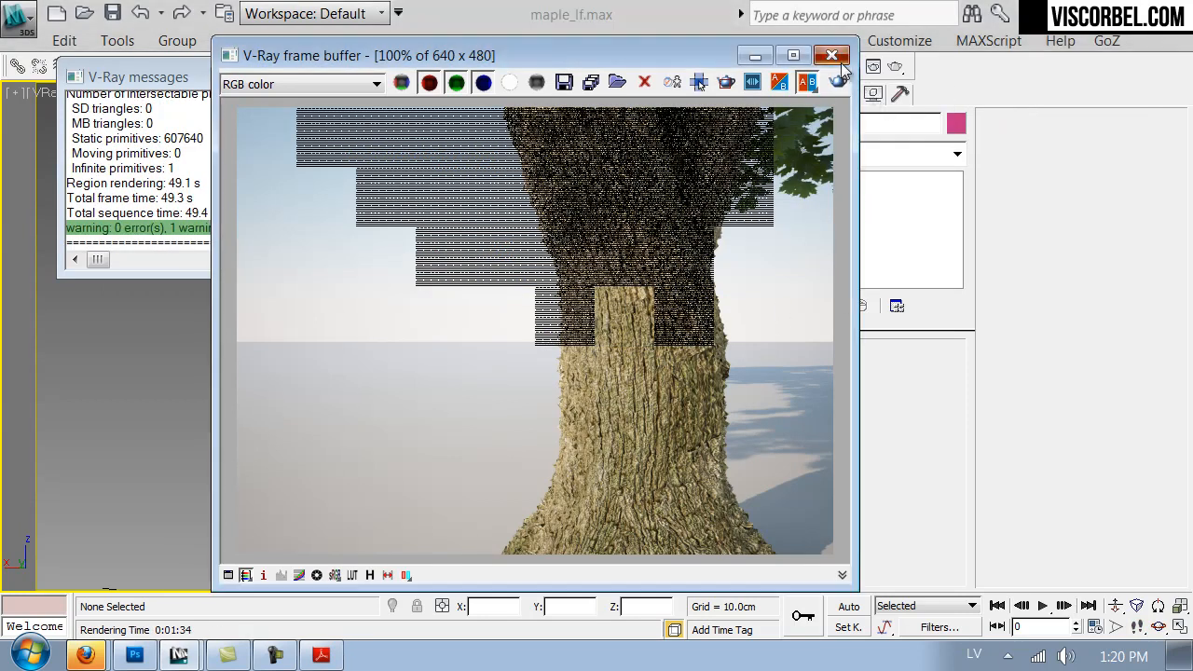
click(831, 55)
- Set the bark material's displacement amount to 0.5 and close the material editor
key(m)
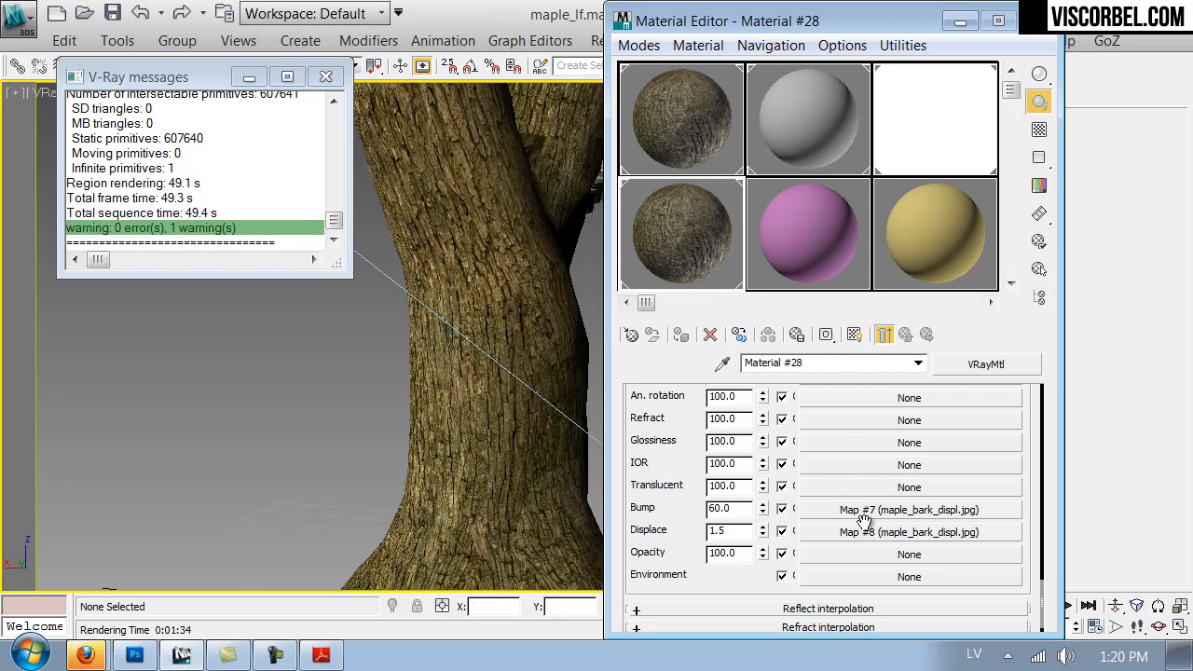
double_click(718, 530)
text(0.5)
key(Return)
click(1034, 20)
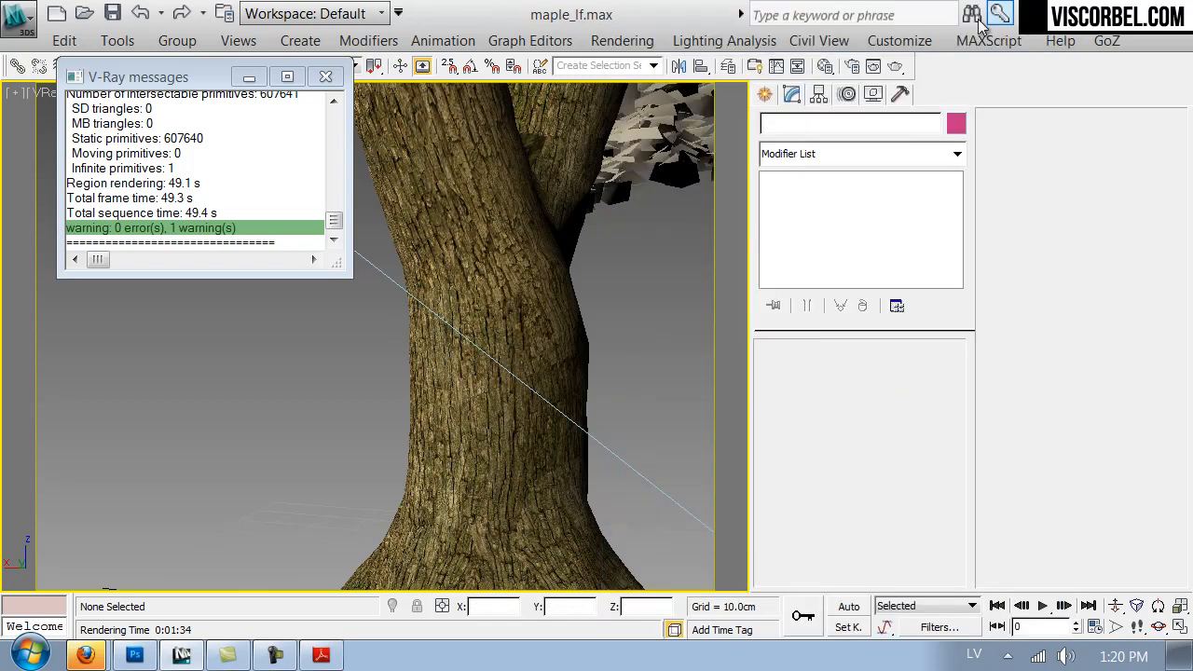
- Set V-Ray's default displacement edge length to 2 pixels in the render settings and start another test render of the trunk
click(852, 66)
click(383, 140)
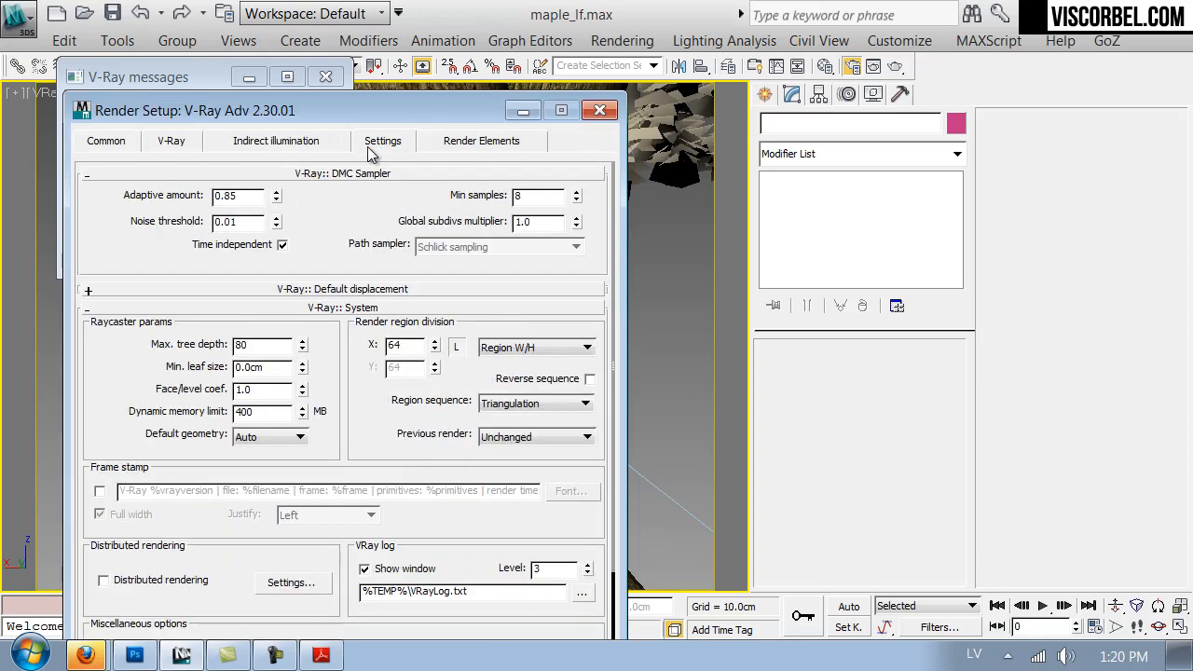
click(318, 289)
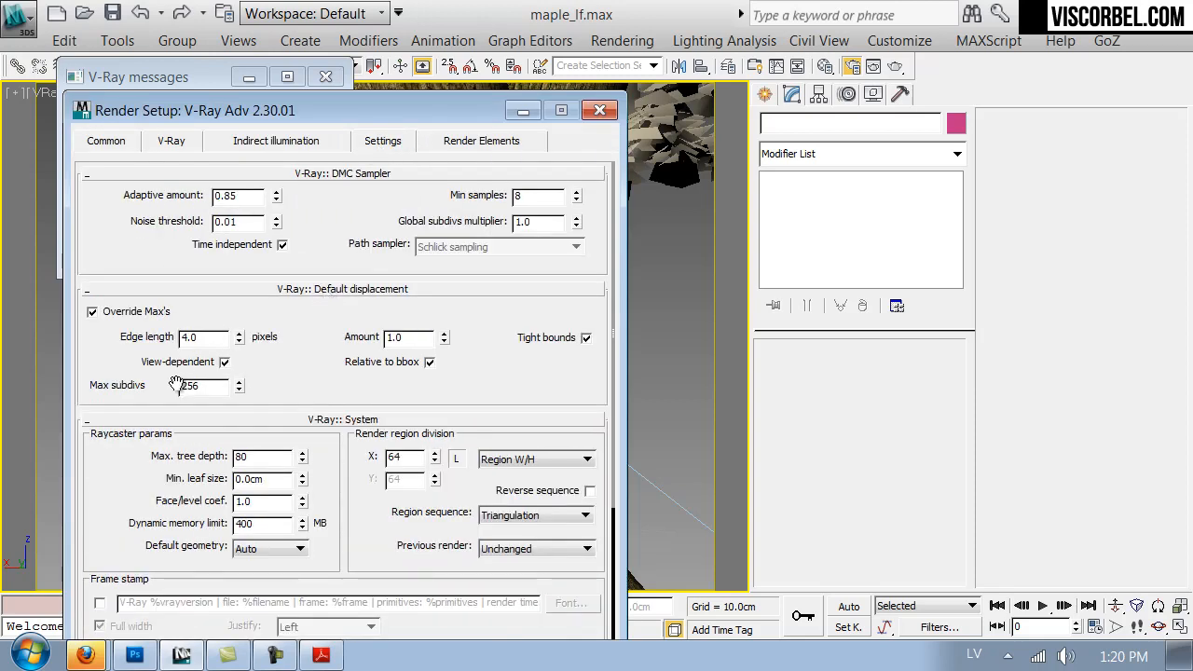
double_click(209, 341)
text(2)
key(Return)
drag(331, 117, 380, 28)
click(609, 611)
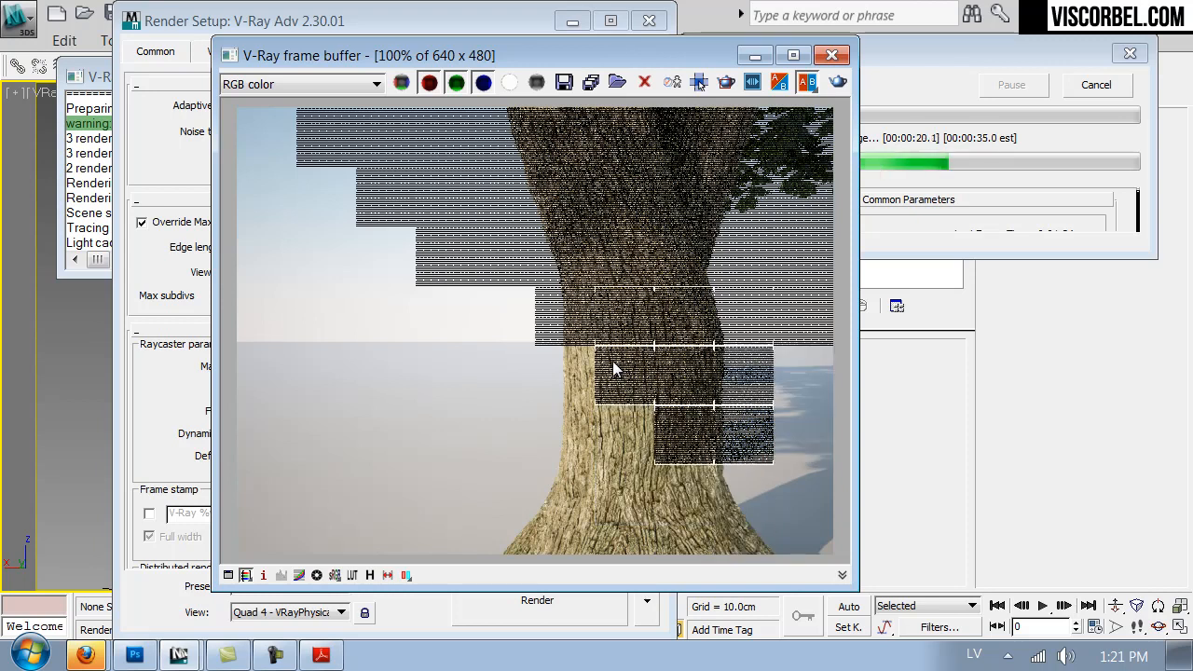
scroll(612, 360, down, 1)
scroll(612, 360, up, 1)
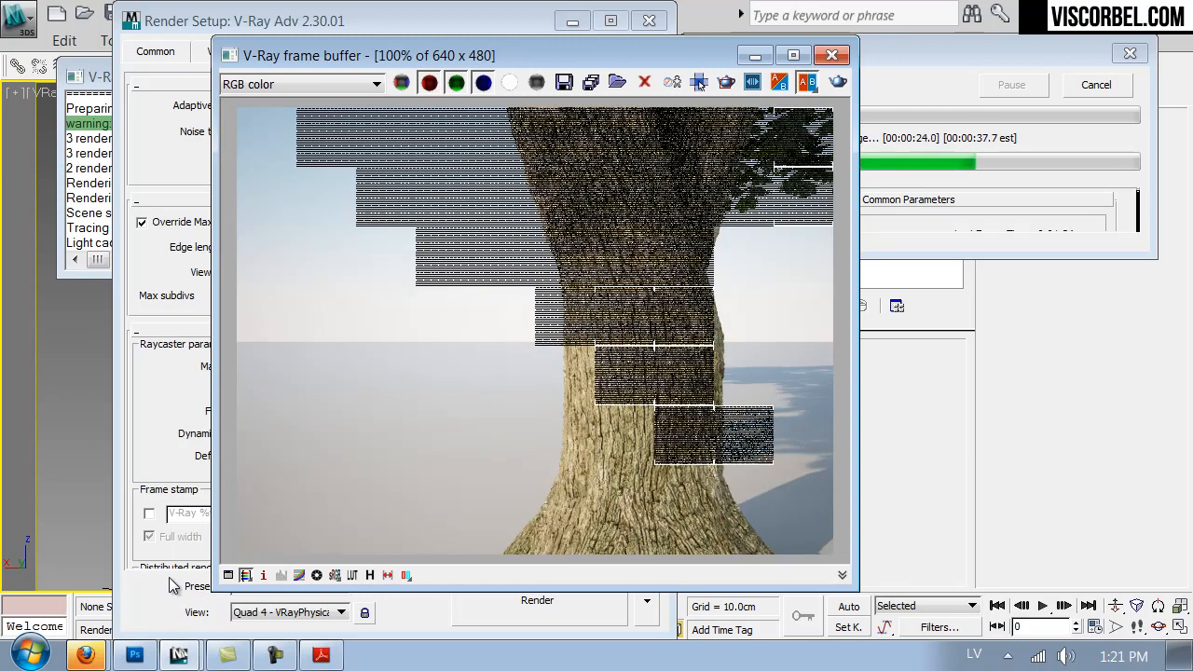
- Switch to Photoshop, hide Layer 1 of maple_bark.jpg and darken the Background with Curves, mapping input 127 to output 92
click(134, 654)
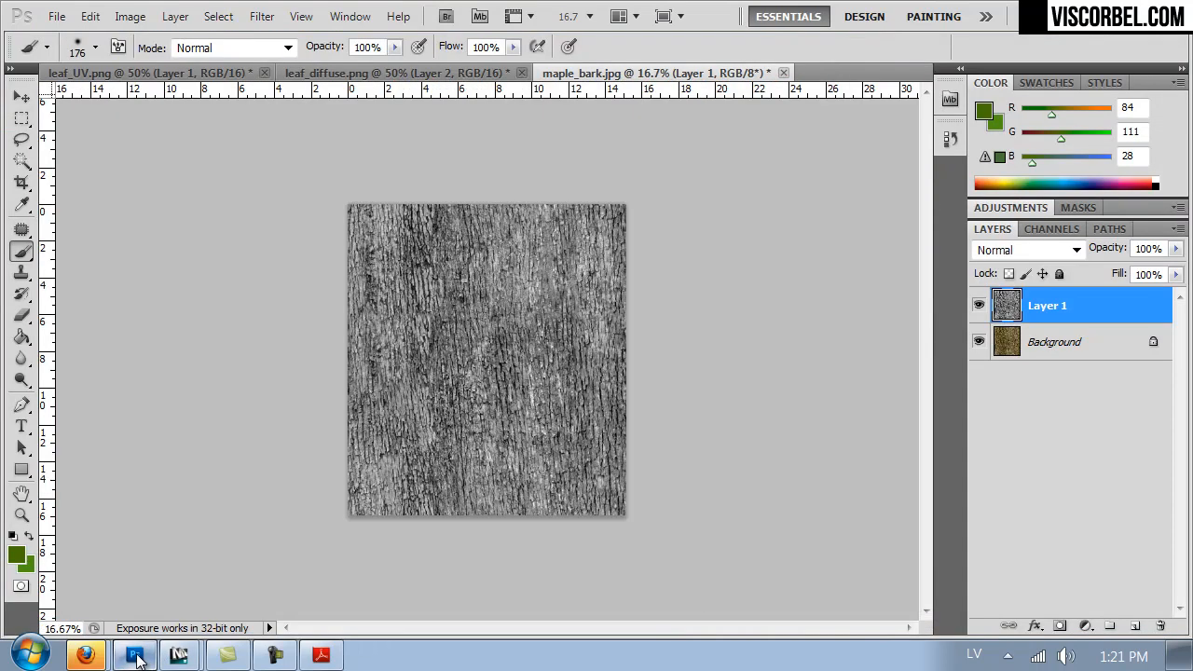
click(980, 305)
click(1004, 340)
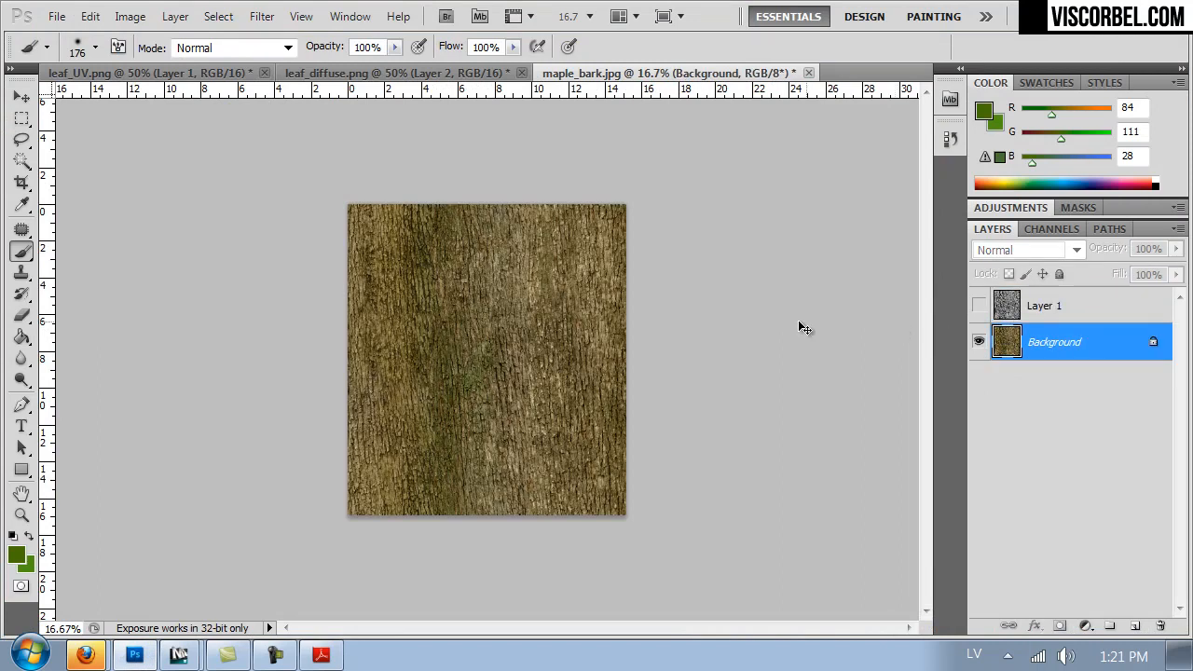
click(130, 16)
mouse_move(187, 73)
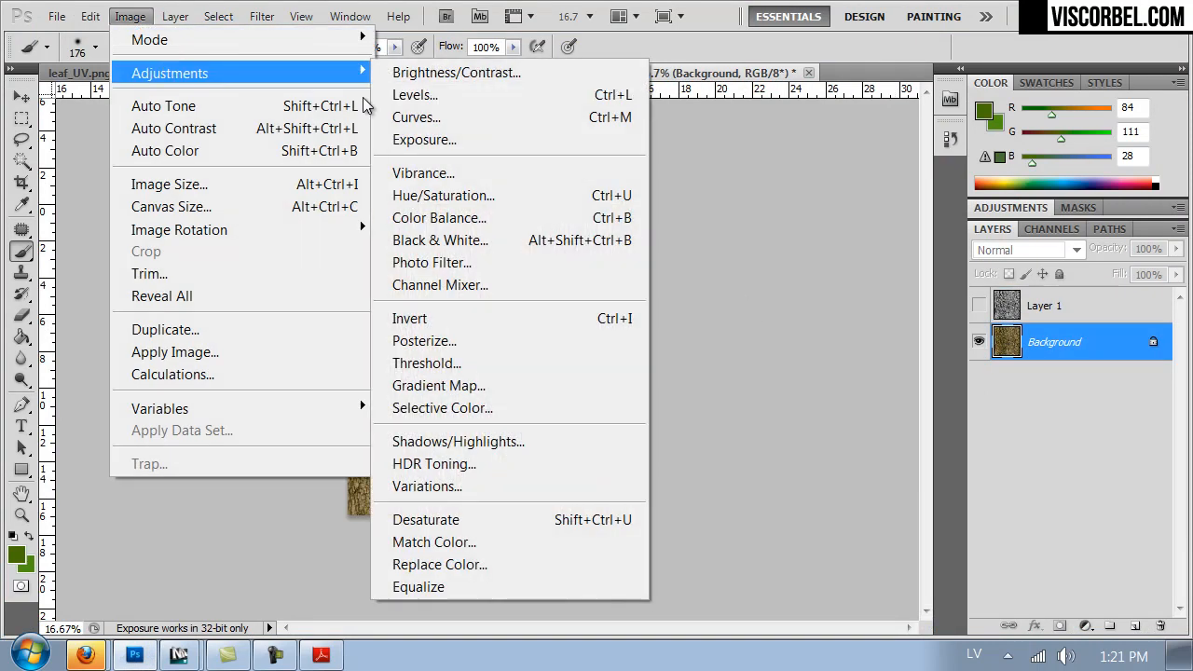
click(447, 117)
drag(901, 396, 910, 419)
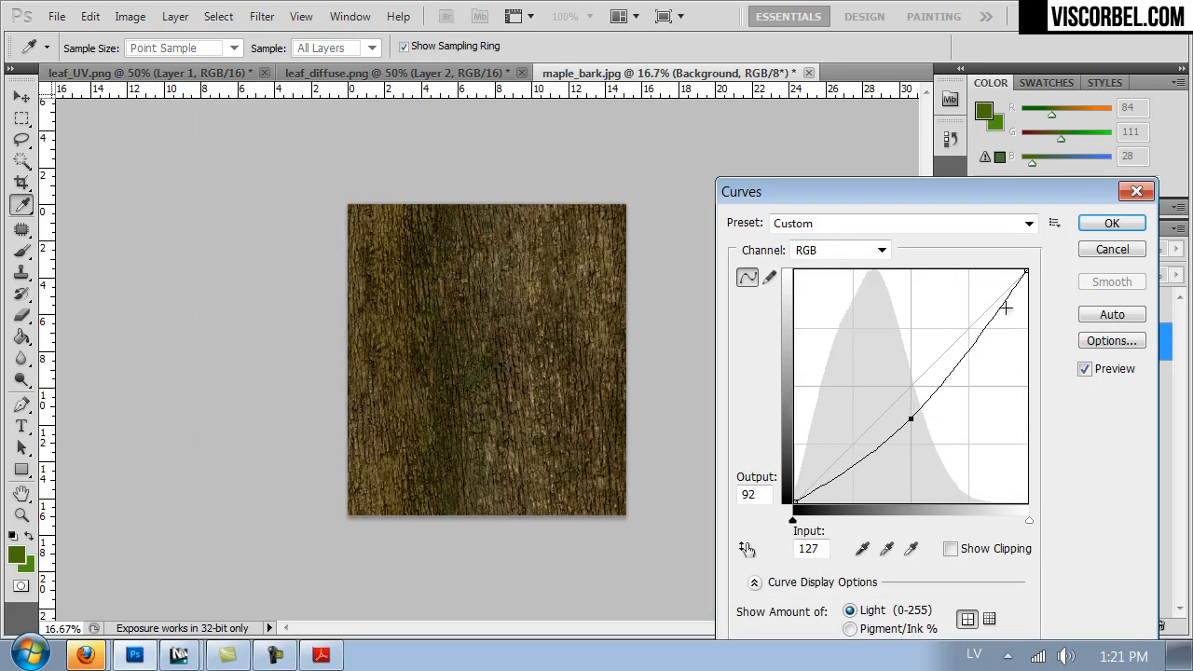
click(1112, 223)
- Save the darkened bark texture as a JPEG over maple_bark.jpg at quality 12
click(56, 16)
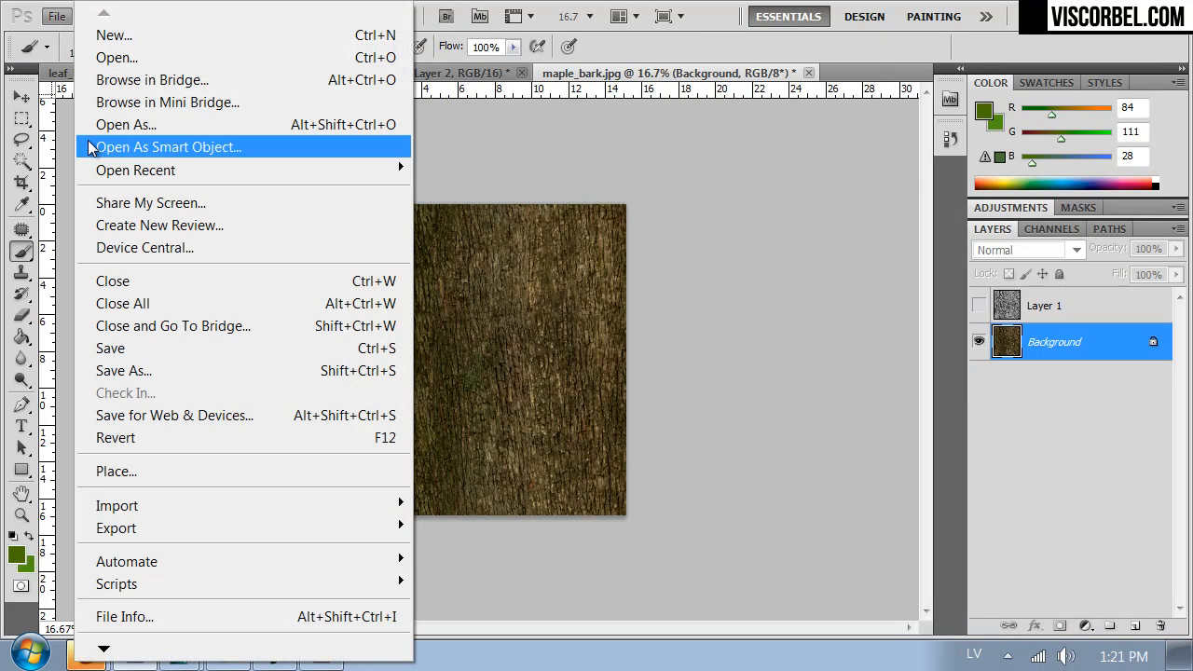
click(158, 367)
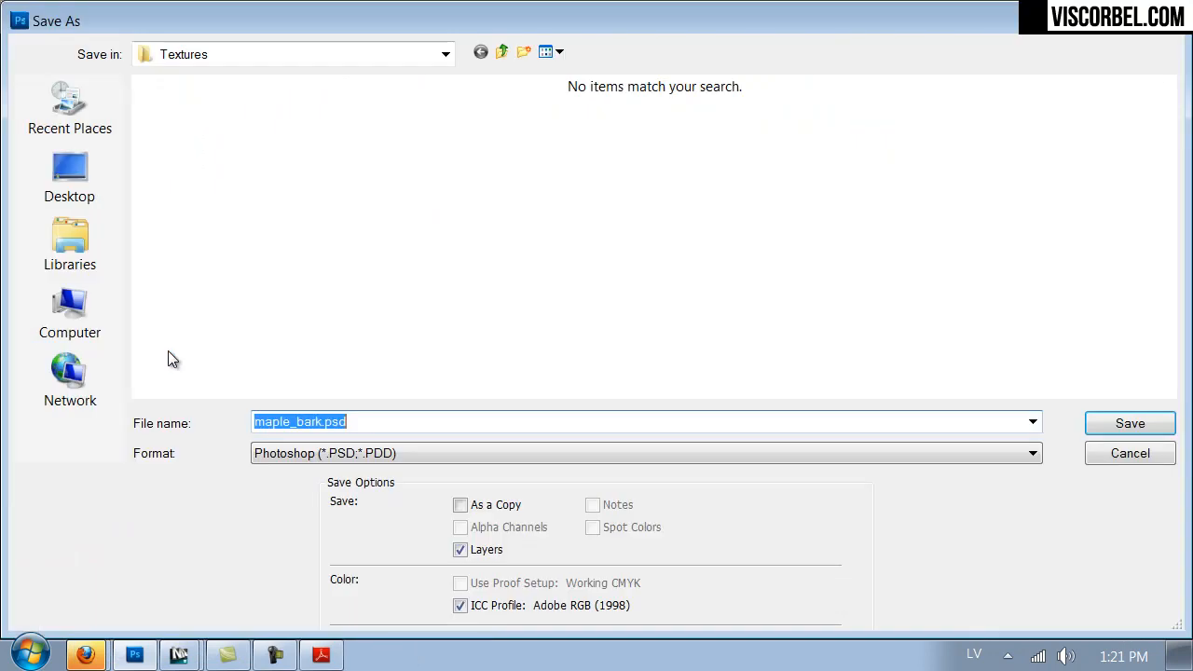
click(425, 454)
click(369, 283)
double_click(529, 150)
click(557, 262)
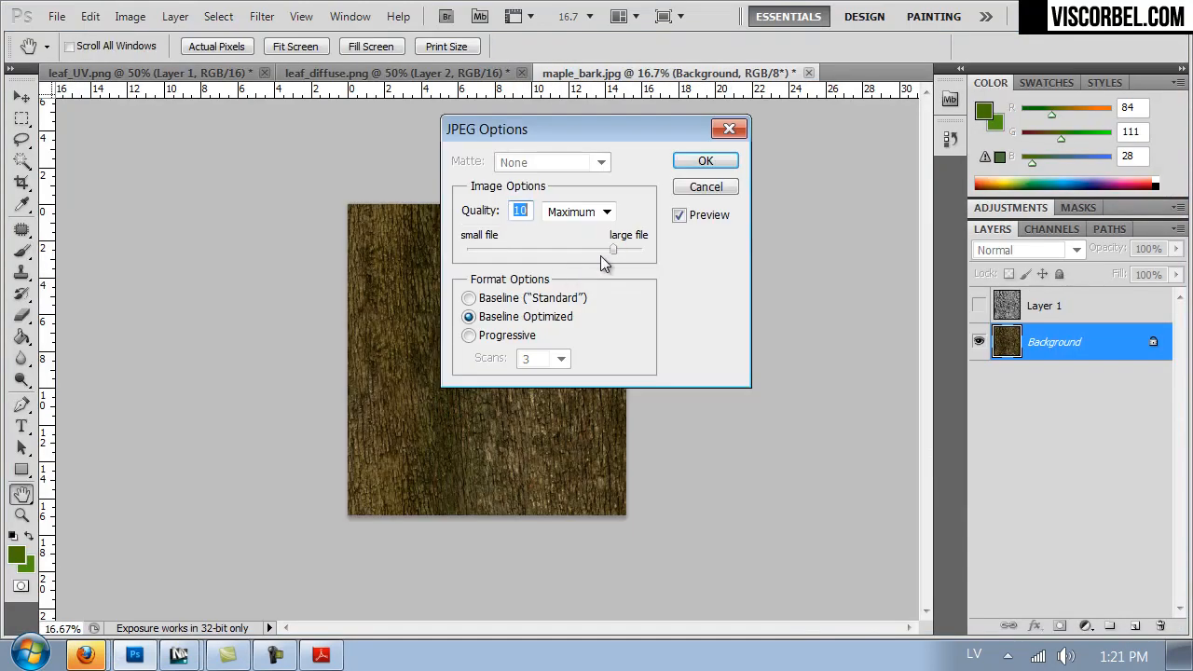
drag(613, 248, 673, 246)
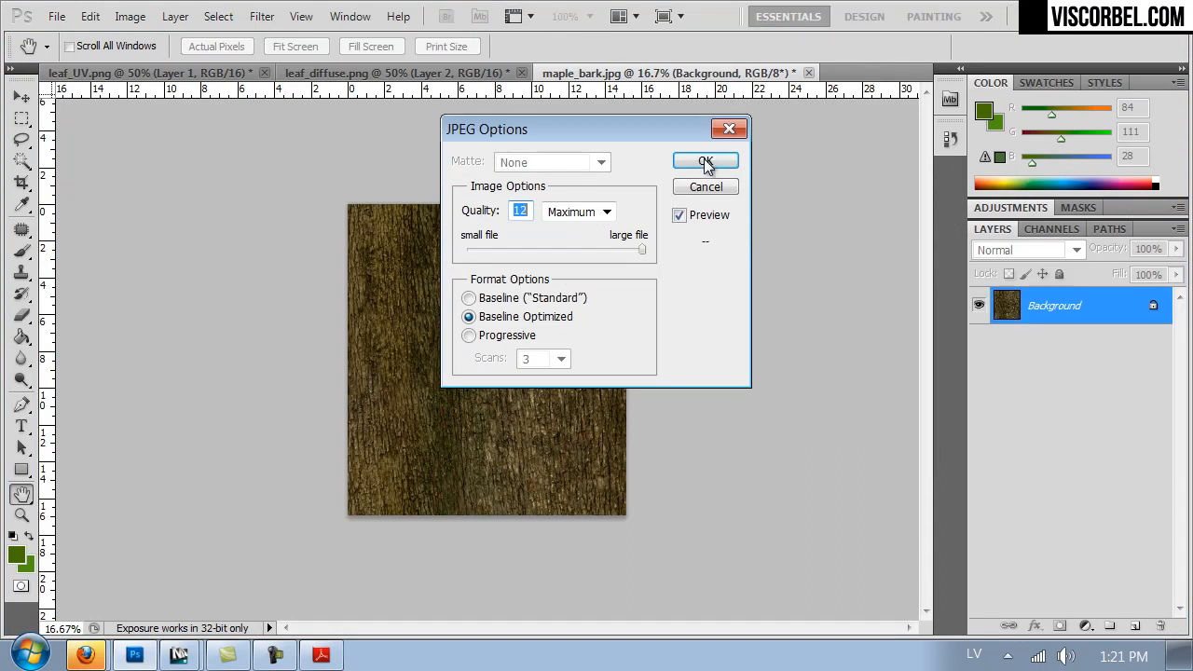
click(705, 162)
- Switch back to 3ds Max, cancel the running render and close the frame buffer and render settings
mouse_move(181, 655)
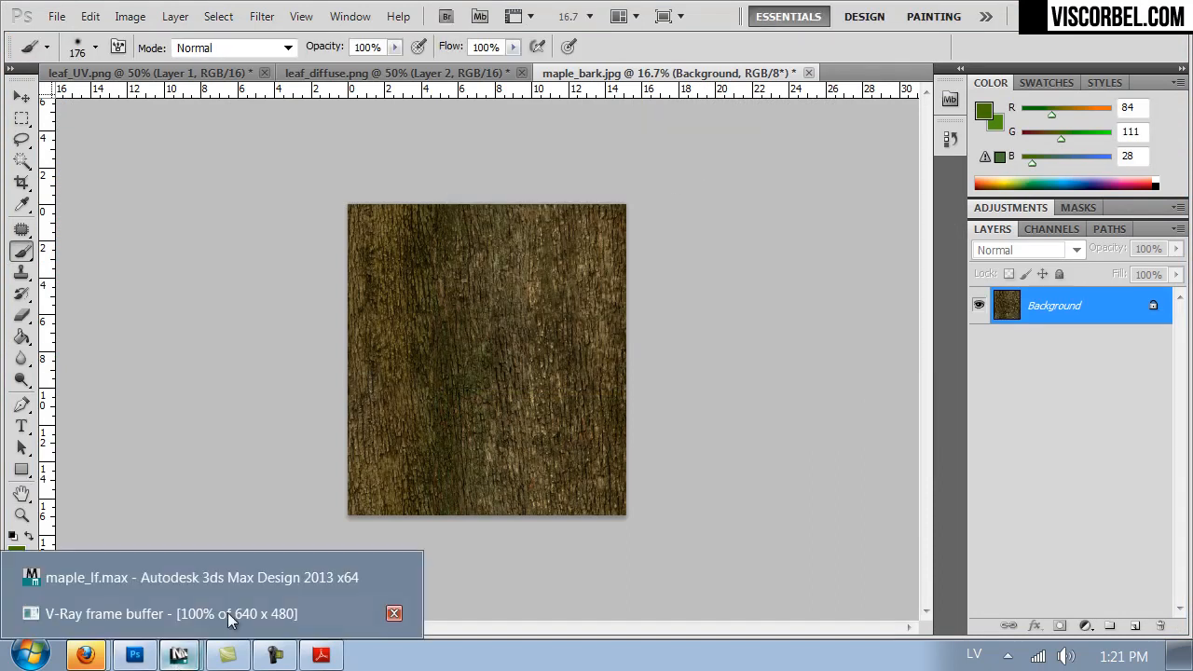
click(154, 614)
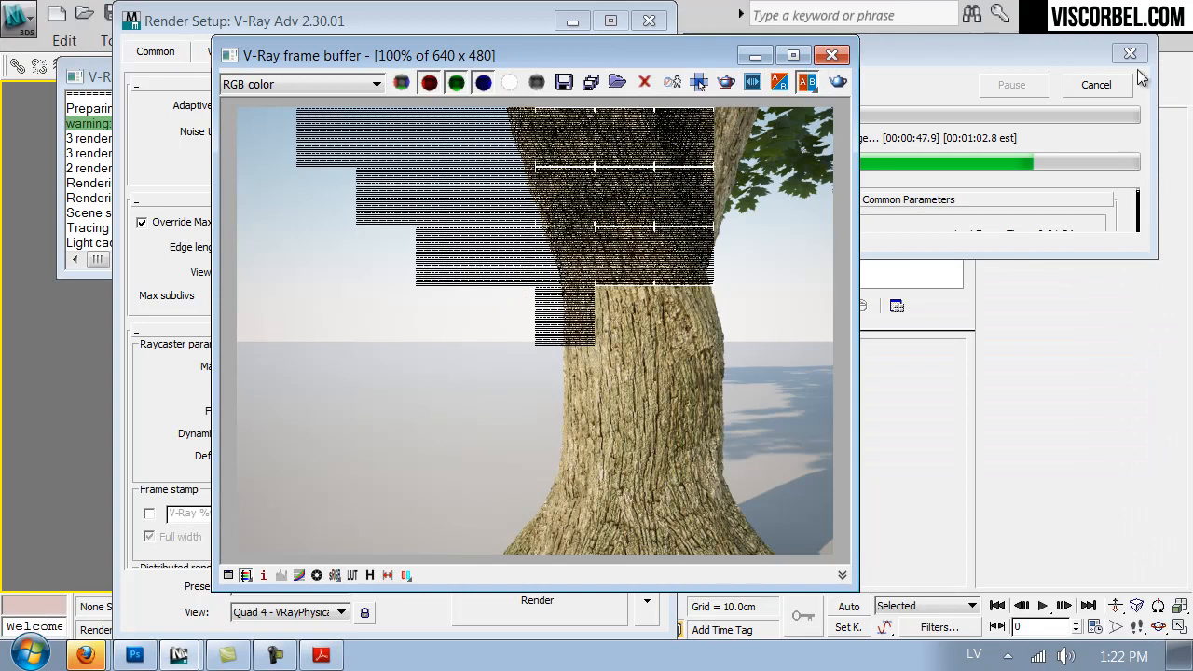
click(1102, 84)
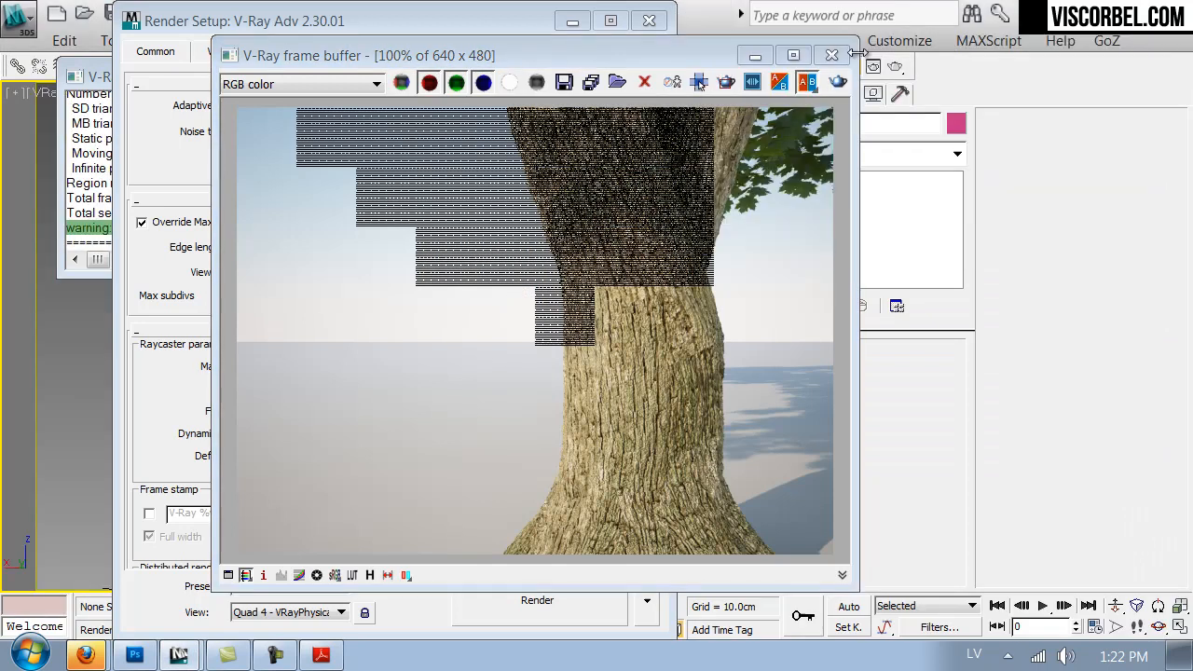
click(831, 55)
click(648, 20)
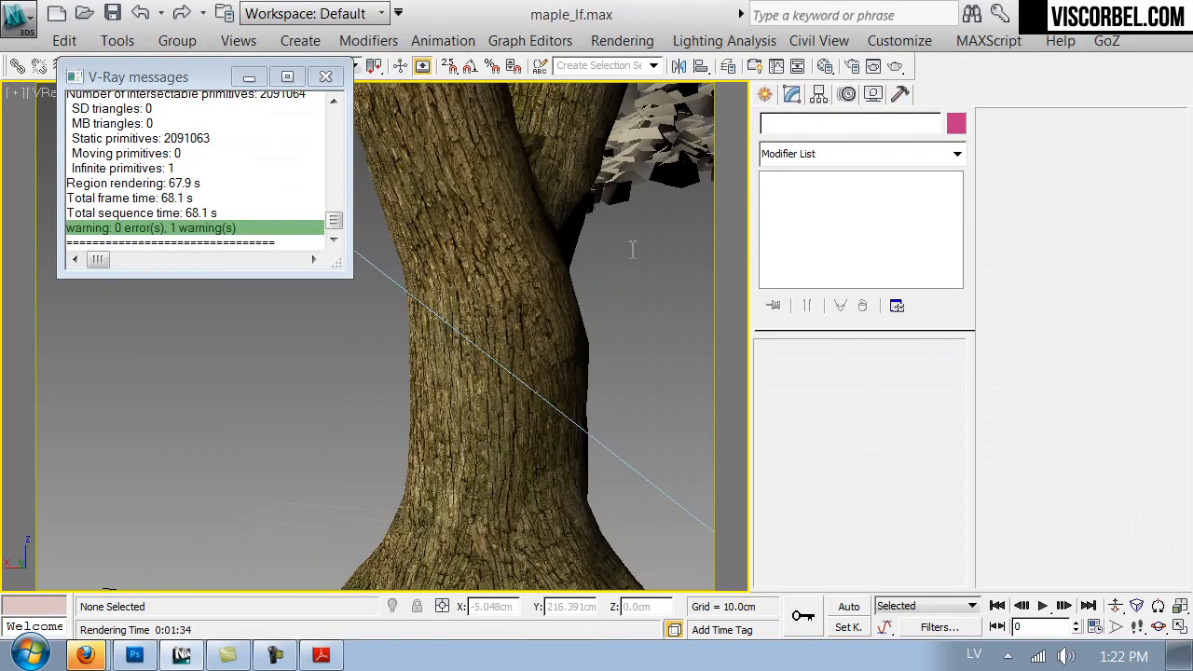
key(c)
drag(563, 135, 809, 134)
click(933, 505)
- Reload maple_bark.jpg in the bark material's diffuse map, show it shaded in the viewport and close the material editor
key(m)
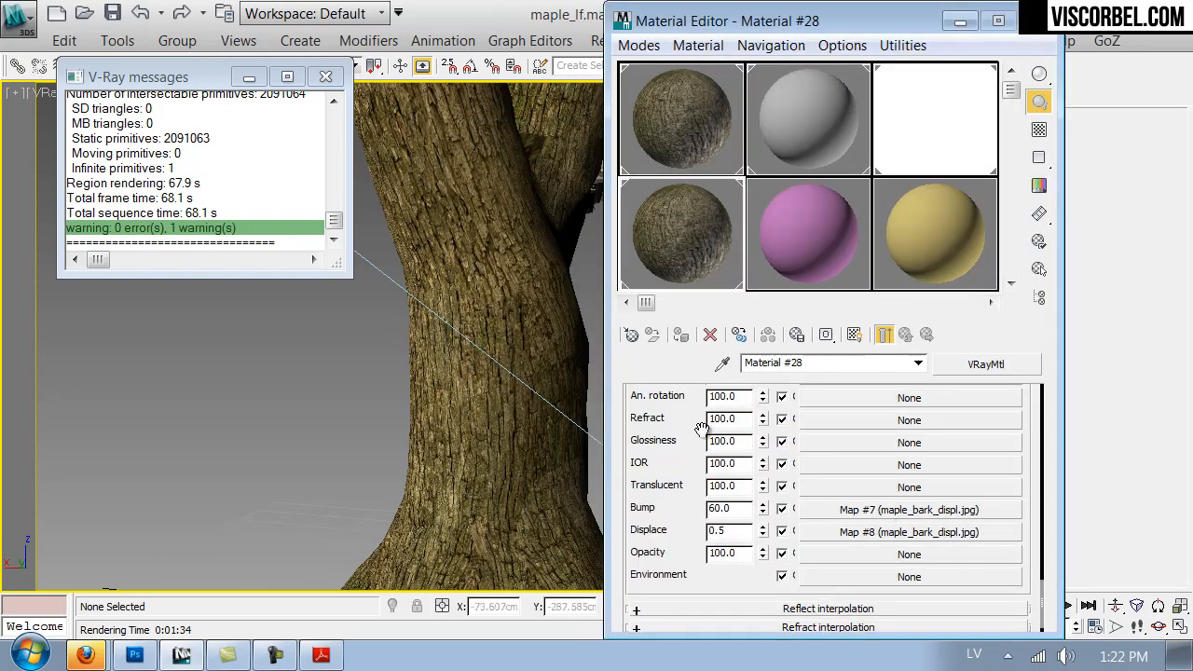
scroll(729, 440, up, 5)
click(843, 430)
click(855, 335)
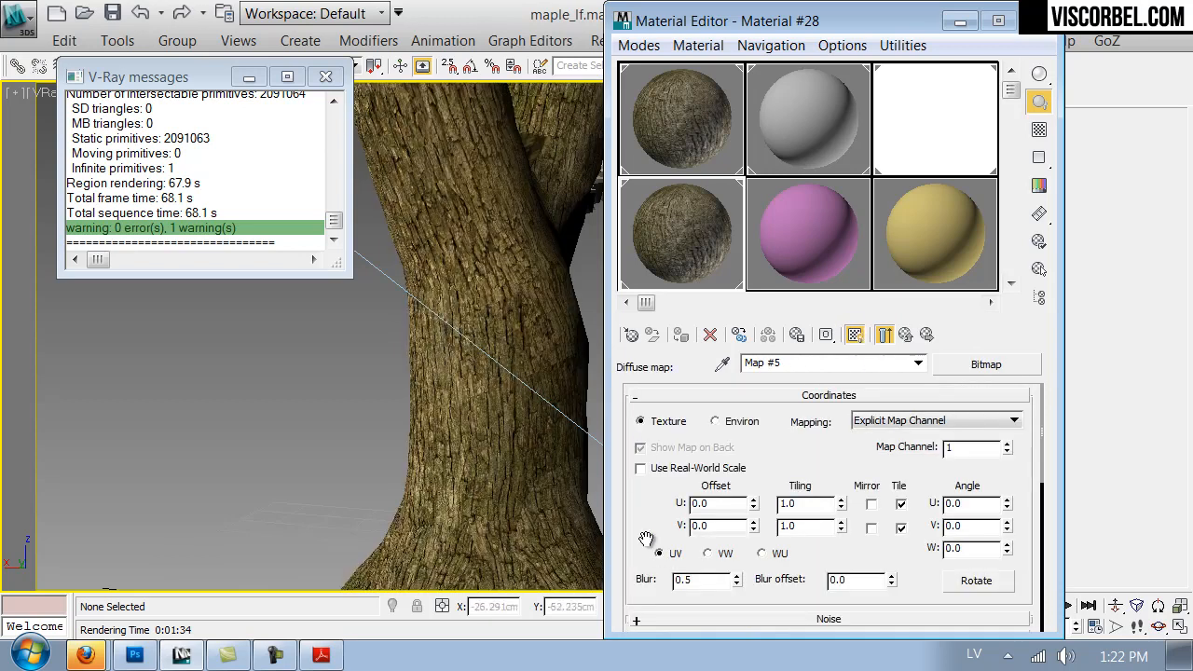
scroll(659, 557, down, 5)
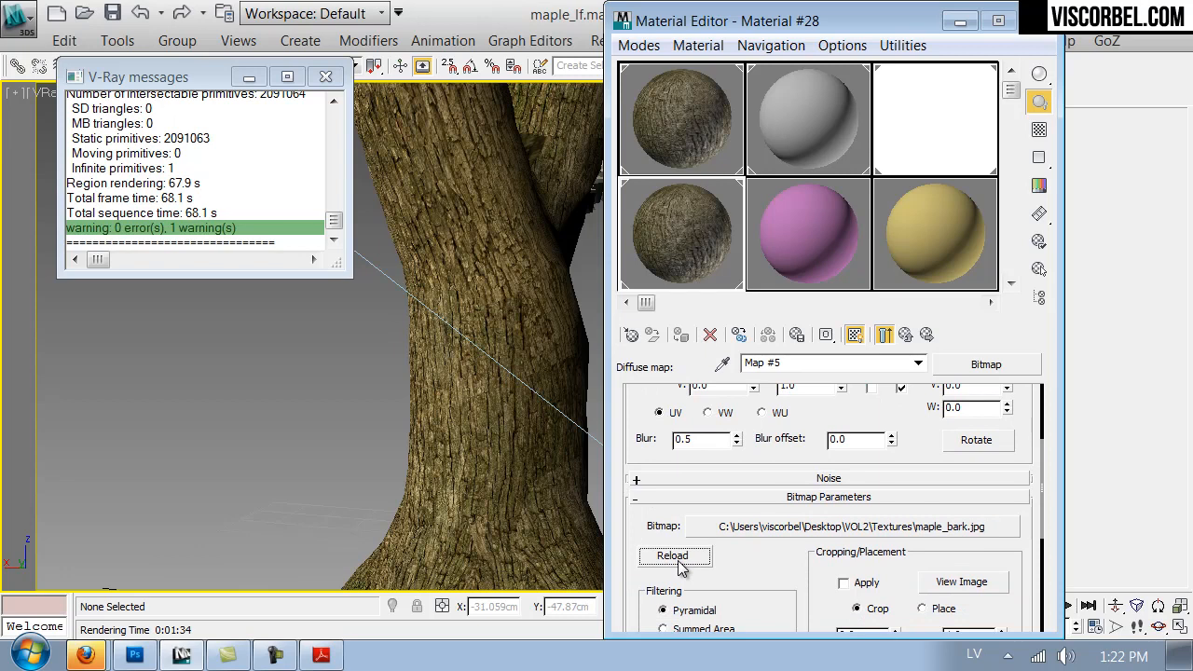
click(678, 560)
click(1037, 21)
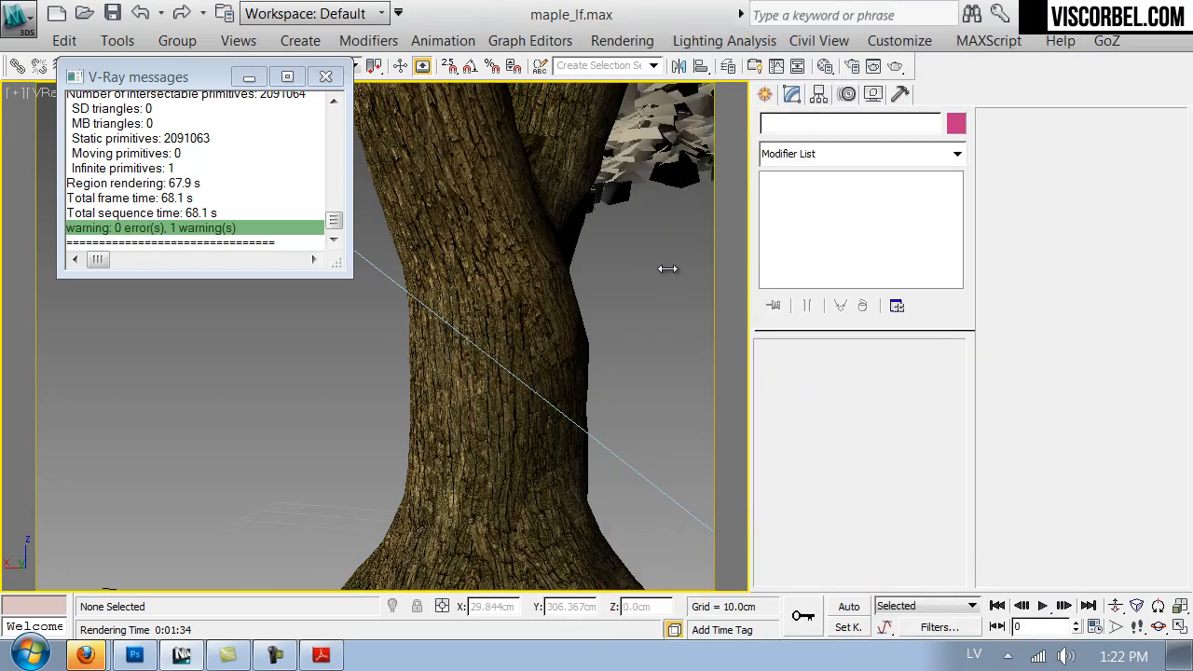
- Switch the viewport to VRayPhysicalCamera001 and close the V-Ray messages window
key(c)
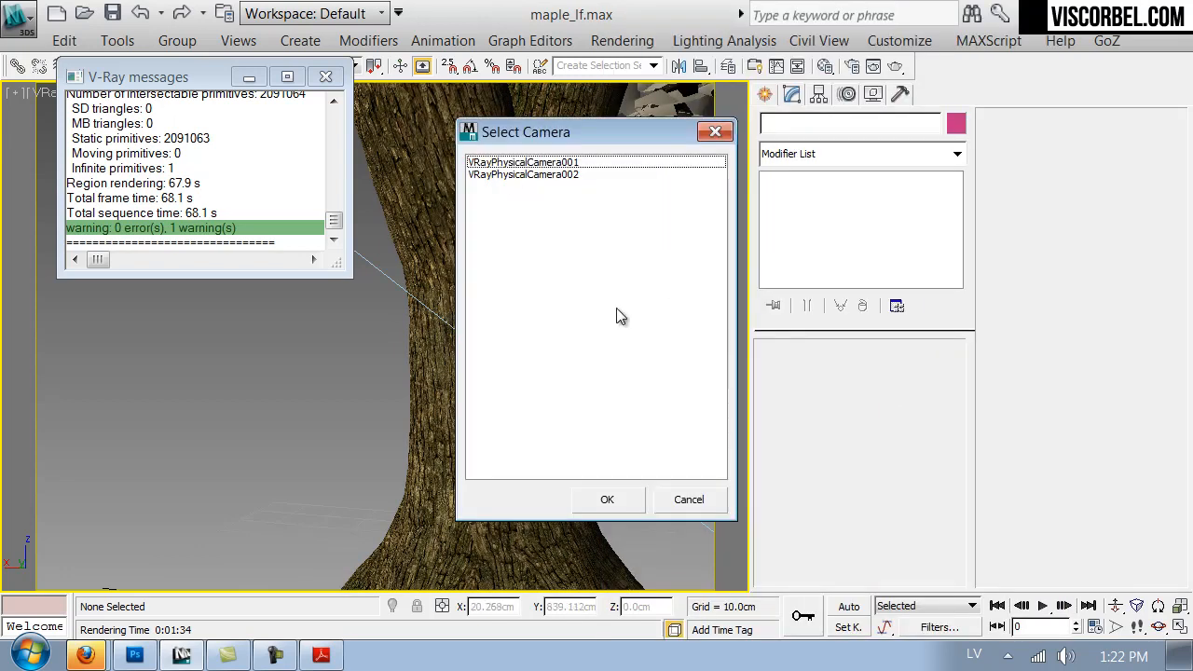
click(516, 165)
double_click(517, 166)
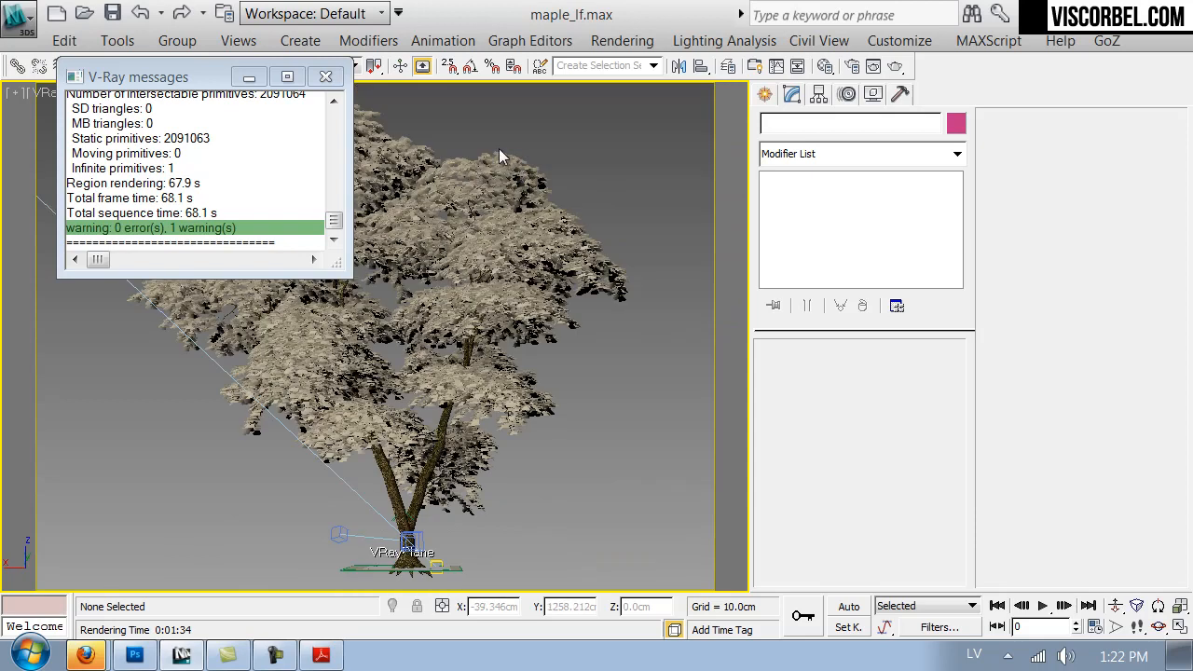
click(326, 76)
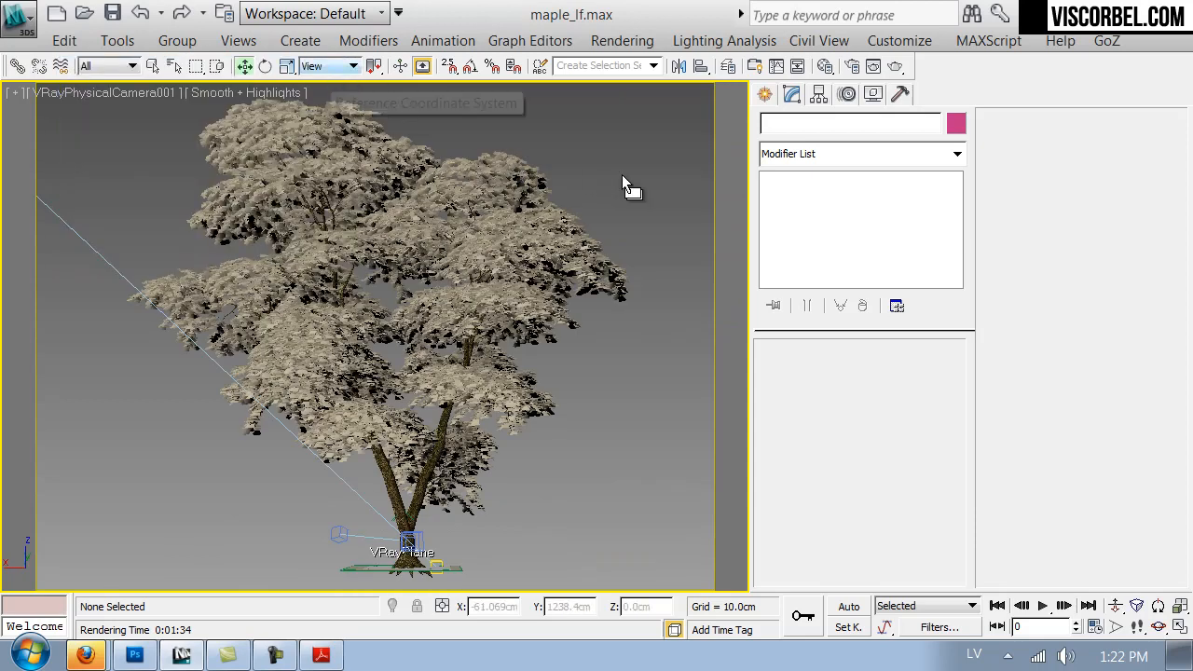
- Render the VRayPhysicalCamera001 view to check the tree with the darkened bark
click(895, 67)
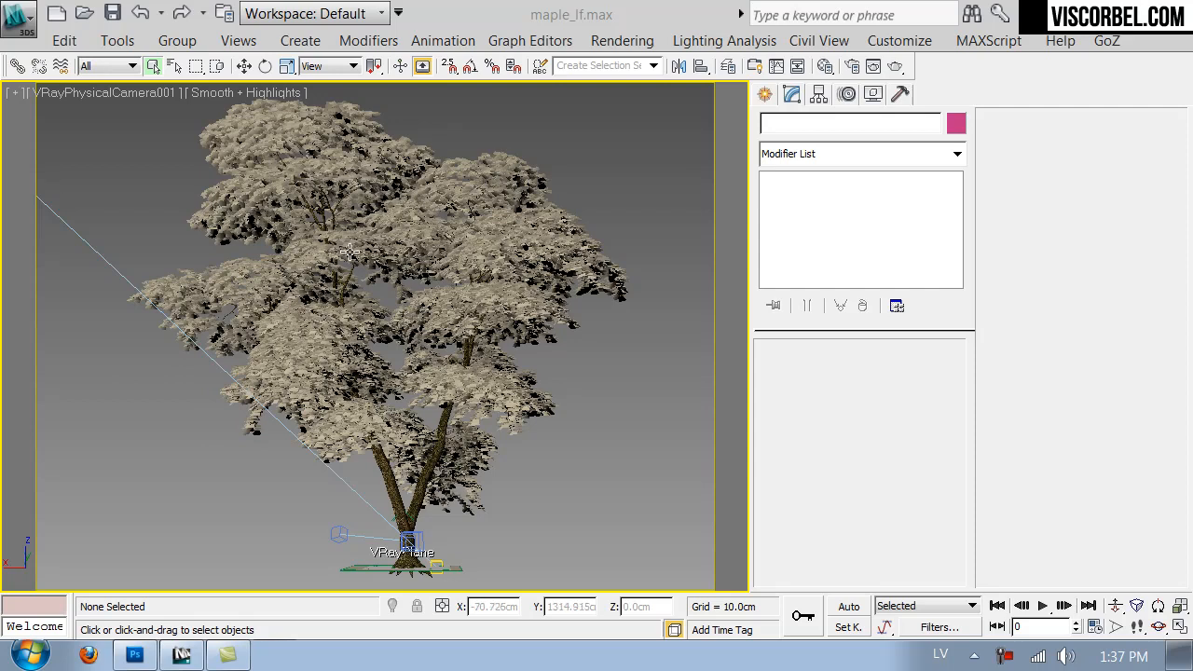
- Switch to Photoshop and open leaf_diffuse.png from the Textures folder
click(135, 655)
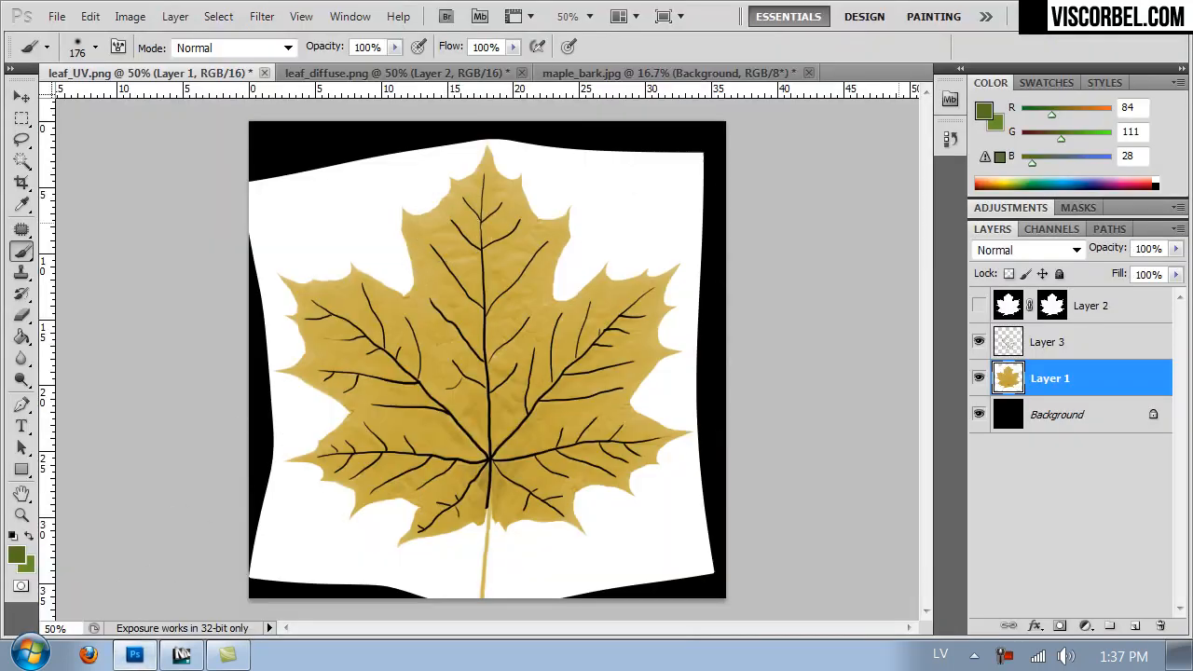
key(ctrl+o)
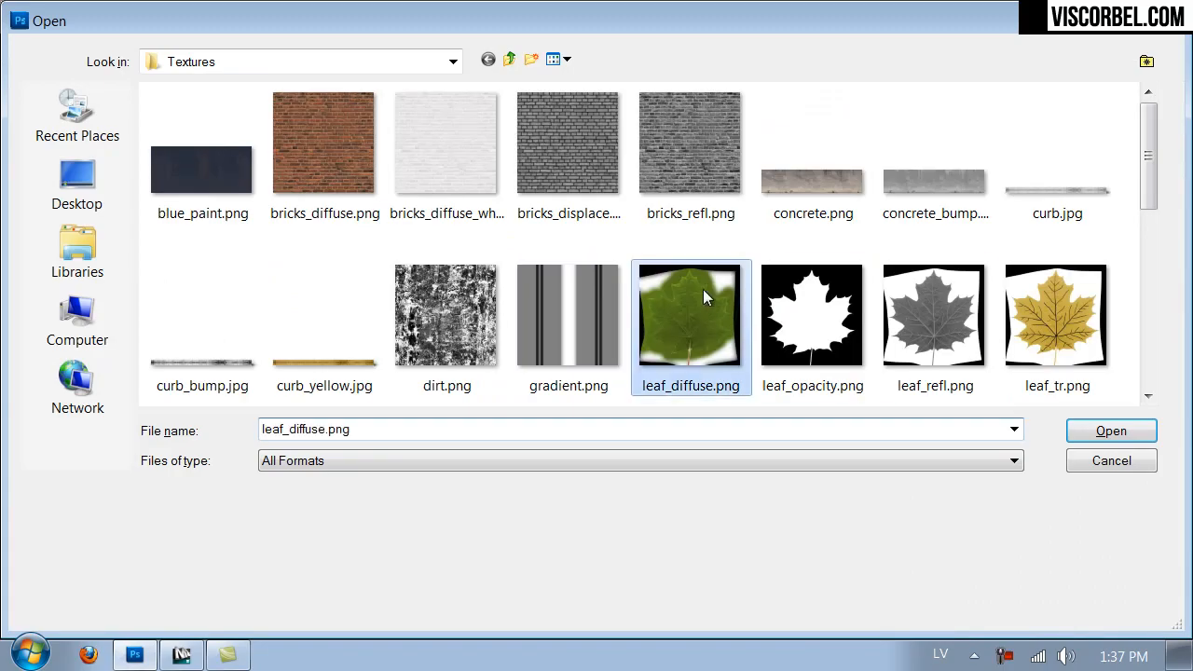
double_click(703, 289)
- Recolor the green leaf to reddish brown with Hue/Saturation, using hue -55 and saturation +9
key(ctrl+u)
mouse_move(818, 270)
mouse_down()
mouse_move(749, 272)
mouse_move(826, 272)
mouse_up()
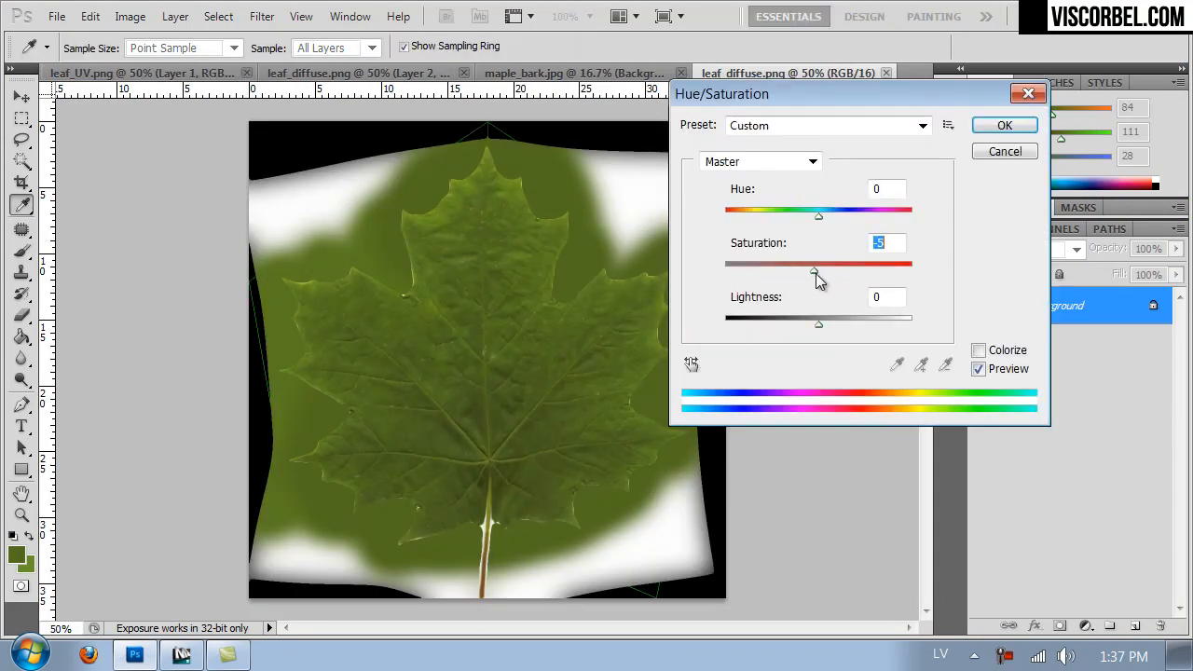
drag(802, 216, 771, 220)
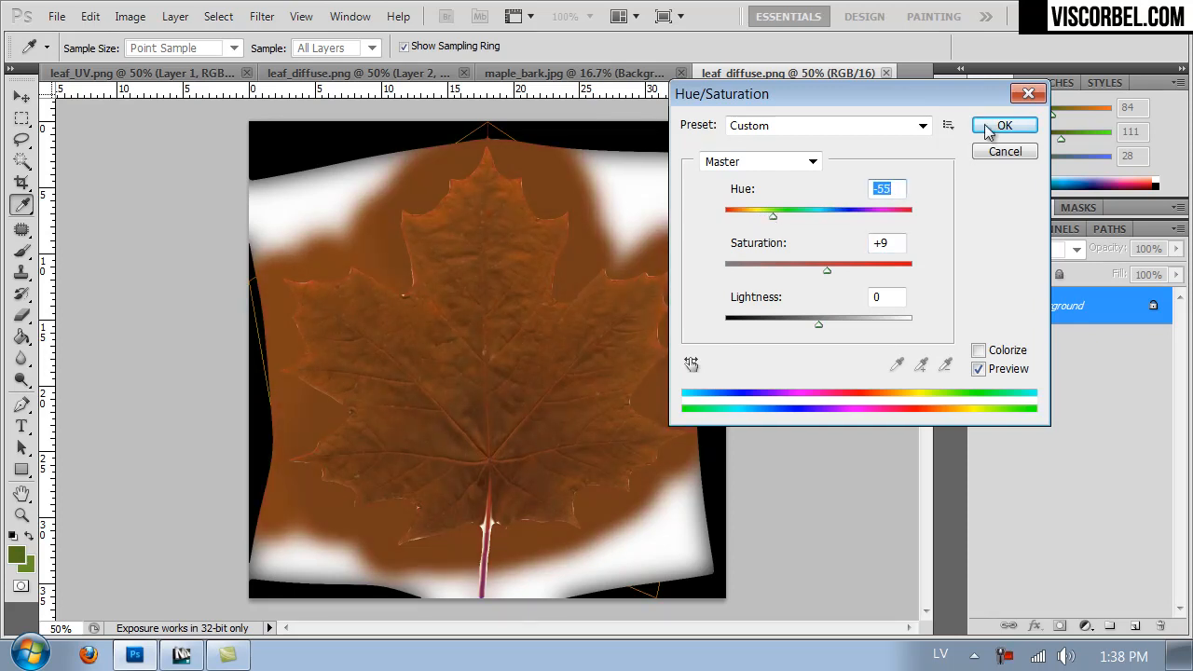
click(1002, 125)
key(b)
- Brighten the brown leaf with an RGB curve, raising the midtones and setting a highlight point at input 188, output 230
click(130, 16)
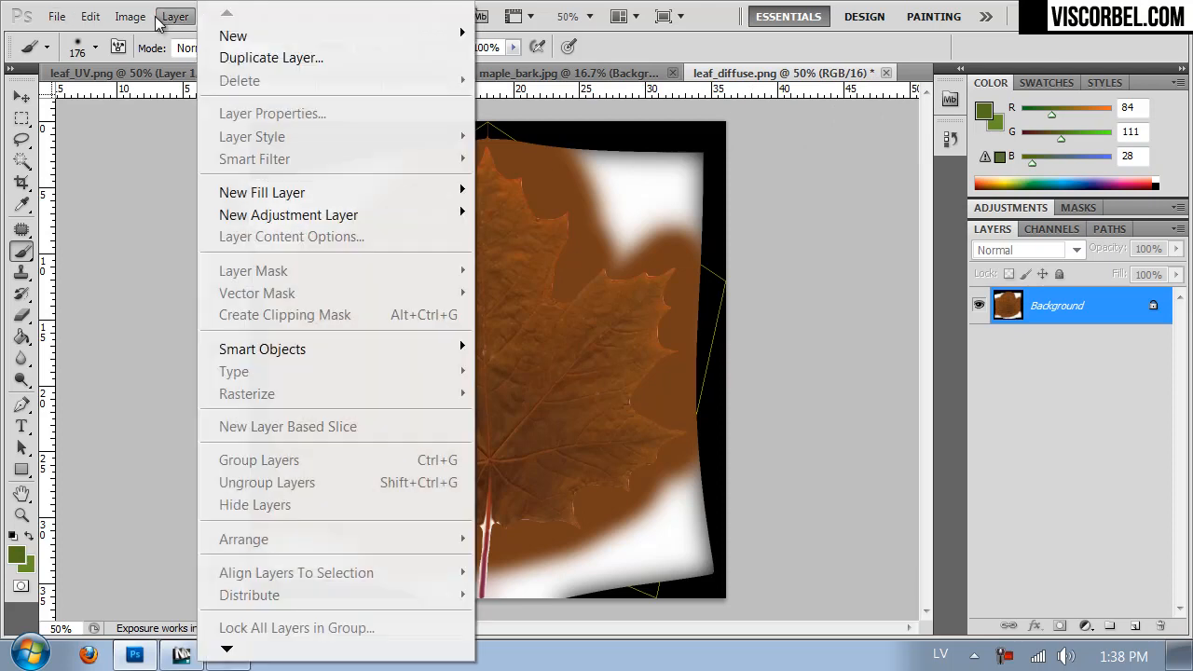
mouse_move(170, 73)
click(411, 116)
drag(897, 401, 892, 382)
drag(966, 318, 966, 293)
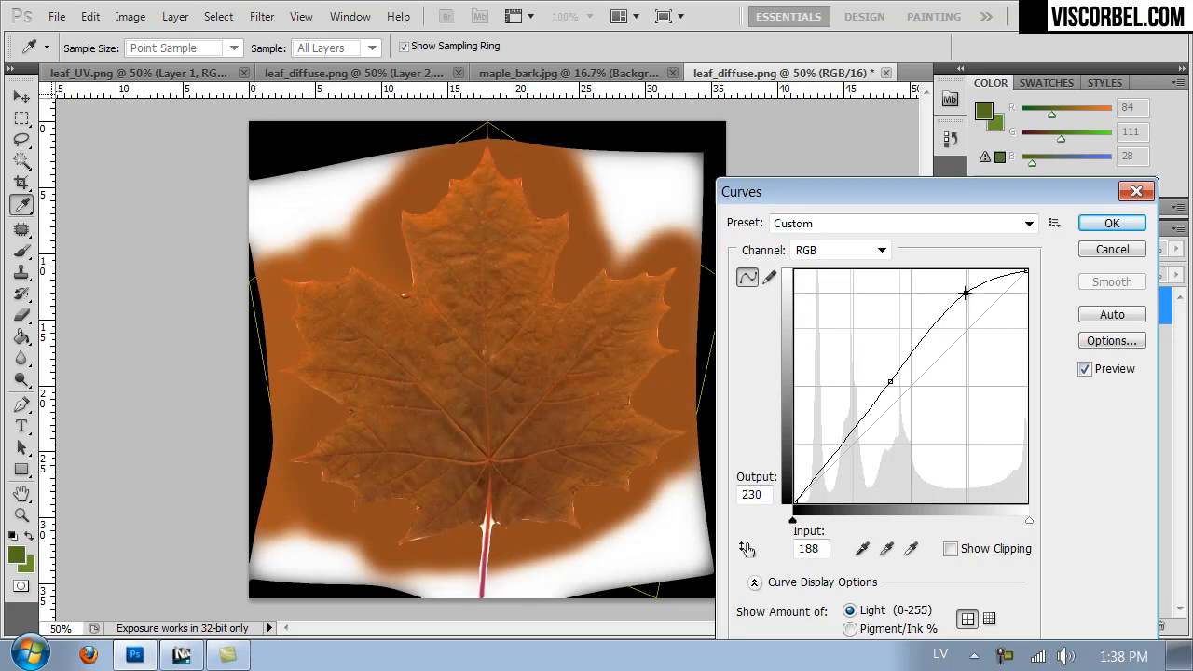
click(1112, 223)
- Make the brightened leaf slightly redder by setting the Hue/Saturation hue to -5
key(ctrl+u)
drag(819, 217, 815, 224)
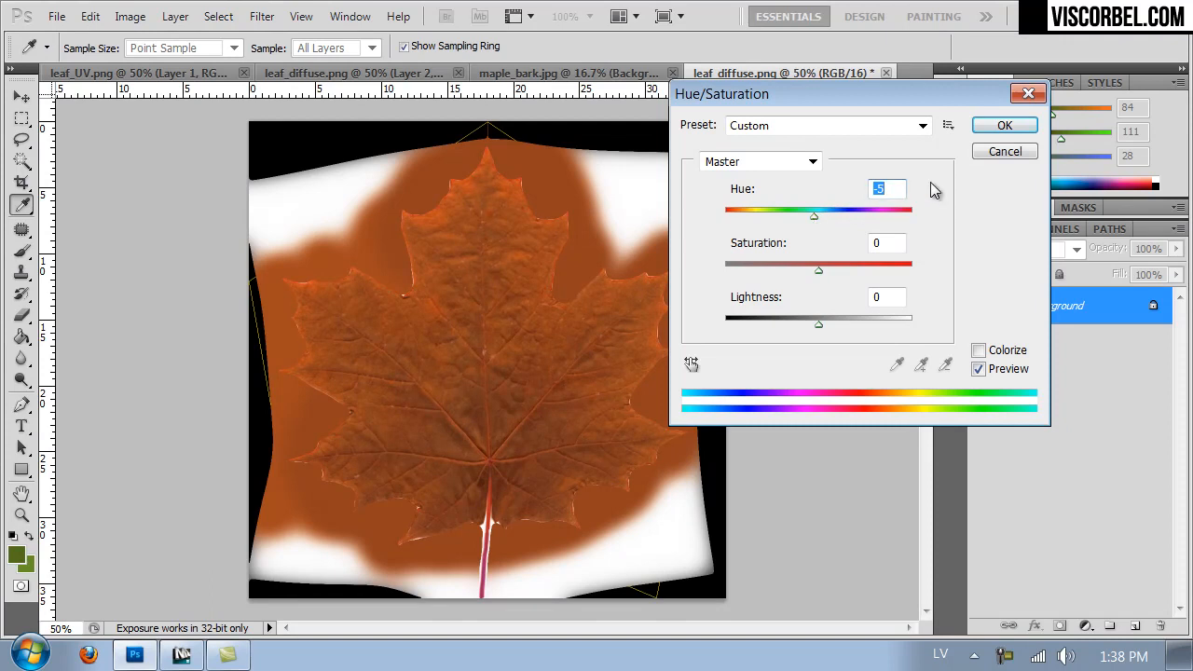
click(985, 125)
- Save the red leaf as leaf_diffuse_red.png in the Textures folder with no PNG interlacing
key(ctrl+shift+s)
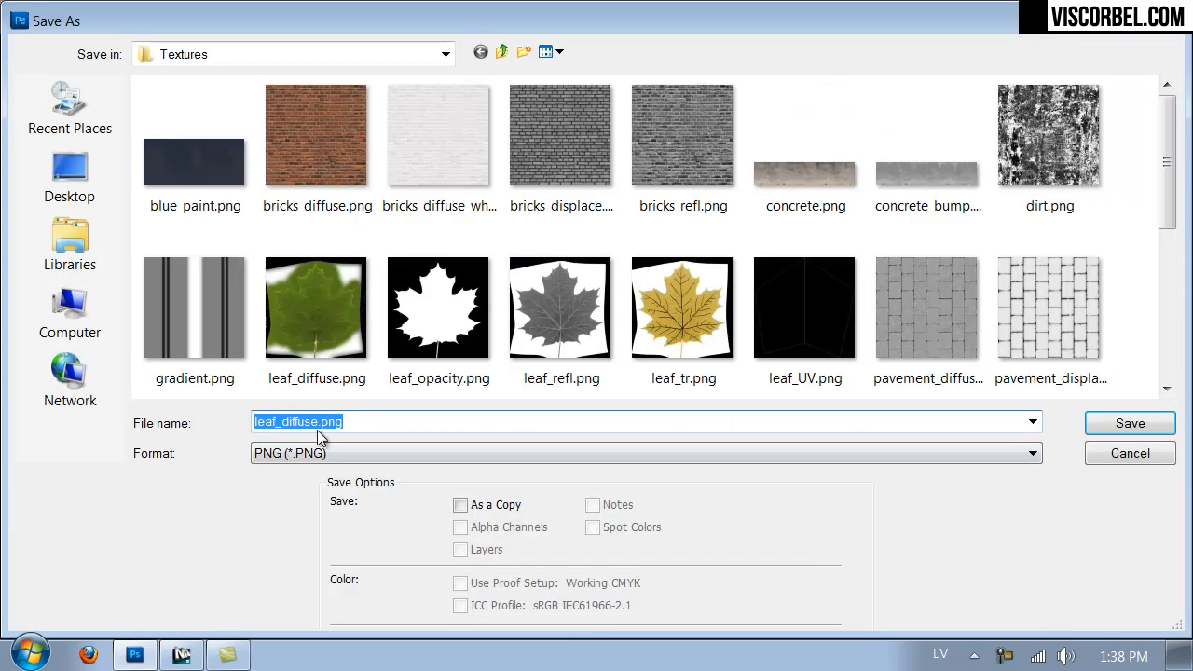
click(346, 423)
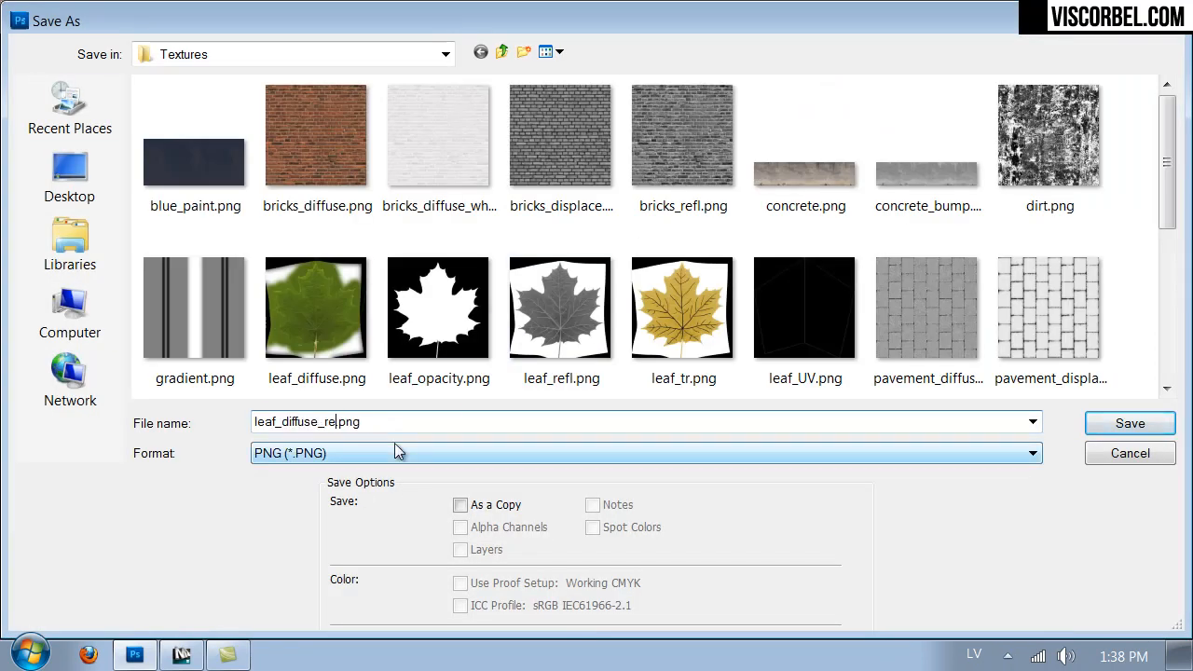
text(_re)
key(Return)
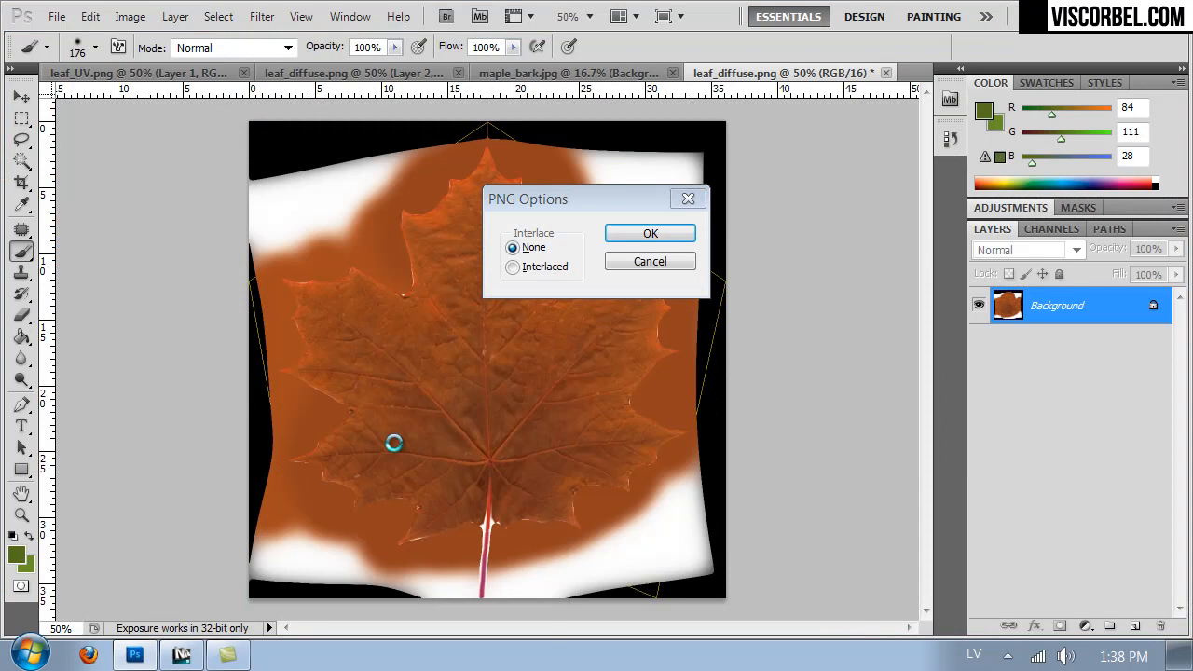
key(Return)
- Turn the red leaf yellow with Hue/Saturation, setting the hue to +27 and raising saturation and lightness
key(ctrl+u)
drag(818, 216, 844, 220)
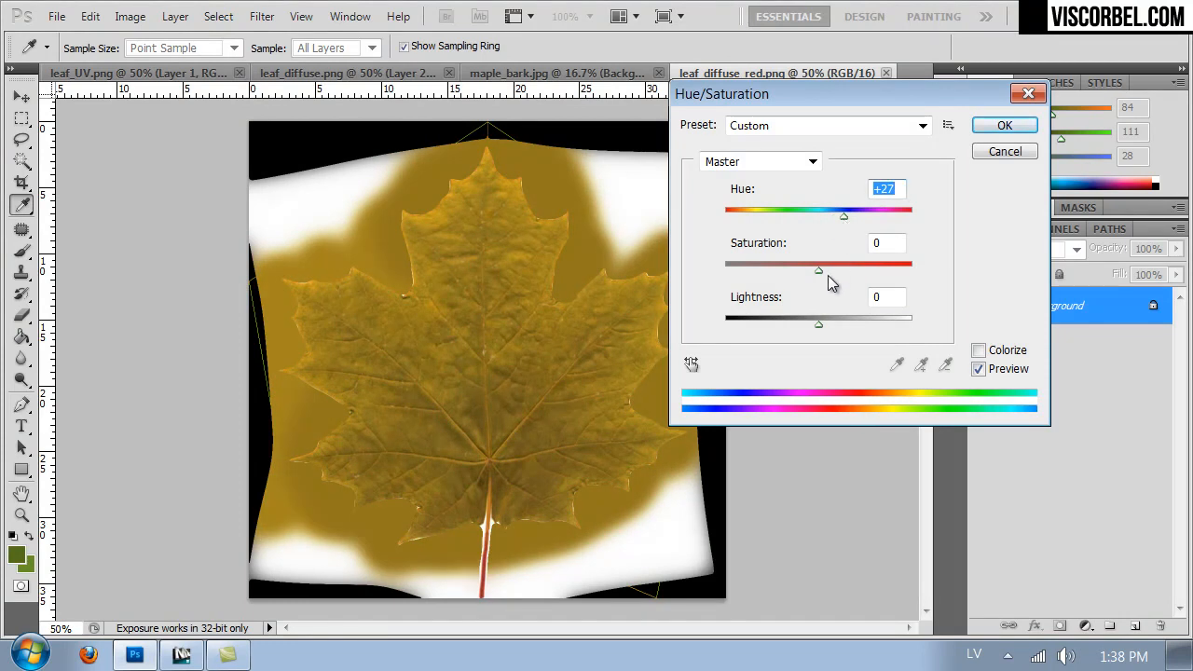
drag(818, 270, 841, 269)
drag(841, 324, 830, 323)
click(1004, 125)
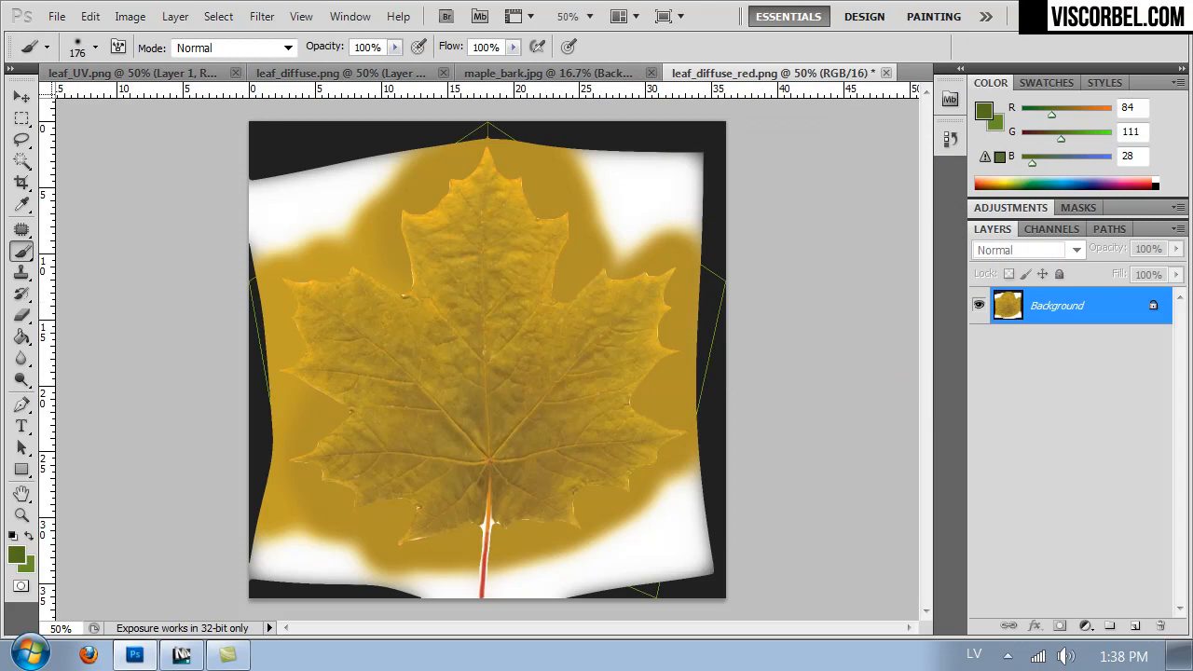
- Brighten the yellow leaf with an RGB curve, raising the midtones and setting a highlight point at input 181, output 210
click(22, 120)
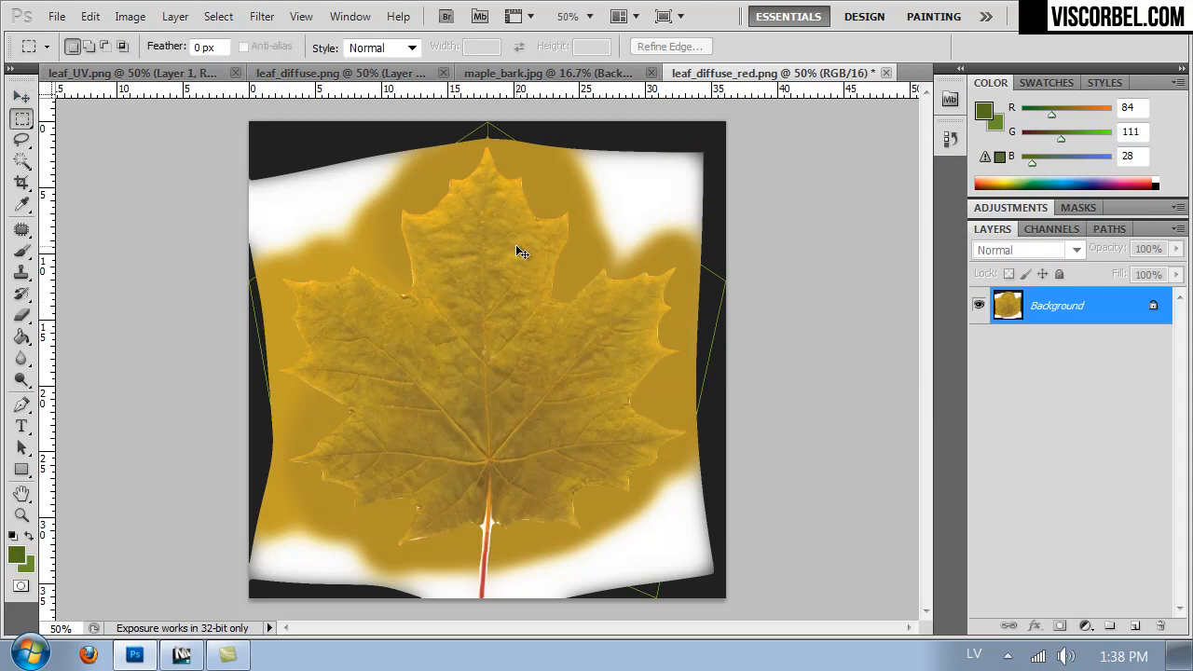
click(129, 16)
mouse_move(189, 78)
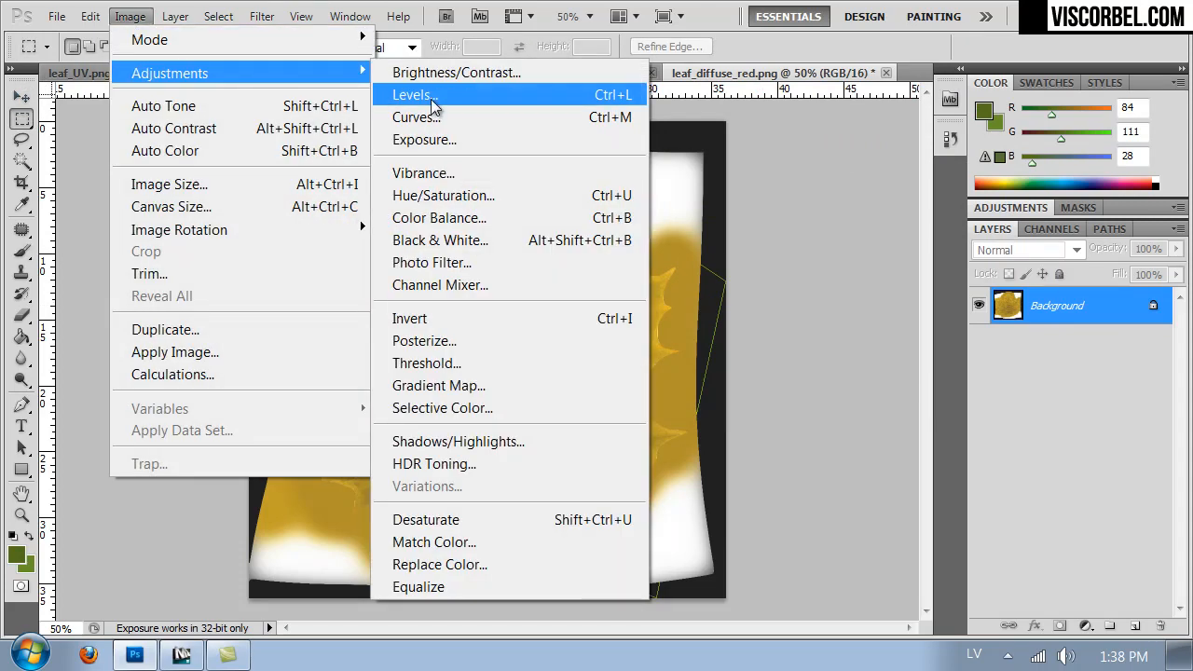
click(430, 117)
drag(915, 393, 924, 358)
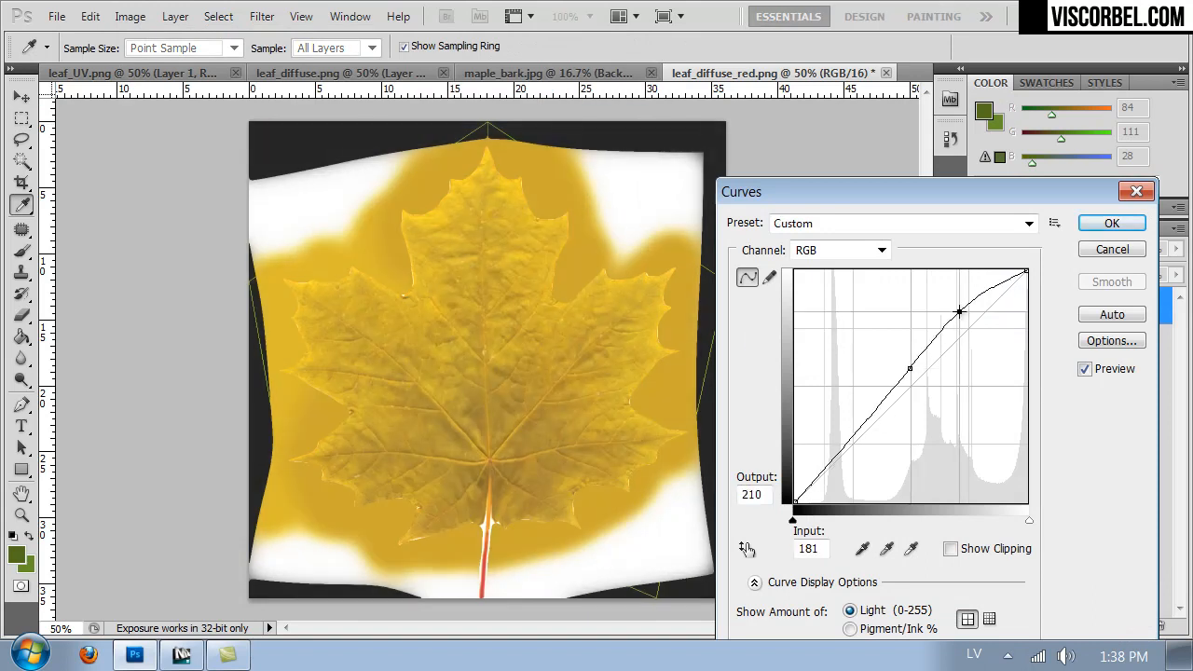
click(1112, 223)
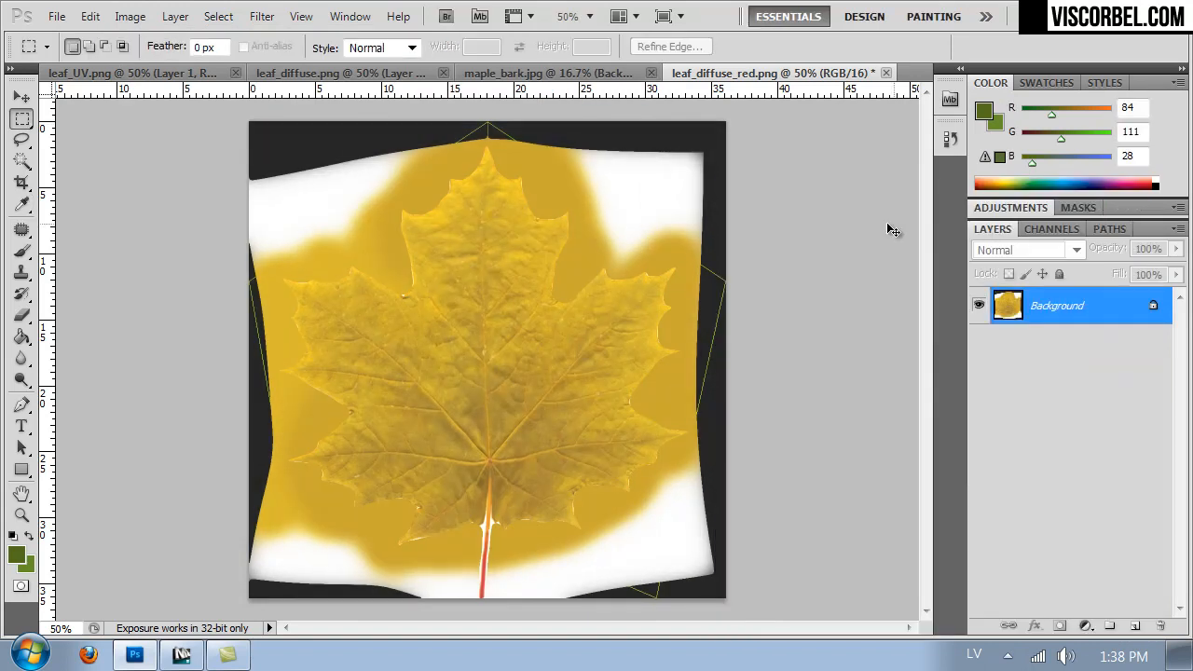
- Save the yellow leaf as leaf_diffuse_yellow.png in the Textures folder with no PNG interlacing
key(ctrl+shift+s)
click(438, 312)
double_click(334, 421)
click(327, 422)
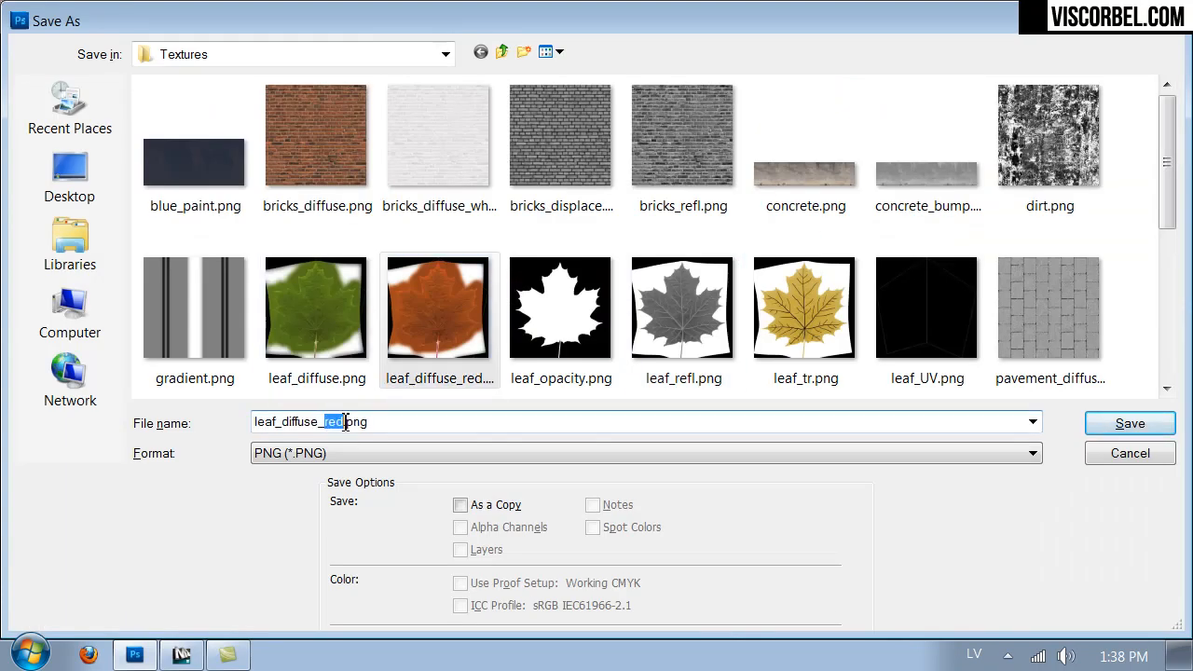
text(yellow)
key(Return)
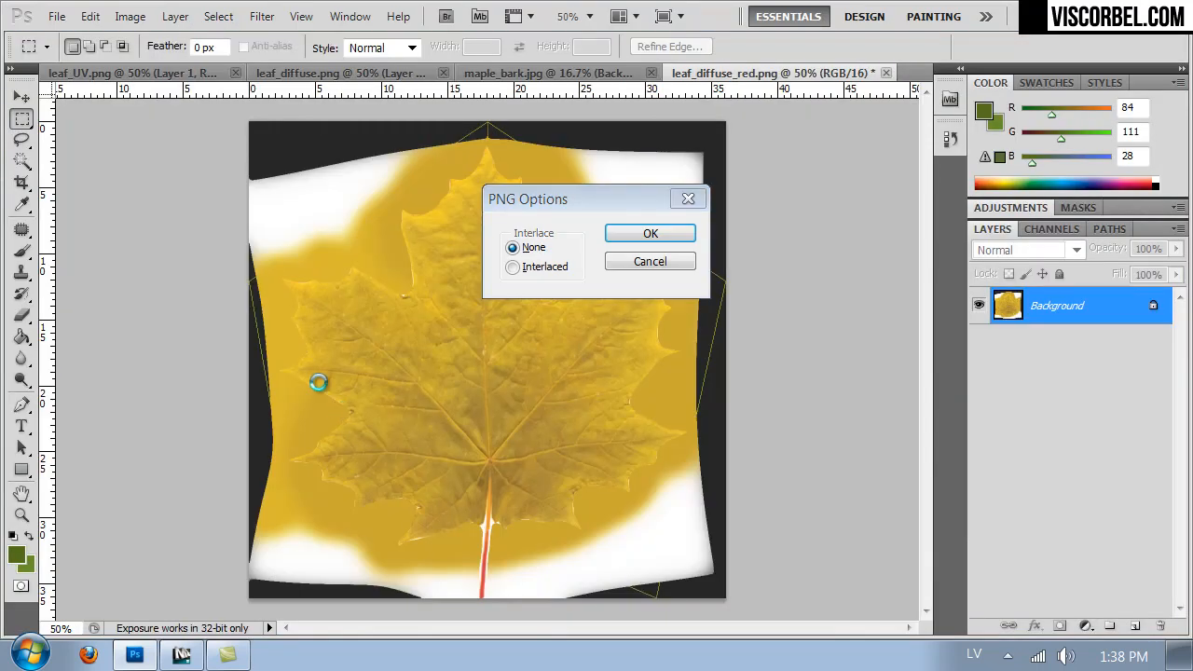
key(Return)
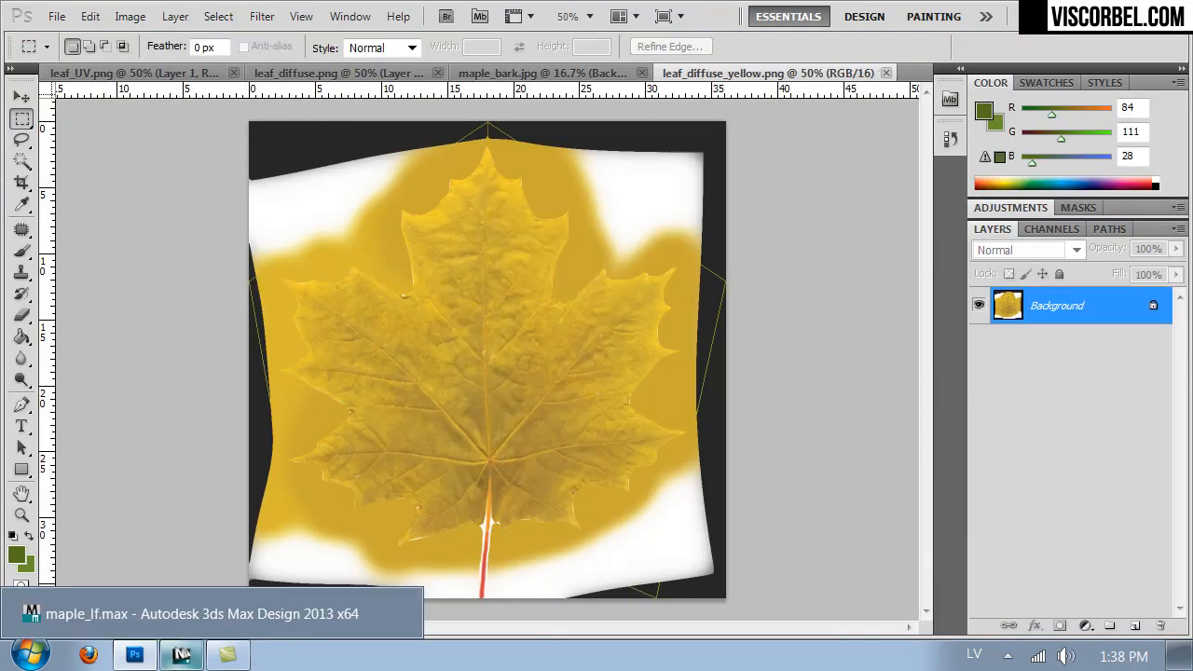
- Switch to 3ds Max, select the maple tree, and briefly view its materials in the material editor before closing it
click(181, 655)
click(435, 302)
key(m)
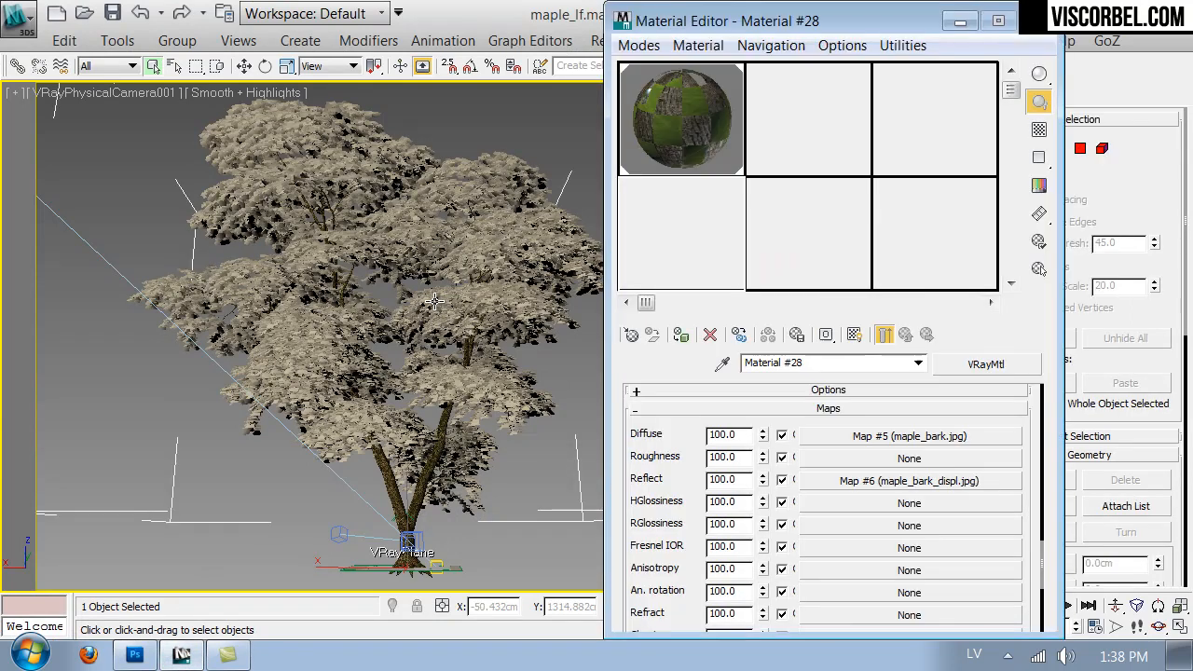
drag(802, 22, 937, 300)
click(908, 485)
click(1169, 300)
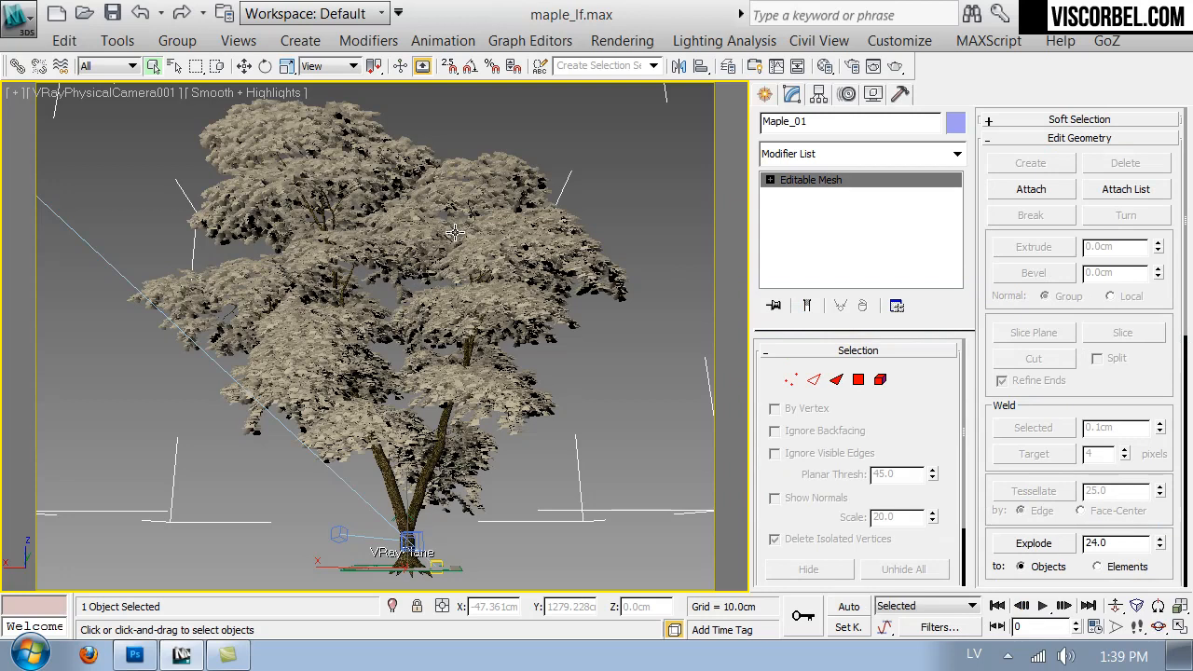
- Select the Maple_01 mesh elements with material ID 2, detach the leaves as a separate object and leave element editing
scroll(1179, 434, down, 2)
click(880, 379)
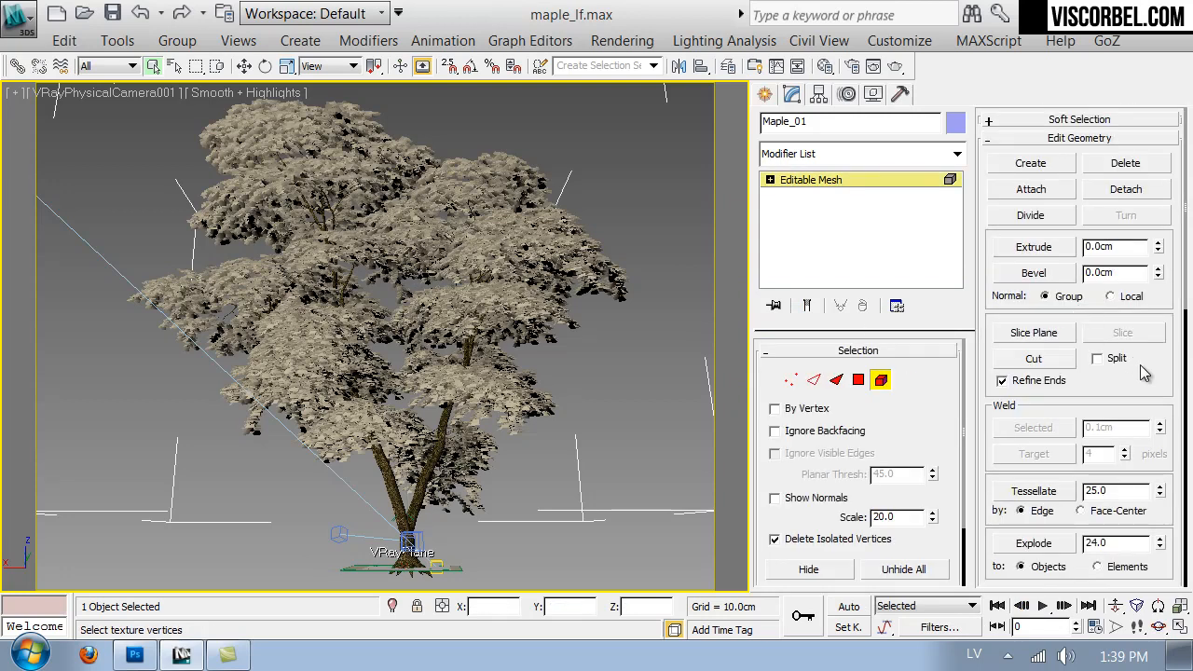
scroll(1129, 355, down, 10)
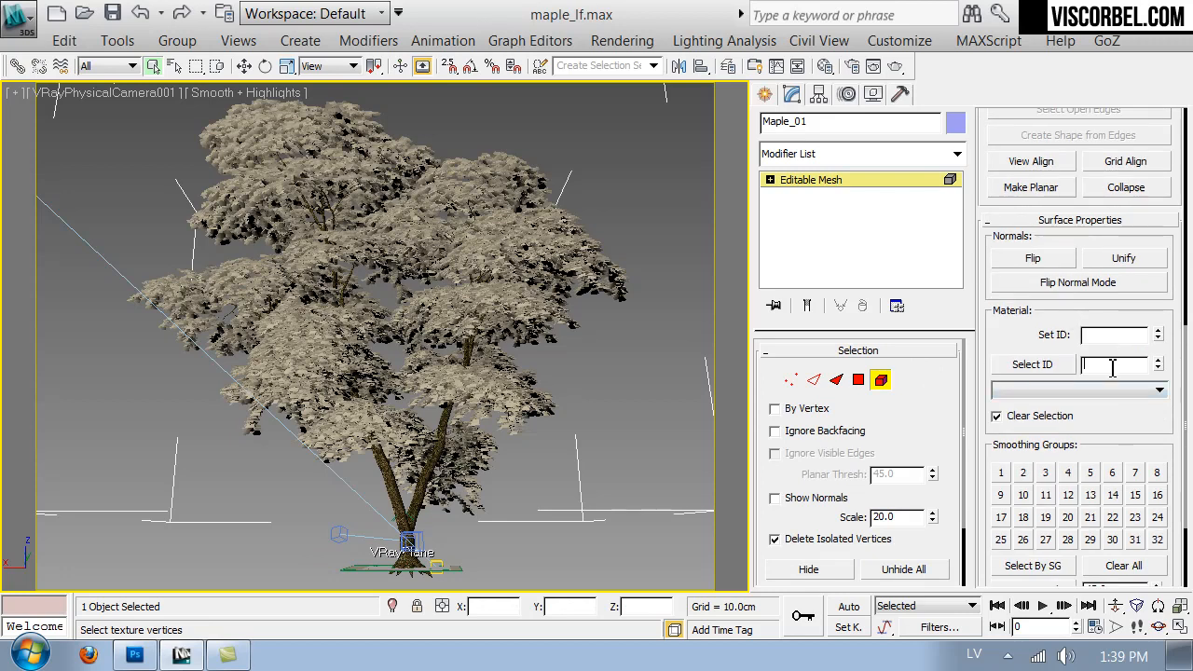
click(1026, 366)
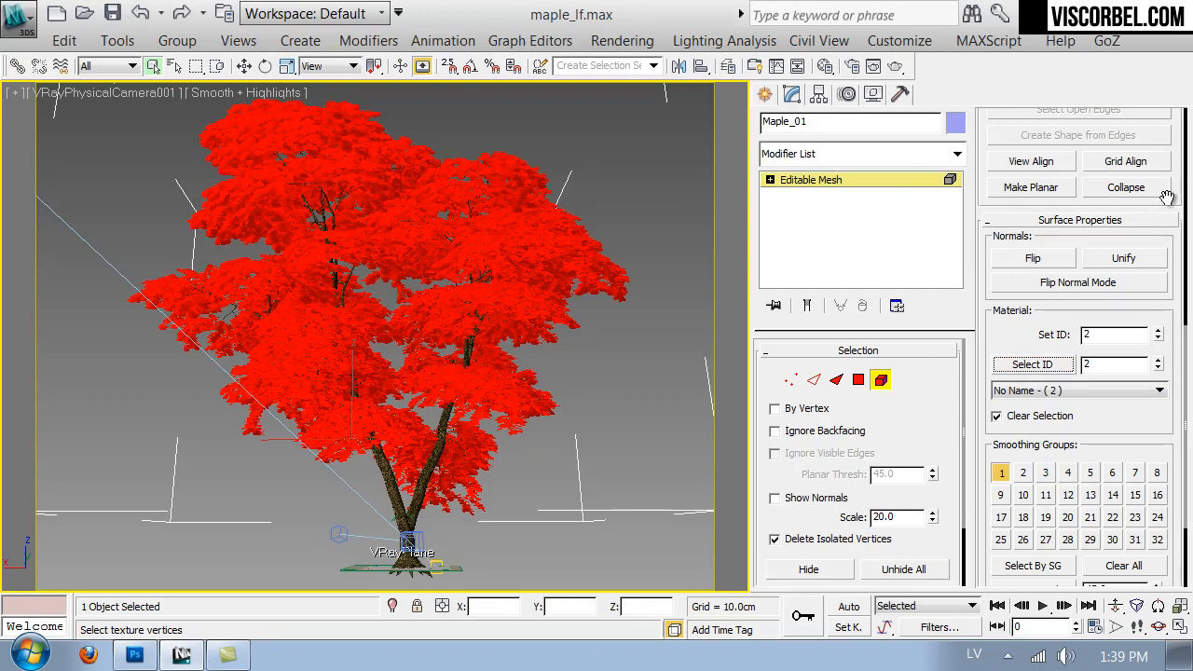
scroll(1165, 217, up, 10)
click(1155, 152)
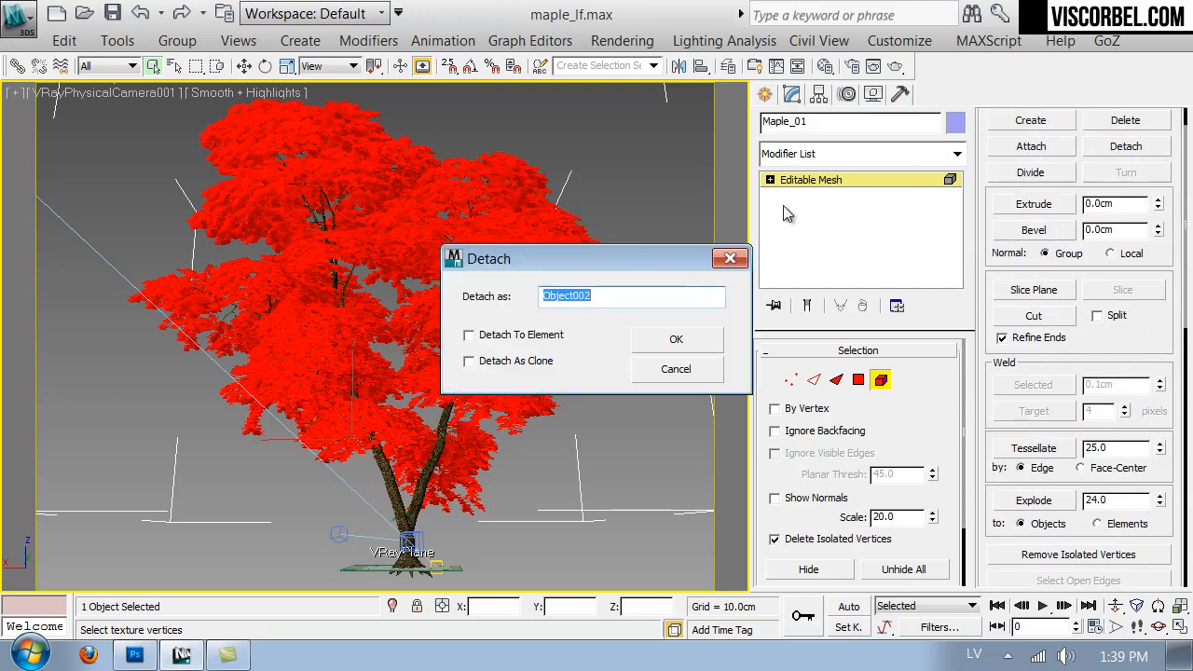
click(682, 342)
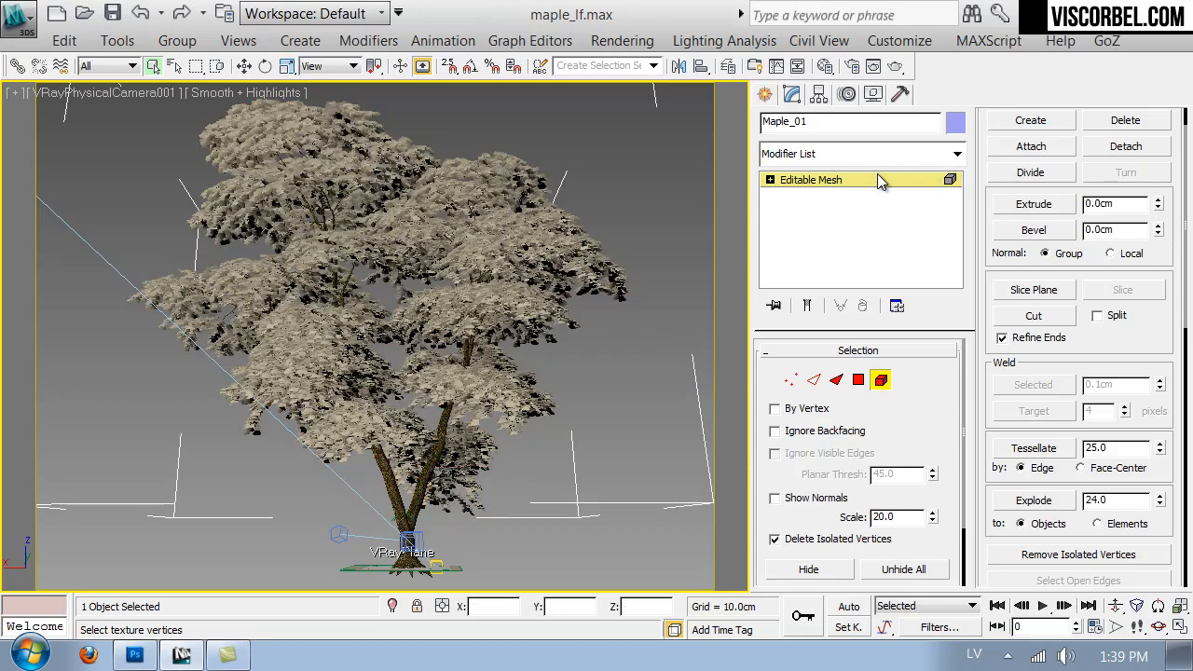
click(876, 178)
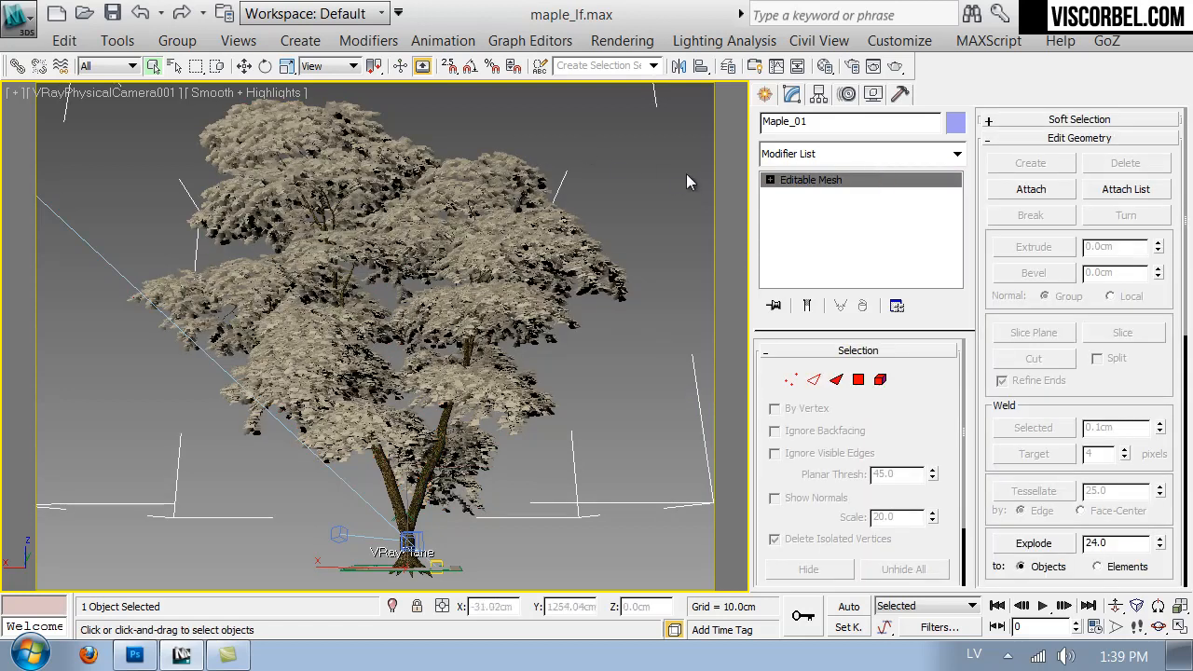
key(Delete)
- Apply a MaterialByElement modifier to the detached leaves, using random distribution with an ID count of 4
key(m)
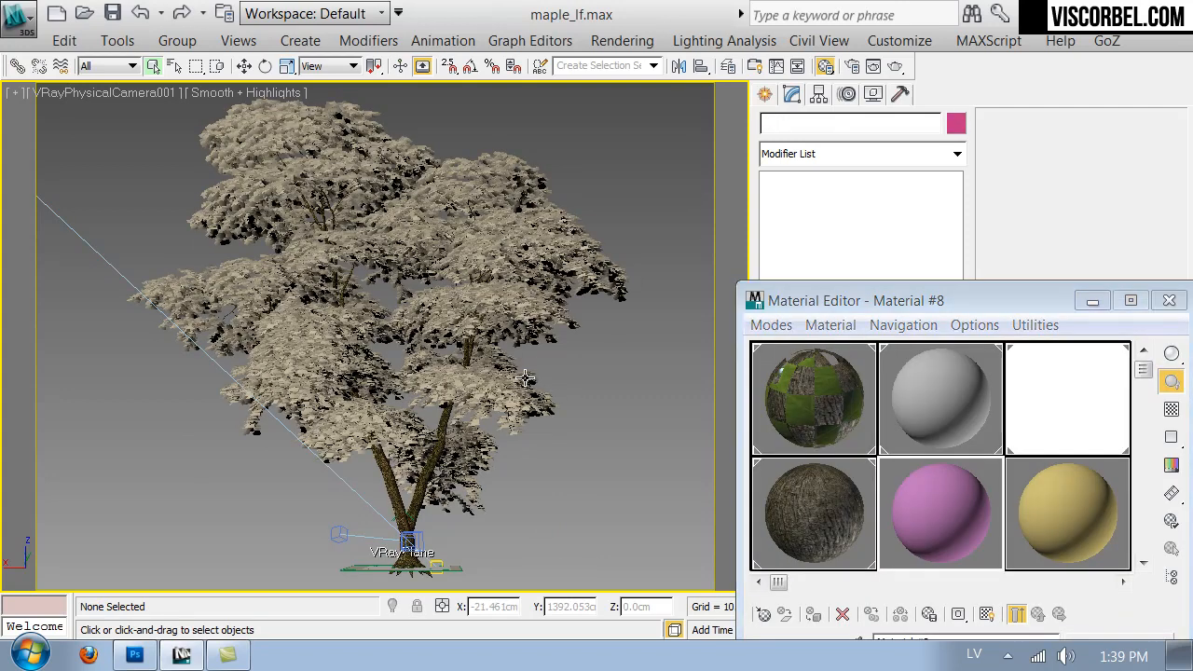
click(952, 152)
scroll(838, 205, down, 15)
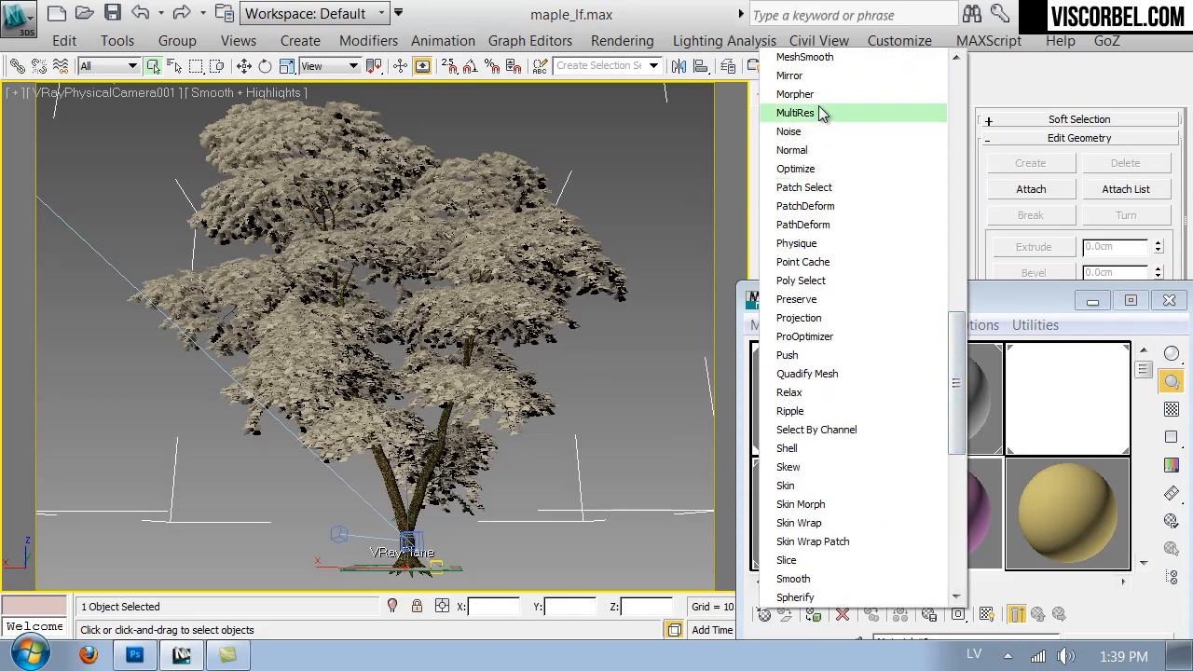
scroll(822, 175, up, 2)
scroll(822, 176, up, 1)
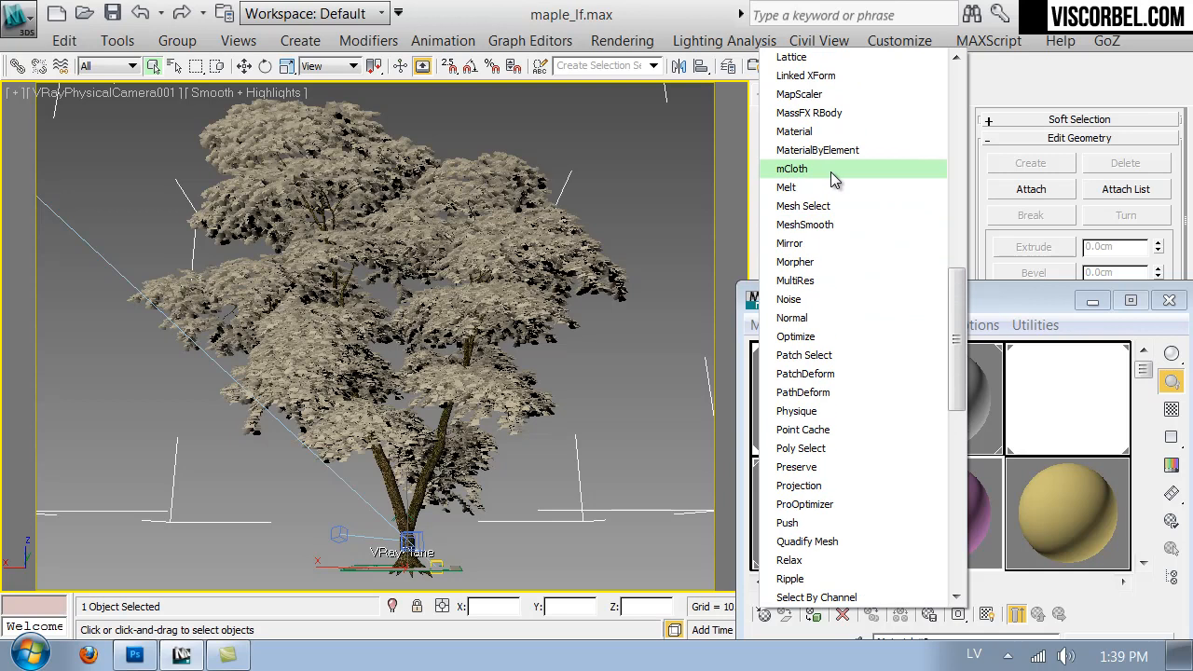
click(834, 151)
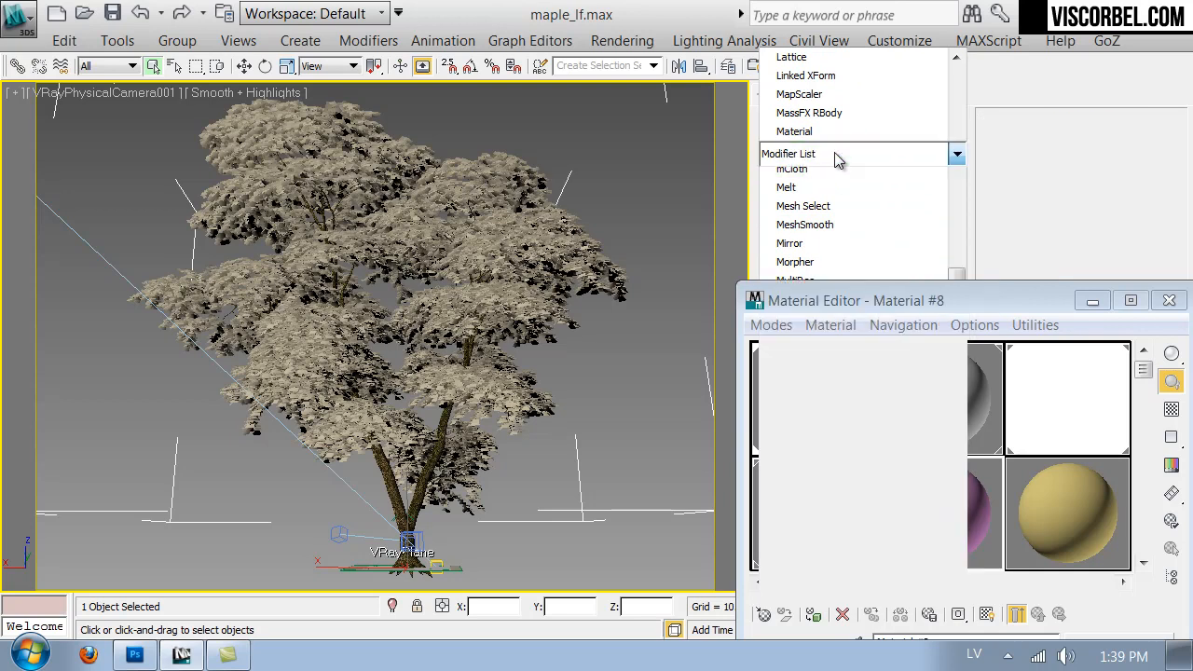
drag(920, 313, 496, 564)
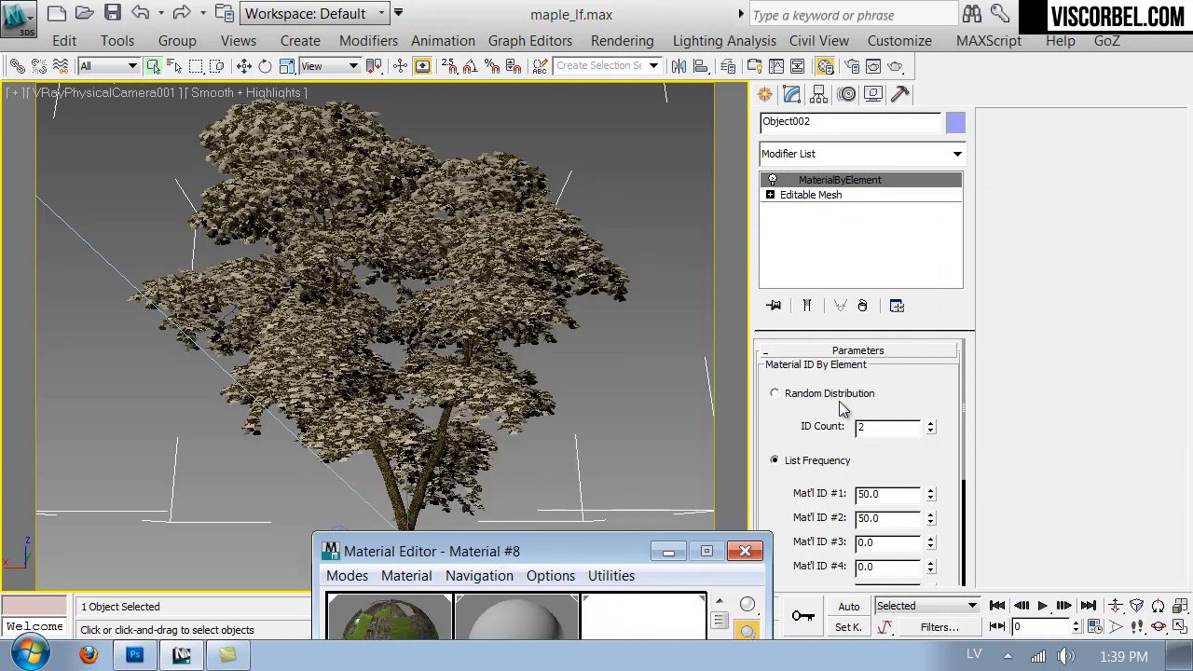
click(865, 396)
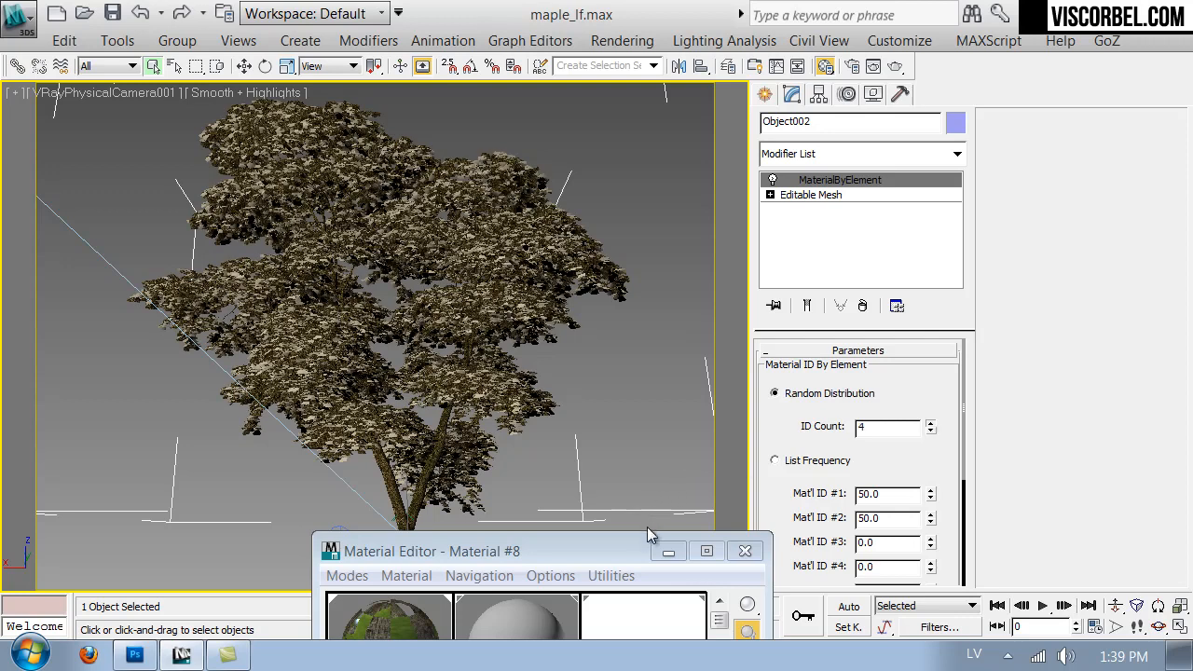
- Turn the unused gray material in the second sample slot into a Multi/Sub-Object material with 4 sub-materials
drag(1188, 229, 1003, 111)
click(893, 190)
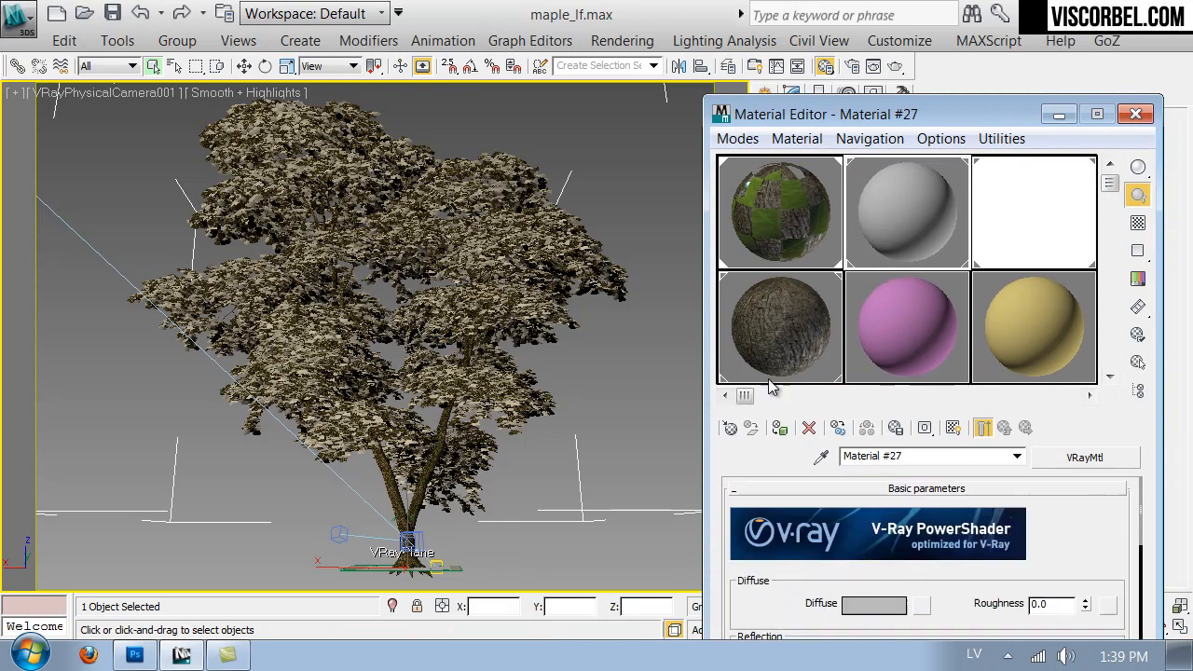
click(731, 434)
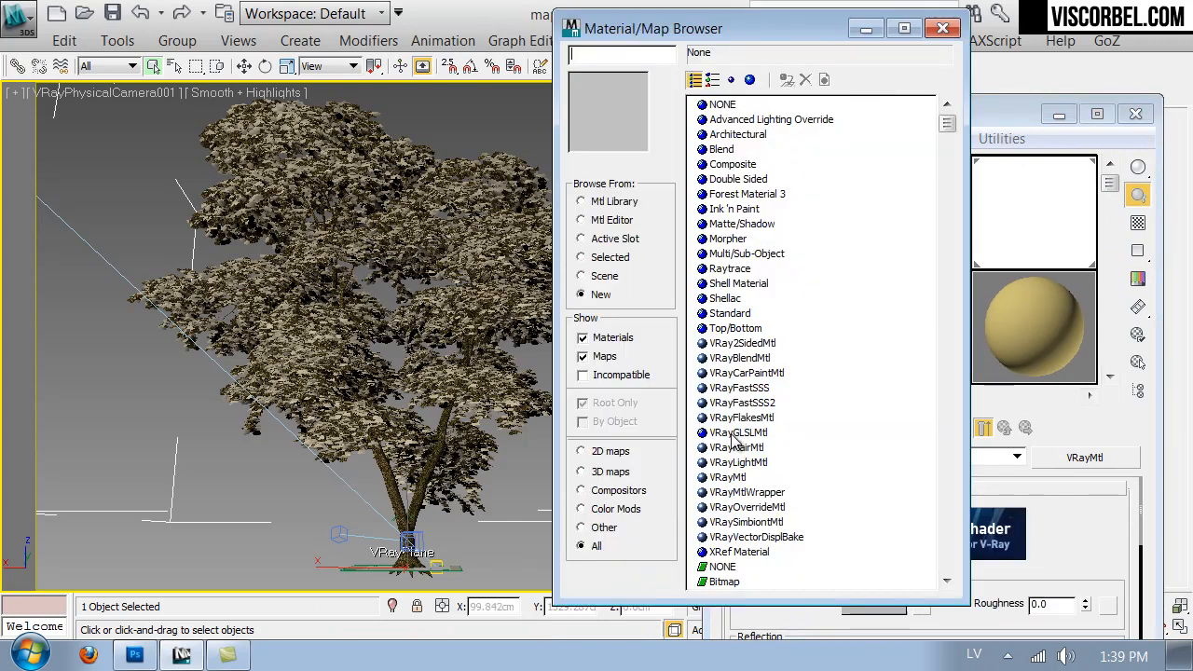
double_click(743, 272)
click(837, 519)
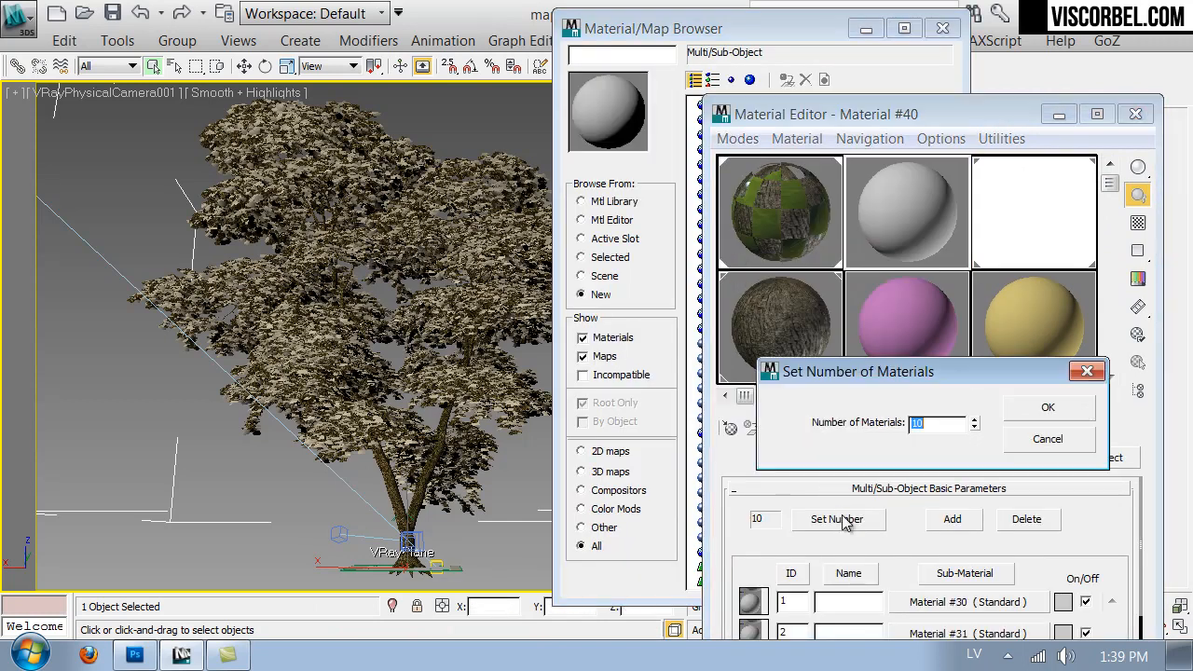
text(4)
click(1042, 410)
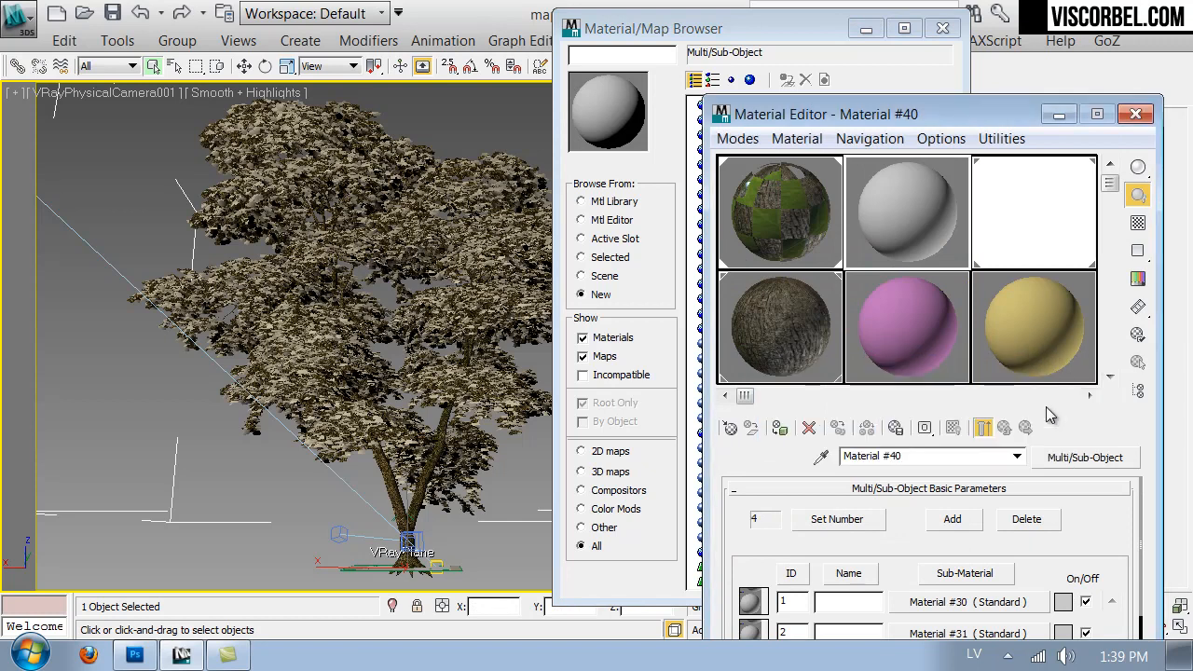
- Place the Tree material's VRay2SidedMtl leaf in the pink sample slot, and add it as a copy to ID 1 of the new multi-material
click(743, 218)
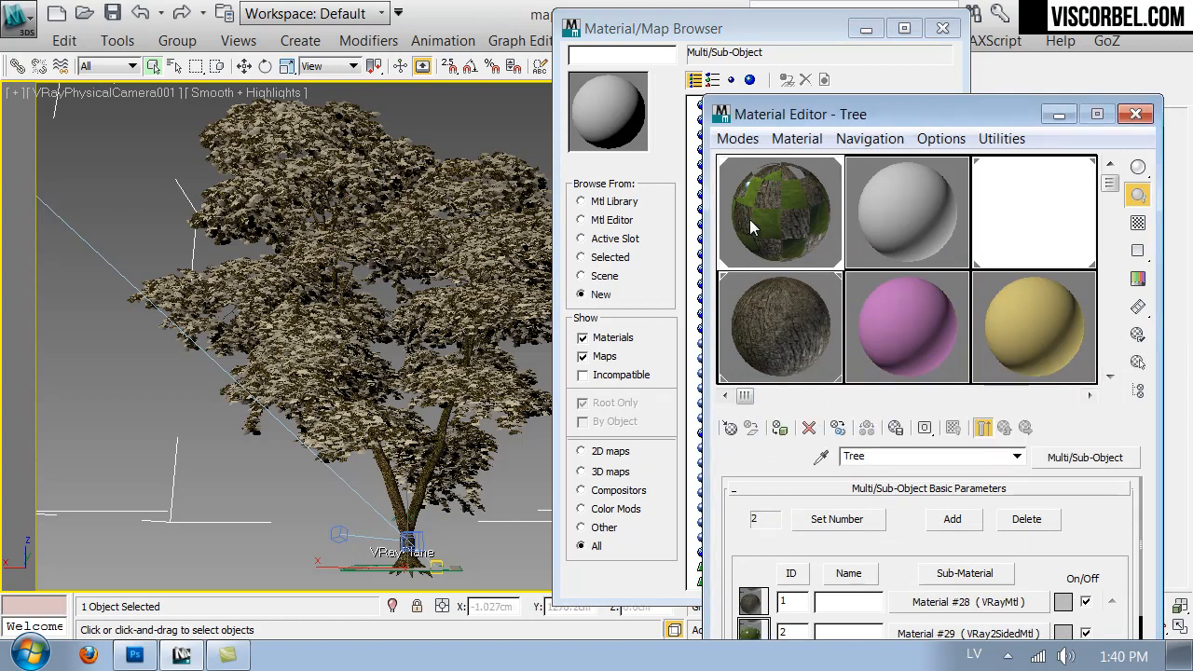
drag(941, 630, 930, 332)
click(890, 491)
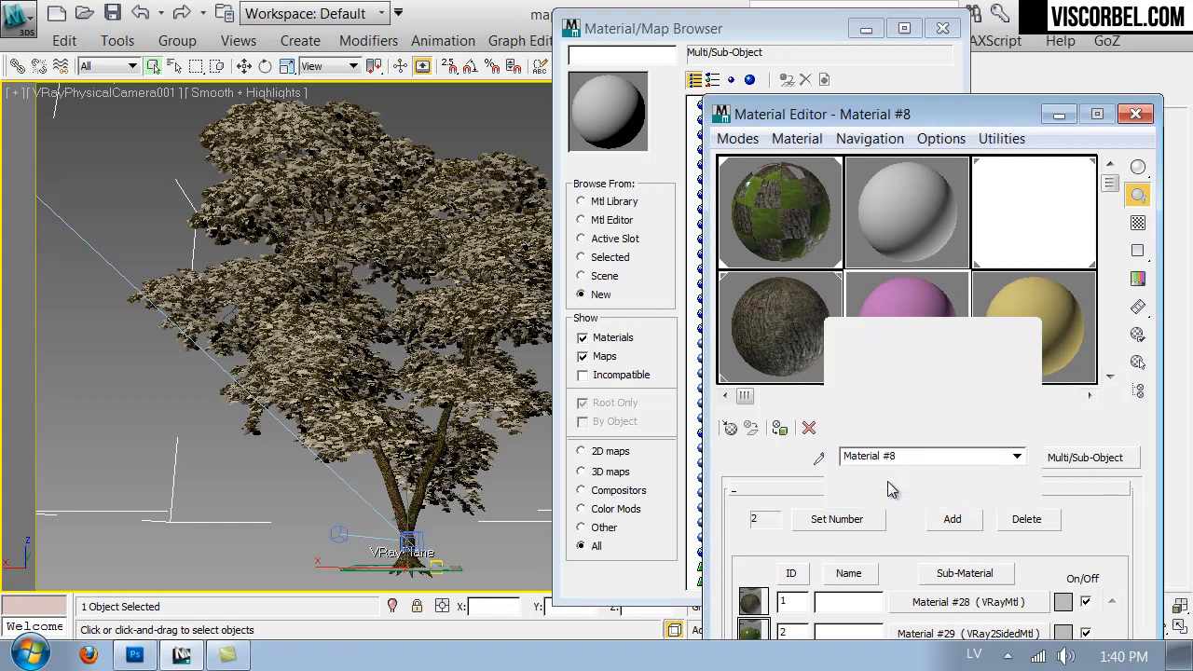
click(890, 213)
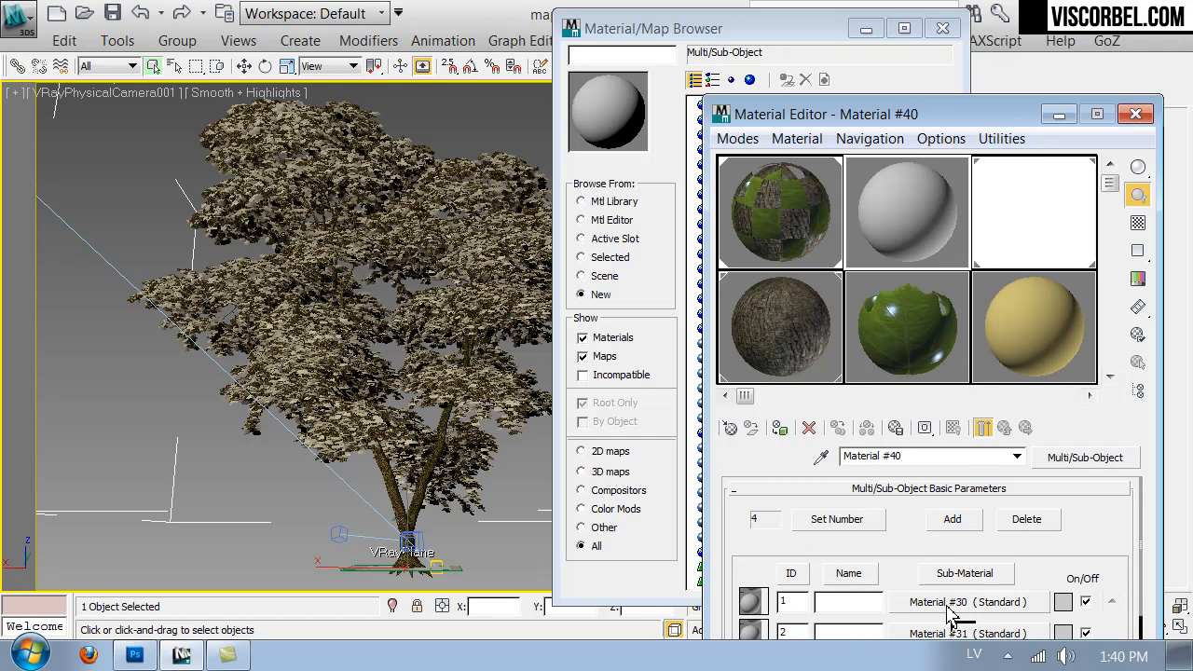
drag(951, 611, 951, 610)
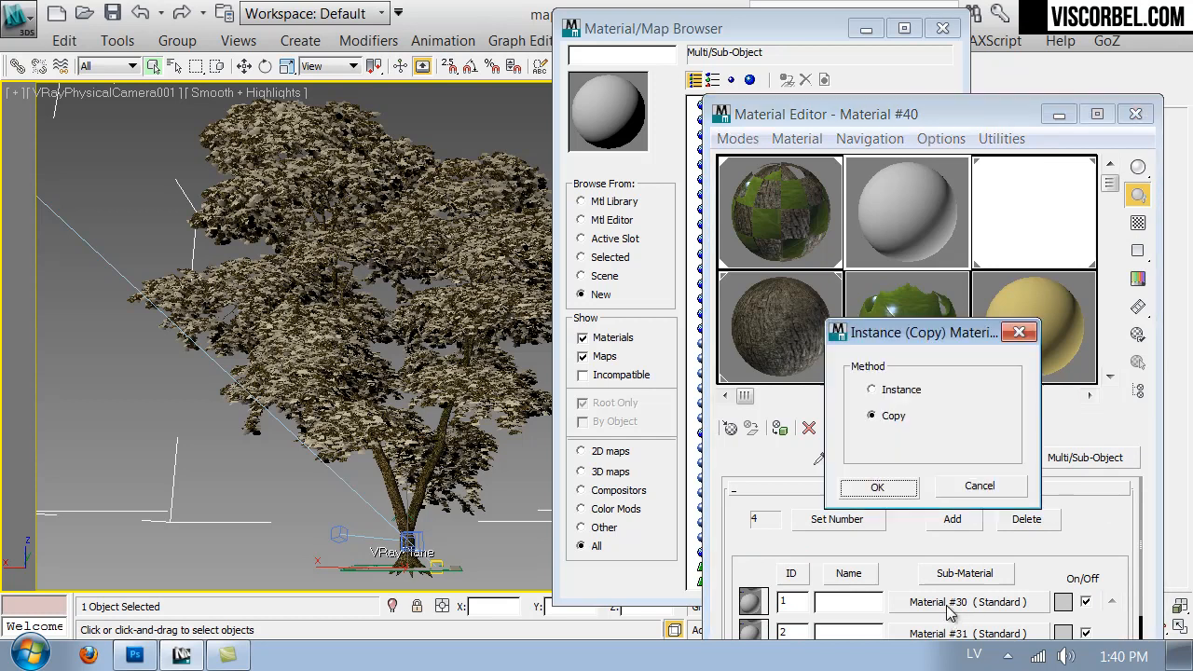
click(881, 488)
click(942, 28)
drag(941, 122, 829, 29)
- Load leaf_diffuse_red.png as the diffuse bitmap of sub-material 1's front material, and show the material on the detached leaves in the viewport
click(852, 508)
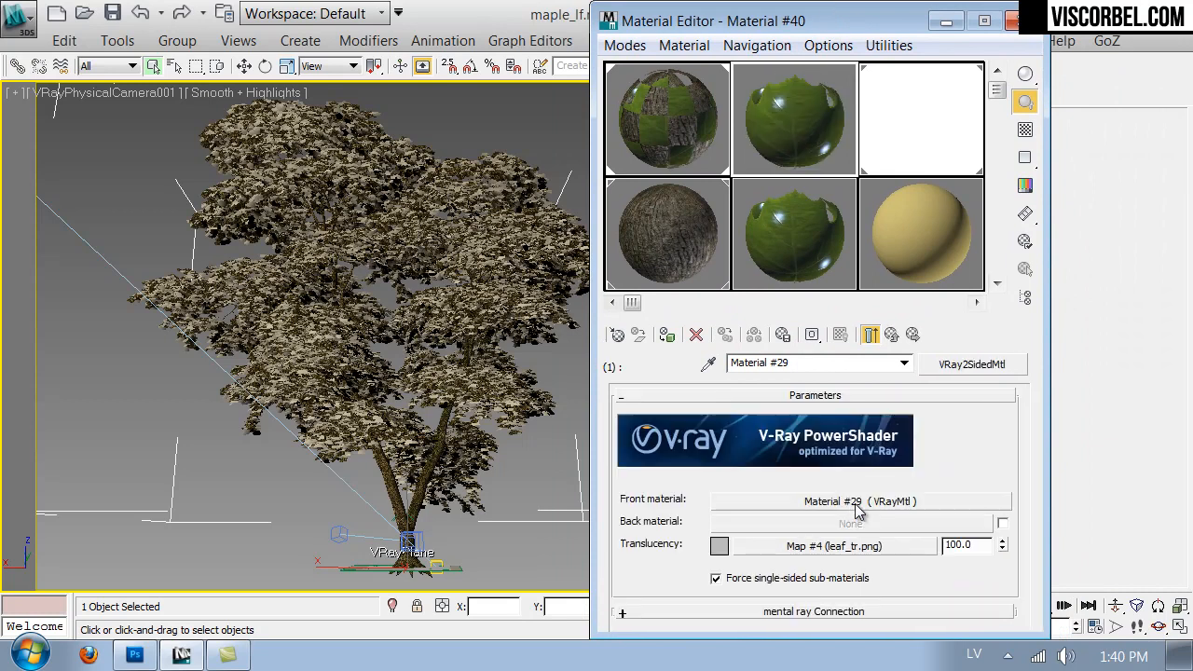
click(851, 507)
drag(669, 421, 643, 567)
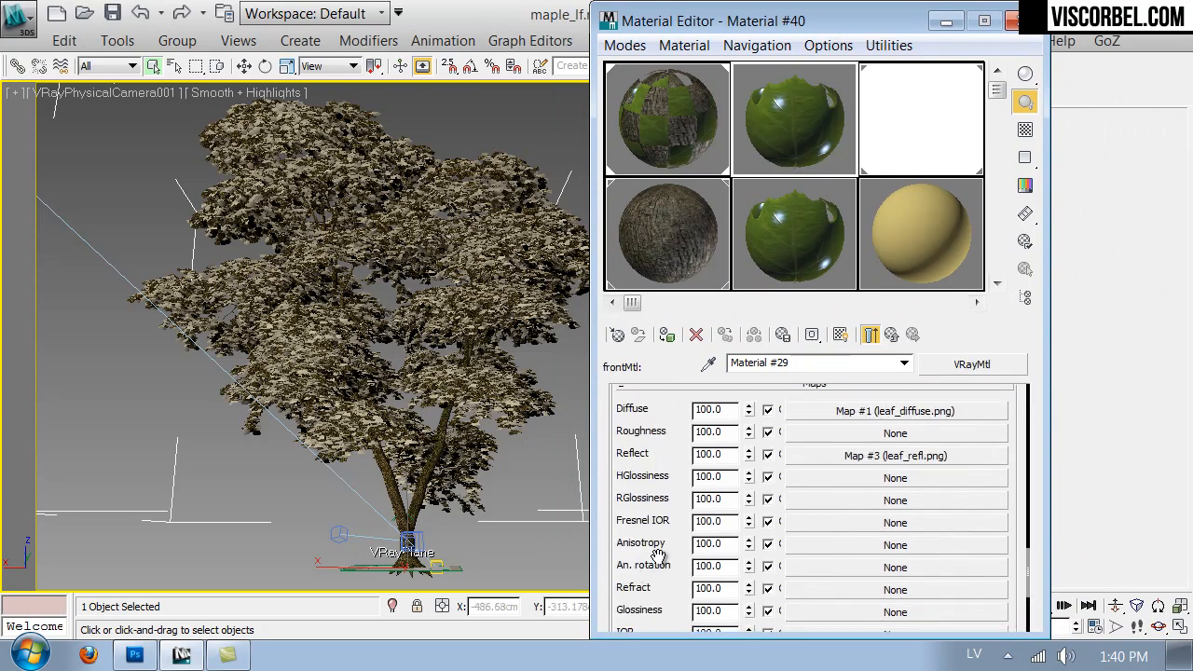
click(936, 407)
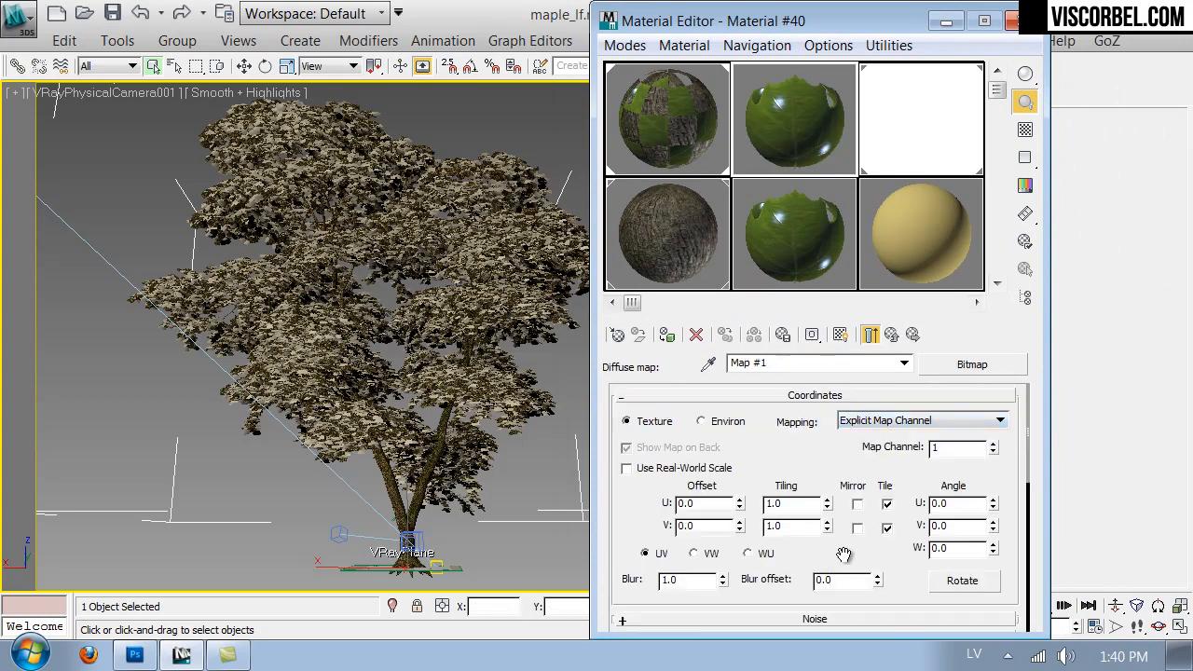
scroll(841, 555, down, 3)
click(872, 513)
double_click(542, 293)
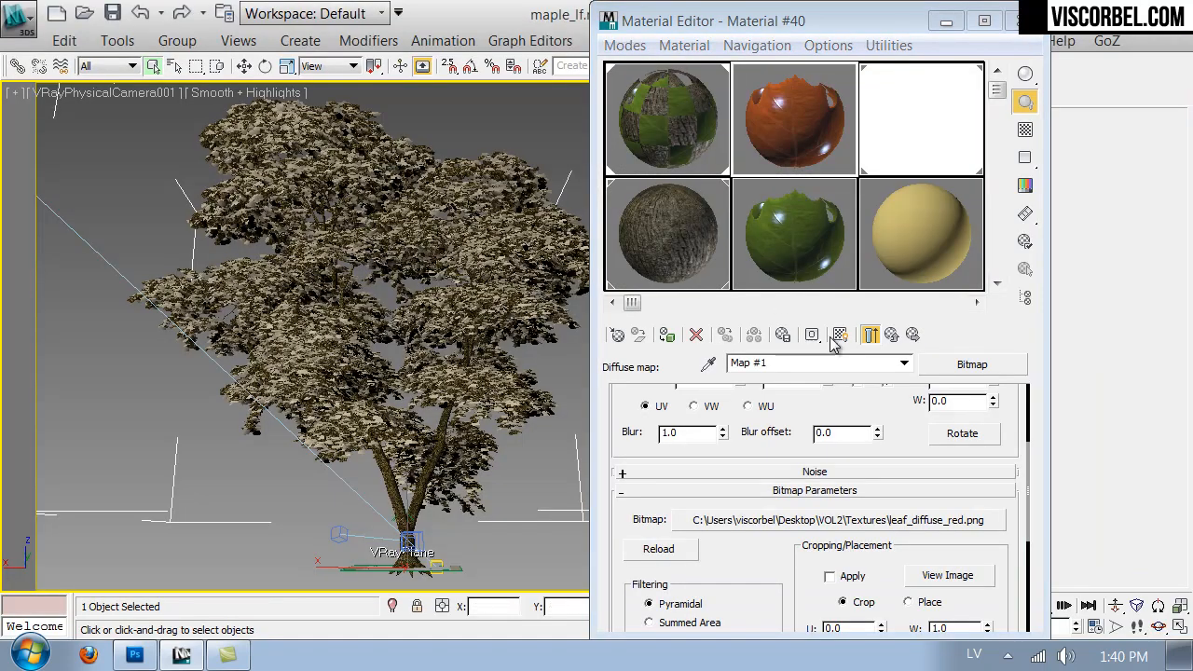
click(837, 337)
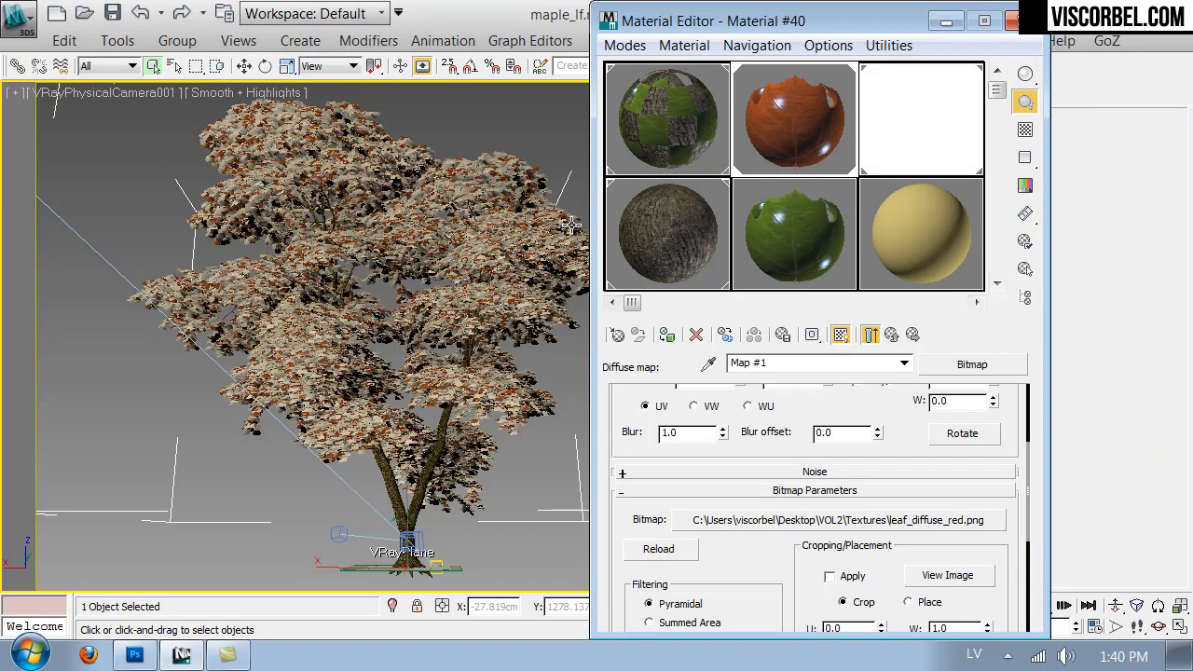
- Copy the red leaf sub-material from ID 1 into IDs 2, 3 and 4 as independent copies
click(894, 335)
click(895, 335)
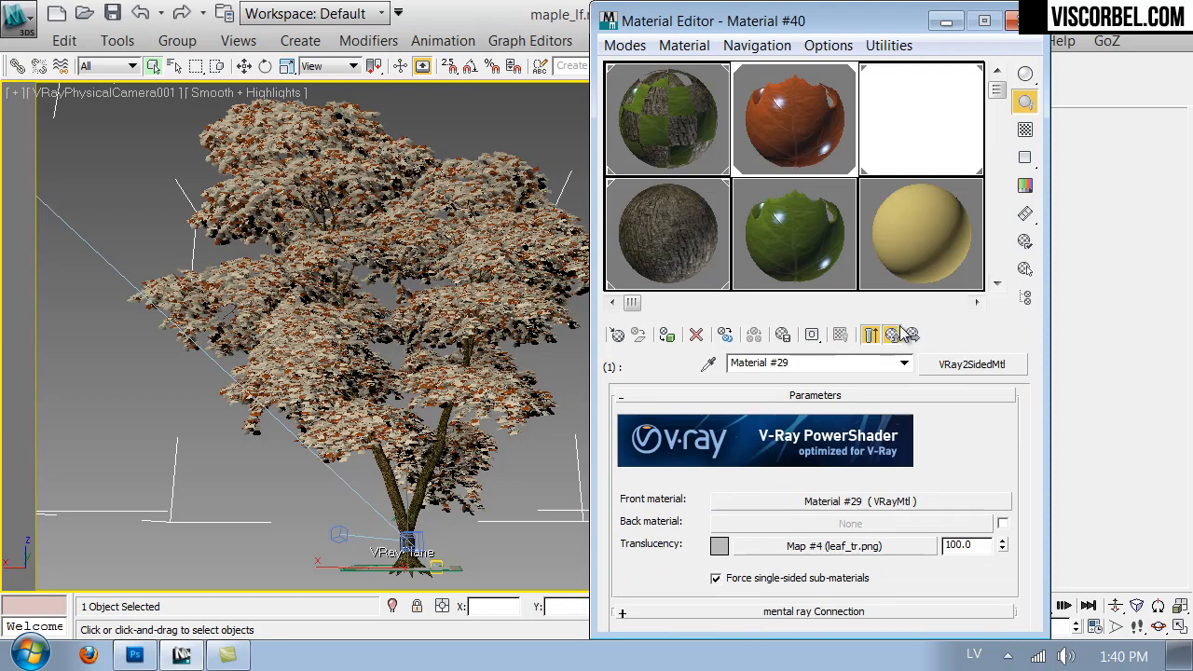
click(900, 334)
right_click(841, 518)
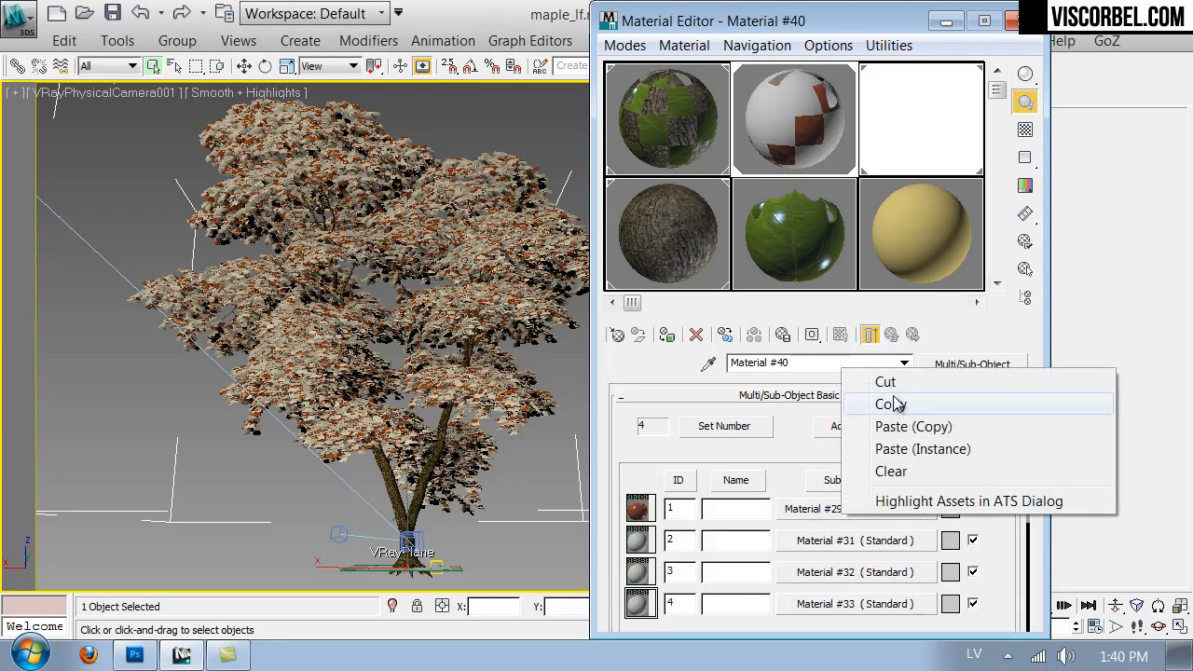
click(891, 403)
right_click(827, 538)
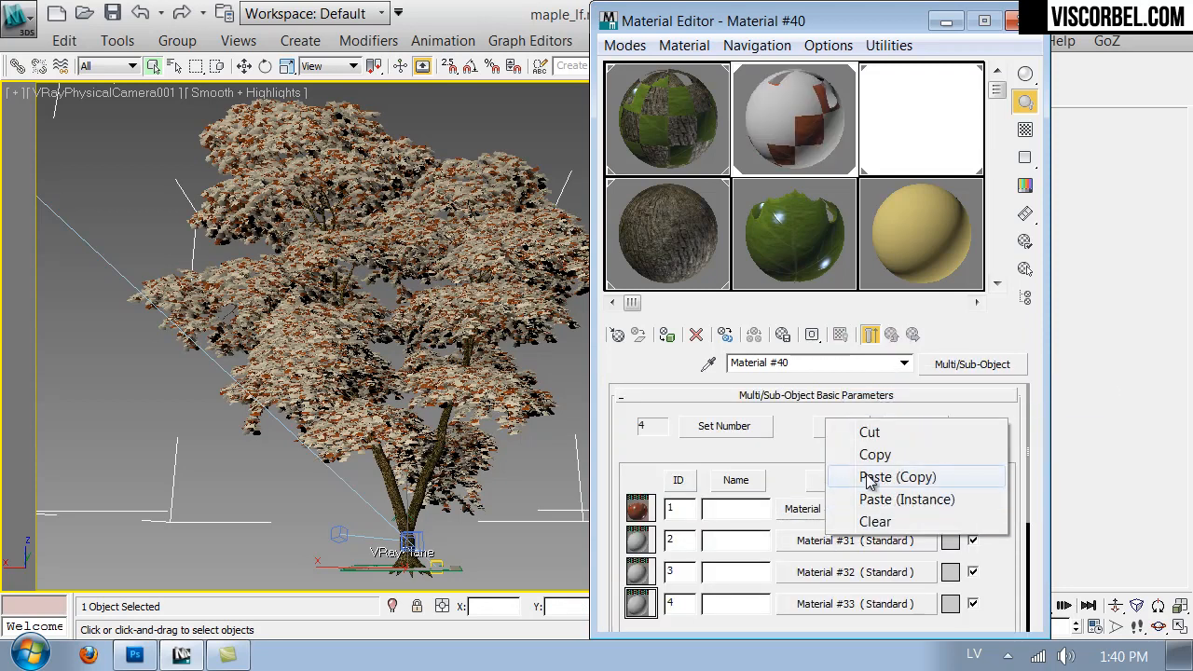
click(874, 477)
right_click(811, 572)
click(882, 522)
right_click(832, 604)
click(880, 541)
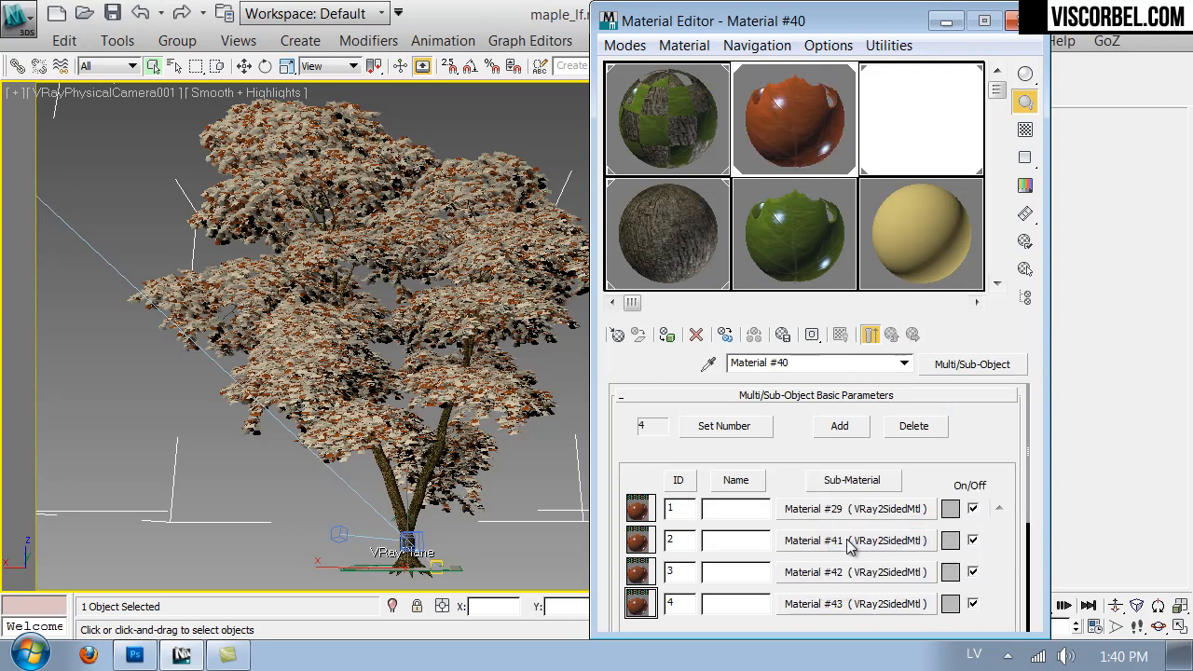
- Replace the diffuse bitmap of sub-material 2's front material with leaf_diffuse_yellow.png, and display the map in the viewport
click(850, 541)
click(858, 501)
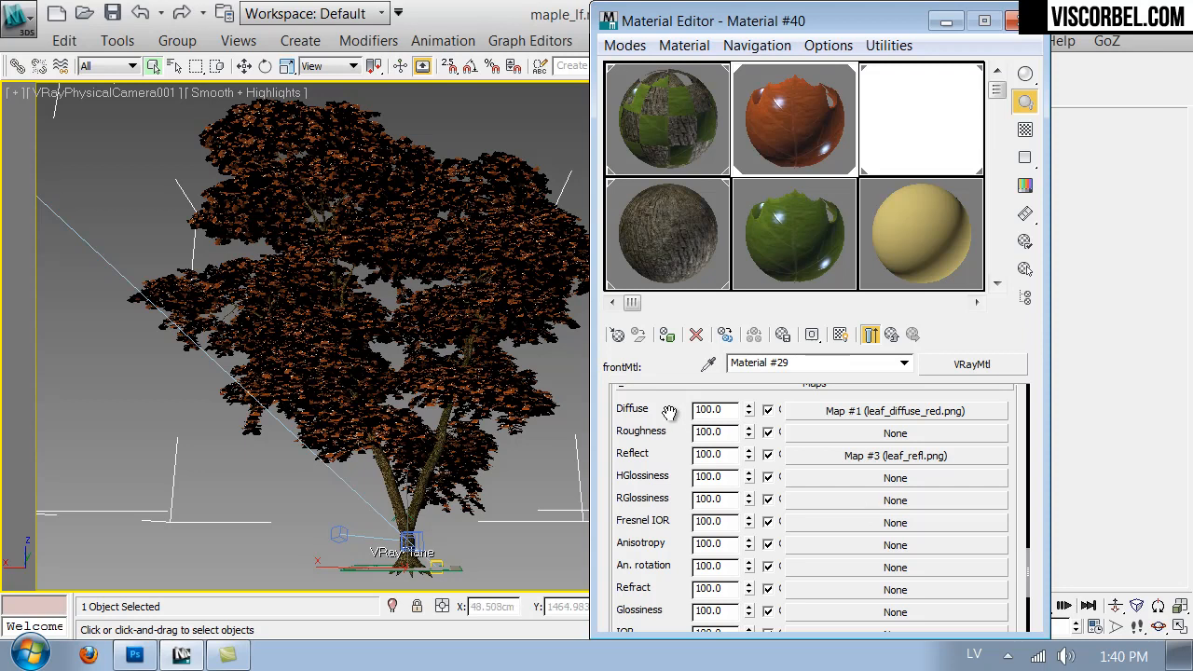
drag(669, 412, 741, 476)
click(850, 478)
drag(821, 475, 817, 281)
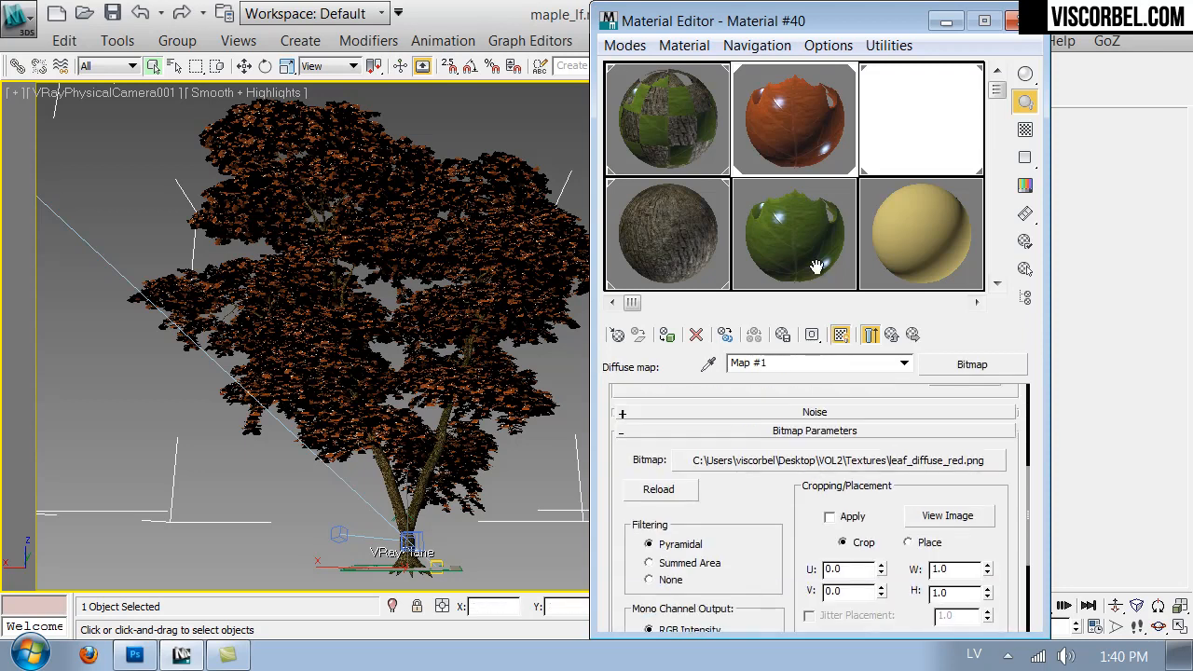
click(816, 463)
click(671, 327)
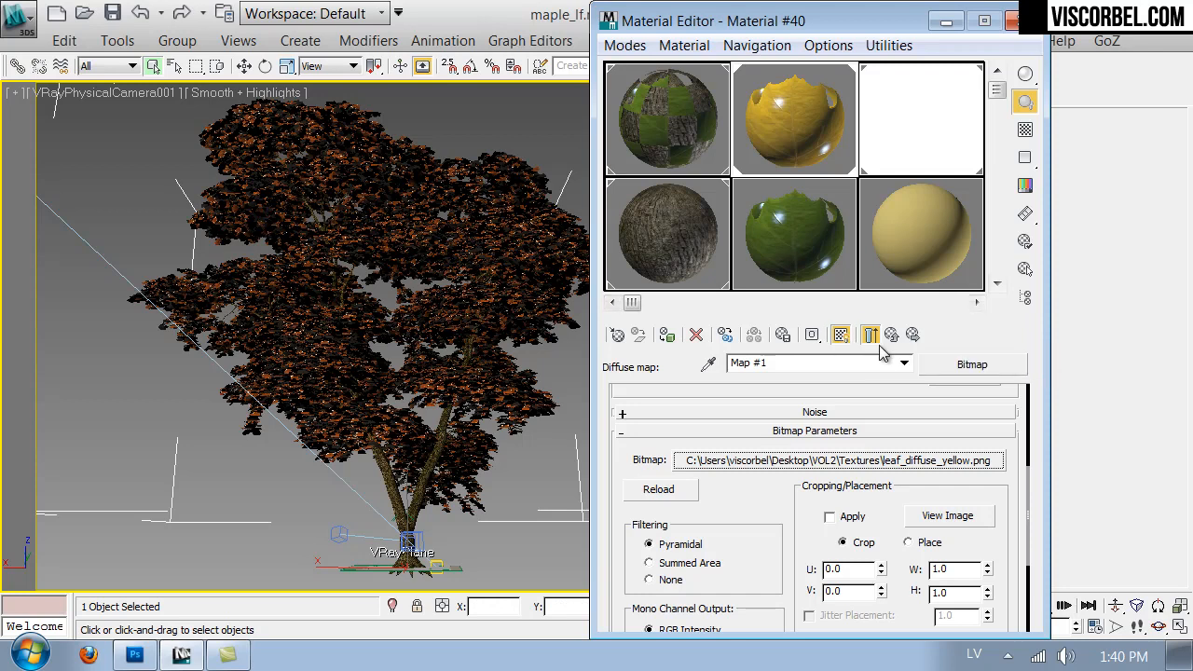
click(871, 337)
click(871, 475)
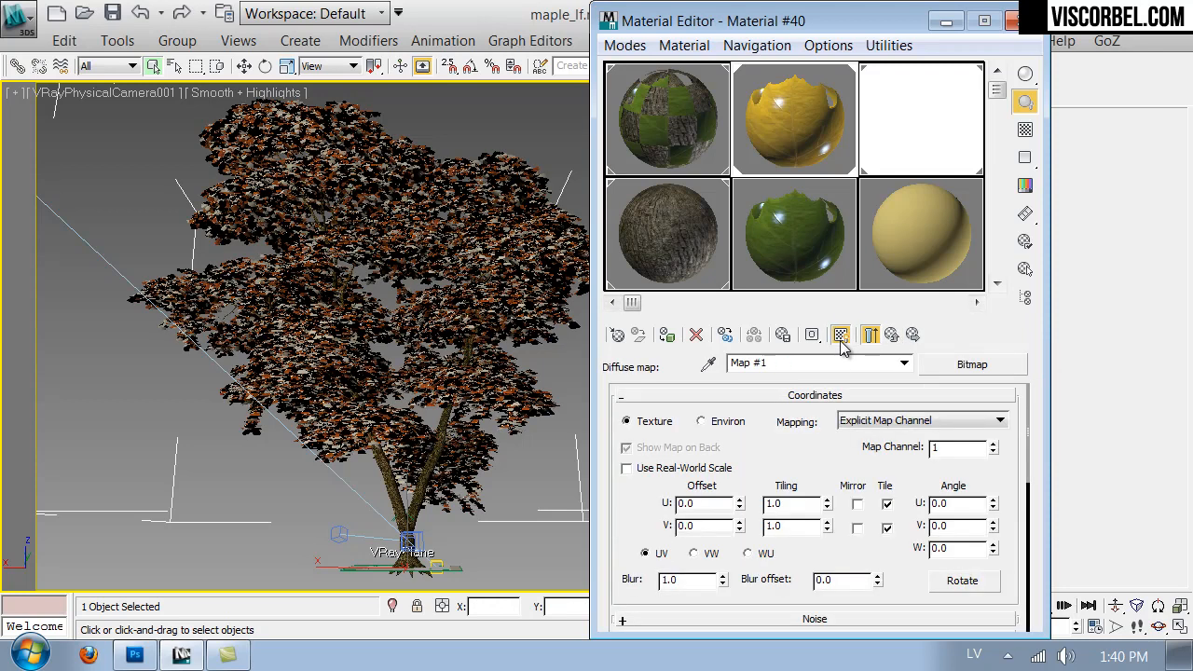
click(840, 336)
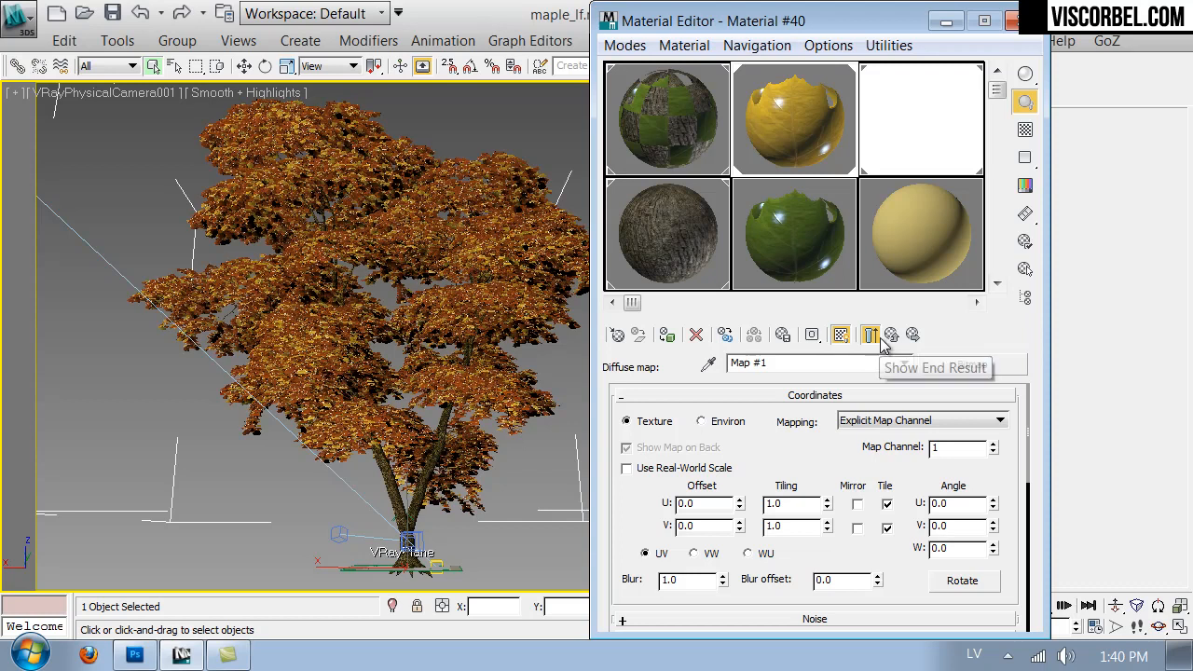
click(872, 335)
click(892, 335)
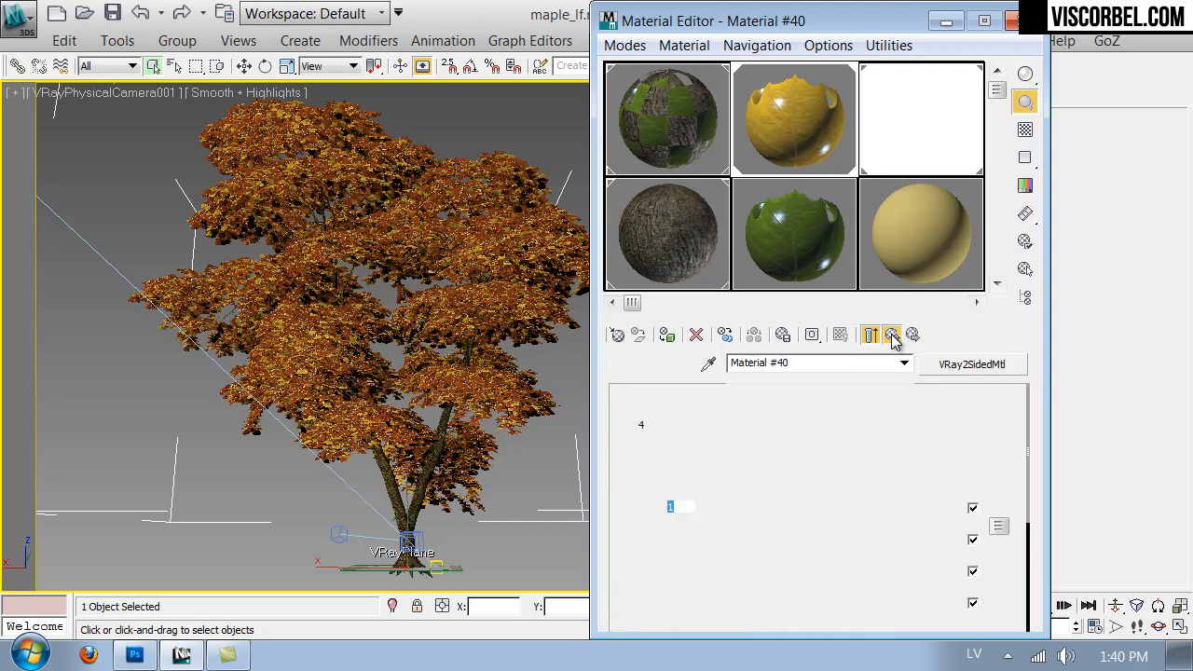
- Wrap the red leaf diffuse map of sub-material 3's front material in a Color Correction map, keeping the bitmap as its sub-map
right_click(850, 548)
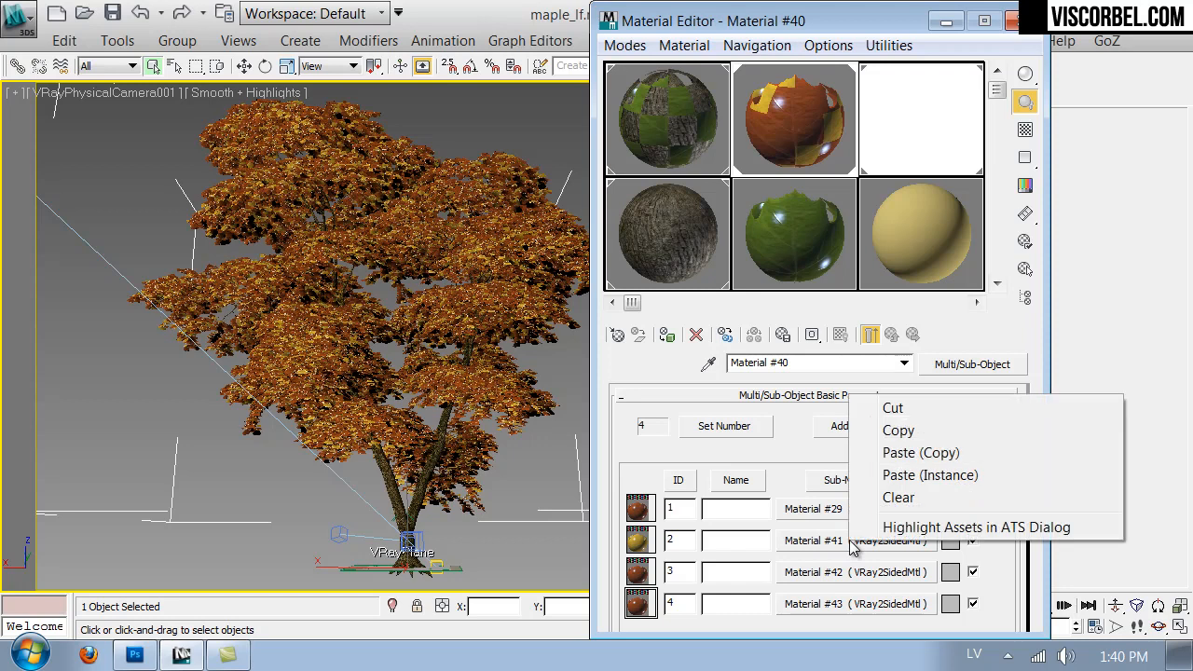
click(904, 426)
click(829, 576)
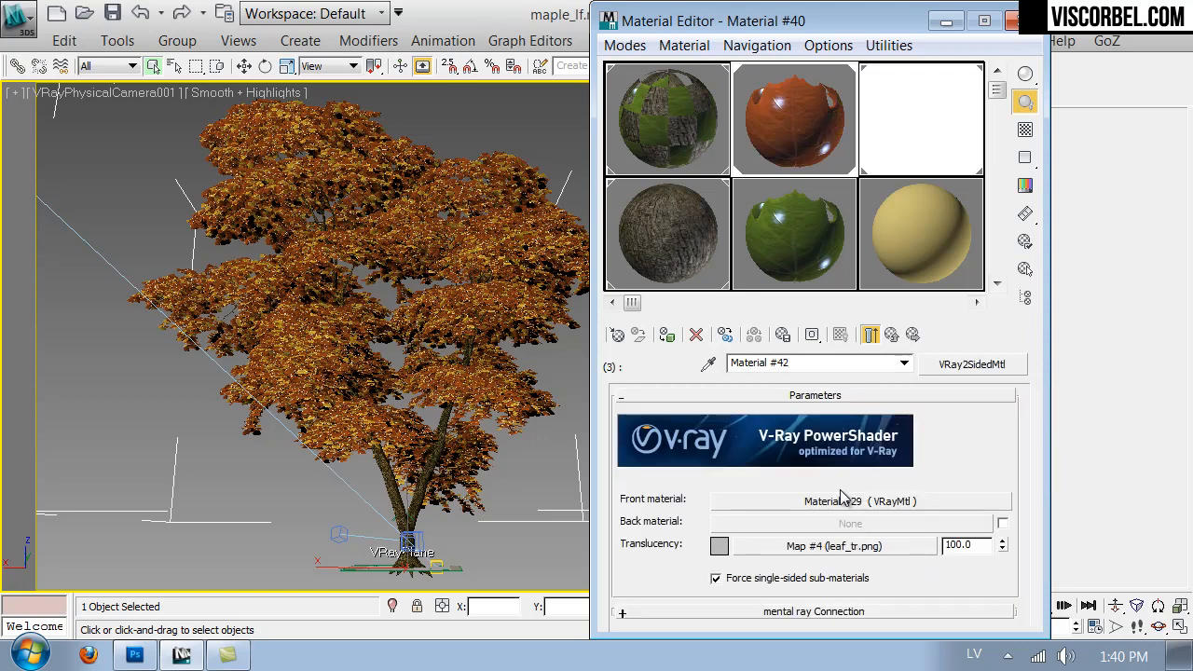
click(843, 492)
drag(638, 410, 645, 453)
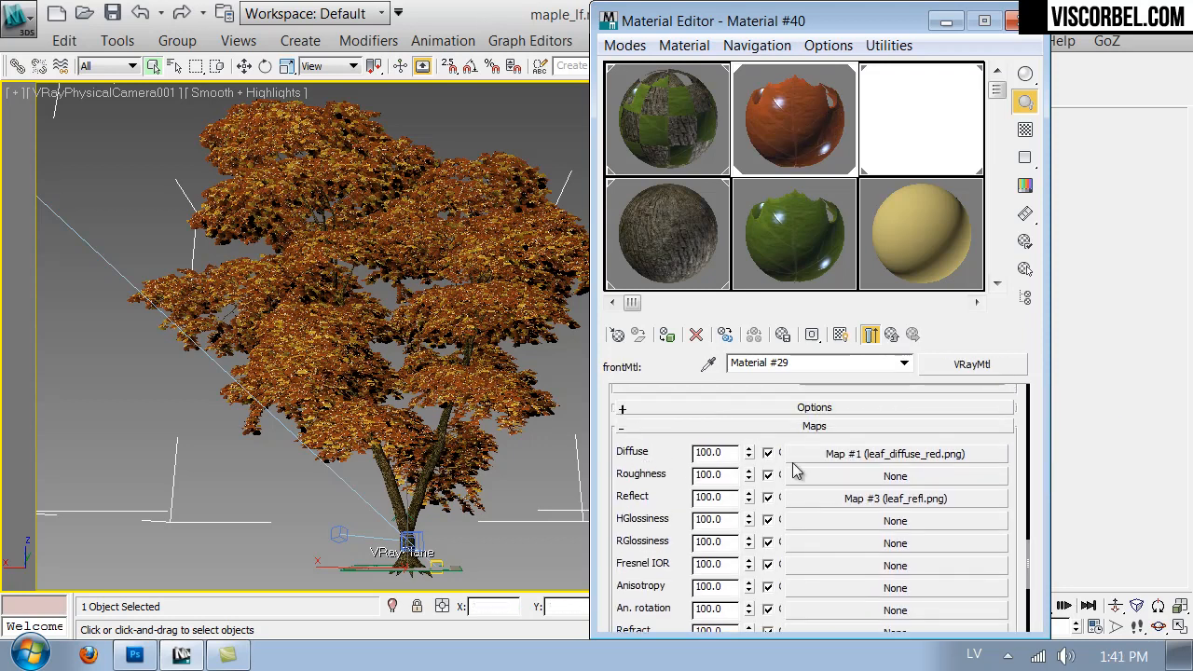
click(865, 457)
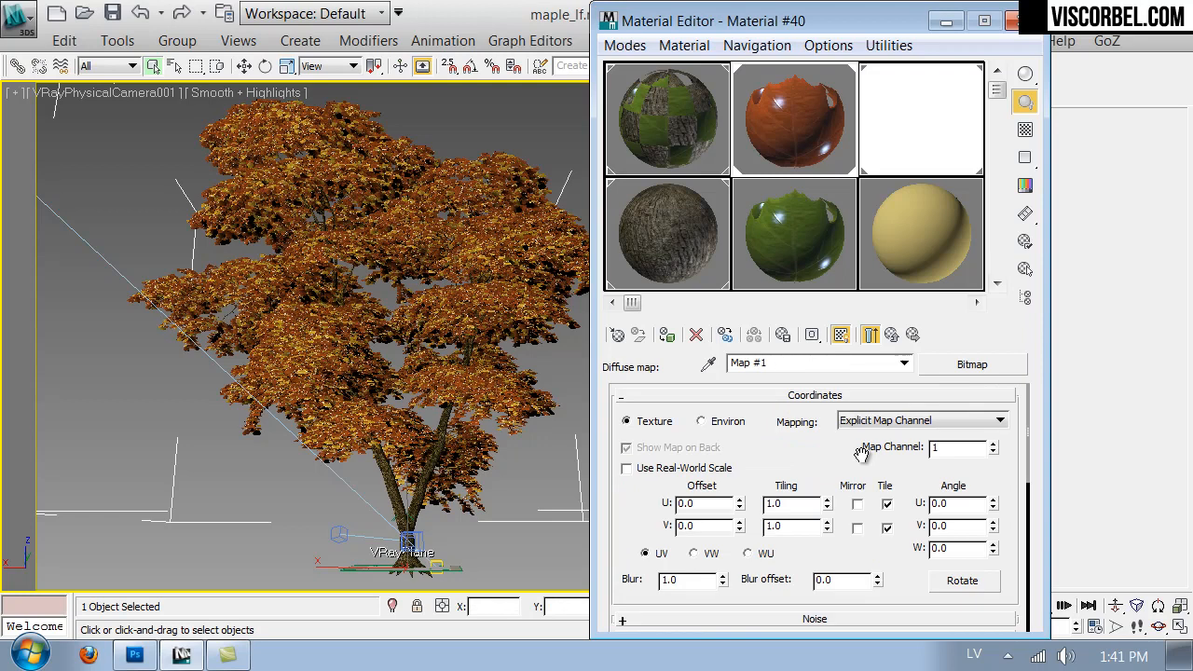
click(946, 366)
click(630, 362)
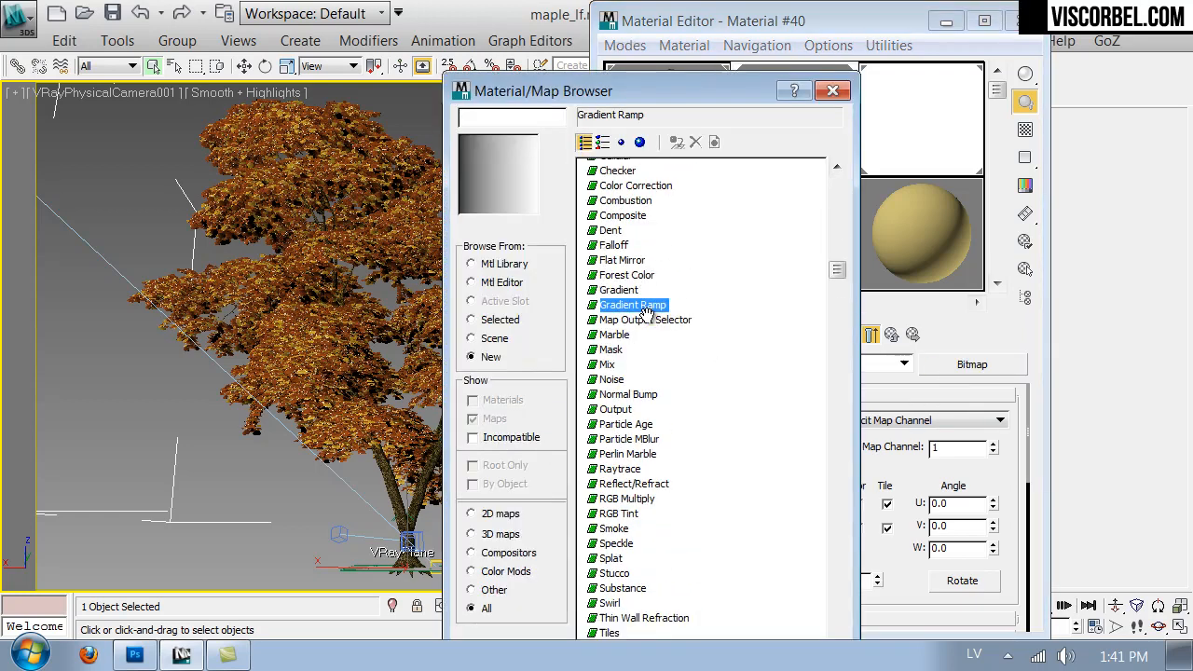
click(635, 243)
double_click(643, 244)
click(788, 386)
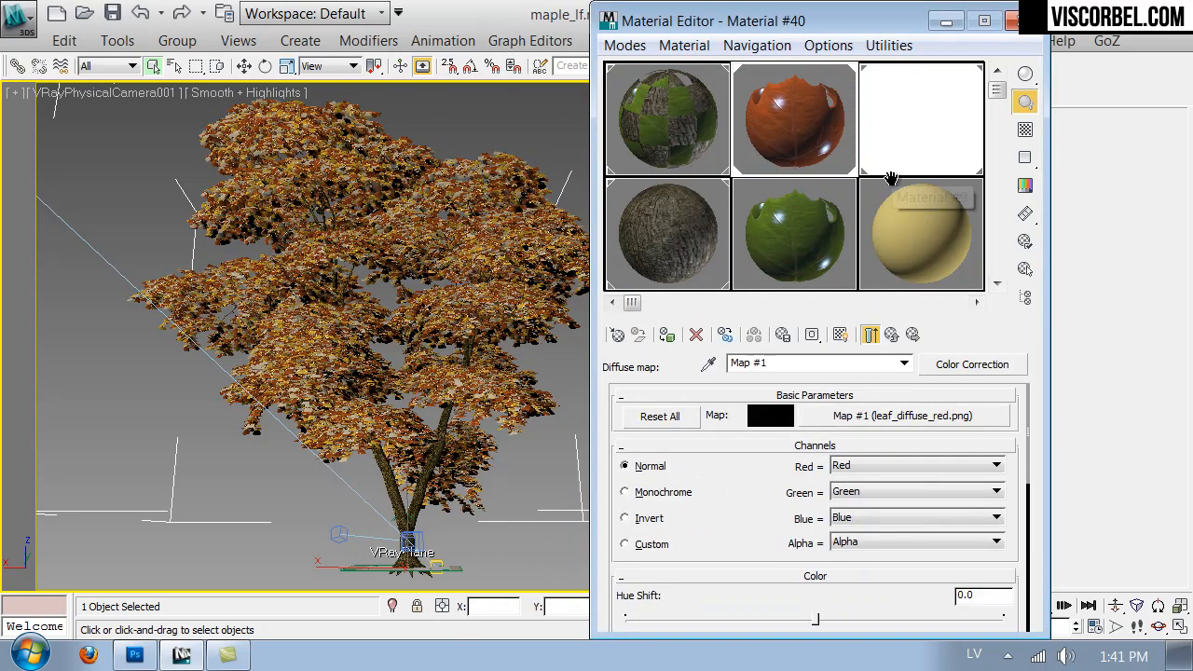
- Set the Color Correction hue shift to 12.889 and saturation to 37.284, show the map in the viewport, and return to the multi-material's root
drag(745, 501, 766, 291)
drag(816, 411, 829, 413)
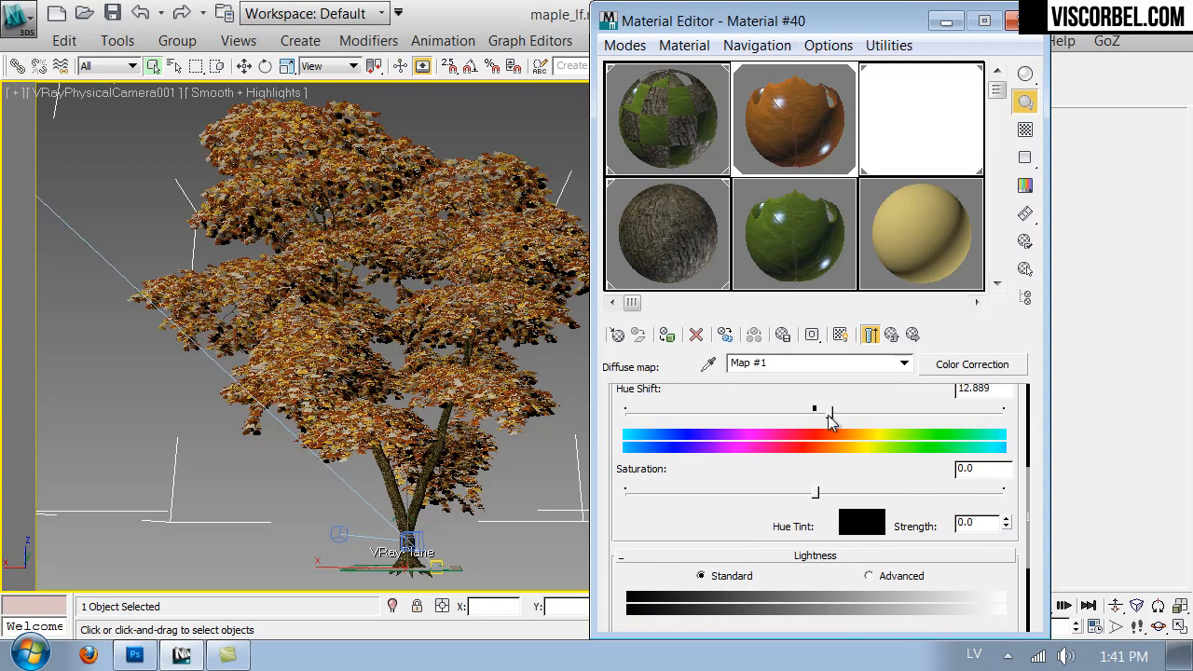
drag(816, 492, 886, 493)
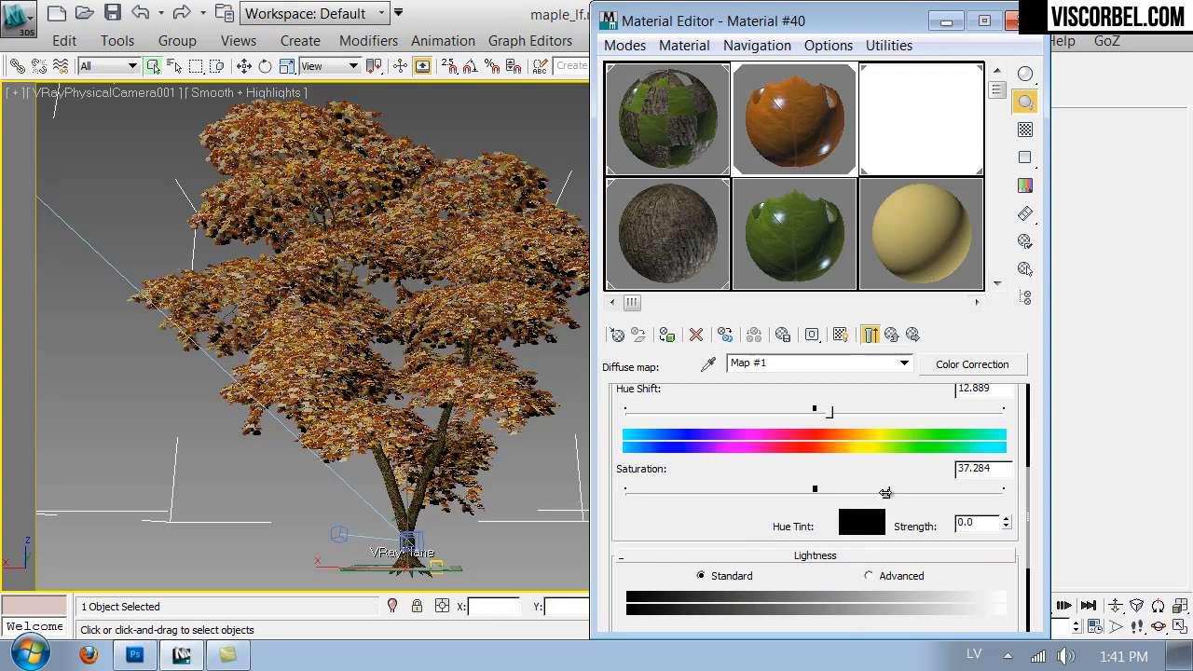
click(839, 338)
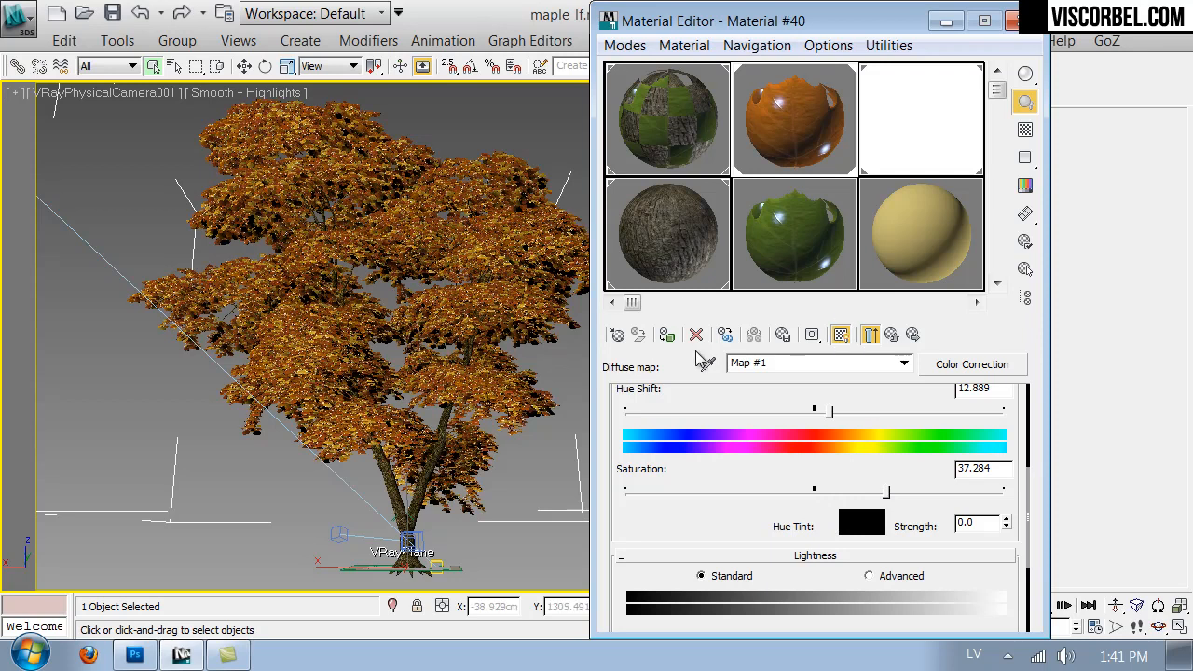
click(891, 335)
click(891, 337)
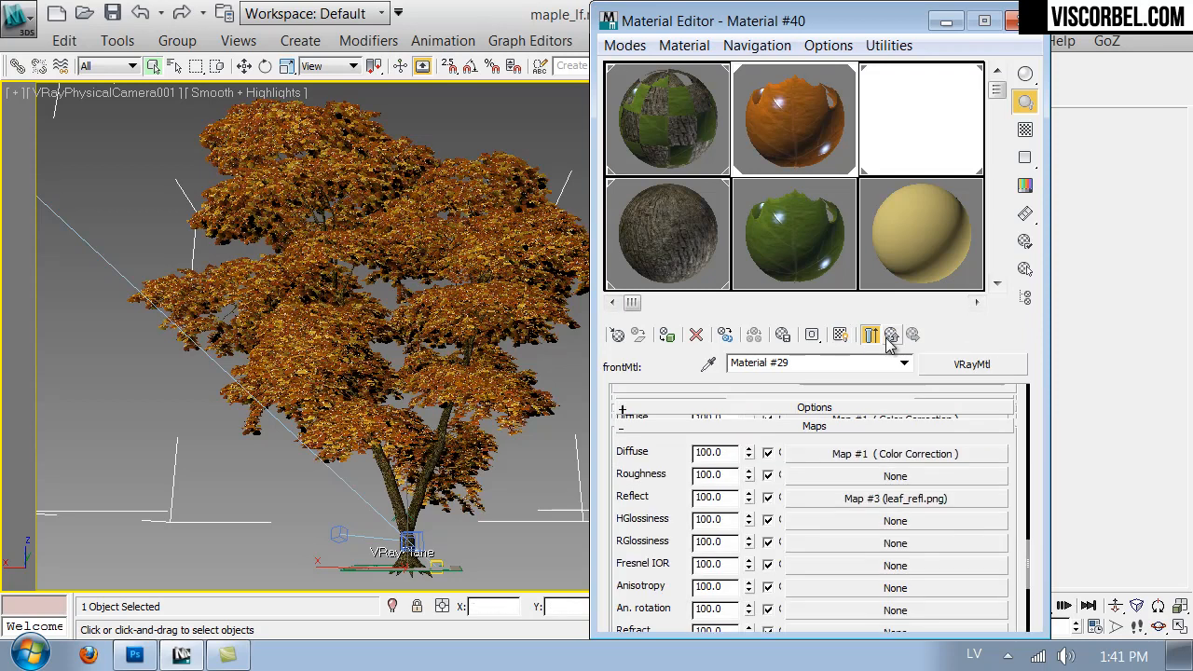
click(891, 337)
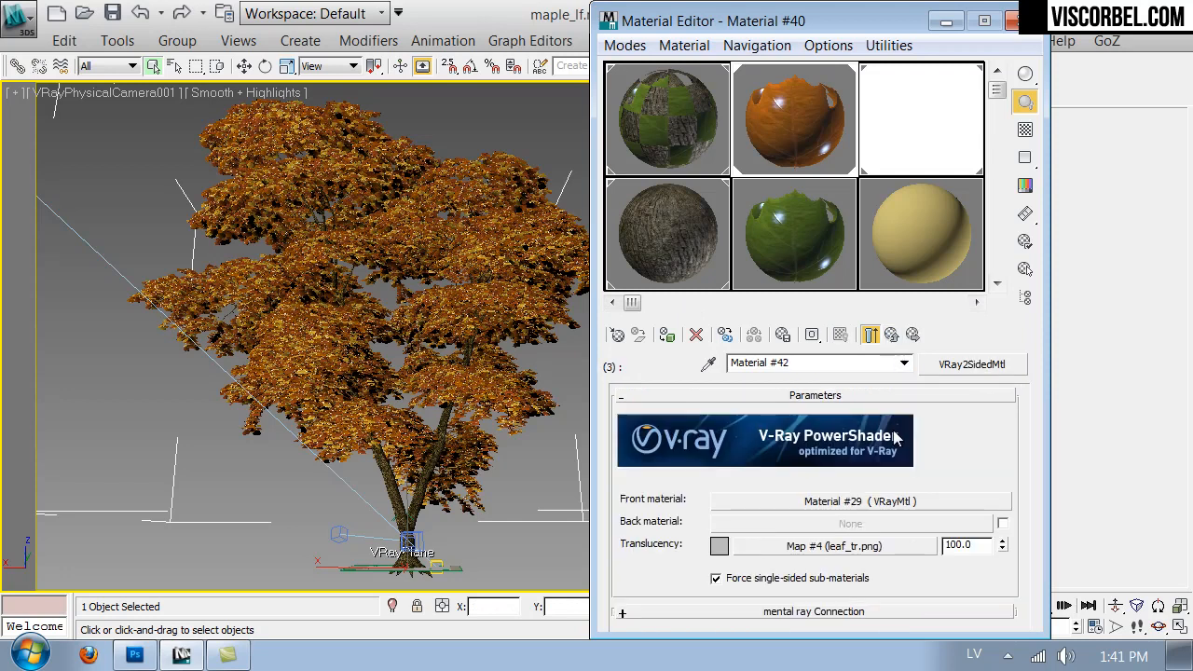
click(898, 339)
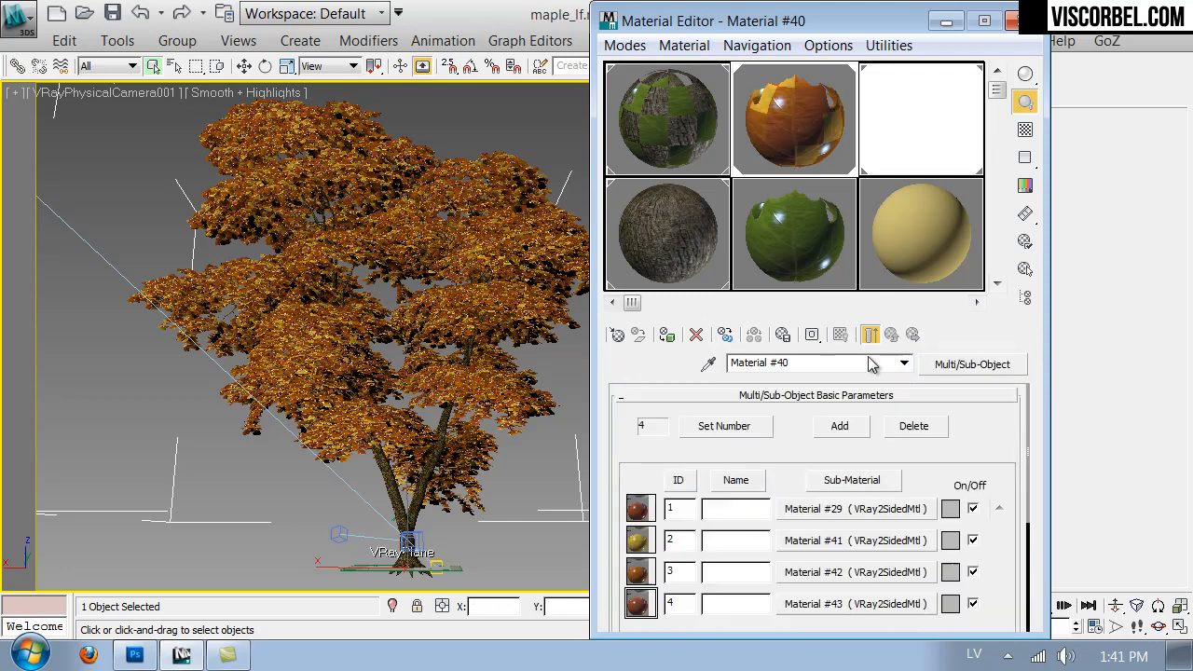
- Wrap the red leaf diffuse map of sub-material 4's front material in a Color Correction map, keeping the bitmap as its sub-map
click(832, 604)
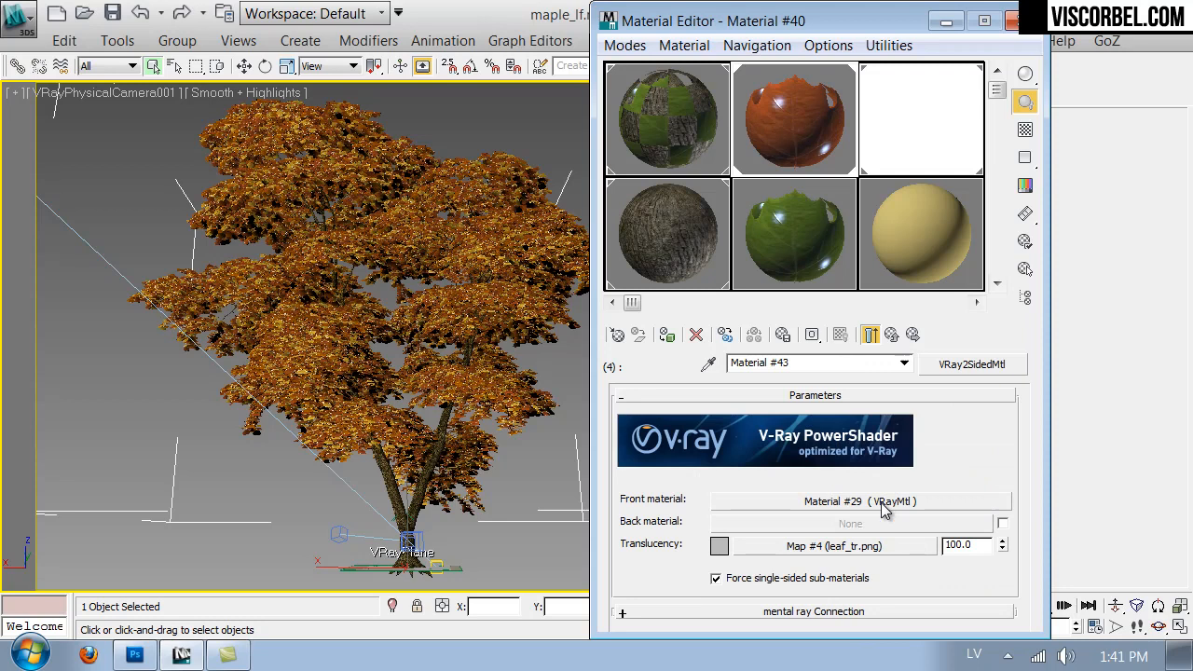
click(890, 419)
click(863, 420)
click(944, 370)
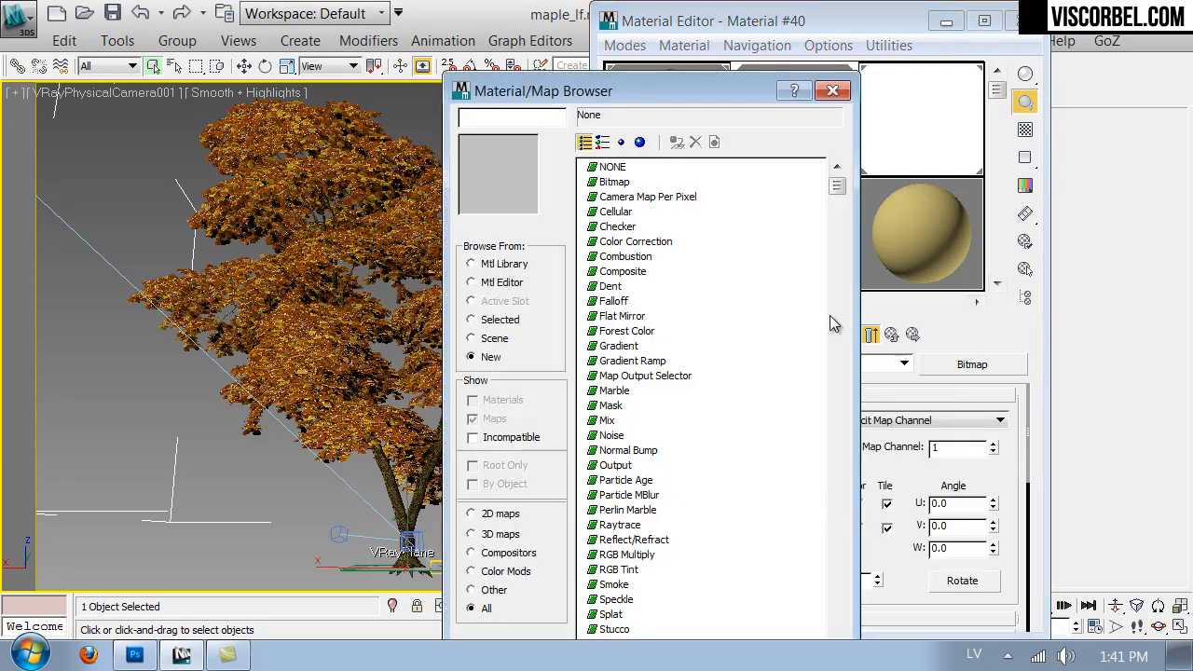
double_click(612, 435)
click(767, 378)
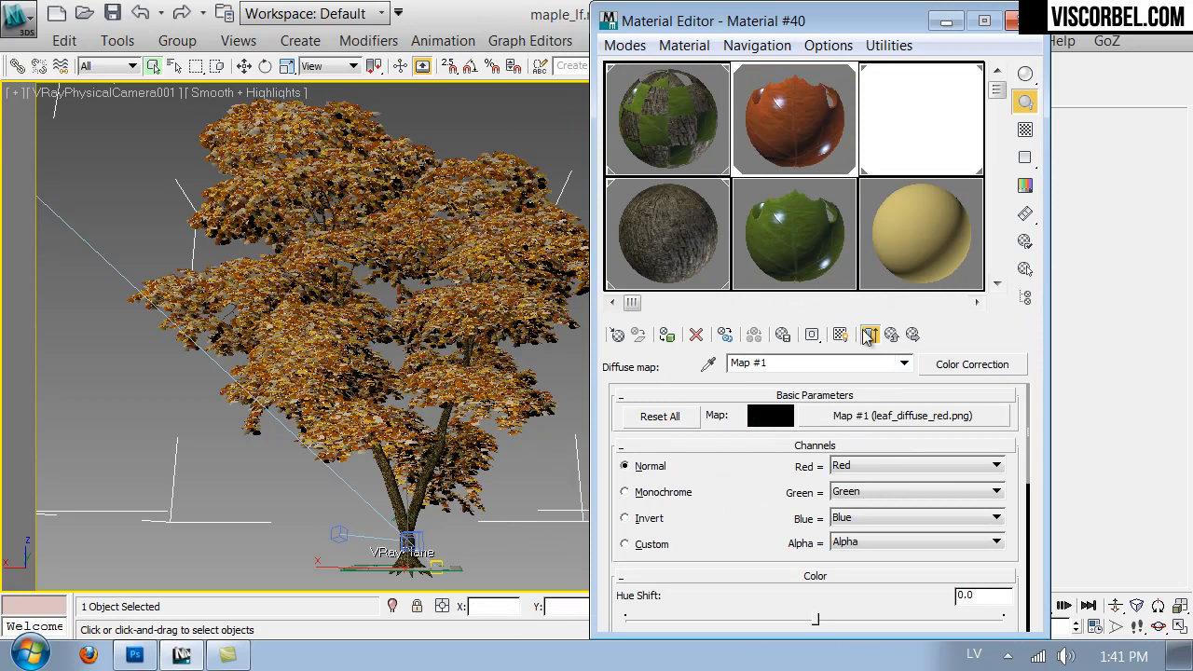
- Raise the hue shift slightly and the saturation strongly in sub-material 4's Color Correction map to turn the red leaf orange-yellow
drag(765, 480, 792, 361)
mouse_move(818, 486)
mouse_down()
mouse_move(800, 483)
mouse_move(838, 483)
mouse_up()
drag(816, 570, 892, 562)
- Set the Color Correction brightness to 7.16 and contrast to 14.568, and show the map in the viewport
drag(771, 592, 811, 424)
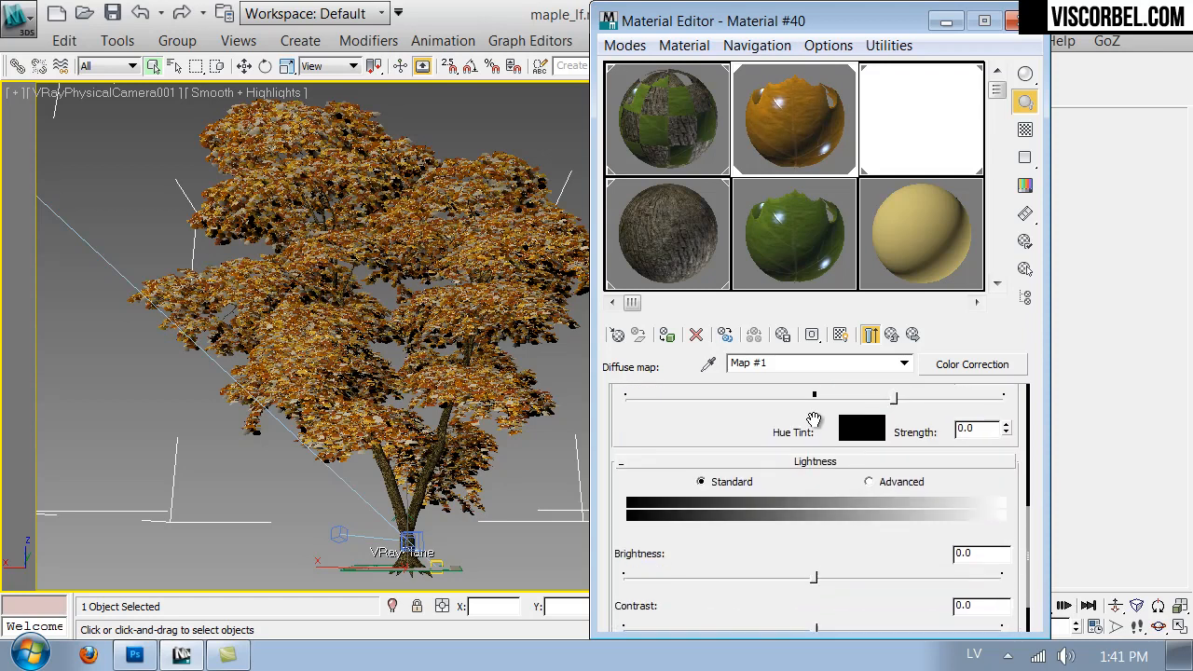
mouse_move(813, 574)
mouse_down()
mouse_move(838, 577)
mouse_move(821, 575)
mouse_up()
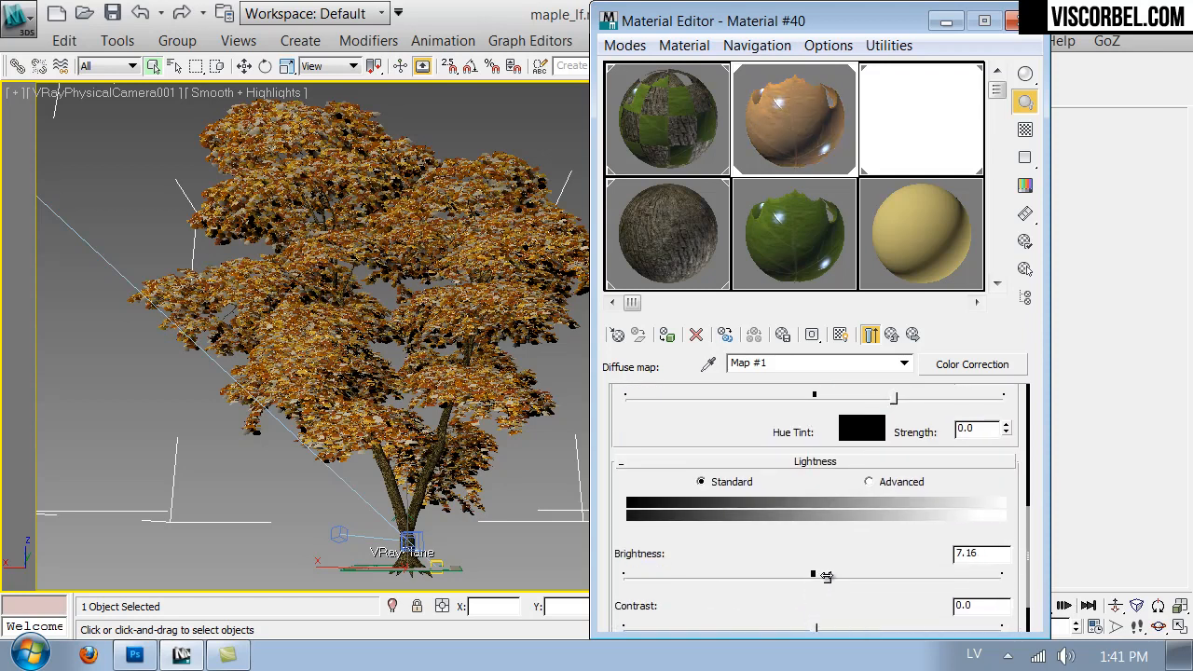
drag(816, 626, 835, 624)
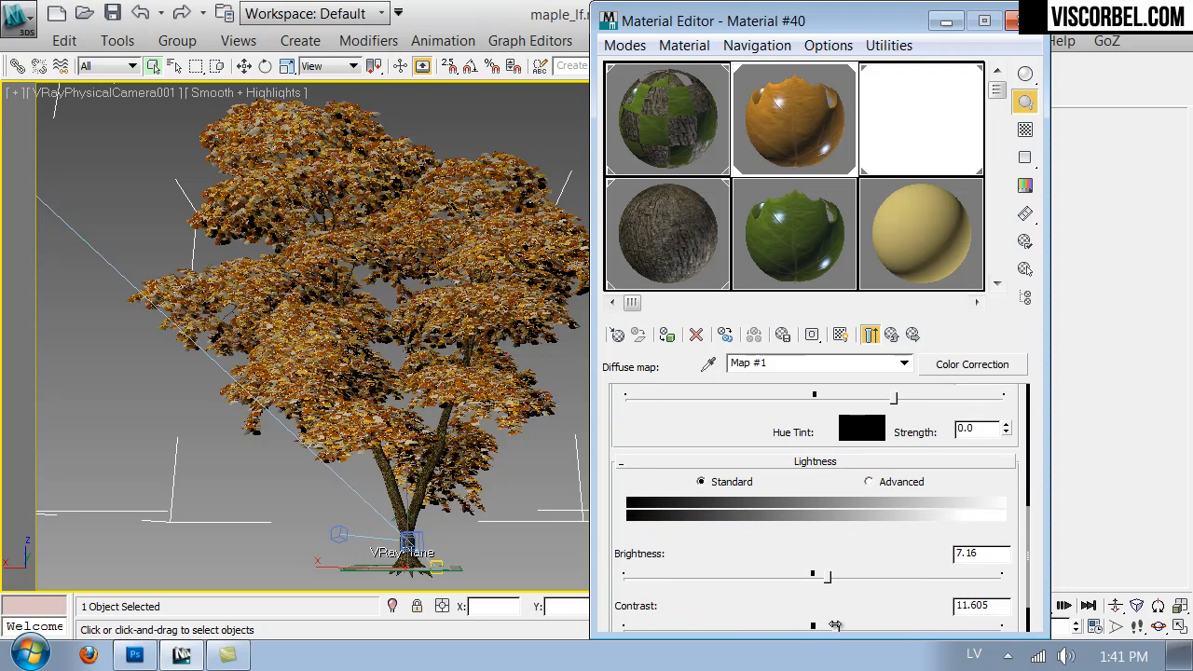
click(839, 334)
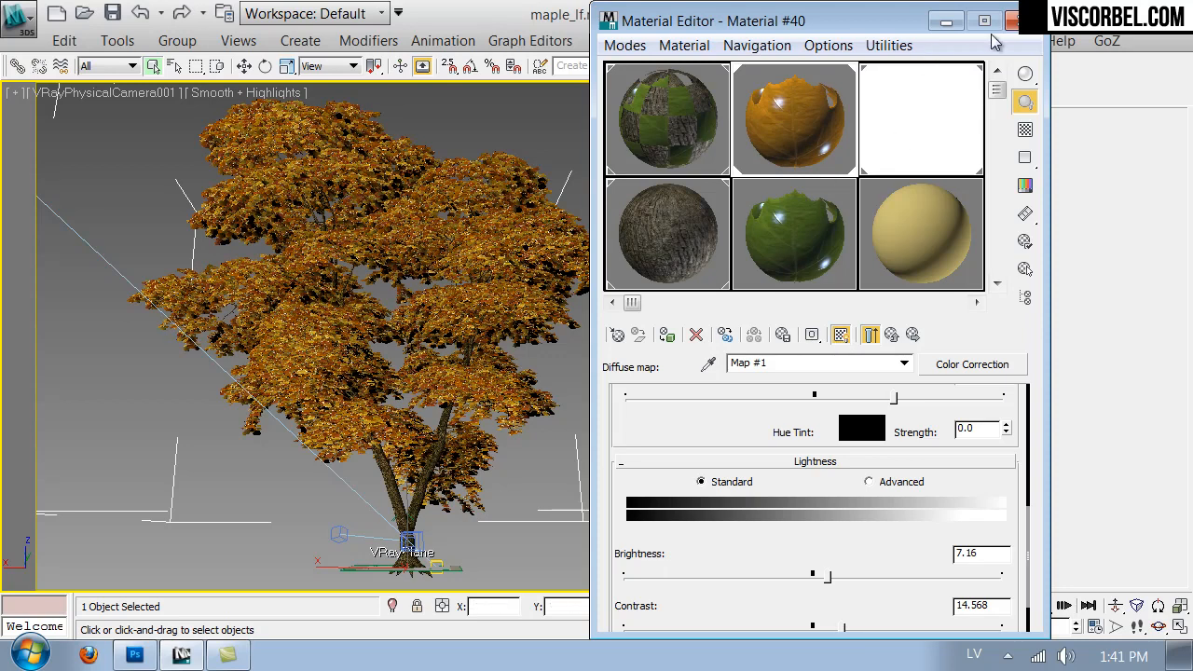
- Close the Material Editor and render the camera view of the maple tree
click(1016, 22)
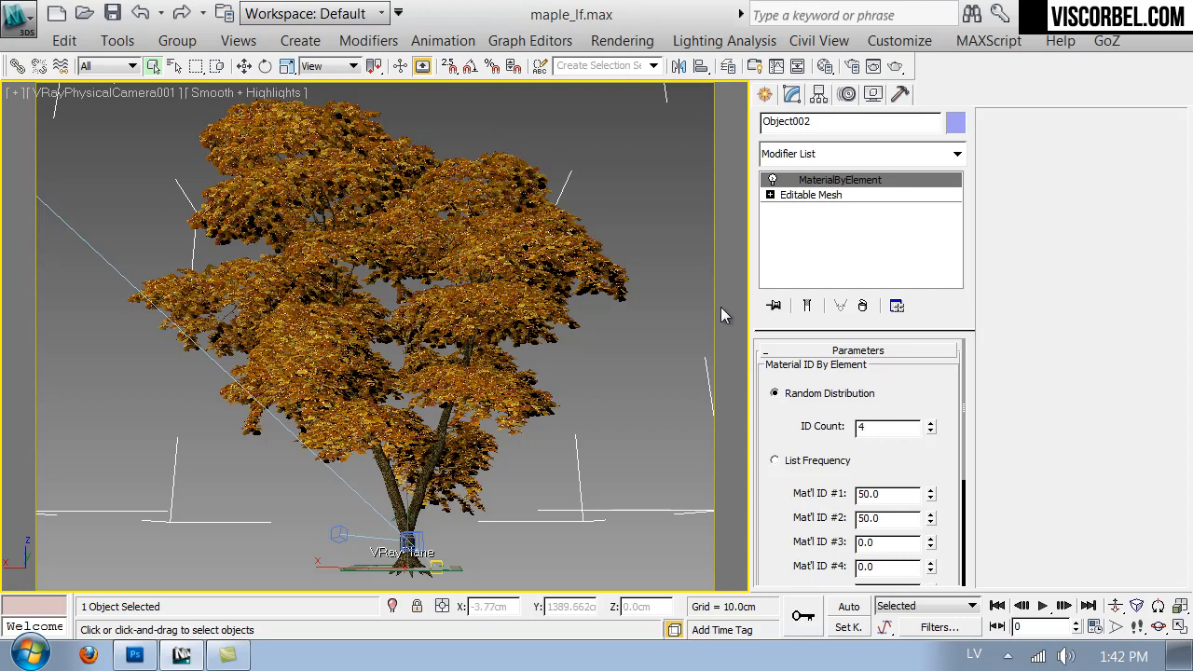
click(902, 65)
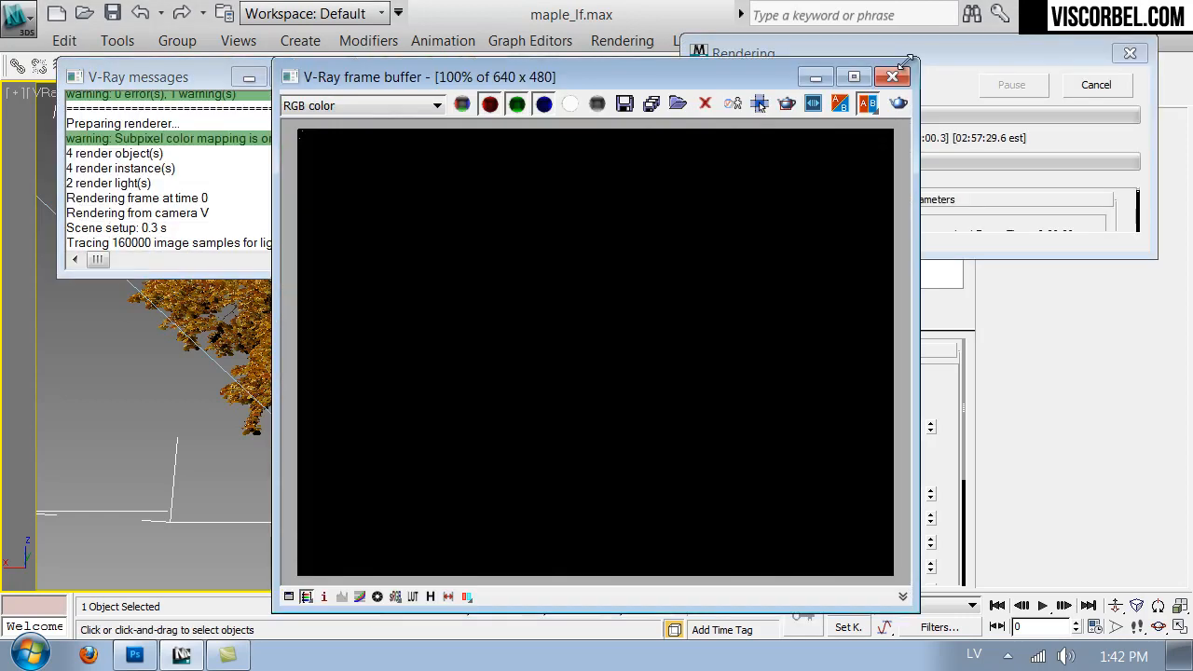
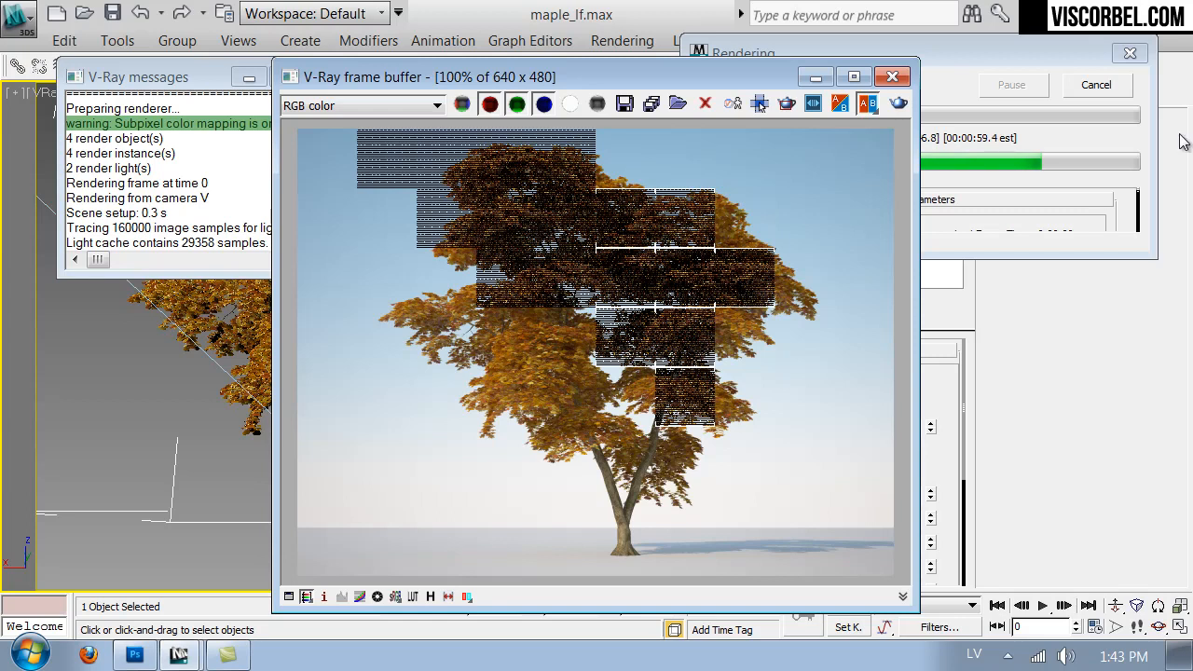
- Cancel the running render, close the frame buffer and switch the leaves' MaterialByElement modifier to List Frequency
click(1113, 84)
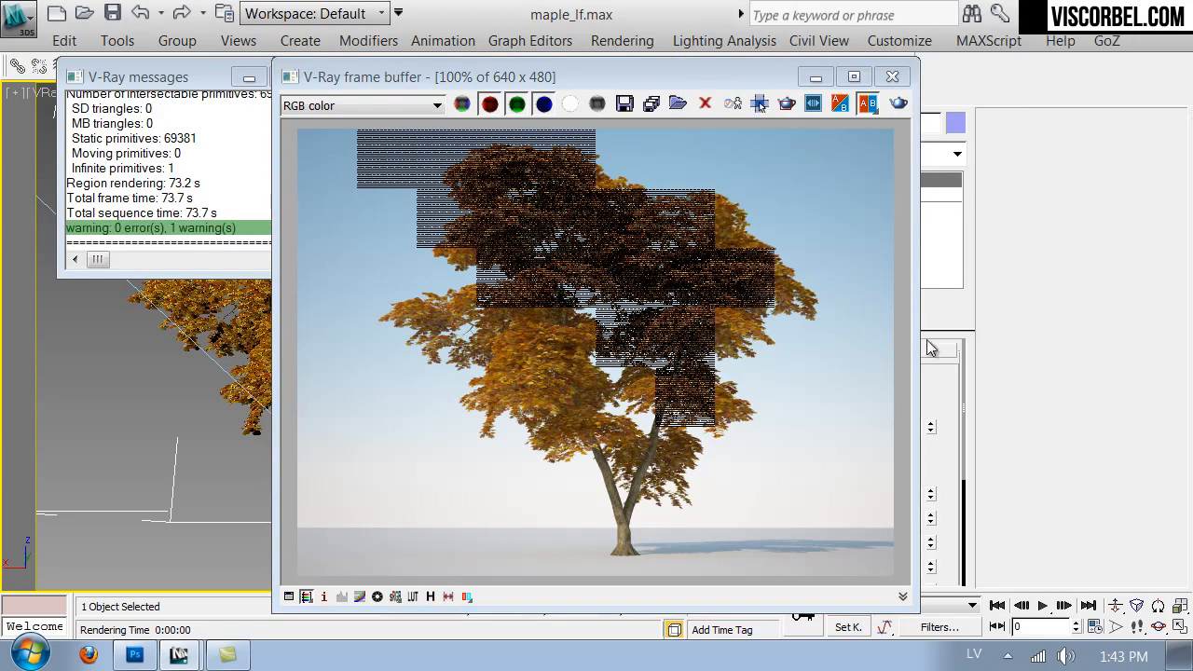
click(892, 76)
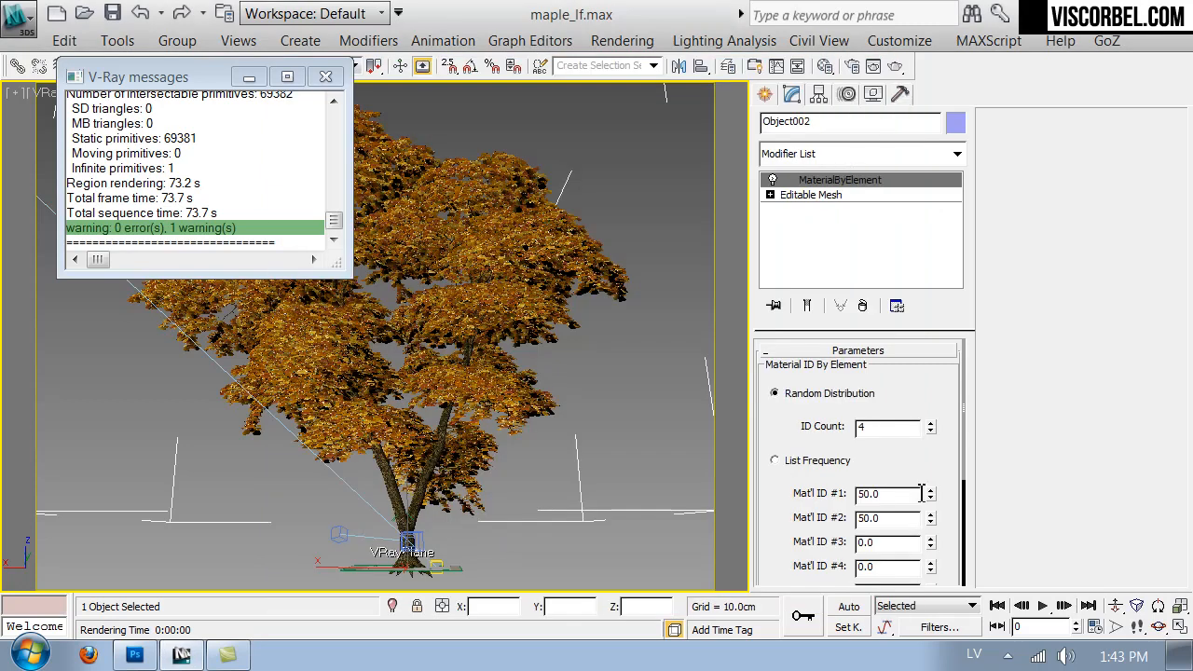
click(820, 466)
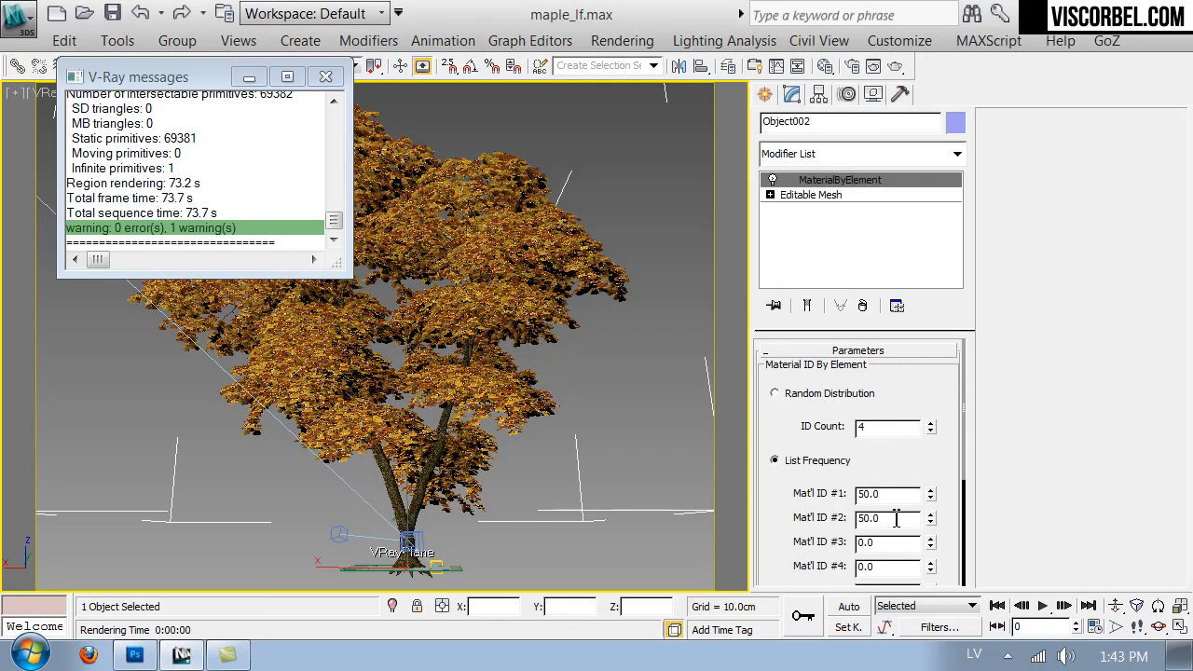
- Set the leaves' list frequency to 75 for material ID 2 and 10 for material ID 1
double_click(822, 520)
text(75)
key(Return)
drag(901, 495, 839, 498)
text(10)
key(Return)
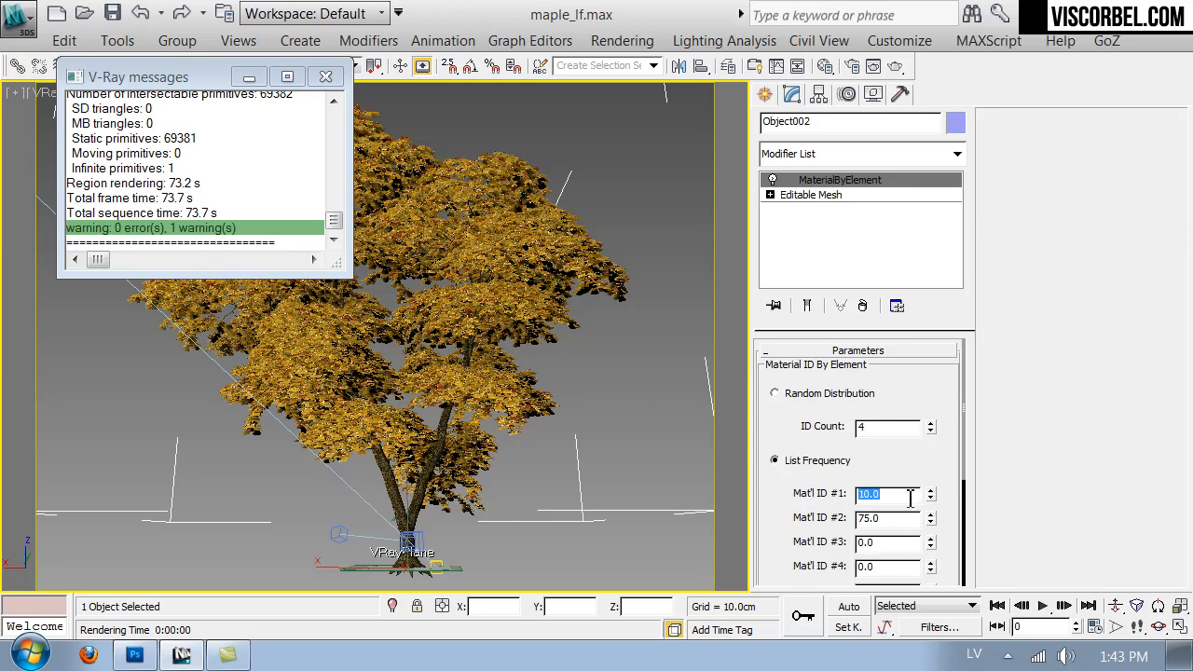
- Set the leaves' list frequency to 5 for material ID 3 and 10 for material ID 4
drag(880, 547, 850, 542)
text(5)
key(Return)
drag(888, 567, 824, 567)
text(10)
key(Return)
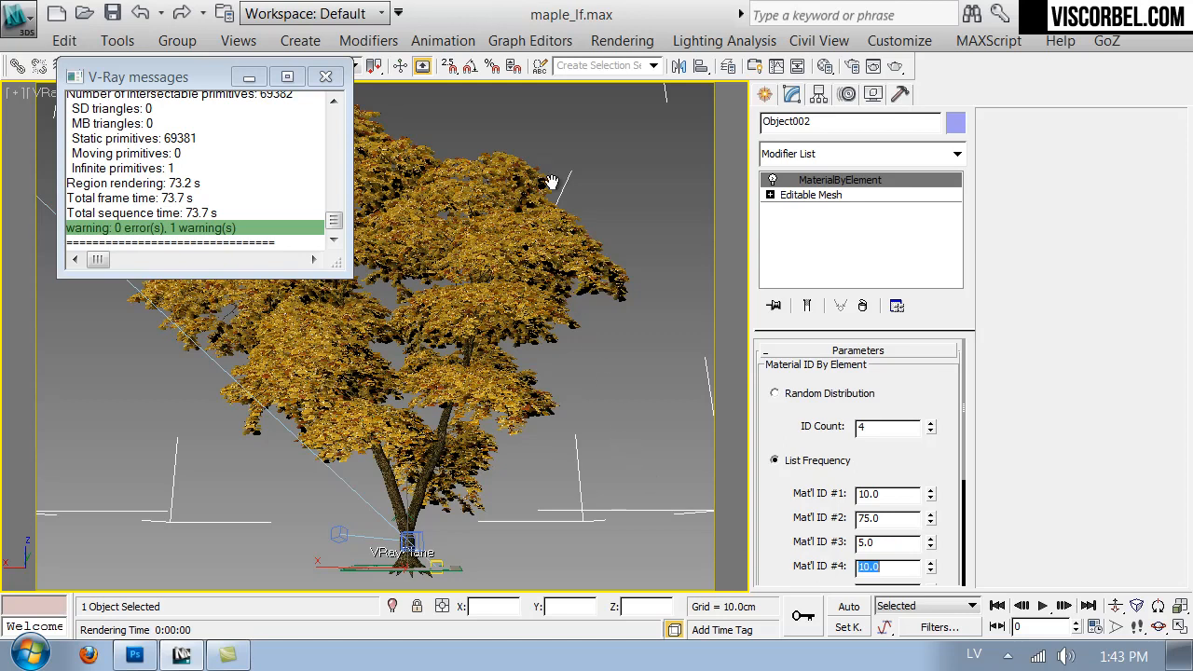
- Save the scene and render the camera view of the maple tree with the new leaf color distribution
key(ctrl+s)
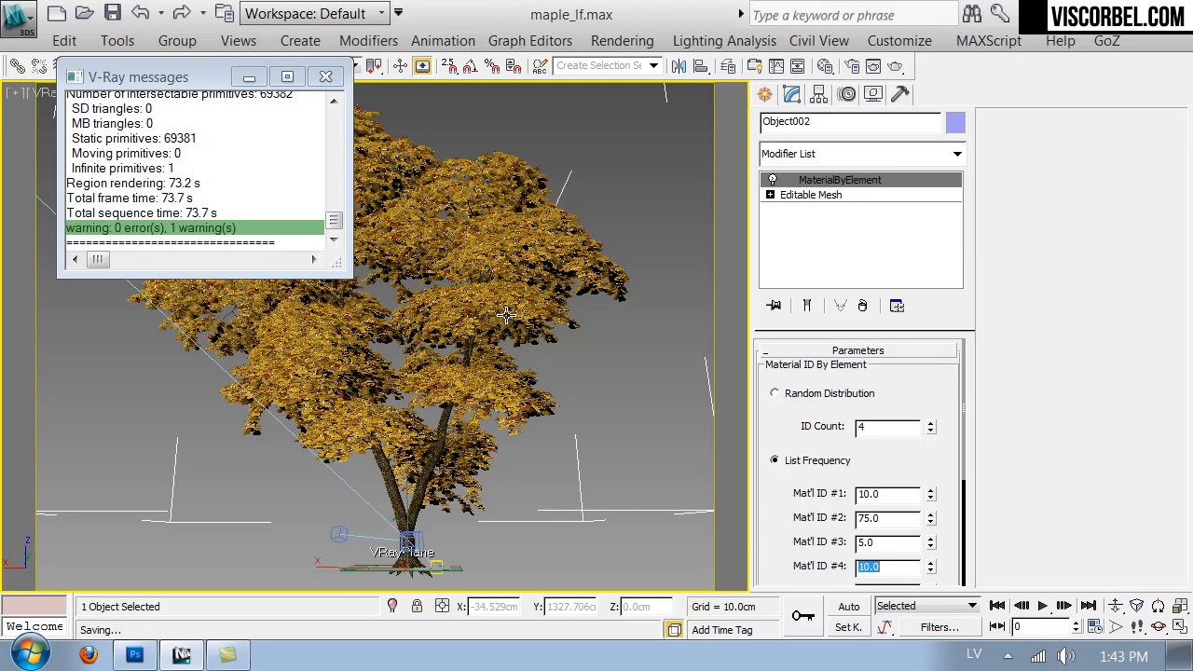
click(326, 78)
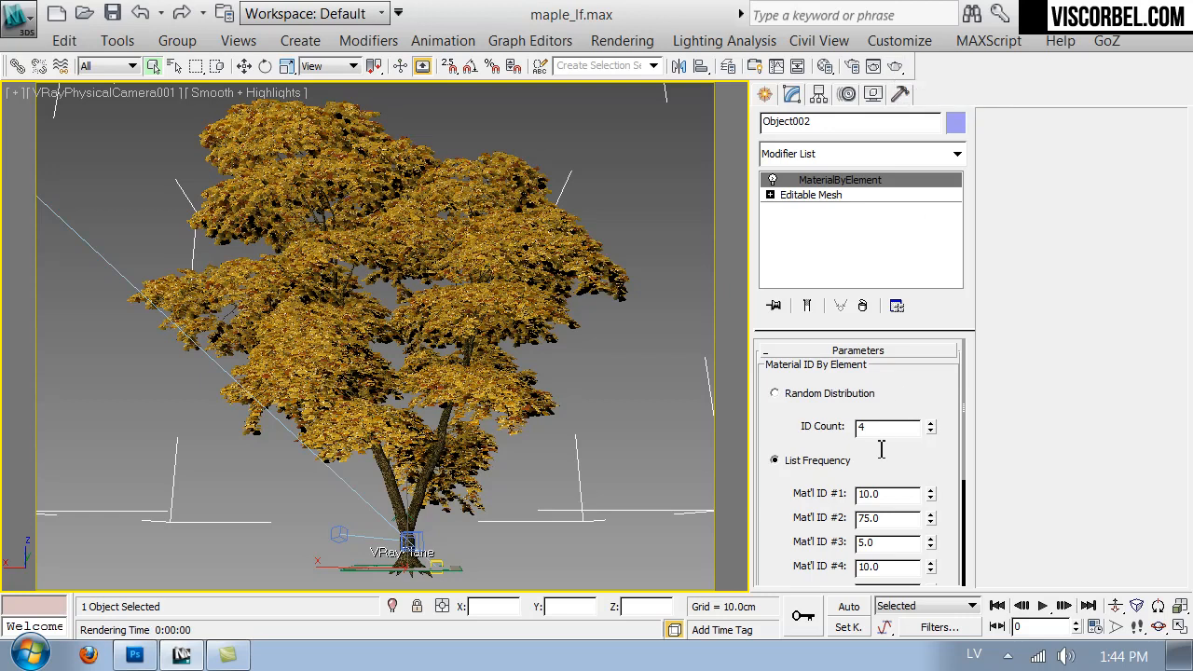
click(894, 65)
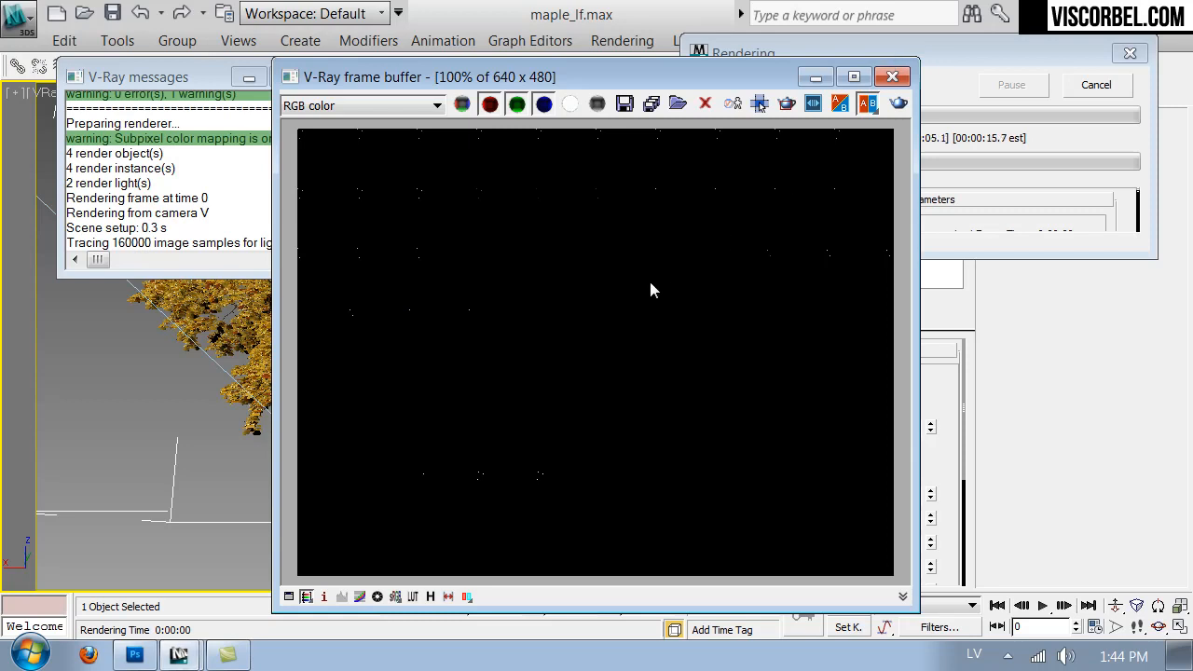
scroll(539, 277, down, 1)
scroll(539, 276, up, 1)
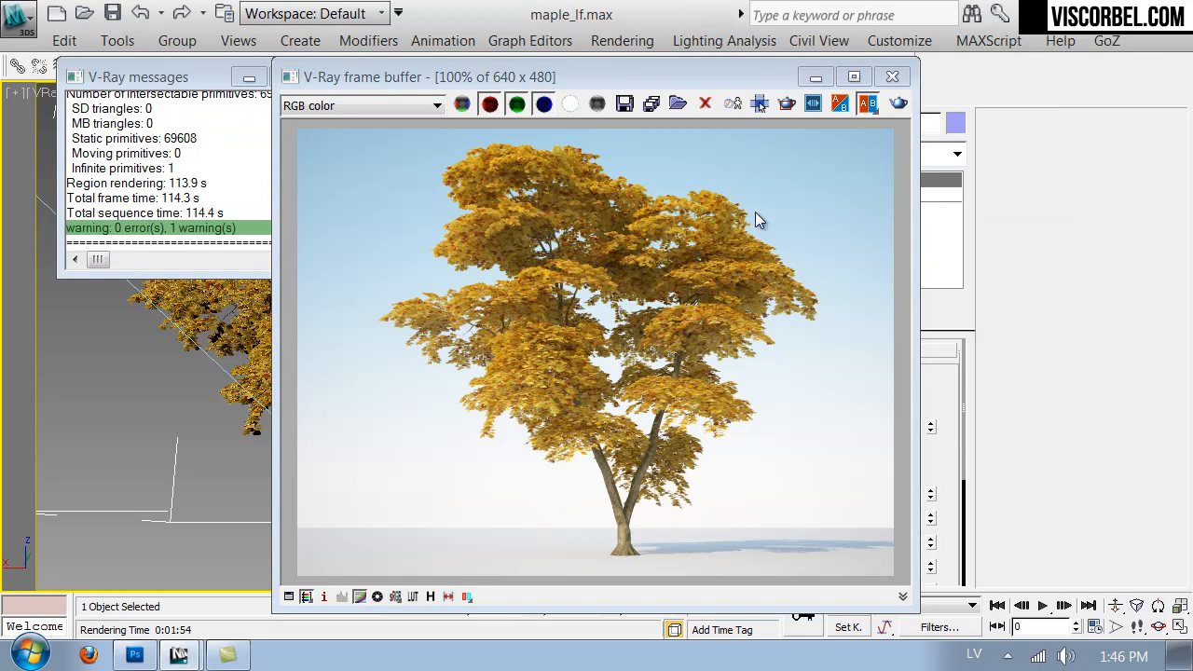
drag(714, 76, 617, 40)
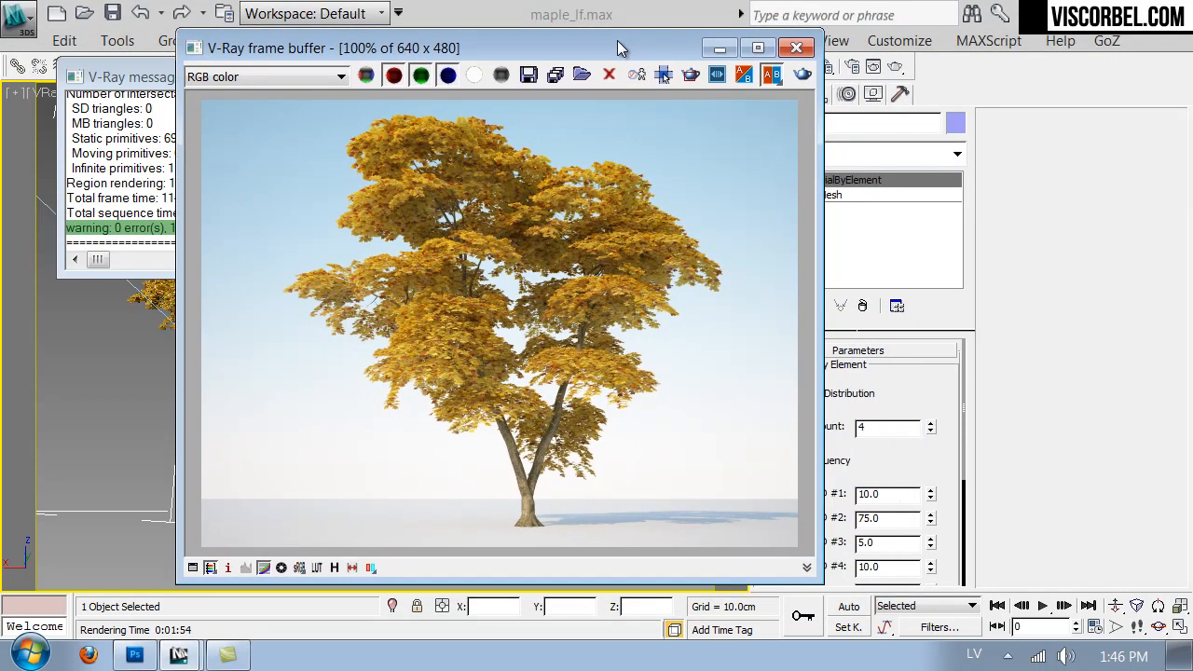